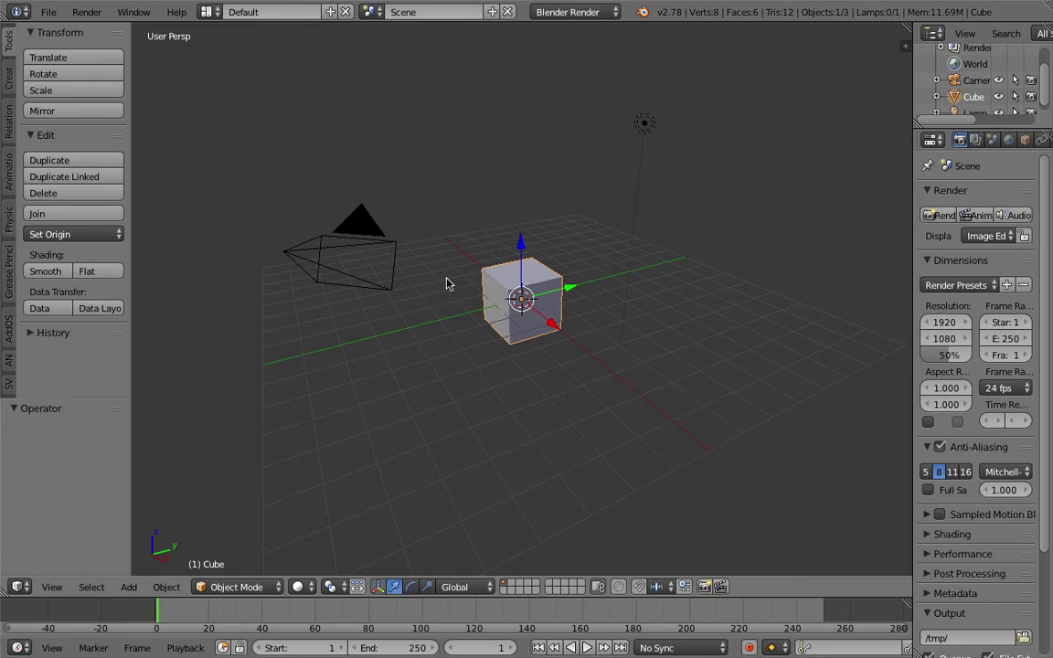
Step: Delete the default cube from the scene
{"action": "middle_click_drag", "start_coordinate": [446, 284], "coordinate": [447, 248]}
{"action": "key", "text": "x"}
{"action": "left_click", "coordinate": [569, 300]}
{"action": "middle_click_drag", "start_coordinate": [569, 300], "coordinate": [433, 293]}
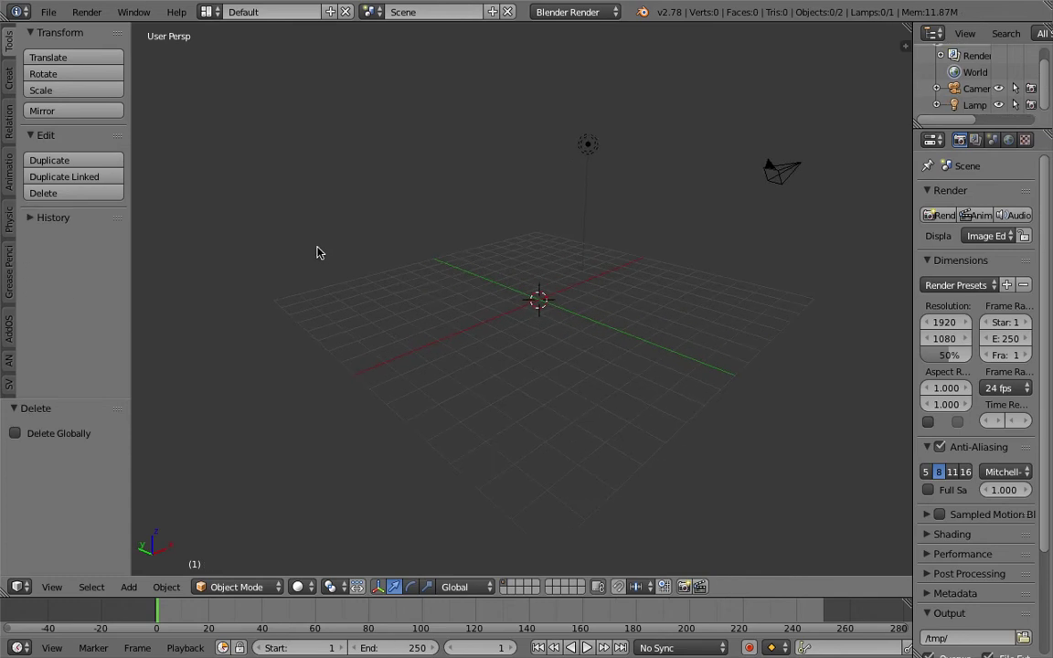
Step: Draw a tilted page outline with the Grease Pencil and give it a white fill with an opacity of 0.783
{"action": "mouse_move", "coordinate": [239, 168]}
{"action": "left_mouse_down"}
{"action": "mouse_move", "coordinate": [287, 347]}
{"action": "mouse_move", "coordinate": [292, 411]}
{"action": "mouse_move", "coordinate": [491, 372]}
{"action": "mouse_move", "coordinate": [445, 151]}
{"action": "mouse_move", "coordinate": [395, 122]}
{"action": "mouse_move", "coordinate": [241, 137]}
{"action": "mouse_move", "coordinate": [237, 169]}
{"action": "left_mouse_up"}
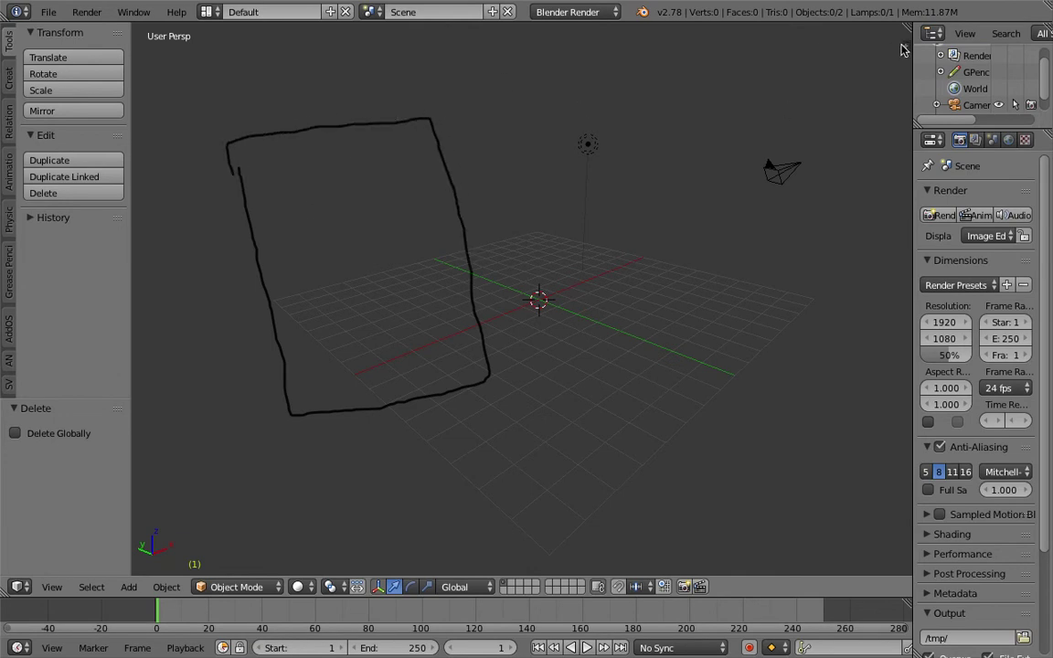
{"action": "key", "text": "n"}
{"action": "scroll", "coordinate": [866, 430], "scroll_direction": "down", "scroll_amount": 3}
{"action": "mouse_move", "coordinate": [866, 401]}
{"action": "left_mouse_down"}
{"action": "mouse_move", "coordinate": [883, 400]}
{"action": "mouse_move", "coordinate": [870, 403]}
{"action": "left_mouse_up"}
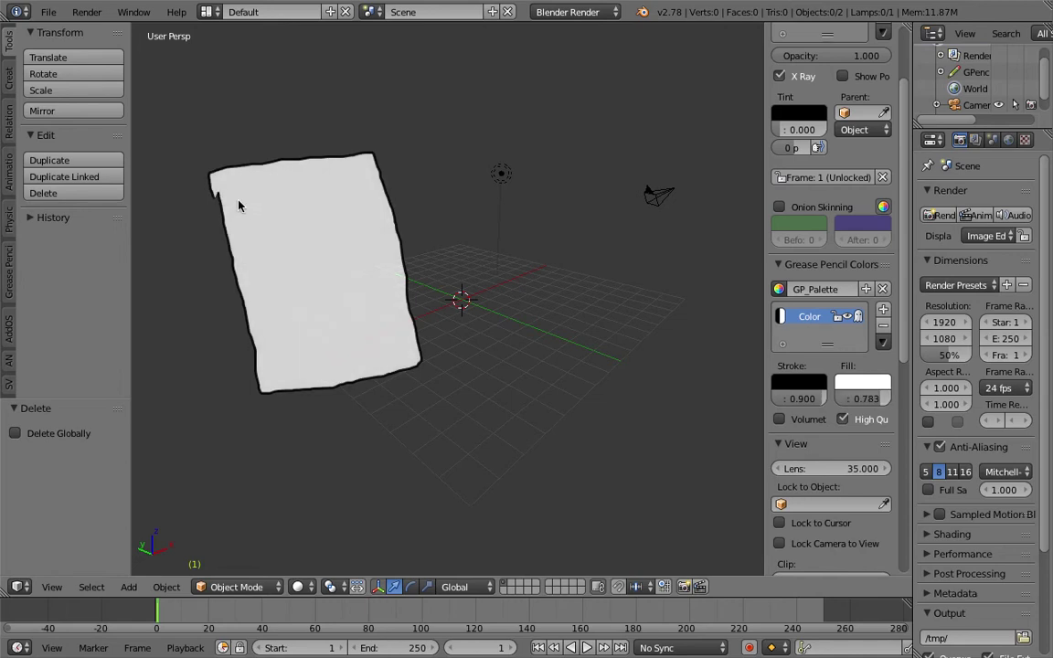
Step: Draw rows of wavy Grease Pencil scribbles across the page to imitate lines of handwritten text
{"action": "left_click_drag", "start_coordinate": [229, 193], "coordinate": [360, 176]}
{"action": "left_click_drag", "start_coordinate": [233, 208], "coordinate": [341, 194]}
{"action": "mouse_move", "coordinate": [242, 219]}
{"action": "left_mouse_down"}
{"action": "mouse_move", "coordinate": [352, 213]}
{"action": "mouse_move", "coordinate": [257, 235]}
{"action": "mouse_move", "coordinate": [351, 227]}
{"action": "left_mouse_up"}
{"action": "left_click_drag", "start_coordinate": [254, 251], "coordinate": [359, 239]}
{"action": "mouse_move", "coordinate": [249, 272]}
{"action": "left_mouse_down"}
{"action": "mouse_move", "coordinate": [366, 260]}
{"action": "mouse_move", "coordinate": [312, 279]}
{"action": "mouse_move", "coordinate": [382, 275]}
{"action": "left_mouse_up"}
{"action": "mouse_move", "coordinate": [263, 316]}
{"action": "left_mouse_down"}
{"action": "mouse_move", "coordinate": [377, 302]}
{"action": "mouse_move", "coordinate": [346, 329]}
{"action": "mouse_move", "coordinate": [368, 328]}
{"action": "left_mouse_up"}
{"action": "mouse_move", "coordinate": [277, 360]}
{"action": "left_mouse_down"}
{"action": "mouse_move", "coordinate": [353, 359]}
{"action": "mouse_move", "coordinate": [392, 346]}
{"action": "left_mouse_up"}
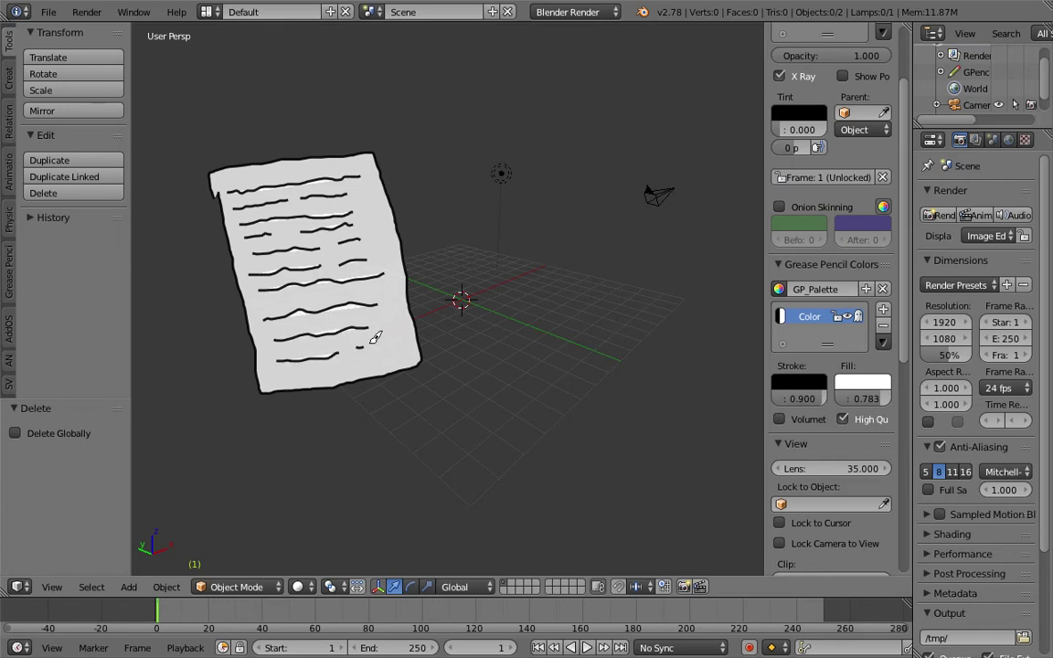
{"action": "middle_click_drag", "start_coordinate": [414, 313], "coordinate": [376, 330]}
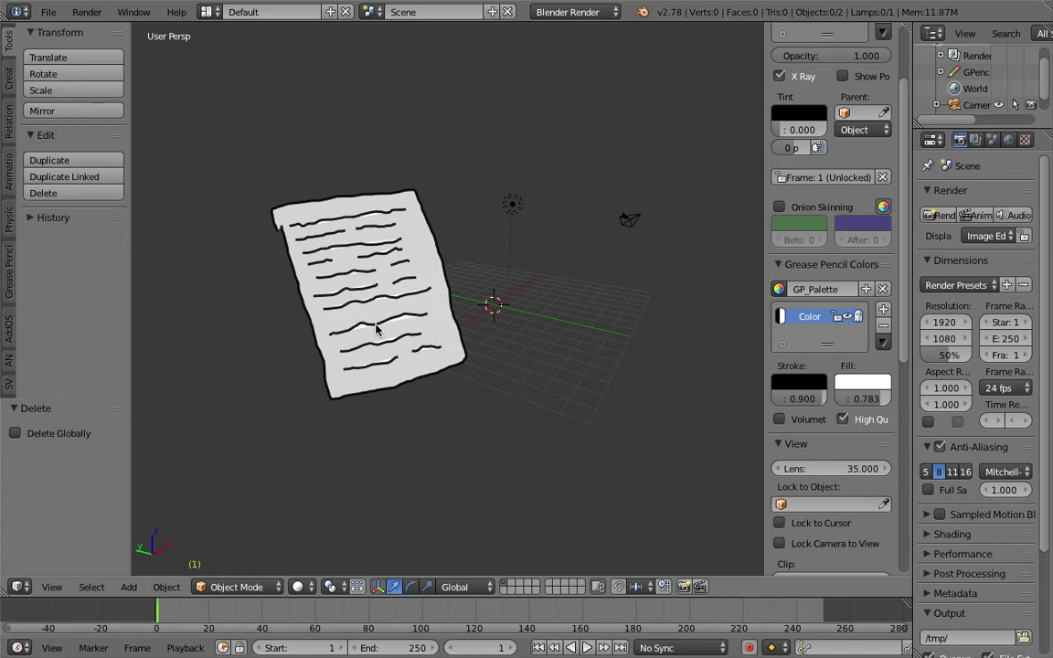
{"action": "mouse_move", "coordinate": [379, 330]}
{"action": "middle_mouse_down"}
{"action": "mouse_move", "coordinate": [366, 354]}
{"action": "mouse_move", "coordinate": [393, 355]}
{"action": "mouse_move", "coordinate": [404, 335]}
{"action": "middle_mouse_up"}
{"action": "scroll", "coordinate": [376, 353], "scroll_direction": "up", "scroll_amount": 2}
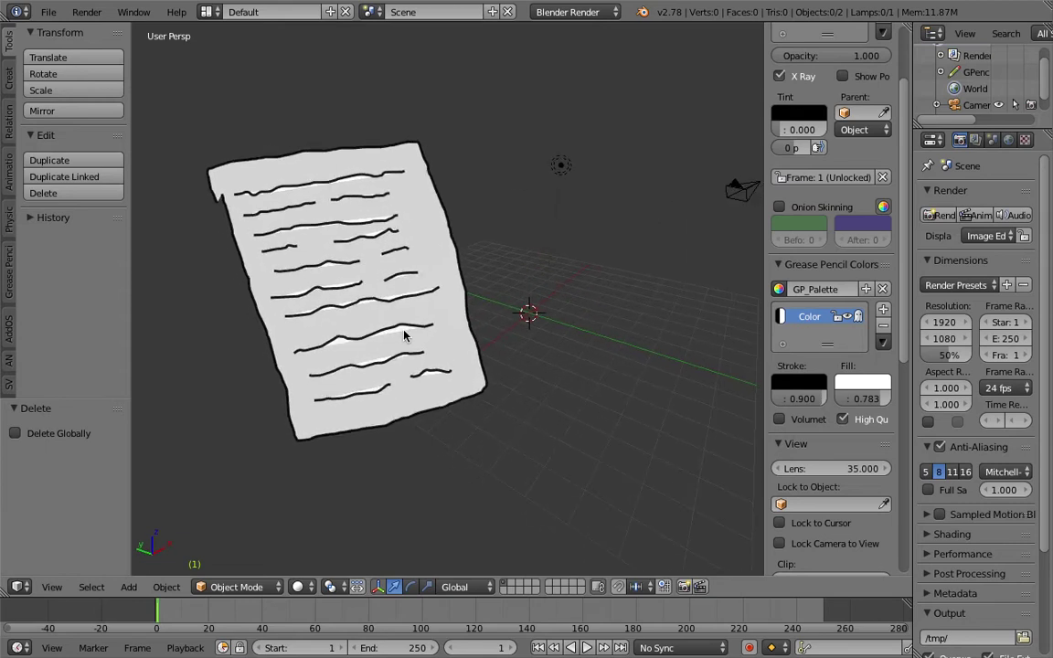
{"action": "scroll", "coordinate": [405, 336], "scroll_direction": "down", "scroll_amount": 2}
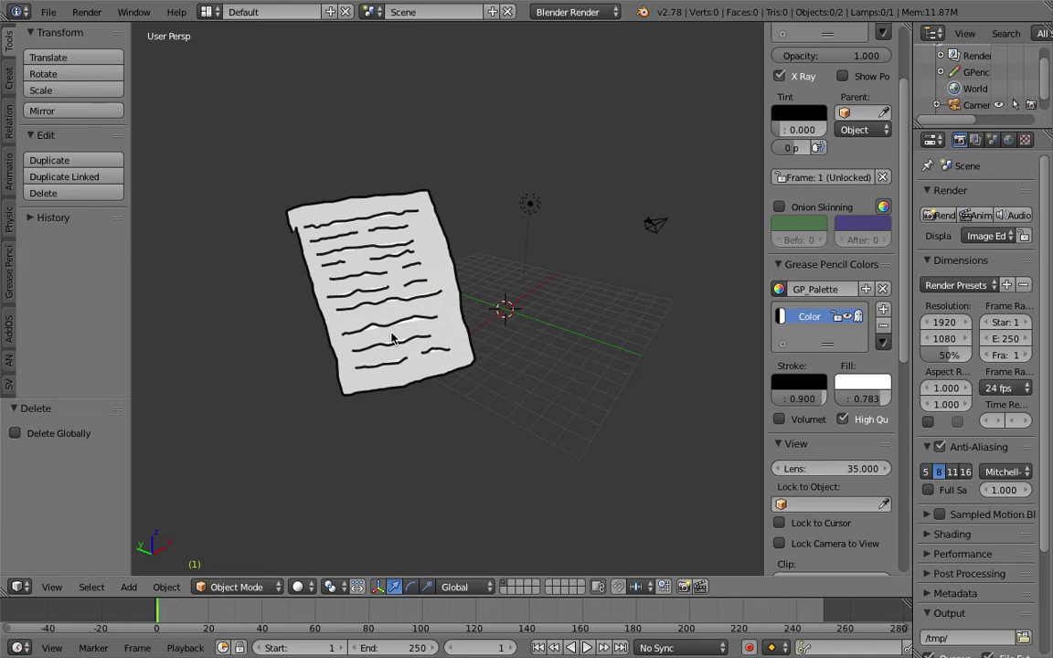
{"action": "middle_click_drag", "start_coordinate": [371, 333], "coordinate": [405, 320]}
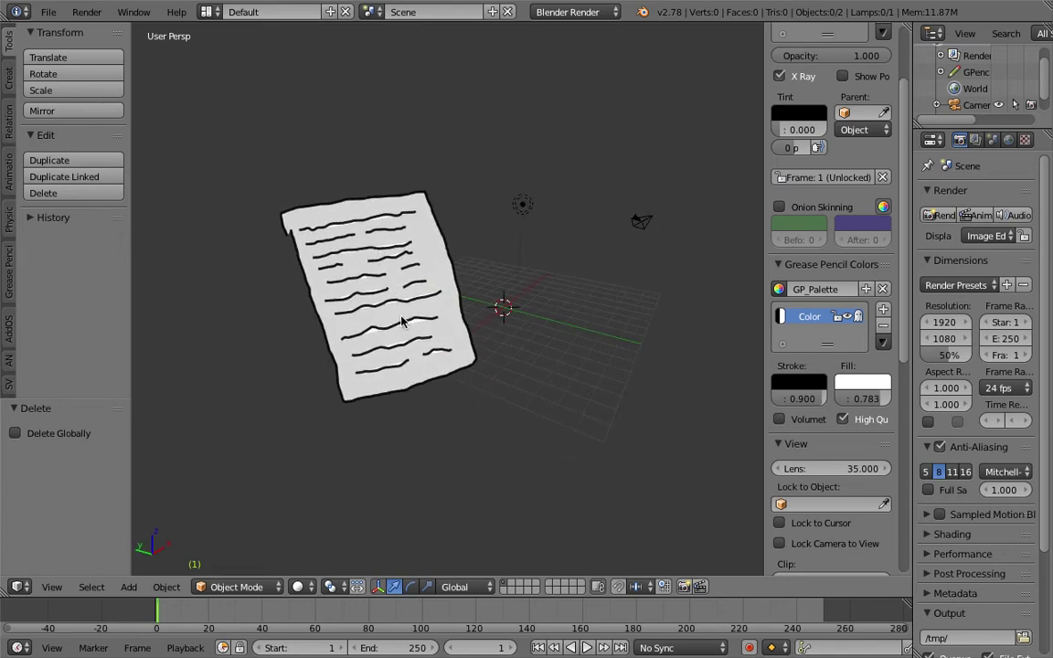
{"action": "middle_click_drag", "start_coordinate": [386, 228], "coordinate": [310, 194]}
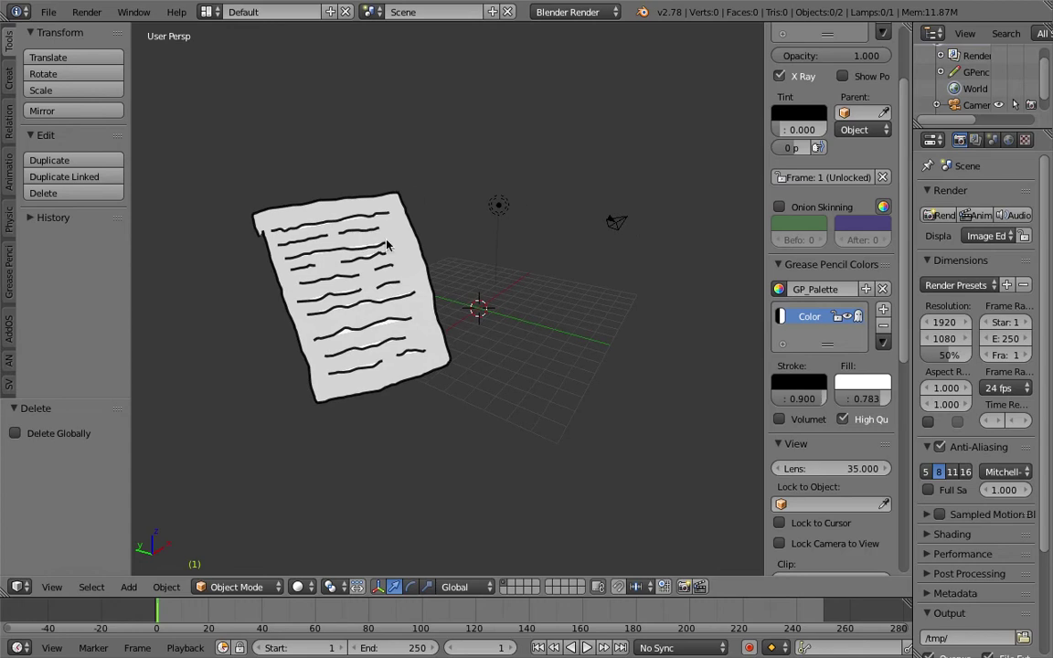
Step: Place the 3D cursor above the page sketch, add a Grid mesh and move it beside the sketch
{"action": "left_click", "coordinate": [354, 166]}
{"action": "middle_click_drag", "start_coordinate": [460, 338], "coordinate": [498, 329]}
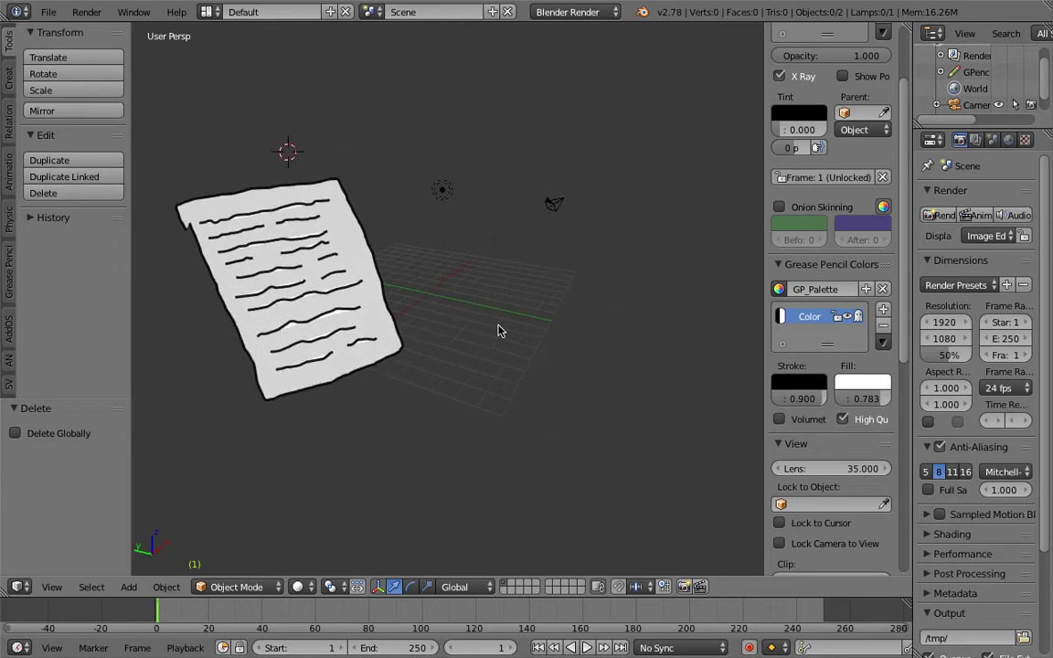
{"action": "key", "text": "shift+a"}
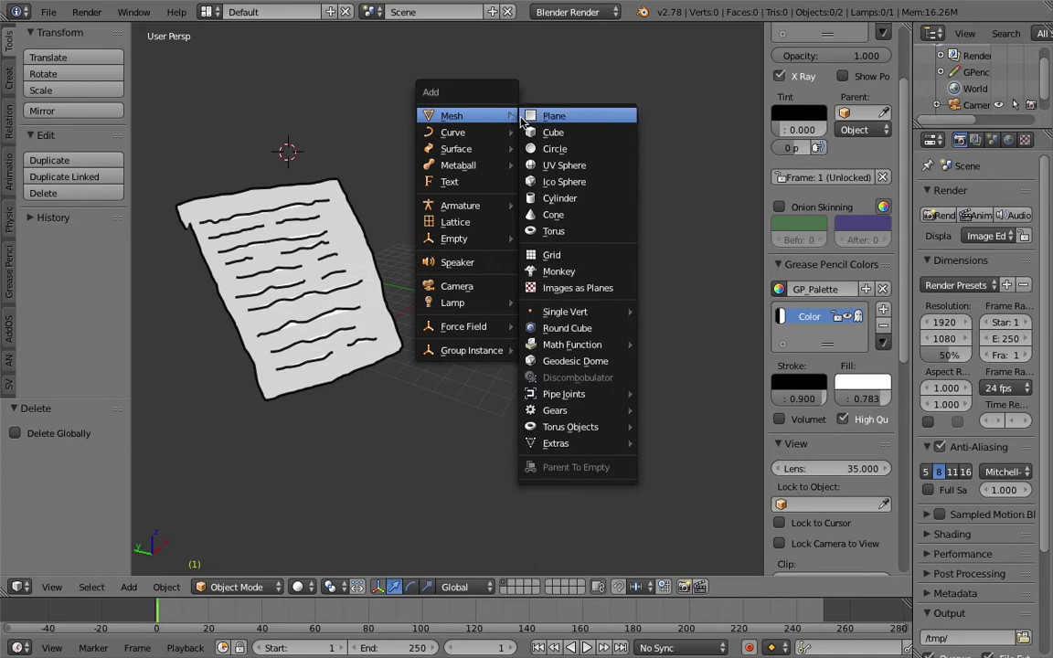
{"action": "mouse_move", "coordinate": [462, 112]}
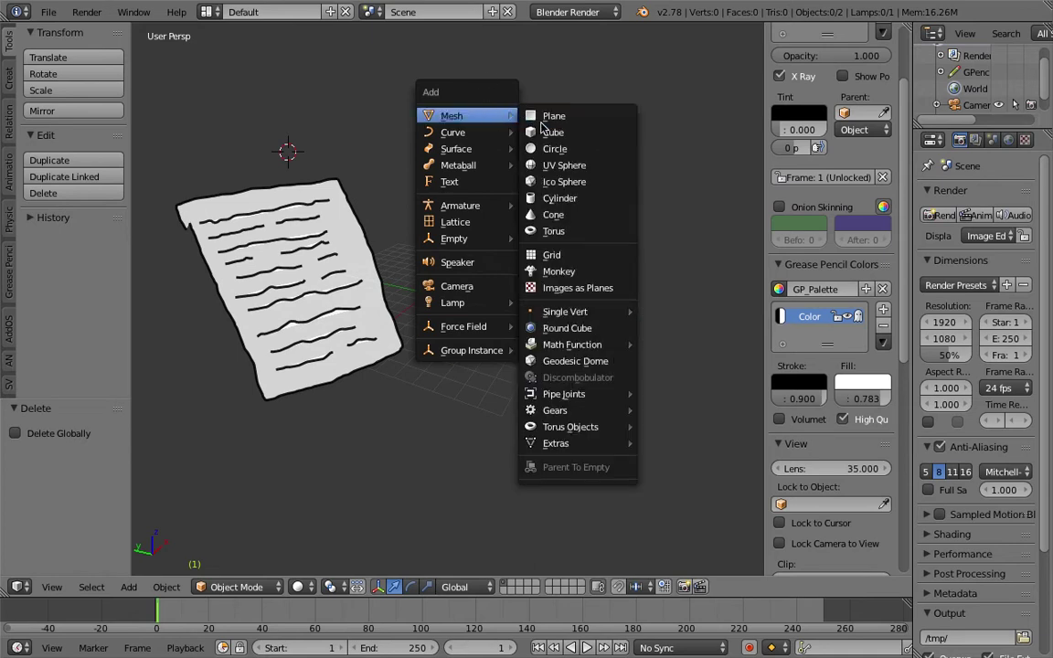
{"action": "left_click", "coordinate": [583, 255]}
{"action": "key", "text": "g"}
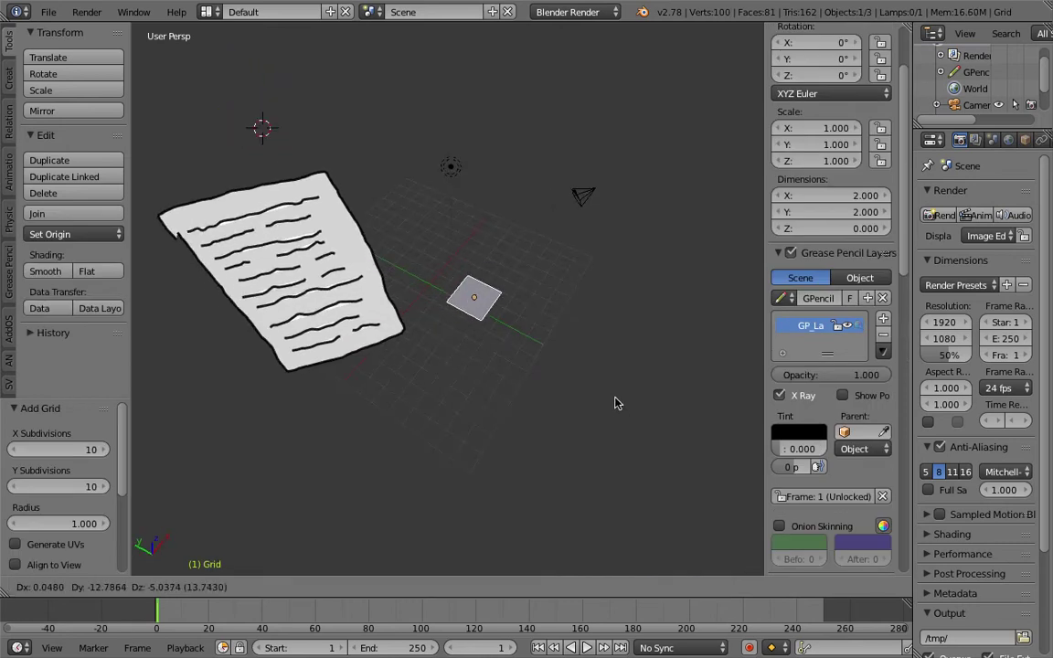
{"action": "left_click", "coordinate": [616, 403]}
Step: Scale the grid uniformly to about 2.8 and shift it farther away from the page sketch
{"action": "key", "text": "s"}
{"action": "left_click", "coordinate": [579, 415]}
{"action": "middle_click_drag", "start_coordinate": [579, 414], "coordinate": [528, 351], "text": "shift"}
{"action": "key", "text": "g"}
{"action": "left_click", "coordinate": [581, 364]}
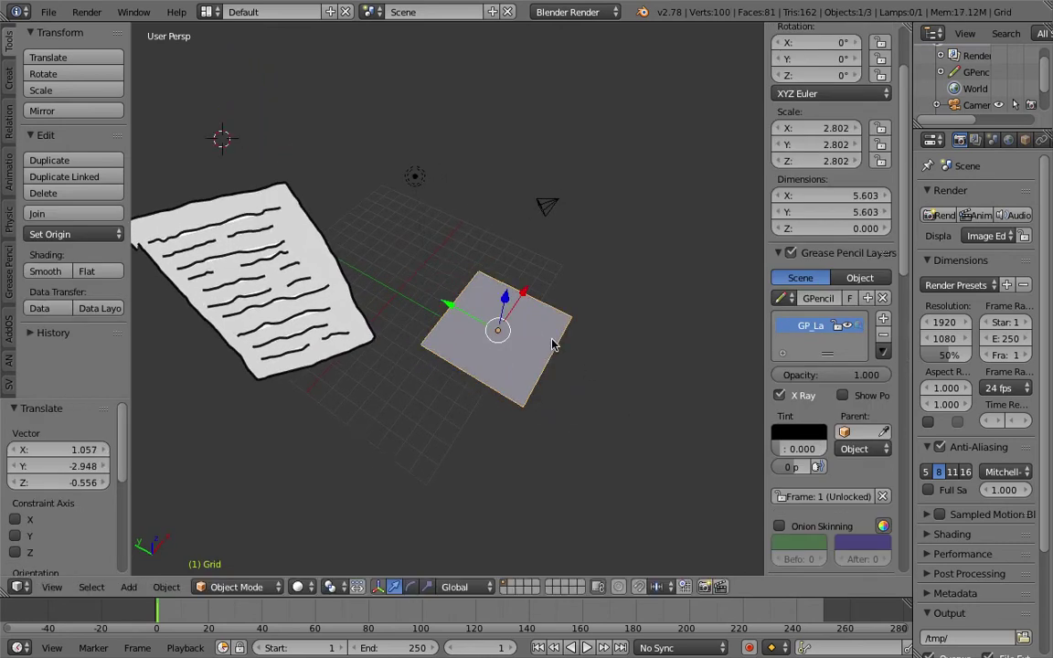
Step: Stretch the grid along the global X axis to a scale of about 4.11 and reposition it beside the sketch
{"action": "key", "text": "s"}
{"action": "key", "text": "x"}
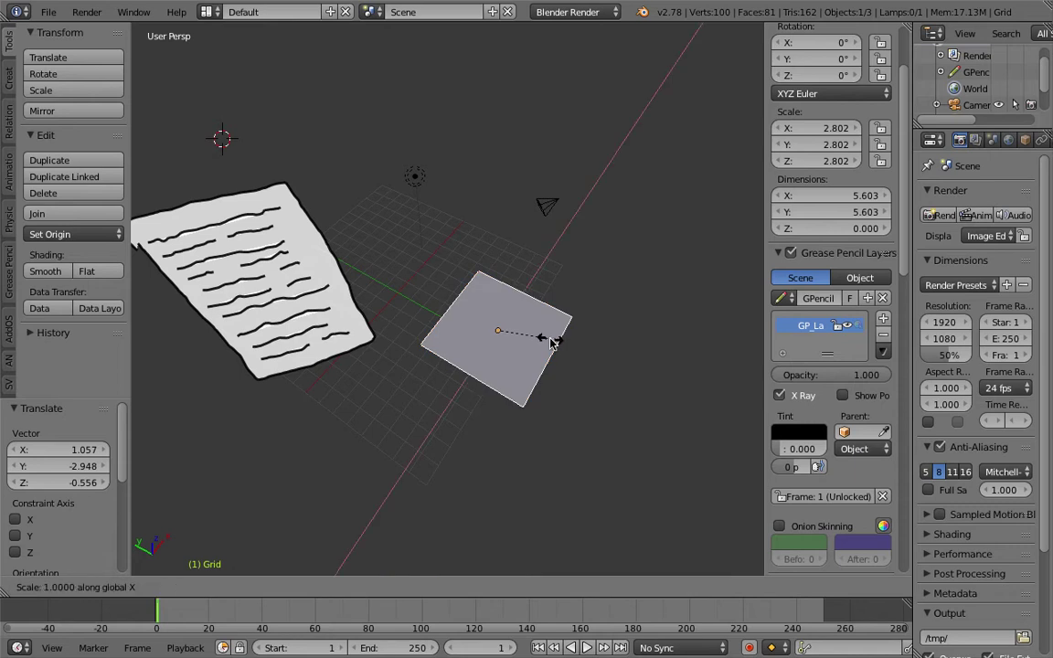
{"action": "left_click", "coordinate": [555, 330]}
{"action": "key", "text": "g"}
{"action": "left_click", "coordinate": [591, 343]}
Step: Widen the Properties editor and bring the render output and Freestyle settings into view
{"action": "mouse_move", "coordinate": [590, 343]}
{"action": "middle_mouse_down"}
{"action": "mouse_move", "coordinate": [611, 329]}
{"action": "mouse_move", "coordinate": [596, 320]}
{"action": "mouse_move", "coordinate": [595, 374]}
{"action": "mouse_move", "coordinate": [501, 334]}
{"action": "mouse_move", "coordinate": [359, 338]}
{"action": "middle_mouse_up"}
{"action": "scroll", "coordinate": [594, 374], "scroll_direction": "up", "scroll_amount": 4}
{"action": "middle_click_drag", "start_coordinate": [495, 219], "coordinate": [462, 395]}
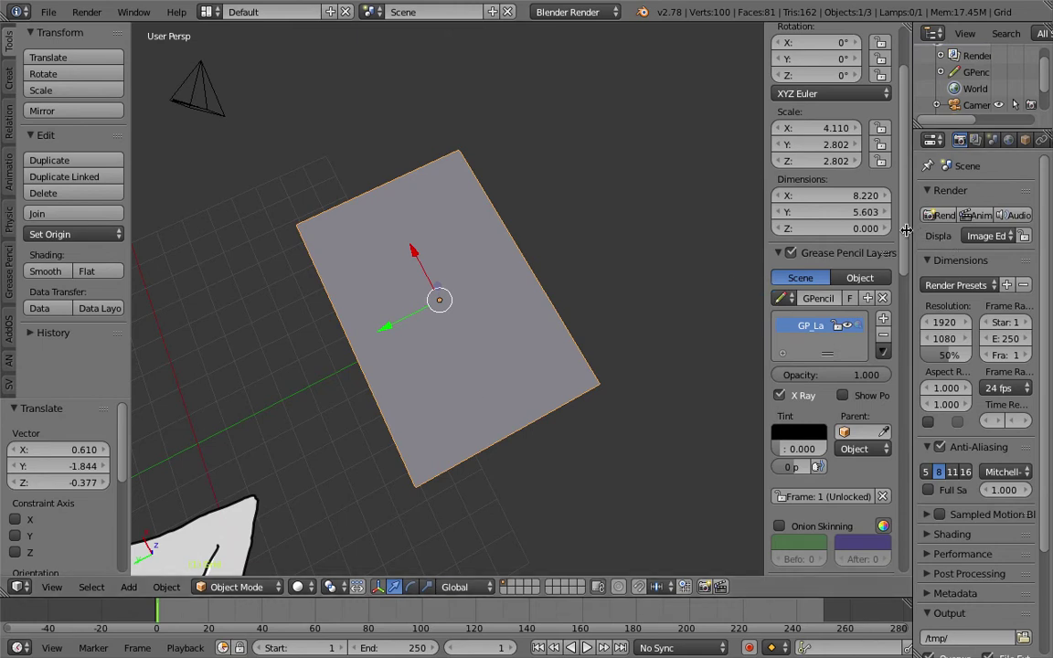
{"action": "left_click_drag", "start_coordinate": [913, 382], "coordinate": [866, 383]}
{"action": "scroll", "coordinate": [870, 384], "scroll_direction": "down", "scroll_amount": 4}
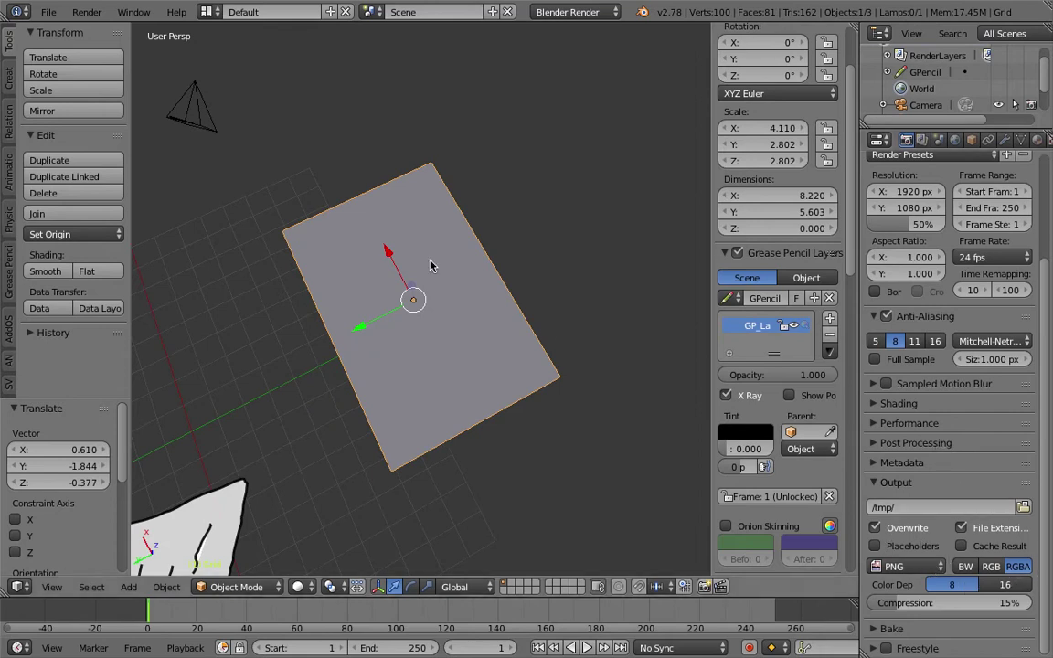
Step: Examine the rectangular grid and the scribbled page sketch from several angles
{"action": "middle_click_drag", "start_coordinate": [430, 265], "coordinate": [430, 260]}
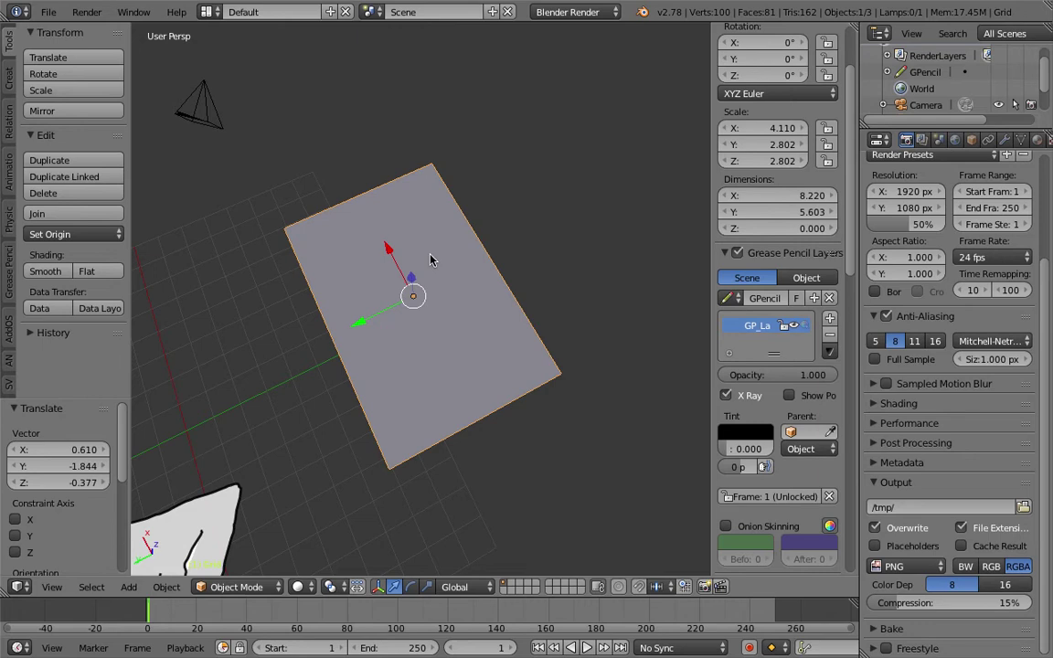
{"action": "middle_click_drag", "start_coordinate": [431, 259], "coordinate": [320, 230]}
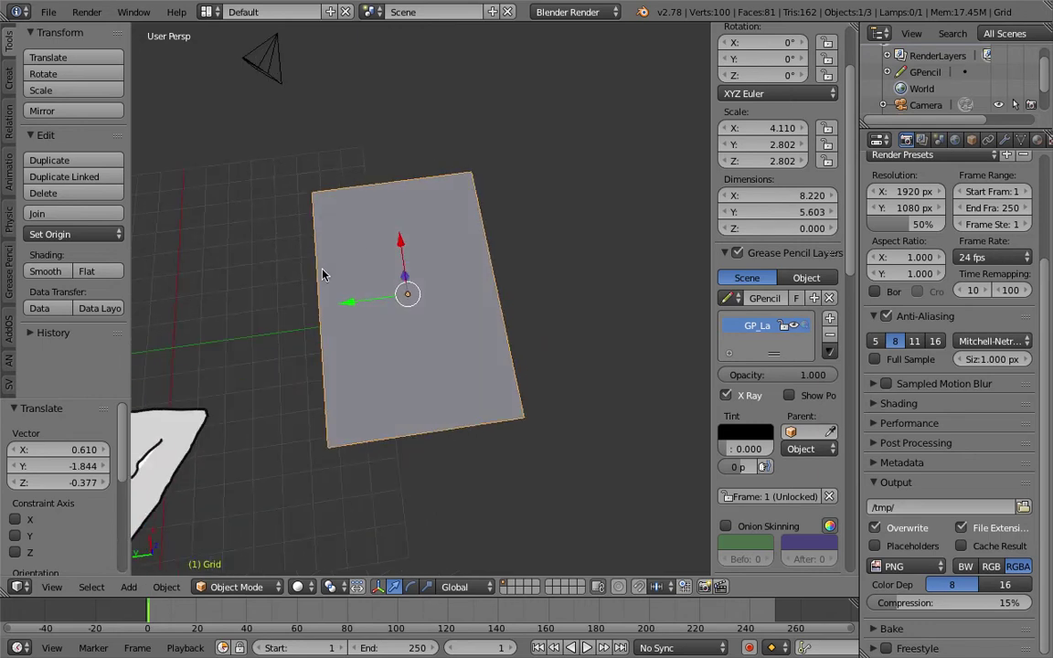
{"action": "mouse_move", "coordinate": [315, 424]}
{"action": "middle_mouse_down"}
{"action": "mouse_move", "coordinate": [347, 379]}
{"action": "mouse_move", "coordinate": [187, 227]}
{"action": "mouse_move", "coordinate": [298, 340]}
{"action": "middle_mouse_up"}
{"action": "scroll", "coordinate": [350, 299], "scroll_direction": "up", "scroll_amount": 1}
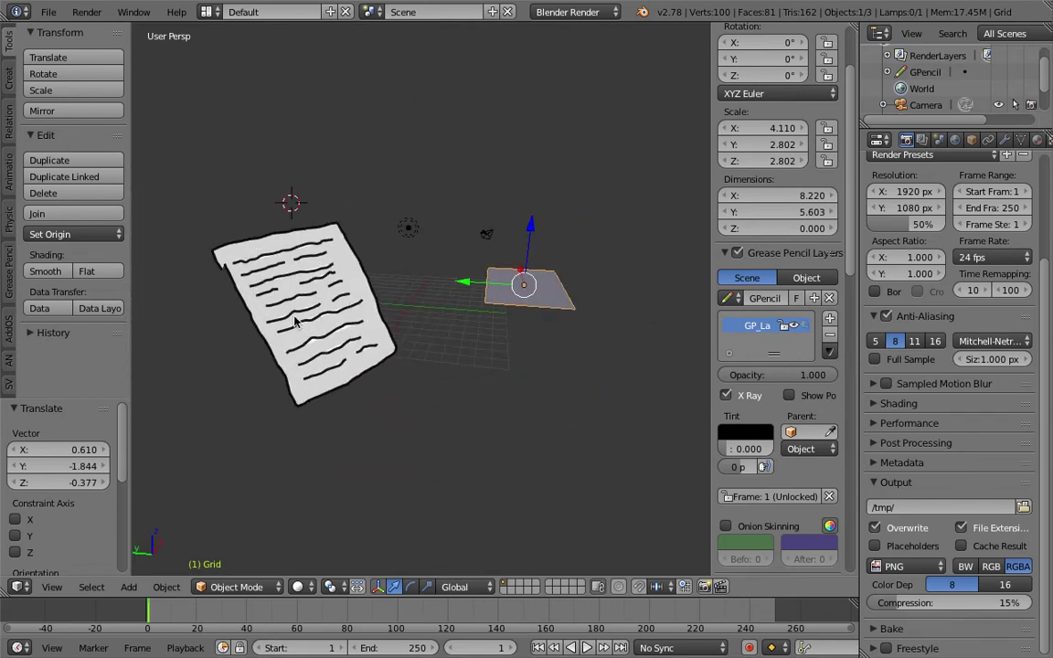
{"action": "middle_click_drag", "start_coordinate": [452, 302], "coordinate": [366, 250]}
{"action": "scroll", "coordinate": [476, 364], "scroll_direction": "up", "scroll_amount": 1}
{"action": "scroll", "coordinate": [349, 361], "scroll_direction": "up", "scroll_amount": 4}
{"action": "middle_click_drag", "start_coordinate": [391, 140], "coordinate": [368, 208]}
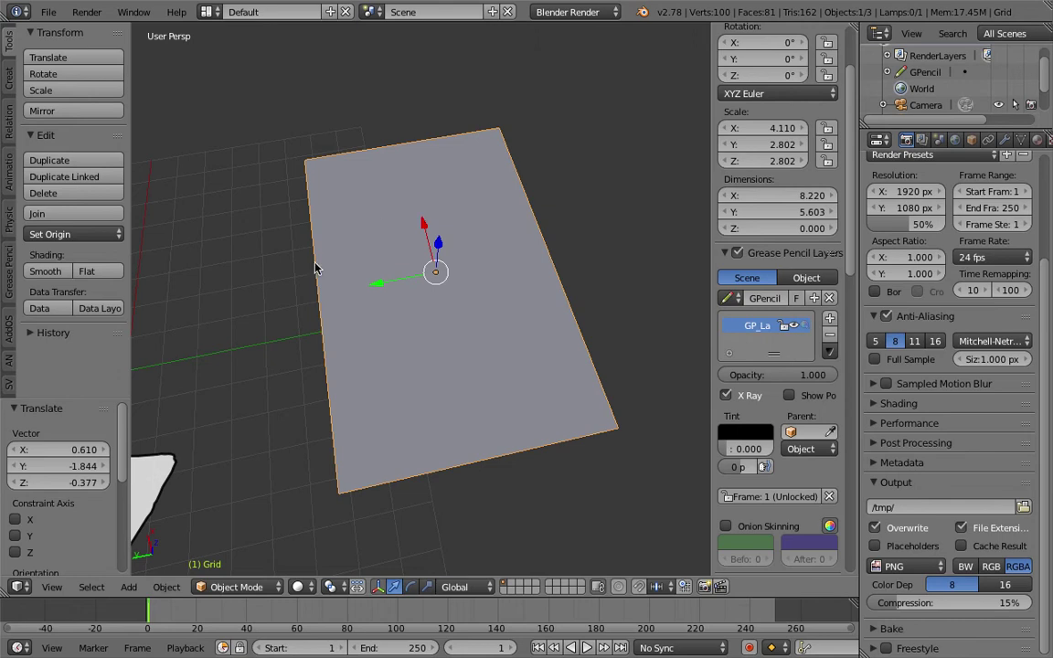
{"action": "middle_click_drag", "start_coordinate": [325, 280], "coordinate": [462, 261]}
{"action": "scroll", "coordinate": [435, 260], "scroll_direction": "up", "scroll_amount": 1}
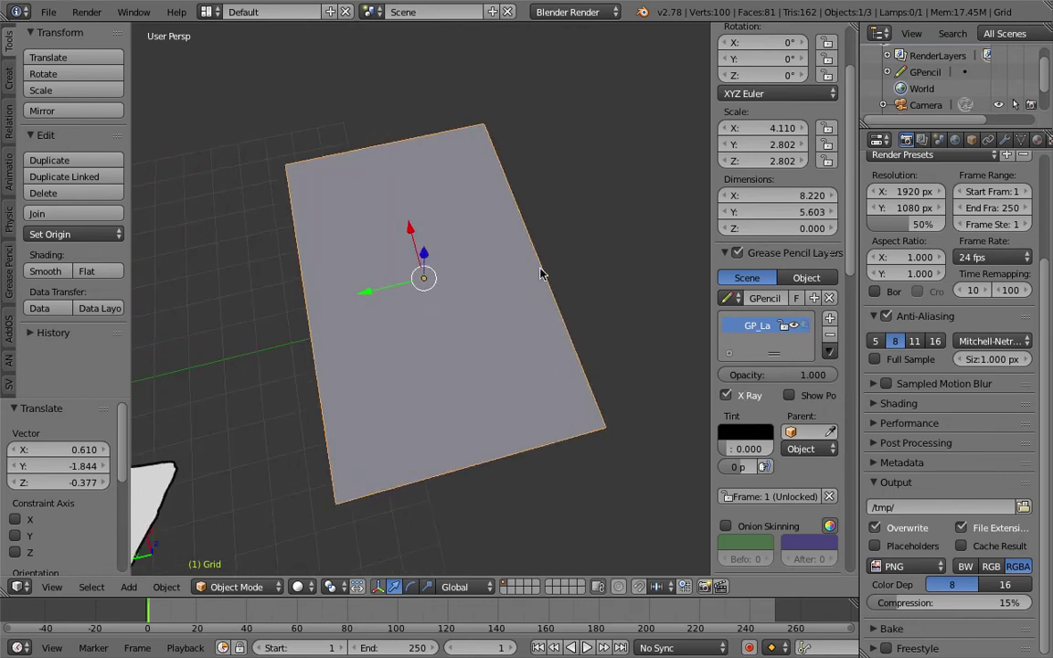
Step: Save the file on the Desktop as sv_freestyle_scribble_001.blend
{"action": "key", "text": "ctrl+s"}
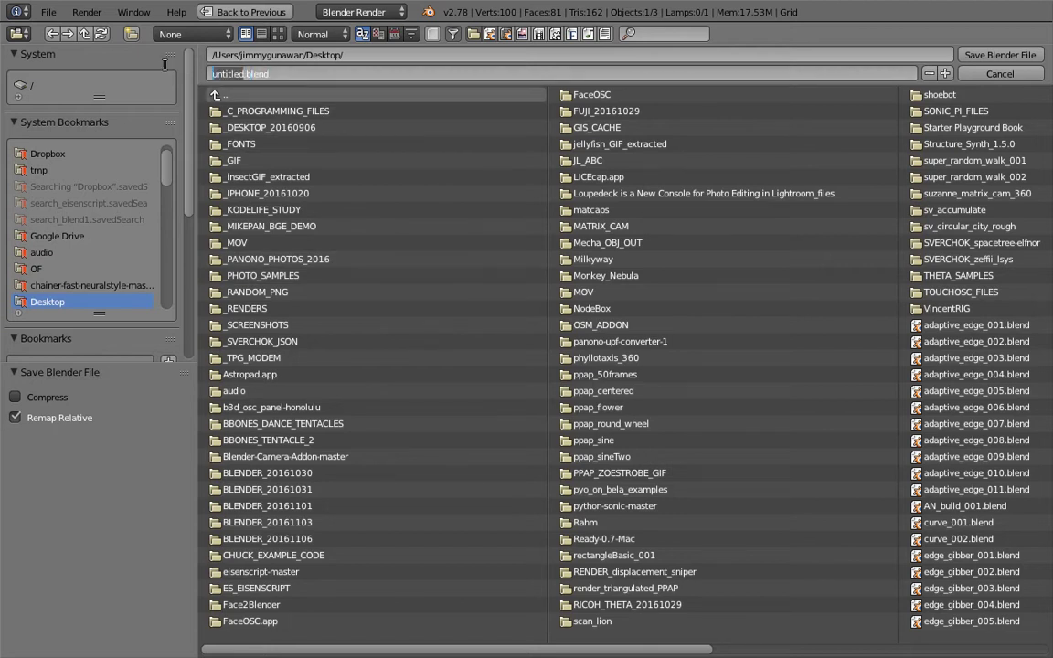
{"action": "type", "text": "treestyle_scribble"}
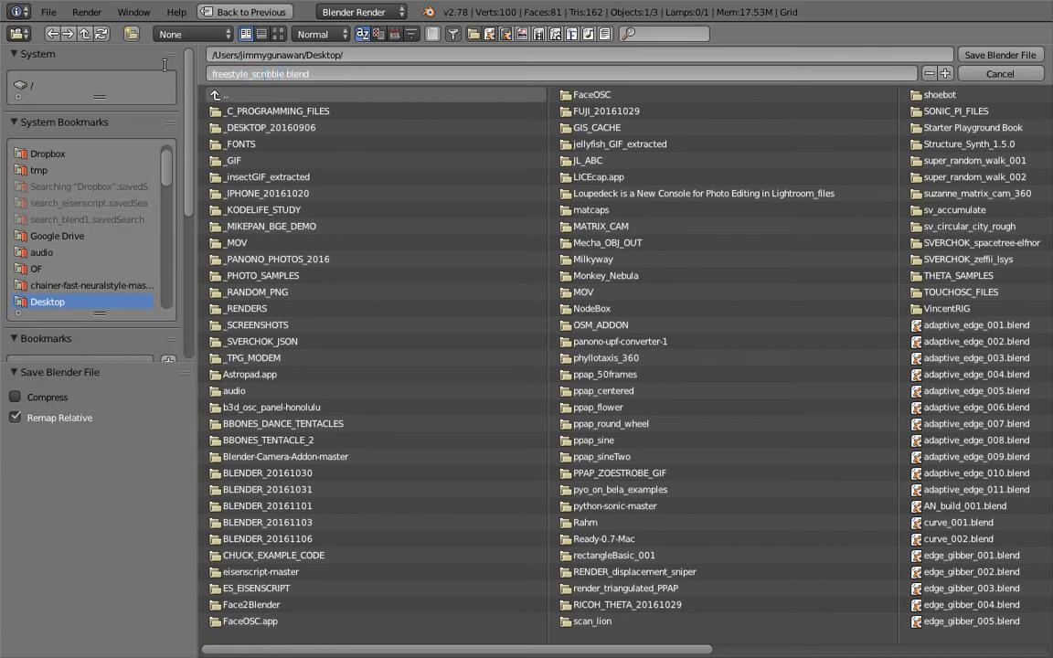
{"action": "type", "text": "sv_"}
{"action": "type", "text": "001"}
{"action": "key", "text": "Return"}
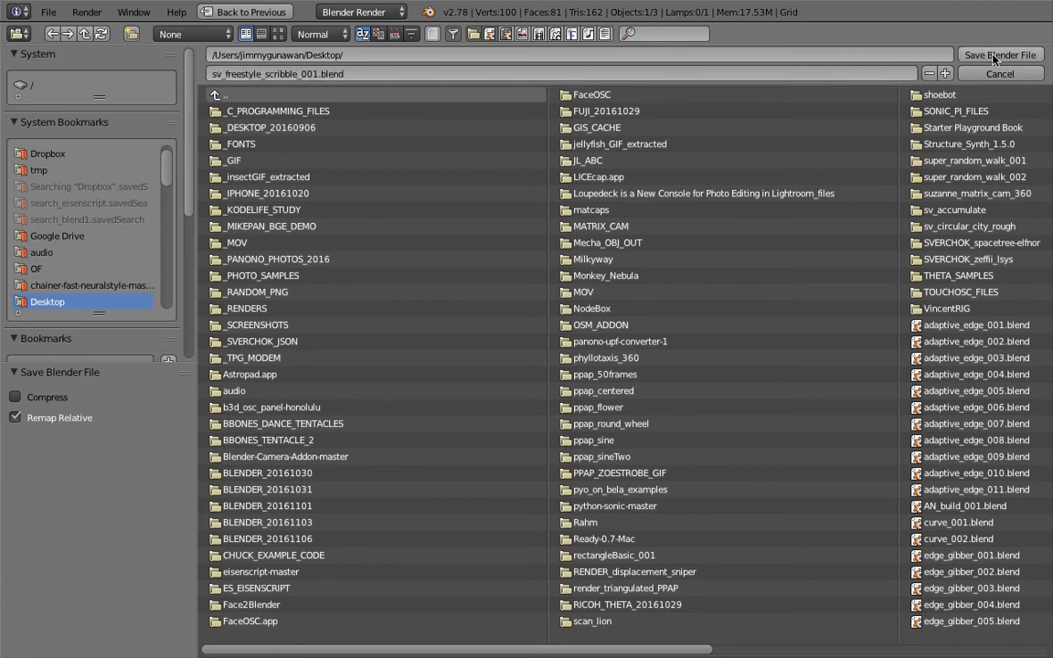
{"action": "left_click", "coordinate": [1000, 55]}
Step: Move the Freestyle settings section directly below Anti-Aliasing and expand it
{"action": "middle_click_drag", "start_coordinate": [628, 332], "coordinate": [447, 332]}
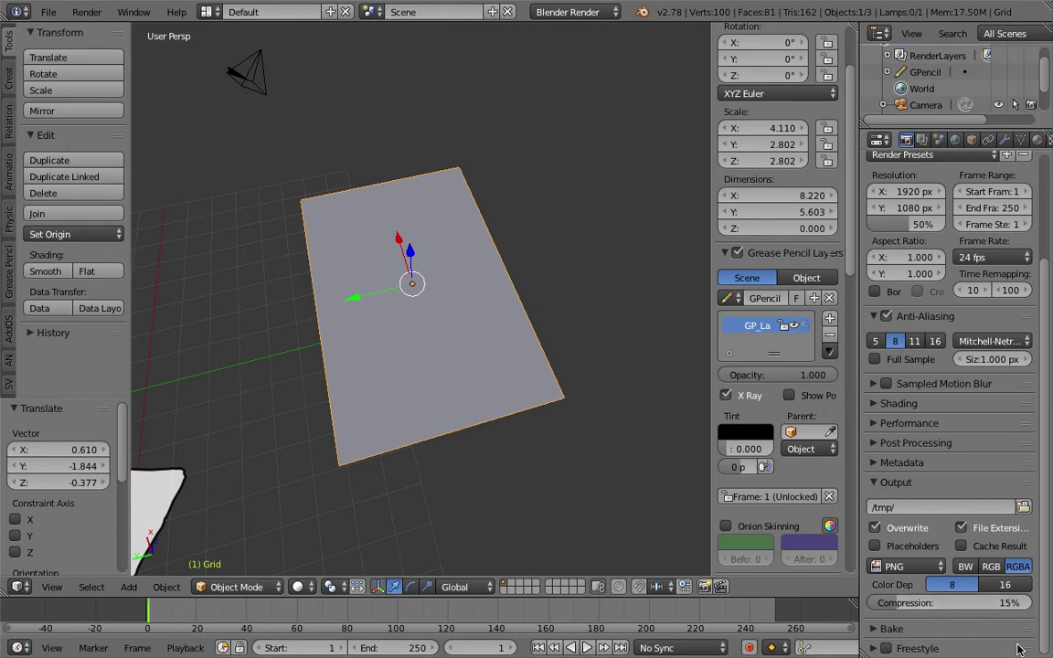
{"action": "left_click_drag", "start_coordinate": [1026, 648], "coordinate": [1014, 383]}
{"action": "left_click", "coordinate": [871, 382]}
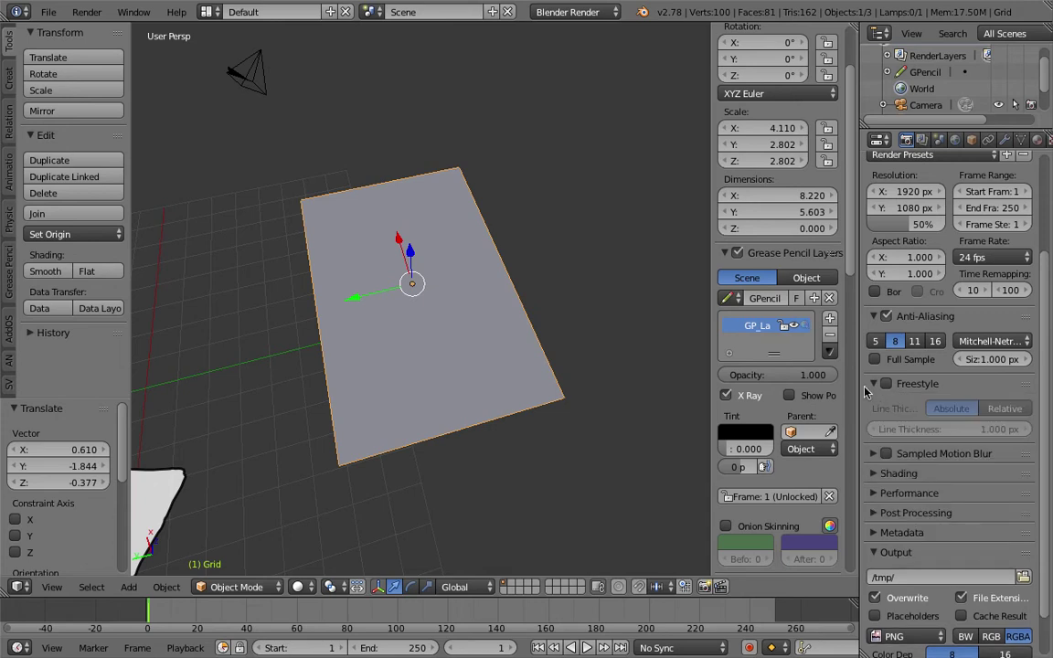
Step: Keep Blender Render as the render engine and enable Freestyle for the scene
{"action": "left_click", "coordinate": [577, 14]}
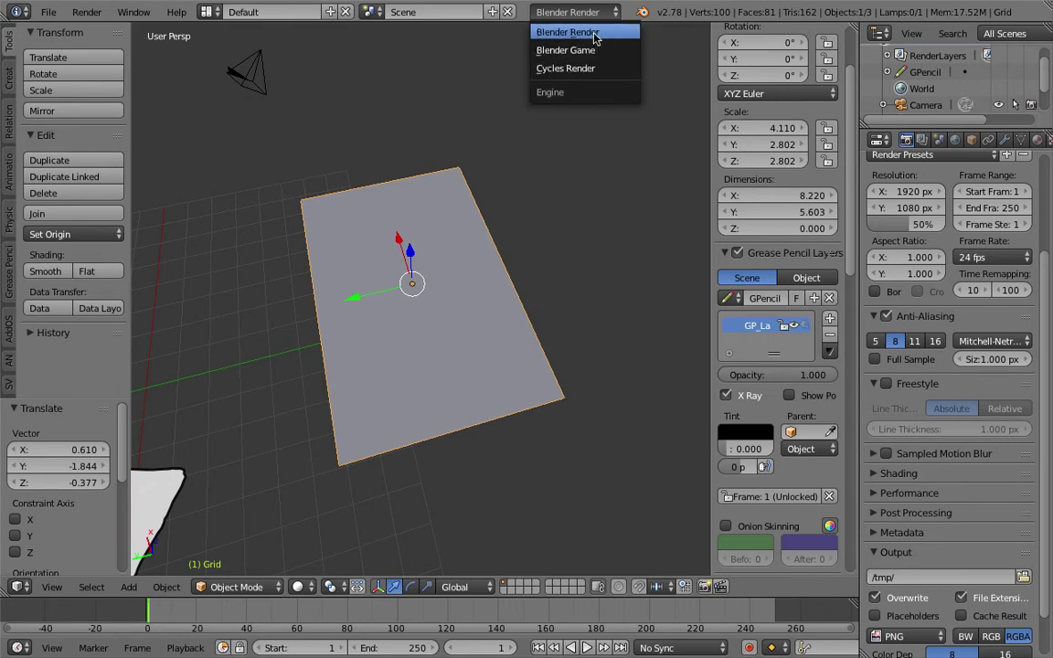
{"action": "left_click", "coordinate": [592, 34]}
{"action": "scroll", "coordinate": [517, 268], "scroll_direction": "up", "scroll_amount": 3}
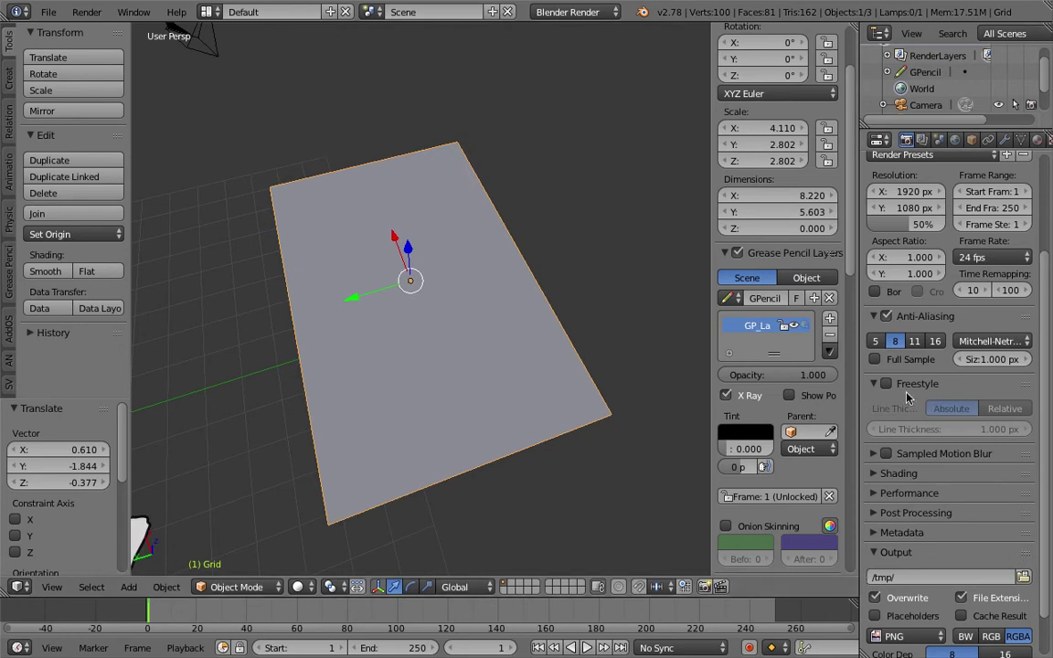
{"action": "left_click", "coordinate": [923, 139]}
{"action": "left_click", "coordinate": [906, 139]}
{"action": "left_click", "coordinate": [886, 383]}
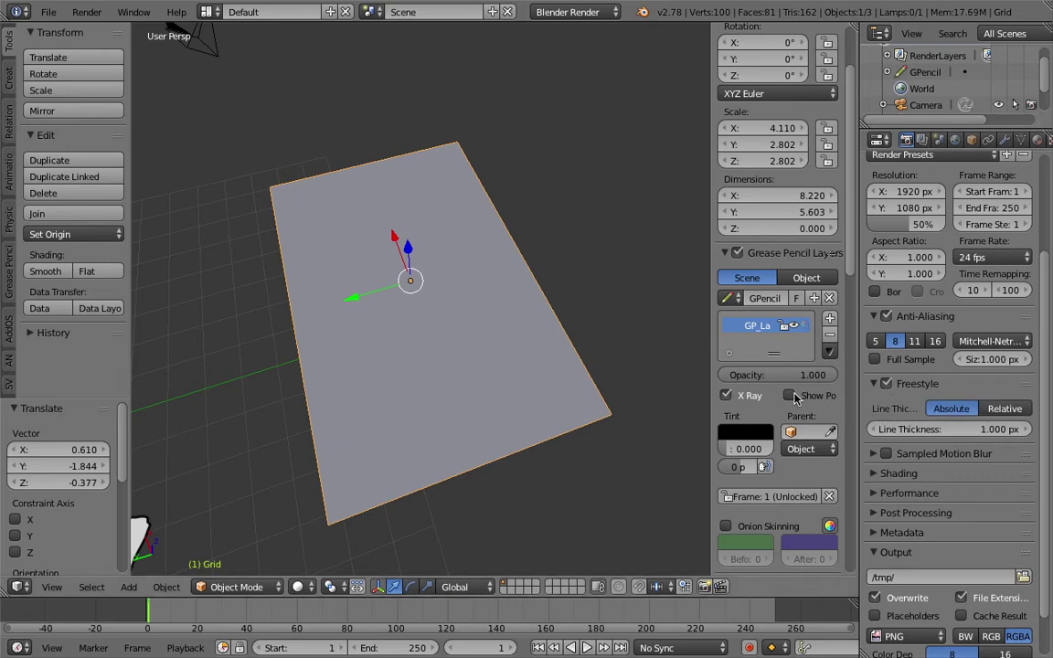
{"action": "scroll", "coordinate": [485, 384], "scroll_direction": "down", "scroll_amount": 1}
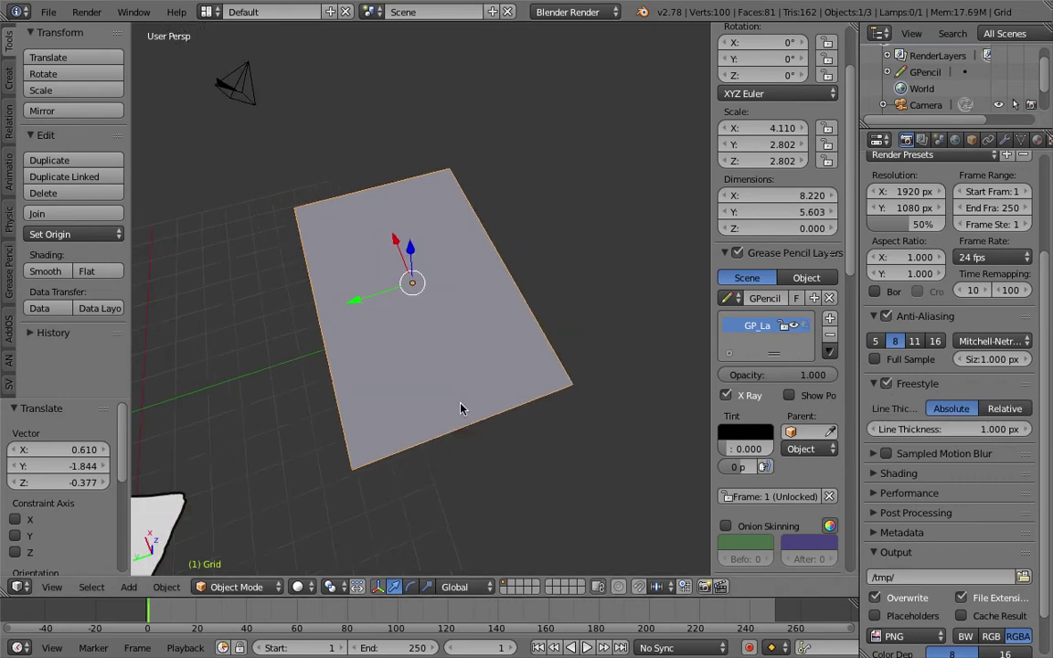
Step: Preview the grid's Freestyle outline with Rendered viewport shading and return the shading to Solid
{"action": "left_click", "coordinate": [298, 587]}
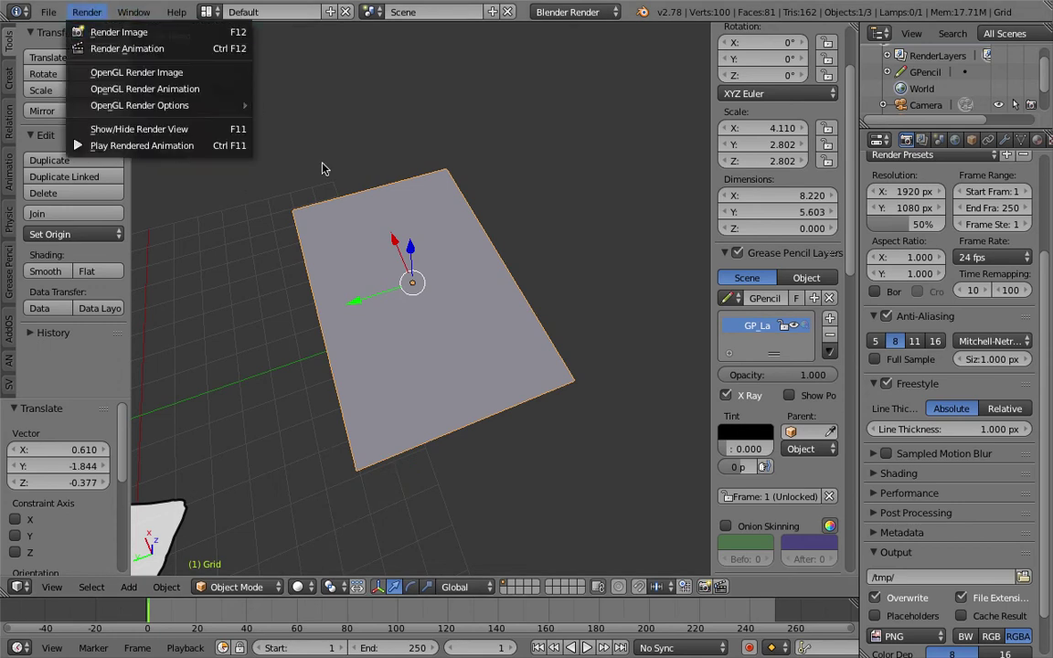
{"action": "scroll", "coordinate": [349, 266], "scroll_direction": "down", "scroll_amount": 1}
{"action": "left_click", "coordinate": [348, 265]}
{"action": "left_click", "coordinate": [304, 587]}
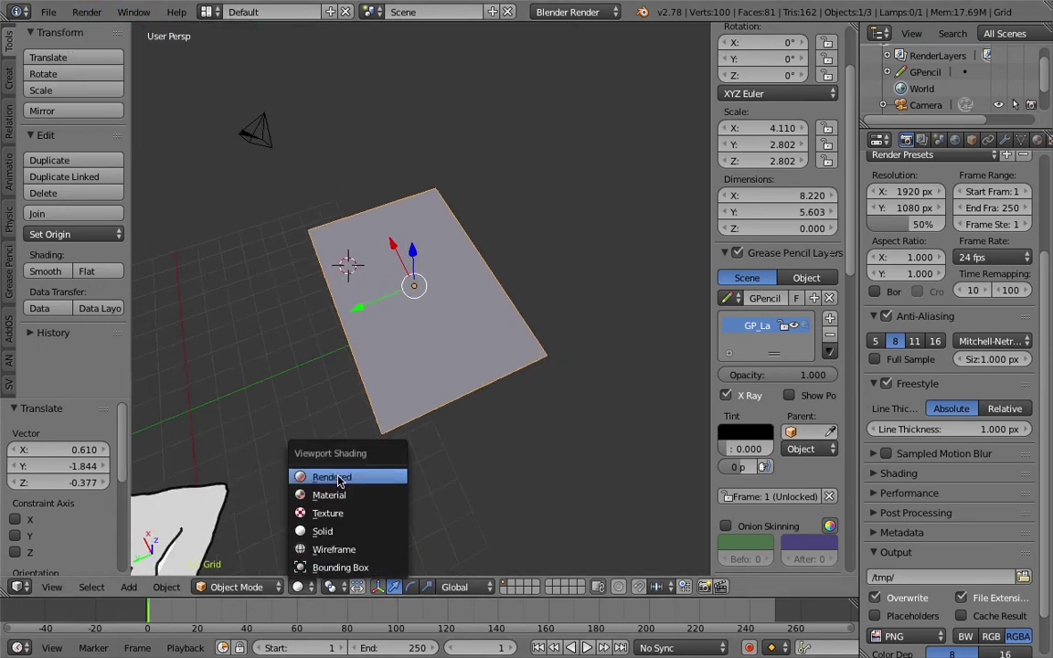
{"action": "left_click", "coordinate": [307, 476]}
{"action": "middle_click_drag", "start_coordinate": [399, 272], "coordinate": [423, 287]}
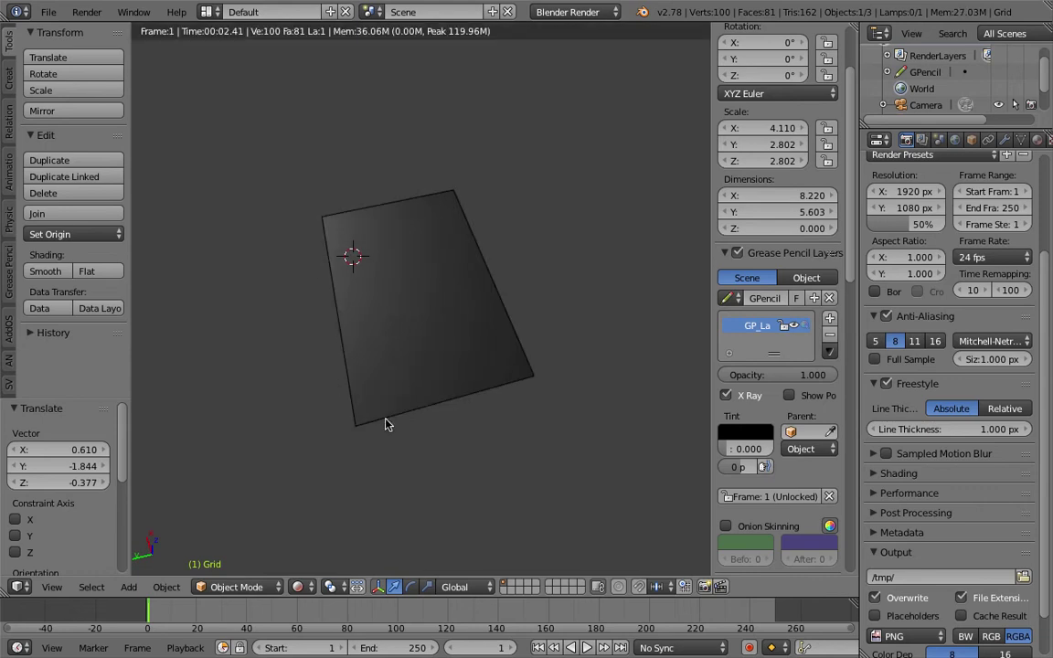
{"action": "left_click", "coordinate": [552, 235]}
{"action": "left_click", "coordinate": [297, 587]}
{"action": "left_click", "coordinate": [316, 477]}
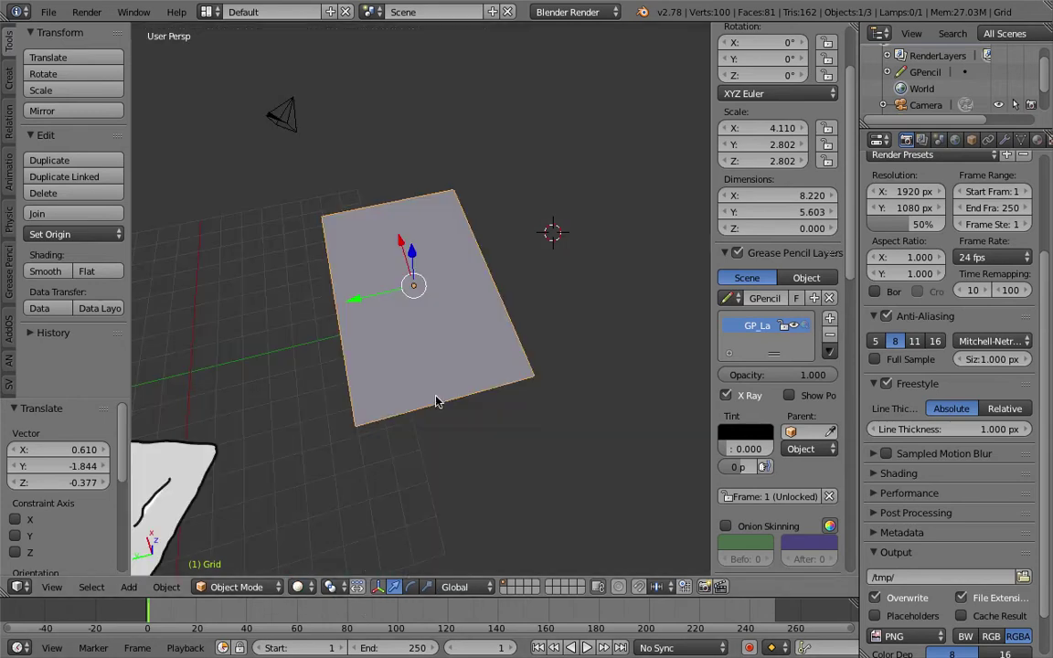
Step: Give the grid a new material and make it Shadeless
{"action": "left_click", "coordinate": [1037, 139]}
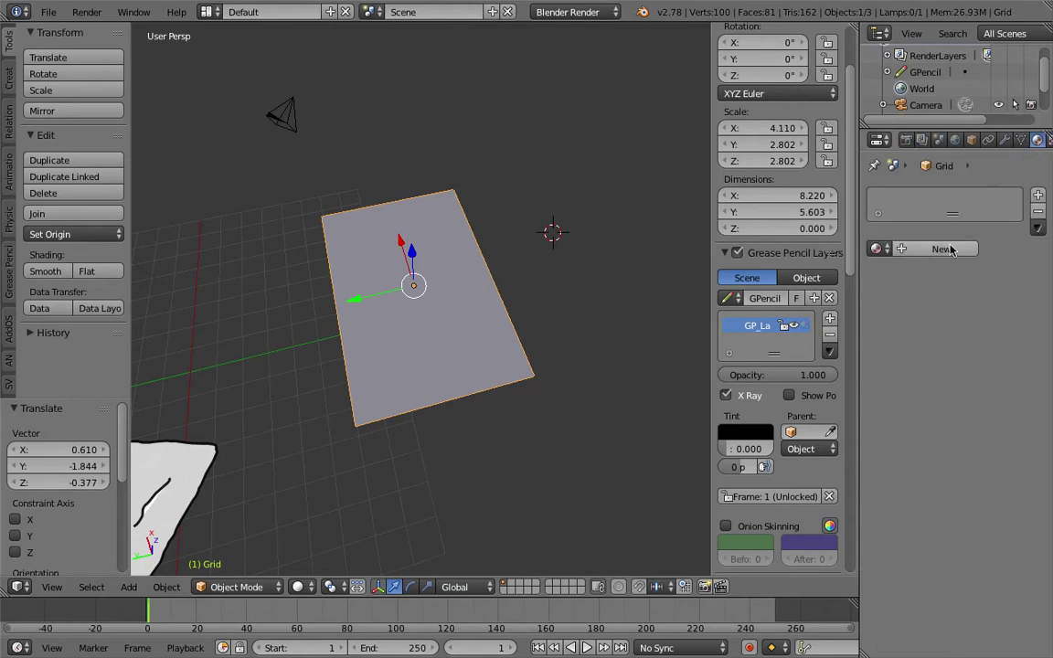
{"action": "left_click", "coordinate": [925, 249]}
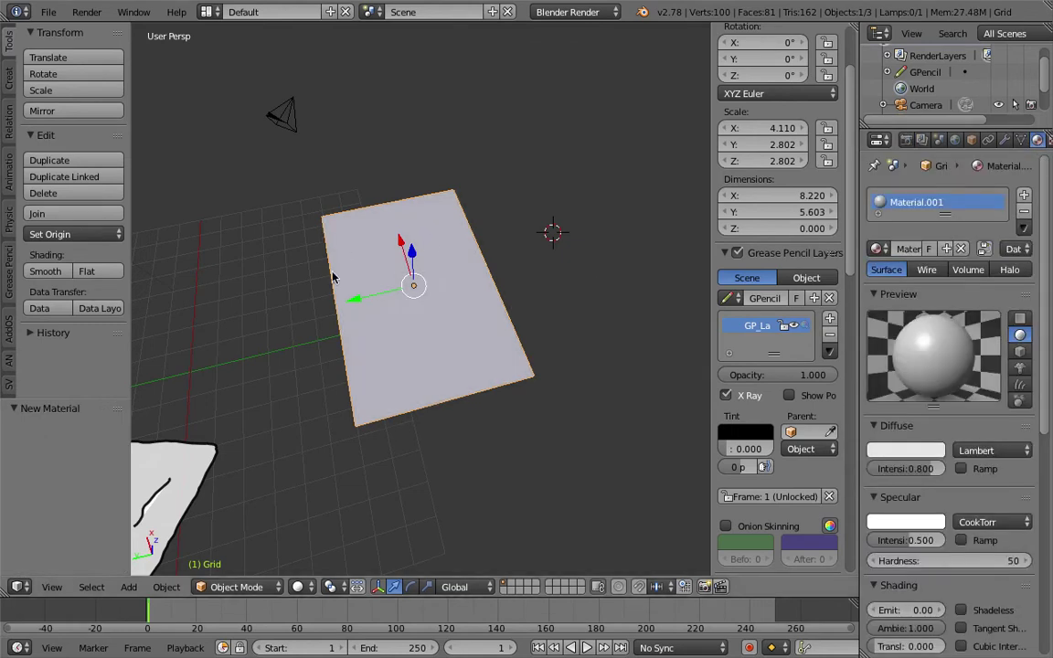
{"action": "scroll", "coordinate": [987, 432], "scroll_direction": "down", "scroll_amount": 5}
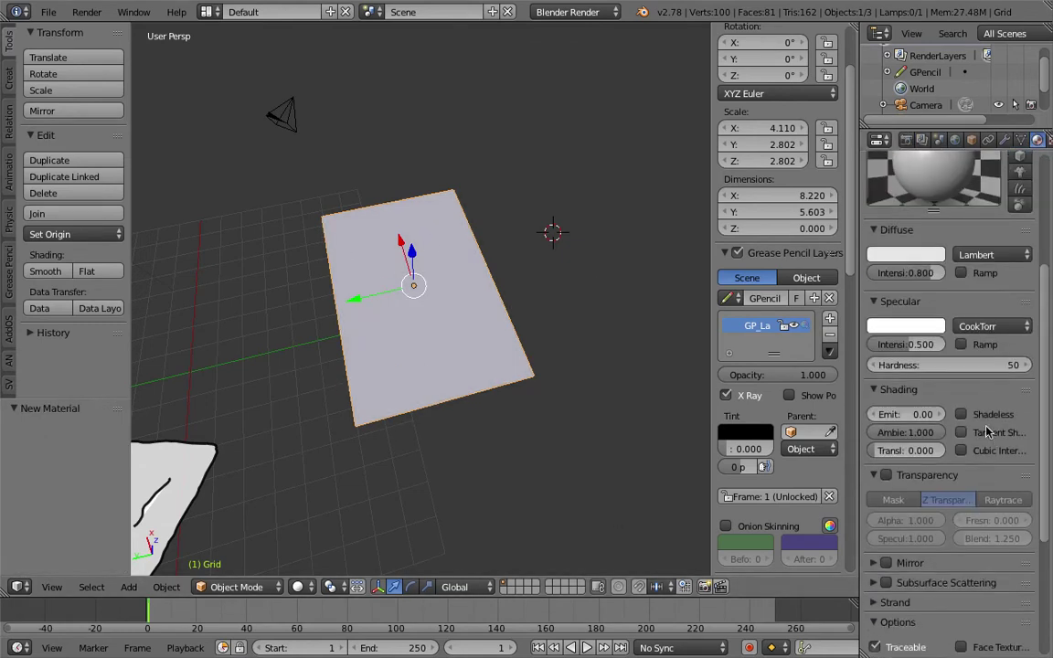
{"action": "left_click", "coordinate": [961, 414]}
Step: Preview the shadeless grid with Rendered viewport shading from several angles, and return the shading to Solid
{"action": "middle_click_drag", "start_coordinate": [431, 483], "coordinate": [460, 459]}
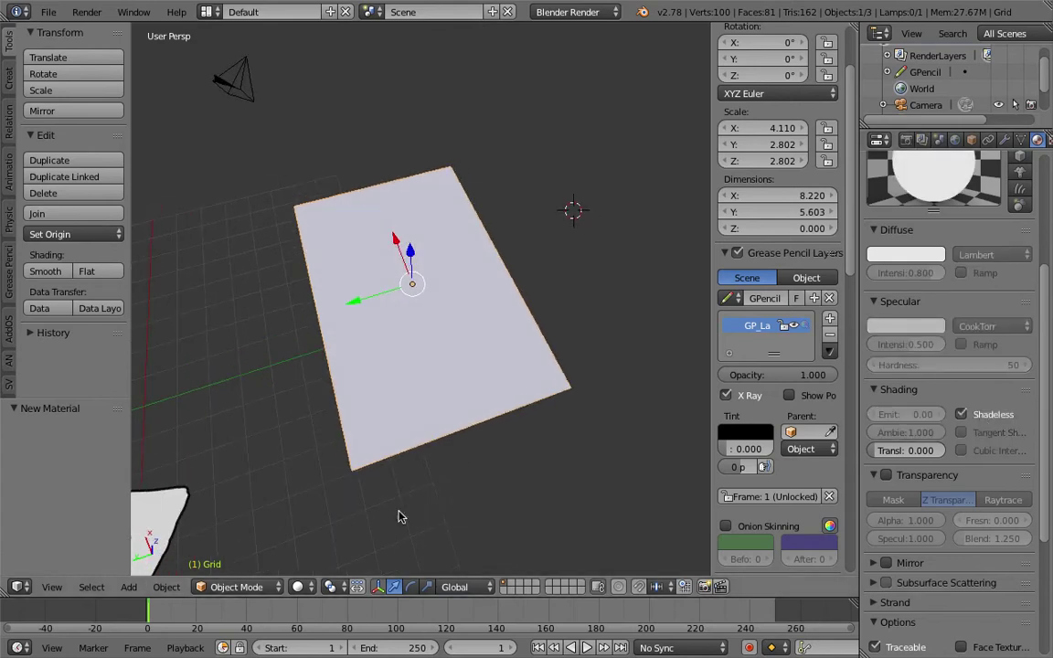
{"action": "left_click", "coordinate": [297, 587]}
{"action": "left_click", "coordinate": [302, 476]}
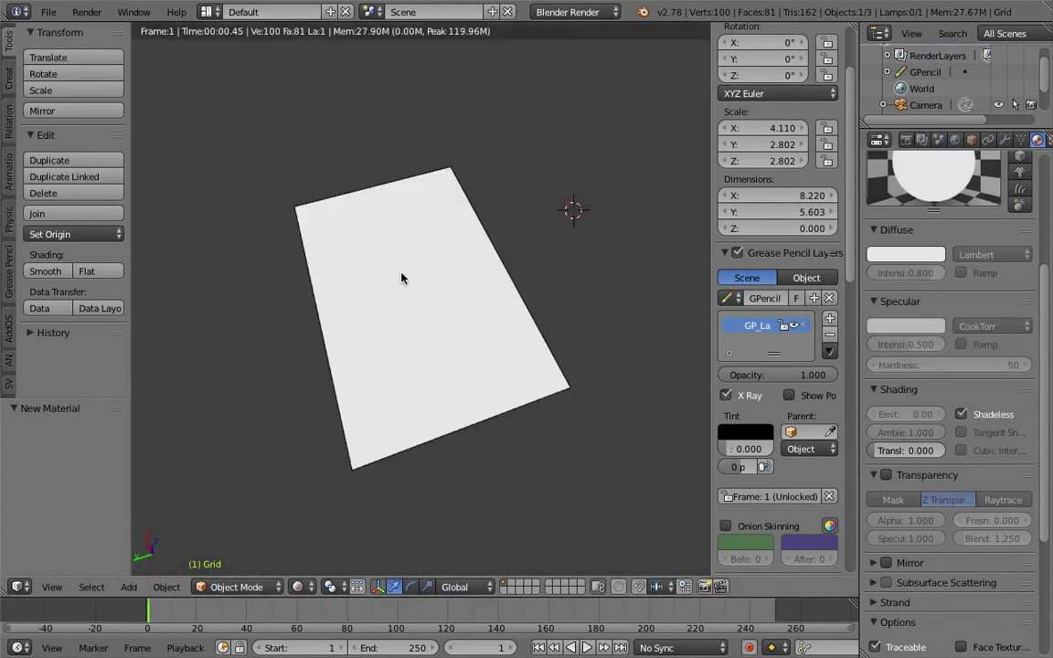
{"action": "middle_click_drag", "start_coordinate": [381, 357], "coordinate": [421, 435]}
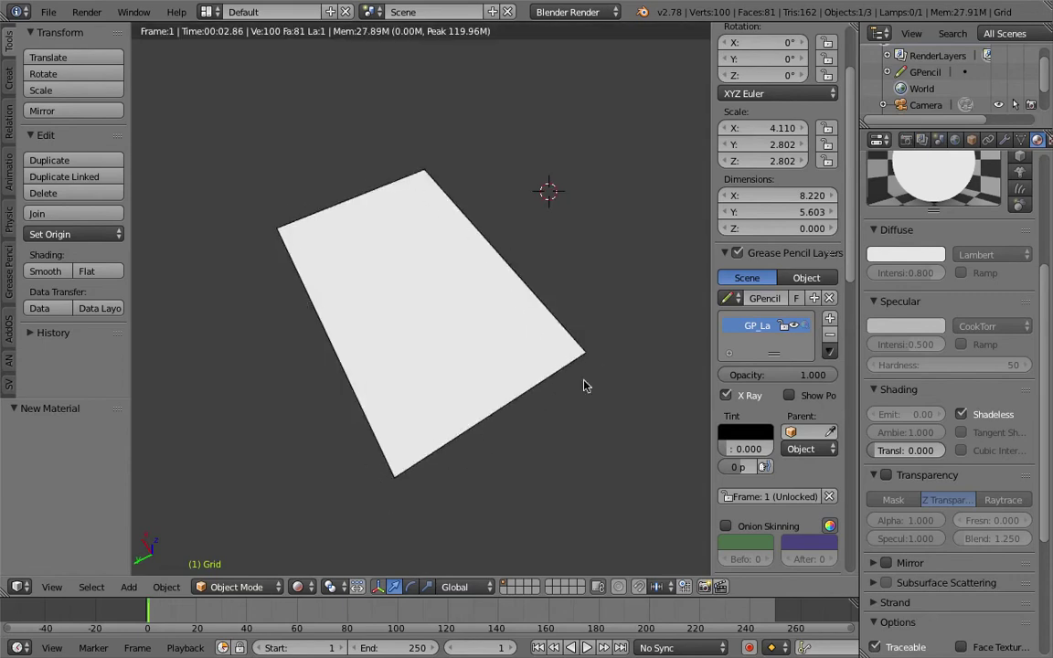
{"action": "middle_click_drag", "start_coordinate": [528, 308], "coordinate": [498, 367]}
{"action": "scroll", "coordinate": [516, 345], "scroll_direction": "up", "scroll_amount": 1}
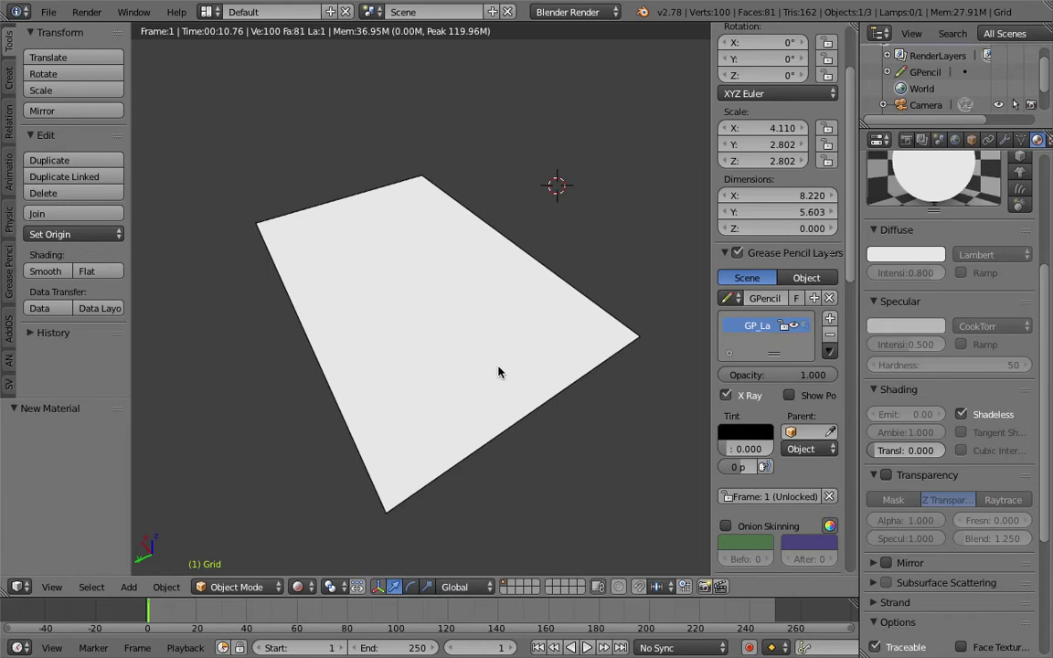
{"action": "middle_click_drag", "start_coordinate": [487, 416], "coordinate": [440, 430]}
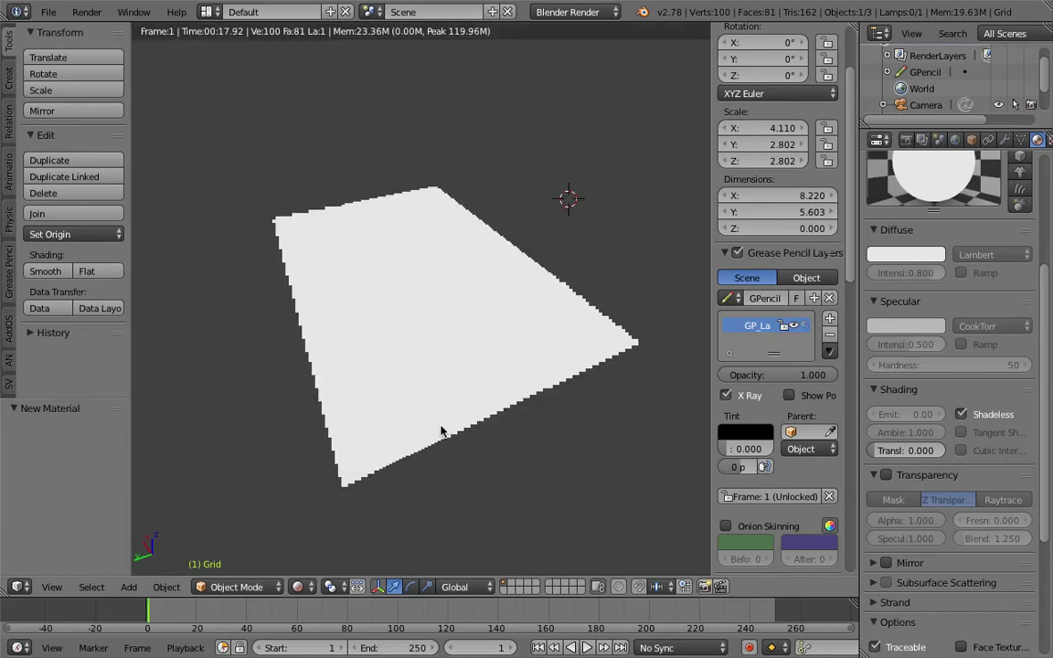
{"action": "left_click", "coordinate": [298, 587]}
{"action": "left_click", "coordinate": [322, 532]}
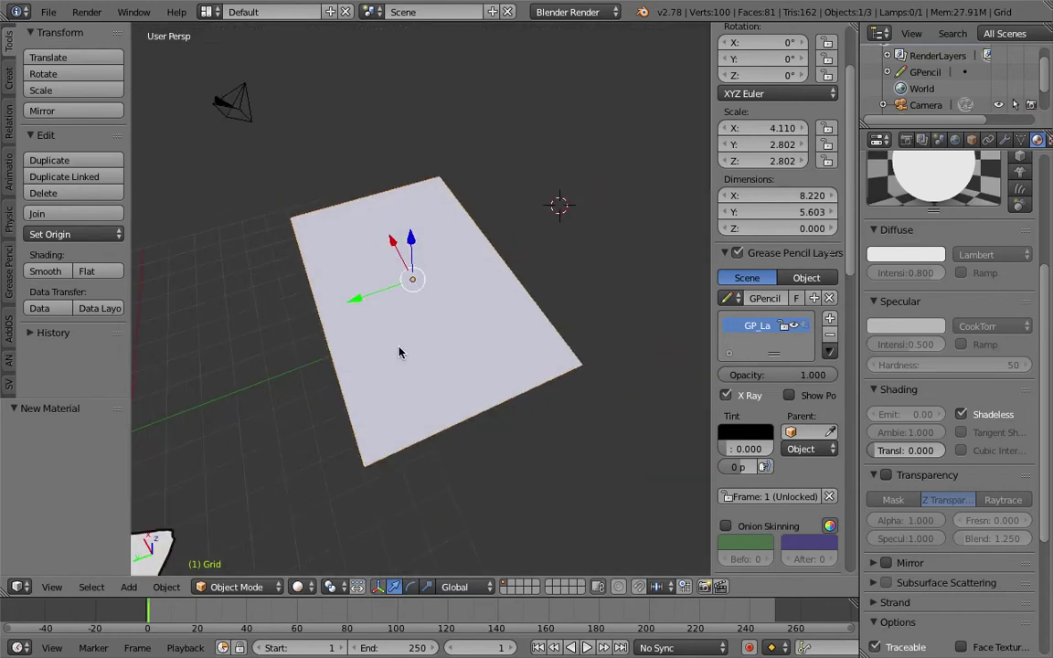
Step: Put the grid in Edit Mode and switch to edge selection
{"action": "key", "text": "Tab"}
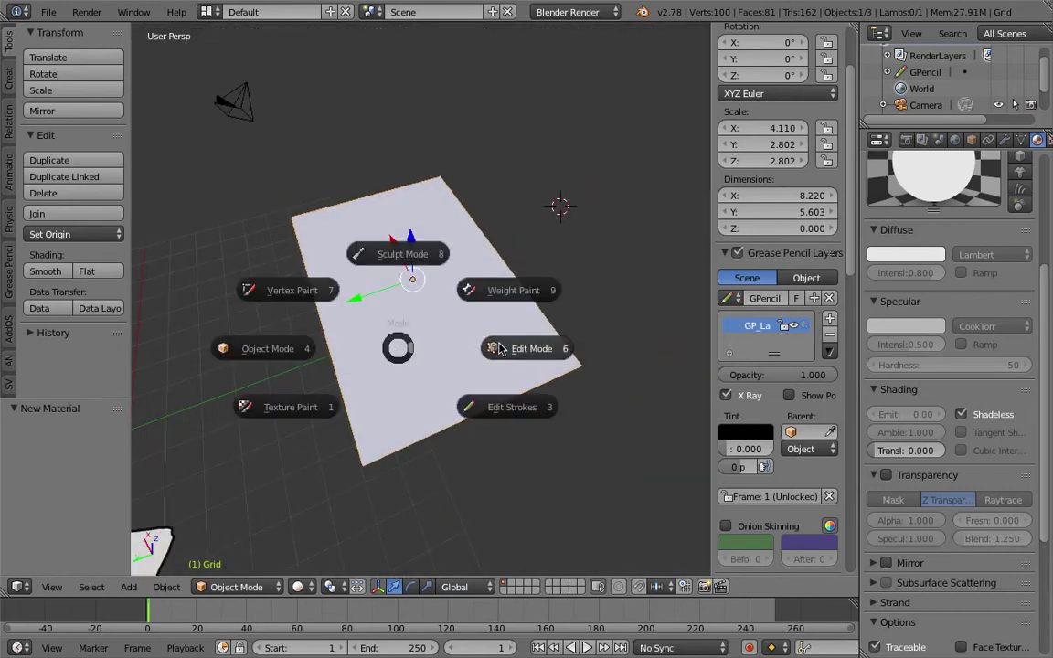
{"action": "left_click", "coordinate": [504, 348]}
{"action": "middle_click_drag", "start_coordinate": [417, 315], "coordinate": [420, 330]}
{"action": "left_click", "coordinate": [491, 588]}
{"action": "middle_click_drag", "start_coordinate": [407, 372], "coordinate": [412, 408]}
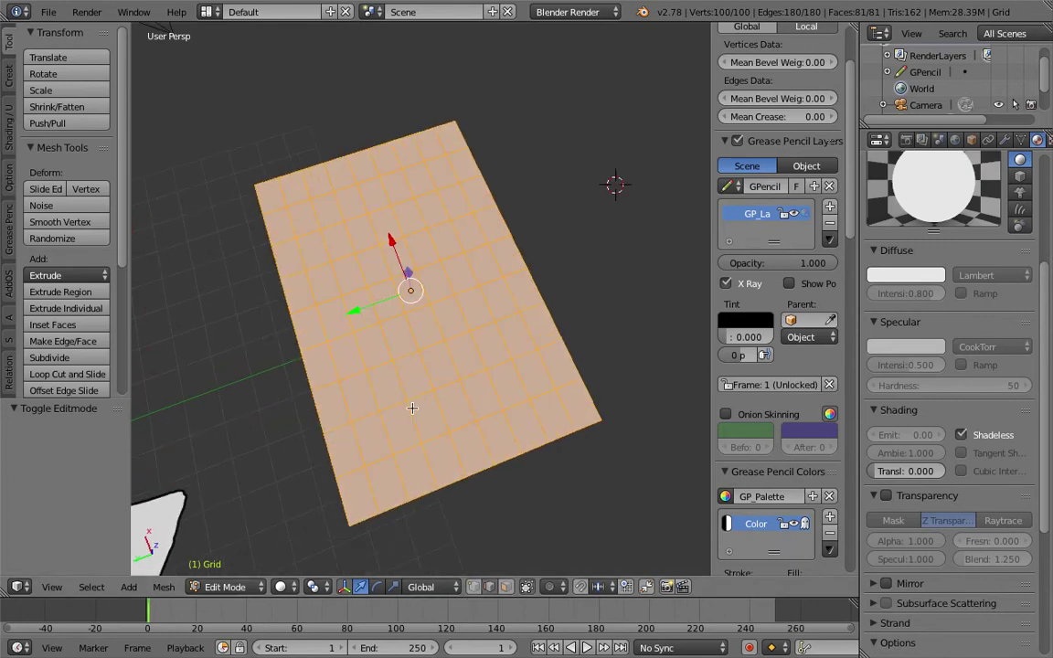
Step: Select six adjacent crosswise edges on the grid's third line from the far end and five on the line below, as staggered text lines
{"action": "right_click", "coordinate": [308, 234]}
{"action": "right_click", "coordinate": [336, 225], "text": "shift"}
{"action": "right_click", "coordinate": [354, 218], "text": "shift"}
{"action": "right_click", "coordinate": [381, 208], "text": "shift"}
{"action": "right_click", "coordinate": [434, 194], "text": "shift"}
{"action": "right_click", "coordinate": [351, 253], "text": "shift"}
{"action": "right_click", "coordinate": [369, 251], "text": "shift"}
{"action": "right_click", "coordinate": [393, 240], "text": "shift"}
{"action": "right_click", "coordinate": [421, 232], "text": "shift"}
{"action": "right_click", "coordinate": [374, 291], "text": "shift"}
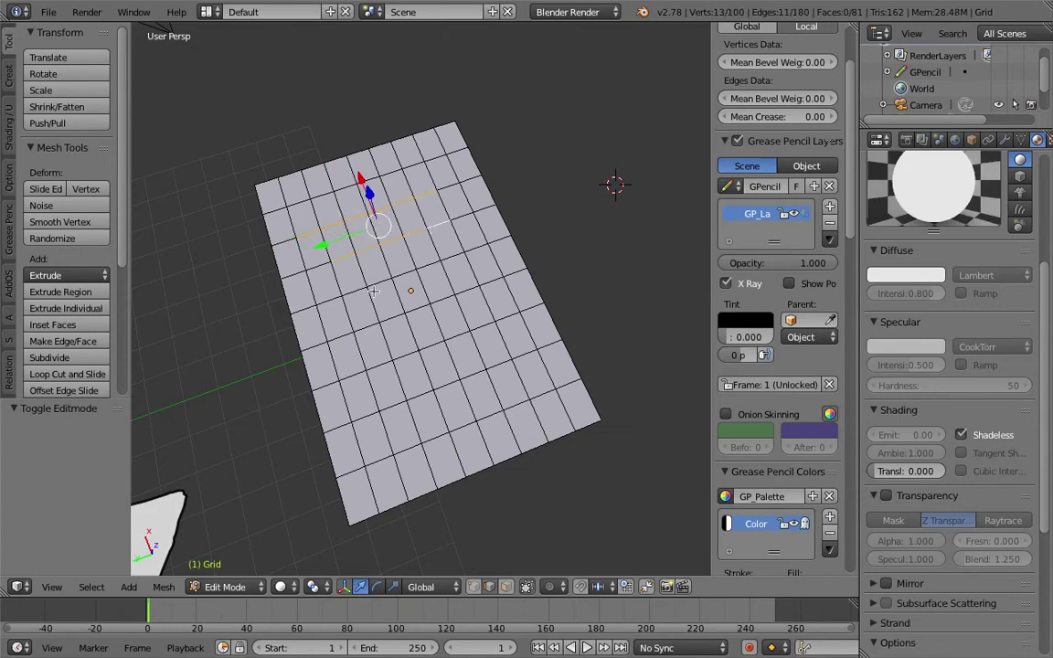
Step: Add a staggered run of five crosswise edges on each of the next two grid lines to the selection
{"action": "right_click", "coordinate": [365, 326], "text": "shift"}
{"action": "right_click", "coordinate": [398, 319], "text": "shift"}
{"action": "right_click", "coordinate": [418, 312], "text": "shift"}
{"action": "right_click", "coordinate": [443, 302], "text": "shift"}
{"action": "right_click", "coordinate": [461, 300], "text": "shift"}
{"action": "key", "text": "ctrl+z"}
{"action": "right_click", "coordinate": [470, 293], "text": "shift"}
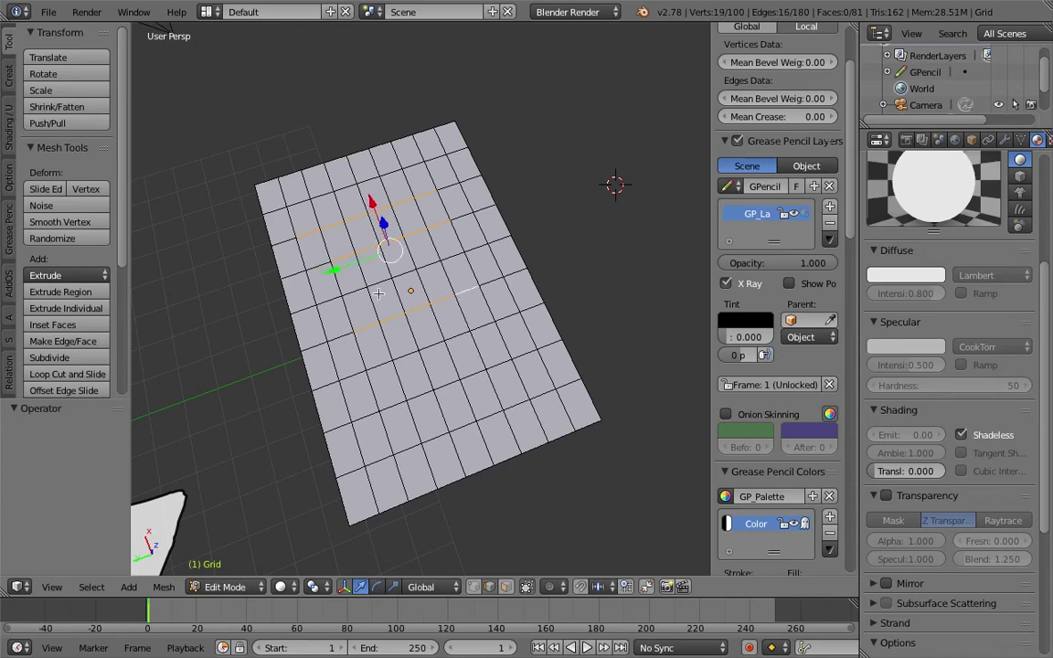
{"action": "right_click", "coordinate": [333, 293], "text": "shift"}
{"action": "right_click", "coordinate": [354, 290], "text": "shift"}
{"action": "right_click", "coordinate": [385, 282], "text": "shift"}
{"action": "right_click", "coordinate": [414, 272], "text": "shift"}
{"action": "right_click", "coordinate": [427, 268], "text": "shift"}
Step: Extend the selection with six adjacent crosswise edges on the seventh grid line, forming the fifth text line
{"action": "right_click", "coordinate": [355, 372], "text": "shift"}
{"action": "right_click", "coordinate": [383, 364], "text": "shift"}
{"action": "right_click", "coordinate": [413, 353], "text": "shift"}
{"action": "right_click", "coordinate": [436, 345], "text": "shift"}
{"action": "right_click", "coordinate": [465, 338], "text": "shift"}
{"action": "right_click", "coordinate": [489, 330], "text": "shift"}
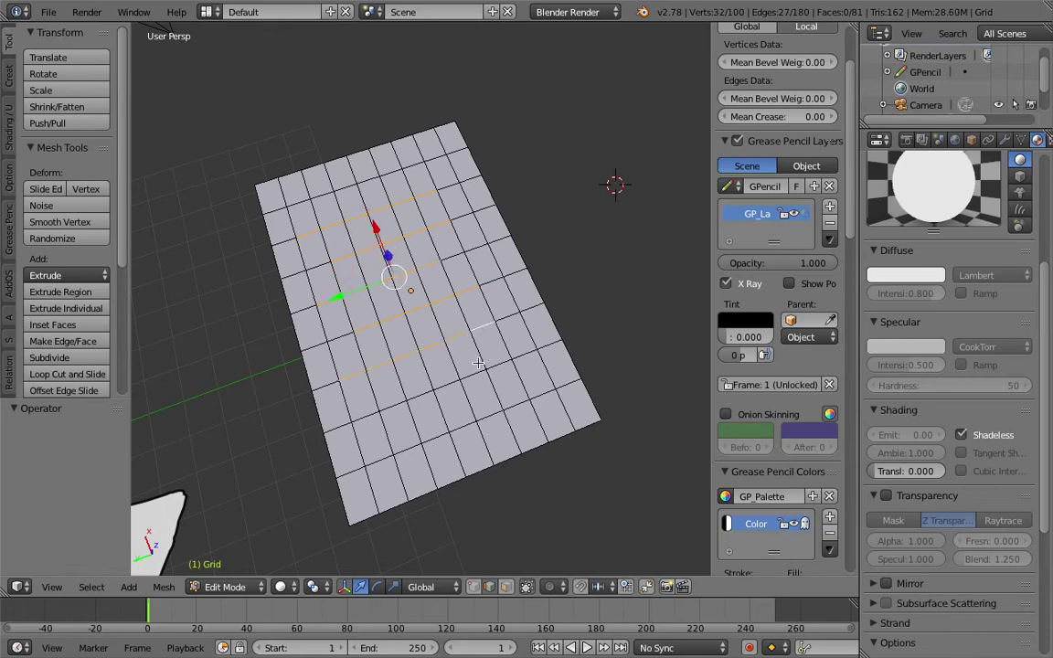
Step: Switch to wireframe shading and add five adjacent crosswise edges on the eighth grid line as the sixth text line
{"action": "middle_click_drag", "start_coordinate": [479, 368], "coordinate": [464, 363]}
{"action": "key", "text": "z"}
{"action": "middle_click_drag", "start_coordinate": [447, 407], "coordinate": [418, 388]}
{"action": "right_click", "coordinate": [387, 397], "text": "shift"}
{"action": "right_click", "coordinate": [417, 387], "text": "shift"}
{"action": "right_click", "coordinate": [453, 373], "text": "shift"}
{"action": "right_click", "coordinate": [479, 364], "text": "shift"}
{"action": "right_click", "coordinate": [505, 354], "text": "shift"}
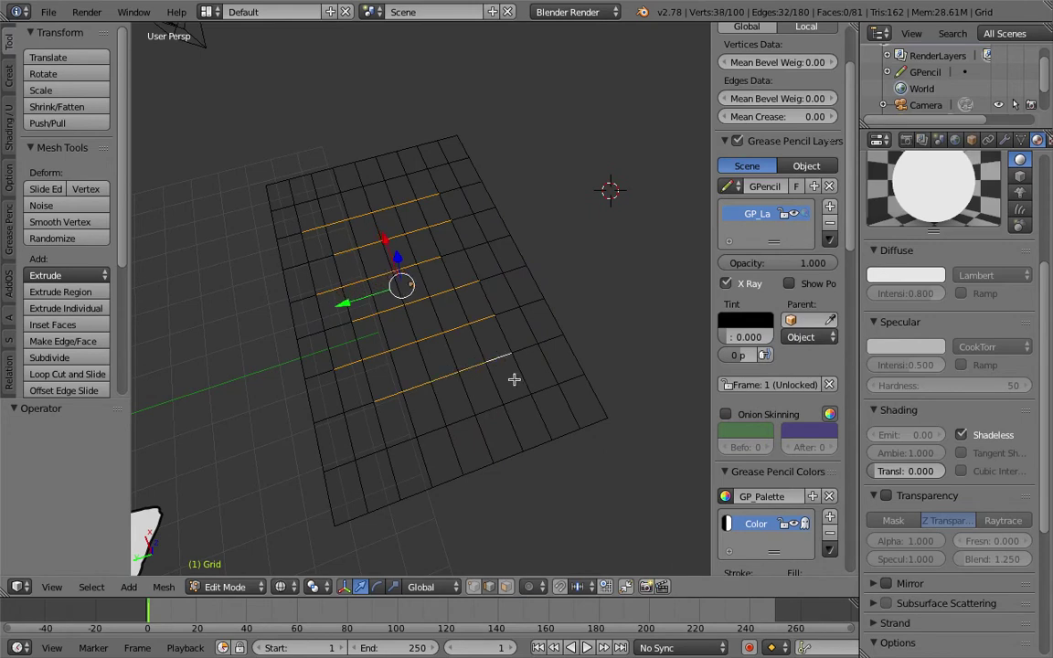
Step: Mark all selected text-line edges as Freestyle edges
{"action": "key", "text": "space"}
{"action": "type", "text": "mark"}
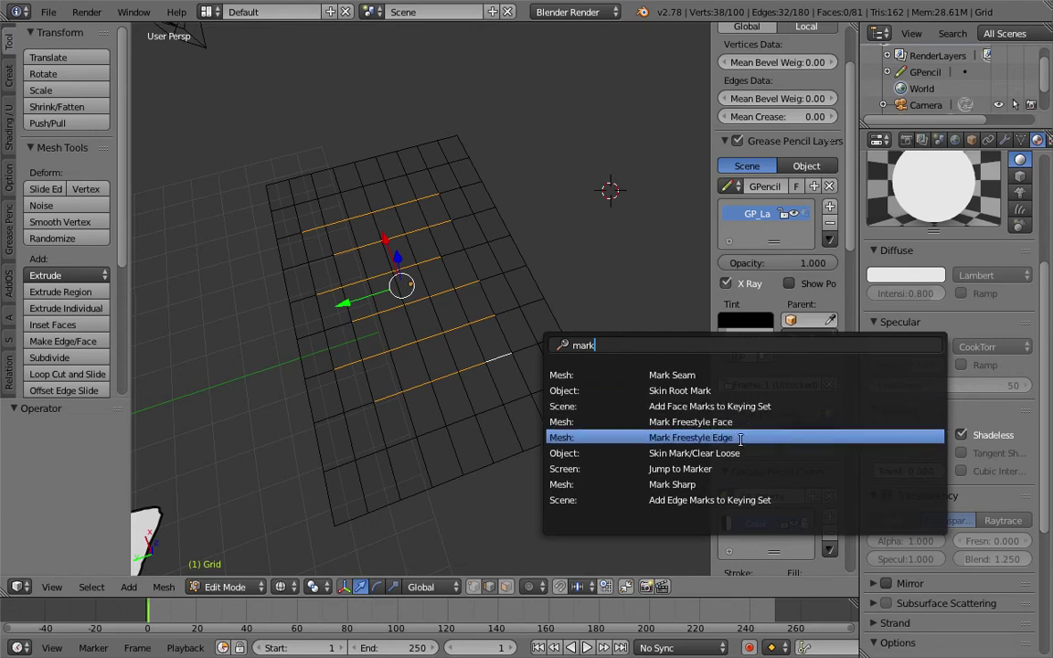
{"action": "left_click", "coordinate": [741, 439]}
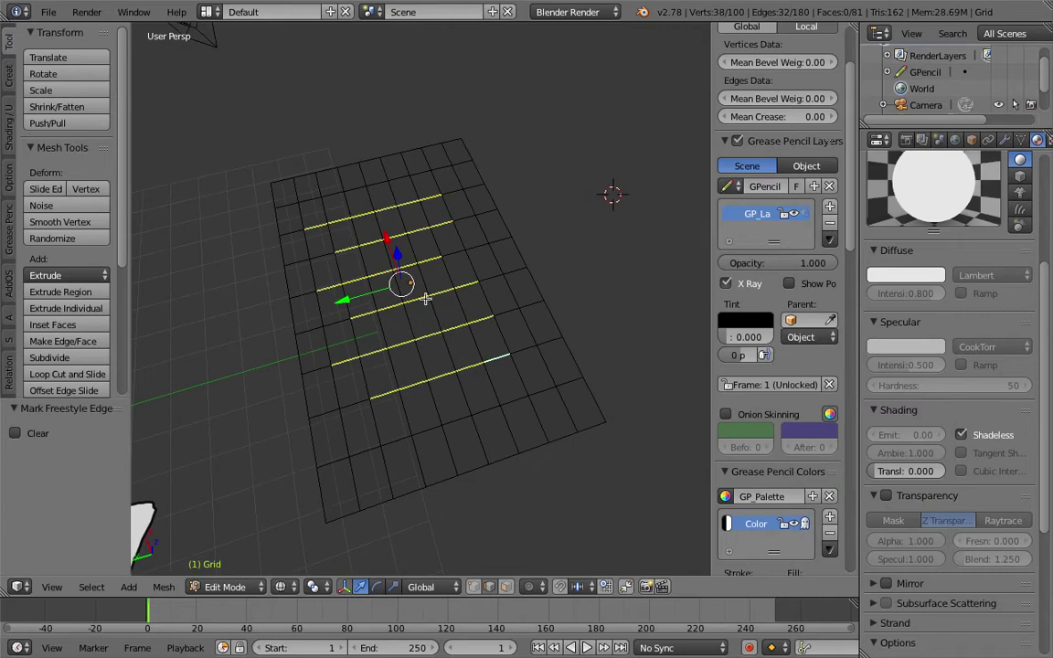
Step: Return the grid to Object Mode and save the file over the existing version
{"action": "key", "text": "Tab"}
{"action": "left_click", "coordinate": [289, 264]}
{"action": "key", "text": "ctrl+s"}
{"action": "left_click", "coordinate": [435, 314]}
Step: Check the grid with Rendered viewport shading, switch briefly to Solid for comparison, and leave the viewport in Rendered shading
{"action": "scroll", "coordinate": [454, 317], "scroll_direction": "down", "scroll_amount": 3}
{"action": "left_click", "coordinate": [296, 587]}
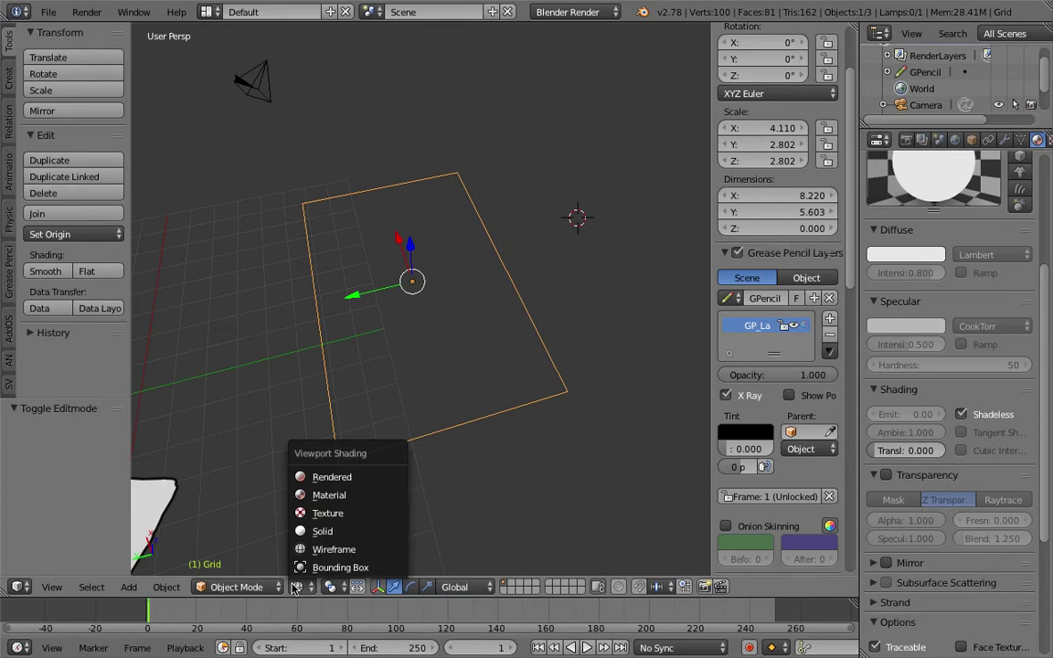
{"action": "left_click", "coordinate": [308, 477]}
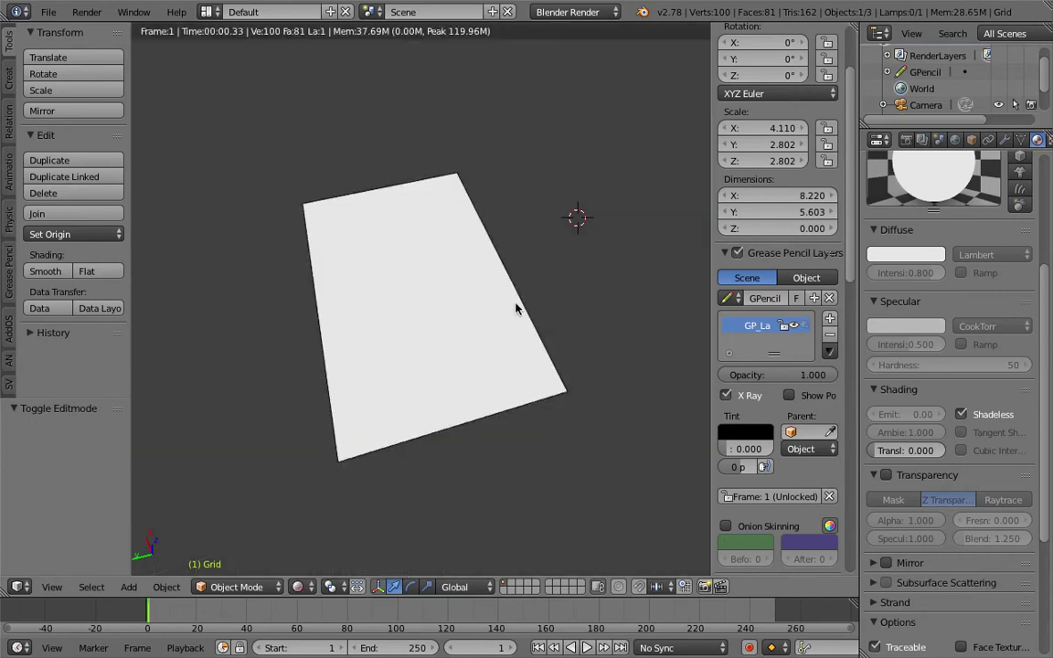
{"action": "left_click", "coordinate": [298, 587]}
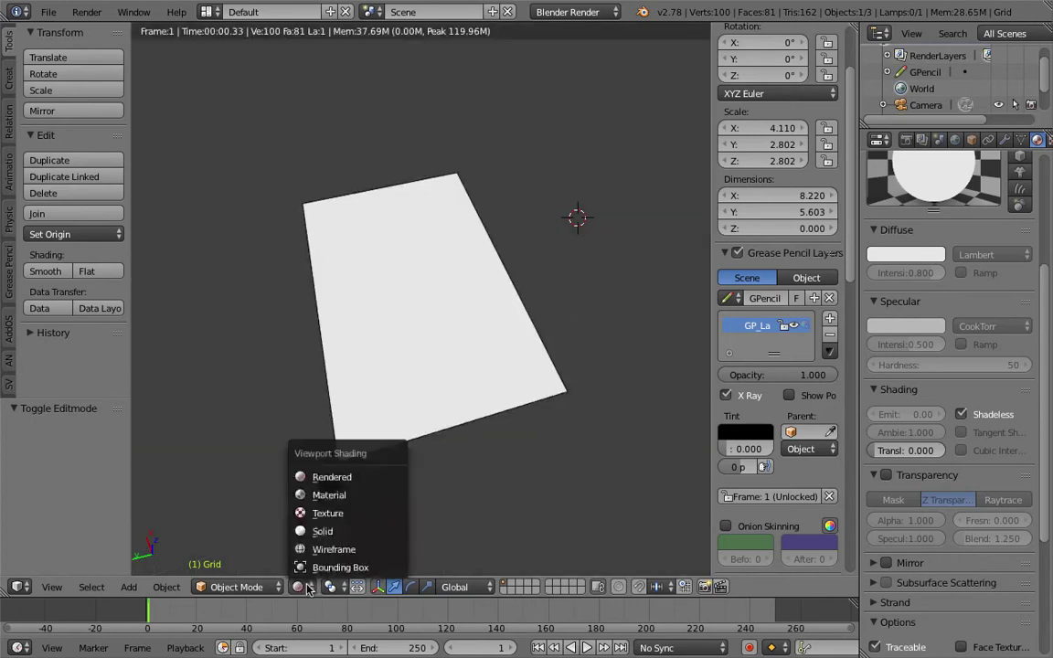
{"action": "left_click", "coordinate": [318, 533]}
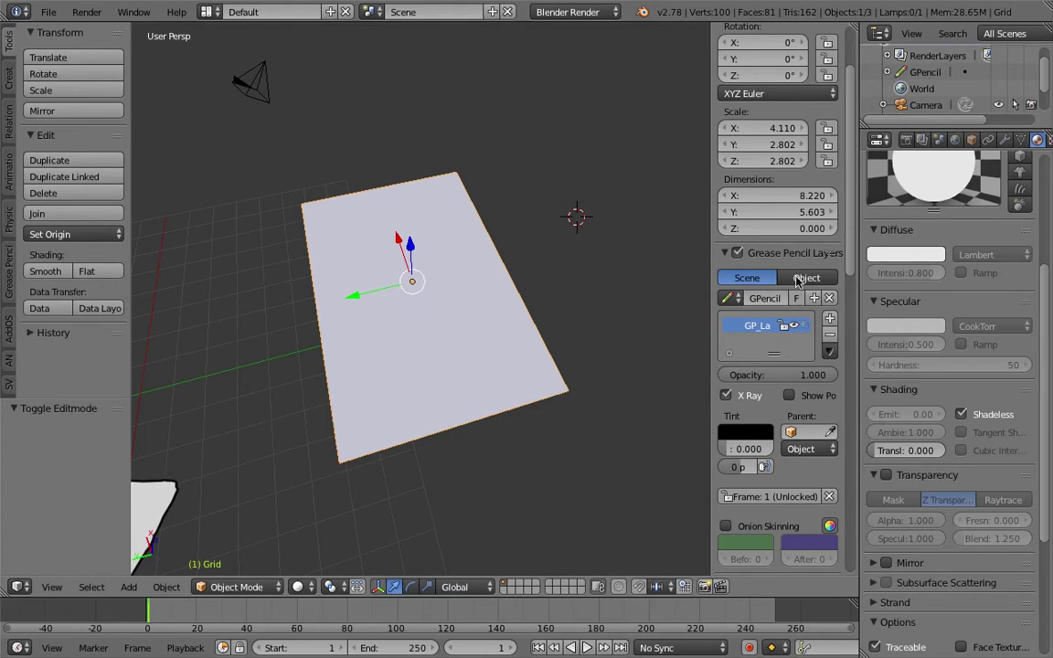
{"action": "left_click", "coordinate": [298, 587]}
{"action": "left_click", "coordinate": [320, 476]}
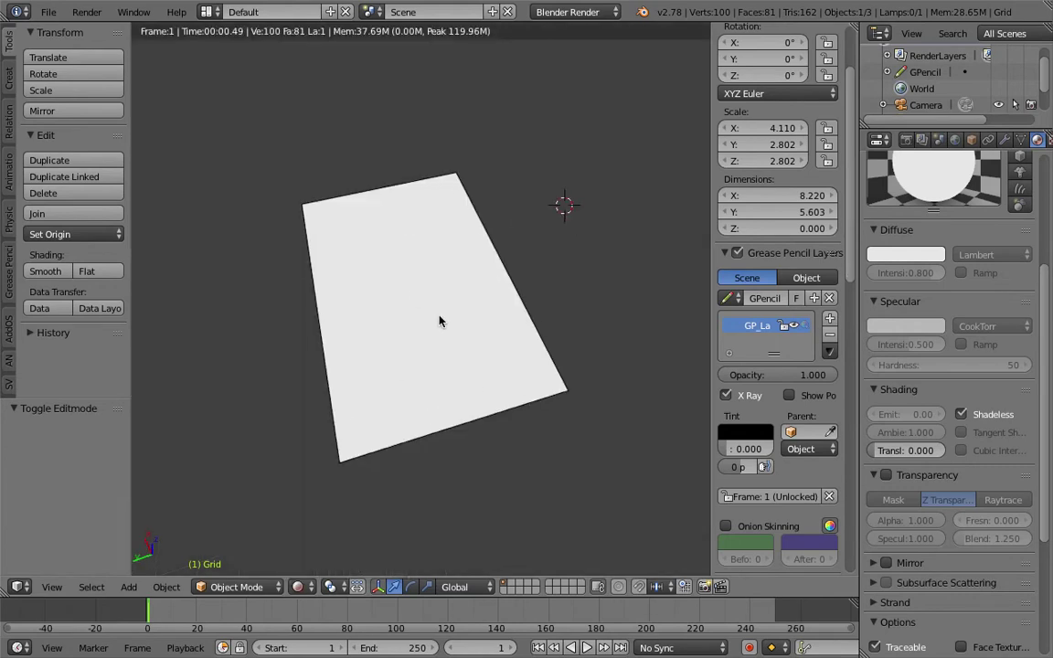
{"action": "middle_click_drag", "start_coordinate": [405, 336], "coordinate": [442, 305]}
Step: Widen the Properties editor and enable the Edge Mark edge type in the render layer's Freestyle line set
{"action": "left_click", "coordinate": [955, 140]}
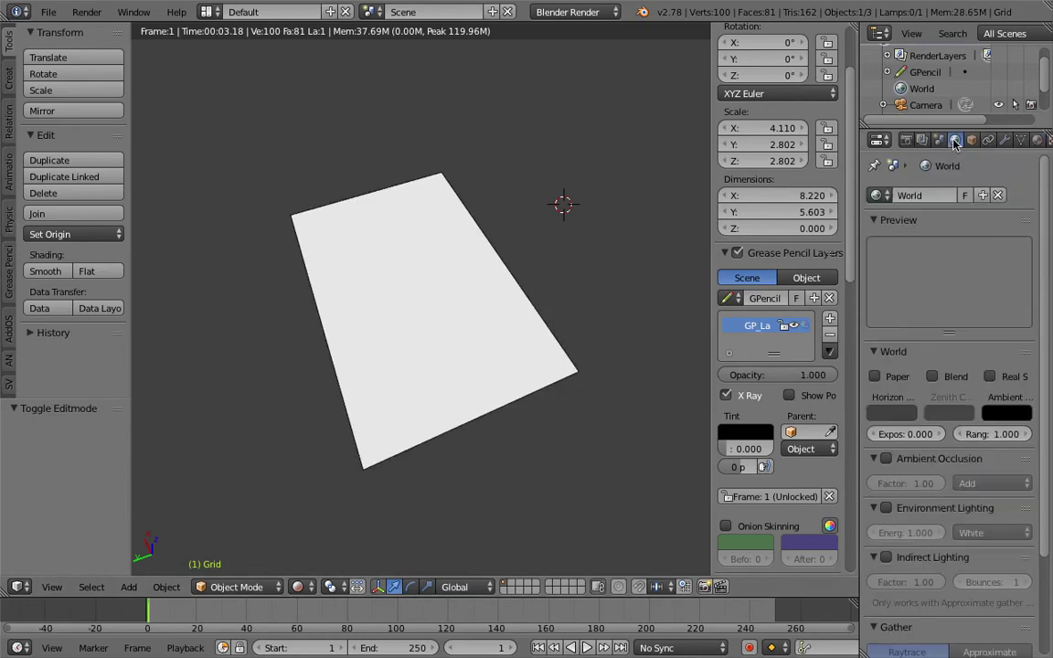
{"action": "left_click", "coordinate": [939, 140]}
{"action": "left_click", "coordinate": [921, 140]}
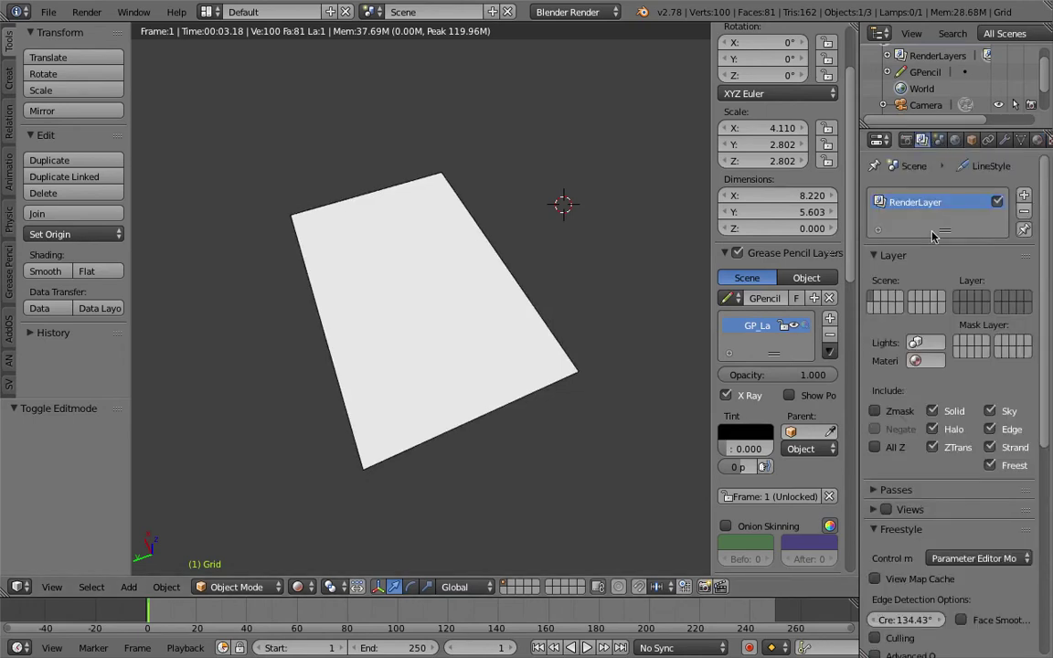
{"action": "scroll", "coordinate": [929, 372], "scroll_direction": "down", "scroll_amount": 5}
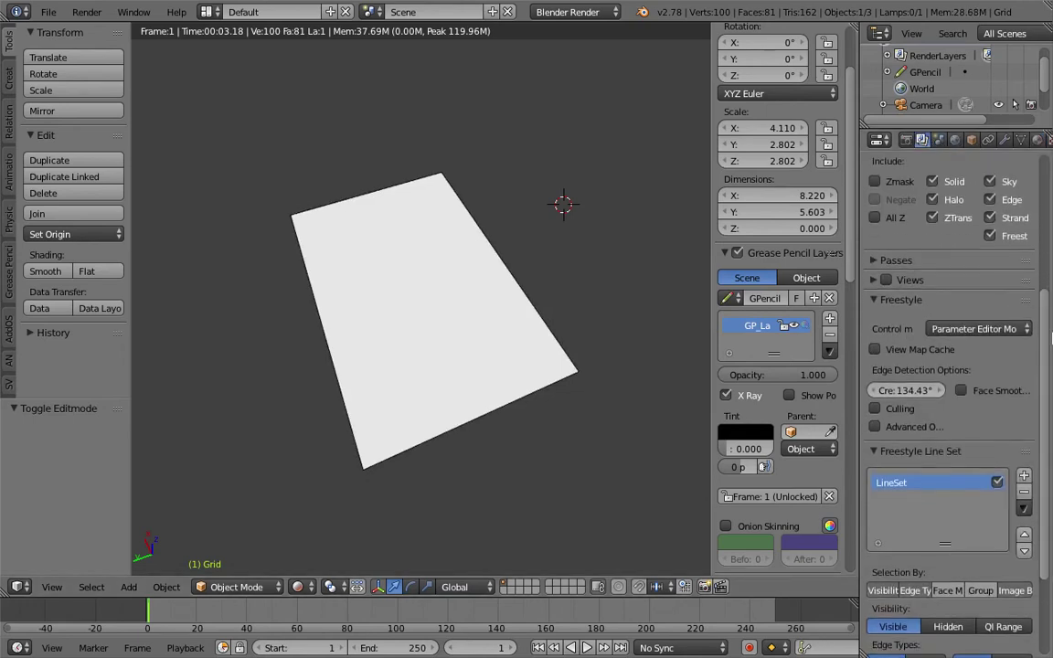
{"action": "scroll", "coordinate": [951, 384], "scroll_direction": "down", "scroll_amount": 3}
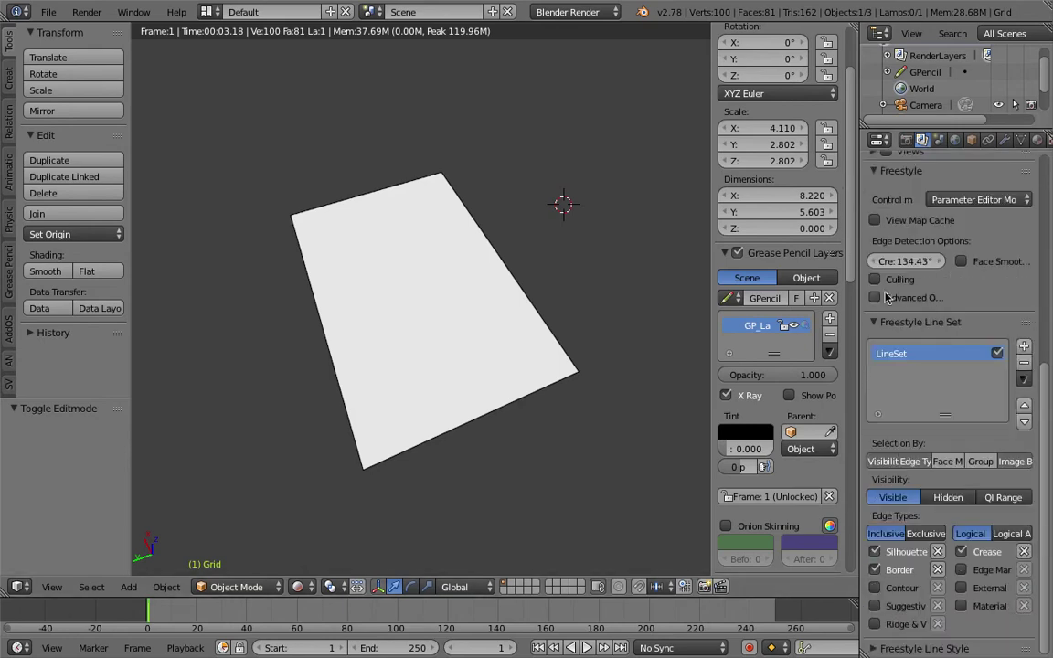
{"action": "left_click_drag", "start_coordinate": [861, 274], "coordinate": [734, 299]}
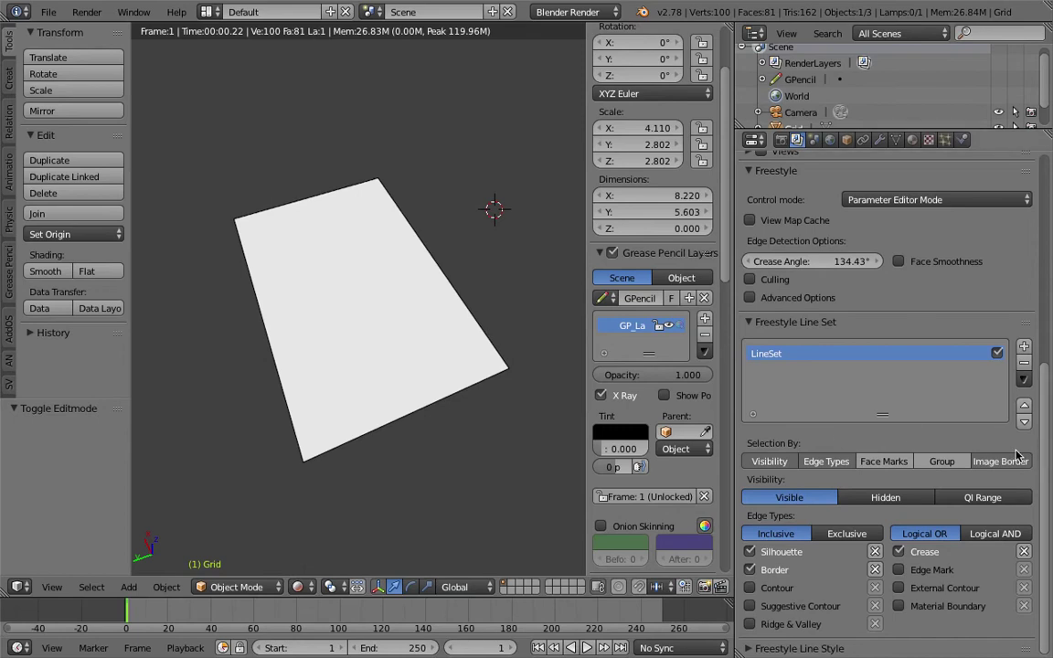
{"action": "left_click", "coordinate": [942, 570]}
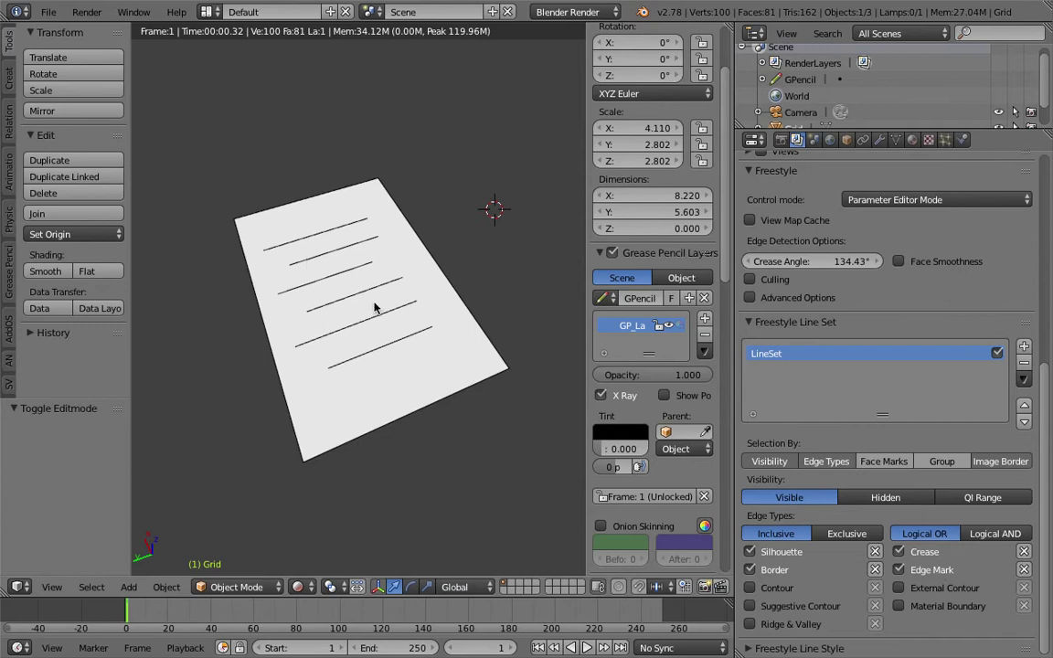
Step: Examine the rendered text lines from several angles and look through the Freestyle line set and line style settings
{"action": "middle_click_drag", "start_coordinate": [375, 308], "coordinate": [353, 243]}
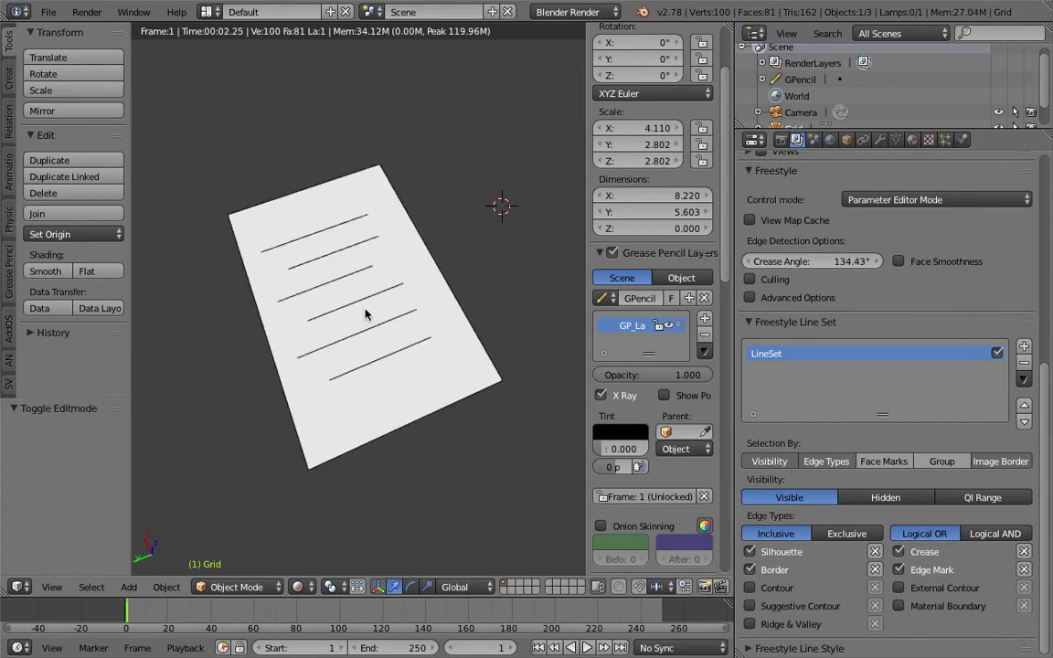
{"action": "middle_click_drag", "start_coordinate": [365, 314], "coordinate": [353, 244]}
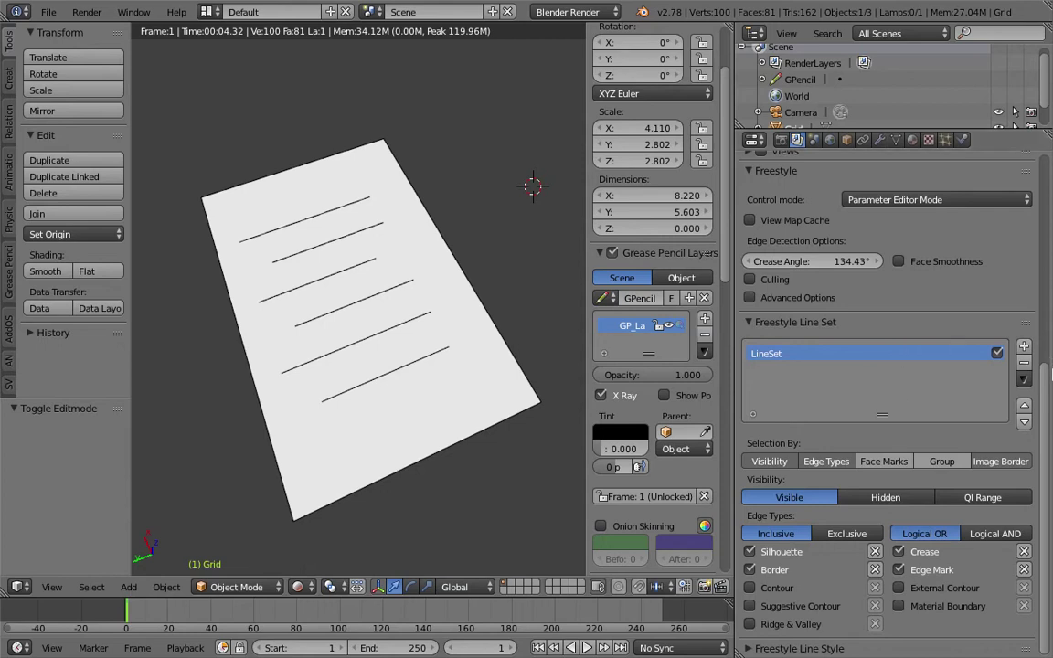
{"action": "scroll", "coordinate": [885, 271], "scroll_direction": "up", "scroll_amount": 3}
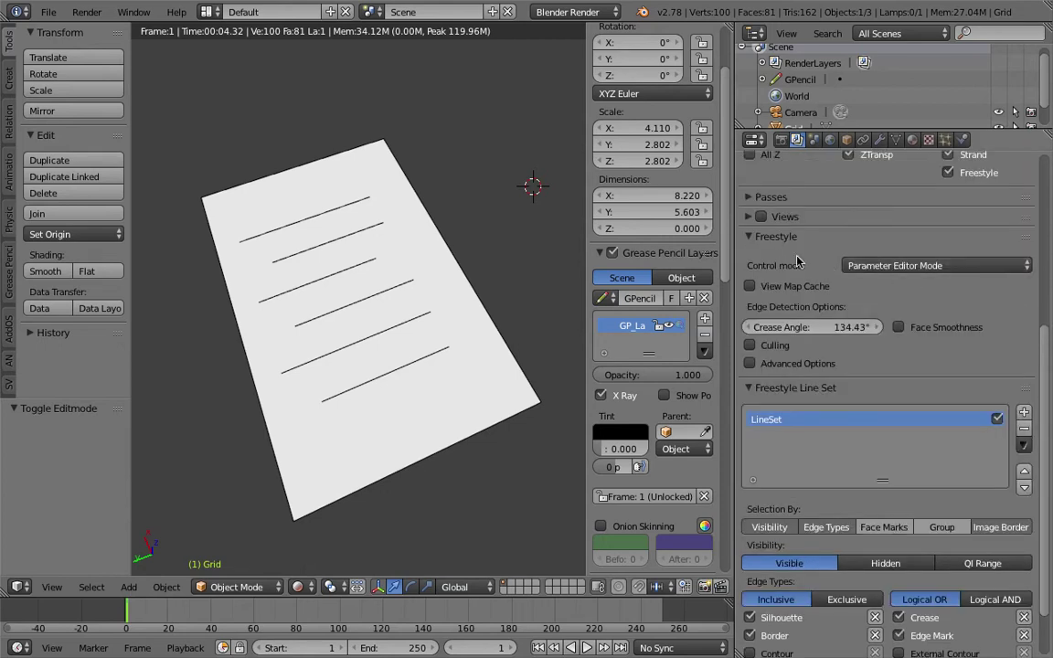
{"action": "scroll", "coordinate": [823, 274], "scroll_direction": "down", "scroll_amount": 3}
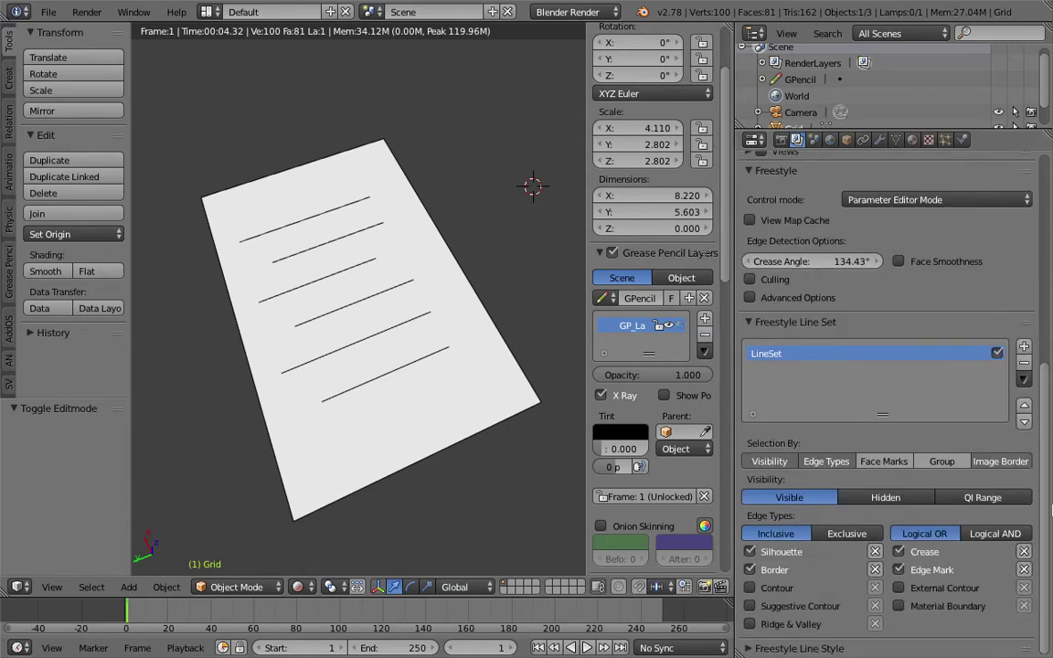
{"action": "scroll", "coordinate": [787, 653], "scroll_direction": "down", "scroll_amount": 12}
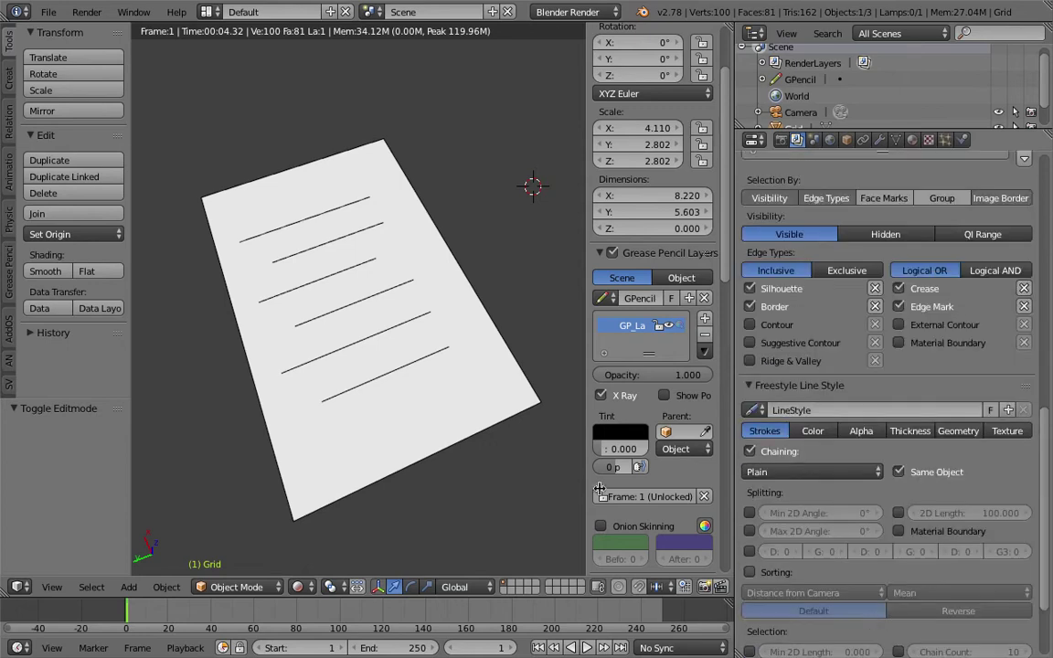
{"action": "scroll", "coordinate": [388, 265], "scroll_direction": "down", "scroll_amount": 4}
{"action": "scroll", "coordinate": [393, 275], "scroll_direction": "up", "scroll_amount": 2}
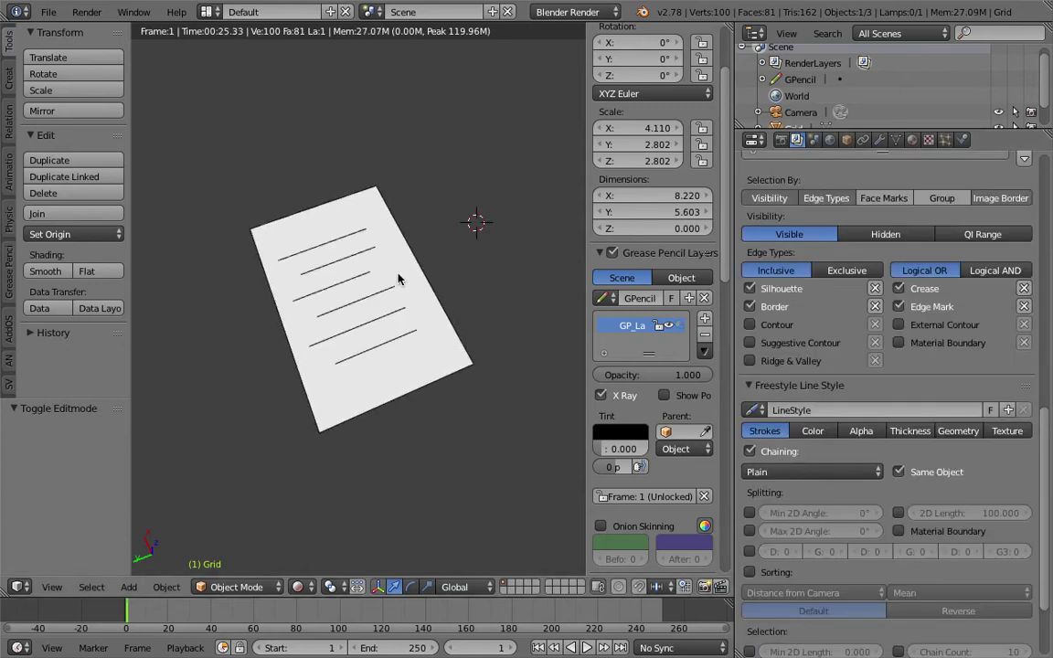
{"action": "scroll", "coordinate": [394, 274], "scroll_direction": "up", "scroll_amount": 2}
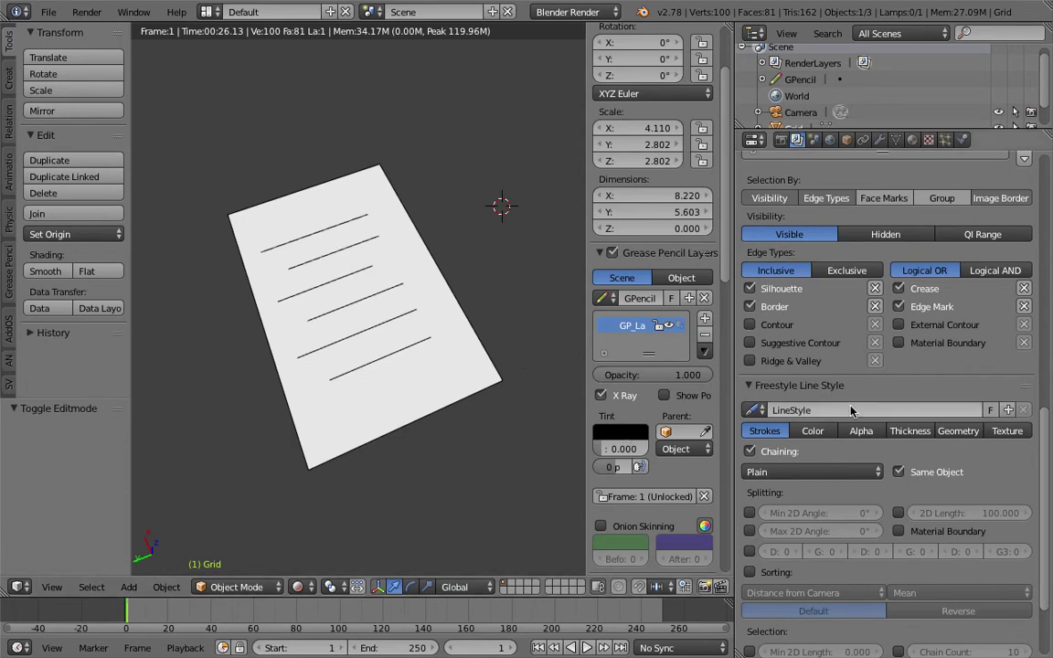
Step: Try a base thickness of 1 for the Freestyle line style, and settle on a base thickness of 4
{"action": "left_click", "coordinate": [914, 433]}
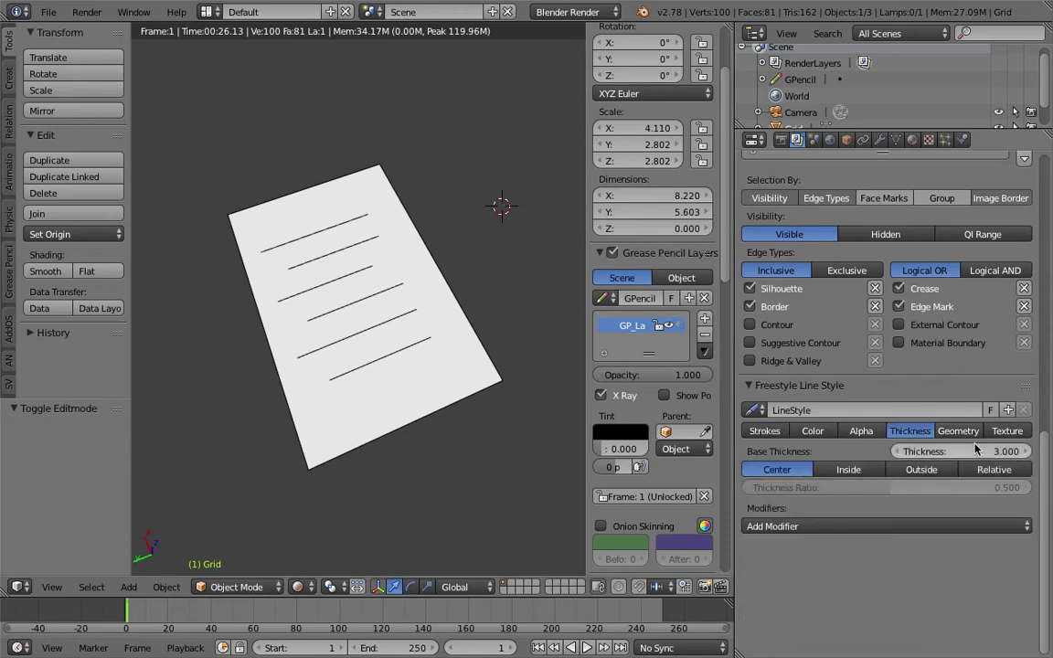
{"action": "left_click", "coordinate": [968, 452]}
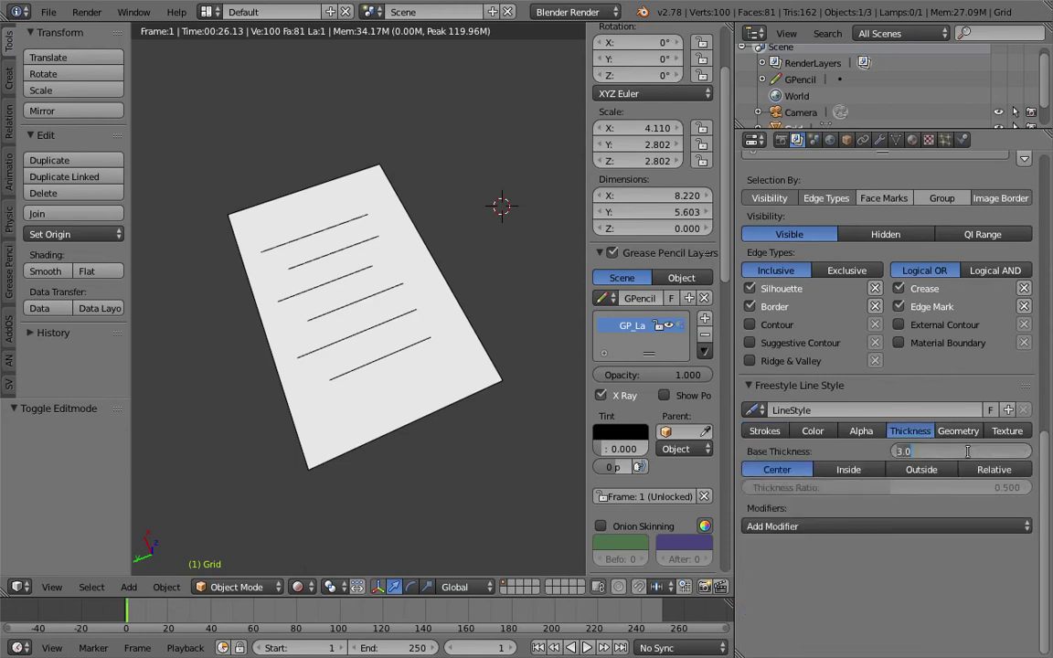
{"action": "type", "text": "1"}
{"action": "key", "text": "Return"}
{"action": "left_click", "coordinate": [967, 451]}
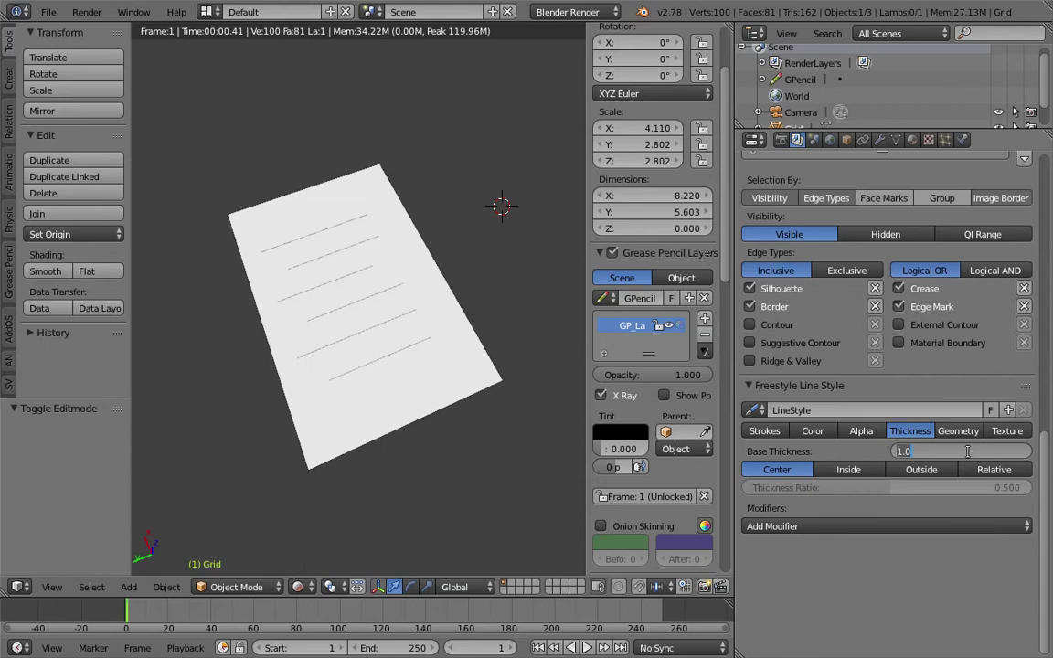
{"action": "type", "text": "4"}
{"action": "key", "text": "Return"}
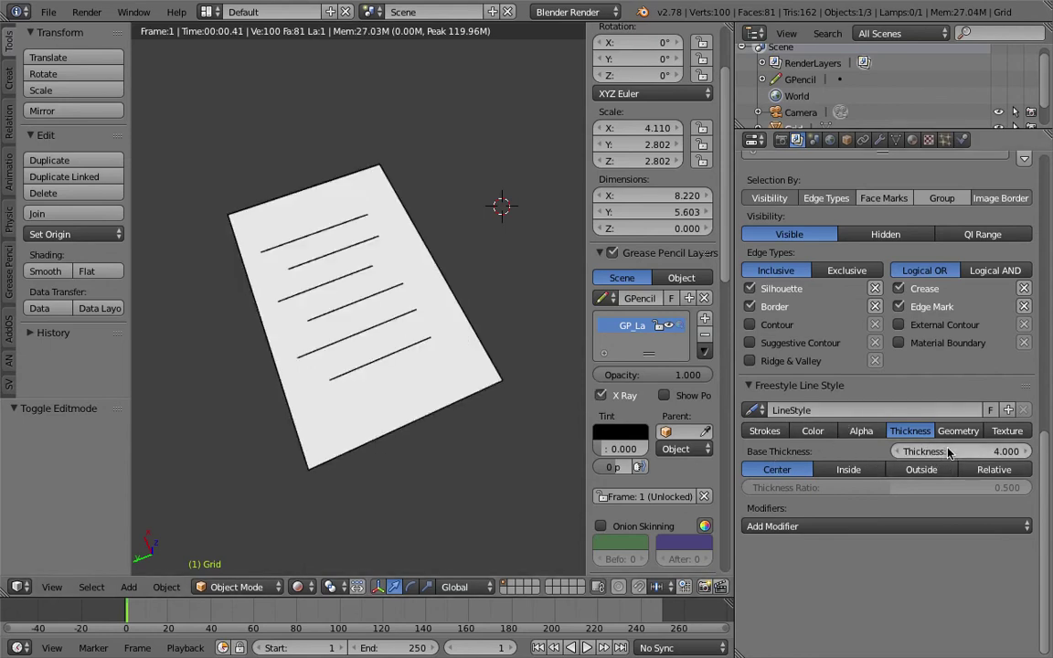
{"action": "left_click", "coordinate": [928, 526]}
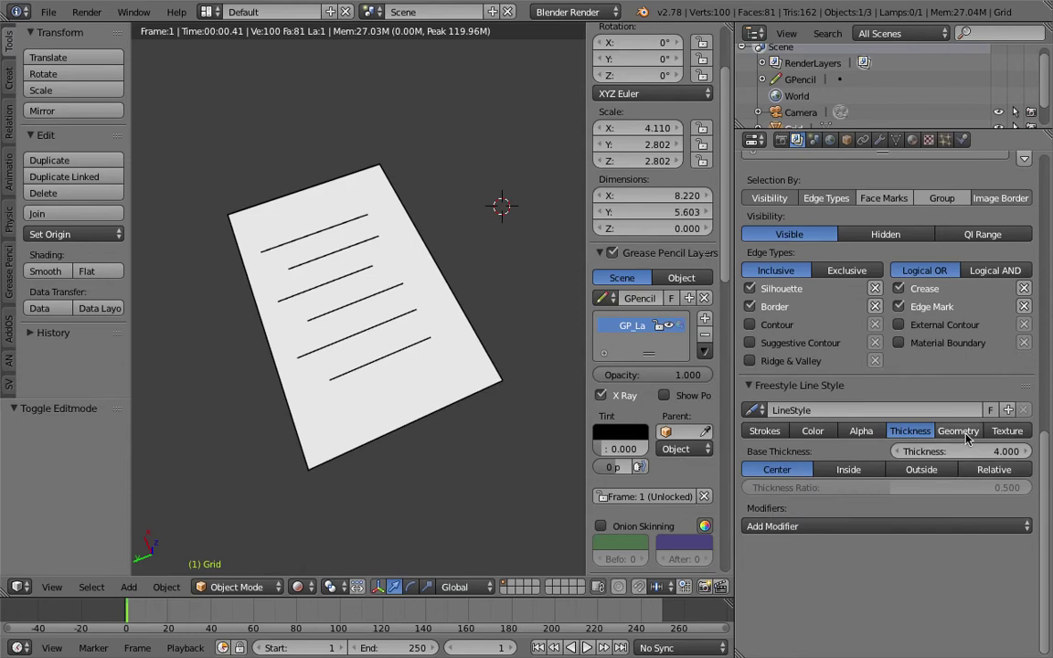
Step: Add a Perlin Noise 2D geometry modifier to the Freestyle line style and set its frequency to 20
{"action": "left_click", "coordinate": [967, 439]}
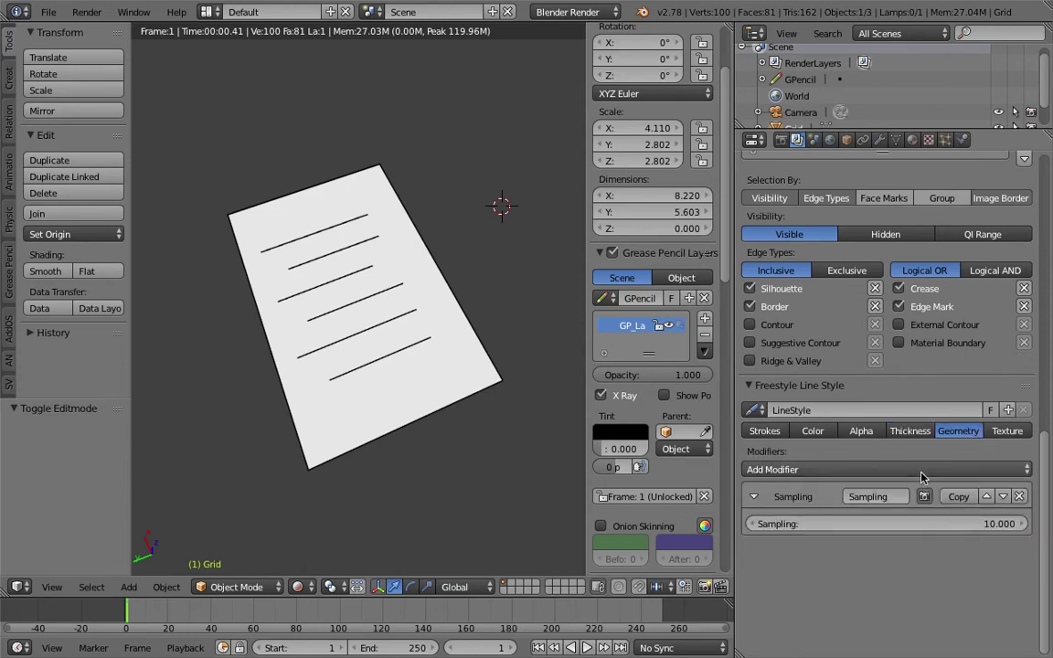
{"action": "left_click", "coordinate": [927, 473]}
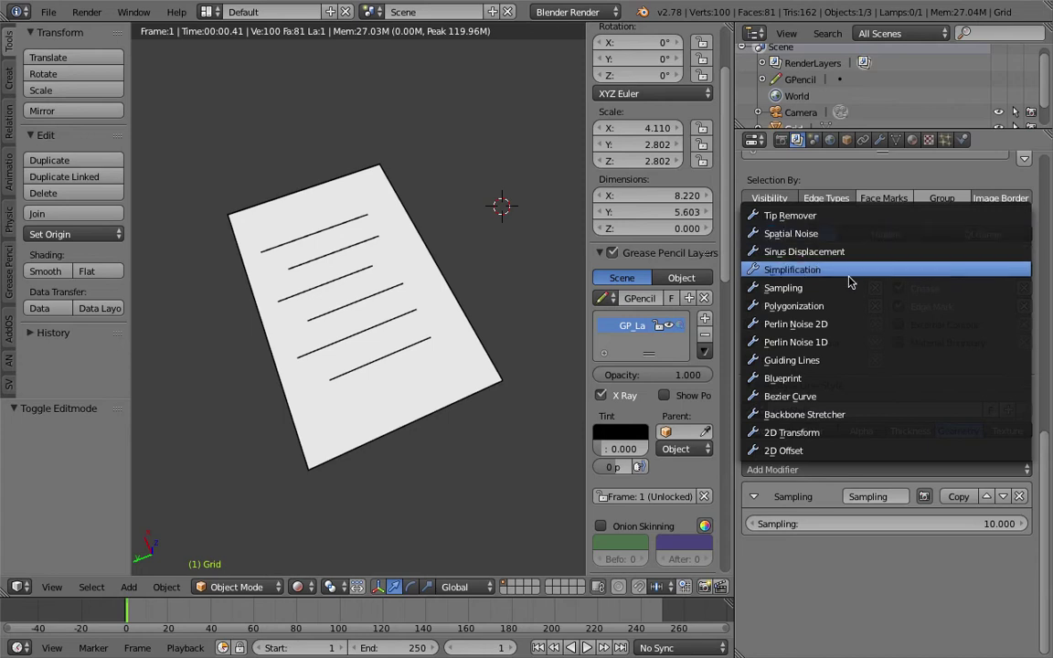
{"action": "left_click", "coordinate": [791, 325]}
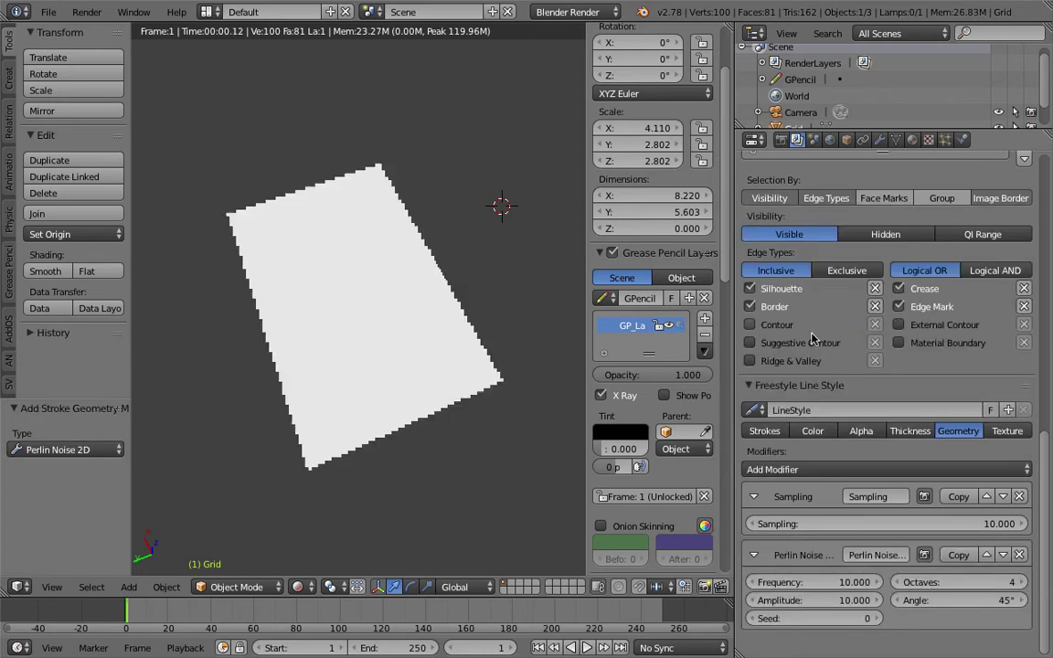
{"action": "mouse_move", "coordinate": [386, 324]}
{"action": "middle_mouse_down"}
{"action": "mouse_move", "coordinate": [361, 335]}
{"action": "mouse_move", "coordinate": [327, 289]}
{"action": "middle_mouse_up"}
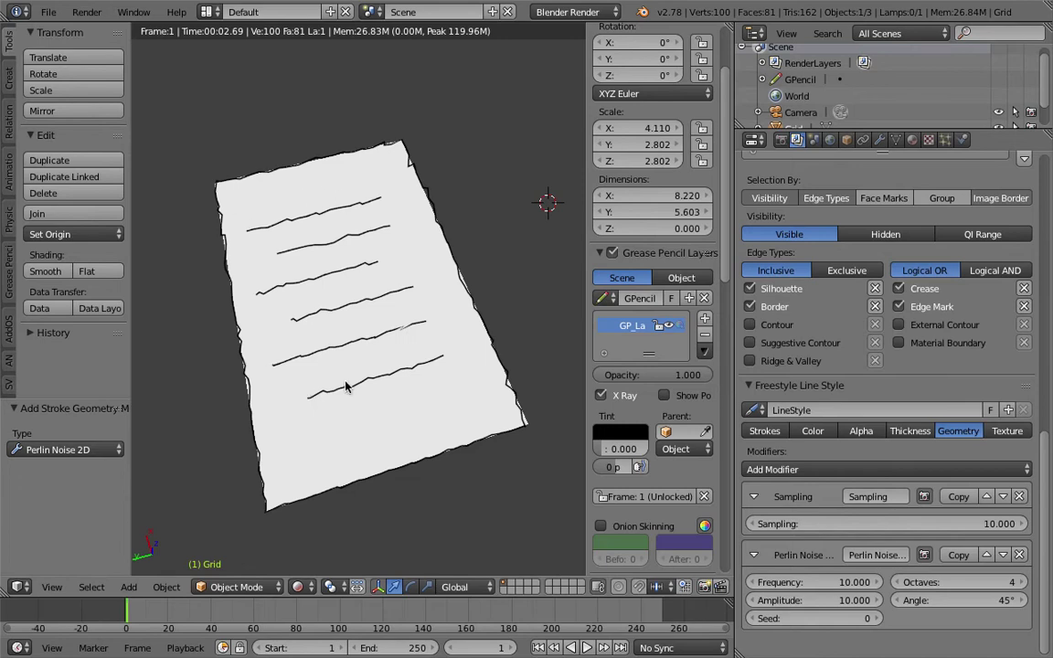
{"action": "middle_click_drag", "start_coordinate": [334, 391], "coordinate": [322, 388]}
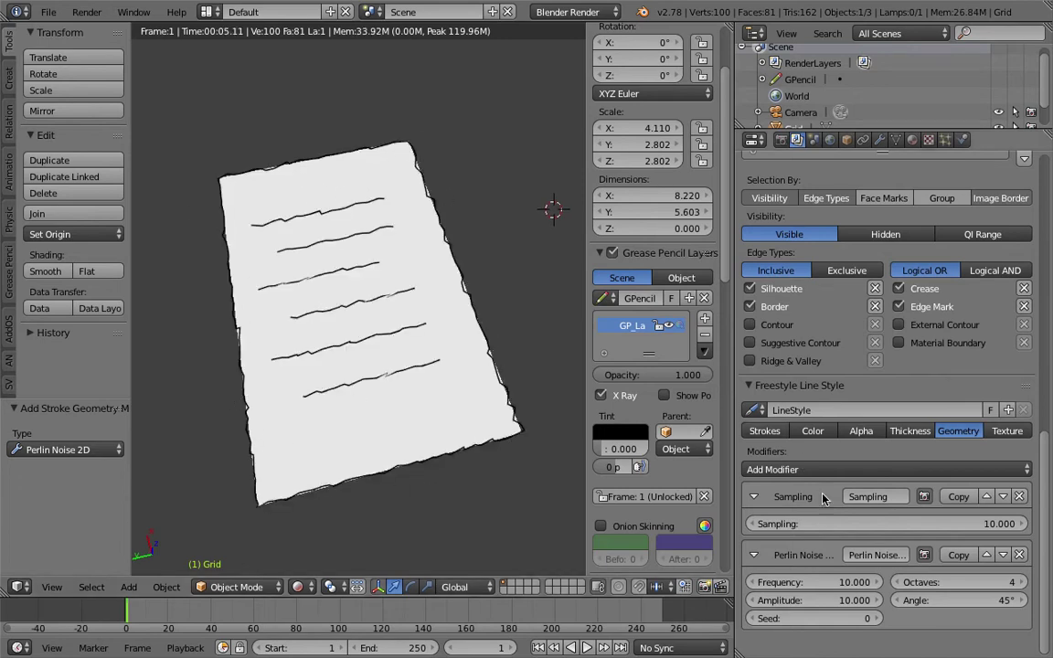
{"action": "double_click", "coordinate": [843, 583]}
{"action": "type", "text": "20"}
{"action": "key", "text": "Return"}
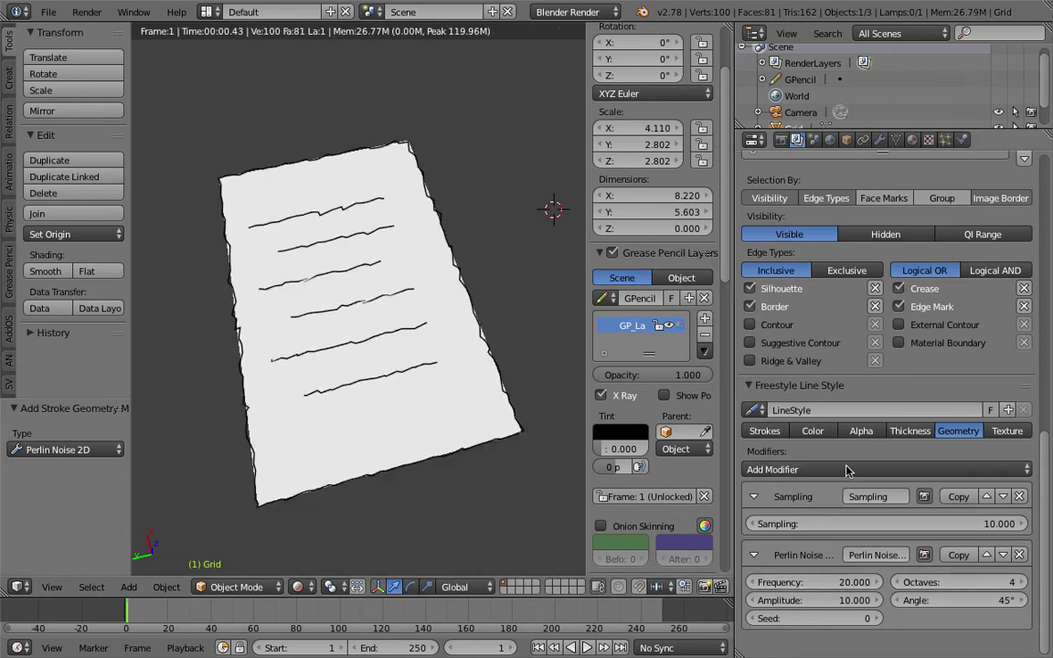
Step: Collapse the Sampling modifier and add a Spatial Noise geometry modifier to the line style
{"action": "left_click", "coordinate": [755, 497]}
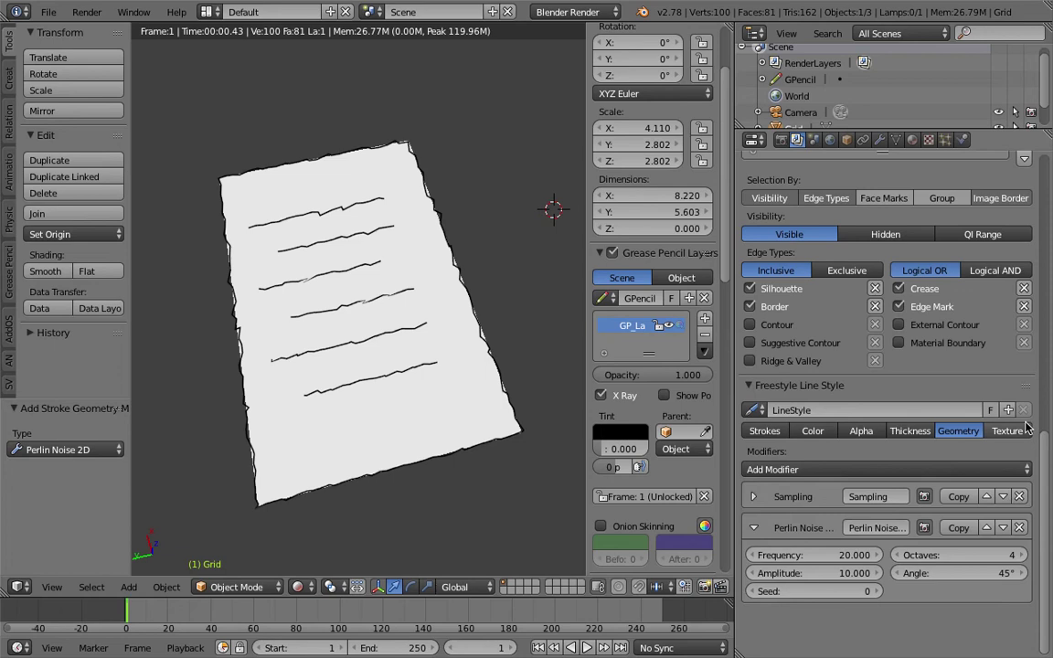
{"action": "left_click", "coordinate": [947, 469]}
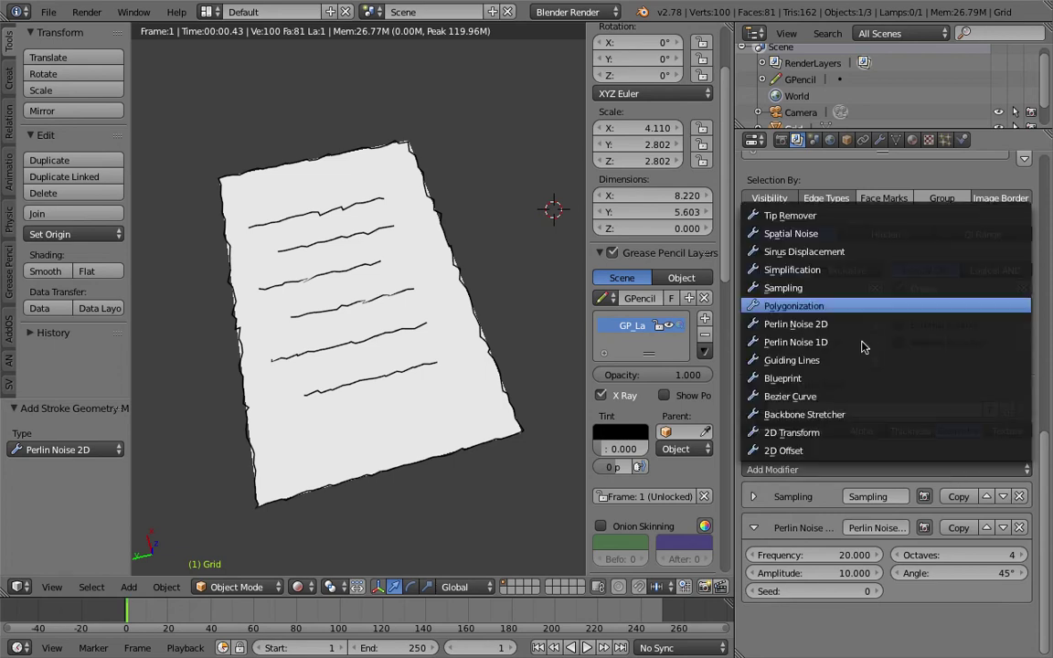
{"action": "left_click", "coordinate": [825, 240]}
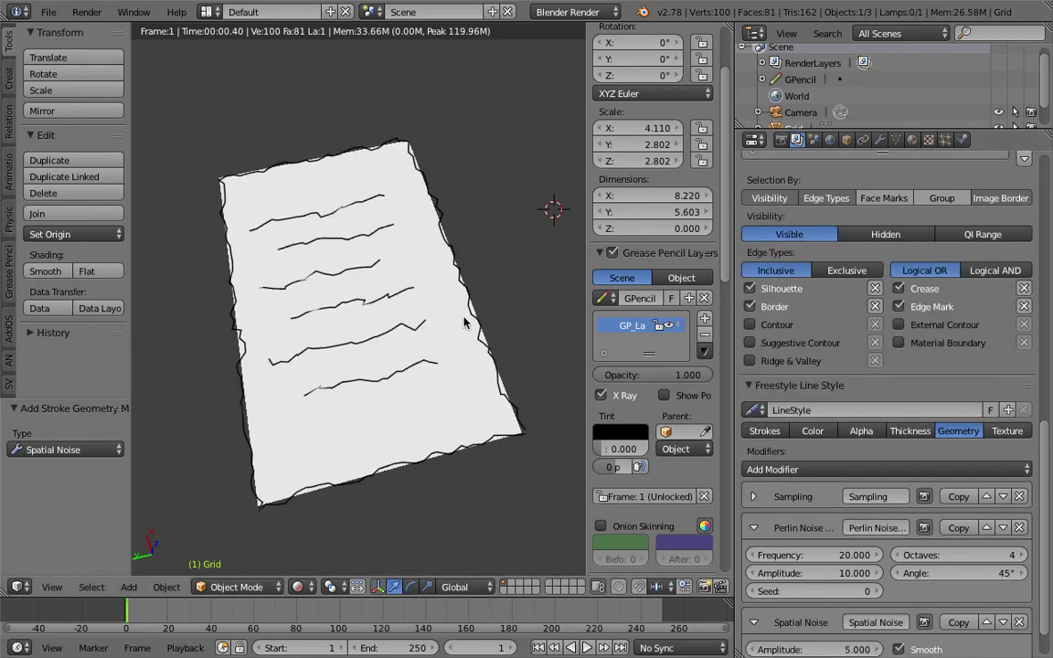
{"action": "scroll", "coordinate": [869, 551], "scroll_direction": "down", "scroll_amount": 1}
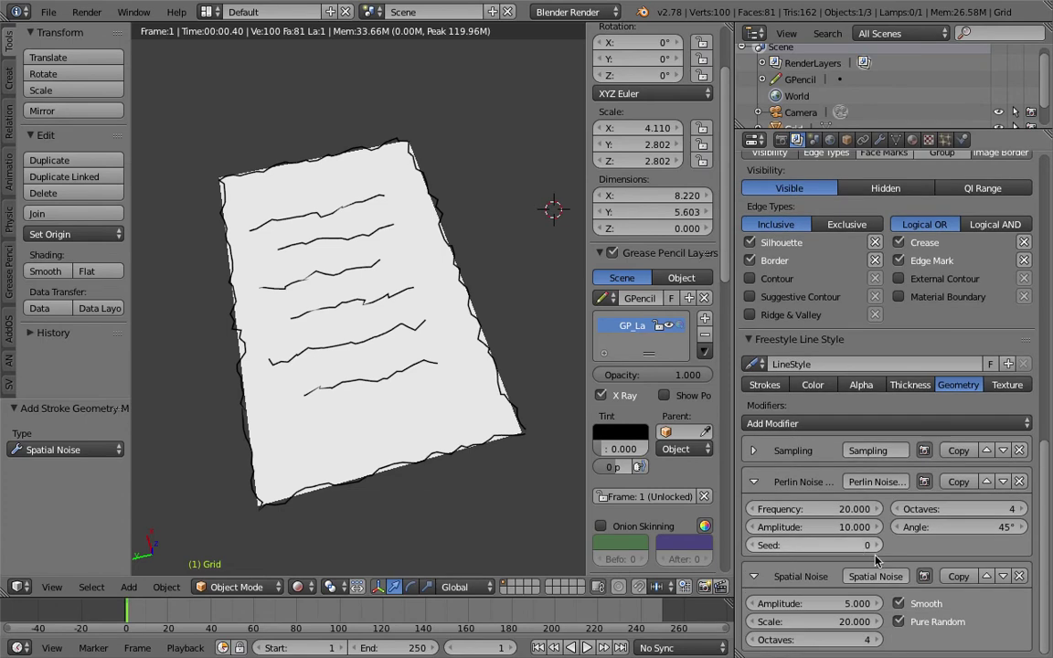
Step: Try an amplitude of 20 on the Spatial Noise modifier, and settle on 10
{"action": "left_click", "coordinate": [830, 604]}
{"action": "type", "text": "20"}
{"action": "key", "text": "Return"}
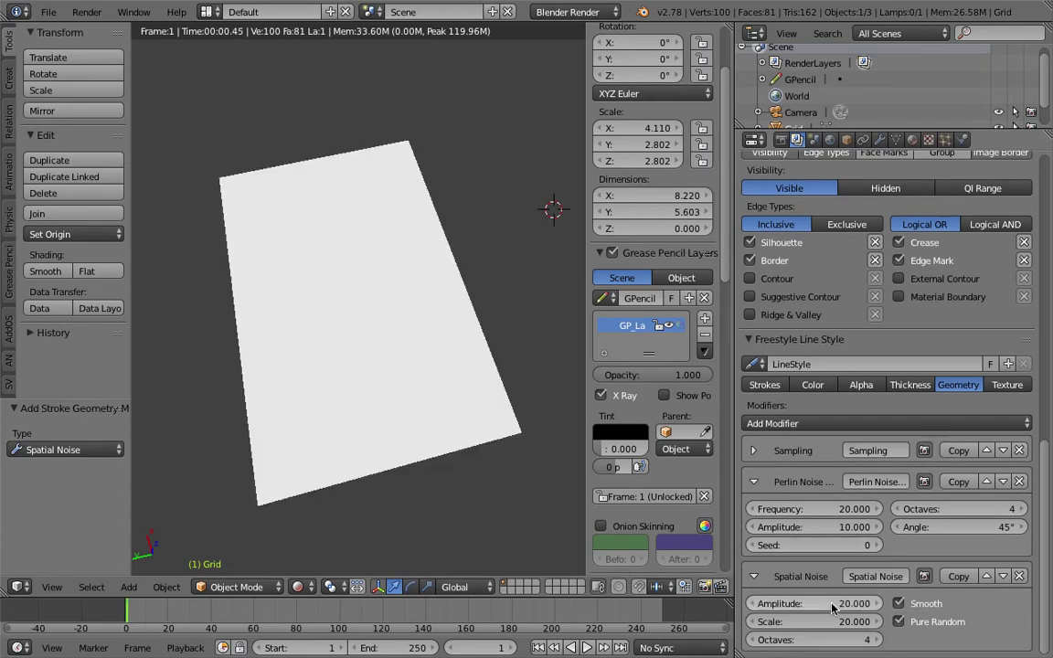
{"action": "left_click", "coordinate": [820, 605]}
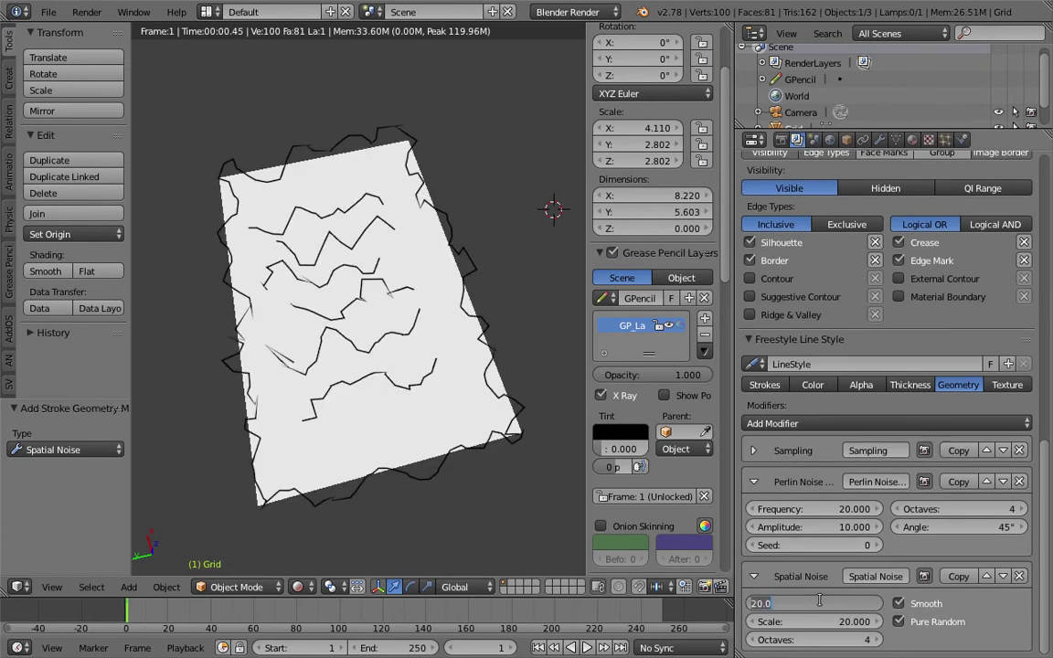
{"action": "type", "text": "10"}
{"action": "key", "text": "Return"}
{"action": "mouse_move", "coordinate": [377, 352]}
{"action": "middle_mouse_down"}
{"action": "mouse_move", "coordinate": [405, 359]}
{"action": "mouse_move", "coordinate": [341, 327]}
{"action": "mouse_move", "coordinate": [369, 326]}
{"action": "middle_mouse_up"}
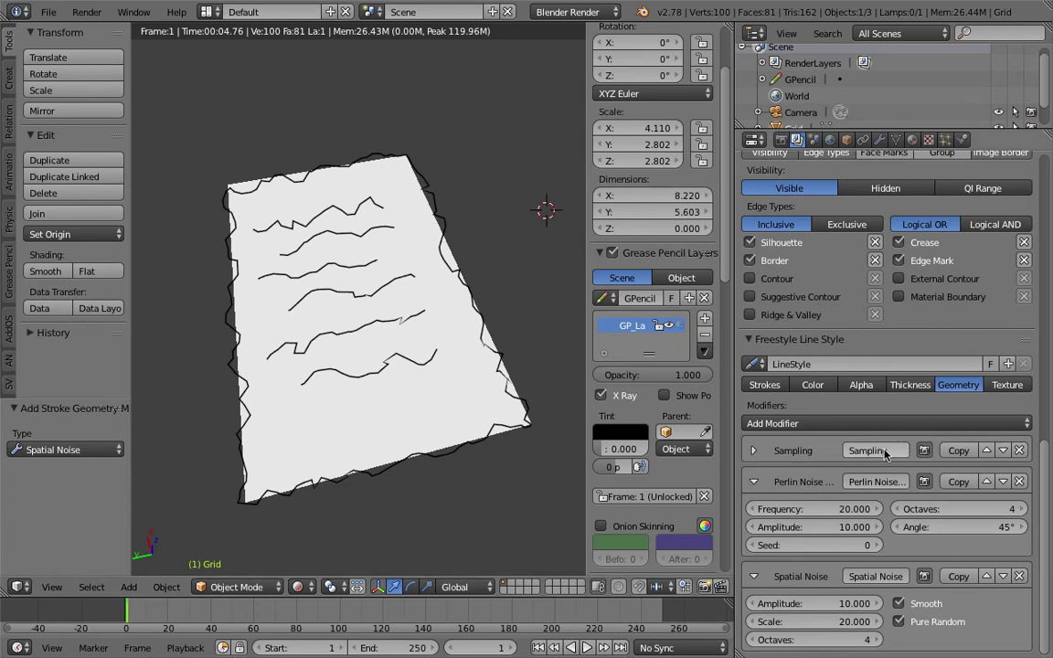
Step: Try a Sampling modifier value of 5, settle on 2, and check the scribbled lines from several angles
{"action": "left_click", "coordinate": [754, 450]}
{"action": "scroll", "coordinate": [805, 430], "scroll_direction": "down", "scroll_amount": 1}
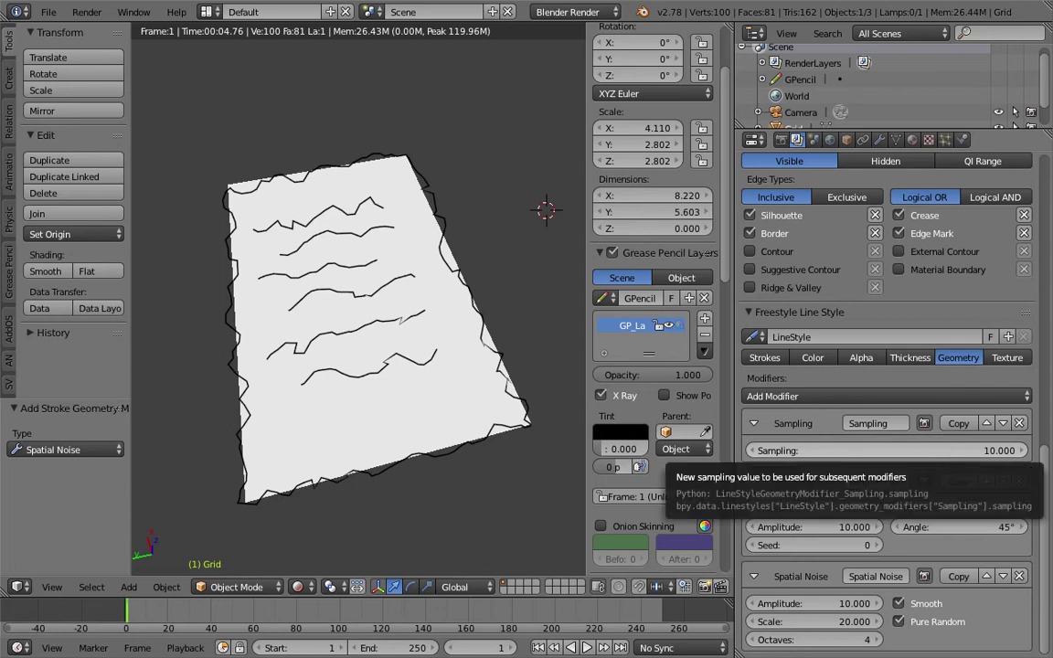
{"action": "left_click", "coordinate": [950, 450]}
{"action": "type", "text": "5"}
{"action": "key", "text": "Return"}
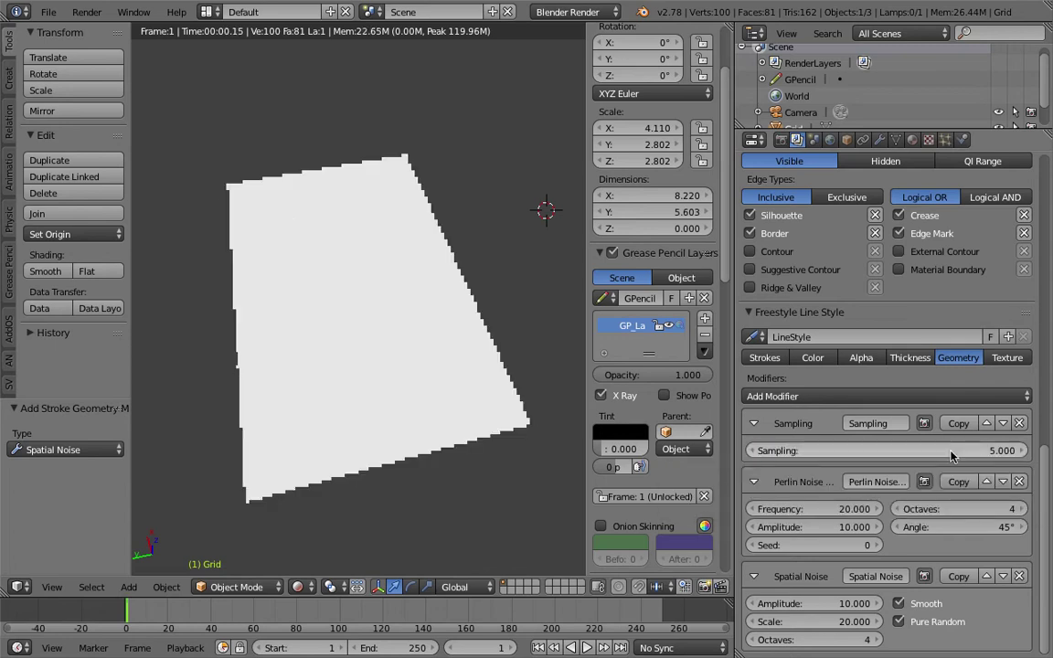
{"action": "left_click", "coordinate": [950, 451]}
{"action": "type", "text": "2"}
{"action": "key", "text": "Return"}
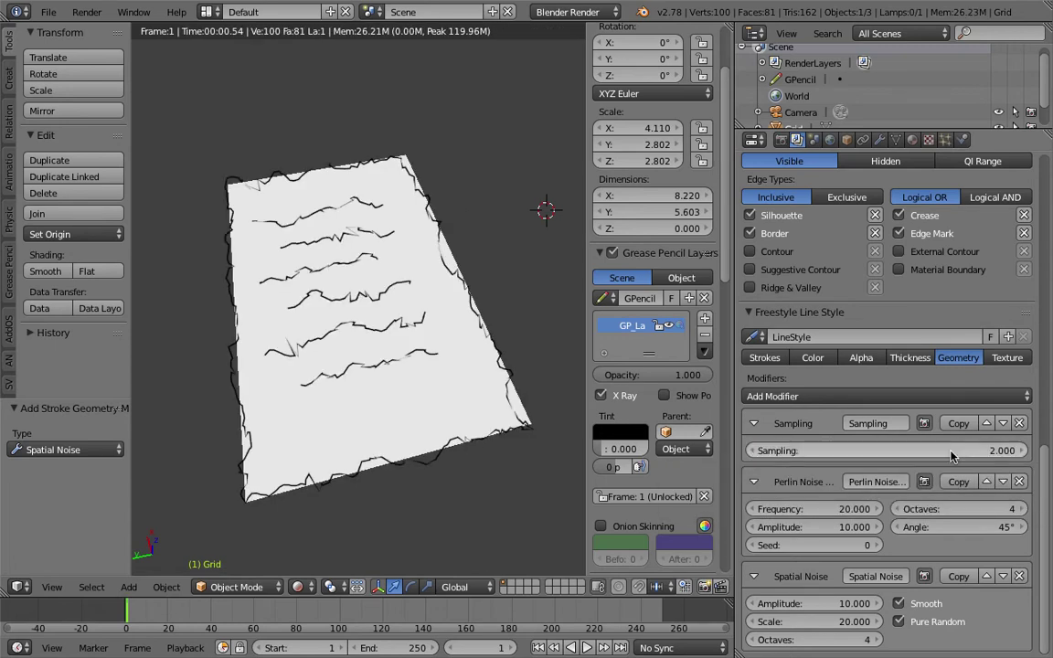
{"action": "mouse_move", "coordinate": [452, 361]}
{"action": "middle_mouse_down"}
{"action": "mouse_move", "coordinate": [461, 375]}
{"action": "mouse_move", "coordinate": [437, 387]}
{"action": "middle_mouse_up"}
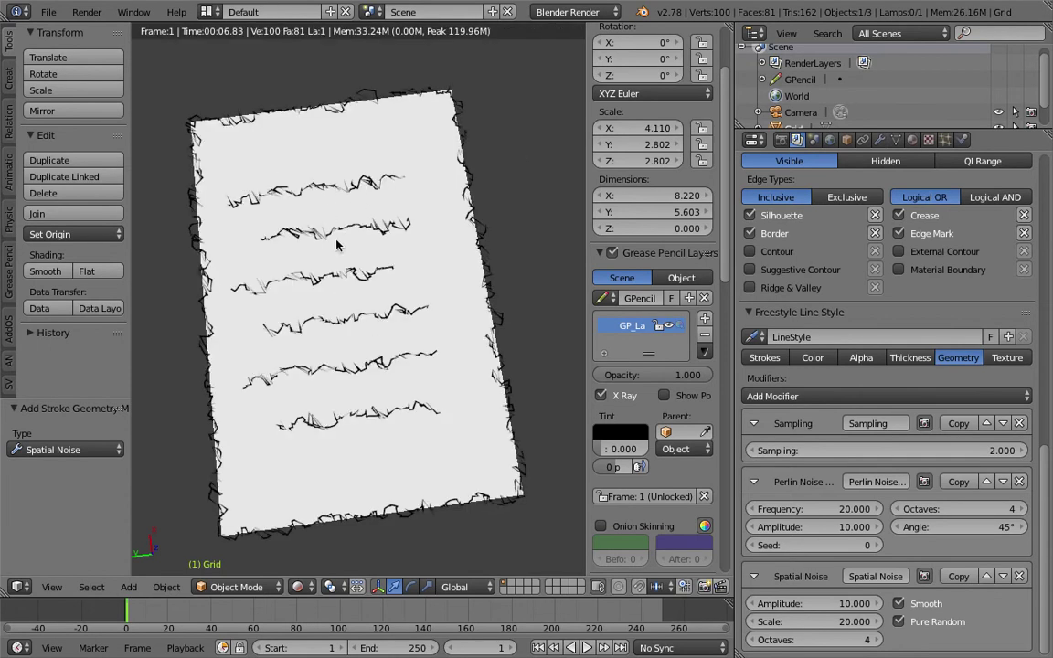
{"action": "middle_click_drag", "start_coordinate": [284, 207], "coordinate": [366, 247]}
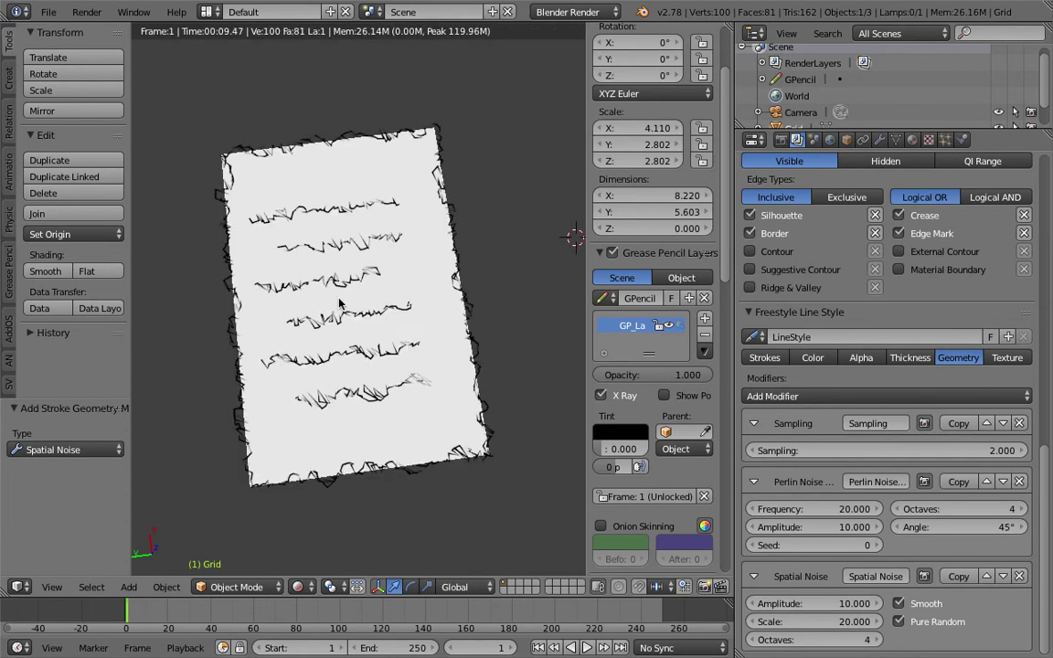
{"action": "mouse_move", "coordinate": [308, 274]}
{"action": "middle_mouse_down"}
{"action": "mouse_move", "coordinate": [304, 298]}
{"action": "mouse_move", "coordinate": [344, 364]}
{"action": "middle_mouse_up"}
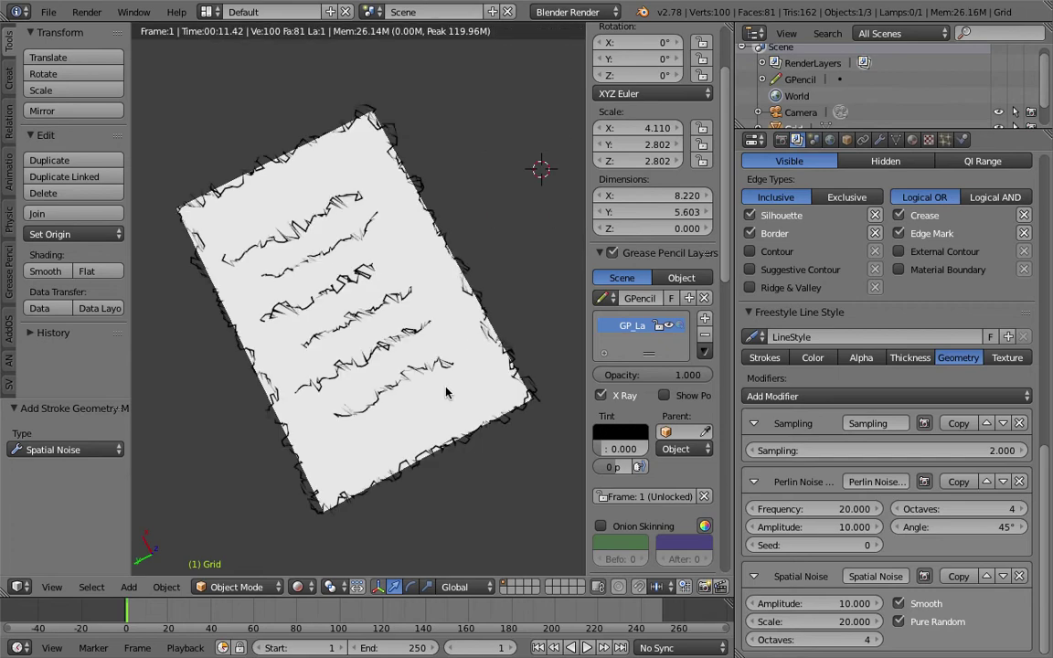
{"action": "scroll", "coordinate": [404, 353], "scroll_direction": "up", "scroll_amount": 1}
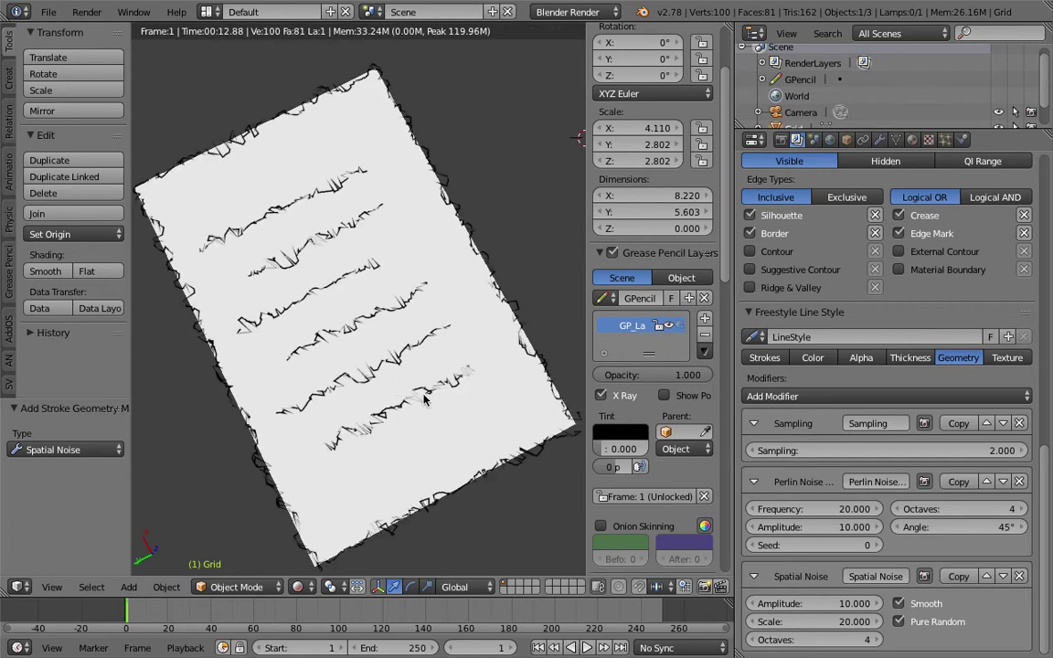
{"action": "mouse_move", "coordinate": [357, 293]}
{"action": "middle_mouse_down"}
{"action": "mouse_move", "coordinate": [369, 334]}
{"action": "mouse_move", "coordinate": [329, 358]}
{"action": "mouse_move", "coordinate": [393, 370]}
{"action": "middle_mouse_up"}
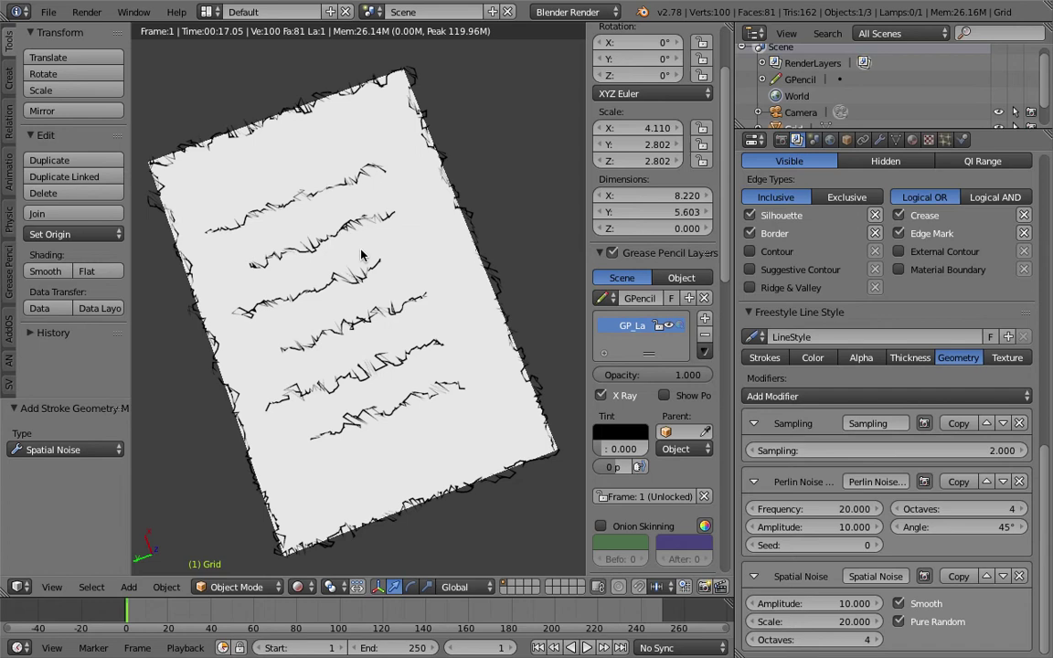
Step: Save the scene under an incremented file name as sv_freestyle_scribble_002.blend on the Desktop
{"action": "left_click", "coordinate": [48, 12]}
{"action": "left_click", "coordinate": [48, 12]}
{"action": "left_click", "coordinate": [90, 132]}
{"action": "left_click", "coordinate": [934, 73]}
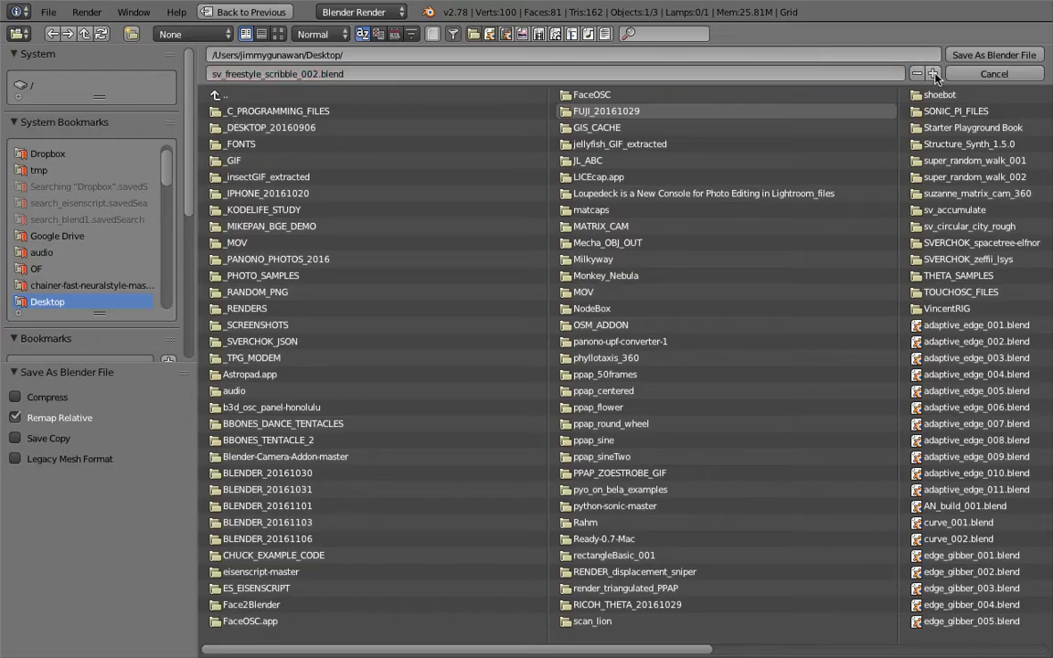
{"action": "left_click", "coordinate": [993, 55]}
{"action": "left_click", "coordinate": [48, 12]}
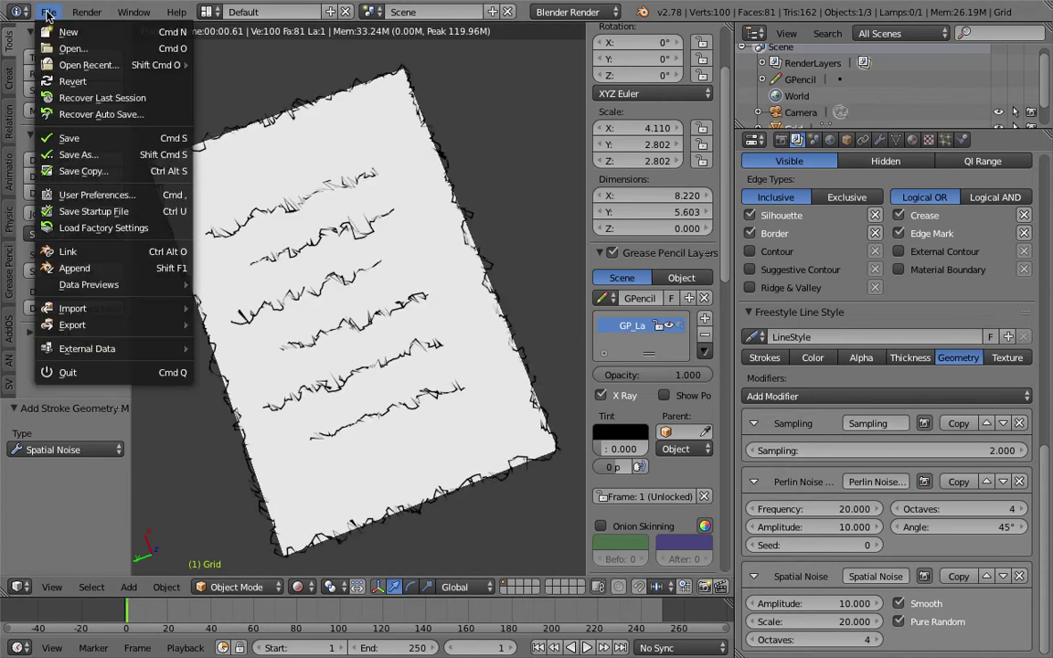
{"action": "left_click", "coordinate": [425, 186]}
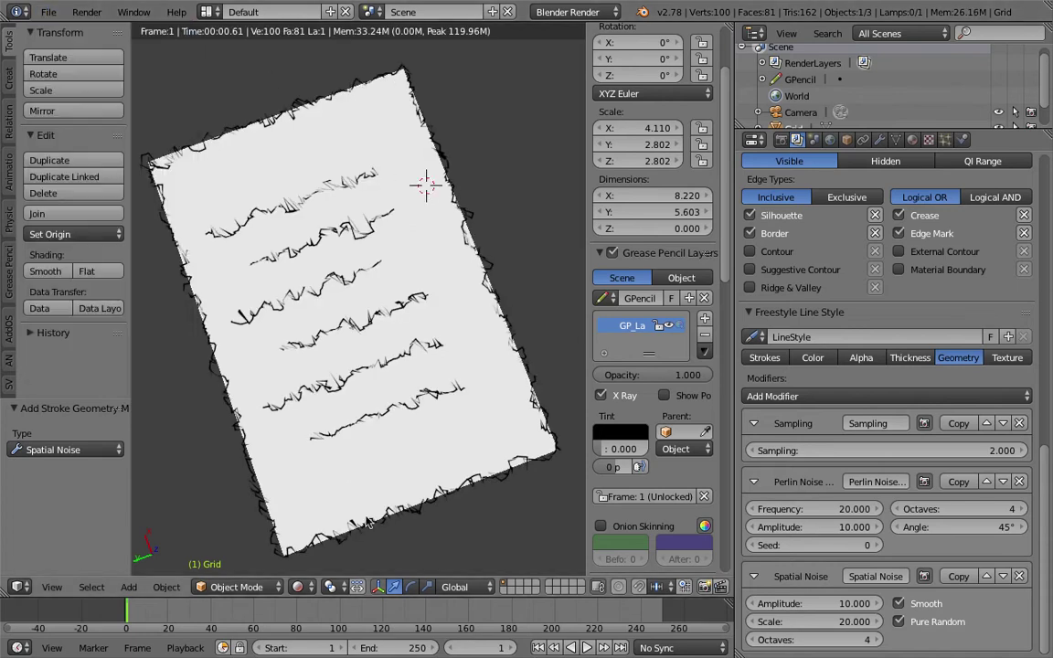
Step: Switch the viewport to Solid shading, turn off Freestyle in the render settings, and narrow the Properties editor
{"action": "key", "text": "z"}
{"action": "left_click", "coordinate": [430, 536]}
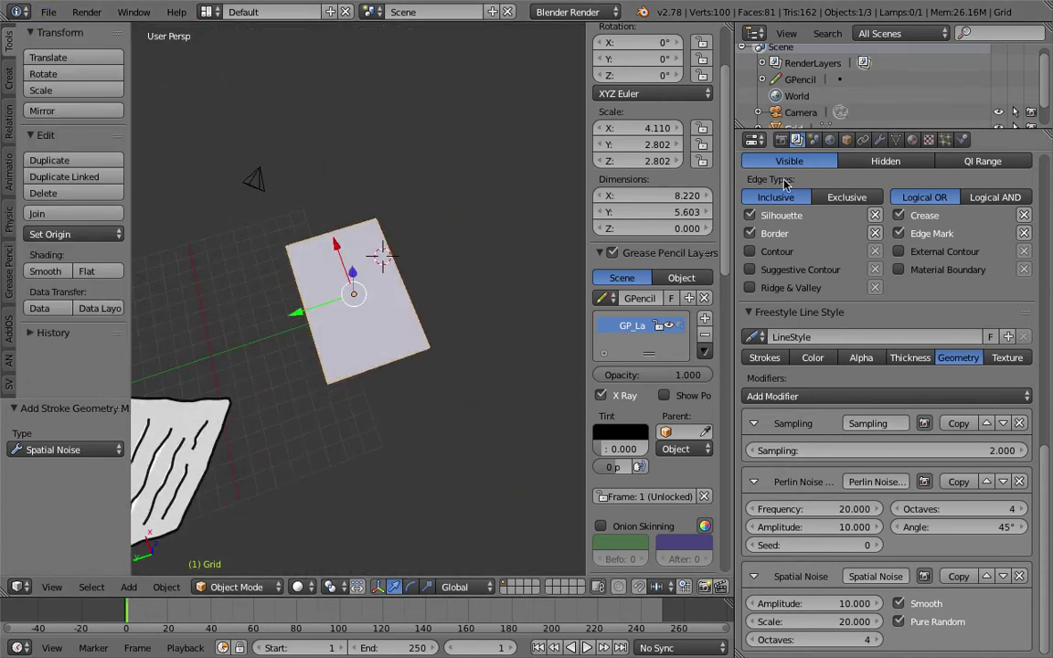
{"action": "left_click", "coordinate": [780, 139]}
{"action": "left_click", "coordinate": [762, 384]}
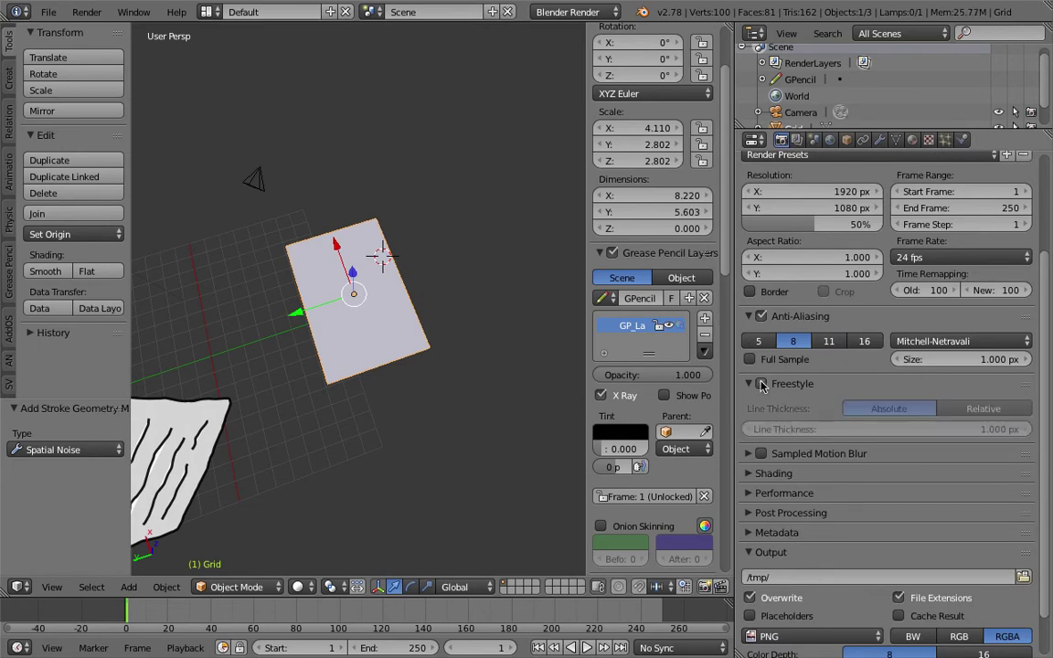
{"action": "left_click", "coordinate": [749, 384]}
{"action": "left_click_drag", "start_coordinate": [736, 359], "coordinate": [853, 360]}
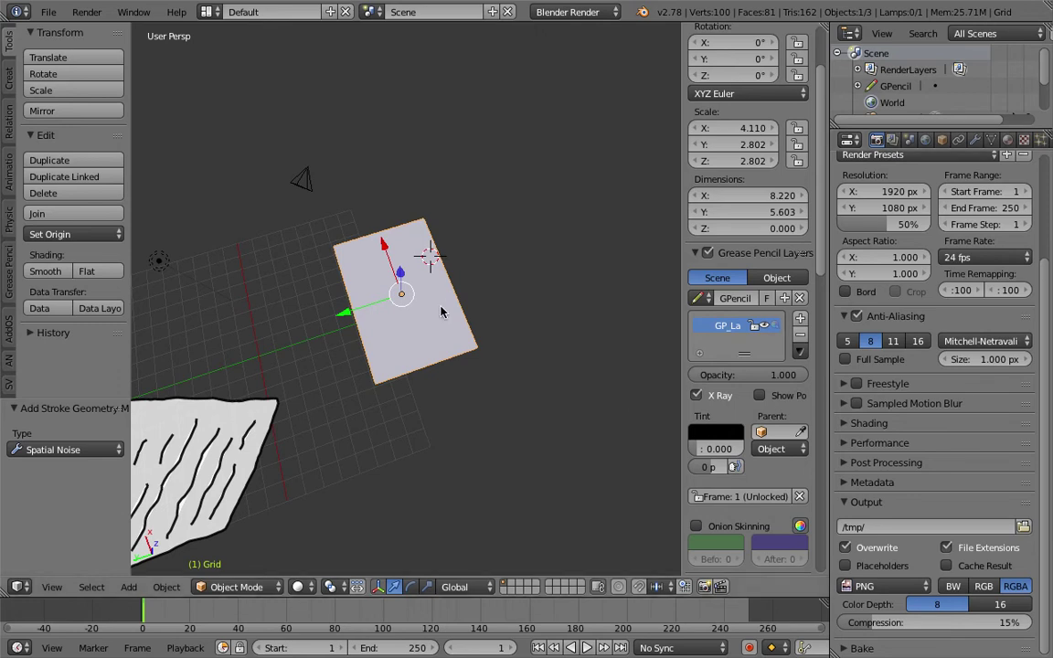
{"action": "middle_click_drag", "start_coordinate": [439, 316], "coordinate": [454, 313]}
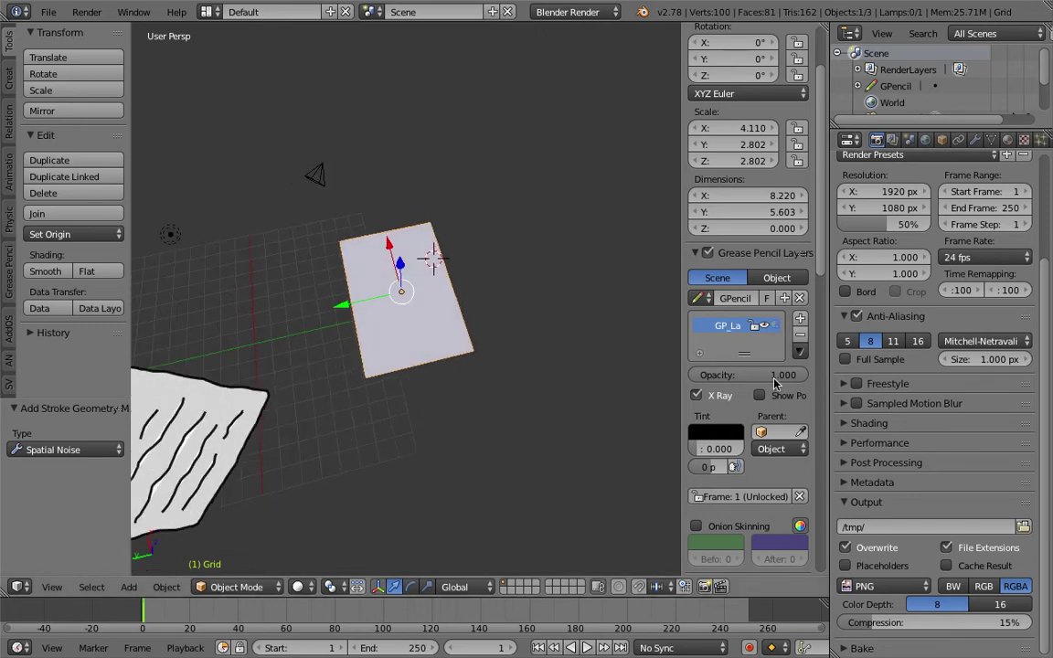
{"action": "left_click", "coordinate": [844, 384]}
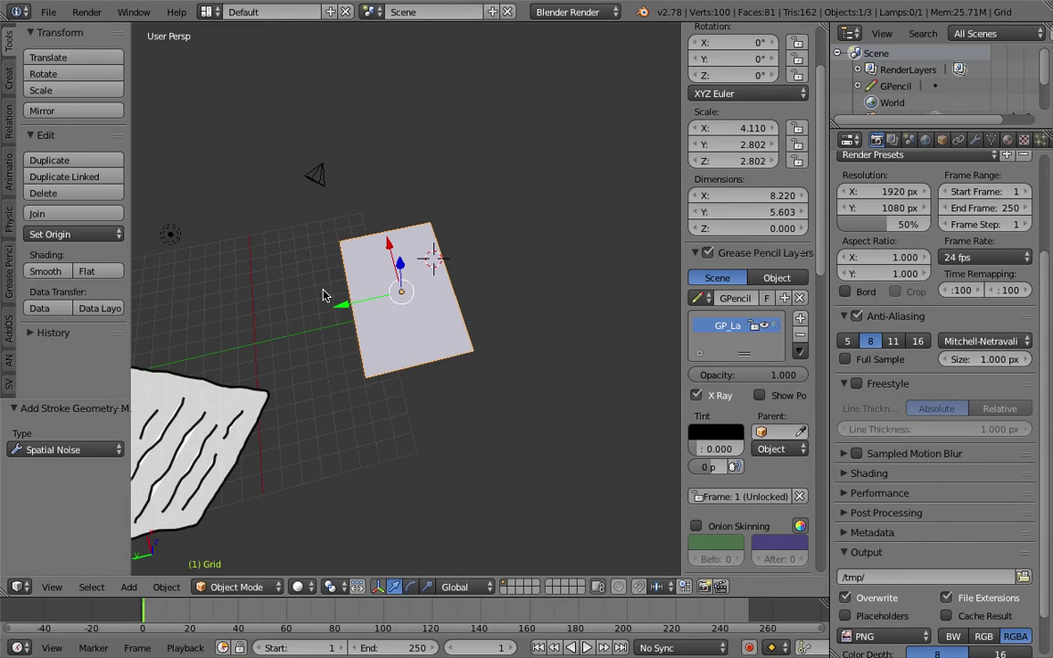
Step: Bring the reference page with the thick hand-scribbled lines into view and examine its wobbly lines
{"action": "mouse_move", "coordinate": [337, 320]}
{"action": "middle_mouse_down"}
{"action": "mouse_move", "coordinate": [422, 336]}
{"action": "mouse_move", "coordinate": [382, 315]}
{"action": "mouse_move", "coordinate": [511, 384]}
{"action": "mouse_move", "coordinate": [423, 275]}
{"action": "mouse_move", "coordinate": [375, 240]}
{"action": "middle_mouse_up"}
{"action": "scroll", "coordinate": [322, 321], "scroll_direction": "down", "scroll_amount": 3}
{"action": "scroll", "coordinate": [423, 274], "scroll_direction": "up", "scroll_amount": 5}
{"action": "scroll", "coordinate": [392, 247], "scroll_direction": "down", "scroll_amount": 3}
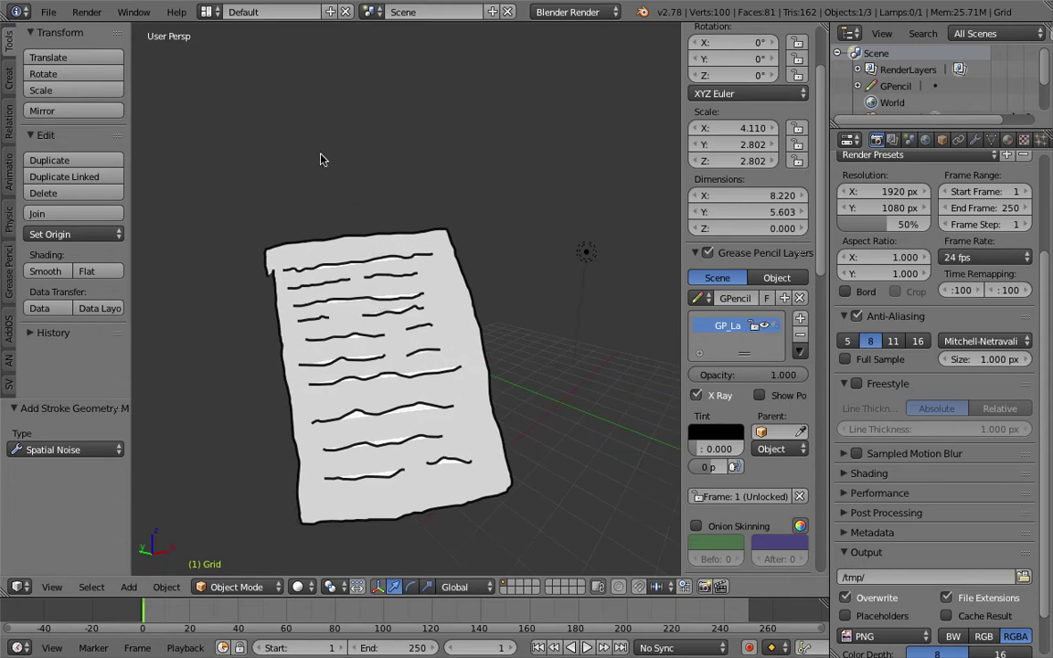
Step: Sketch a smiley face, two small arrows and a filled round shape above the scribbled page with Grease Pencil
{"action": "mouse_move", "coordinate": [373, 111]}
{"action": "left_mouse_down"}
{"action": "mouse_move", "coordinate": [429, 102]}
{"action": "mouse_move", "coordinate": [373, 90]}
{"action": "mouse_move", "coordinate": [402, 112]}
{"action": "left_mouse_up"}
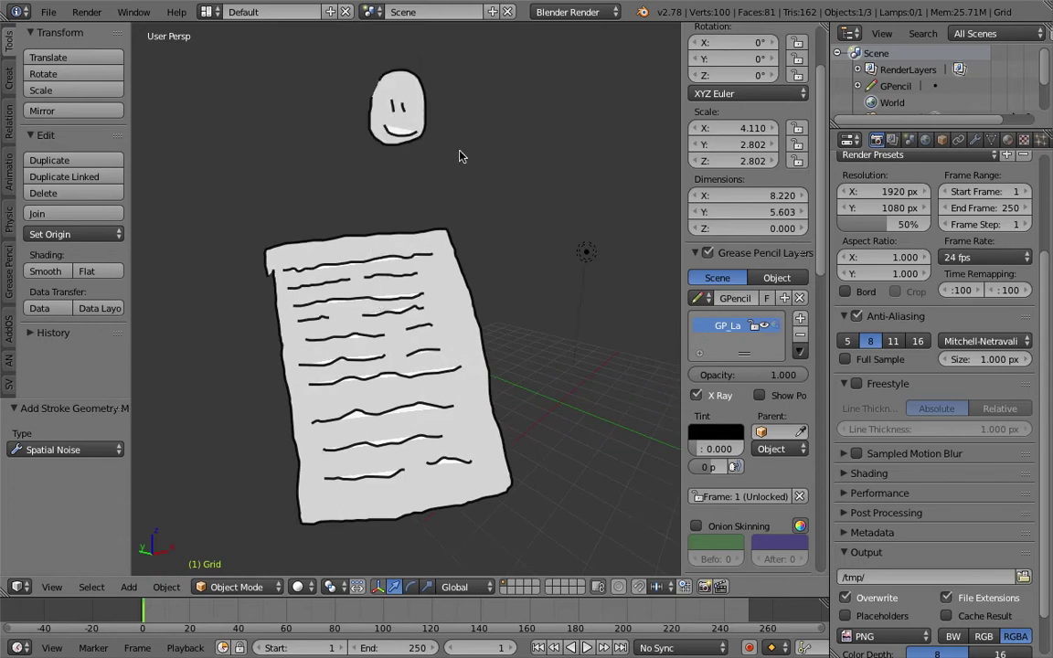
{"action": "left_click_drag", "start_coordinate": [498, 94], "coordinate": [459, 123]}
{"action": "mouse_move", "coordinate": [485, 163]}
{"action": "left_mouse_down"}
{"action": "mouse_move", "coordinate": [534, 160]}
{"action": "mouse_move", "coordinate": [511, 209]}
{"action": "mouse_move", "coordinate": [474, 166]}
{"action": "mouse_move", "coordinate": [527, 166]}
{"action": "mouse_move", "coordinate": [526, 155]}
{"action": "mouse_move", "coordinate": [546, 199]}
{"action": "mouse_move", "coordinate": [500, 142]}
{"action": "left_mouse_up"}
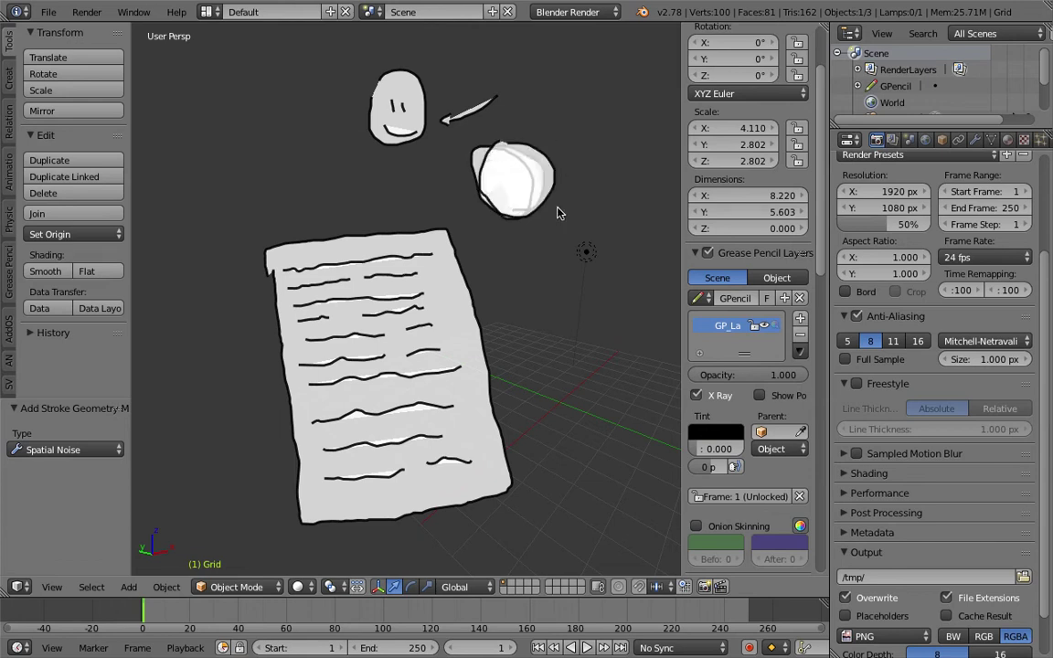
{"action": "mouse_move", "coordinate": [574, 102]}
{"action": "left_mouse_down"}
{"action": "mouse_move", "coordinate": [552, 144]}
{"action": "mouse_move", "coordinate": [546, 130]}
{"action": "left_mouse_up"}
{"action": "scroll", "coordinate": [487, 203], "scroll_direction": "down", "scroll_amount": 5}
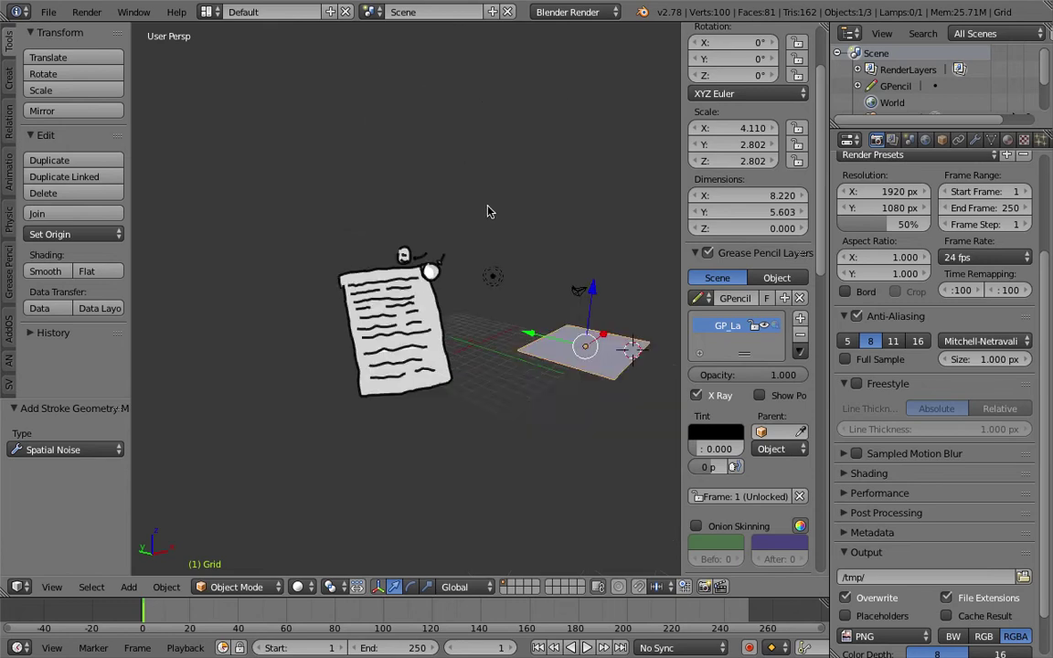
Step: Remove the Grease Pencil layer holding the page sketch and delete the grid object
{"action": "middle_click_drag", "start_coordinate": [487, 205], "coordinate": [484, 211]}
{"action": "left_click", "coordinate": [800, 336]}
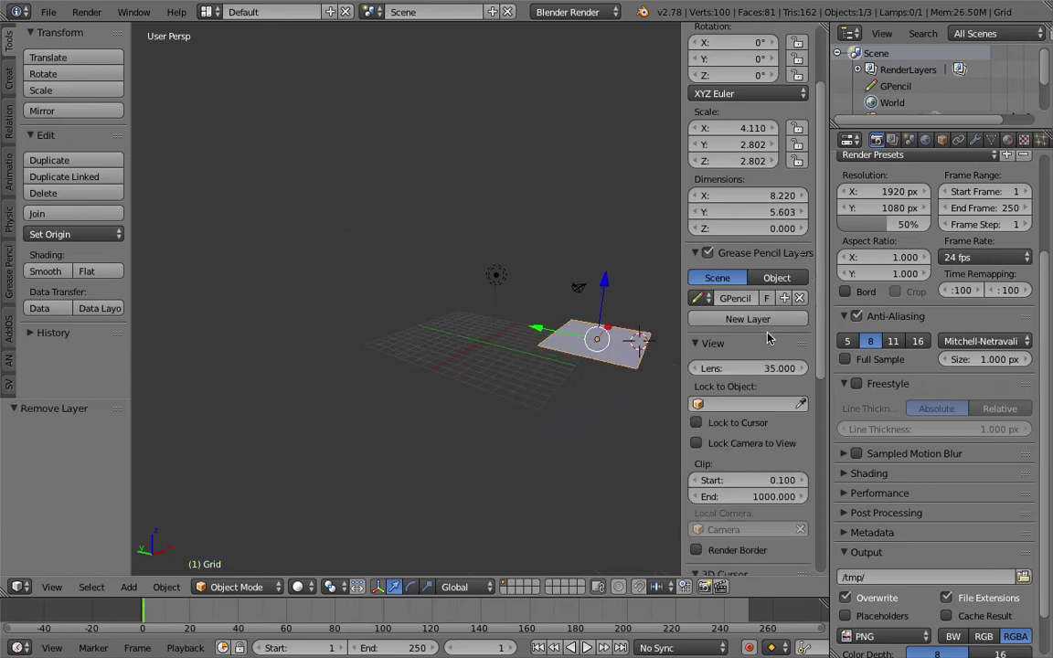
{"action": "middle_click_drag", "start_coordinate": [518, 299], "coordinate": [536, 330]}
{"action": "key", "text": "Delete"}
{"action": "middle_click_drag", "start_coordinate": [597, 353], "coordinate": [640, 366]}
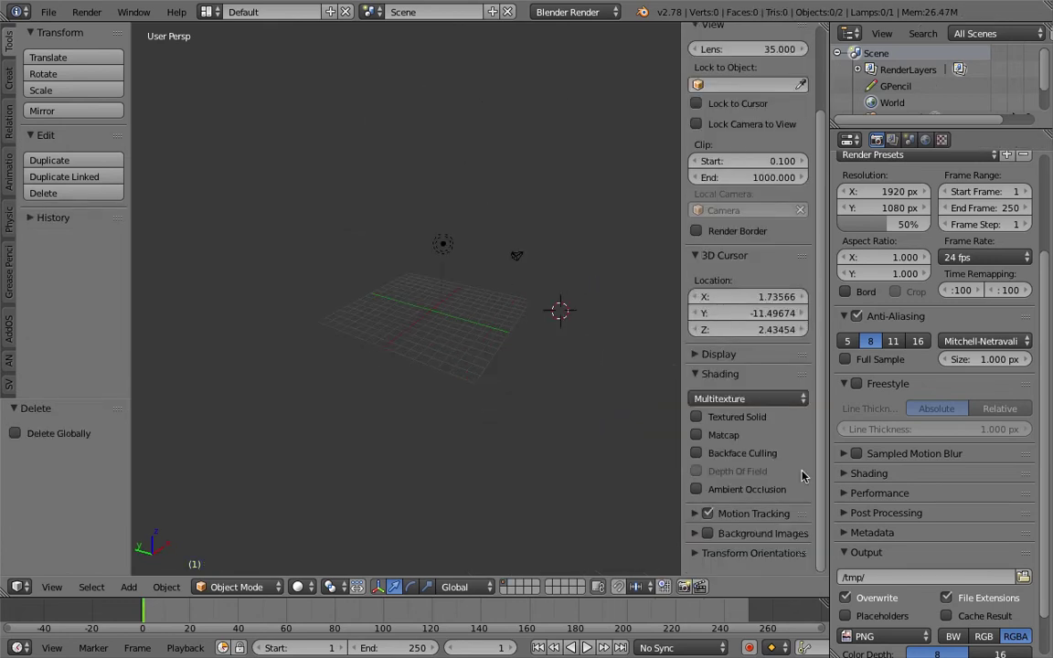
Step: Move the camera and the lamp together to layer 2
{"action": "scroll", "coordinate": [990, 492], "scroll_direction": "down", "scroll_amount": 1}
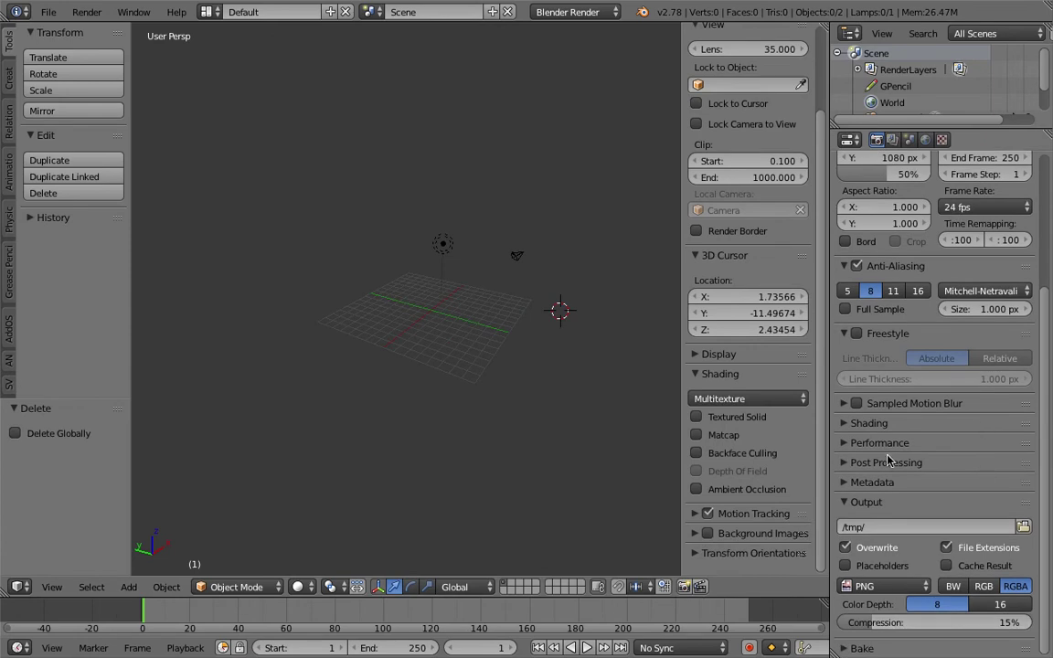
{"action": "middle_click_drag", "start_coordinate": [621, 334], "coordinate": [503, 301]}
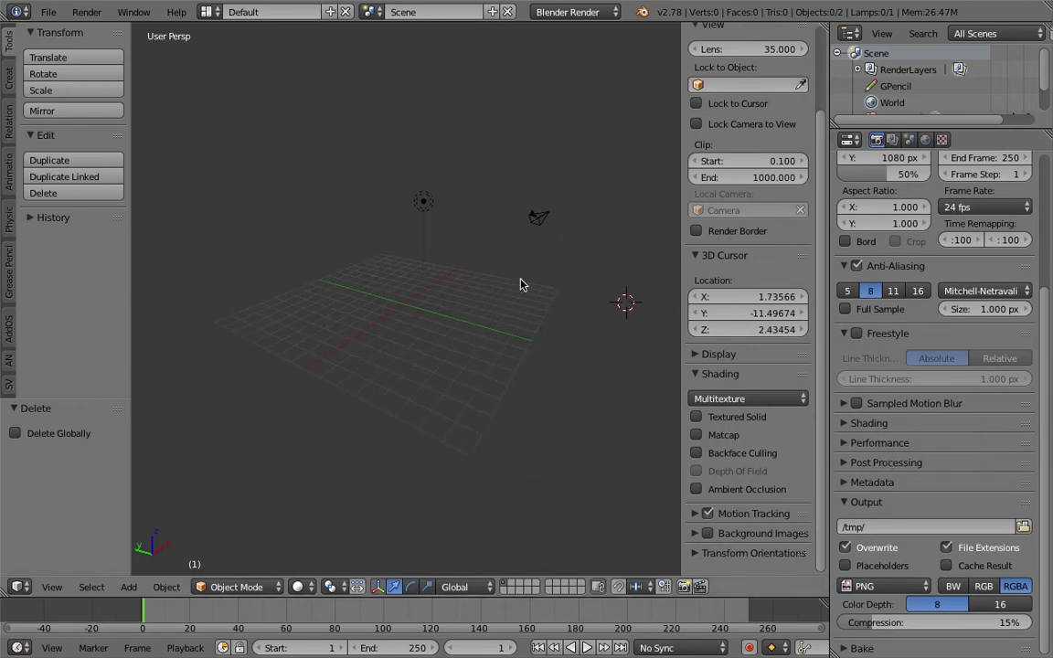
{"action": "right_click", "coordinate": [541, 214]}
{"action": "right_click", "coordinate": [422, 206], "text": "shift"}
{"action": "key", "text": "m"}
{"action": "key", "text": "2"}
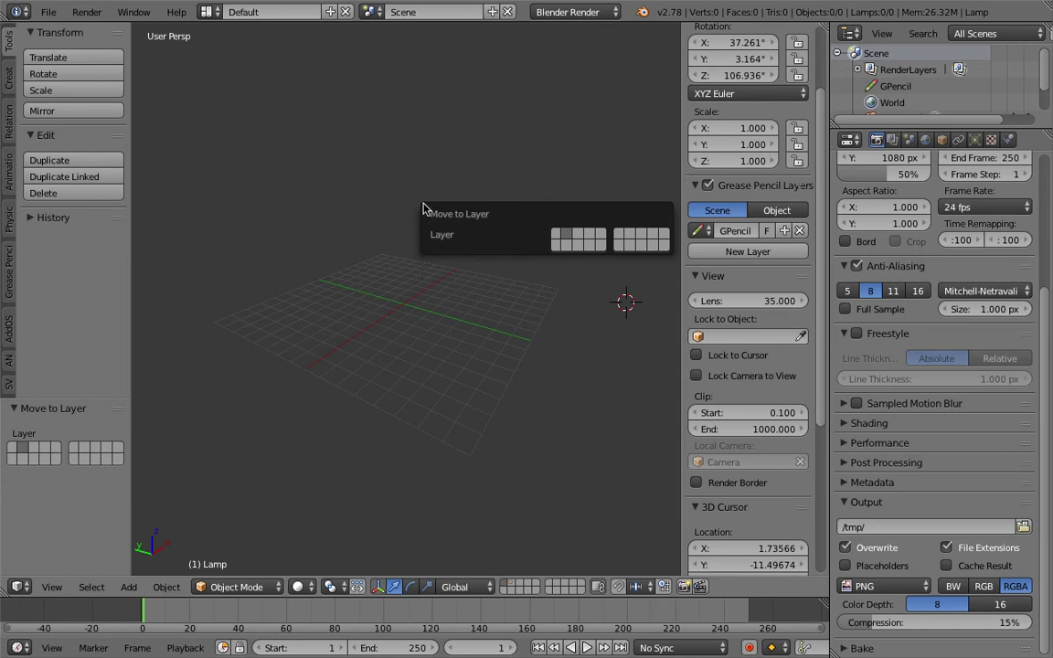
Step: Save the emptied scene over the existing file with the grid floor seen from above
{"action": "middle_click_drag", "start_coordinate": [341, 219], "coordinate": [427, 261]}
{"action": "key", "text": "ctrl+s"}
{"action": "left_click", "coordinate": [389, 261]}
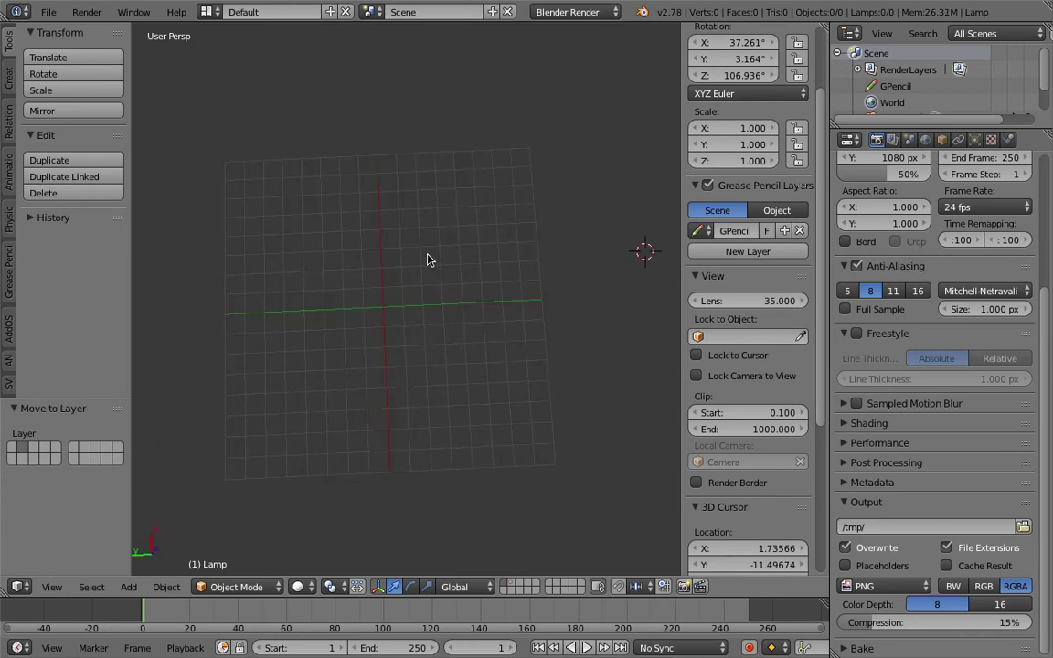
Step: Draw three horizontal Grease Pencil lines over the grid floor and set the color's fill opacity to 0
{"action": "middle_click_drag", "start_coordinate": [379, 291], "coordinate": [410, 290], "text": "shift"}
{"action": "middle_click_drag", "start_coordinate": [306, 250], "coordinate": [329, 263]}
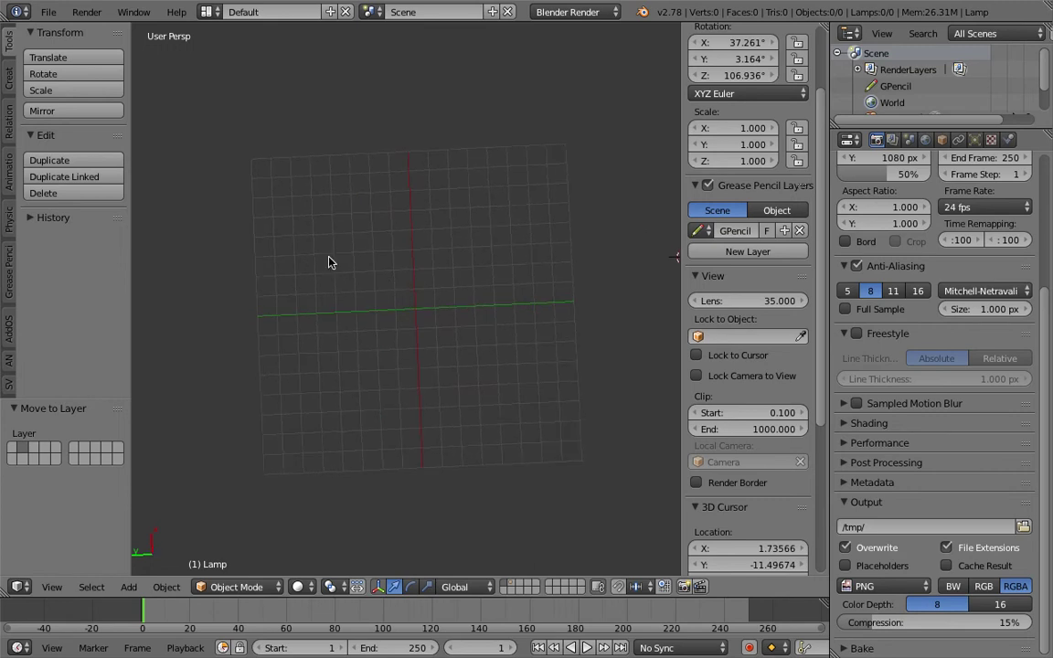
{"action": "left_click_drag", "start_coordinate": [313, 218], "coordinate": [467, 200]}
{"action": "left_click_drag", "start_coordinate": [313, 245], "coordinate": [466, 233]}
{"action": "left_click_drag", "start_coordinate": [320, 270], "coordinate": [432, 264]}
{"action": "scroll", "coordinate": [724, 522], "scroll_direction": "down", "scroll_amount": 5}
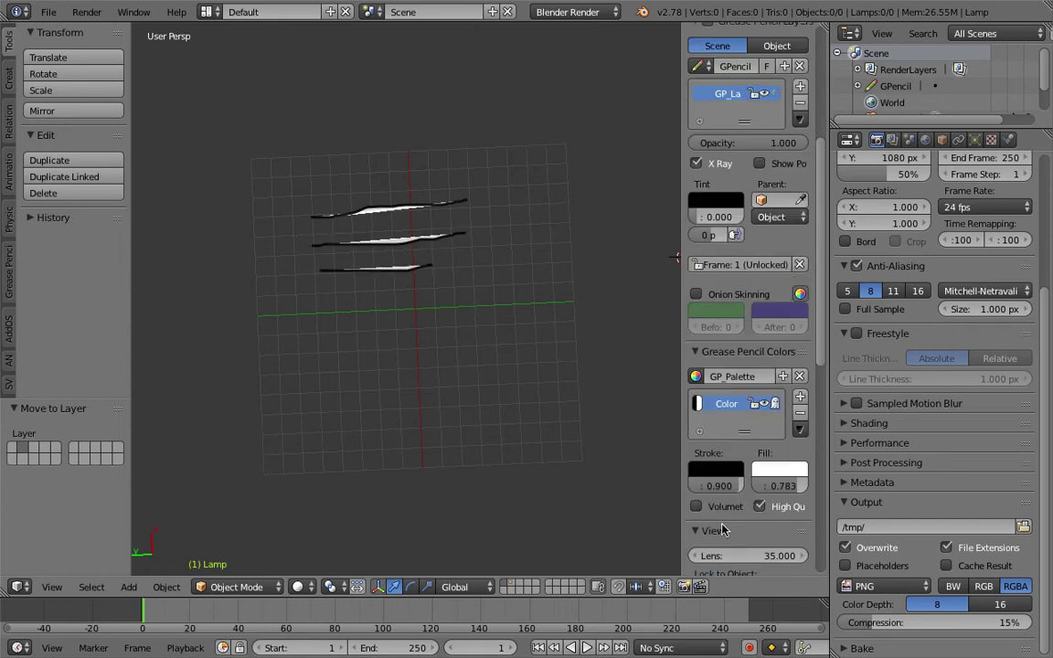
{"action": "scroll", "coordinate": [722, 531], "scroll_direction": "down", "scroll_amount": 2}
{"action": "left_click_drag", "start_coordinate": [784, 420], "coordinate": [635, 392]}
Step: Draw six more roughly horizontal lines of varying length below the first three, like rows of text
{"action": "left_click_drag", "start_coordinate": [324, 305], "coordinate": [472, 288]}
{"action": "left_click_drag", "start_coordinate": [331, 340], "coordinate": [452, 327]}
{"action": "left_click_drag", "start_coordinate": [322, 363], "coordinate": [457, 353]}
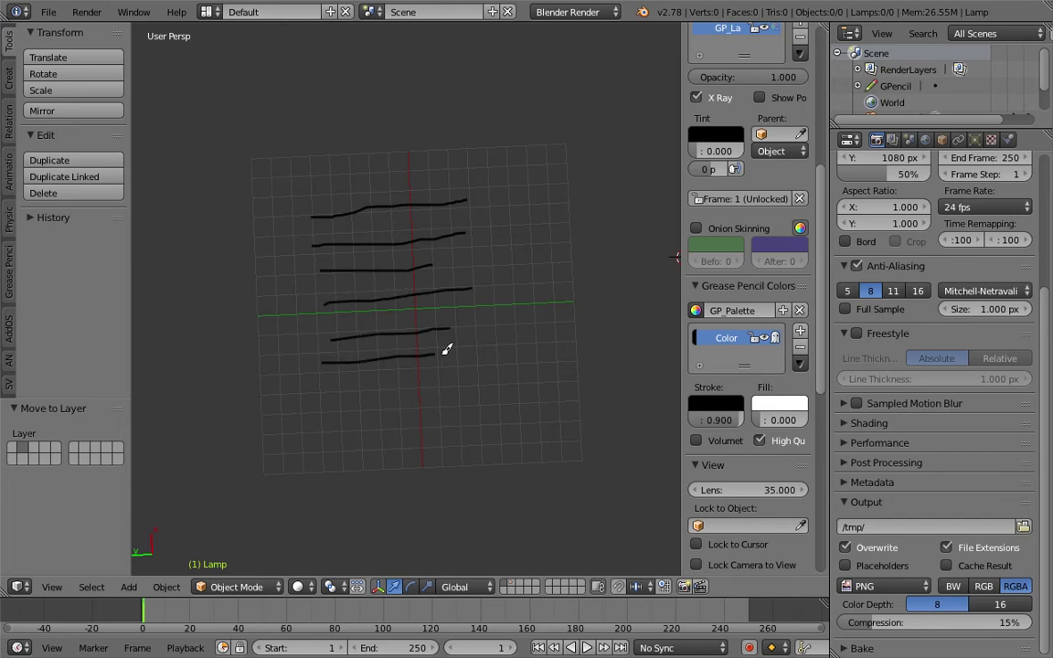
{"action": "left_click_drag", "start_coordinate": [277, 398], "coordinate": [478, 389]}
{"action": "left_click_drag", "start_coordinate": [330, 434], "coordinate": [447, 423]}
{"action": "left_click_drag", "start_coordinate": [341, 458], "coordinate": [431, 453]}
Step: Draw two downward arrows above the text rows and a second group of horizontal lines beside them
{"action": "middle_click_drag", "start_coordinate": [420, 393], "coordinate": [359, 431], "text": "shift"}
{"action": "left_click_drag", "start_coordinate": [395, 131], "coordinate": [371, 194]}
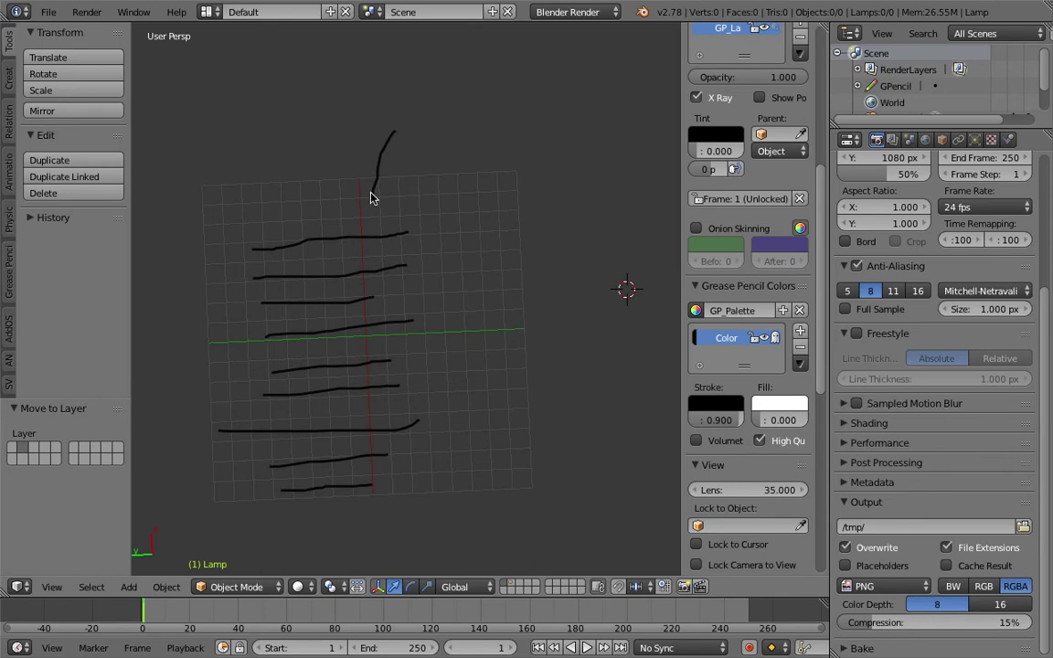
{"action": "middle_click_drag", "start_coordinate": [383, 211], "coordinate": [362, 228], "text": "shift"}
{"action": "left_click_drag", "start_coordinate": [419, 200], "coordinate": [537, 190]}
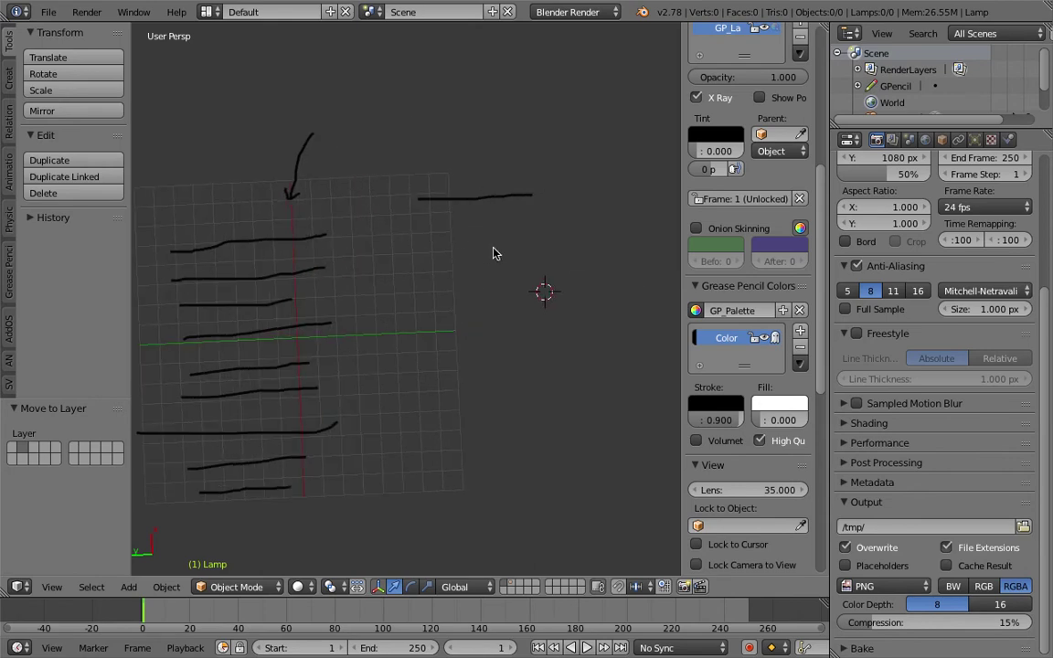
{"action": "left_click_drag", "start_coordinate": [420, 246], "coordinate": [533, 244]}
{"action": "mouse_move", "coordinate": [419, 263]}
{"action": "left_mouse_down"}
{"action": "mouse_move", "coordinate": [534, 262]}
{"action": "mouse_move", "coordinate": [492, 274]}
{"action": "left_mouse_up"}
{"action": "left_click_drag", "start_coordinate": [343, 172], "coordinate": [340, 218]}
Step: Sketch a paragraph of rows broken into short dashes of varying length below the second group of lines
{"action": "middle_click_drag", "start_coordinate": [403, 305], "coordinate": [368, 269], "text": "shift"}
{"action": "left_click_drag", "start_coordinate": [362, 315], "coordinate": [480, 304]}
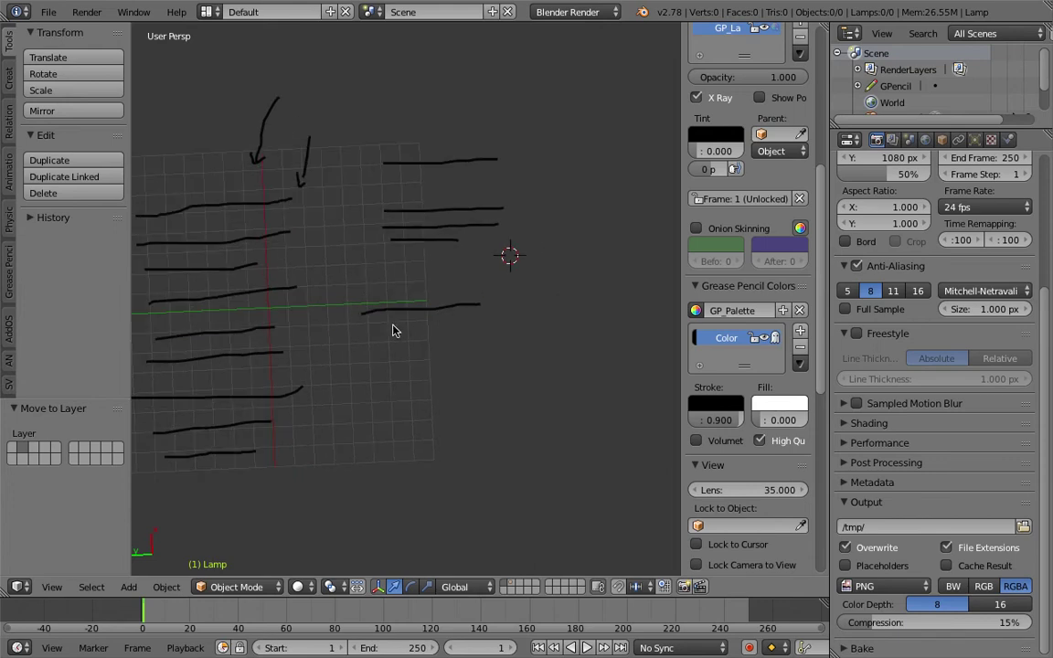
{"action": "left_click_drag", "start_coordinate": [383, 326], "coordinate": [448, 321]}
{"action": "left_click_drag", "start_coordinate": [369, 345], "coordinate": [450, 341]}
{"action": "mouse_move", "coordinate": [371, 360]}
{"action": "left_mouse_down"}
{"action": "mouse_move", "coordinate": [398, 360]}
{"action": "mouse_move", "coordinate": [396, 376]}
{"action": "mouse_move", "coordinate": [447, 372]}
{"action": "left_mouse_up"}
{"action": "left_click_drag", "start_coordinate": [375, 397], "coordinate": [433, 396]}
Step: Sketch two rows of dashes and dots beside the broken-line paragraph and point an arrow at them
{"action": "middle_click_drag", "start_coordinate": [515, 329], "coordinate": [339, 330], "text": "shift"}
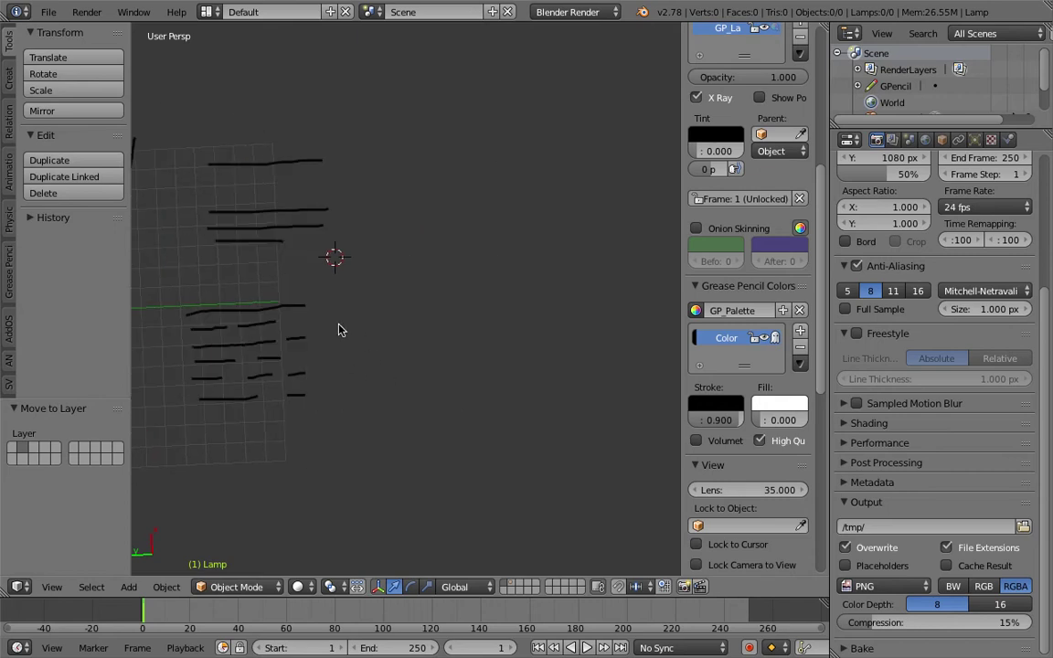
{"action": "left_click_drag", "start_coordinate": [369, 301], "coordinate": [443, 295]}
{"action": "middle_click_drag", "start_coordinate": [346, 379], "coordinate": [436, 351], "text": "shift"}
{"action": "left_click_drag", "start_coordinate": [525, 231], "coordinate": [513, 256]}
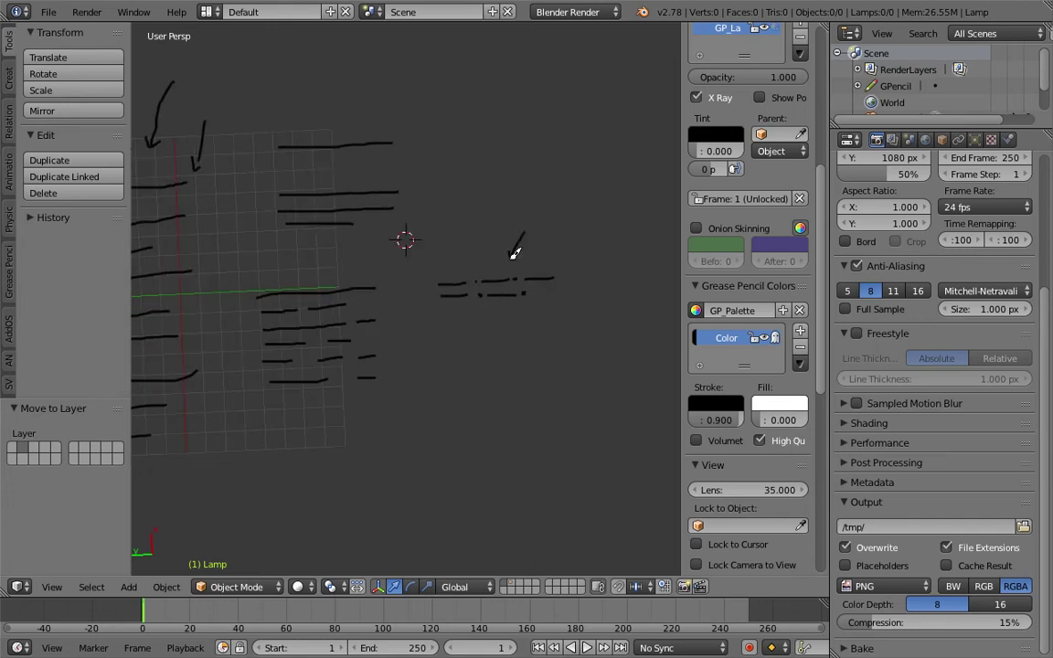
Step: Circle the broken-line paragraph and remove the sketch's Grease Pencil color
{"action": "middle_click_drag", "start_coordinate": [330, 348], "coordinate": [395, 337], "text": "shift"}
{"action": "mouse_move", "coordinate": [322, 265]}
{"action": "left_mouse_down"}
{"action": "mouse_move", "coordinate": [473, 376]}
{"action": "mouse_move", "coordinate": [389, 243]}
{"action": "mouse_move", "coordinate": [319, 381]}
{"action": "mouse_move", "coordinate": [454, 385]}
{"action": "left_mouse_up"}
{"action": "middle_click_drag", "start_coordinate": [348, 306], "coordinate": [379, 322], "text": "shift"}
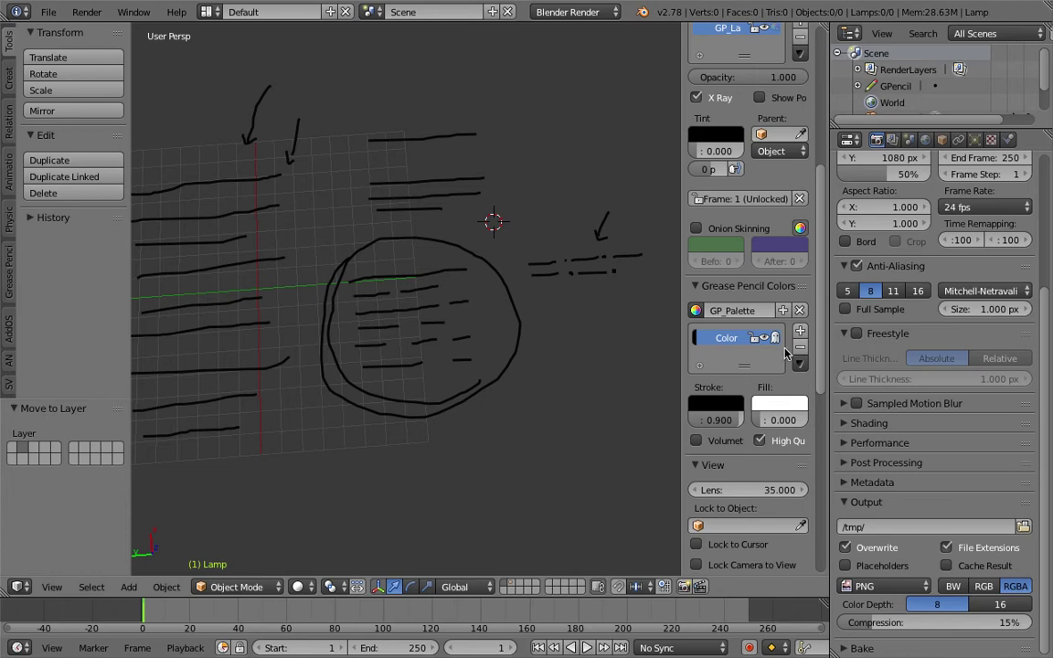
{"action": "left_click", "coordinate": [797, 350]}
Step: Switch to the Compositing screen layout and create a new Sverchok node tree in the node editor
{"action": "left_click", "coordinate": [209, 11]}
{"action": "left_click", "coordinate": [230, 69]}
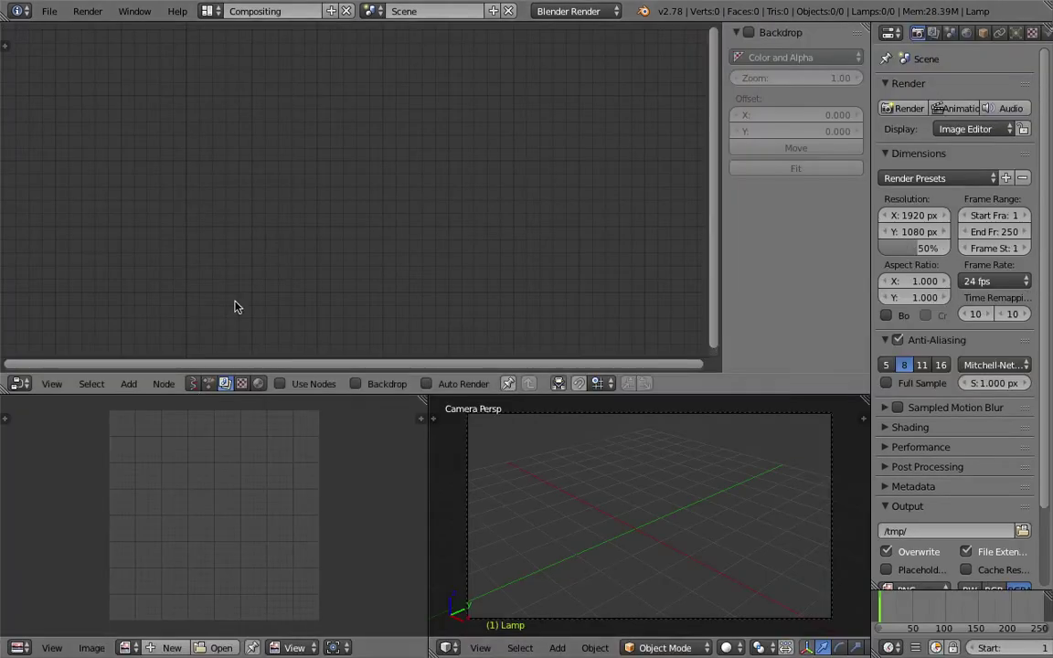
{"action": "left_click", "coordinate": [192, 384]}
{"action": "left_click", "coordinate": [353, 383]}
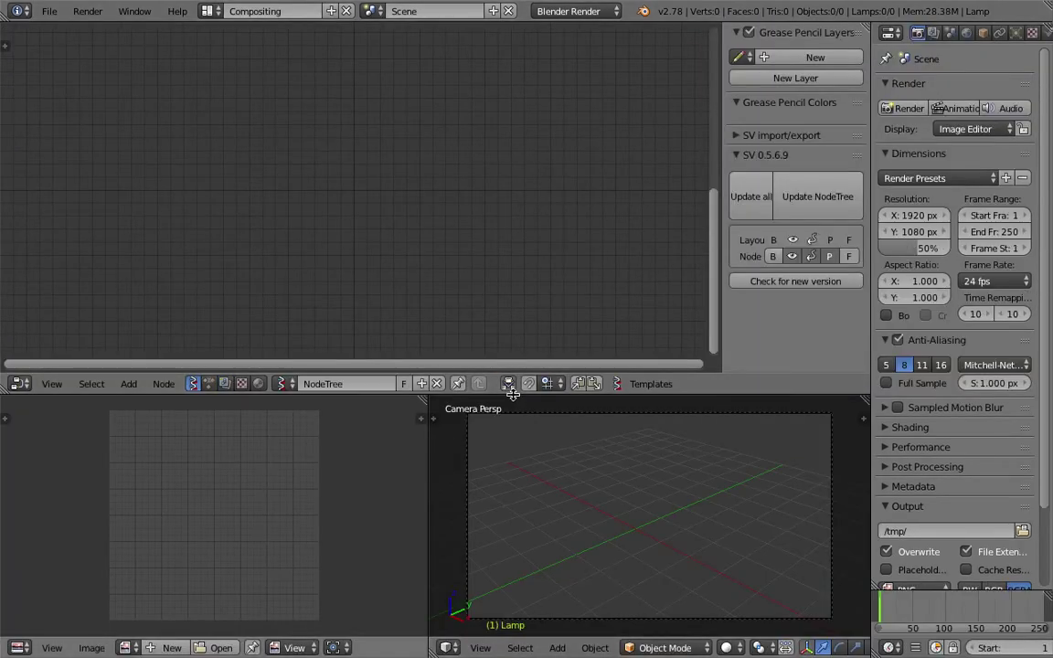
{"action": "left_click_drag", "start_coordinate": [457, 396], "coordinate": [524, 320]}
{"action": "middle_click_drag", "start_coordinate": [524, 336], "coordinate": [574, 439]}
Step: Search the Sverchok nodes for "line" to add a line node to the tree
{"action": "key", "text": "shift+a"}
{"action": "left_click", "coordinate": [262, 152]}
{"action": "type", "text": "line"}
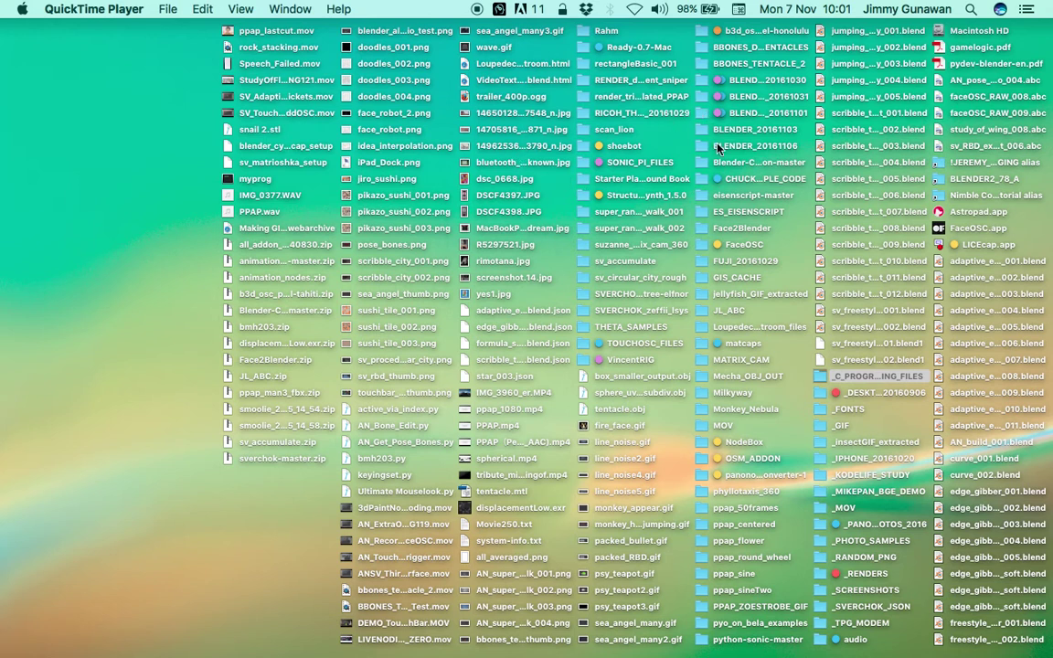
Step: Dismiss the crash report and relaunch Blender through the blender executable inside the BLENDER2_78_A app package
{"action": "left_click", "coordinate": [12, 278]}
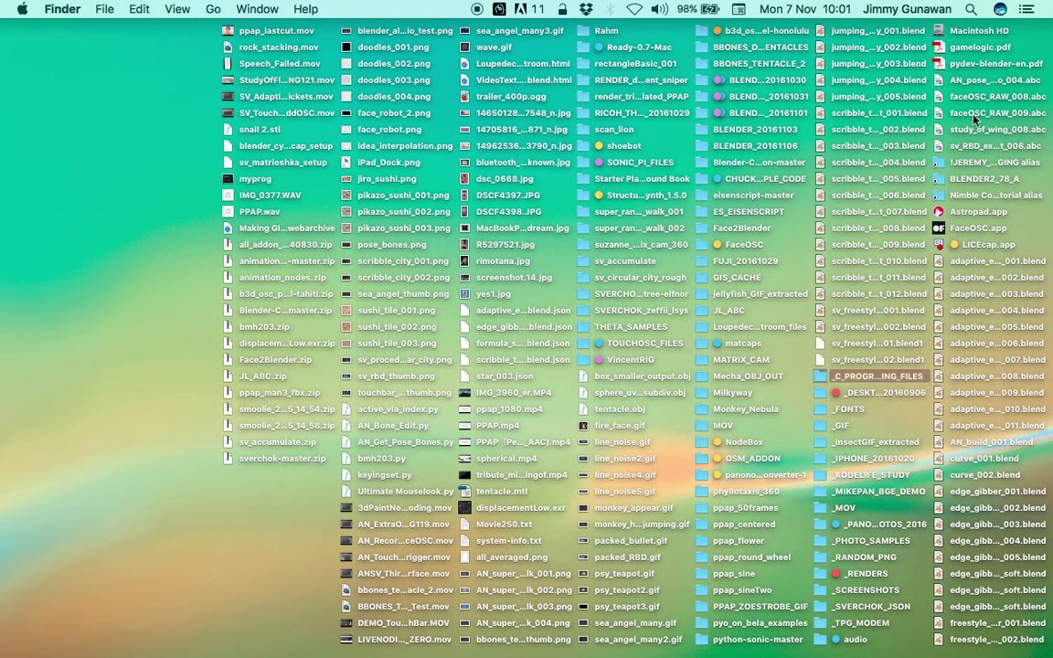
{"action": "left_click", "coordinate": [943, 180]}
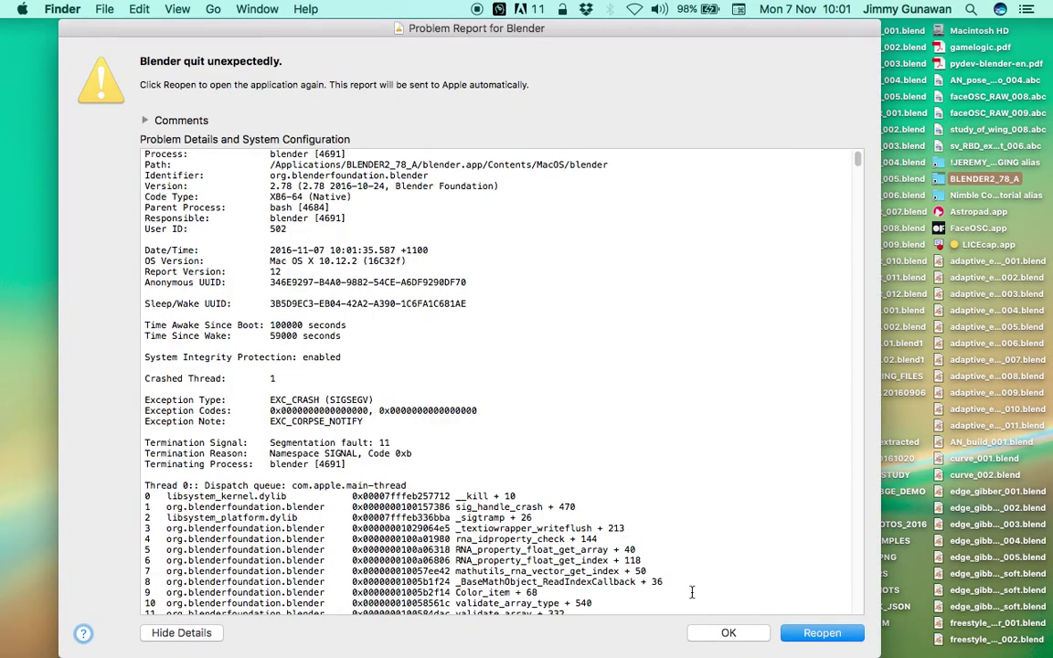
{"action": "left_click", "coordinate": [729, 633]}
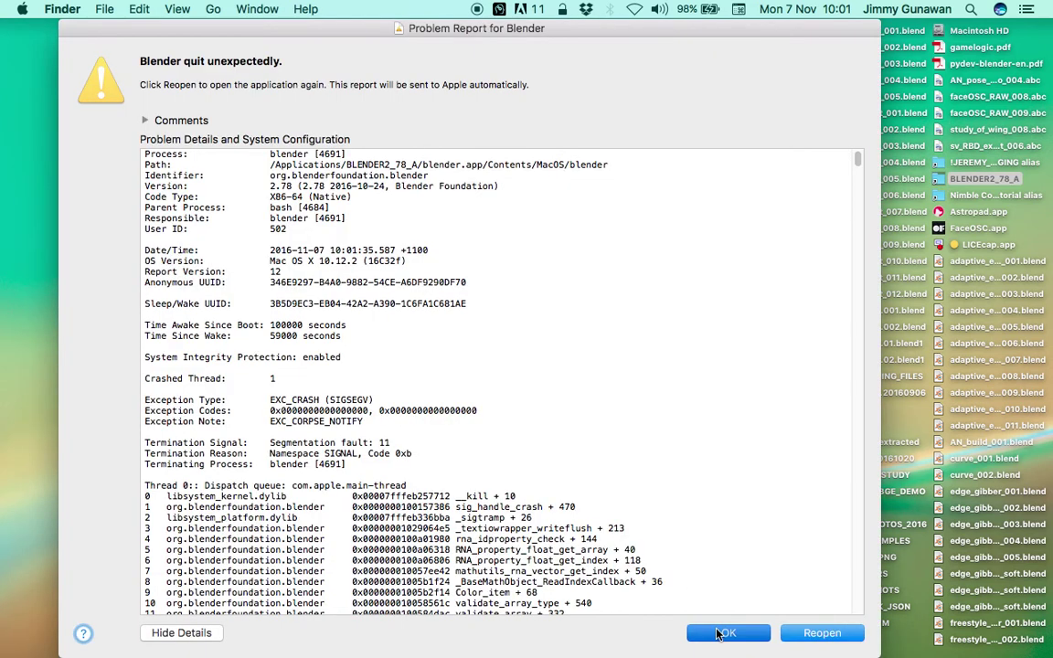
{"action": "right_click", "coordinate": [368, 205]}
{"action": "left_click", "coordinate": [404, 224]}
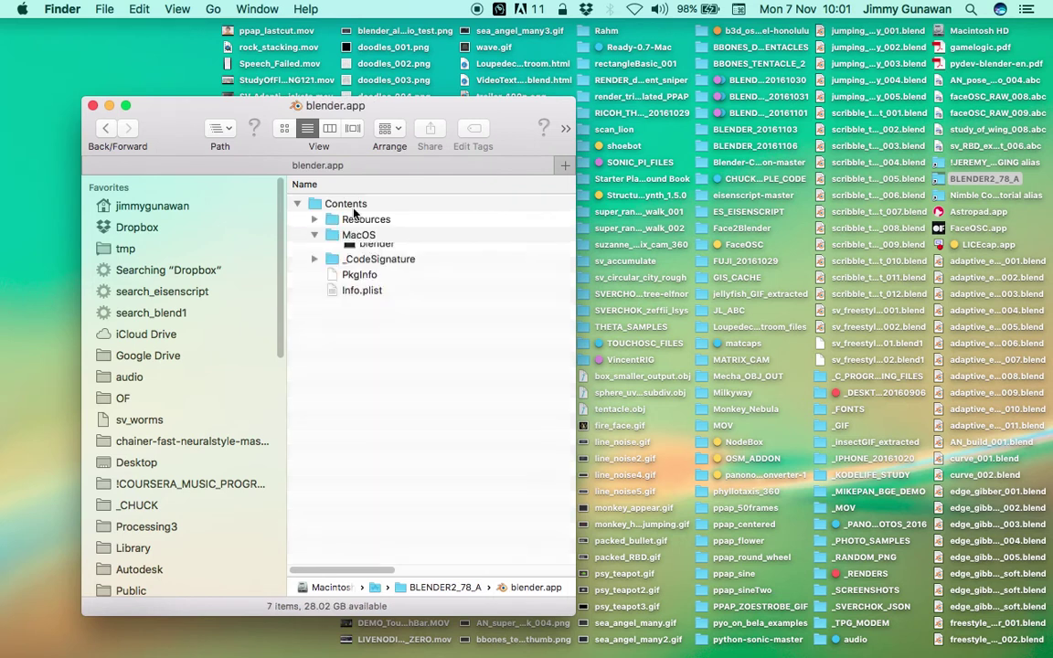
{"action": "left_click", "coordinate": [375, 251]}
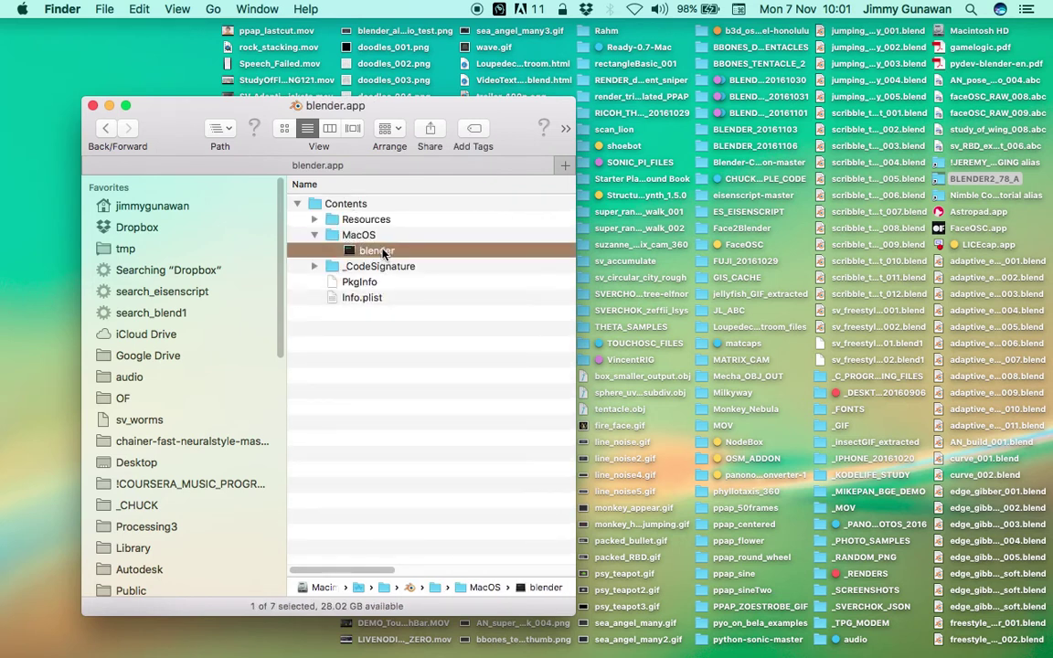
{"action": "double_click", "coordinate": [385, 253]}
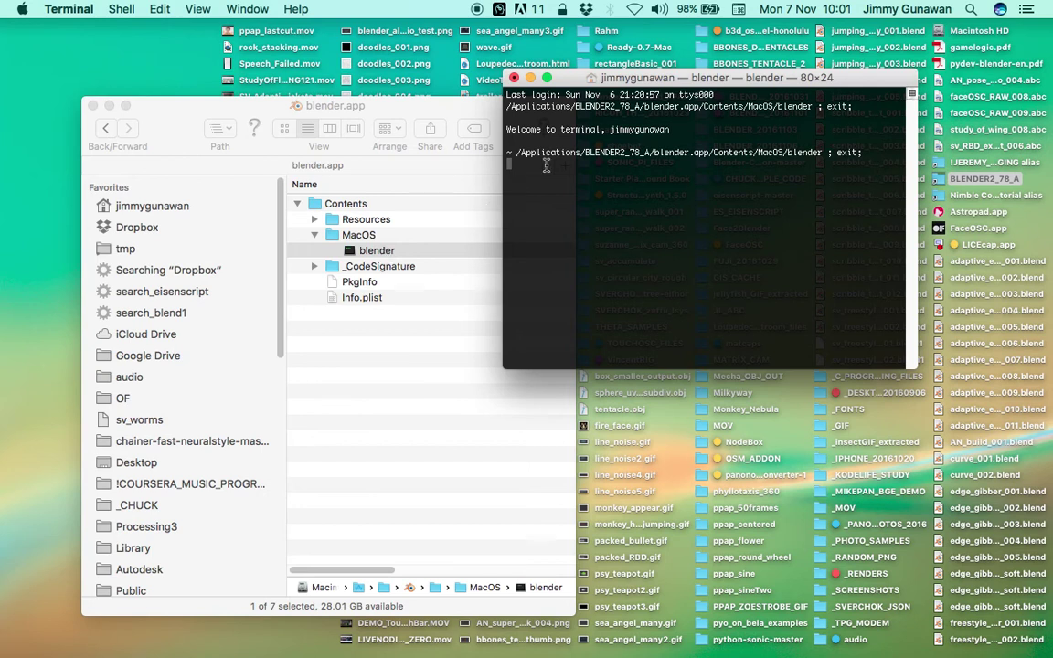
Step: Close the Finder window and move the Terminal window aside while Blender starts
{"action": "left_click_drag", "start_coordinate": [607, 79], "coordinate": [596, 83]}
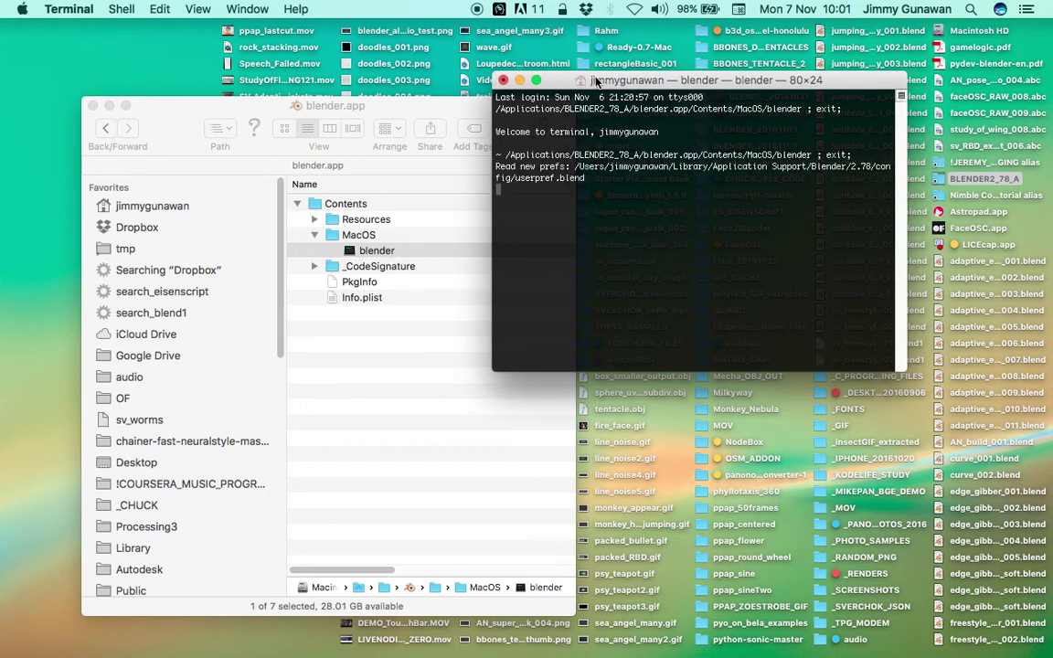
{"action": "left_click_drag", "start_coordinate": [613, 85], "coordinate": [605, 82]}
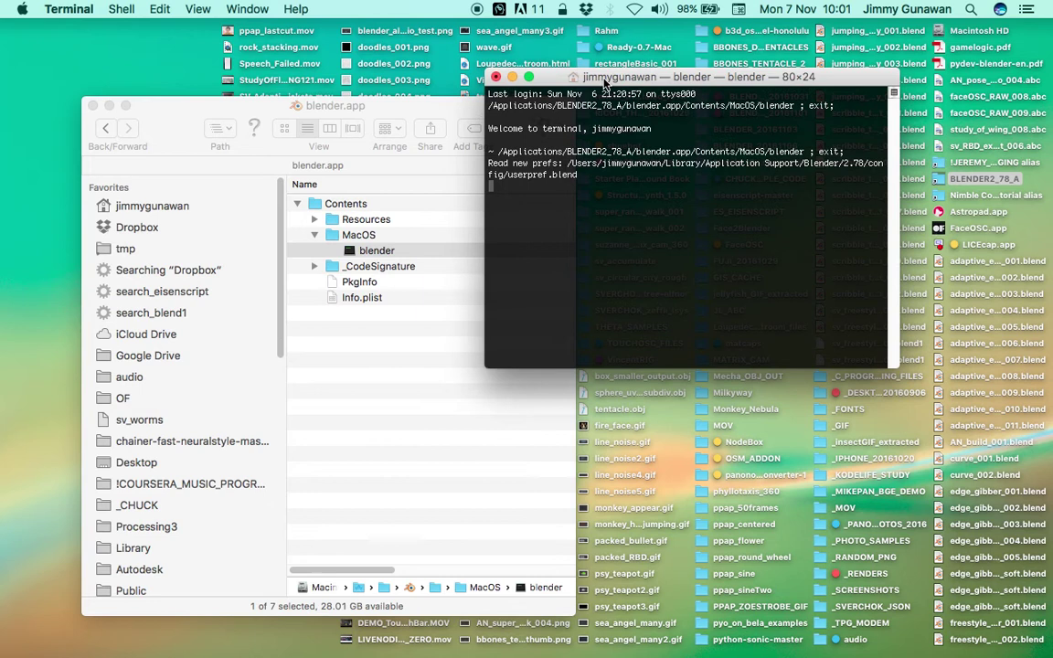
{"action": "left_click", "coordinate": [91, 107]}
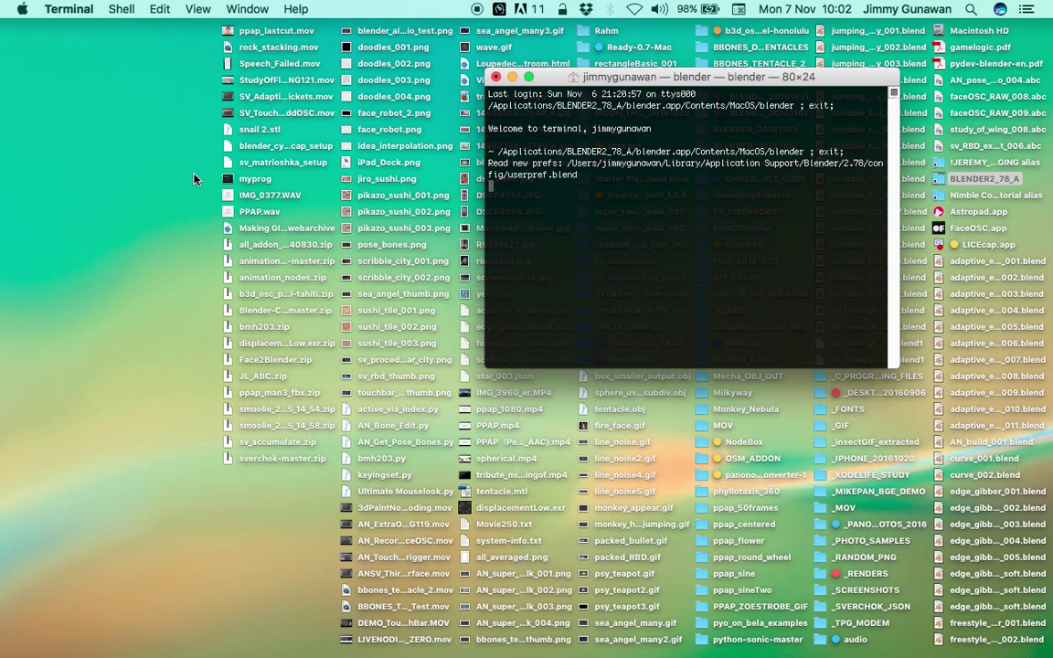
{"action": "left_click_drag", "start_coordinate": [588, 81], "coordinate": [576, 74]}
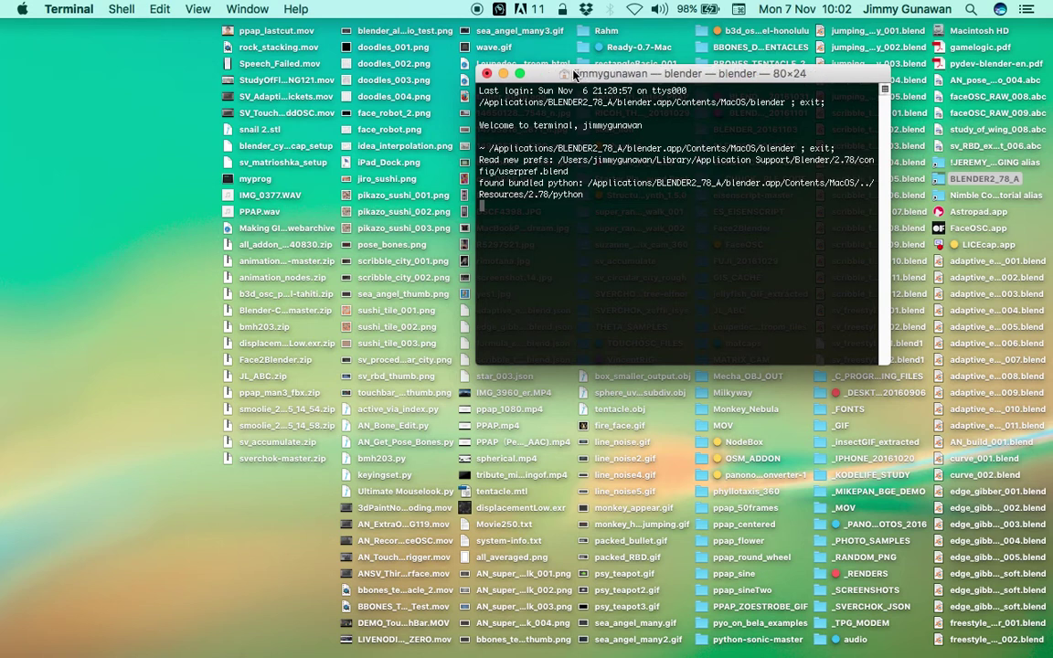
{"action": "left_click_drag", "start_coordinate": [575, 73], "coordinate": [211, 83]}
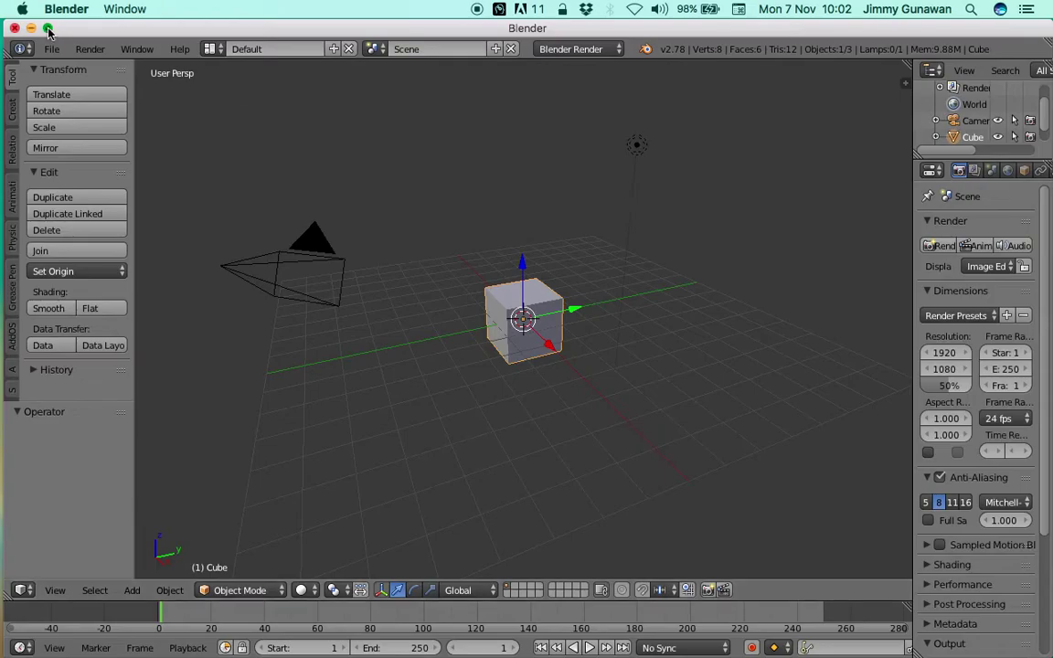
Step: Make the Blender window full screen and reopen the recent file sv_freestyle_scribble_002.blend
{"action": "left_click", "coordinate": [49, 28]}
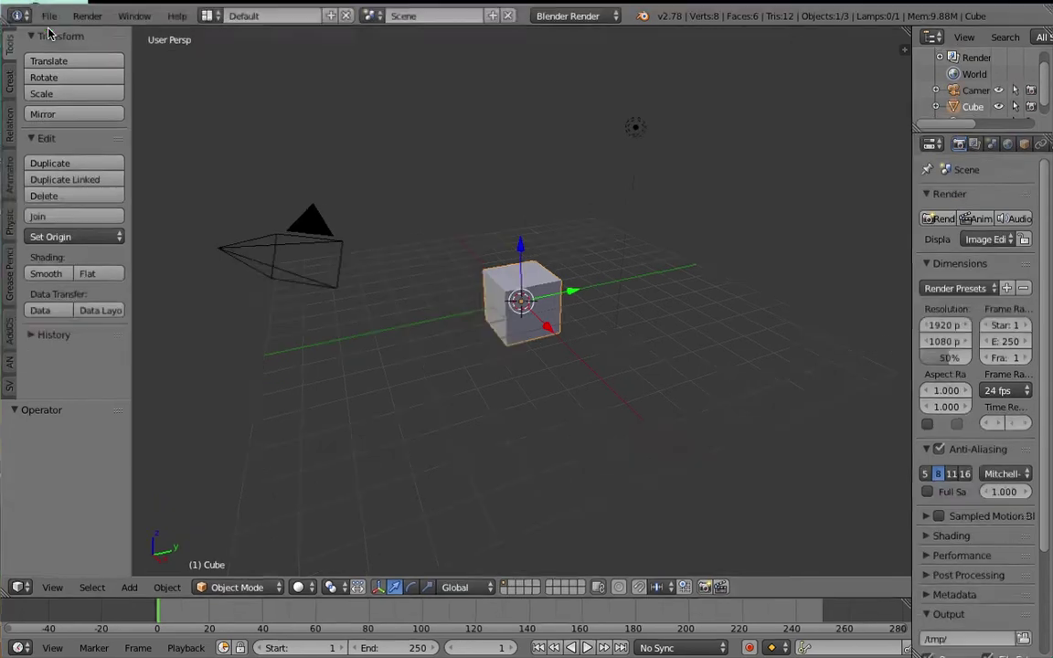
{"action": "left_click", "coordinate": [48, 12]}
{"action": "mouse_move", "coordinate": [120, 72]}
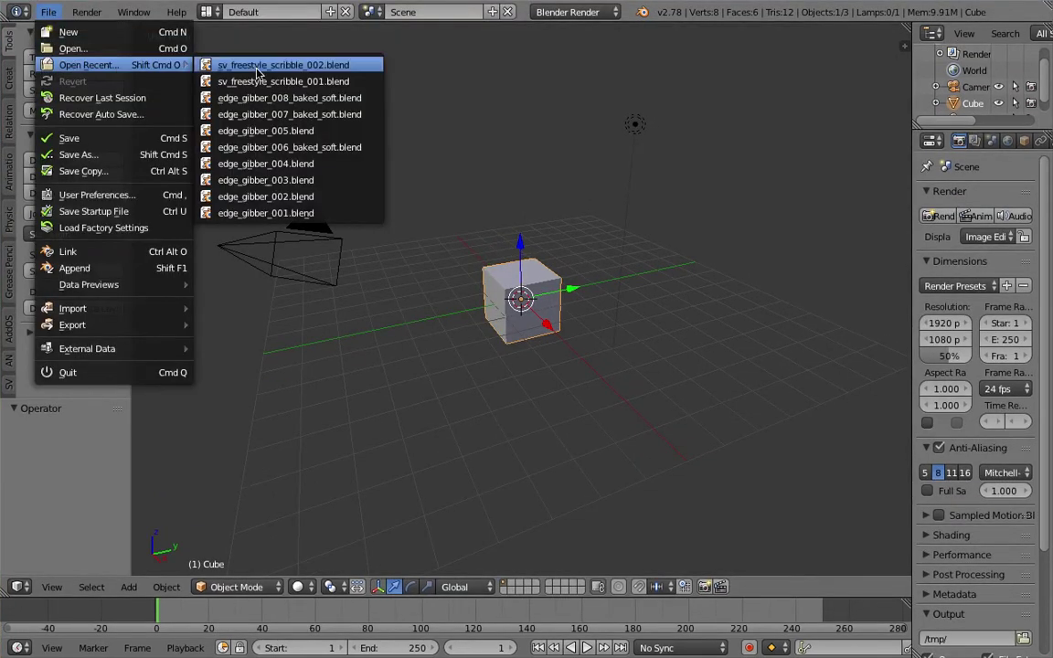
{"action": "left_click", "coordinate": [231, 65]}
Step: Save the file and switch to the Compositing layout with a new Sverchok node tree
{"action": "left_click", "coordinate": [47, 12]}
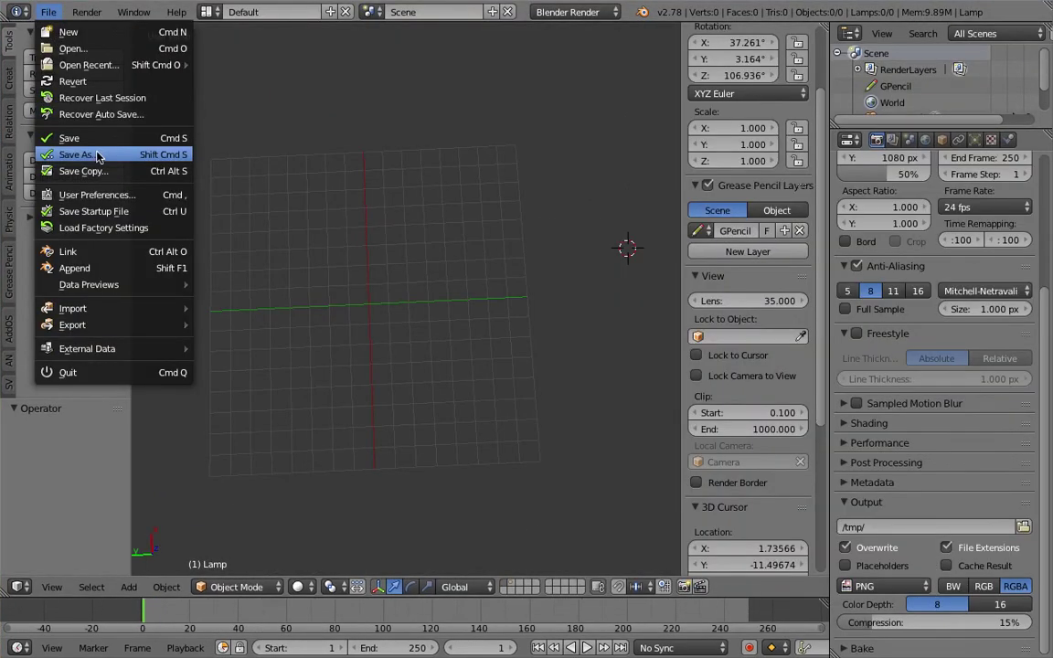
{"action": "left_click", "coordinate": [92, 138]}
{"action": "left_click", "coordinate": [209, 12]}
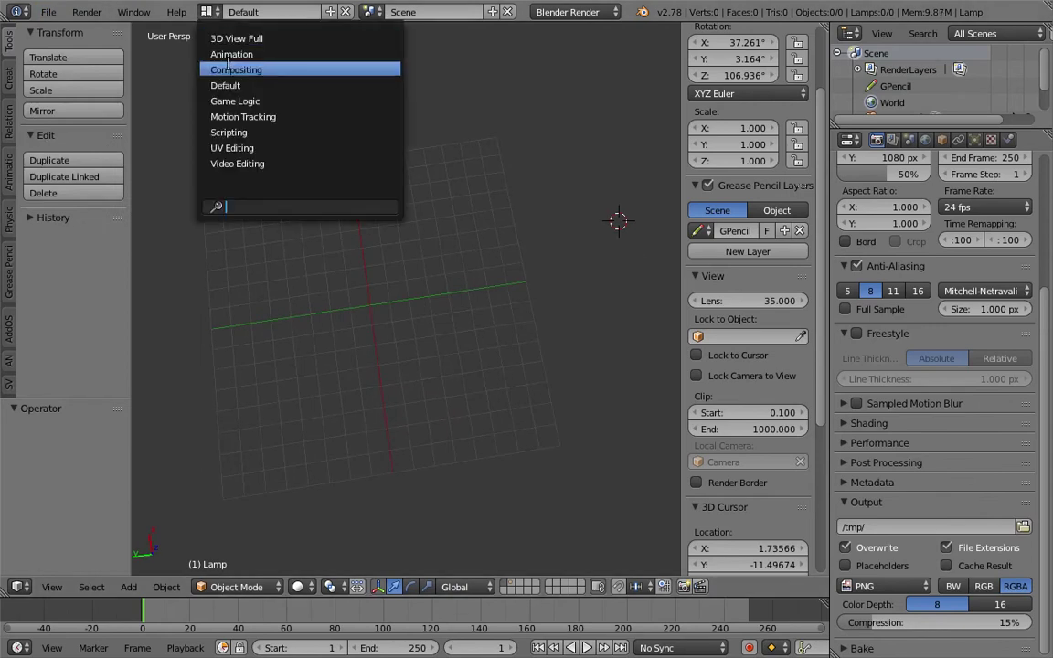
{"action": "left_click", "coordinate": [212, 71]}
{"action": "left_click", "coordinate": [195, 384]}
{"action": "left_click", "coordinate": [311, 383]}
{"action": "middle_click_drag", "start_coordinate": [599, 510], "coordinate": [641, 535]}
Step: Add a Line node and a Viewer Draw node to the Sverchok node tree
{"action": "key", "text": "shift+a"}
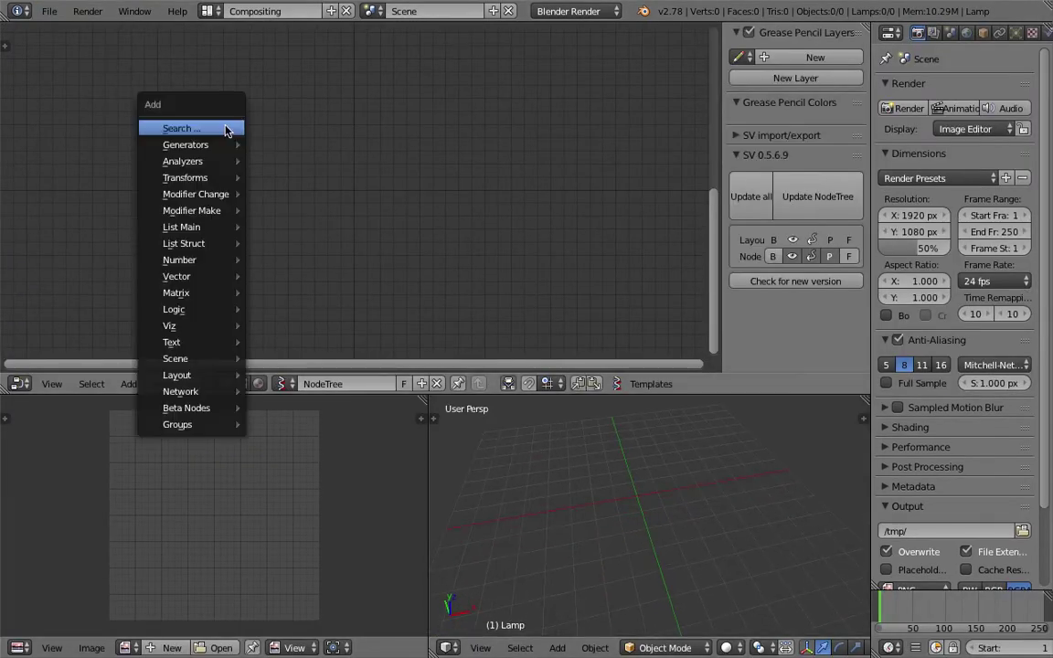
{"action": "left_click", "coordinate": [226, 130]}
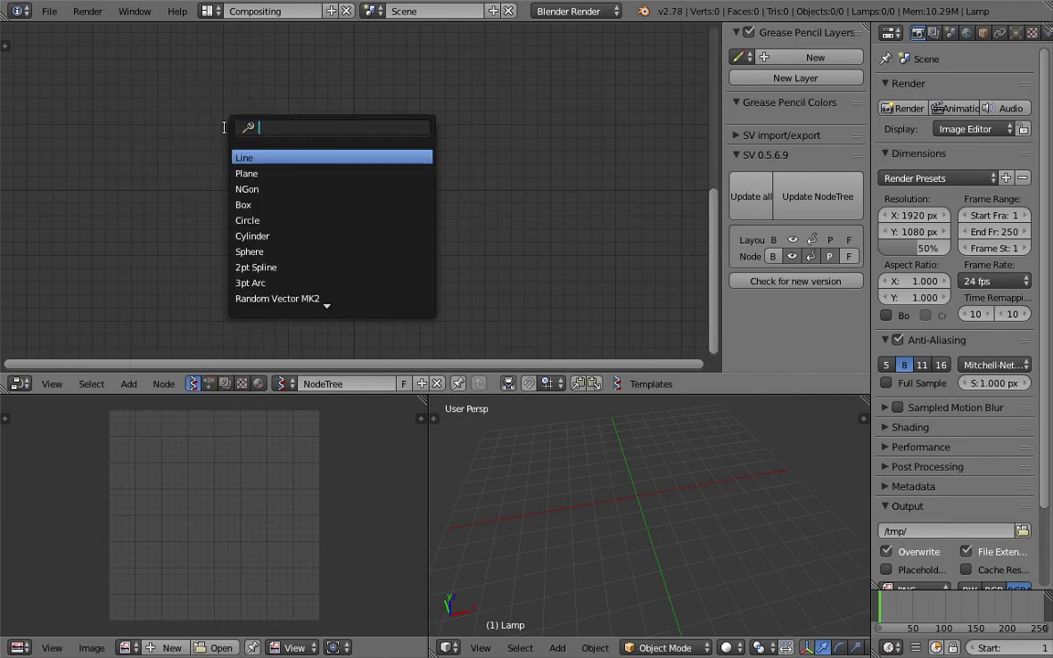
{"action": "key", "text": "Return"}
{"action": "left_click", "coordinate": [246, 119]}
{"action": "key", "text": "shift+a"}
{"action": "left_click", "coordinate": [405, 114]}
{"action": "type", "text": "view"}
{"action": "left_click", "coordinate": [427, 143]}
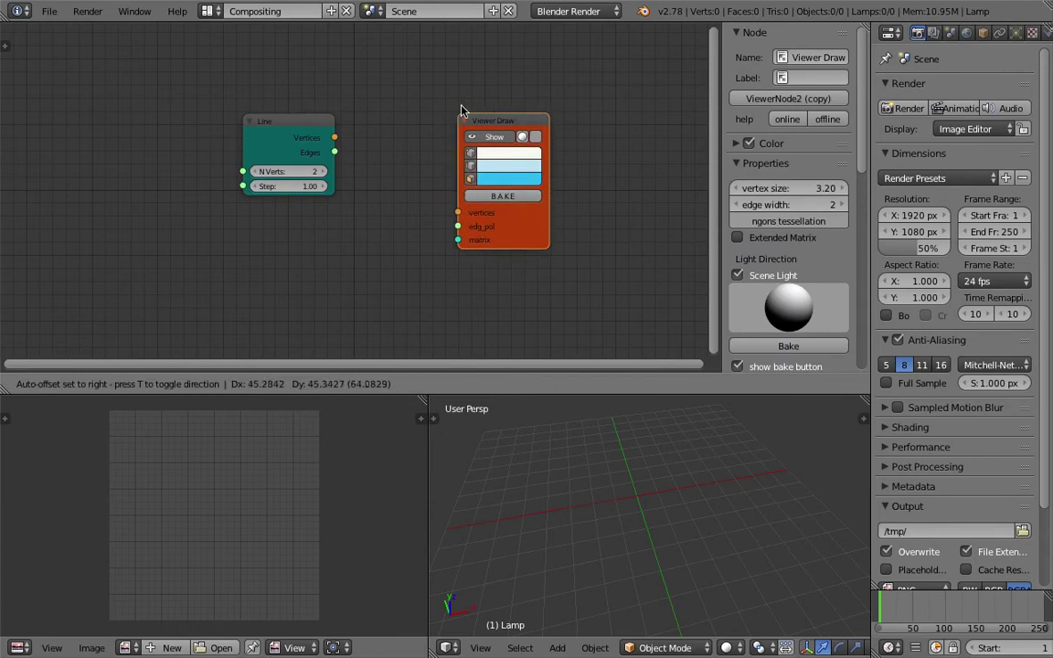
{"action": "left_click", "coordinate": [468, 97]}
Step: Connect the Line node's vertices and edges to the Viewer Draw node and widen the 3D view
{"action": "mouse_move", "coordinate": [335, 137]}
{"action": "left_mouse_down"}
{"action": "mouse_move", "coordinate": [464, 193]}
{"action": "mouse_move", "coordinate": [440, 205]}
{"action": "mouse_move", "coordinate": [465, 207]}
{"action": "left_mouse_up"}
{"action": "middle_click_drag", "start_coordinate": [584, 449], "coordinate": [566, 463]}
{"action": "left_click_drag", "start_coordinate": [427, 482], "coordinate": [257, 482]}
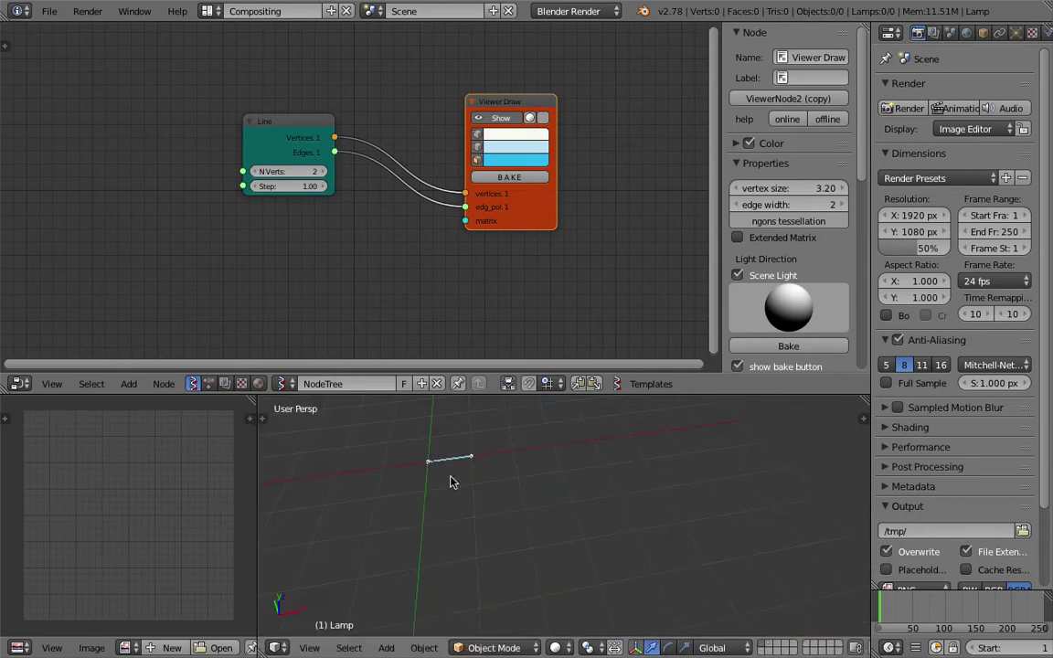
Step: Try the Line node with 8 vertices and a step of 0.91
{"action": "mouse_move", "coordinate": [284, 186]}
{"action": "left_mouse_down"}
{"action": "mouse_move", "coordinate": [315, 186]}
{"action": "mouse_move", "coordinate": [285, 186]}
{"action": "left_mouse_up"}
{"action": "left_click", "coordinate": [322, 172]}
{"action": "left_click", "coordinate": [322, 172]}
{"action": "left_click", "coordinate": [321, 172]}
{"action": "left_click", "coordinate": [322, 171]}
{"action": "left_click", "coordinate": [322, 172]}
{"action": "left_click", "coordinate": [322, 172]}
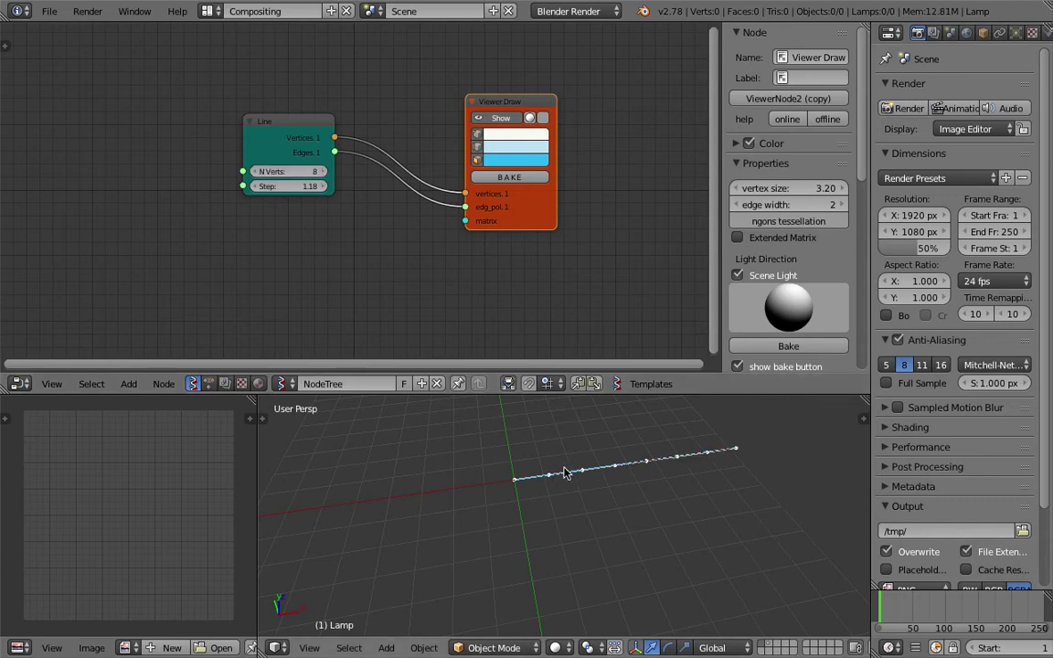
{"action": "left_click_drag", "start_coordinate": [275, 185], "coordinate": [286, 186]}
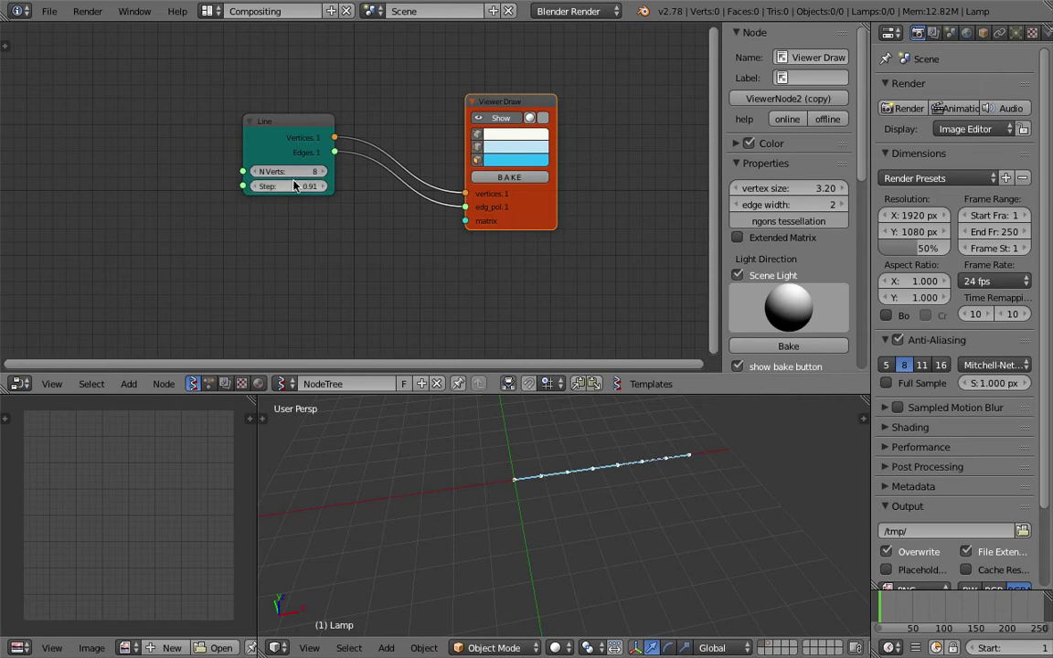
Step: Set the Line node to 2 vertices with a step of 3.67 and move it closer to the Viewer Draw node
{"action": "type", "text": "2"}
{"action": "key", "text": "Return"}
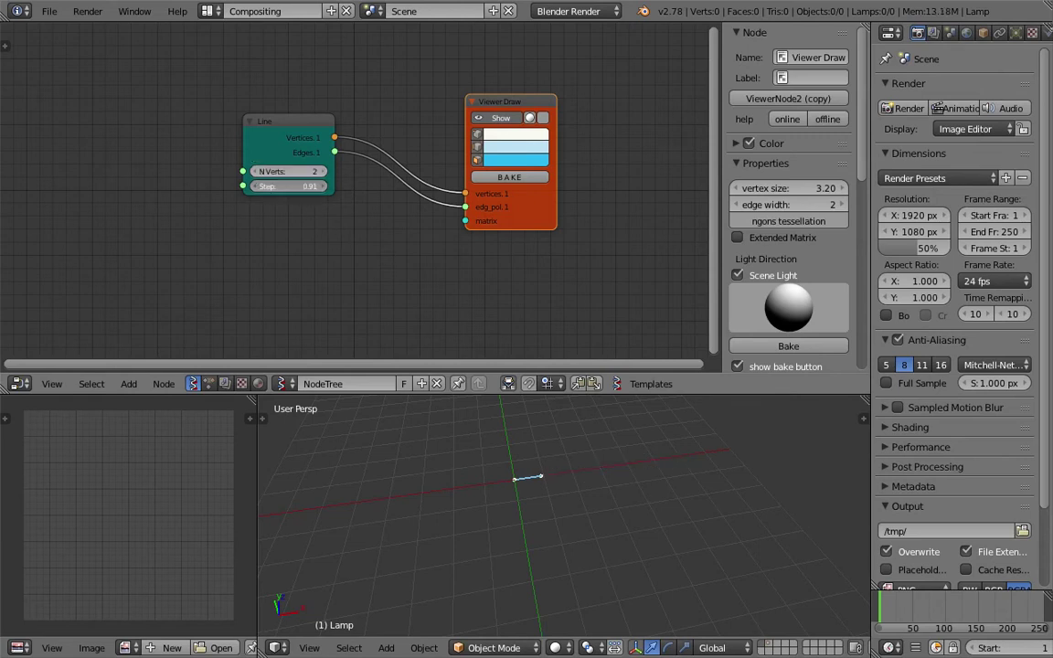
{"action": "left_click_drag", "start_coordinate": [299, 186], "coordinate": [366, 186]}
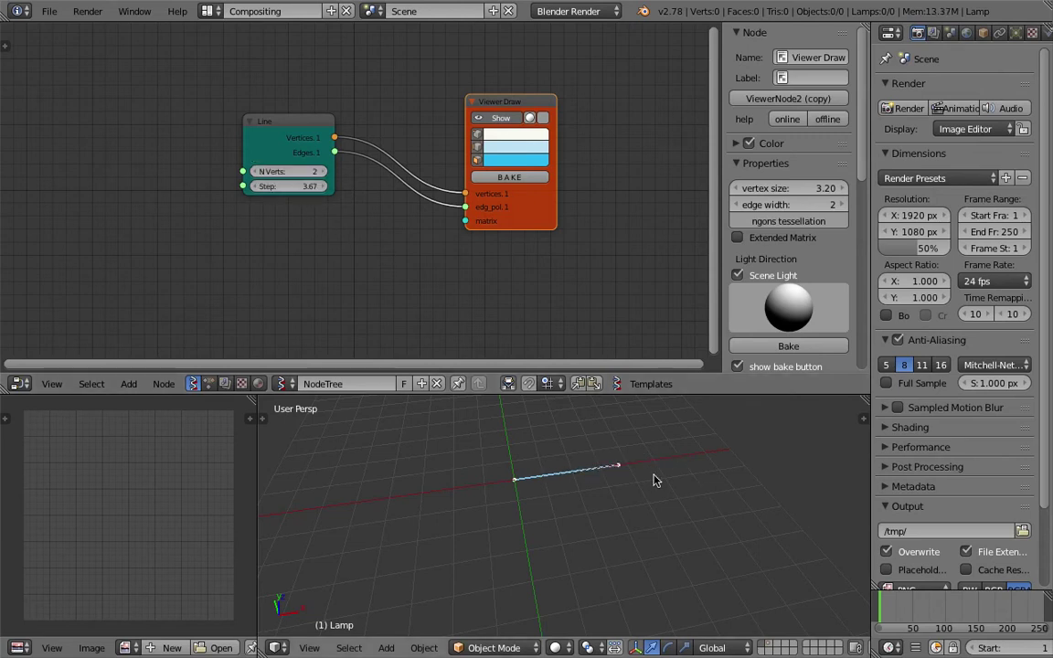
{"action": "left_click_drag", "start_coordinate": [283, 127], "coordinate": [313, 131]}
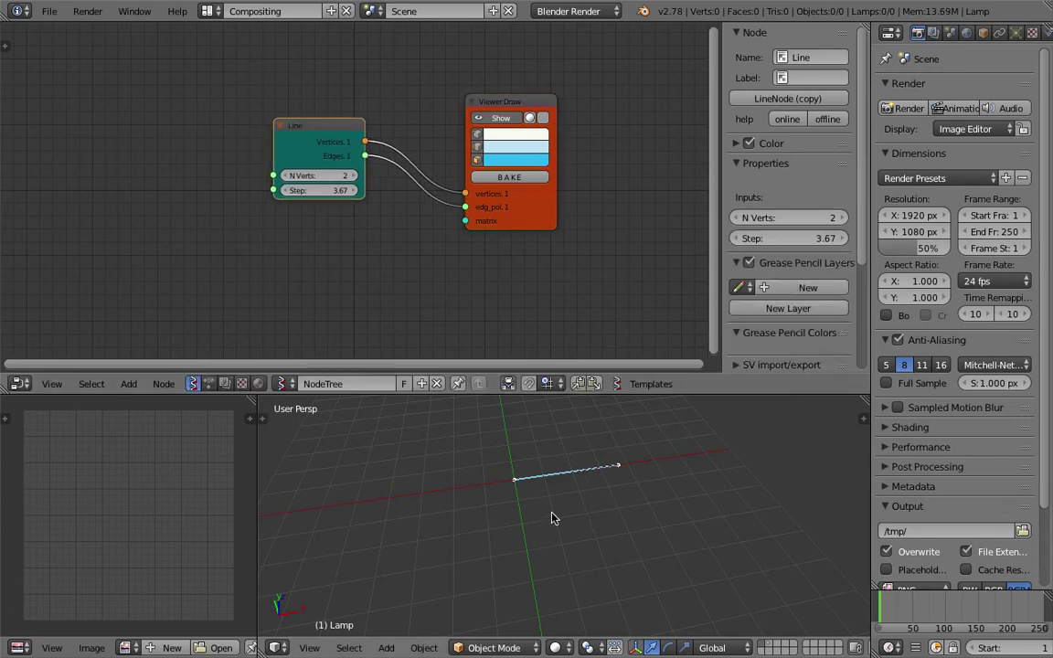
Step: Add a Matrix in node below the Line node and connect it to the Viewer Draw's matrix input
{"action": "middle_click_drag", "start_coordinate": [621, 512], "coordinate": [595, 487], "text": "shift"}
{"action": "middle_click_drag", "start_coordinate": [344, 175], "coordinate": [345, 164]}
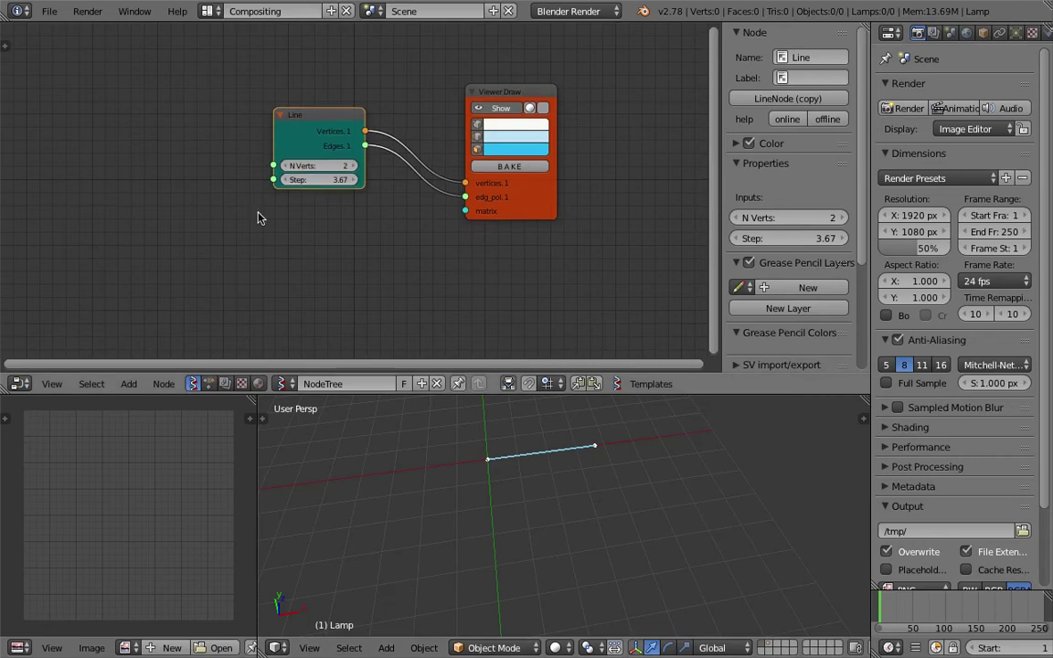
{"action": "key", "text": "shift+a"}
{"action": "left_click", "coordinate": [259, 211]}
{"action": "type", "text": "matrix in"}
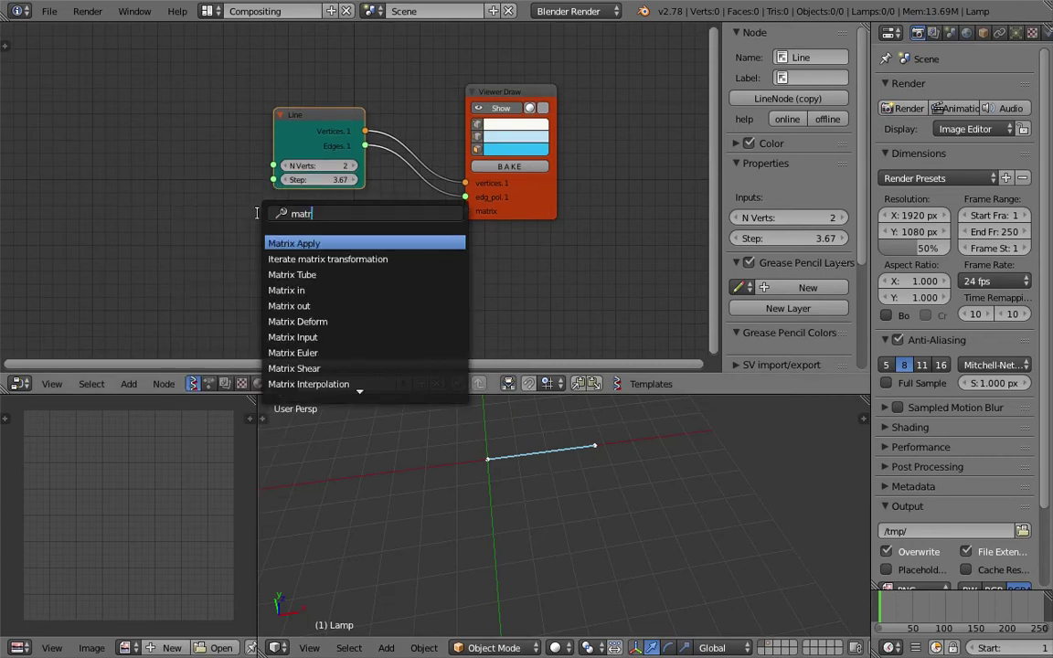
{"action": "key", "text": "Return"}
{"action": "mouse_move", "coordinate": [352, 236]}
{"action": "left_mouse_down"}
{"action": "mouse_move", "coordinate": [497, 231]}
{"action": "mouse_move", "coordinate": [467, 213]}
{"action": "left_mouse_up"}
{"action": "left_click_drag", "start_coordinate": [298, 236], "coordinate": [365, 242]}
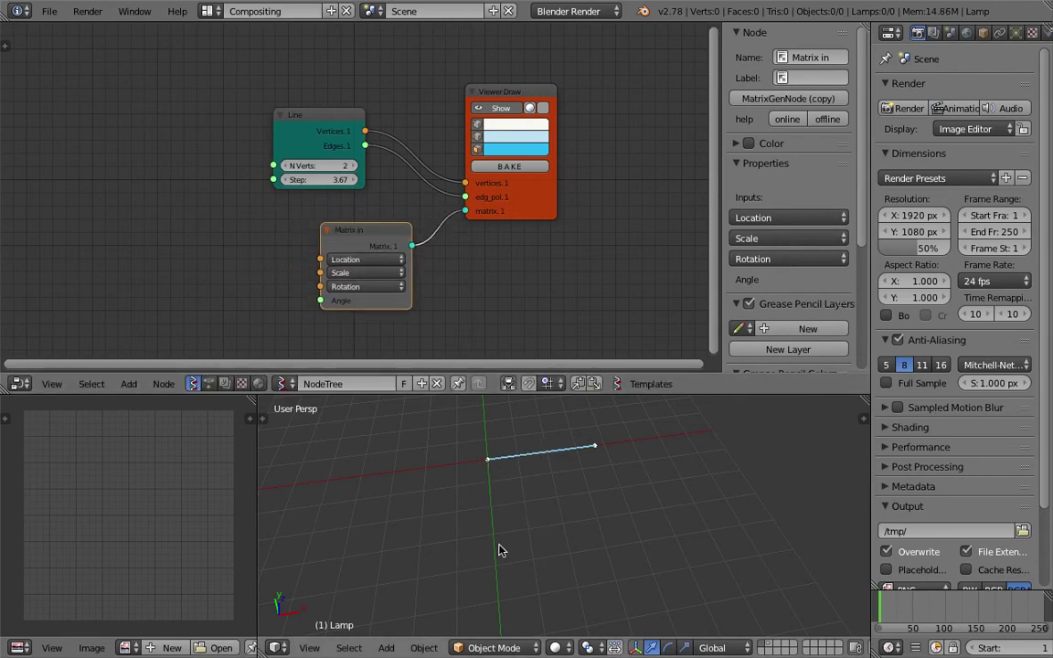
Step: Duplicate the Line node, connect the copy's vertices to the Matrix in location, and set it to 4 vertices
{"action": "left_click_drag", "start_coordinate": [352, 128], "coordinate": [304, 118]}
{"action": "key", "text": "shift+d"}
{"action": "left_click", "coordinate": [245, 235]}
{"action": "left_click_drag", "start_coordinate": [245, 235], "coordinate": [320, 259]}
{"action": "left_click", "coordinate": [244, 274]}
{"action": "left_click", "coordinate": [245, 273]}
{"action": "scroll", "coordinate": [552, 471], "scroll_direction": "down", "scroll_amount": 2}
{"action": "left_click_drag", "start_coordinate": [209, 221], "coordinate": [135, 213]}
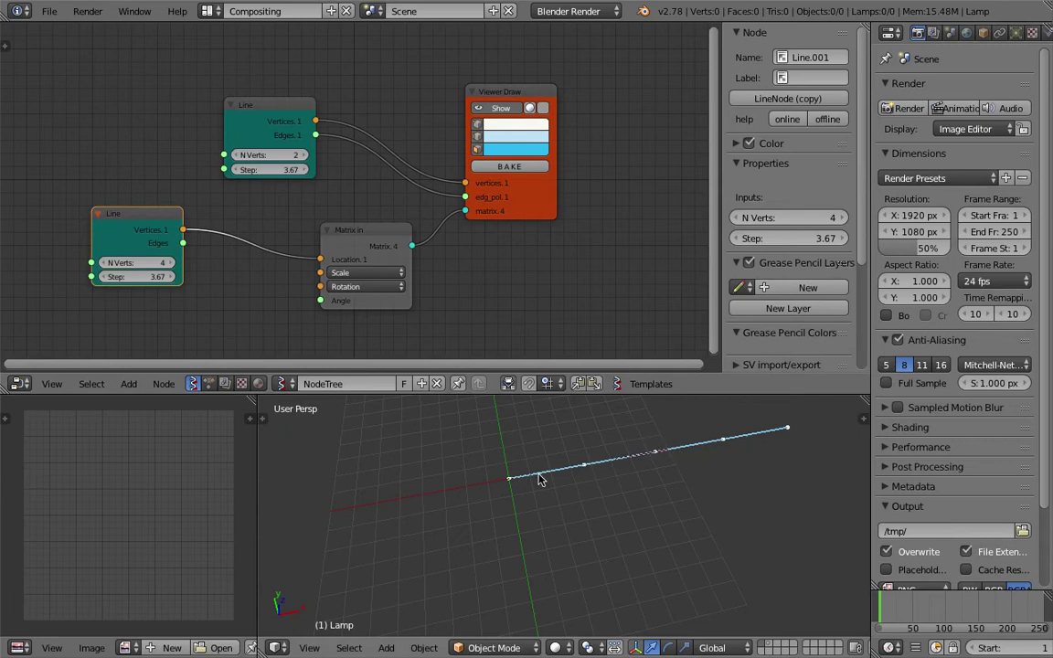
Step: Insert a Vector out node and a Vector in node between the duplicated Line node and the Matrix in node
{"action": "left_click_drag", "start_coordinate": [154, 214], "coordinate": [111, 229]}
{"action": "key", "text": "shift+a"}
{"action": "type", "text": "svec"}
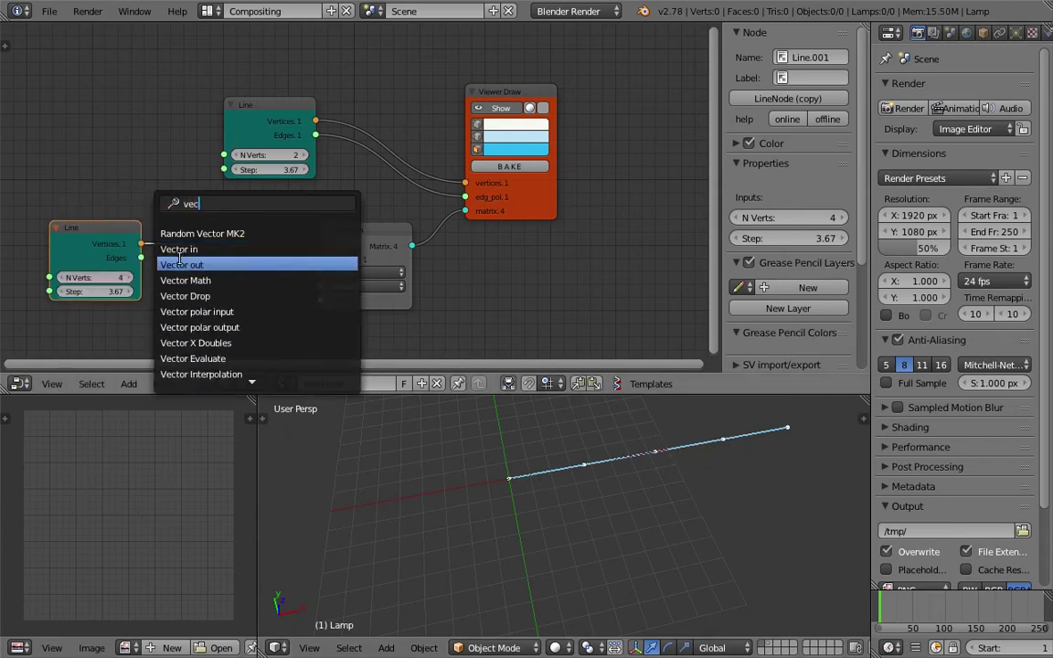
{"action": "left_click", "coordinate": [177, 264]}
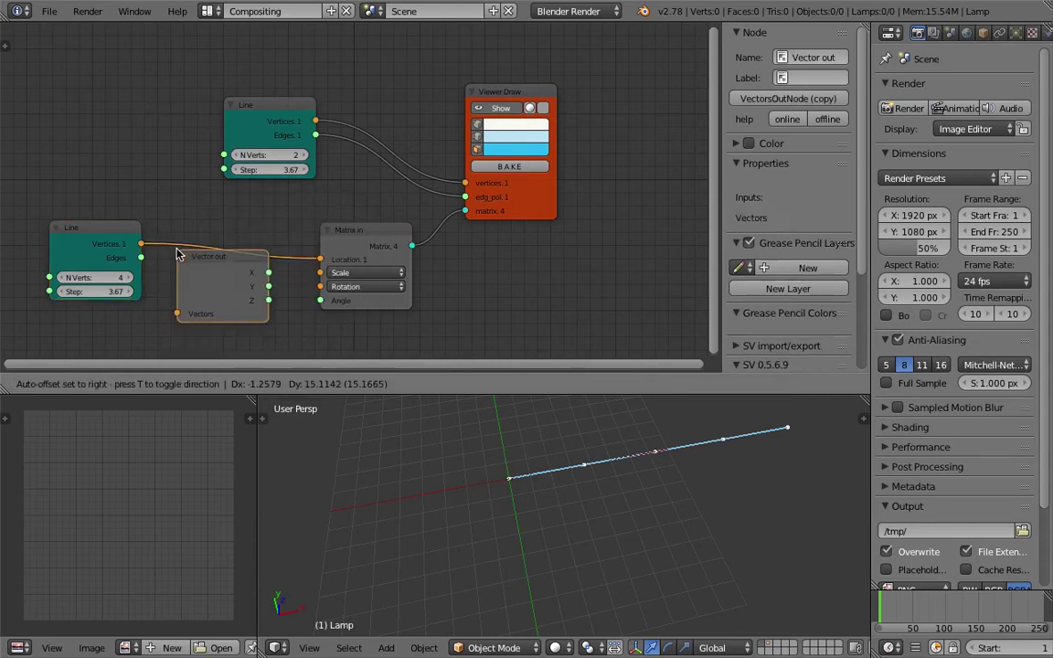
{"action": "left_click", "coordinate": [198, 247]}
{"action": "key", "text": "shift+a"}
{"action": "left_click", "coordinate": [164, 201]}
{"action": "type", "text": "vec"}
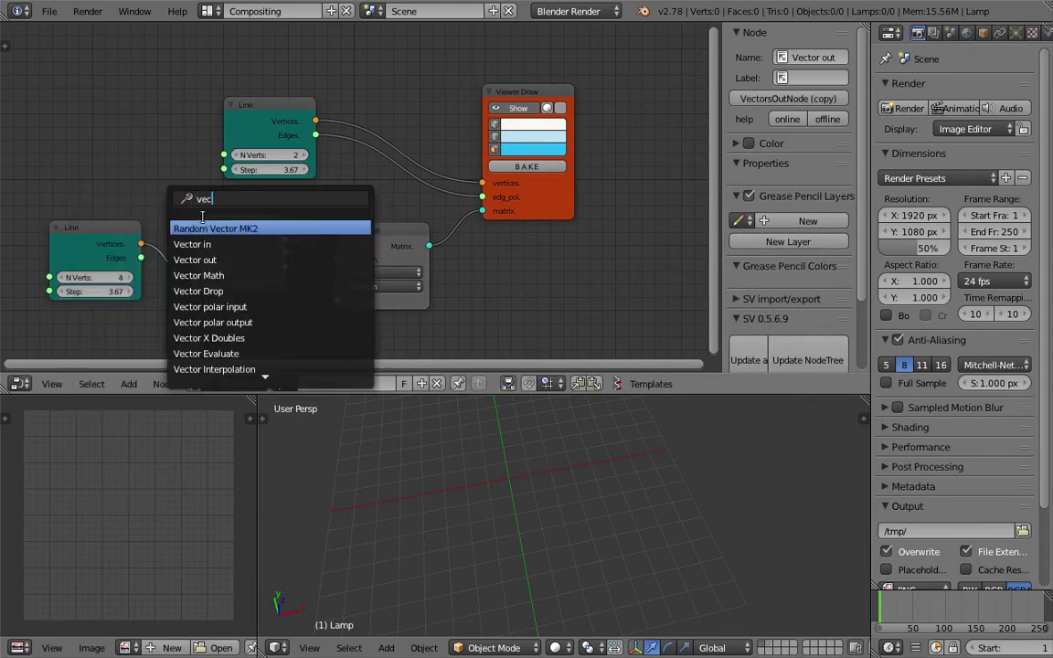
{"action": "left_click", "coordinate": [295, 237]}
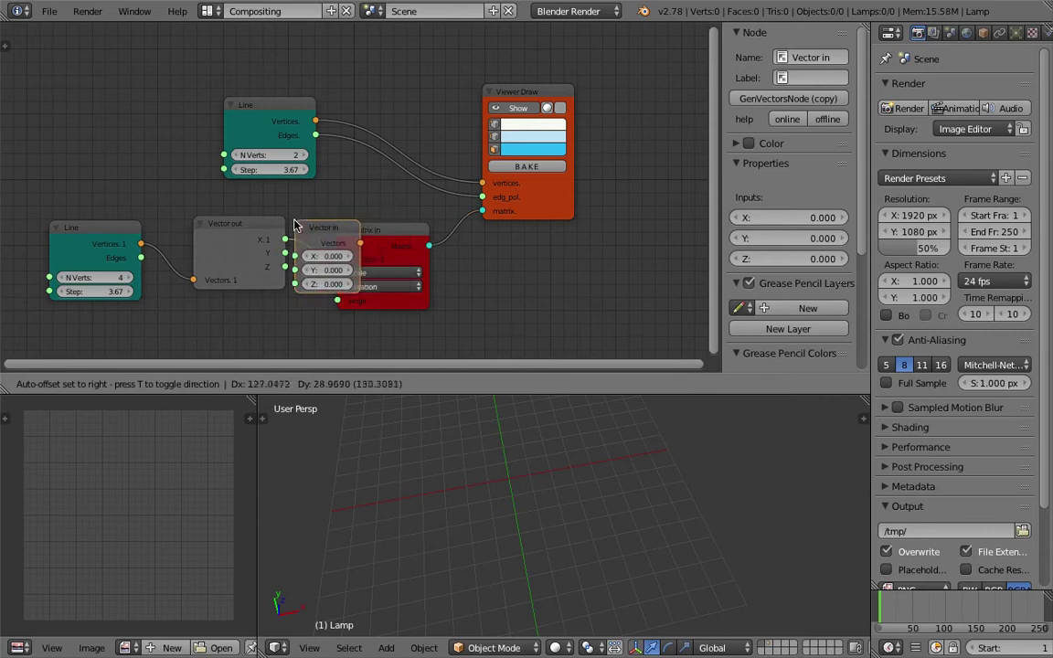
{"action": "left_click", "coordinate": [323, 236]}
Step: Connect Vector out's X output to Vector in's Y input only, removing the links to its X and Z inputs
{"action": "left_click_drag", "start_coordinate": [285, 240], "coordinate": [338, 283]}
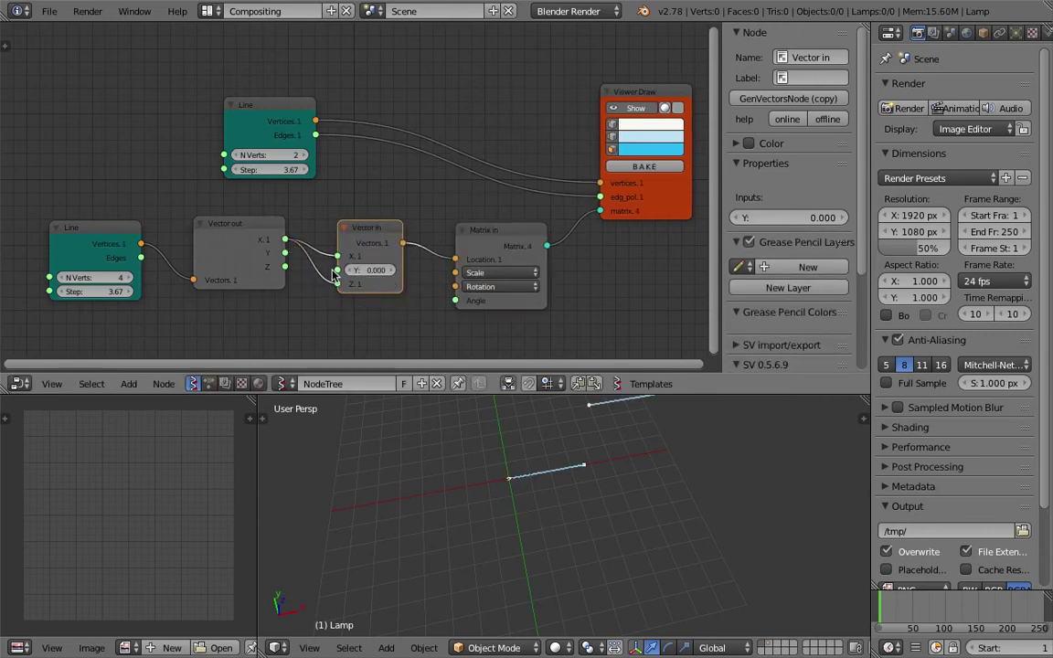
{"action": "left_click_drag", "start_coordinate": [332, 263], "coordinate": [333, 242], "text": "ctrl"}
{"action": "mouse_move", "coordinate": [518, 490]}
{"action": "middle_mouse_down", "text": "shift"}
{"action": "mouse_move", "coordinate": [532, 483]}
{"action": "mouse_move", "coordinate": [502, 509]}
{"action": "middle_mouse_up", "text": "shift"}
{"action": "scroll", "coordinate": [522, 479], "scroll_direction": "down", "scroll_amount": 3}
{"action": "middle_click_drag", "start_coordinate": [524, 467], "coordinate": [456, 490]}
{"action": "left_click_drag", "start_coordinate": [285, 240], "coordinate": [309, 291]}
{"action": "middle_click_drag", "start_coordinate": [306, 292], "coordinate": [325, 286]}
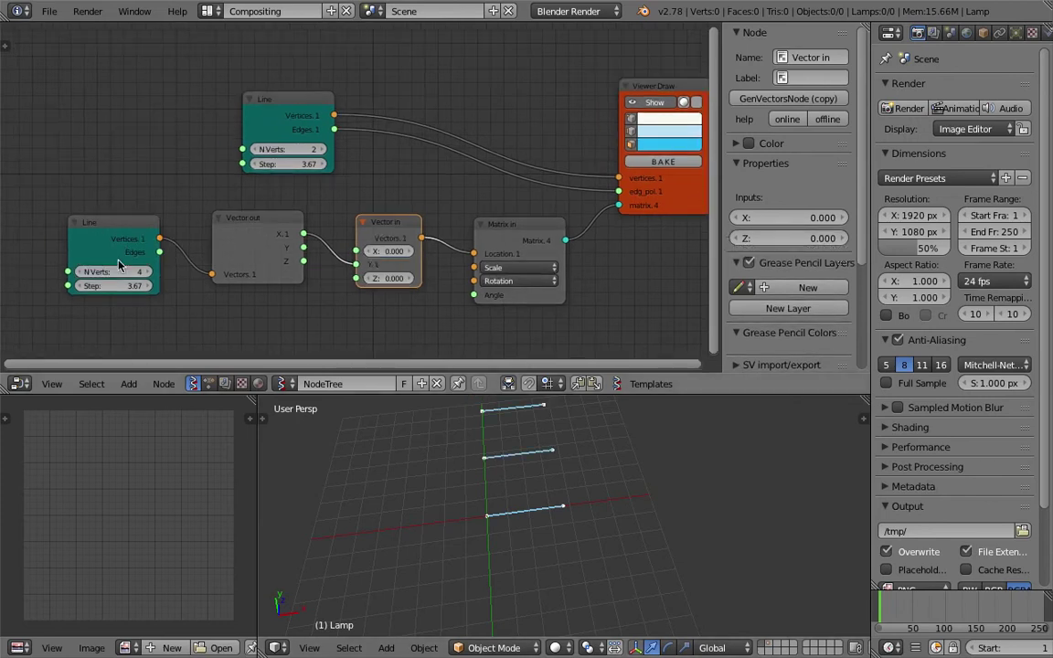
Step: Set the duplicated Line node to 9 vertices with a step of -0.80
{"action": "left_click_drag", "start_coordinate": [134, 286], "coordinate": [74, 286]}
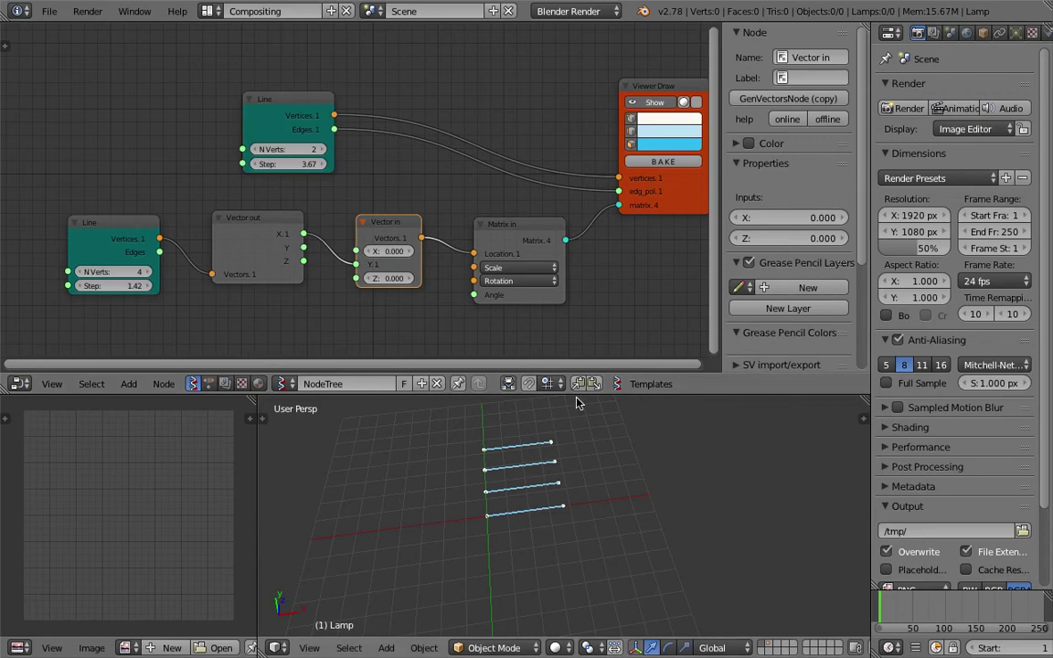
{"action": "left_click_drag", "start_coordinate": [574, 395], "coordinate": [190, 162]}
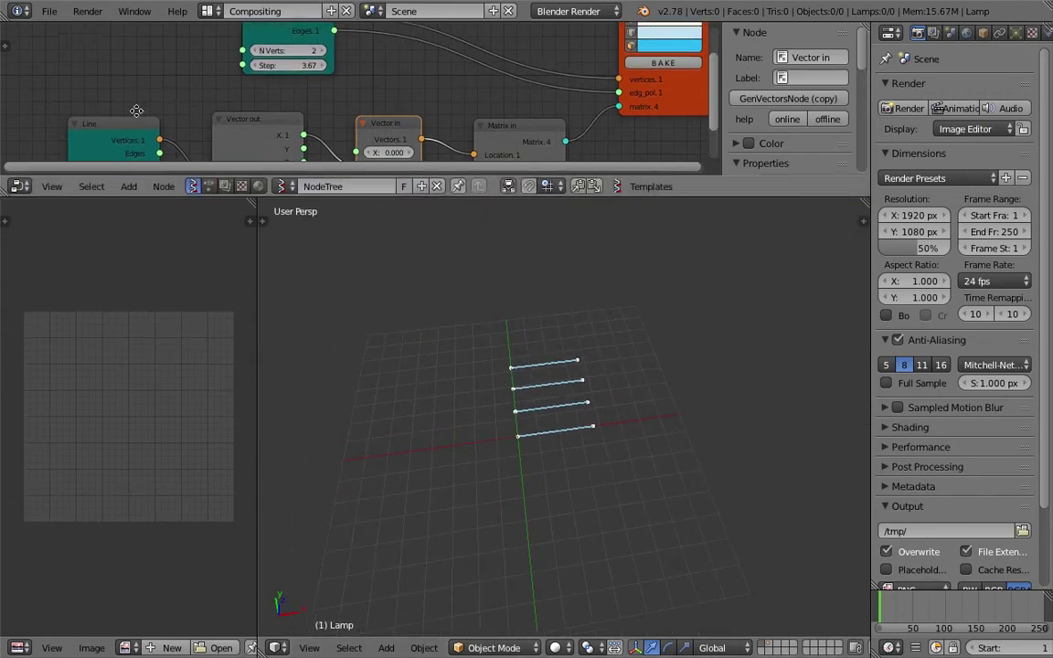
{"action": "left_click_drag", "start_coordinate": [198, 195], "coordinate": [196, 270]}
{"action": "left_click_drag", "start_coordinate": [137, 166], "coordinate": [81, 166]}
{"action": "left_click_drag", "start_coordinate": [157, 154], "coordinate": [205, 154]}
{"action": "middle_click_drag", "start_coordinate": [534, 452], "coordinate": [522, 399], "text": "shift"}
{"action": "scroll", "coordinate": [395, 177], "scroll_direction": "down", "scroll_amount": 1}
Step: Set the upper Line node to 5 vertices with a step of 1.84
{"action": "middle_click_drag", "start_coordinate": [351, 156], "coordinate": [339, 220]}
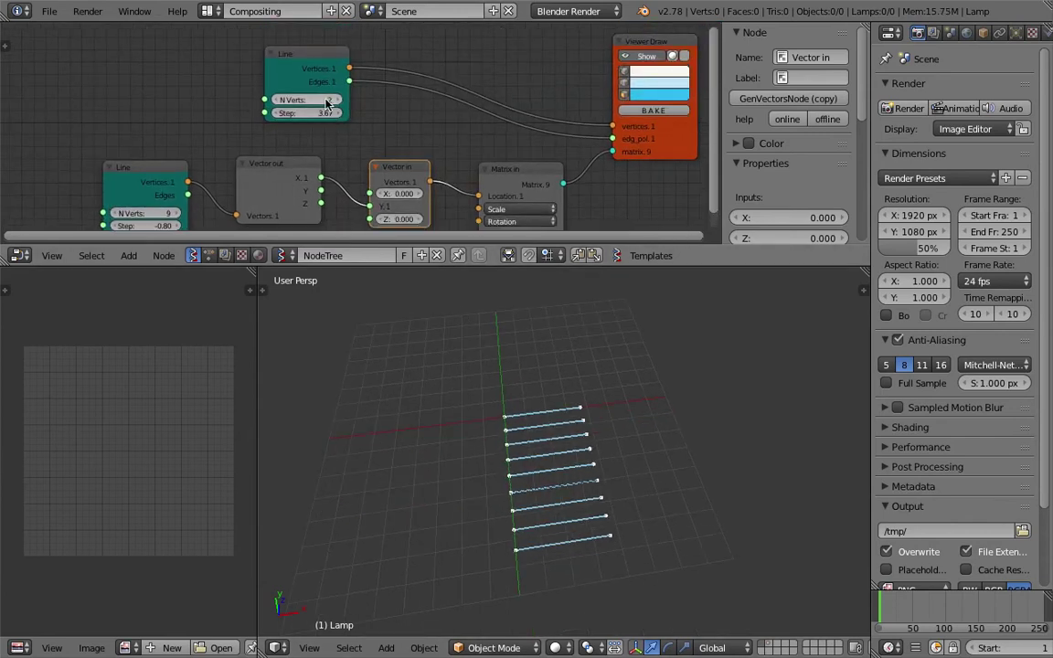
{"action": "left_click", "coordinate": [335, 100]}
{"action": "left_click", "coordinate": [335, 99]}
{"action": "left_click_drag", "start_coordinate": [332, 114], "coordinate": [286, 114]}
{"action": "left_click", "coordinate": [336, 100]}
{"action": "middle_click_drag", "start_coordinate": [604, 424], "coordinate": [587, 436]}
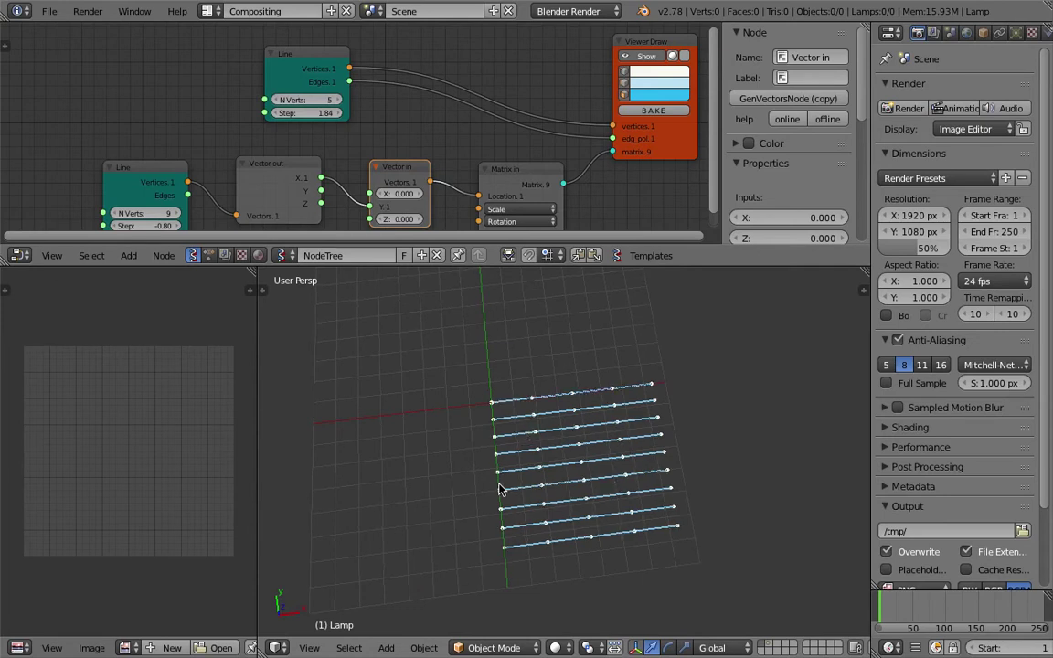
Step: Delete the duplicated Line node and the Vector out and Vector in nodes
{"action": "middle_click_drag", "start_coordinate": [545, 487], "coordinate": [545, 465]}
{"action": "scroll", "coordinate": [436, 195], "scroll_direction": "down", "scroll_amount": 2}
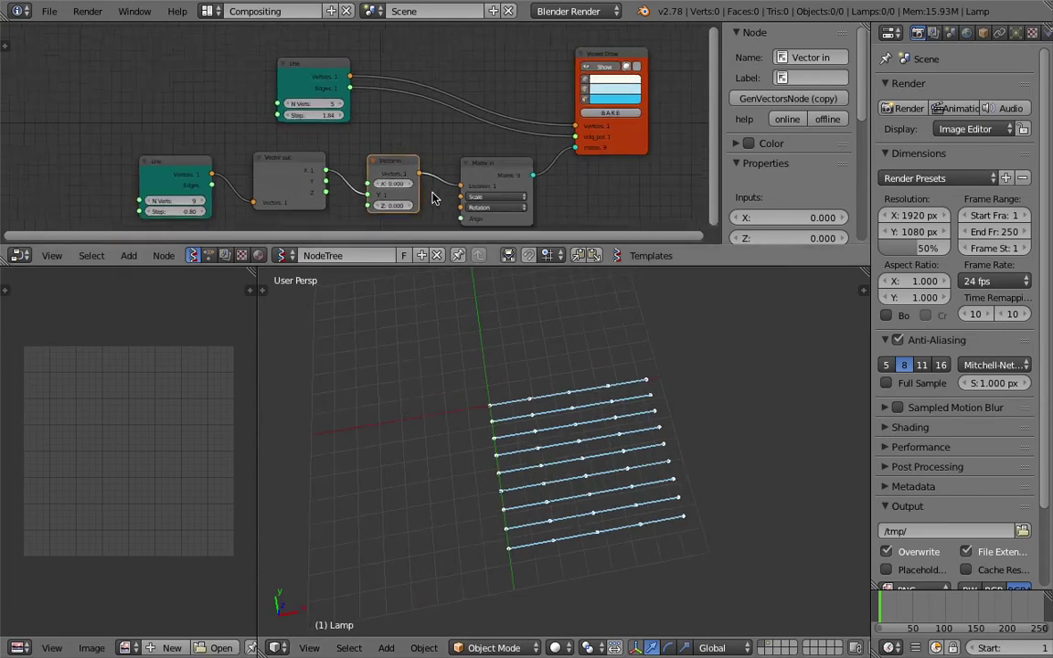
{"action": "scroll", "coordinate": [400, 160], "scroll_direction": "up", "scroll_amount": 1}
{"action": "left_click_drag", "start_coordinate": [228, 152], "coordinate": [252, 148]}
{"action": "key", "text": "x"}
{"action": "left_click", "coordinate": [299, 157]}
{"action": "key", "text": "x"}
{"action": "left_click", "coordinate": [422, 155]}
{"action": "key", "text": "x"}
Step: Add a Range Float node to the left of the Matrix in node
{"action": "key", "text": "shift+a"}
{"action": "left_click", "coordinate": [278, 156]}
{"action": "type", "text": "float"}
{"action": "key", "text": "Down"}
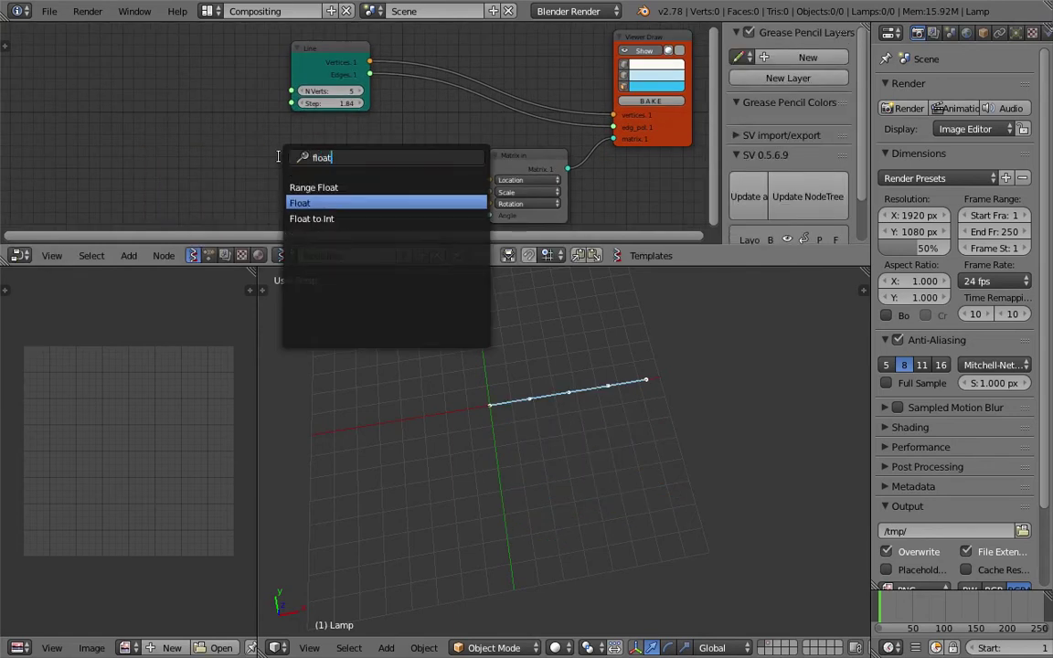
{"action": "key", "text": "Up"}
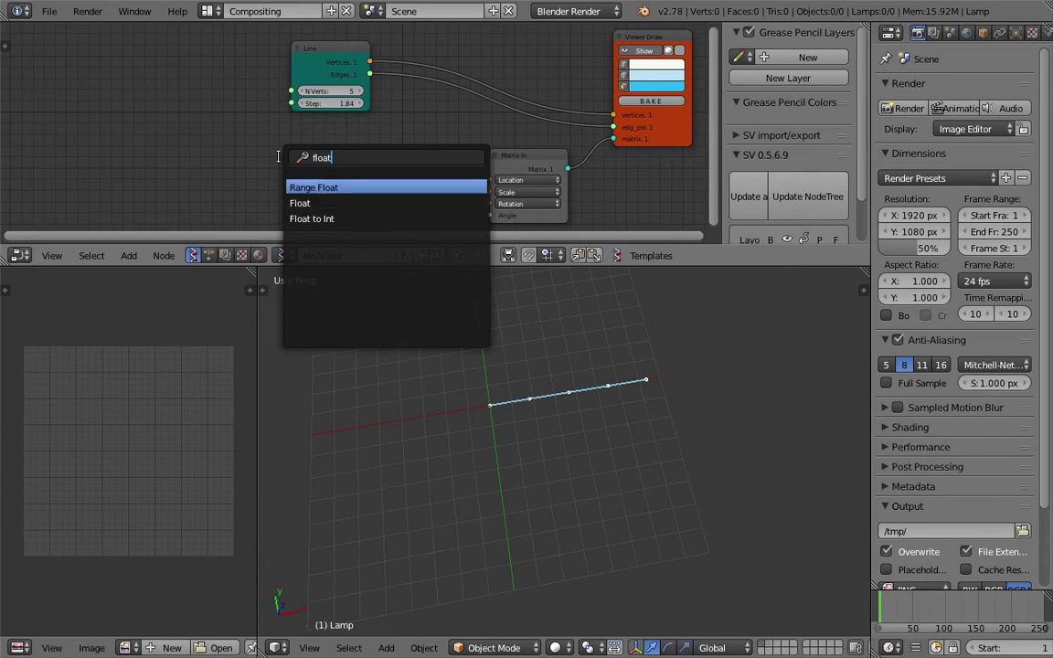
{"action": "key", "text": "Return"}
{"action": "left_click", "coordinate": [312, 145]}
{"action": "middle_click_drag", "start_coordinate": [313, 145], "coordinate": [298, 123]}
{"action": "scroll", "coordinate": [301, 124], "scroll_direction": "up", "scroll_amount": 2}
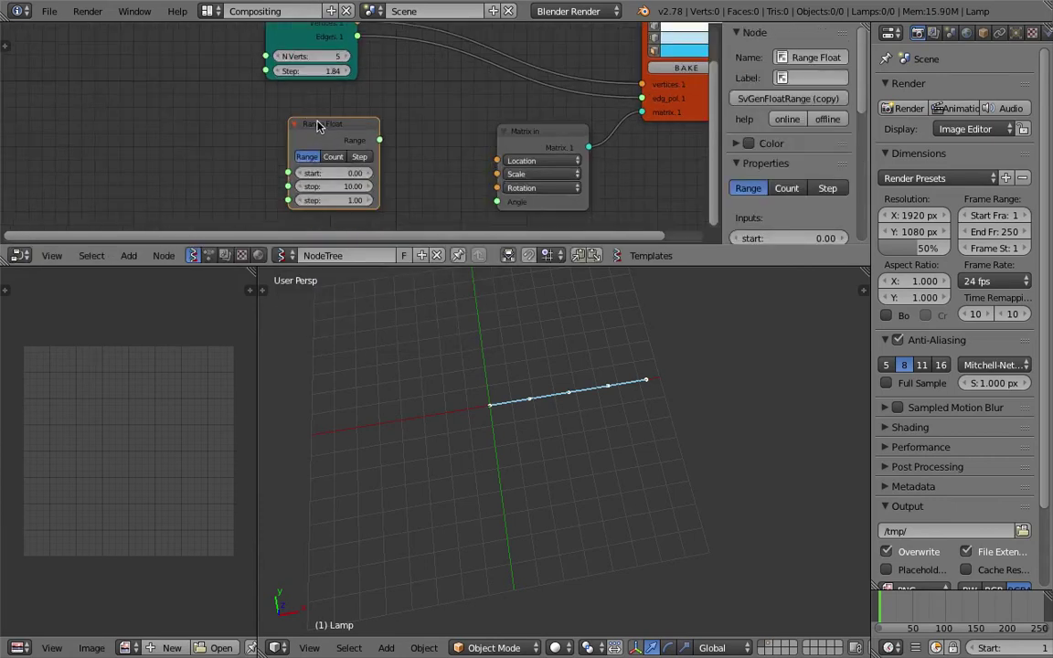
{"action": "left_click_drag", "start_coordinate": [318, 133], "coordinate": [217, 126]}
Step: Add a Vector in node feeding the Matrix in location, and connect the Range Float output to its Y input
{"action": "key", "text": "space"}
{"action": "type", "text": "vec"}
{"action": "left_click", "coordinate": [416, 181]}
{"action": "left_click", "coordinate": [375, 128]}
{"action": "left_click_drag", "start_coordinate": [448, 147], "coordinate": [496, 161]}
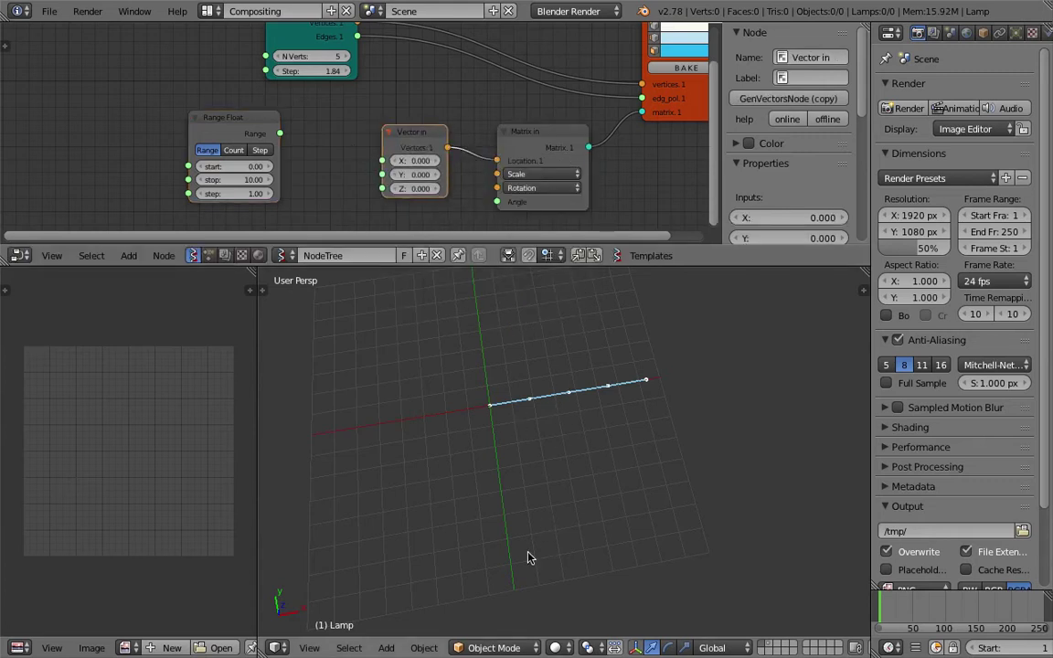
{"action": "left_click_drag", "start_coordinate": [282, 134], "coordinate": [388, 175]}
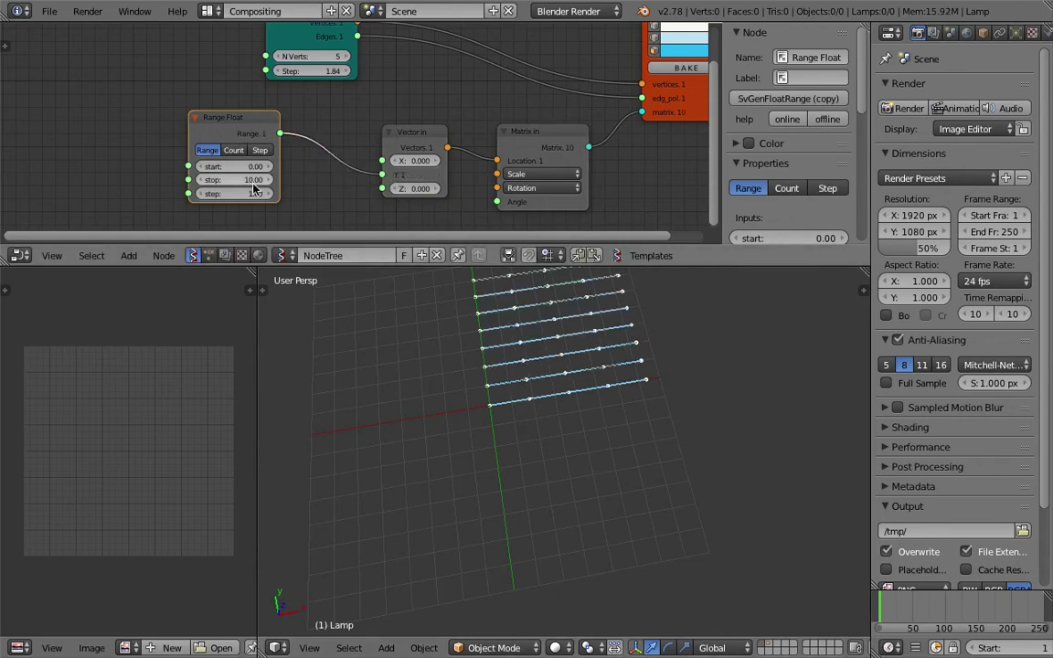
Step: Switch the Range Float node to Step mode with a step of -0.83 and a count of 12
{"action": "left_click", "coordinate": [241, 153]}
{"action": "mouse_move", "coordinate": [259, 194]}
{"action": "left_mouse_down"}
{"action": "mouse_move", "coordinate": [203, 194]}
{"action": "mouse_move", "coordinate": [240, 194]}
{"action": "left_mouse_up"}
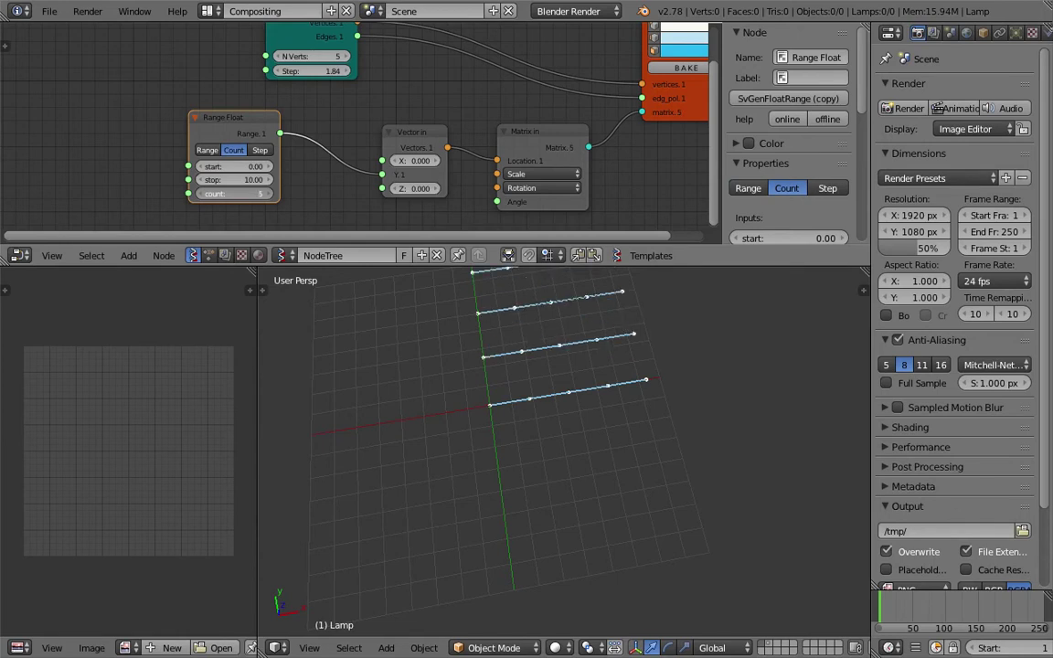
{"action": "left_click", "coordinate": [261, 149]}
{"action": "middle_click_drag", "start_coordinate": [447, 357], "coordinate": [461, 423]}
{"action": "scroll", "coordinate": [461, 423], "scroll_direction": "up", "scroll_amount": 2}
{"action": "left_click_drag", "start_coordinate": [259, 194], "coordinate": [292, 194]}
{"action": "middle_click_drag", "start_coordinate": [445, 310], "coordinate": [413, 372], "text": "shift"}
{"action": "left_click_drag", "start_coordinate": [262, 180], "coordinate": [215, 180]}
{"action": "scroll", "coordinate": [494, 324], "scroll_direction": "down", "scroll_amount": 3}
{"action": "middle_click_drag", "start_coordinate": [507, 457], "coordinate": [538, 408], "text": "shift"}
{"action": "left_click_drag", "start_coordinate": [261, 194], "coordinate": [297, 194]}
{"action": "middle_click_drag", "start_coordinate": [554, 460], "coordinate": [539, 417], "text": "shift"}
{"action": "middle_click_drag", "start_coordinate": [539, 417], "coordinate": [517, 416]}
{"action": "scroll", "coordinate": [512, 411], "scroll_direction": "up", "scroll_amount": 2}
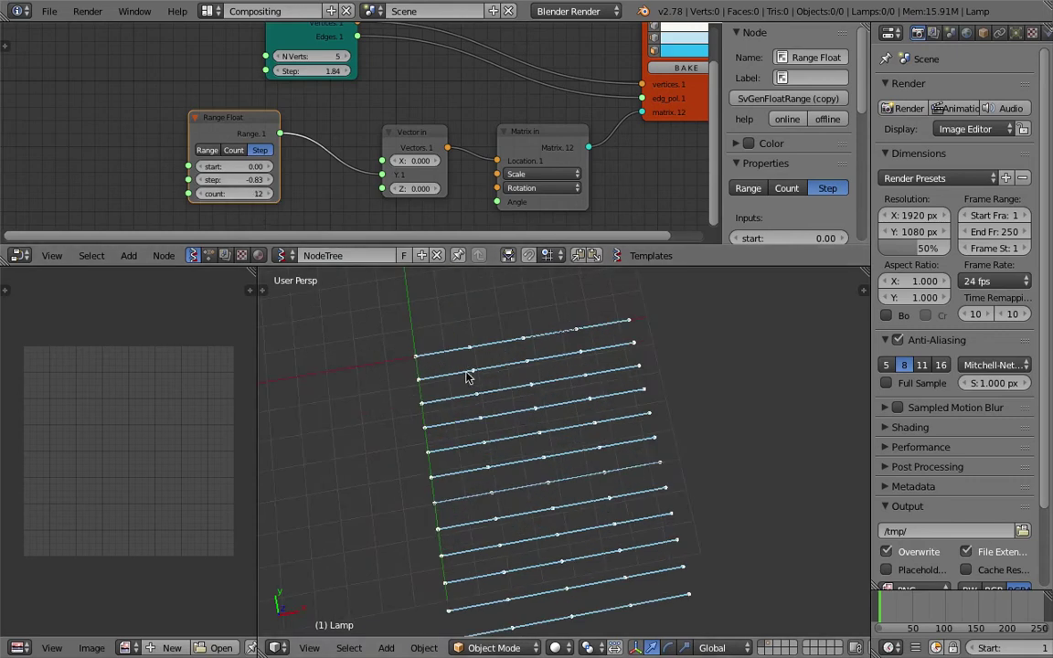
Step: Set the Line node to 6 vertices with a step of 1.72
{"action": "middle_click_drag", "start_coordinate": [282, 92], "coordinate": [282, 148]}
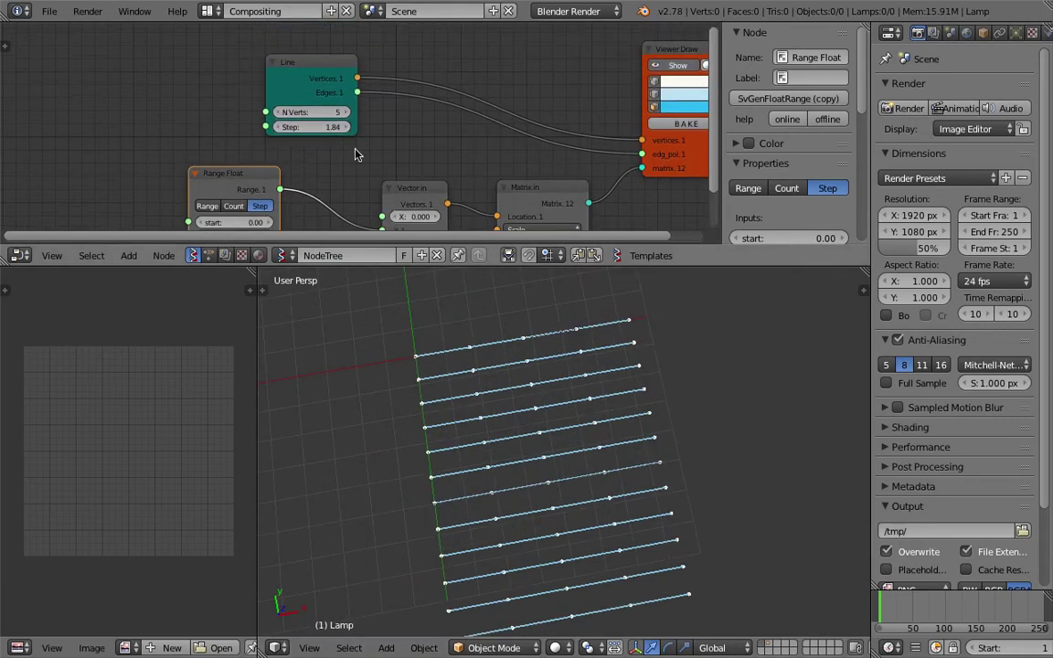
{"action": "mouse_move", "coordinate": [315, 126]}
{"action": "left_mouse_down"}
{"action": "mouse_move", "coordinate": [291, 126]}
{"action": "mouse_move", "coordinate": [320, 112]}
{"action": "left_mouse_up"}
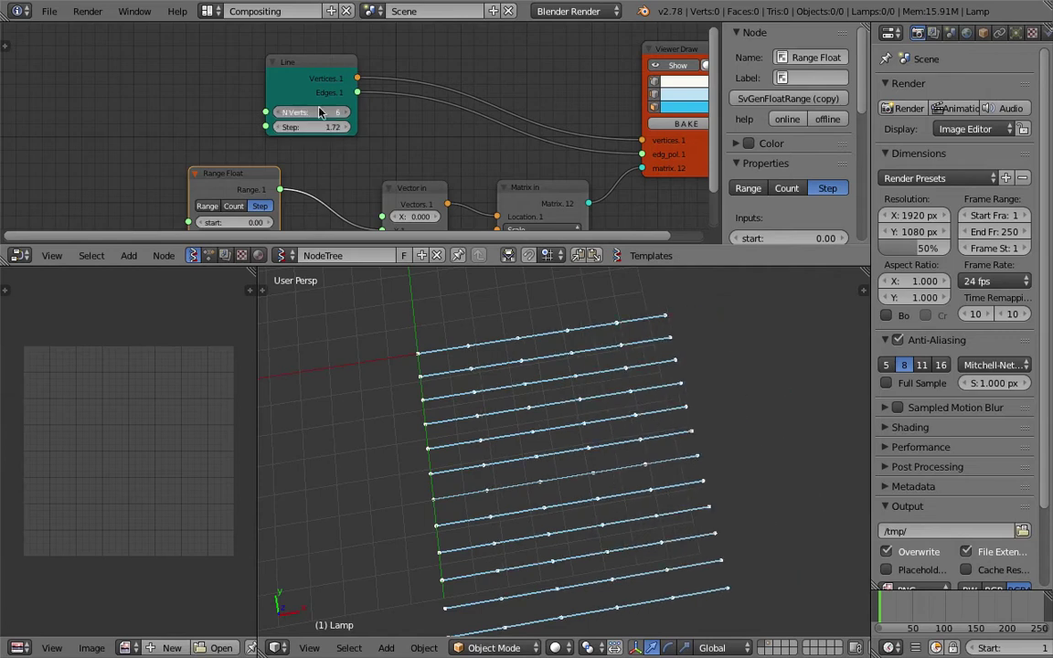
Step: Delete the Line, Range Float, Vector in and Matrix in nodes, leaving only the Viewer Draw node
{"action": "scroll", "coordinate": [536, 395], "scroll_direction": "down", "scroll_amount": 2}
{"action": "scroll", "coordinate": [435, 115], "scroll_direction": "down", "scroll_amount": 3}
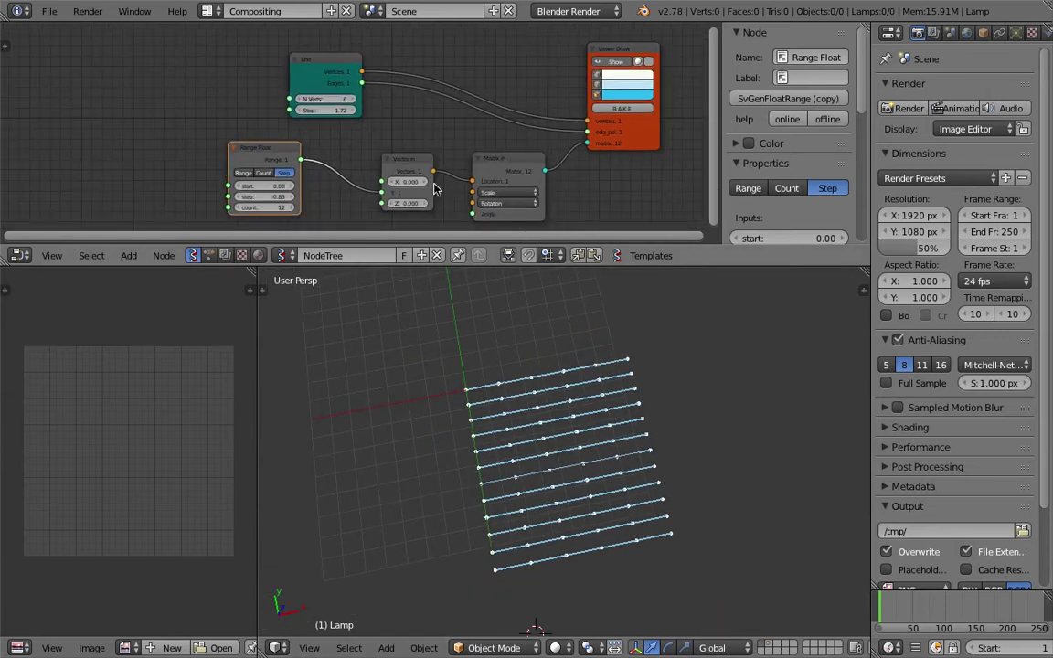
{"action": "left_click_drag", "start_coordinate": [498, 265], "coordinate": [499, 322]}
{"action": "scroll", "coordinate": [321, 82], "scroll_direction": "up", "scroll_amount": 1}
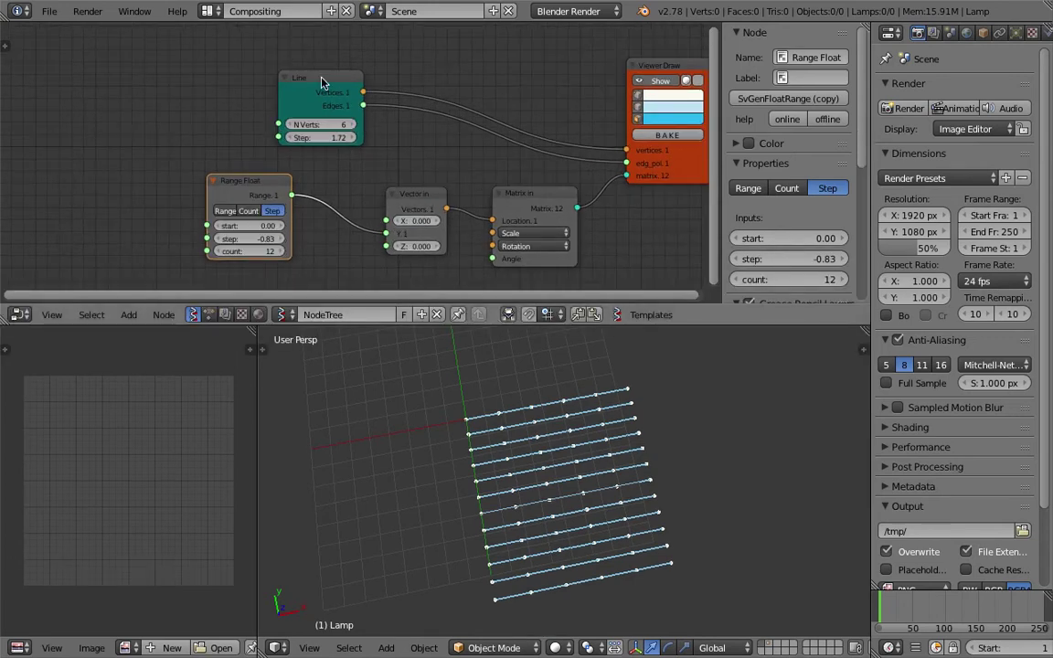
{"action": "left_click_drag", "start_coordinate": [349, 117], "coordinate": [444, 100]}
{"action": "left_click", "coordinate": [426, 198]}
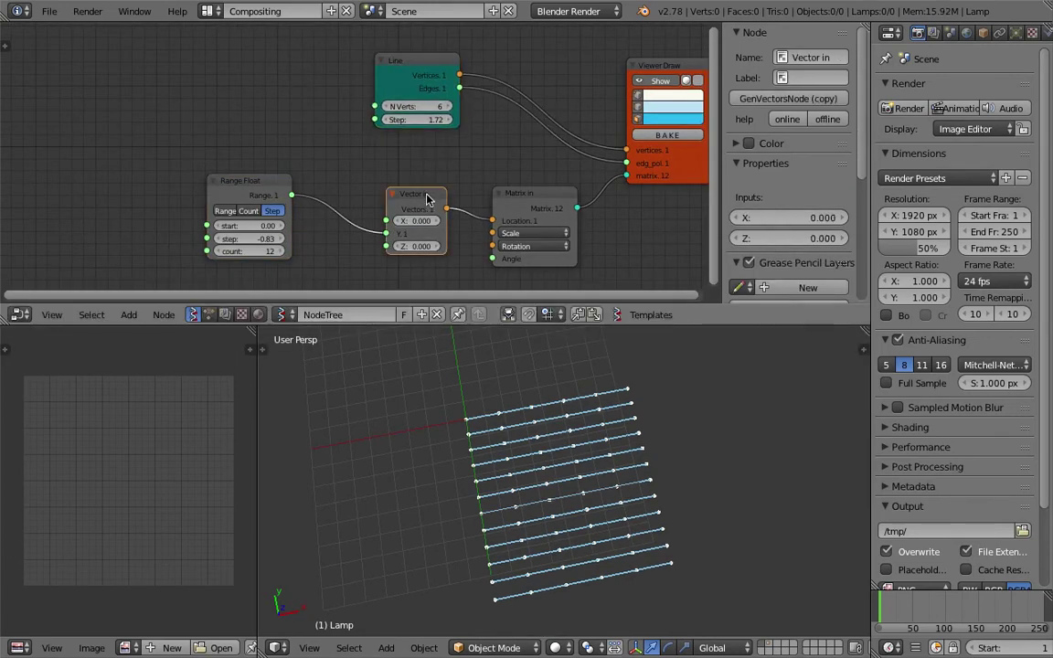
{"action": "left_click", "coordinate": [526, 203]}
{"action": "left_click", "coordinate": [416, 195]}
{"action": "left_click", "coordinate": [261, 182]}
{"action": "left_click", "coordinate": [425, 69]}
{"action": "key", "text": "x"}
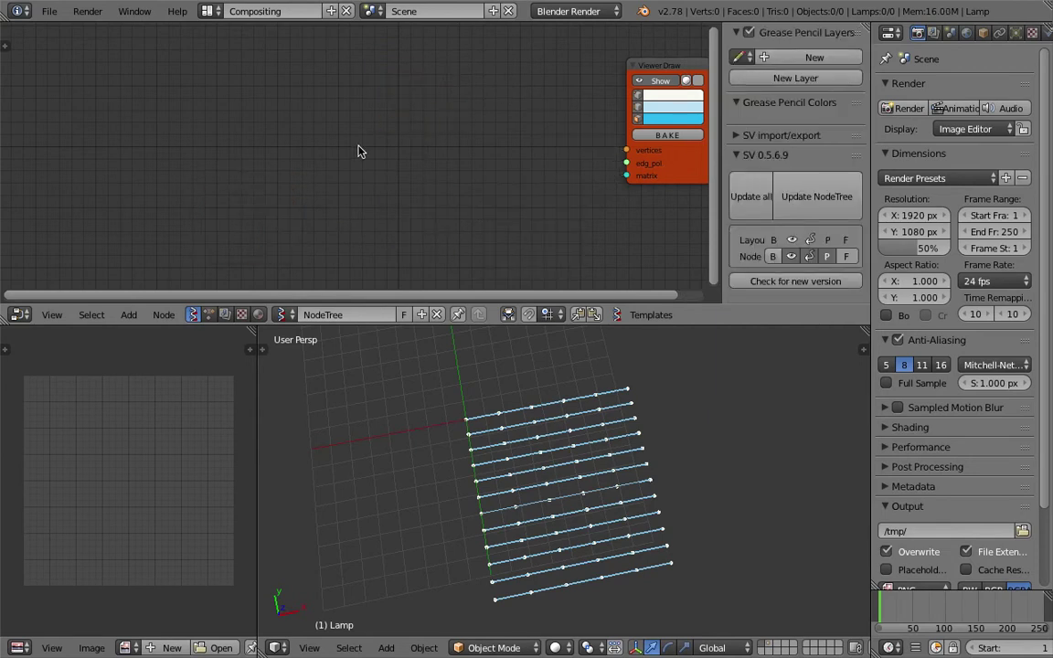
Step: Add a Plane node and connect its Vertices and Polygons outputs to the Viewer Draw's vertices and edg_pol inputs
{"action": "key", "text": "space"}
{"action": "type", "text": "plane"}
{"action": "key", "text": "Return"}
{"action": "left_click", "coordinate": [371, 146]}
{"action": "left_click_drag", "start_coordinate": [455, 163], "coordinate": [474, 165]}
{"action": "left_click_drag", "start_coordinate": [608, 152], "coordinate": [625, 150]}
{"action": "left_click_drag", "start_coordinate": [454, 189], "coordinate": [626, 164]}
{"action": "left_click_drag", "start_coordinate": [404, 158], "coordinate": [356, 132]}
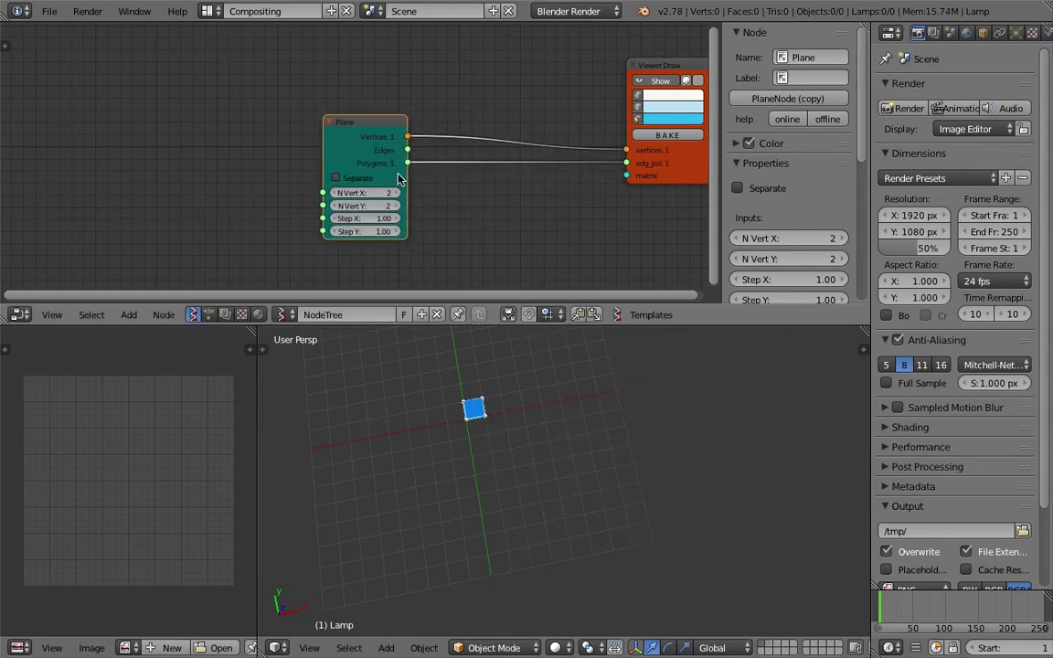
Step: Set the Plane node to 8 vertices in X and 10 vertices in Y
{"action": "left_click", "coordinate": [399, 194]}
{"action": "left_click", "coordinate": [399, 194]}
{"action": "left_click", "coordinate": [399, 193]}
{"action": "left_click", "coordinate": [398, 194]}
{"action": "left_click", "coordinate": [398, 208]}
{"action": "left_click", "coordinate": [397, 208]}
{"action": "left_click", "coordinate": [398, 207]}
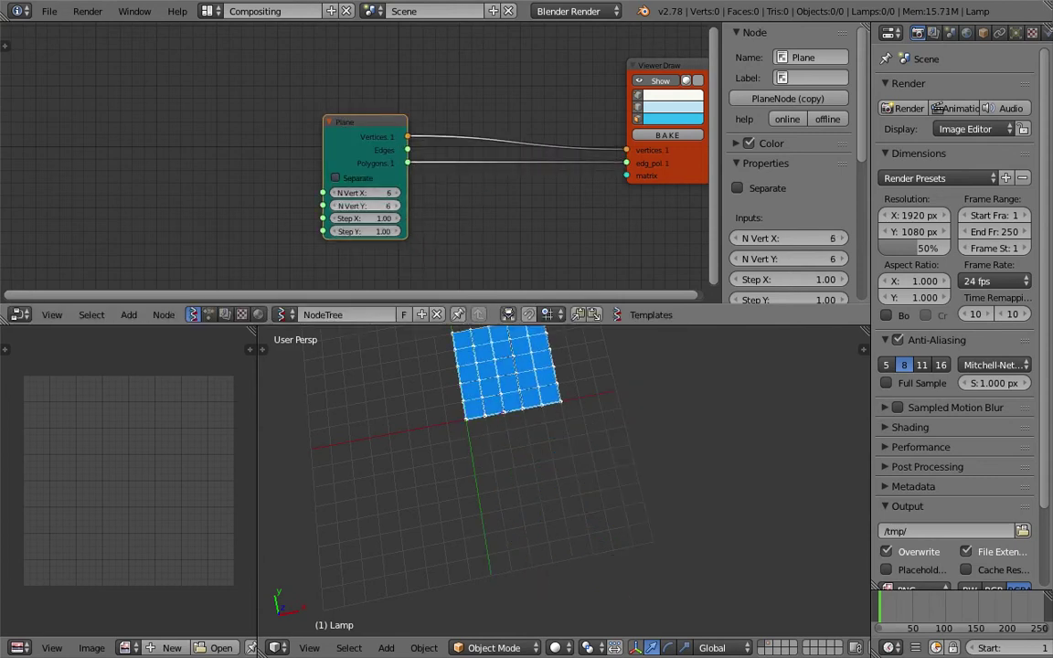
{"action": "left_click", "coordinate": [398, 207]}
{"action": "left_click", "coordinate": [398, 207]}
{"action": "left_click", "coordinate": [398, 208]}
{"action": "left_click", "coordinate": [397, 207]}
{"action": "left_click", "coordinate": [397, 208]}
{"action": "left_click", "coordinate": [397, 194]}
{"action": "left_click", "coordinate": [397, 194]}
Step: Connect the Plane's Edges output to the Viewer Draw's edg_pol input and move the Plane node farther from the viewer
{"action": "middle_click_drag", "start_coordinate": [567, 466], "coordinate": [524, 519], "text": "shift"}
{"action": "middle_click_drag", "start_coordinate": [474, 197], "coordinate": [422, 200]}
{"action": "left_click_drag", "start_coordinate": [356, 153], "coordinate": [574, 165]}
{"action": "left_click_drag", "start_coordinate": [309, 125], "coordinate": [263, 112]}
{"action": "middle_click_drag", "start_coordinate": [560, 366], "coordinate": [486, 504]}
{"action": "middle_click_drag", "start_coordinate": [470, 437], "coordinate": [517, 403]}
{"action": "key", "text": "g"}
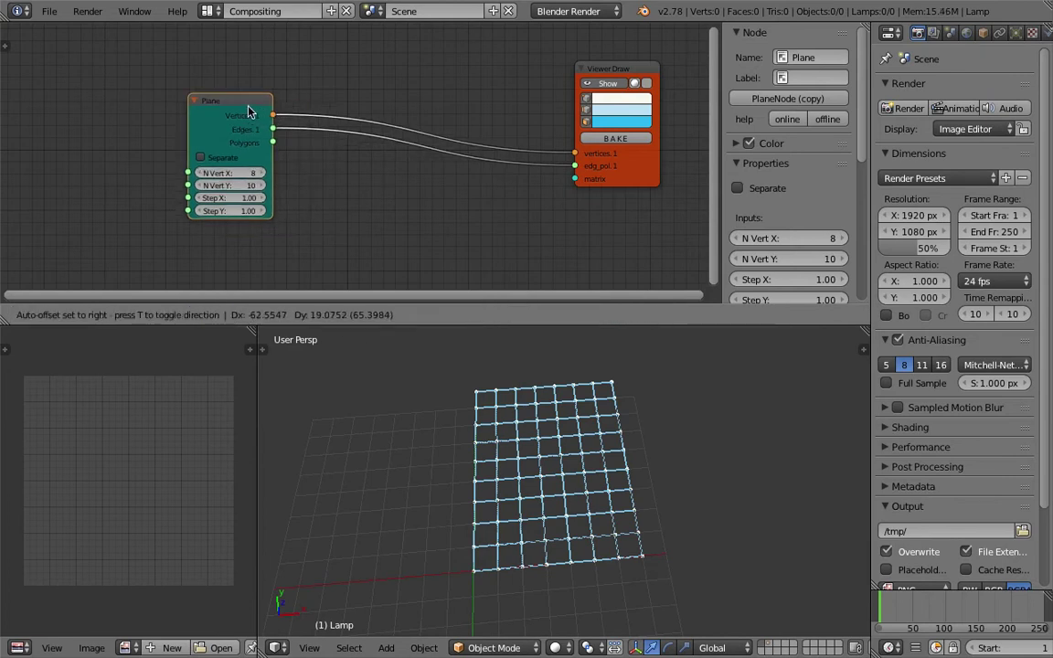
{"action": "left_click", "coordinate": [337, 125]}
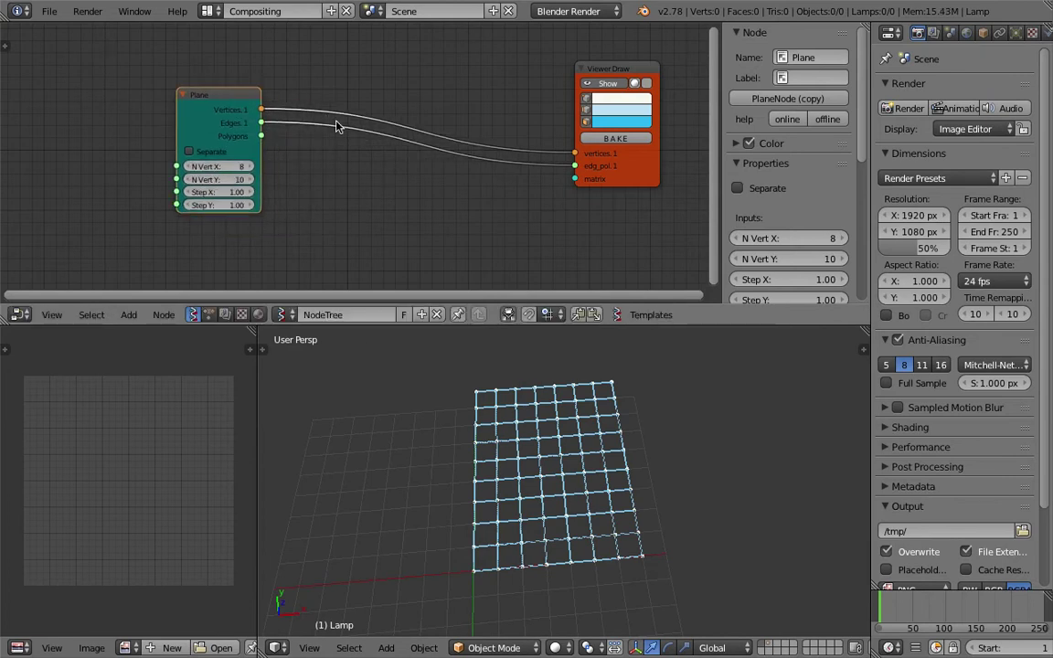
{"action": "key", "text": "g"}
{"action": "left_click", "coordinate": [261, 86]}
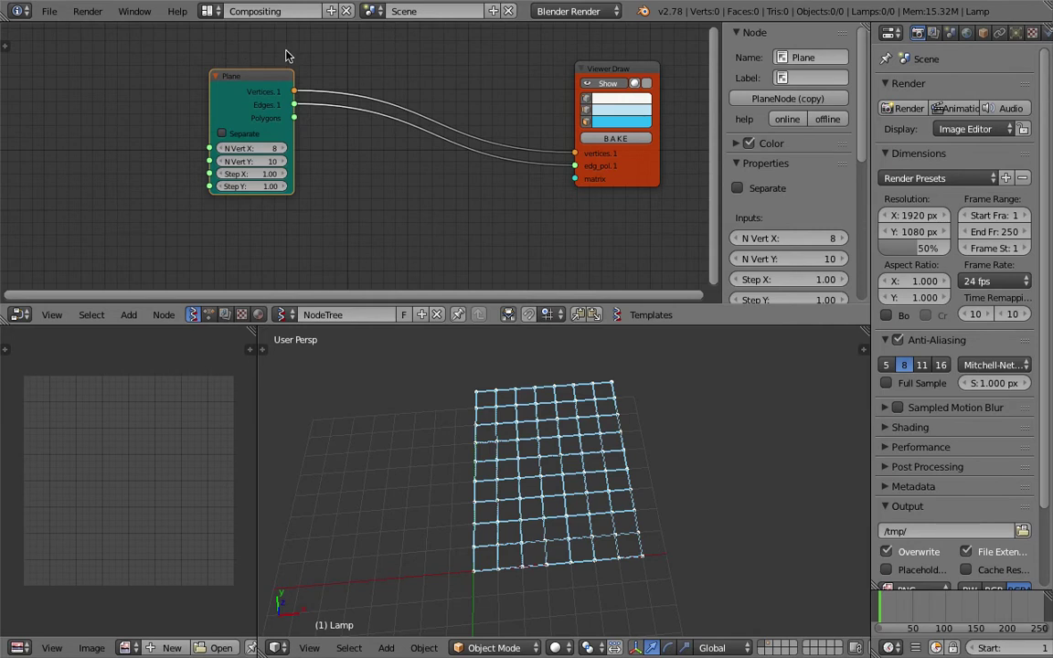
{"action": "left_click_drag", "start_coordinate": [263, 81], "coordinate": [305, 94]}
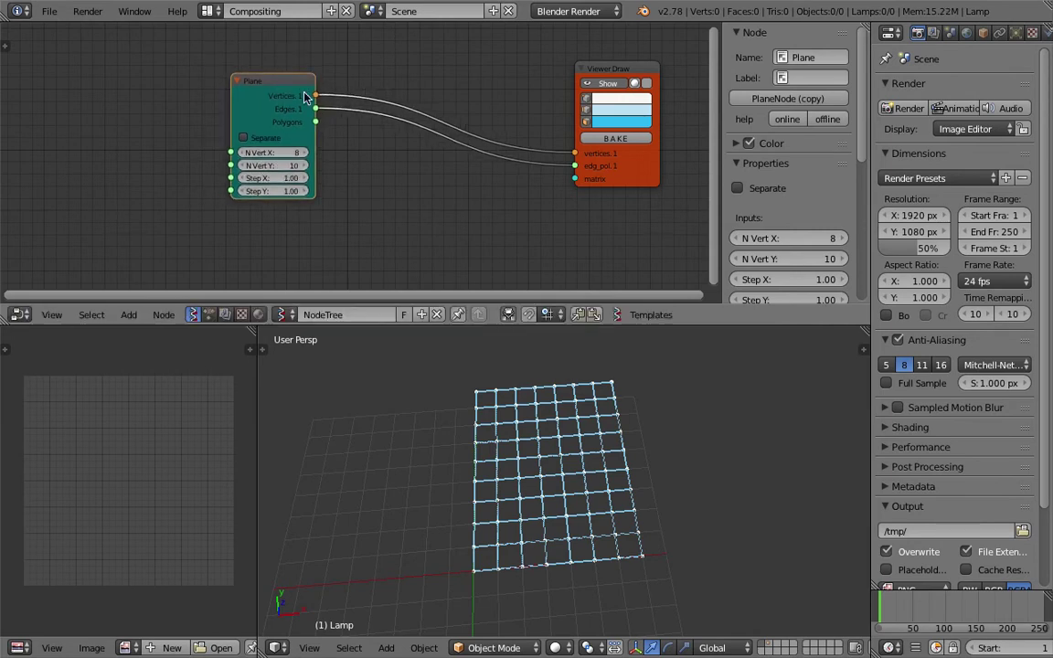
Step: Enable Separate on the Plane node and set its N Vert X to 13
{"action": "scroll", "coordinate": [255, 132], "scroll_direction": "up", "scroll_amount": 2}
{"action": "left_click", "coordinate": [233, 137]}
{"action": "middle_click_drag", "start_coordinate": [526, 449], "coordinate": [543, 513]}
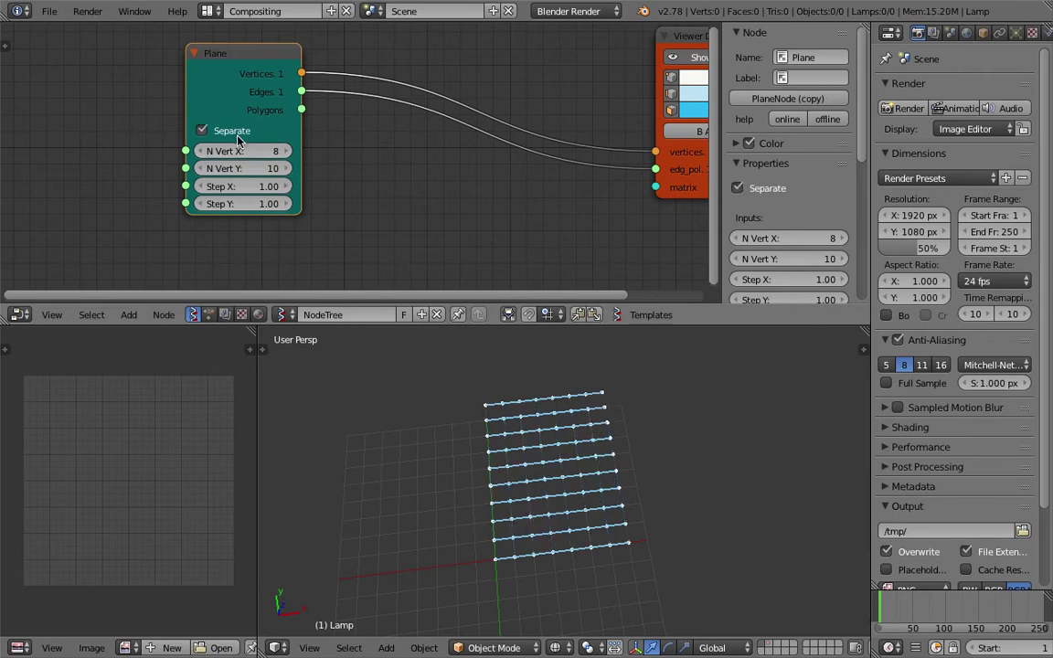
{"action": "scroll", "coordinate": [577, 497], "scroll_direction": "up", "scroll_amount": 3}
{"action": "middle_click_drag", "start_coordinate": [499, 375], "coordinate": [506, 353]}
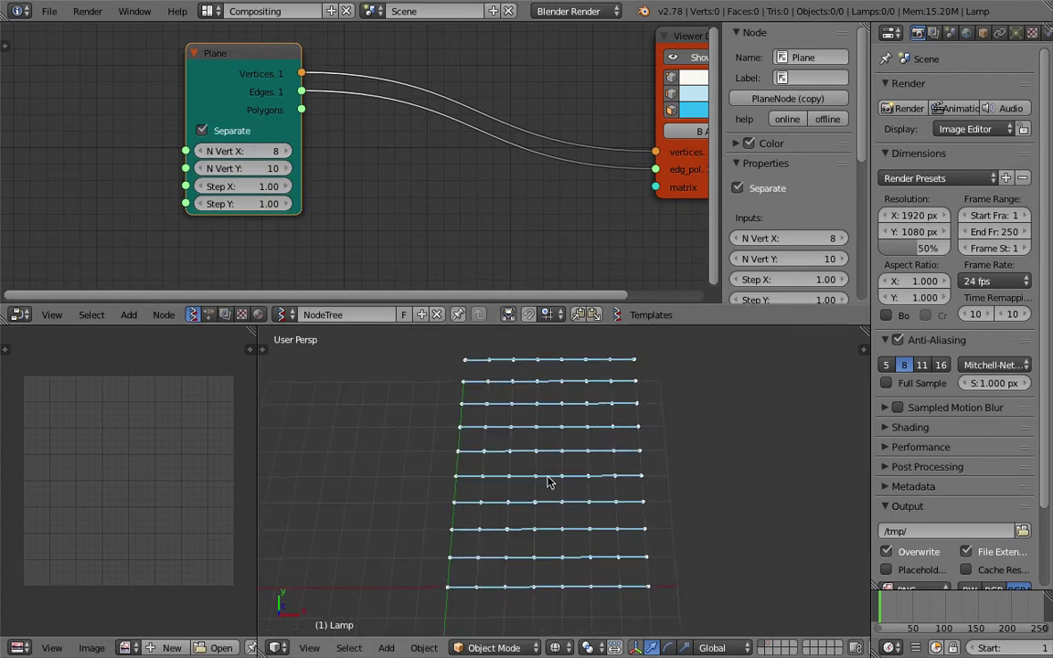
{"action": "scroll", "coordinate": [550, 480], "scroll_direction": "down", "scroll_amount": 2}
{"action": "left_click_drag", "start_coordinate": [255, 73], "coordinate": [184, 89]}
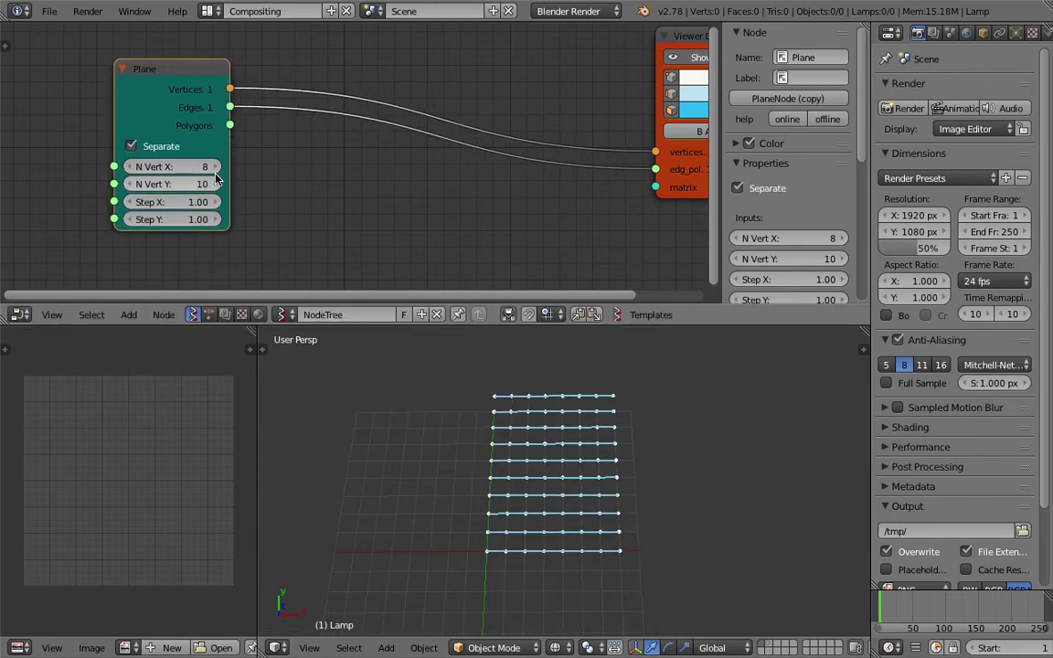
{"action": "mouse_move", "coordinate": [193, 170]}
{"action": "left_mouse_down"}
{"action": "mouse_move", "coordinate": [229, 169]}
{"action": "mouse_move", "coordinate": [212, 169]}
{"action": "left_mouse_up"}
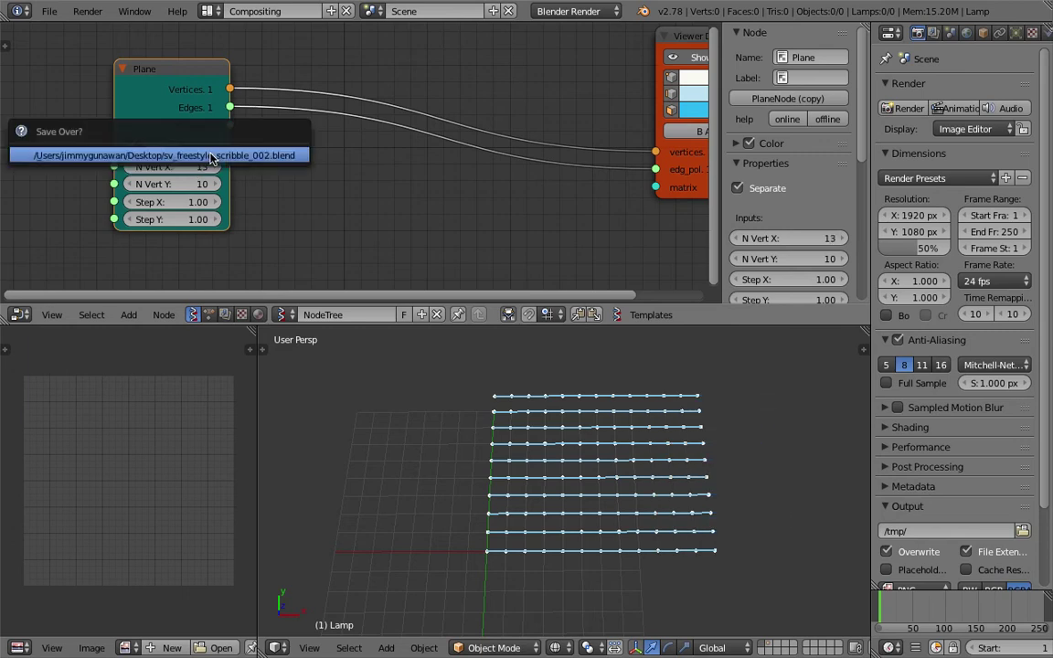
Step: Insert a UV Connection node between the Plane and Viewer Draw vertices, and connect its data output to edg_pol
{"action": "middle_click_drag", "start_coordinate": [337, 132], "coordinate": [345, 110]}
{"action": "key", "text": "shift+a"}
{"action": "left_click", "coordinate": [357, 125]}
{"action": "type", "text": "UV"}
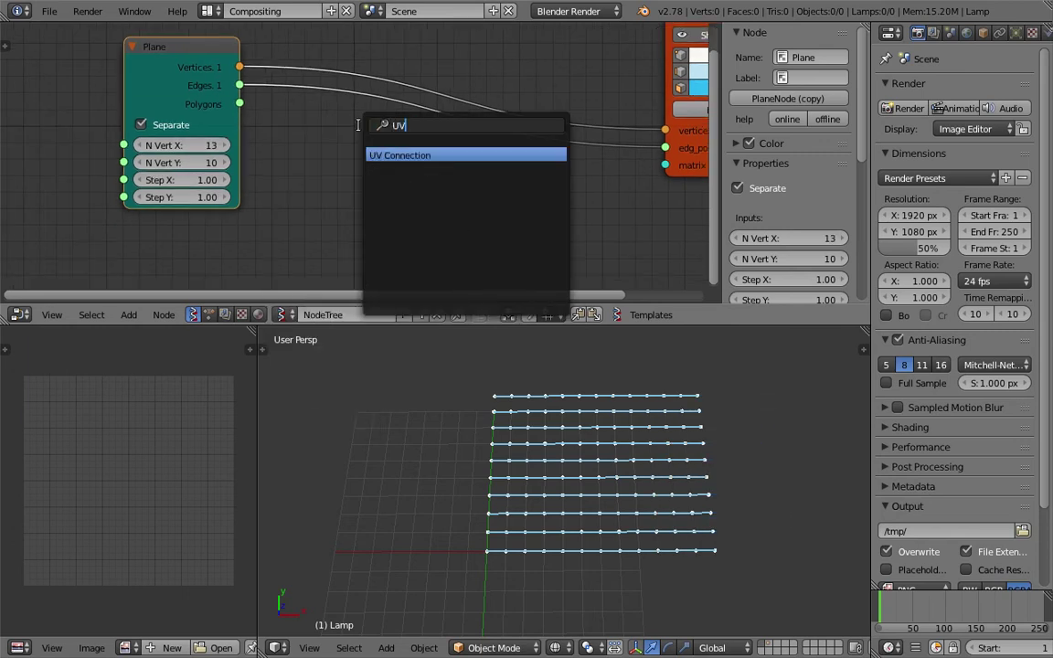
{"action": "left_click", "coordinate": [383, 153]}
{"action": "left_click", "coordinate": [360, 66]}
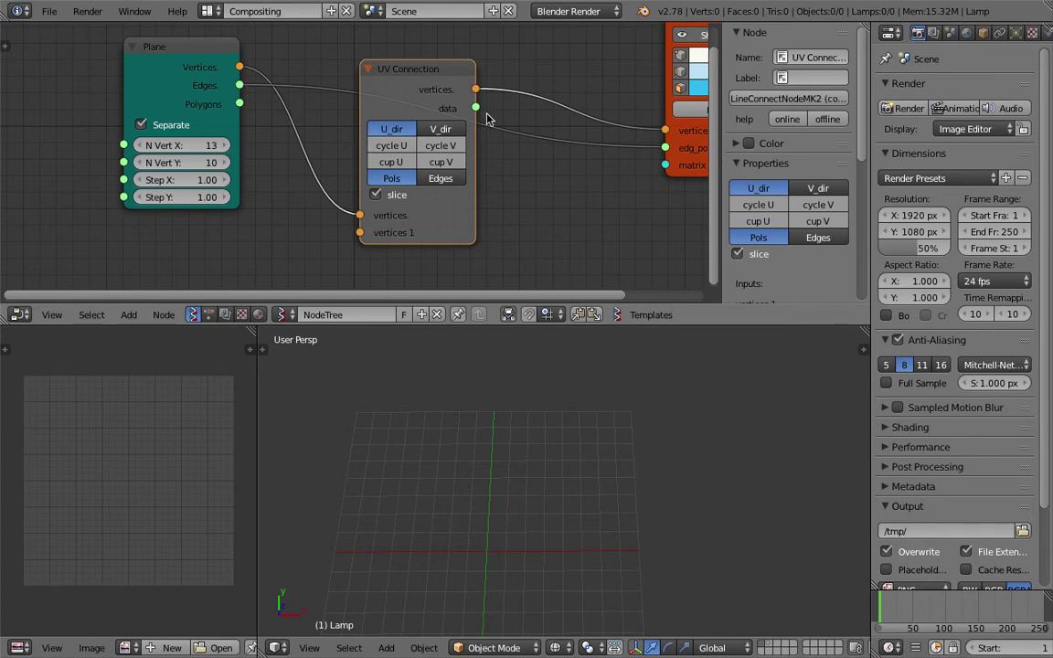
{"action": "left_click_drag", "start_coordinate": [476, 108], "coordinate": [665, 147]}
Step: Compare the V_dir and U_dir directions on the UV Connection node, ending on U_dir
{"action": "left_click", "coordinate": [421, 129]}
{"action": "left_click", "coordinate": [411, 129]}
{"action": "left_click", "coordinate": [417, 132]}
{"action": "left_click", "coordinate": [411, 129]}
{"action": "left_click", "coordinate": [422, 129]}
{"action": "middle_click_drag", "start_coordinate": [567, 425], "coordinate": [640, 465]}
{"action": "middle_click_drag", "start_coordinate": [678, 411], "coordinate": [685, 407]}
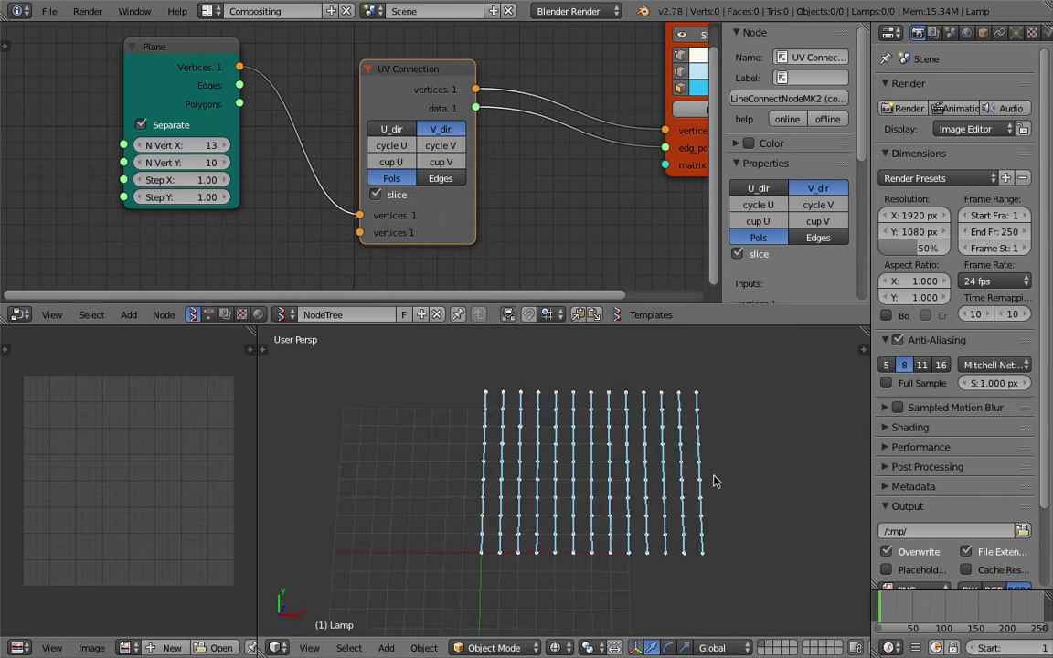
{"action": "scroll", "coordinate": [607, 410], "scroll_direction": "up", "scroll_amount": 1}
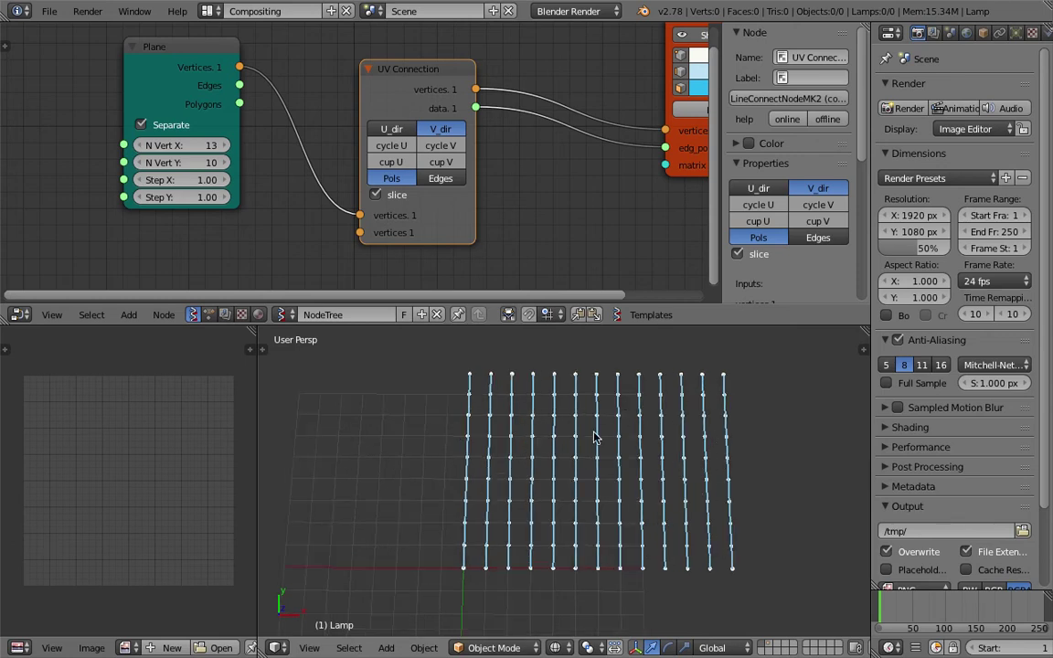
{"action": "left_click", "coordinate": [391, 130]}
{"action": "left_click", "coordinate": [391, 130]}
{"action": "left_click", "coordinate": [391, 129]}
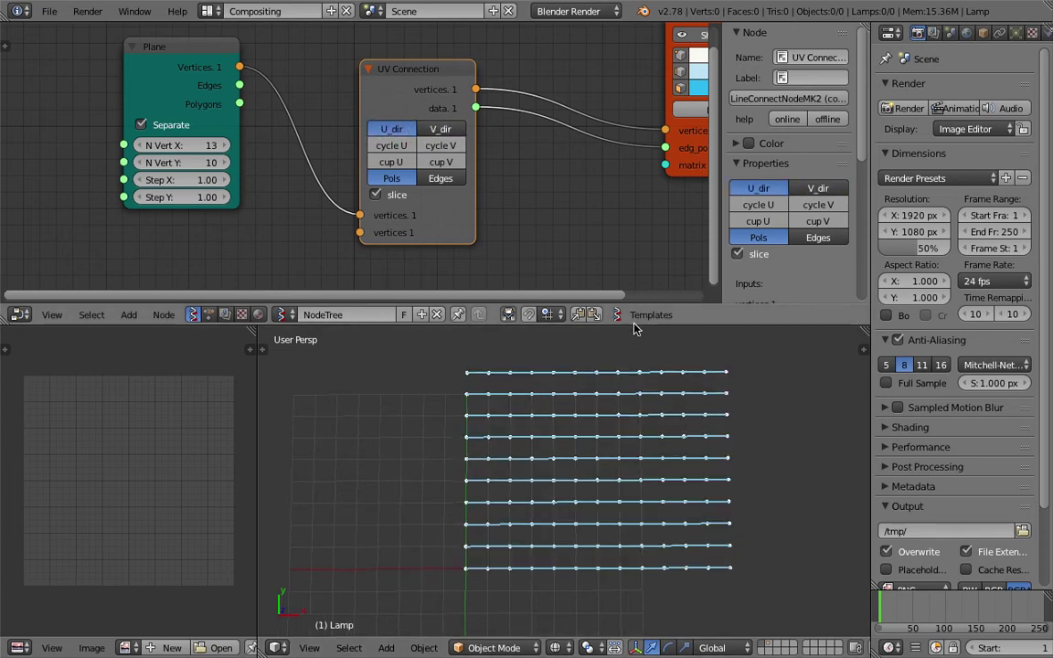
Step: Set the Plane node to 9 vertices in X and 11 vertices in Y
{"action": "left_click_drag", "start_coordinate": [630, 322], "coordinate": [585, 268]}
{"action": "middle_click_drag", "start_coordinate": [565, 396], "coordinate": [538, 400]}
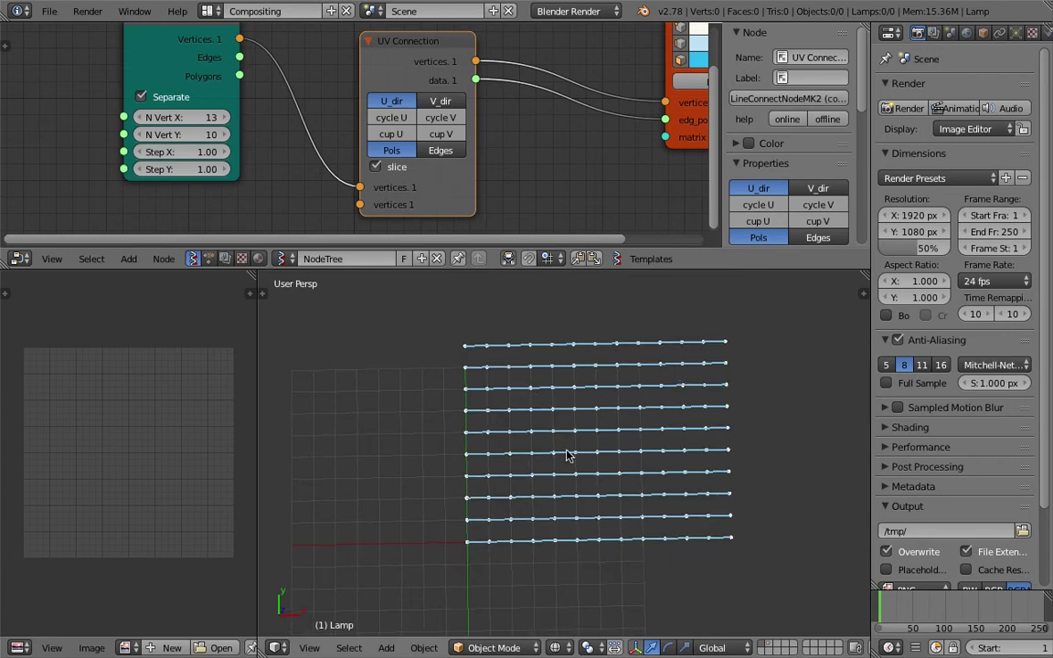
{"action": "left_click_drag", "start_coordinate": [423, 273], "coordinate": [423, 327]}
{"action": "middle_click_drag", "start_coordinate": [476, 384], "coordinate": [525, 425]}
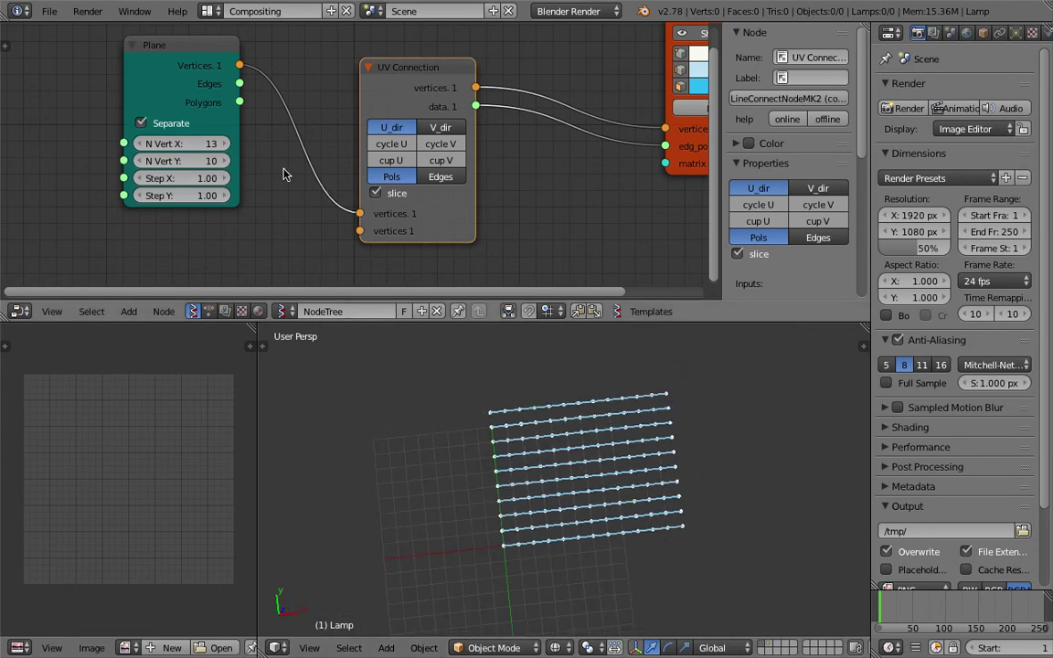
{"action": "left_click_drag", "start_coordinate": [209, 145], "coordinate": [229, 162]}
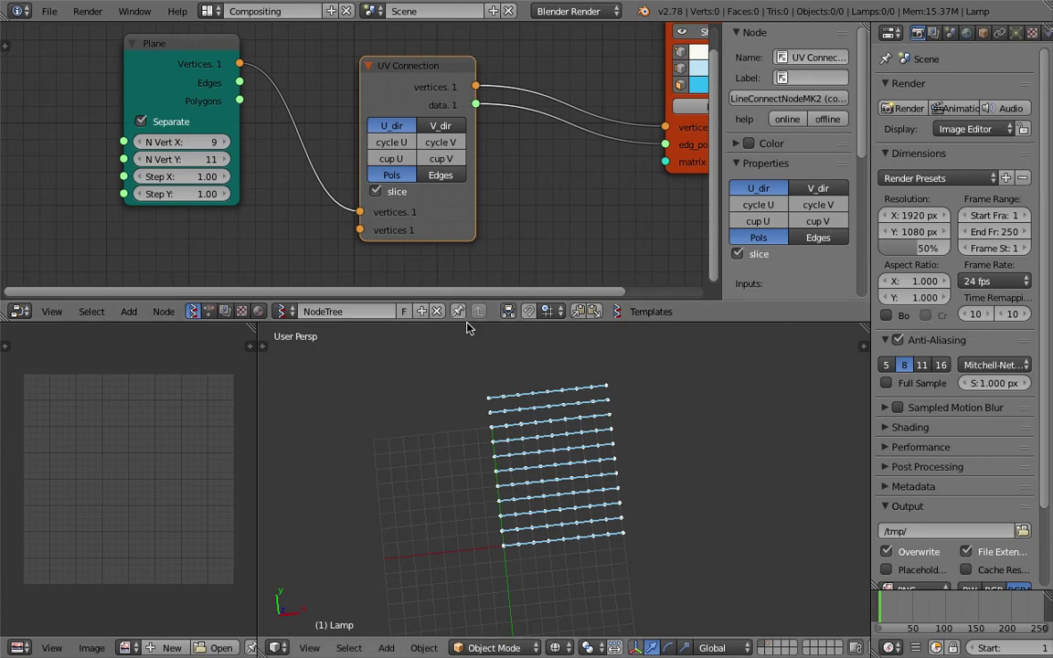
Step: Enlarge the node editor and space the UV Connection and Viewer Draw nodes apart to make room between them
{"action": "left_click_drag", "start_coordinate": [466, 322], "coordinate": [467, 387]}
{"action": "middle_click_drag", "start_coordinate": [431, 280], "coordinate": [475, 264]}
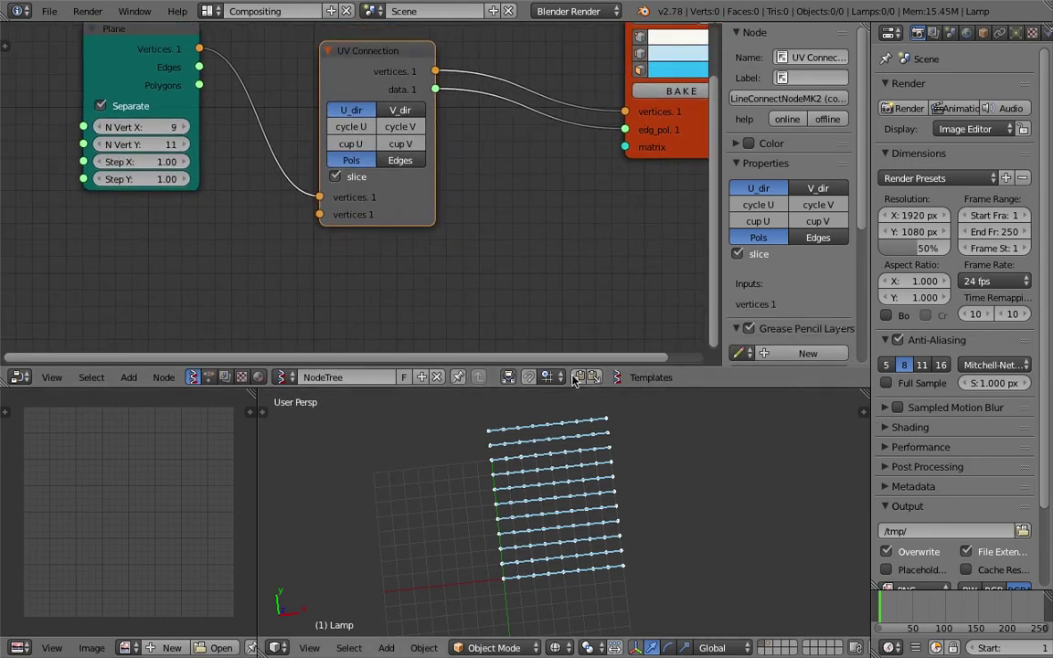
{"action": "middle_click_drag", "start_coordinate": [529, 111], "coordinate": [489, 159]}
{"action": "left_click_drag", "start_coordinate": [607, 45], "coordinate": [661, 46]}
{"action": "middle_click_drag", "start_coordinate": [454, 85], "coordinate": [391, 112]}
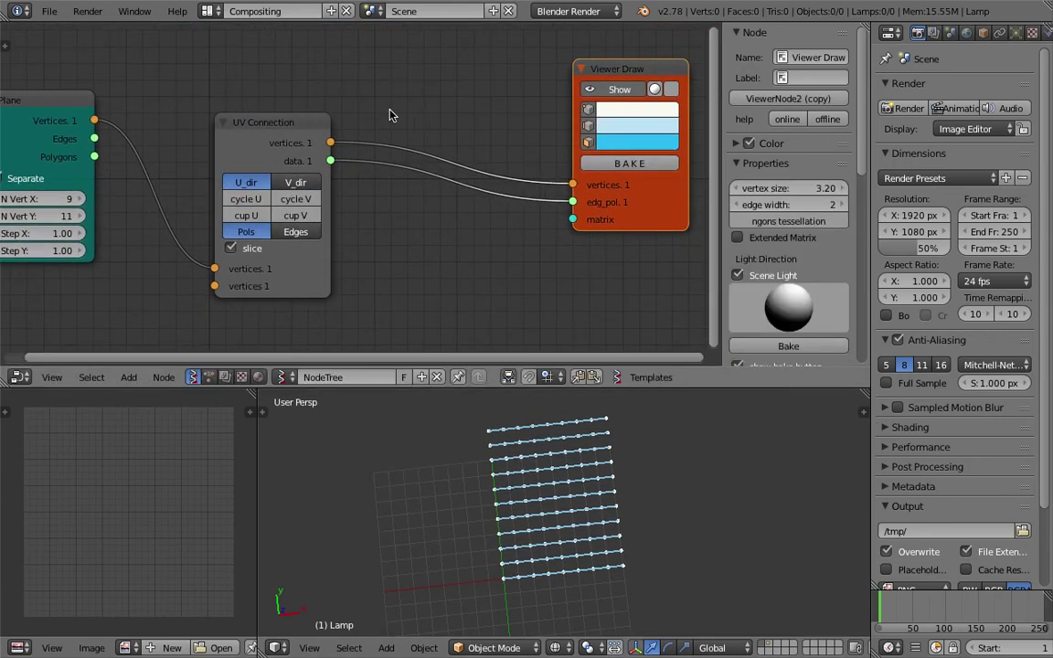
{"action": "left_click_drag", "start_coordinate": [309, 120], "coordinate": [249, 107]}
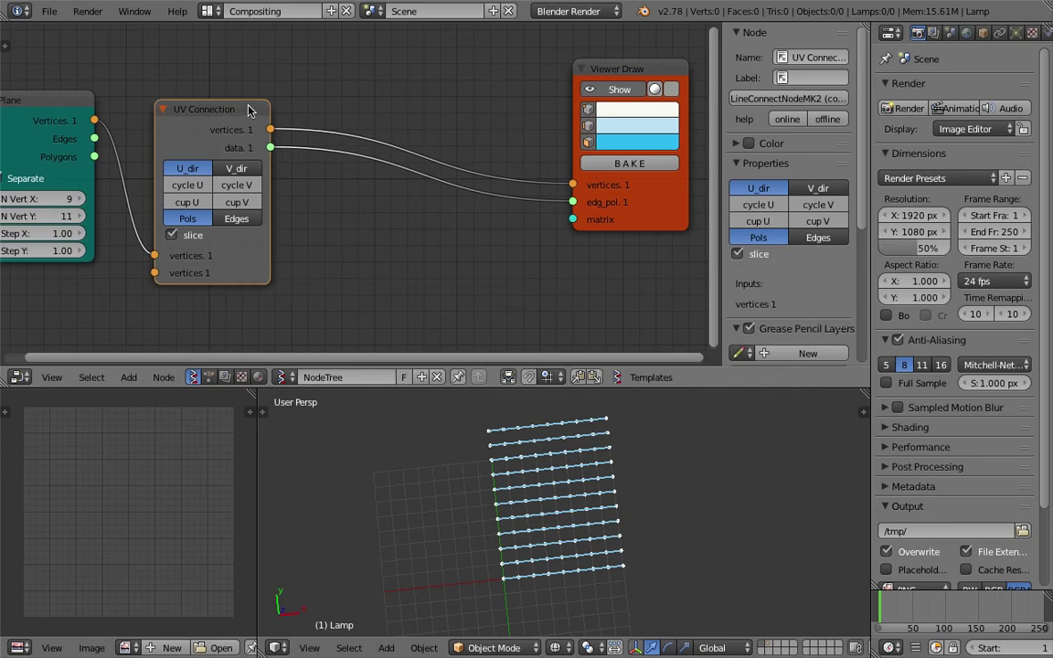
{"action": "middle_click_drag", "start_coordinate": [296, 103], "coordinate": [321, 117]}
{"action": "left_click_drag", "start_coordinate": [286, 122], "coordinate": [294, 129]}
Step: Insert a Randomize input vertices node between the UV Connection and Viewer Draw vertices, and hide the node properties sidebar
{"action": "key", "text": "shift+a"}
{"action": "left_click", "coordinate": [408, 122]}
{"action": "type", "text": "RANDOM"}
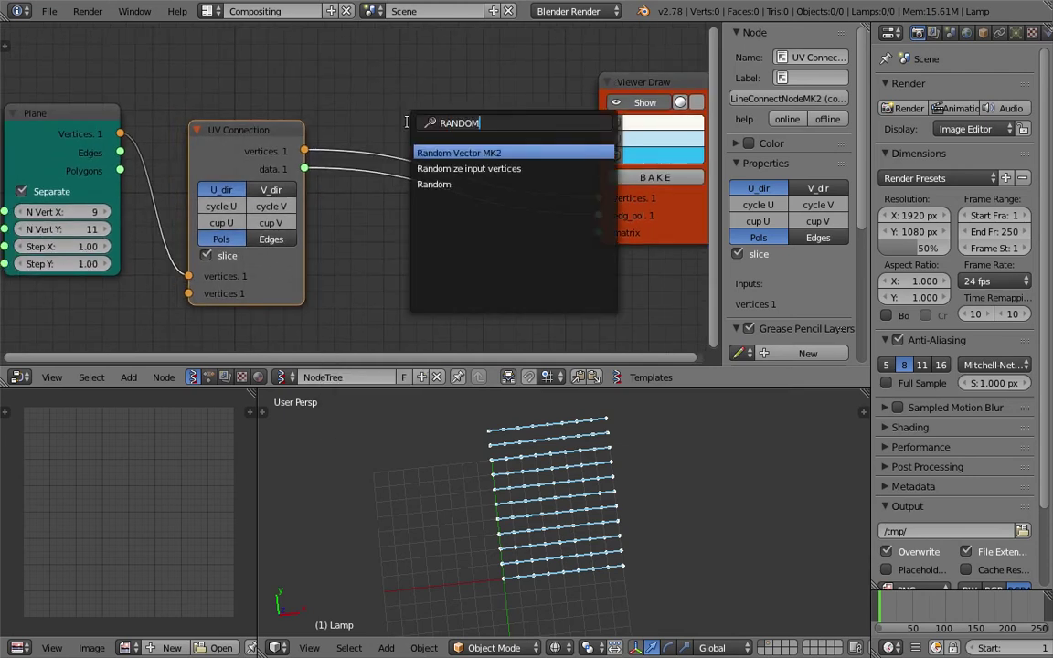
{"action": "key", "text": "Down"}
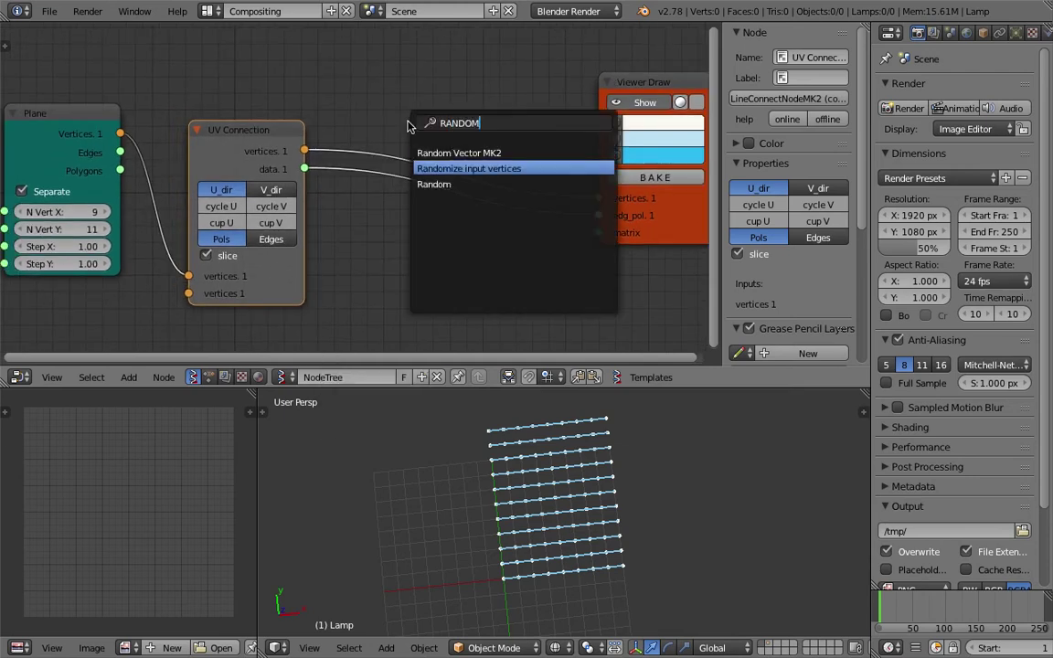
{"action": "key", "text": "Return"}
{"action": "left_click", "coordinate": [427, 91]}
{"action": "left_click_drag", "start_coordinate": [472, 106], "coordinate": [477, 75]}
{"action": "key", "text": "Home"}
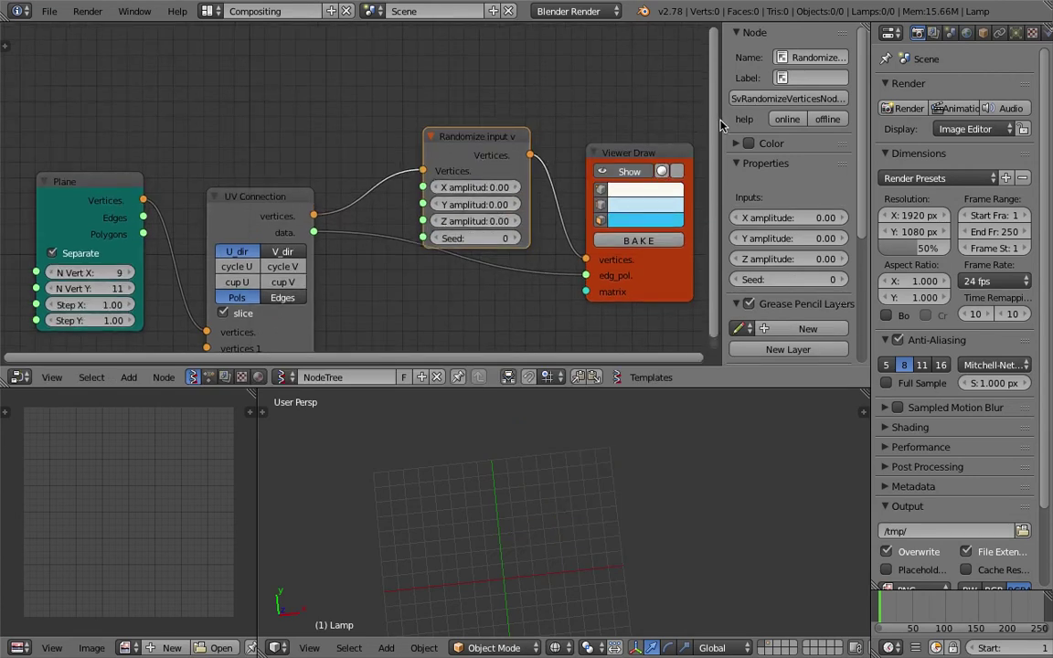
{"action": "key", "text": "n"}
{"action": "key", "text": "Home"}
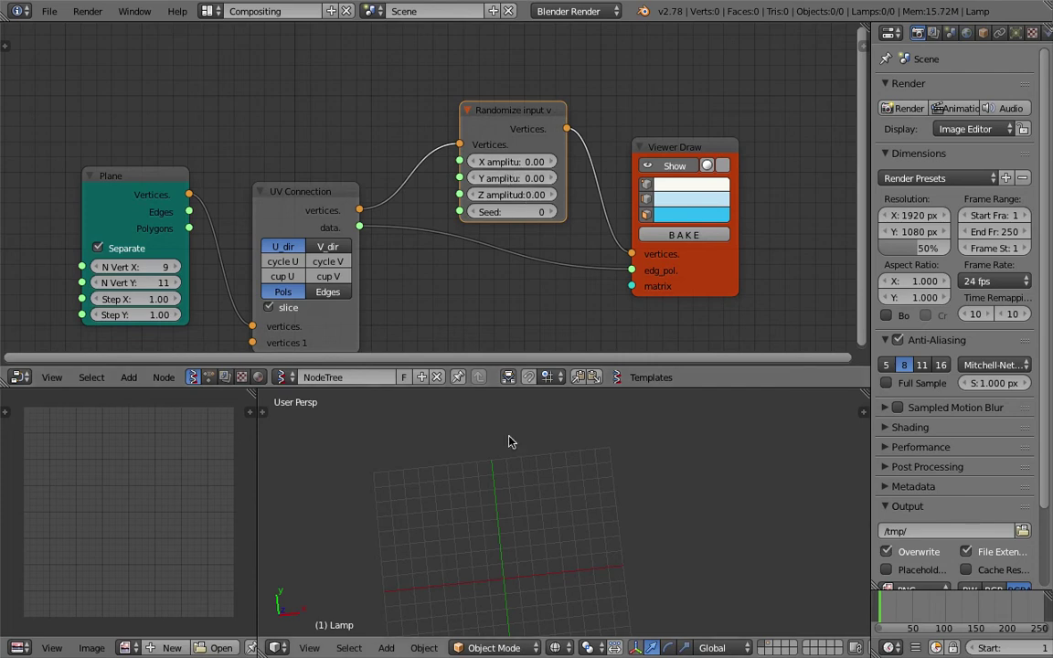
Step: Set the Randomize input vertices node's X amplitude to 0.57 and Y amplitude to 0.18
{"action": "left_click_drag", "start_coordinate": [546, 170], "coordinate": [586, 170]}
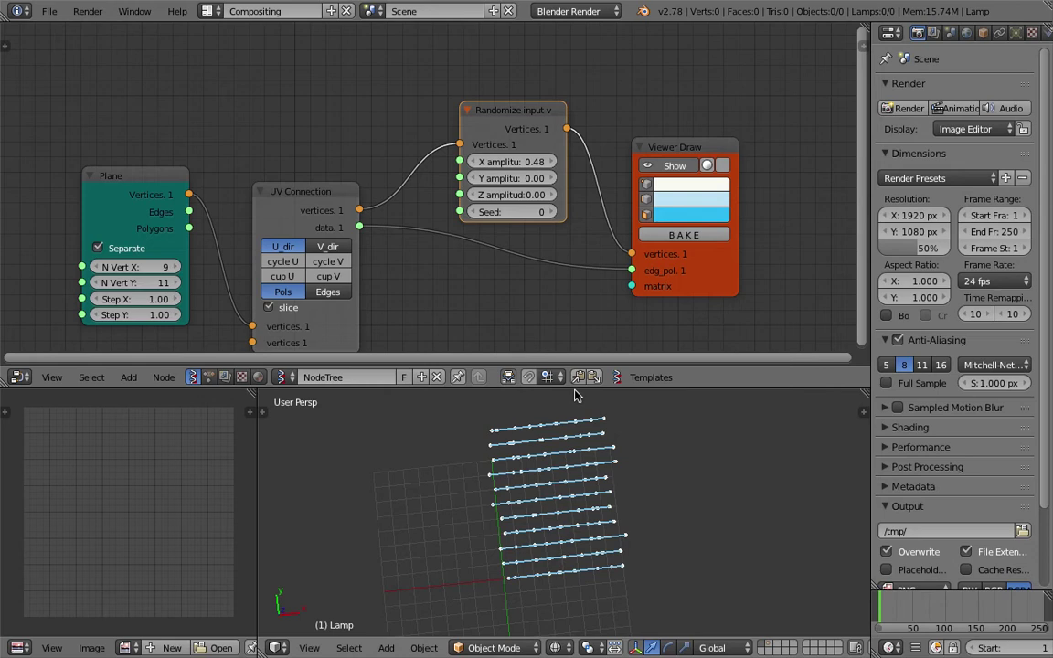
{"action": "left_click_drag", "start_coordinate": [576, 388], "coordinate": [576, 269]}
{"action": "scroll", "coordinate": [588, 416], "scroll_direction": "up", "scroll_amount": 2}
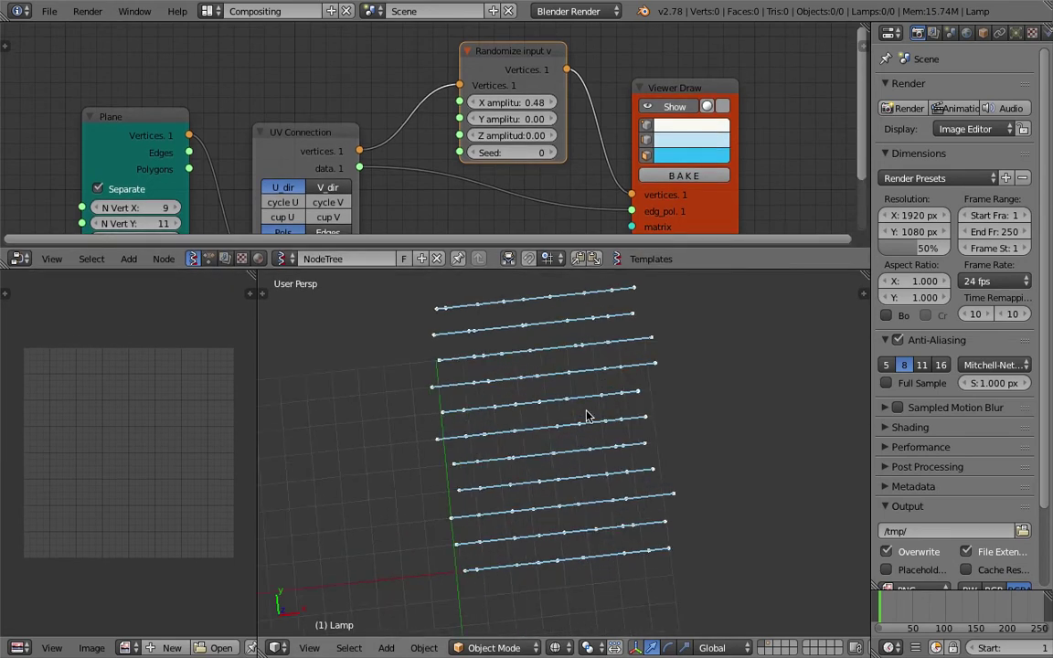
{"action": "mouse_move", "coordinate": [517, 103]}
{"action": "left_mouse_down"}
{"action": "mouse_move", "coordinate": [567, 102]}
{"action": "mouse_move", "coordinate": [521, 108]}
{"action": "mouse_move", "coordinate": [526, 119]}
{"action": "left_mouse_up"}
{"action": "middle_click_drag", "start_coordinate": [475, 166], "coordinate": [485, 128]}
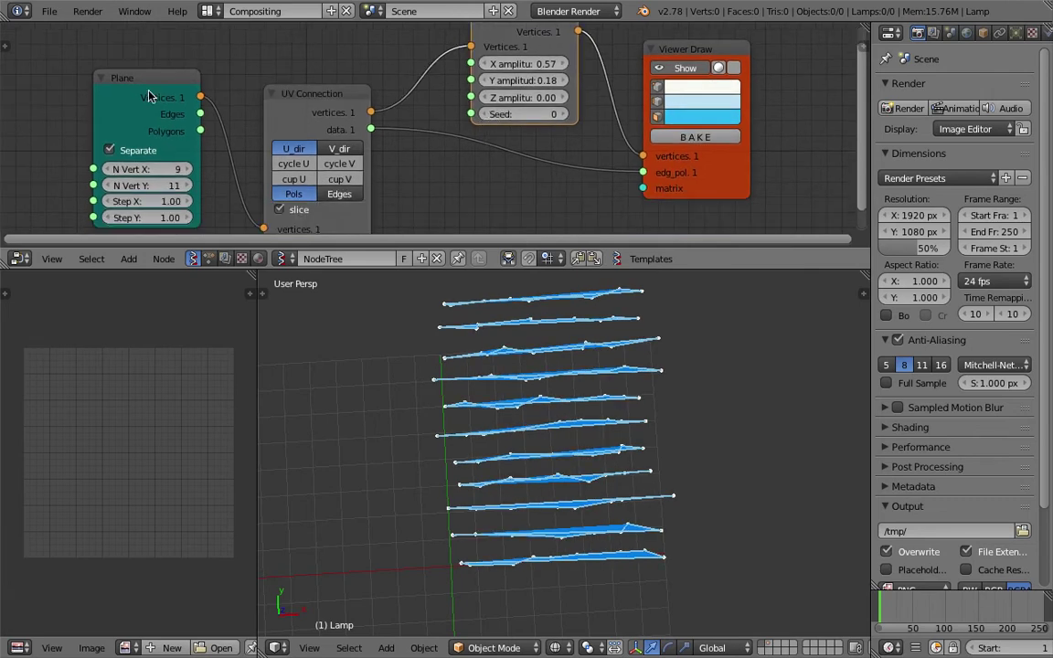
Step: Switch the UV Connection output to Edges and set the randomize amplitudes to 0.45 in X and 0.09 in Y
{"action": "left_click_drag", "start_coordinate": [149, 96], "coordinate": [109, 99]}
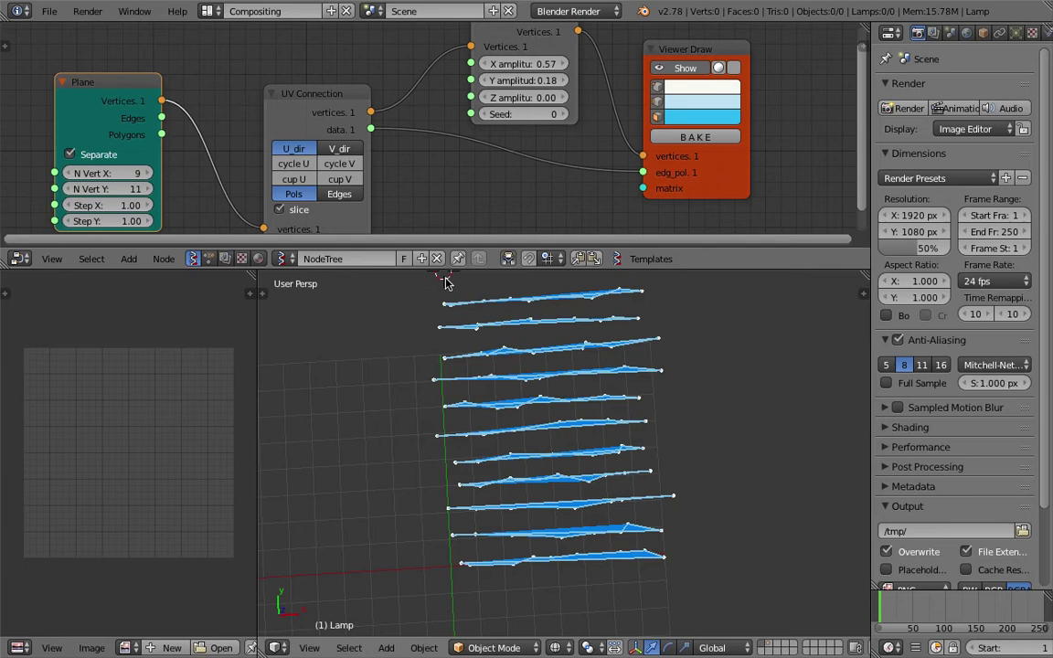
{"action": "left_click_drag", "start_coordinate": [407, 271], "coordinate": [408, 291]}
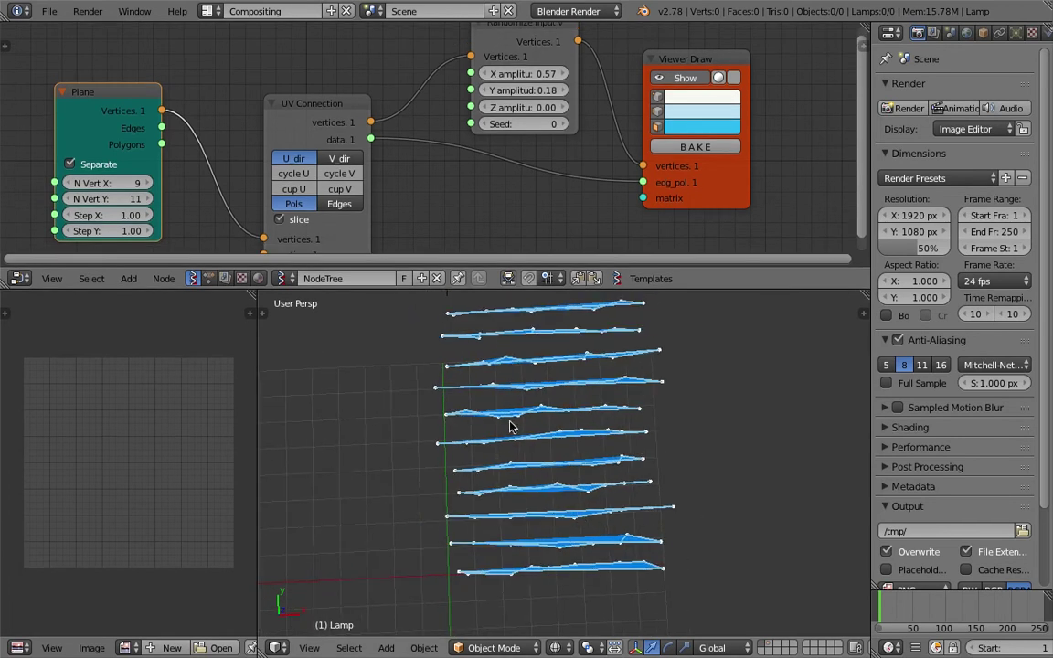
{"action": "left_click", "coordinate": [340, 204]}
{"action": "mouse_move", "coordinate": [523, 90]}
{"action": "left_mouse_down"}
{"action": "mouse_move", "coordinate": [501, 90]}
{"action": "mouse_move", "coordinate": [521, 73]}
{"action": "mouse_move", "coordinate": [509, 73]}
{"action": "left_mouse_up"}
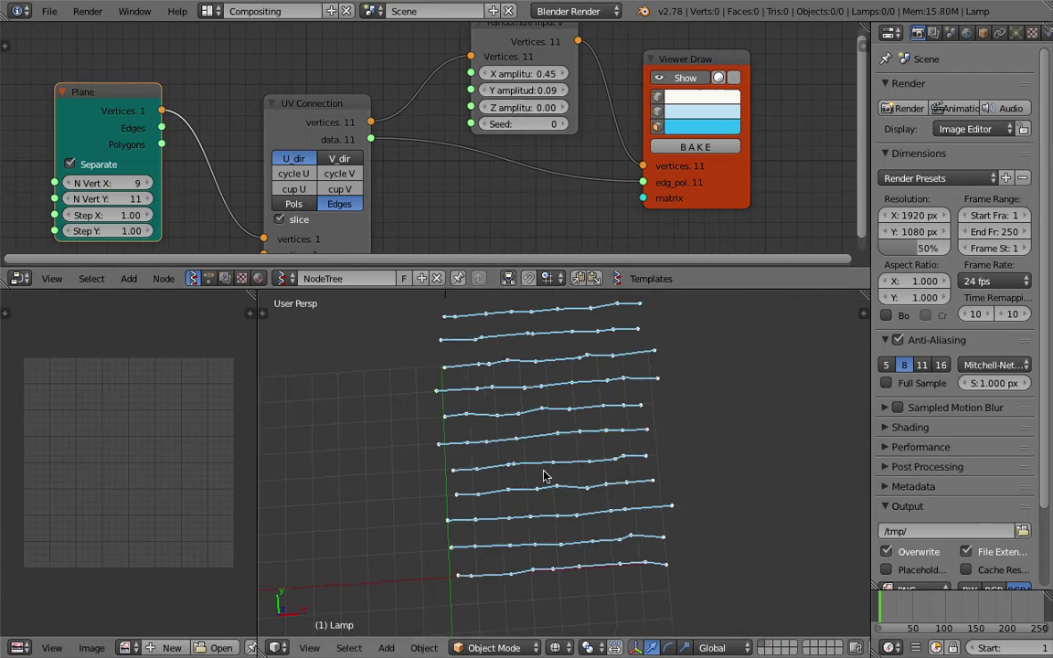
Step: Move the Viewer Draw node slightly aside, set the Randomize input vertices node's seed to 30, and save the file
{"action": "left_click_drag", "start_coordinate": [681, 64], "coordinate": [708, 69]}
{"action": "mouse_move", "coordinate": [534, 124]}
{"action": "left_mouse_down"}
{"action": "mouse_move", "coordinate": [573, 123]}
{"action": "mouse_move", "coordinate": [530, 124]}
{"action": "left_mouse_up"}
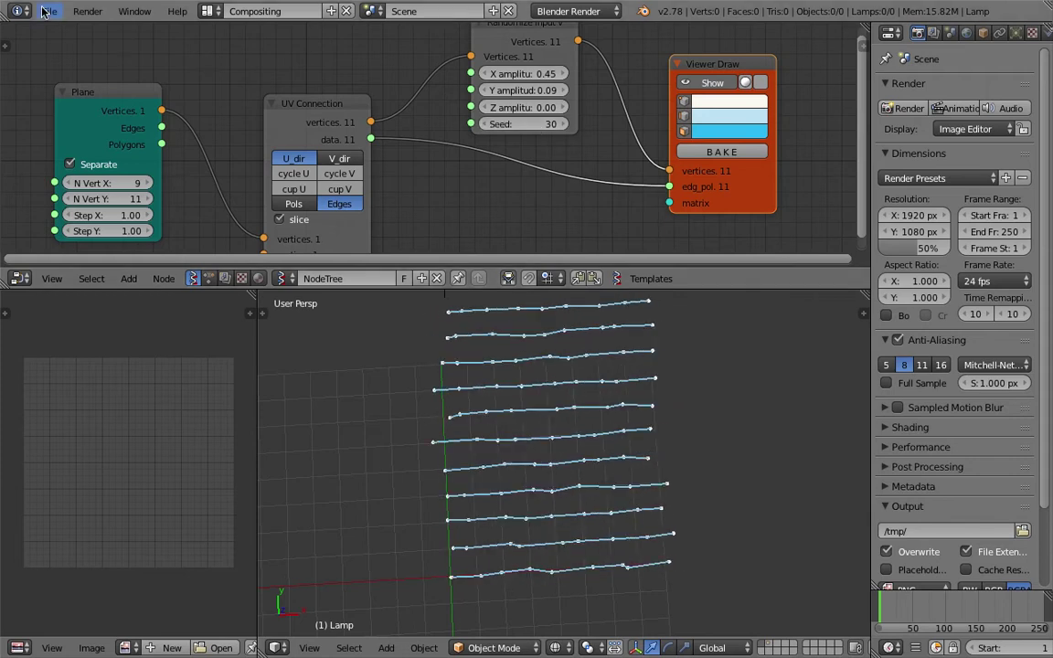
{"action": "left_click", "coordinate": [50, 11]}
{"action": "left_click", "coordinate": [100, 136]}
{"action": "middle_click_drag", "start_coordinate": [599, 375], "coordinate": [587, 370]}
{"action": "scroll", "coordinate": [586, 252], "scroll_direction": "right", "scroll_amount": 4}
{"action": "mouse_move", "coordinate": [626, 439]}
{"action": "middle_mouse_down"}
{"action": "mouse_move", "coordinate": [641, 447]}
{"action": "mouse_move", "coordinate": [630, 449]}
{"action": "middle_mouse_up"}
{"action": "scroll", "coordinate": [629, 439], "scroll_direction": "up", "scroll_amount": 2}
{"action": "key", "text": "ctrl+s"}
{"action": "left_click", "coordinate": [626, 460]}
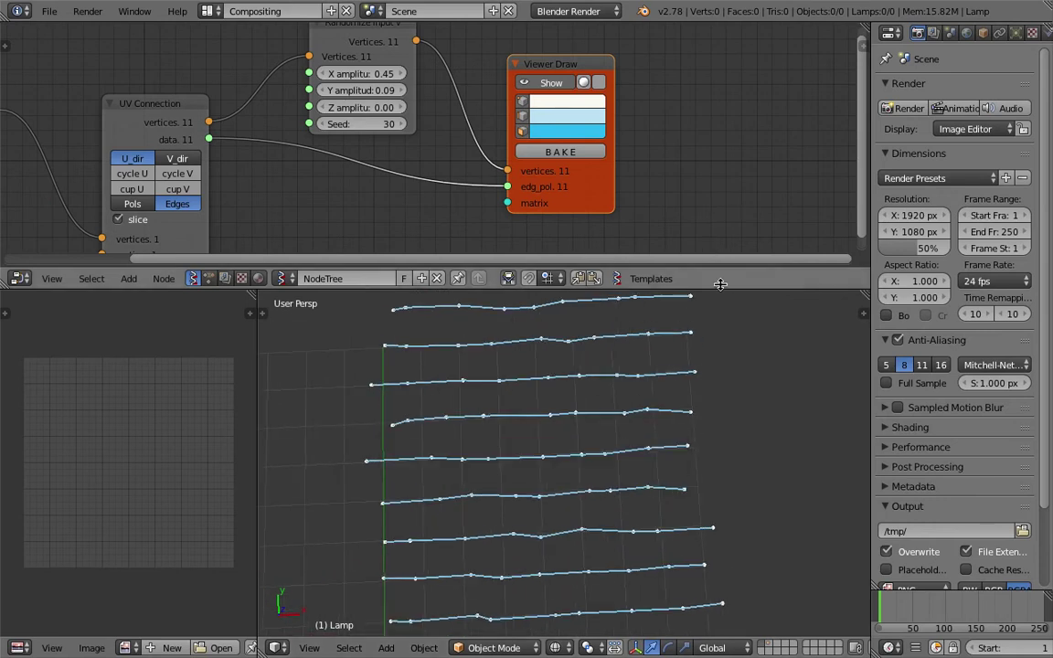
Step: Enlarge the 3D viewport and mark spots on several of the generated lines with short Grease Pencil strokes
{"action": "left_click_drag", "start_coordinate": [725, 292], "coordinate": [723, 212]}
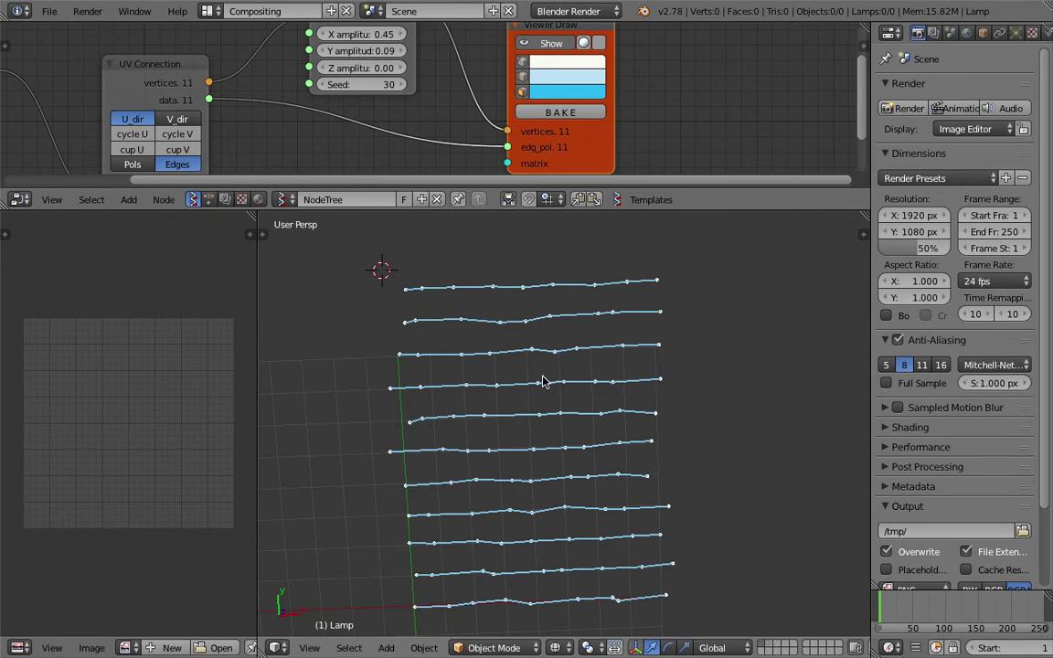
{"action": "middle_click_drag", "start_coordinate": [457, 318], "coordinate": [439, 324]}
{"action": "scroll", "coordinate": [450, 326], "scroll_direction": "up", "scroll_amount": 2}
{"action": "scroll", "coordinate": [448, 327], "scroll_direction": "down", "scroll_amount": 2}
{"action": "scroll", "coordinate": [408, 341], "scroll_direction": "up", "scroll_amount": 1}
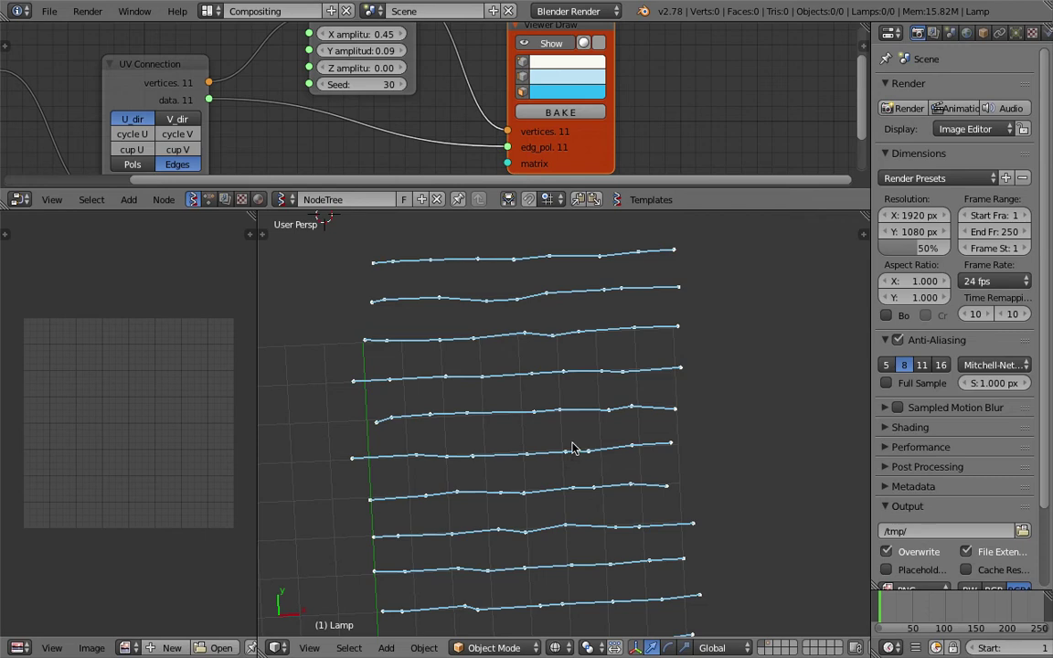
{"action": "left_click", "coordinate": [621, 412]}
{"action": "left_click", "coordinate": [568, 455]}
{"action": "left_click", "coordinate": [508, 530]}
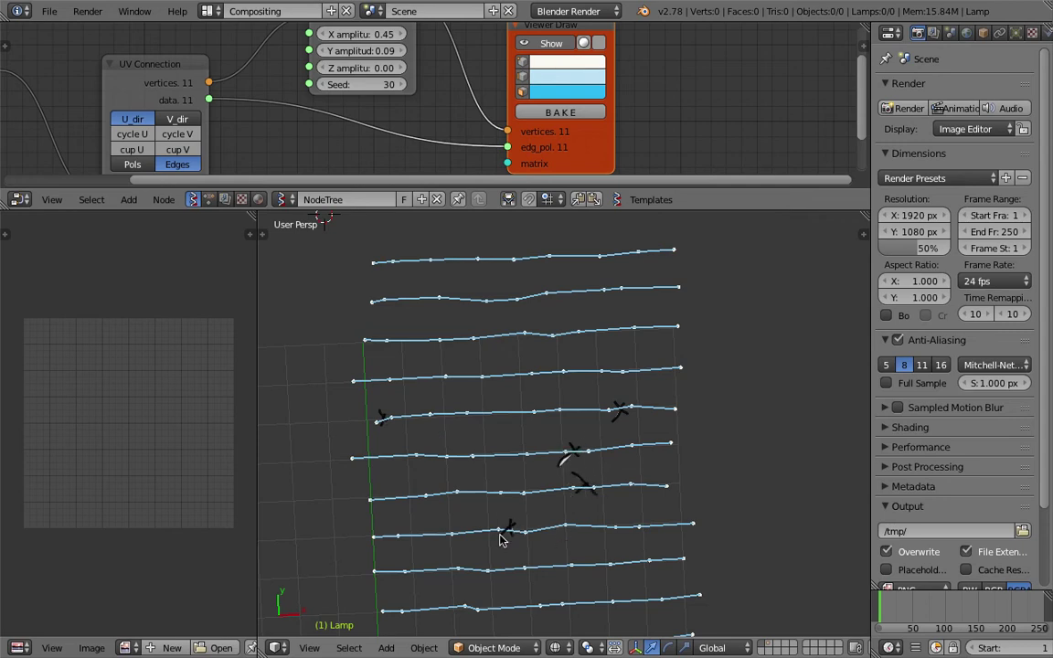
Step: Delete the Grease Pencil layer holding the marks, hide the viewport sidebar, and save the file
{"action": "key", "text": "n"}
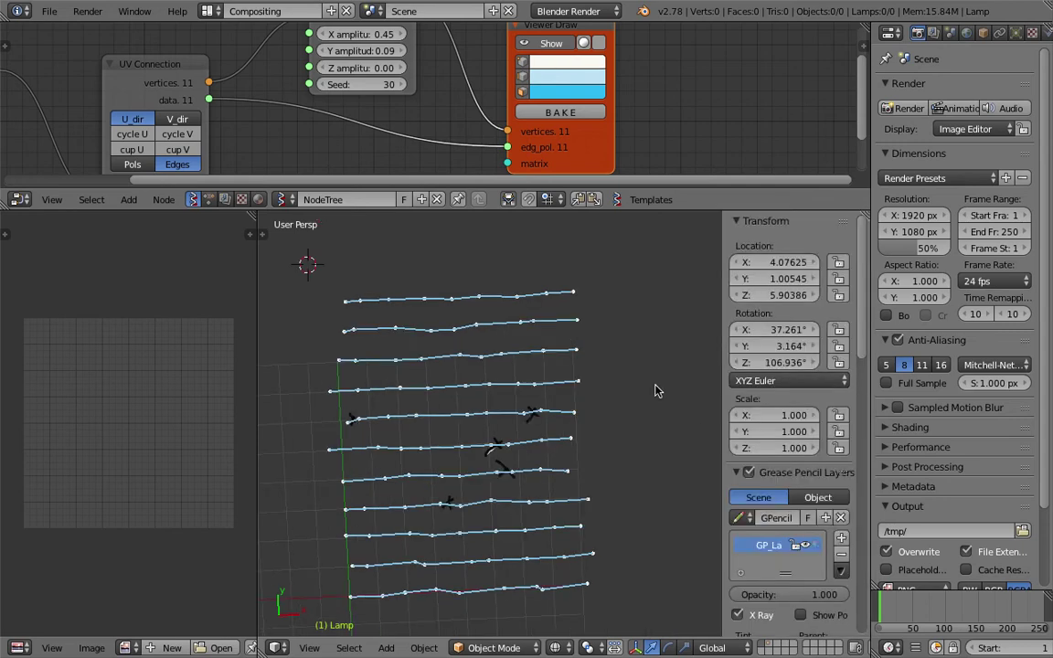
{"action": "left_click", "coordinate": [841, 554]}
{"action": "left_click_drag", "start_coordinate": [728, 400], "coordinate": [867, 396]}
{"action": "scroll", "coordinate": [578, 395], "scroll_direction": "down", "scroll_amount": 2}
{"action": "middle_click_drag", "start_coordinate": [578, 395], "coordinate": [588, 383]}
{"action": "key", "text": "ctrl+s"}
{"action": "left_click", "coordinate": [589, 382]}
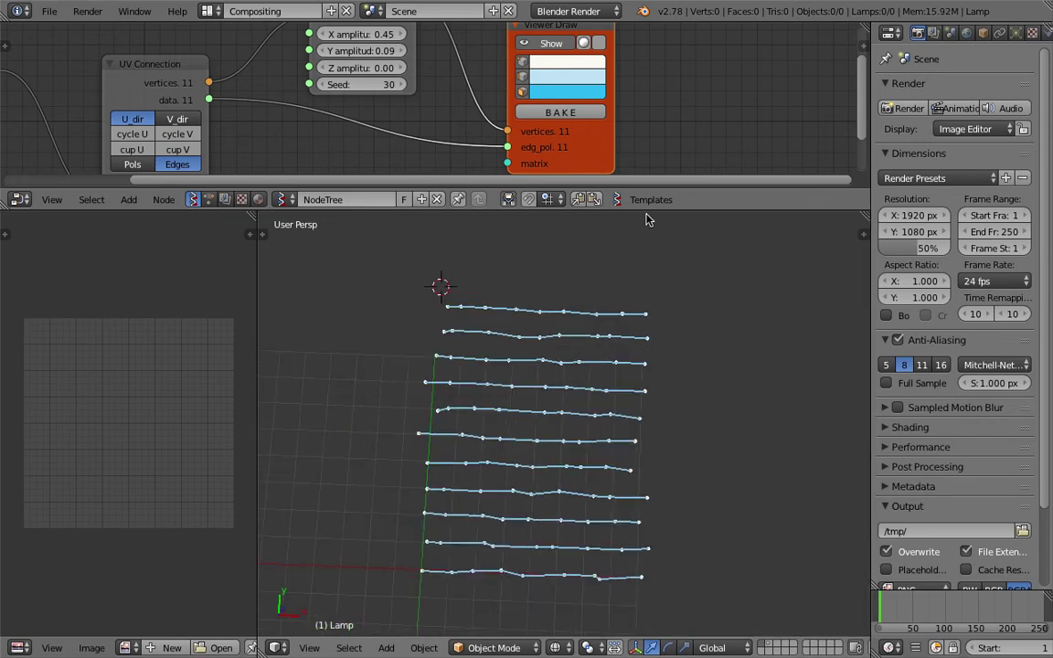
Step: Enlarge the node editor to fit the whole node tree, from the Plane node to Viewer Draw
{"action": "left_click_drag", "start_coordinate": [645, 211], "coordinate": [643, 304]}
{"action": "middle_click_drag", "start_coordinate": [607, 490], "coordinate": [606, 462]}
{"action": "scroll", "coordinate": [614, 489], "scroll_direction": "down", "scroll_amount": 2}
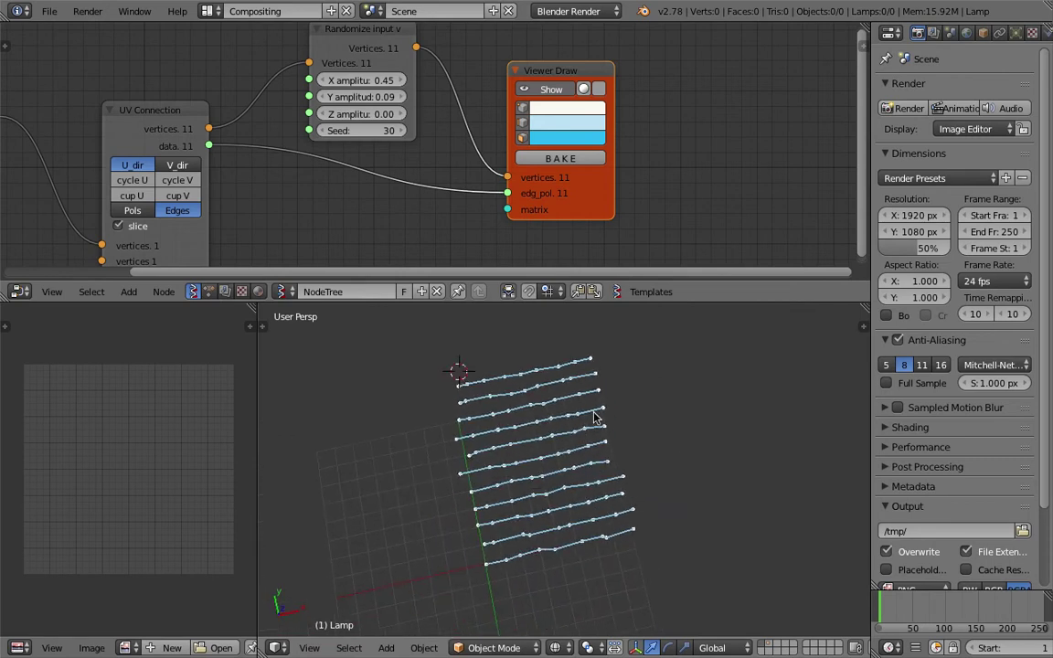
{"action": "scroll", "coordinate": [501, 419], "scroll_direction": "up", "scroll_amount": 2}
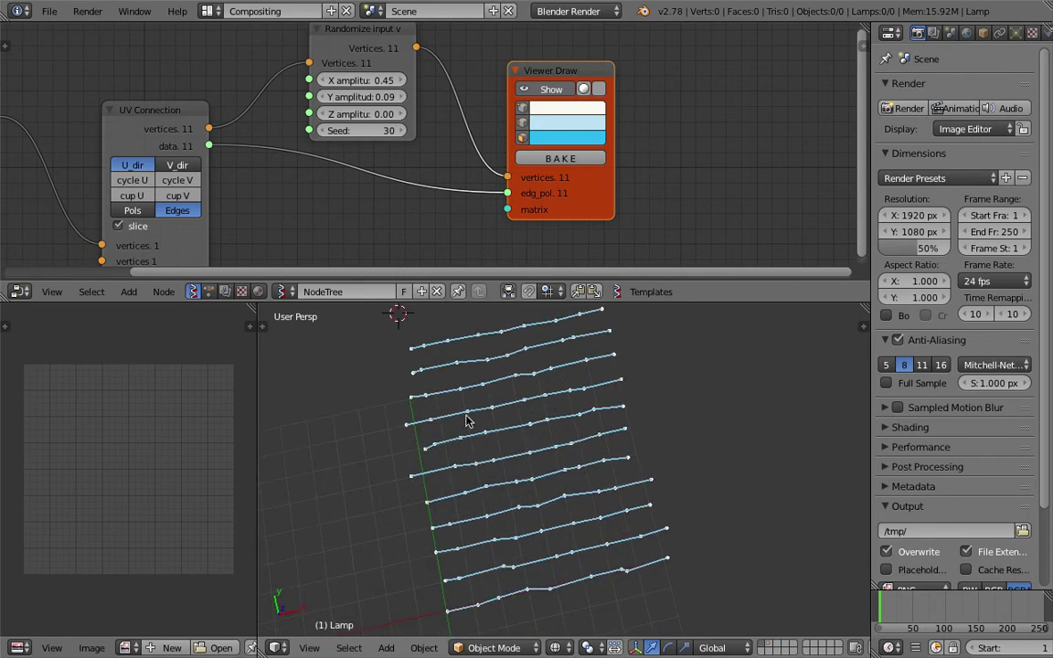
{"action": "left_click_drag", "start_coordinate": [670, 302], "coordinate": [651, 371]}
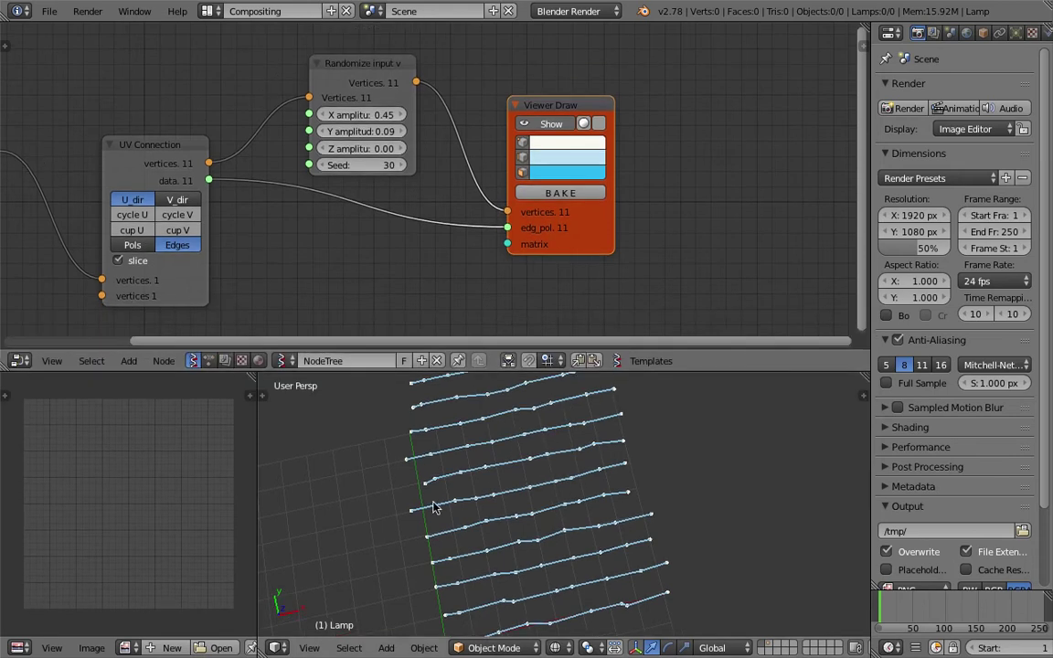
{"action": "middle_click_drag", "start_coordinate": [594, 236], "coordinate": [726, 225]}
{"action": "scroll", "coordinate": [601, 223], "scroll_direction": "down", "scroll_amount": 3}
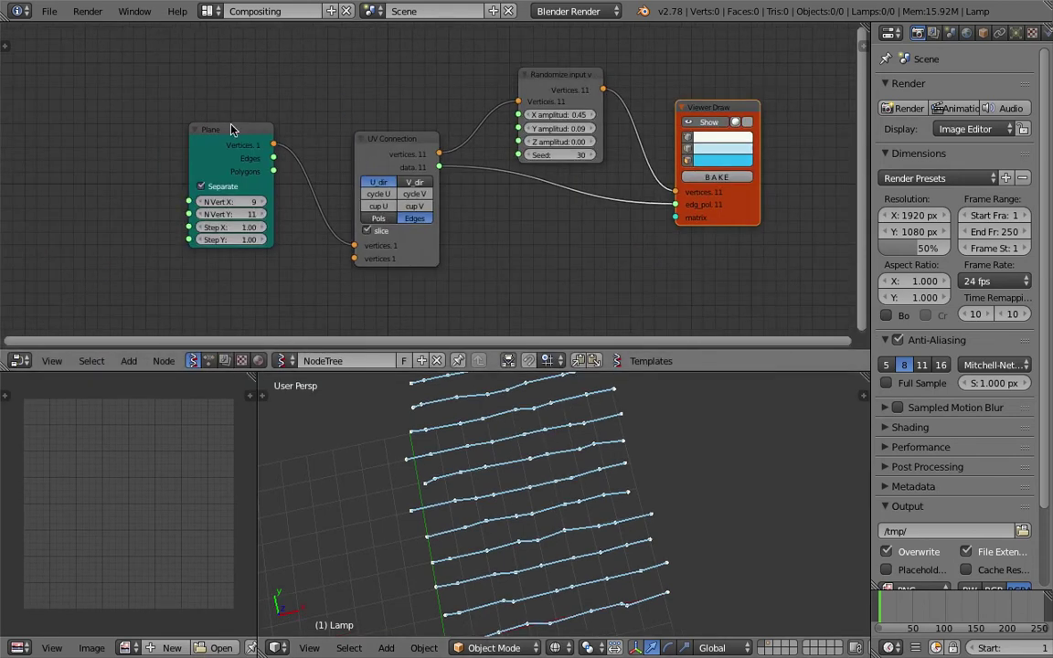
Step: Move the Plane, UV Connection and Randomize nodes closer together and shift Viewer Draw away to make room before it
{"action": "left_click_drag", "start_coordinate": [234, 126], "coordinate": [185, 80]}
{"action": "left_click", "coordinate": [384, 142]}
{"action": "left_click_drag", "start_coordinate": [384, 142], "coordinate": [293, 74]}
{"action": "left_click_drag", "start_coordinate": [565, 71], "coordinate": [485, 35]}
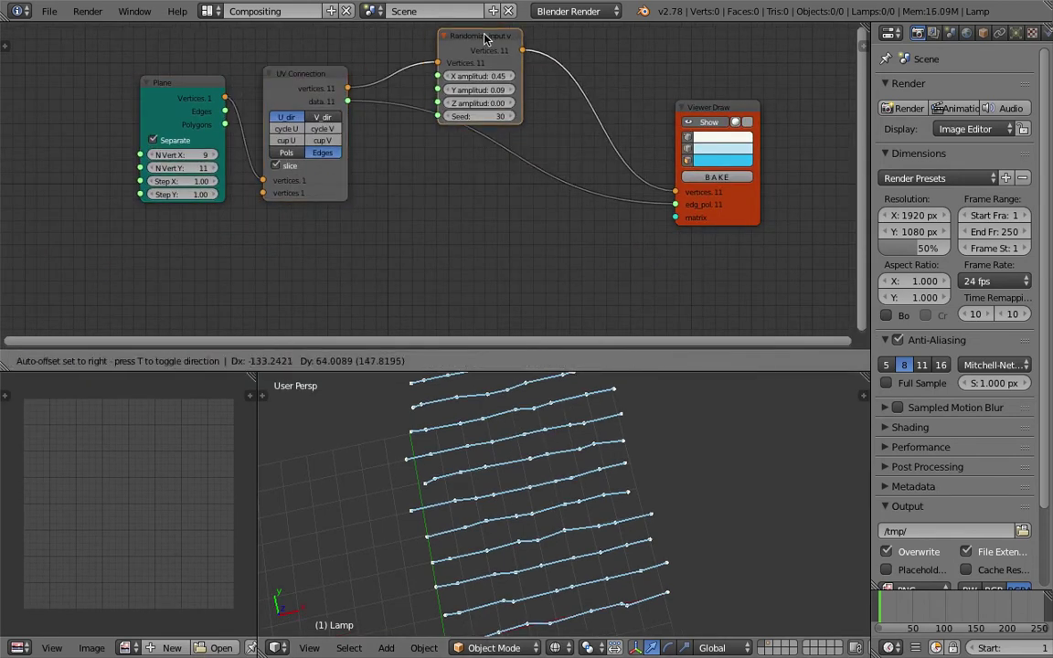
{"action": "left_click_drag", "start_coordinate": [698, 108], "coordinate": [719, 106]}
{"action": "middle_click_drag", "start_coordinate": [539, 132], "coordinate": [507, 132]}
{"action": "left_click_drag", "start_coordinate": [737, 106], "coordinate": [777, 112]}
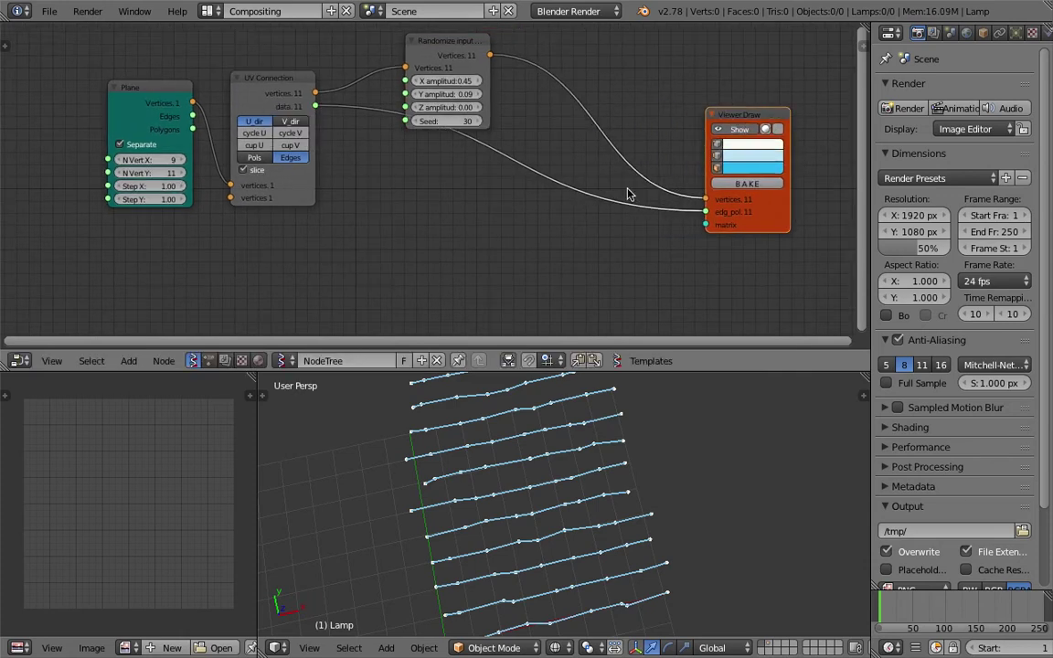
Step: Insert a List Mask (out) node on the link from UV Connection data to Viewer Draw edg_pol, and save the file
{"action": "key", "text": "shift+a"}
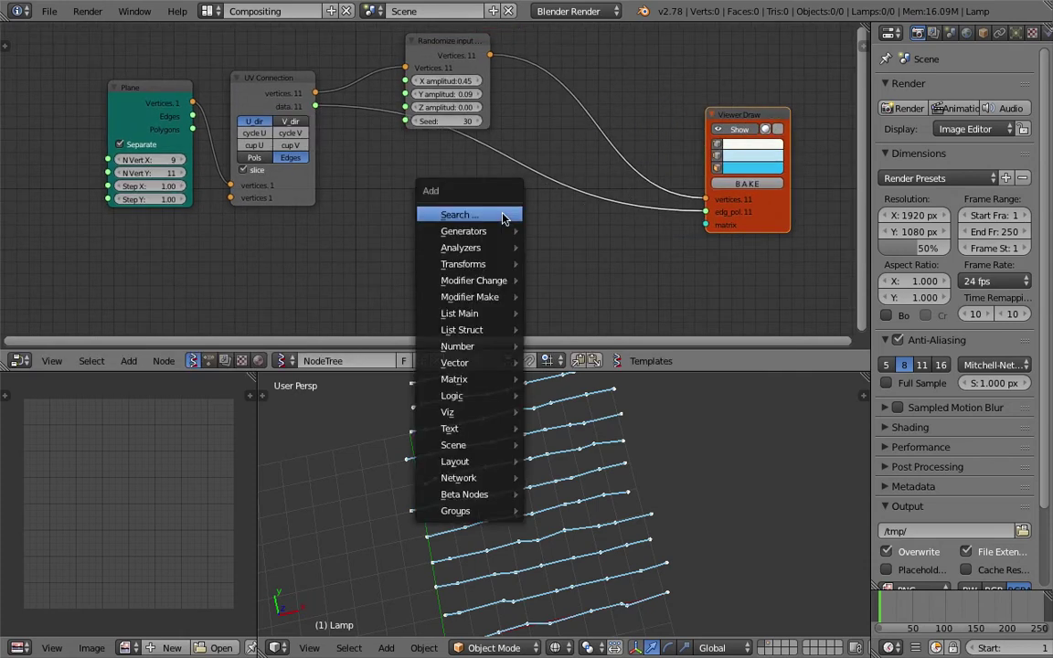
{"action": "left_click", "coordinate": [506, 214]}
{"action": "type", "text": "LIST MAS"}
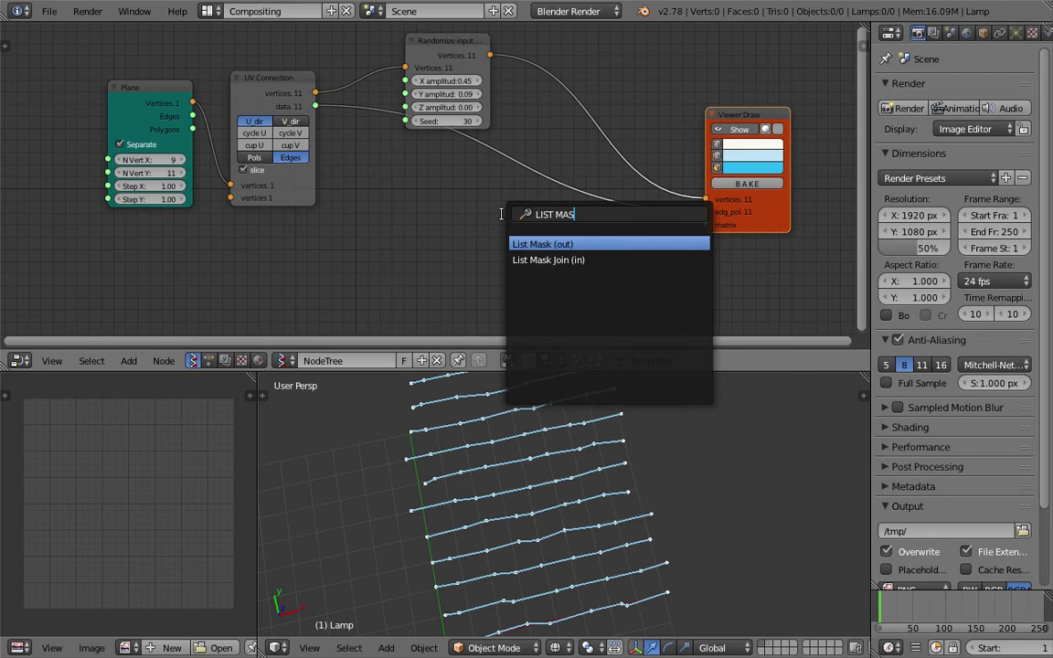
{"action": "key", "text": "Return"}
{"action": "left_click", "coordinate": [521, 161]}
{"action": "left_click_drag", "start_coordinate": [521, 160], "coordinate": [530, 164]}
{"action": "key", "text": "ctrl+s"}
{"action": "left_click", "coordinate": [525, 163]}
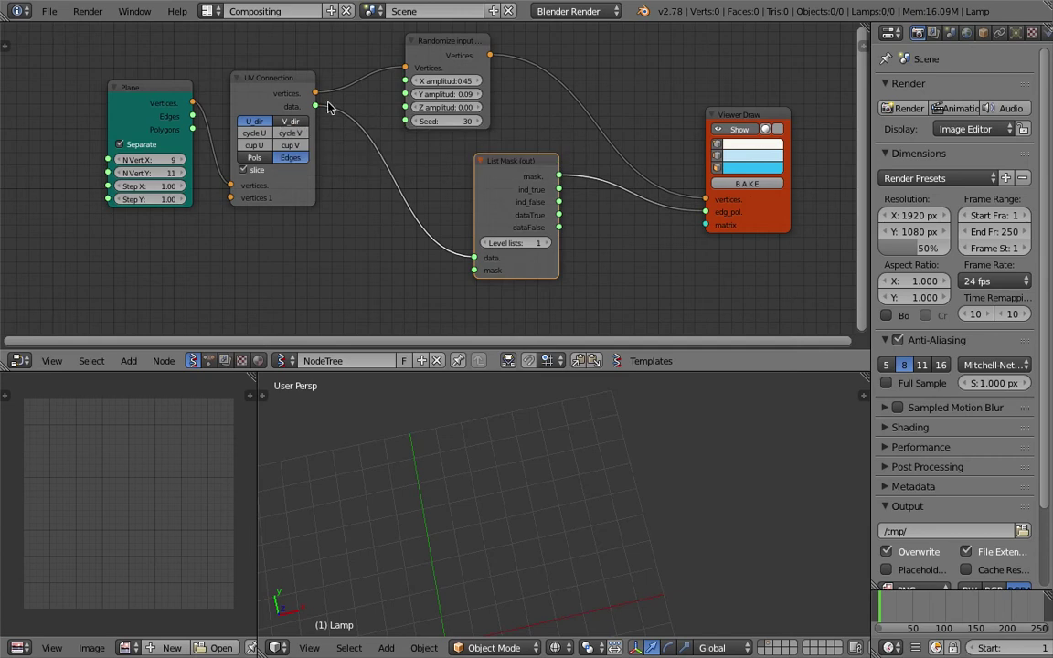
Step: Play the animation to refresh the node tree and set the List Mask node's level lists to 2
{"action": "key", "text": "alt+a"}
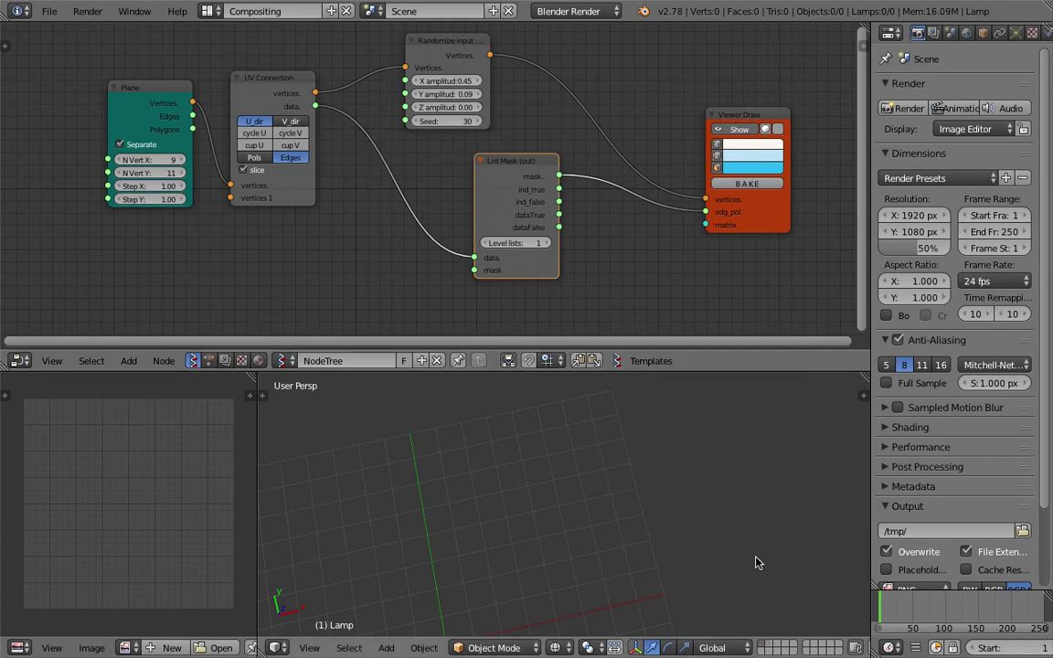
{"action": "left_click", "coordinate": [563, 223]}
{"action": "middle_click_drag", "start_coordinate": [567, 415], "coordinate": [554, 413]}
{"action": "left_click", "coordinate": [508, 222]}
{"action": "left_click", "coordinate": [559, 221]}
{"action": "middle_click_drag", "start_coordinate": [570, 190], "coordinate": [511, 175]}
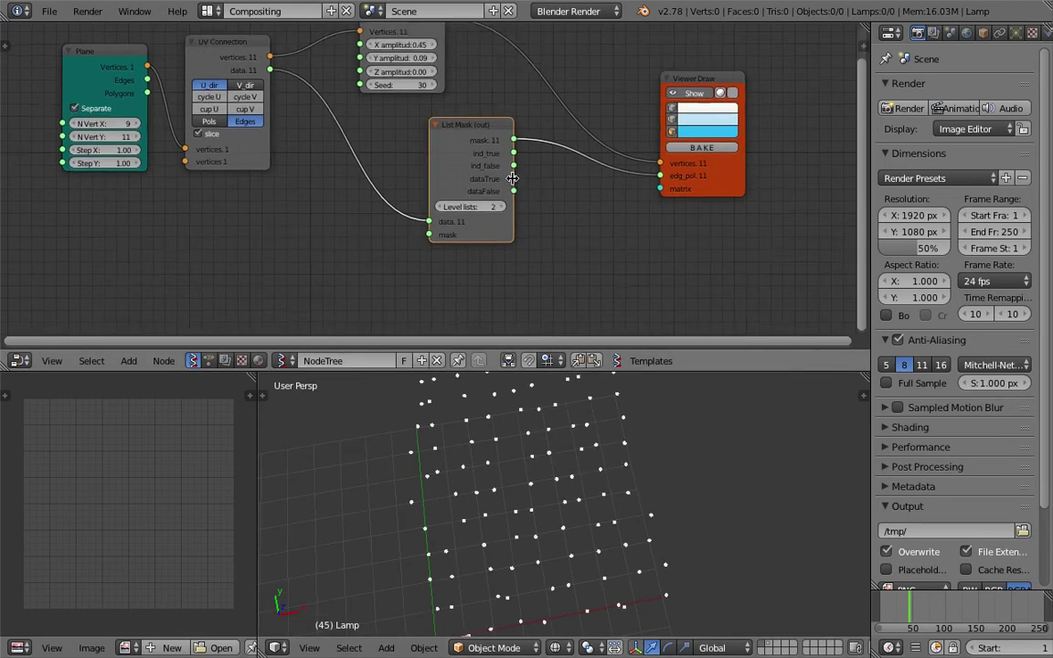
Step: Connect the List Mask node's dataTrue output to the Viewer Draw edg_pol input in place of the mask output
{"action": "scroll", "coordinate": [517, 178], "scroll_direction": "up", "scroll_amount": 1}
{"action": "left_click_drag", "start_coordinate": [560, 183], "coordinate": [680, 175]}
{"action": "left_click_drag", "start_coordinate": [466, 115], "coordinate": [478, 112]}
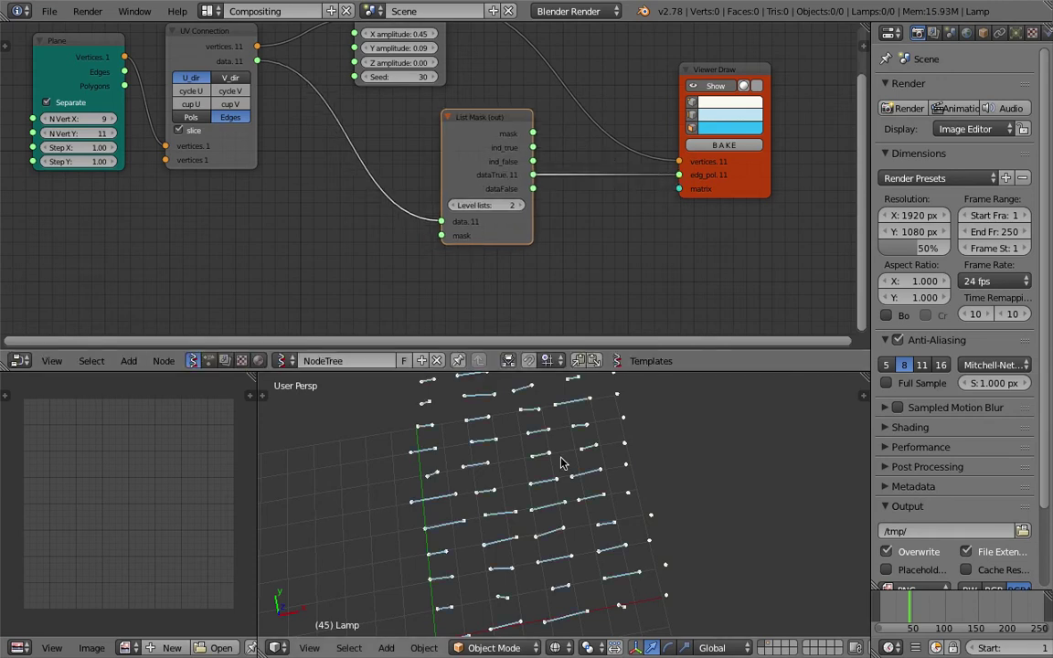
{"action": "middle_click_drag", "start_coordinate": [558, 459], "coordinate": [470, 462]}
{"action": "key", "text": "ctrl+s"}
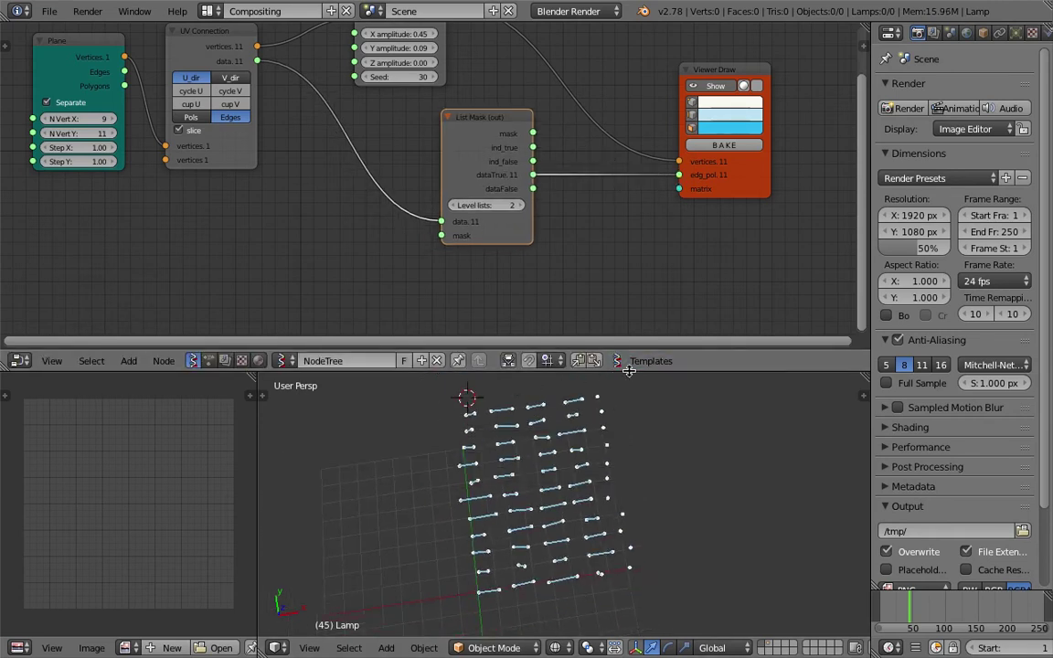
Step: Enlarge the 3D viewport and set the Plane node's N Vert X to 10
{"action": "left_click_drag", "start_coordinate": [629, 371], "coordinate": [638, 279]}
{"action": "left_click", "coordinate": [715, 448]}
{"action": "scroll", "coordinate": [704, 450], "scroll_direction": "up", "scroll_amount": 2}
{"action": "middle_click_drag", "start_coordinate": [700, 449], "coordinate": [684, 457], "text": "shift"}
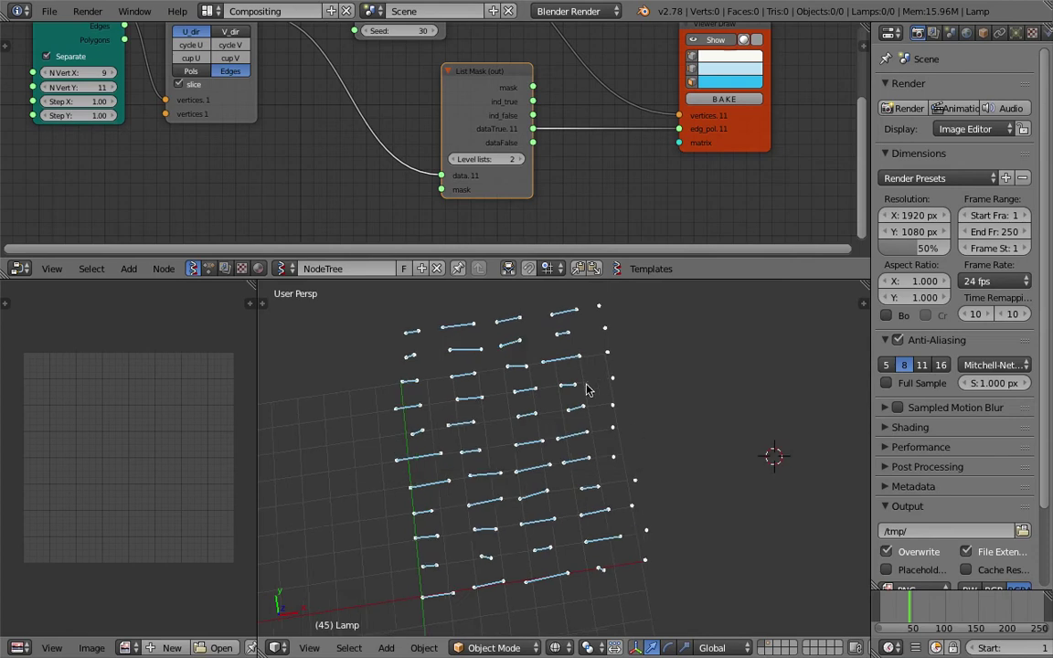
{"action": "scroll", "coordinate": [143, 108], "scroll_direction": "down", "scroll_amount": 2}
{"action": "middle_click_drag", "start_coordinate": [143, 107], "coordinate": [269, 139]}
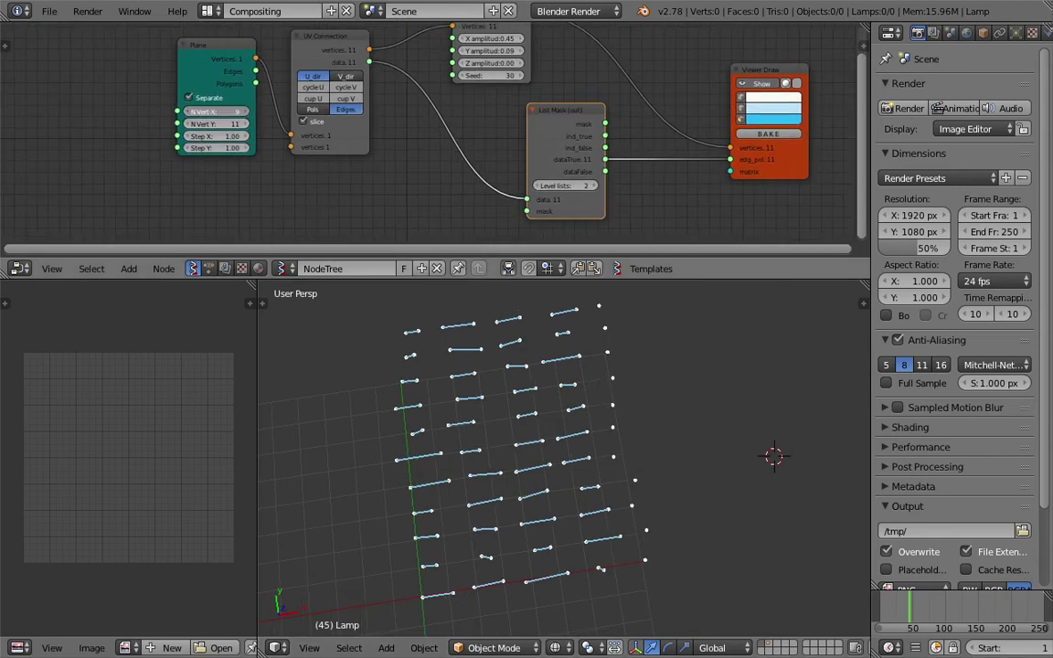
{"action": "left_click", "coordinate": [245, 113]}
{"action": "middle_click_drag", "start_coordinate": [504, 442], "coordinate": [504, 419]}
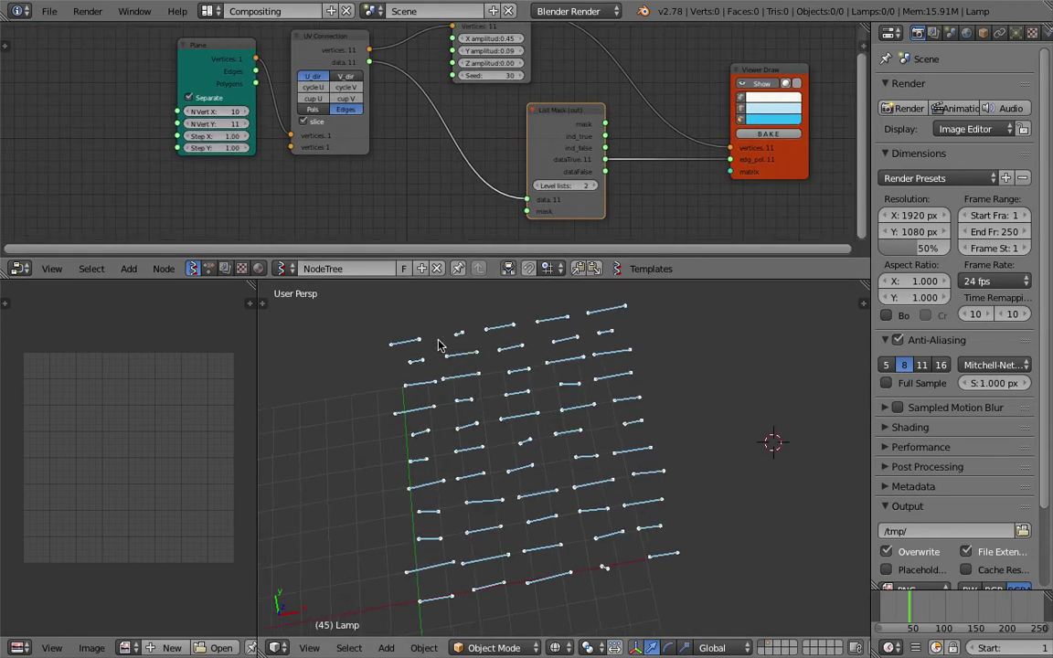
{"action": "scroll", "coordinate": [388, 327], "scroll_direction": "up", "scroll_amount": 1}
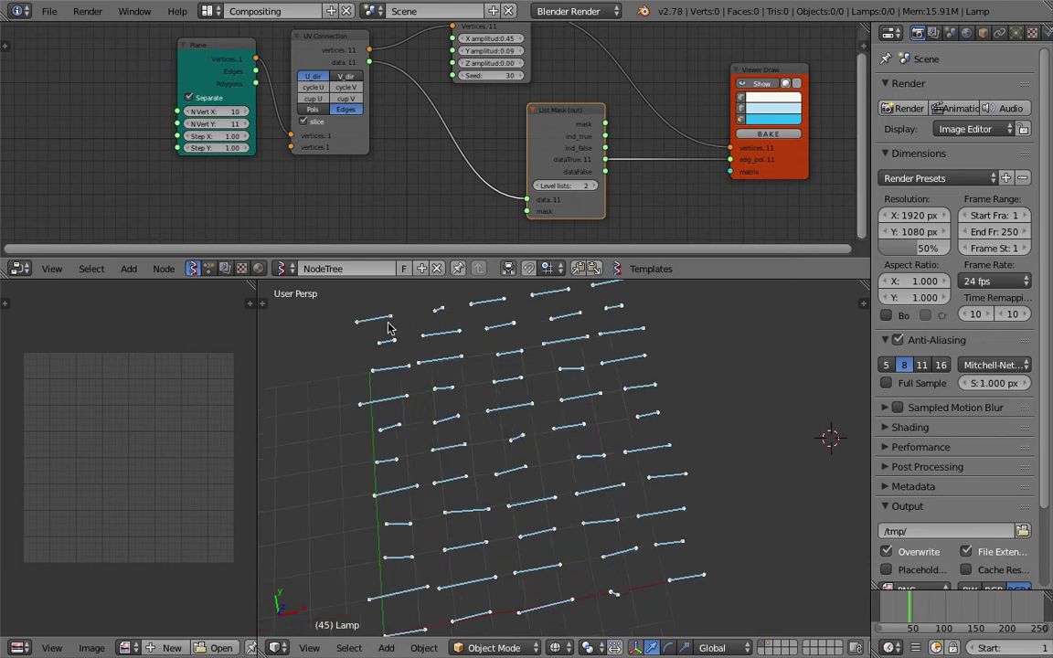
{"action": "scroll", "coordinate": [435, 314], "scroll_direction": "down", "scroll_amount": 1}
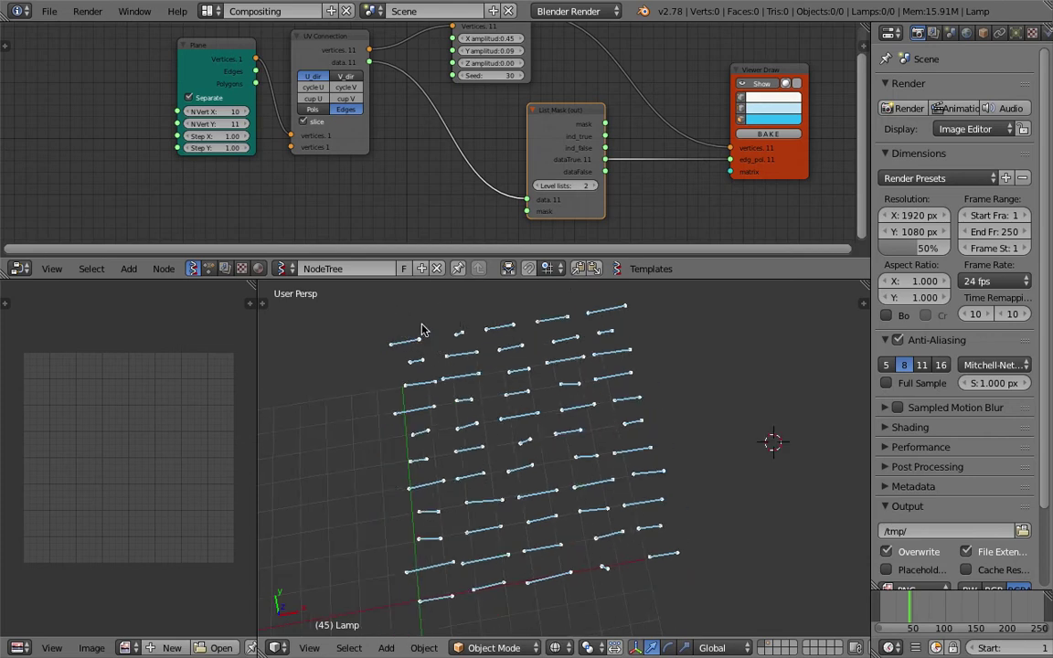
Step: Enlarge the node editor, add a Stethoscope node in the free space below Viewer Draw, and save the file
{"action": "middle_click_drag", "start_coordinate": [452, 210], "coordinate": [370, 168]}
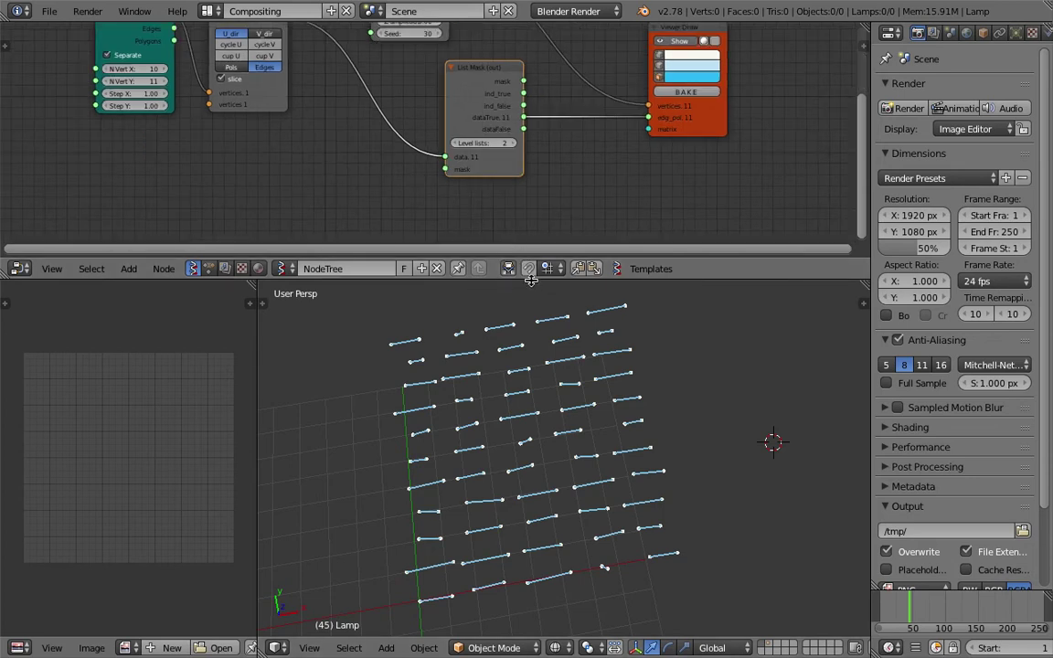
{"action": "left_click_drag", "start_coordinate": [530, 280], "coordinate": [526, 356]}
{"action": "scroll", "coordinate": [452, 227], "scroll_direction": "right", "scroll_amount": 3}
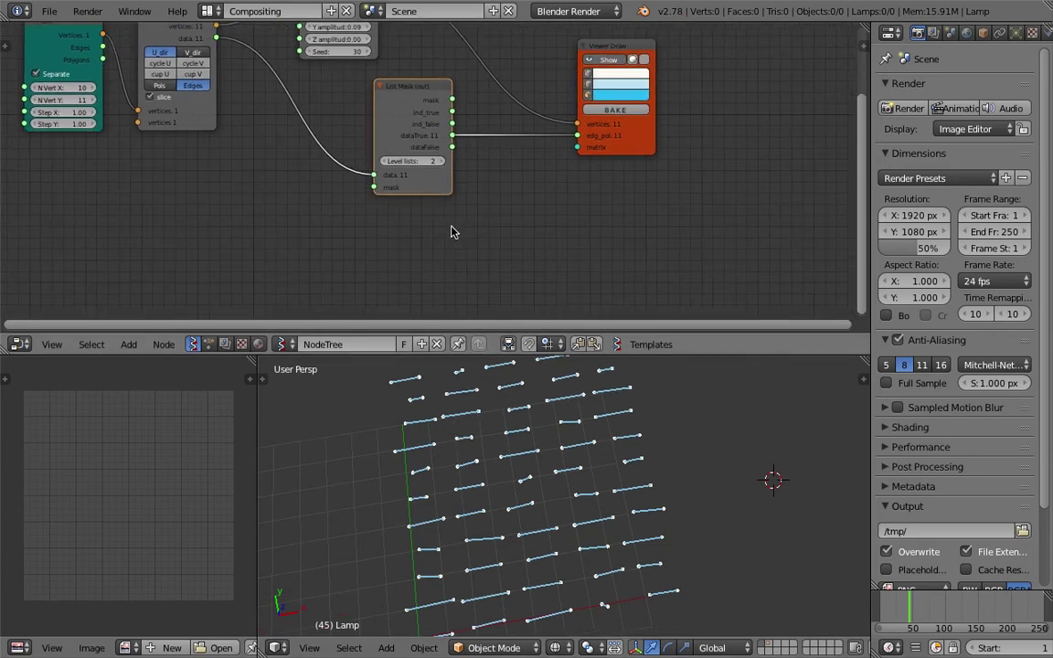
{"action": "key", "text": "shift+a"}
{"action": "left_click", "coordinate": [567, 235]}
{"action": "type", "text": "ste"}
{"action": "key", "text": "Return"}
{"action": "left_click", "coordinate": [566, 227]}
{"action": "key", "text": "ctrl+s"}
{"action": "left_click", "coordinate": [567, 228]}
Step: Connect the List Mask node's mask output to the Stethoscope and examine the printed mask pattern for each row
{"action": "left_click_drag", "start_coordinate": [436, 106], "coordinate": [531, 211]}
{"action": "scroll", "coordinate": [673, 245], "scroll_direction": "up", "scroll_amount": 3}
{"action": "middle_click_drag", "start_coordinate": [673, 246], "coordinate": [550, 165]}
{"action": "scroll", "coordinate": [544, 153], "scroll_direction": "up", "scroll_amount": 3}
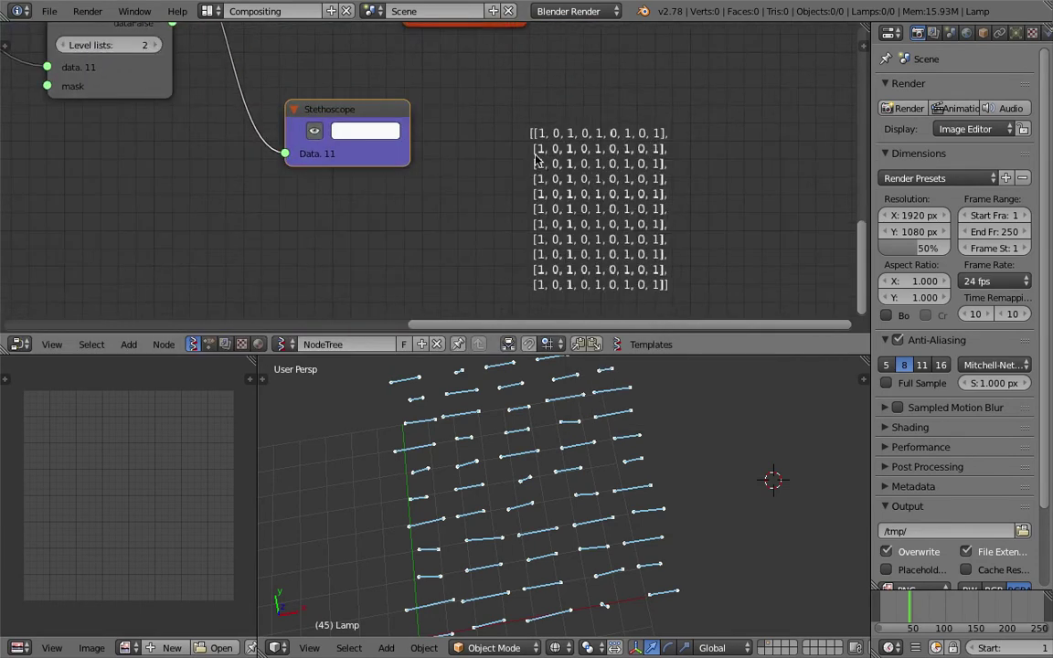
{"action": "scroll", "coordinate": [566, 137], "scroll_direction": "up", "scroll_amount": 2}
{"action": "scroll", "coordinate": [493, 92], "scroll_direction": "down", "scroll_amount": 1}
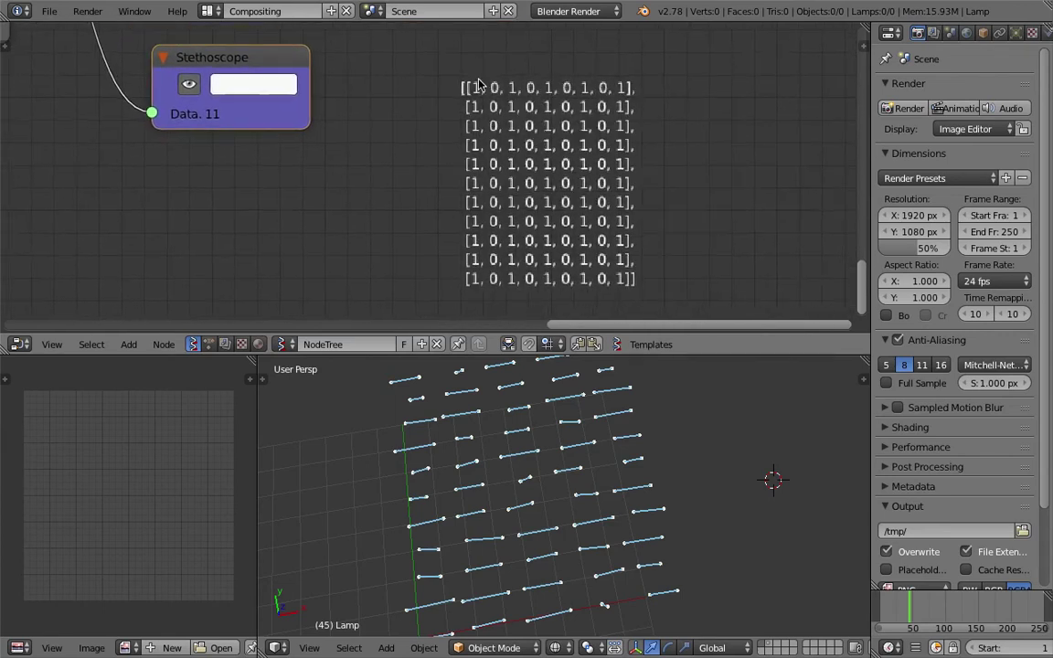
{"action": "scroll", "coordinate": [439, 150], "scroll_direction": "down", "scroll_amount": 1}
{"action": "middle_click_drag", "start_coordinate": [234, 143], "coordinate": [332, 157]}
{"action": "middle_click_drag", "start_coordinate": [413, 378], "coordinate": [457, 368]}
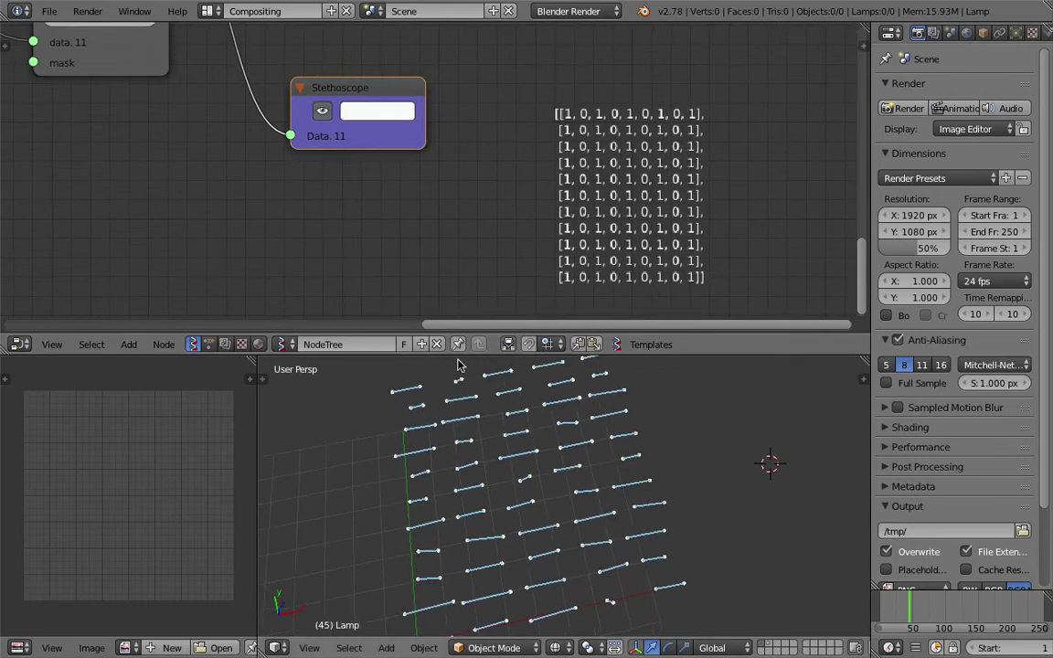
Step: Delete the Stethoscope node and save the file
{"action": "left_click_drag", "start_coordinate": [459, 357], "coordinate": [472, 320]}
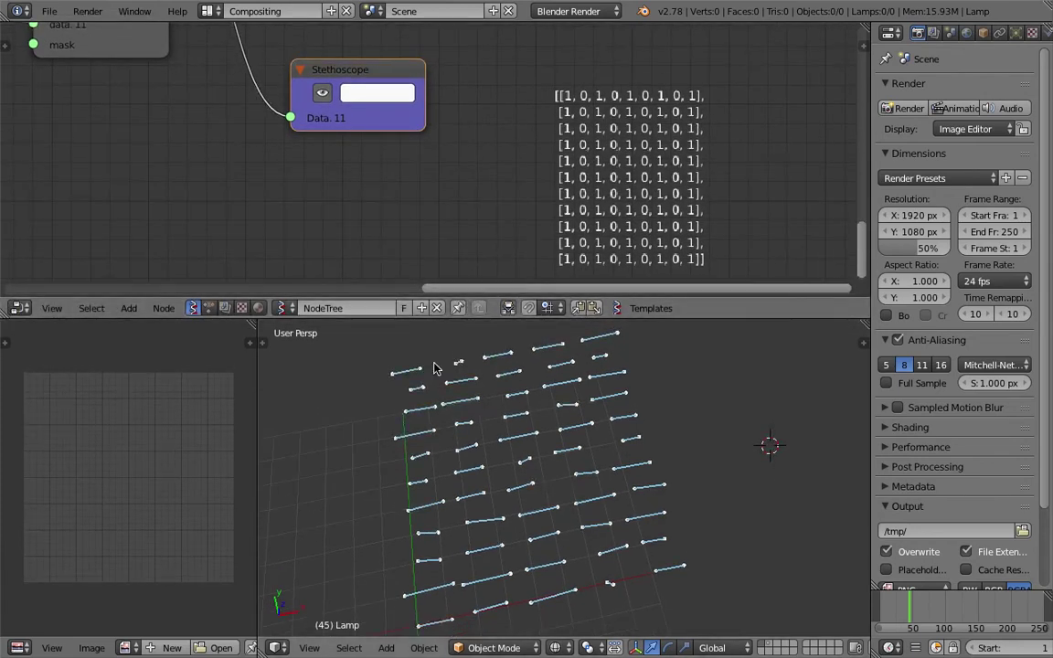
{"action": "middle_click_drag", "start_coordinate": [510, 190], "coordinate": [583, 193]}
{"action": "scroll", "coordinate": [583, 193], "scroll_direction": "down", "scroll_amount": 3}
{"action": "middle_click_drag", "start_coordinate": [484, 78], "coordinate": [637, 199]}
{"action": "key", "text": "x"}
{"action": "key", "text": "ctrl+s"}
{"action": "left_click", "coordinate": [719, 134]}
Step: Reposition the Viewer Draw and List Mask nodes and enlarge the node editor to gain working space
{"action": "left_click_drag", "start_coordinate": [701, 132], "coordinate": [719, 131]}
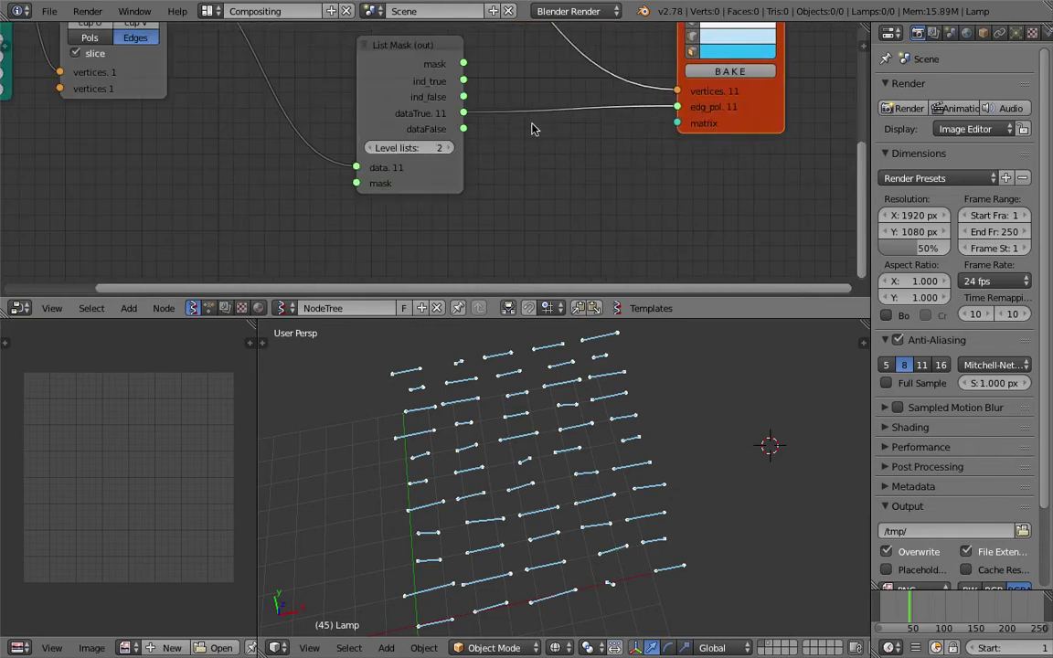
{"action": "middle_click_drag", "start_coordinate": [719, 131], "coordinate": [738, 136]}
{"action": "left_click_drag", "start_coordinate": [441, 63], "coordinate": [470, 92]}
{"action": "middle_click_drag", "start_coordinate": [476, 100], "coordinate": [512, 104]}
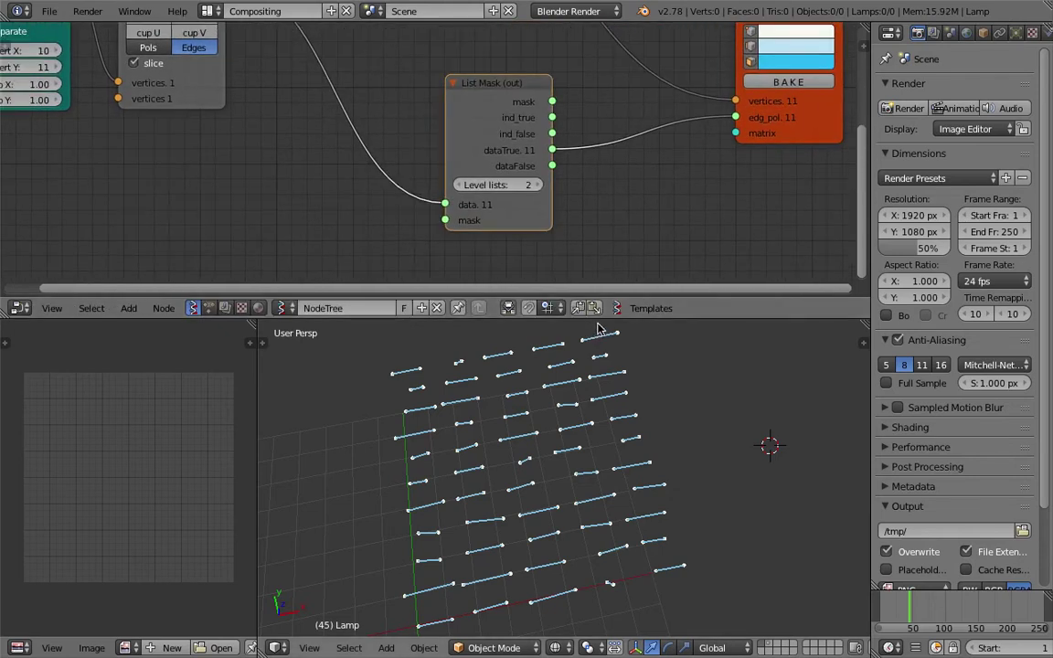
{"action": "left_click_drag", "start_coordinate": [600, 320], "coordinate": [604, 380]}
{"action": "middle_click_drag", "start_coordinate": [452, 267], "coordinate": [502, 186]}
{"action": "key", "text": "shift+a"}
{"action": "left_click", "coordinate": [301, 168]}
{"action": "key", "text": "Escape"}
Step: Save the file over the existing version and add a Vector Noise node in the free space beside the List Mask node
{"action": "scroll", "coordinate": [526, 176], "scroll_direction": "up", "scroll_amount": 1}
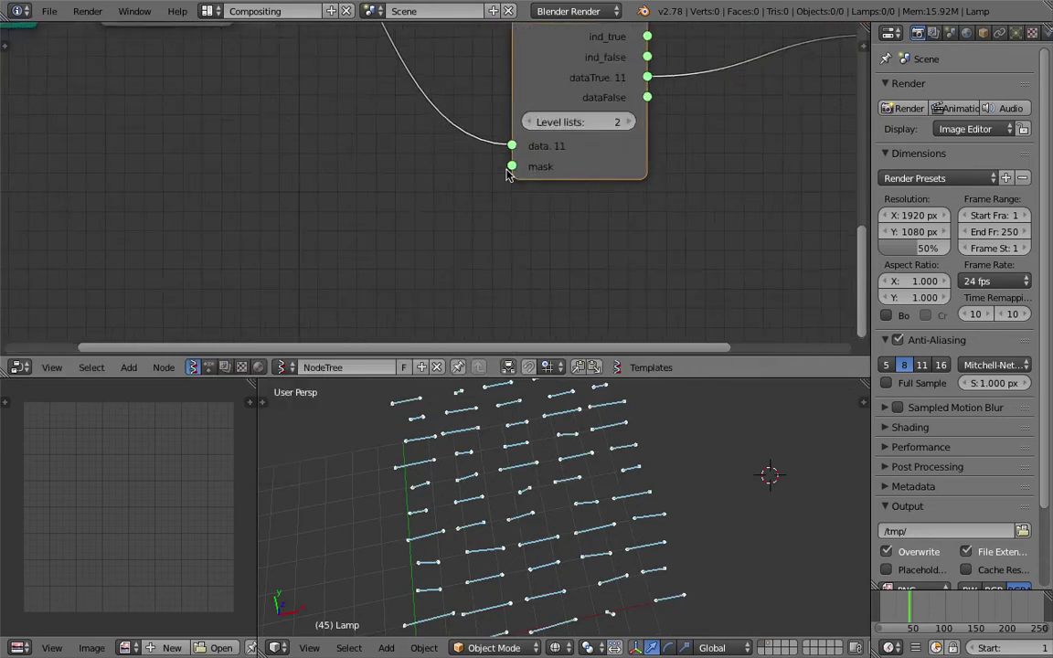
{"action": "scroll", "coordinate": [508, 176], "scroll_direction": "down", "scroll_amount": 1}
{"action": "scroll", "coordinate": [498, 176], "scroll_direction": "up", "scroll_amount": 2}
{"action": "key", "text": "ctrl+s"}
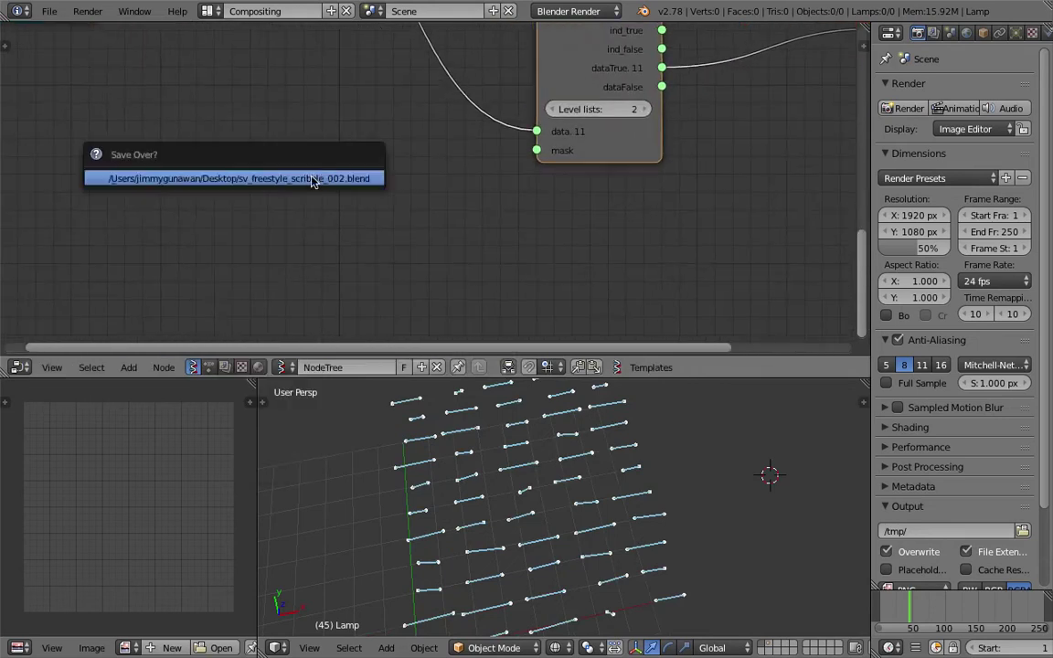
{"action": "key", "text": "shift+a"}
{"action": "left_click", "coordinate": [224, 167]}
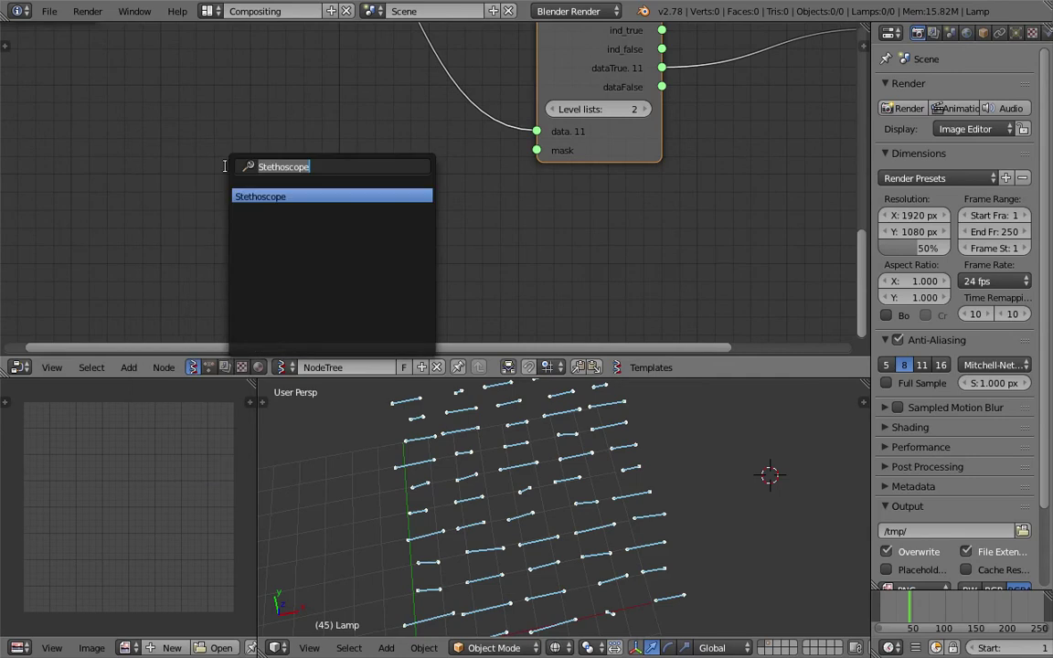
{"action": "type", "text": "vector no"}
{"action": "key", "text": "Return"}
{"action": "left_click", "coordinate": [263, 147]}
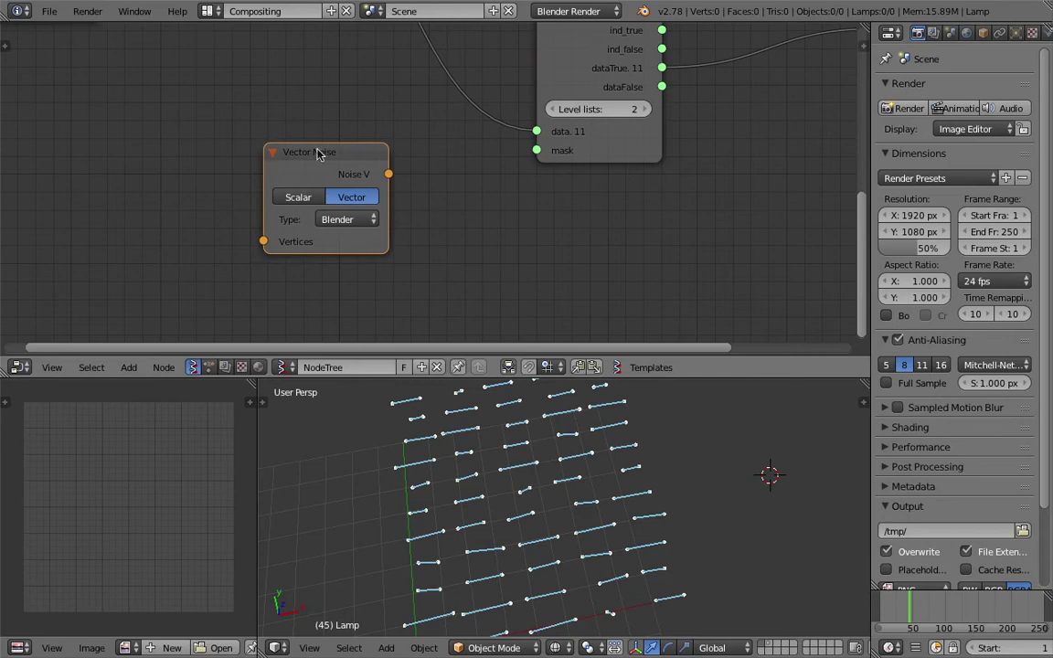
Step: Set the Vector Noise node to Scalar output and its noise type to Voronoi_F3
{"action": "left_click", "coordinate": [309, 198]}
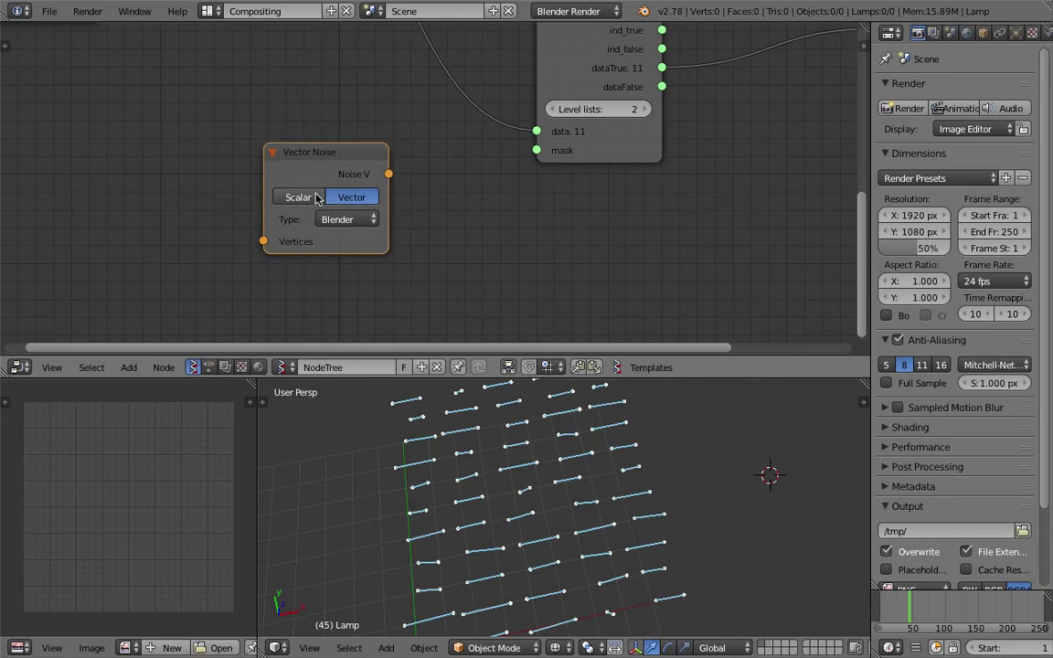
{"action": "scroll", "coordinate": [307, 198], "scroll_direction": "up", "scroll_amount": 1}
{"action": "mouse_move", "coordinate": [378, 173]}
{"action": "left_mouse_down"}
{"action": "mouse_move", "coordinate": [448, 172]}
{"action": "mouse_move", "coordinate": [397, 176]}
{"action": "left_mouse_up"}
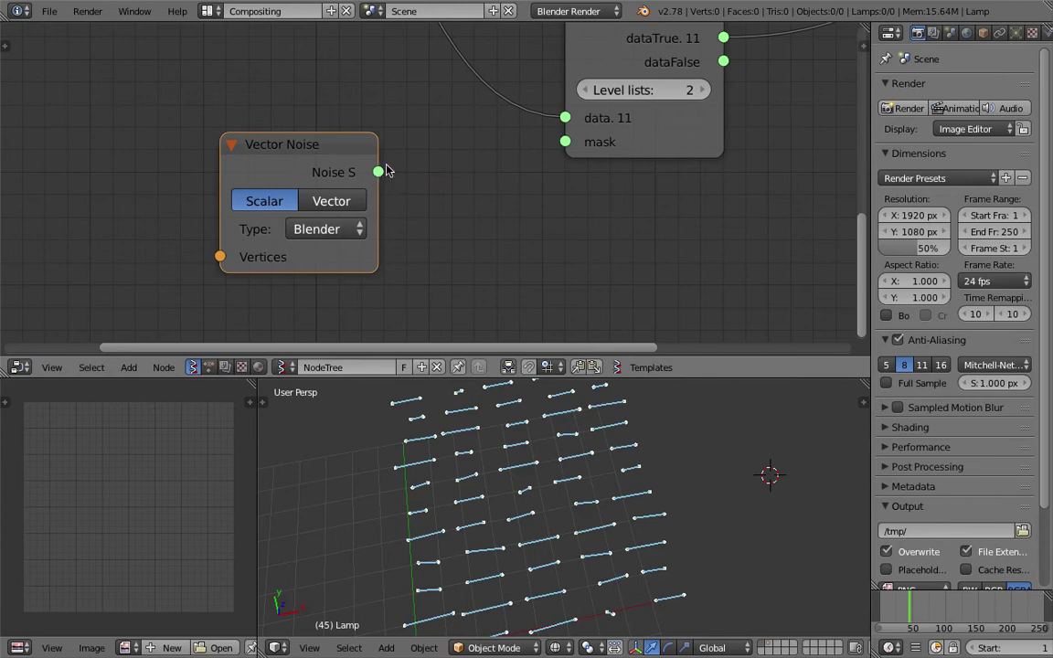
{"action": "left_click", "coordinate": [355, 195]}
{"action": "left_click", "coordinate": [261, 202]}
{"action": "scroll", "coordinate": [261, 203], "scroll_direction": "down", "scroll_amount": 3}
{"action": "middle_click_drag", "start_coordinate": [261, 203], "coordinate": [332, 191]}
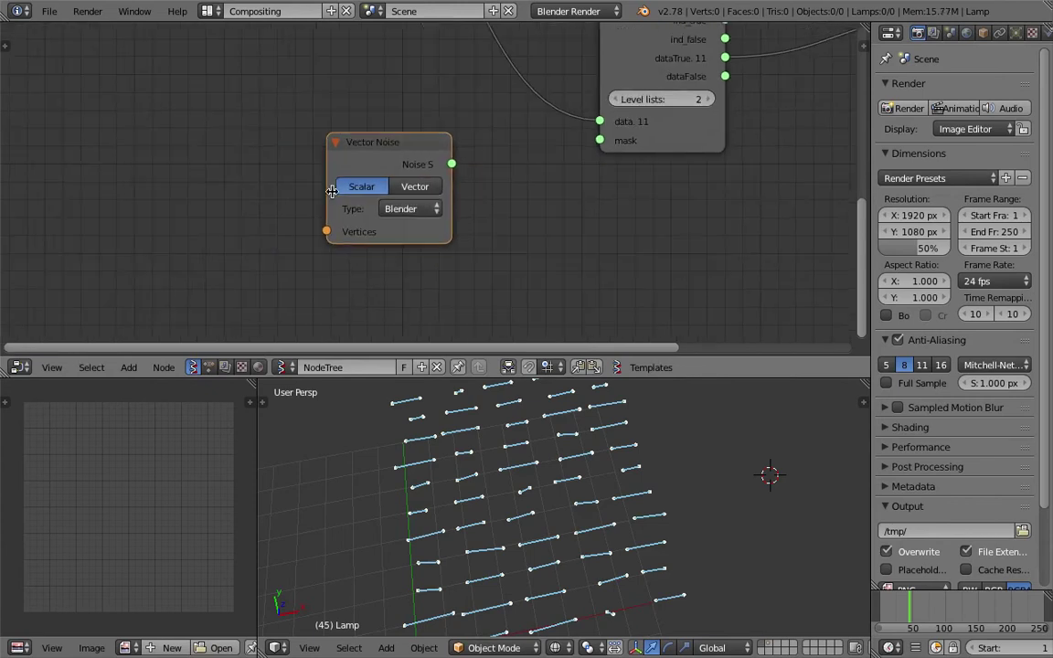
{"action": "left_click", "coordinate": [402, 209]}
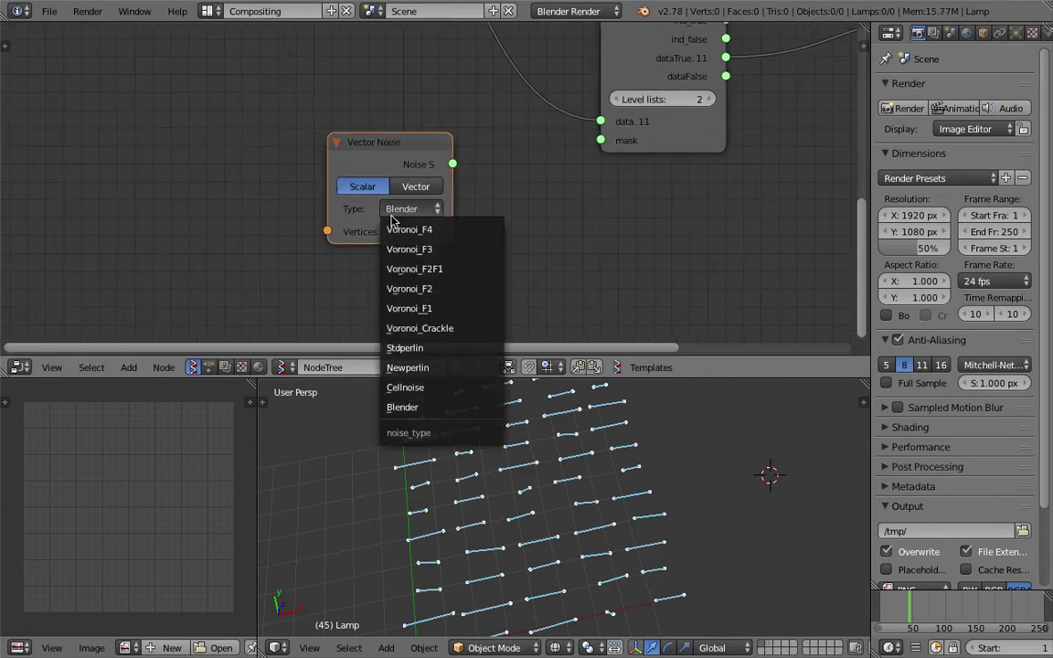
{"action": "left_click", "coordinate": [448, 244]}
{"action": "scroll", "coordinate": [315, 198], "scroll_direction": "down", "scroll_amount": 3}
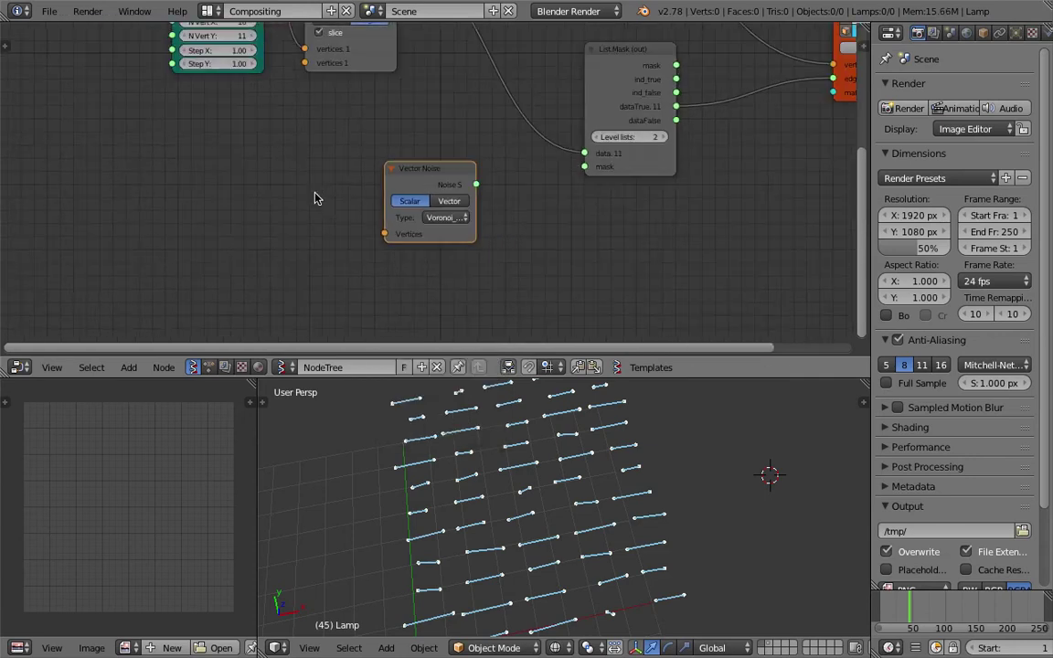
Step: Add a Stethoscope node below List Mask and connect the Vector Noise node's Noise S output to it
{"action": "left_click_drag", "start_coordinate": [407, 187], "coordinate": [318, 186]}
{"action": "key", "text": "space"}
{"action": "type", "text": "ste"}
{"action": "left_click", "coordinate": [535, 251]}
{"action": "left_click_drag", "start_coordinate": [393, 176], "coordinate": [533, 291]}
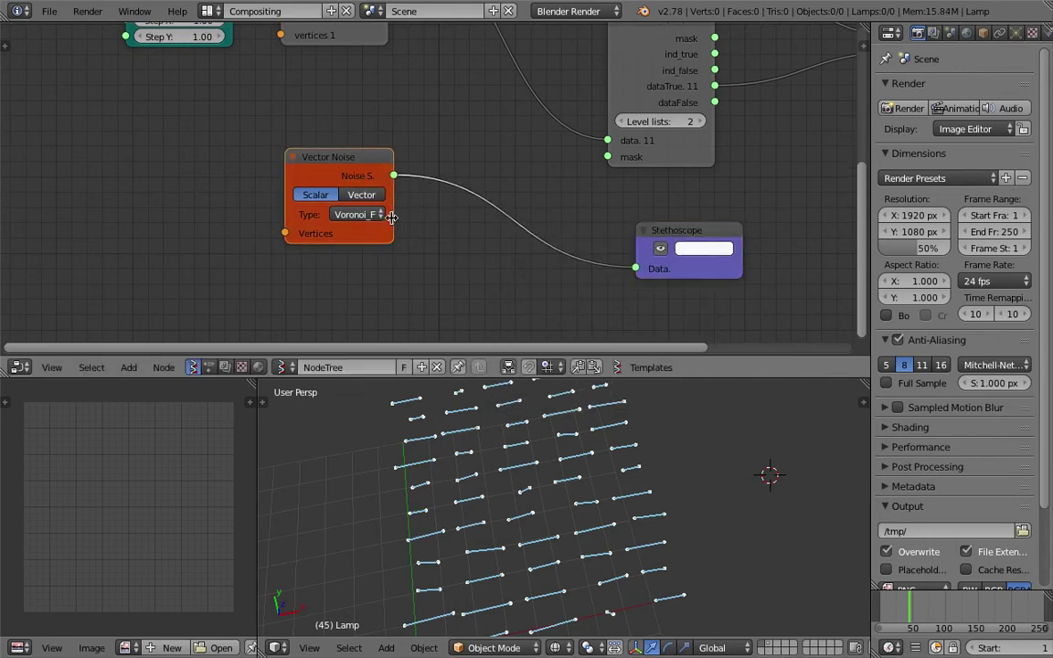
Step: Widen the Vector Noise node and space out the Plane and UV Connection nodes, switching off the UV Connection's slice option
{"action": "left_click_drag", "start_coordinate": [391, 217], "coordinate": [439, 223]}
{"action": "scroll", "coordinate": [267, 118], "scroll_direction": "down", "scroll_amount": 2}
{"action": "middle_click_drag", "start_coordinate": [267, 118], "coordinate": [375, 178]}
{"action": "scroll", "coordinate": [411, 172], "scroll_direction": "down", "scroll_amount": 2}
{"action": "scroll", "coordinate": [411, 172], "scroll_direction": "up", "scroll_amount": 1}
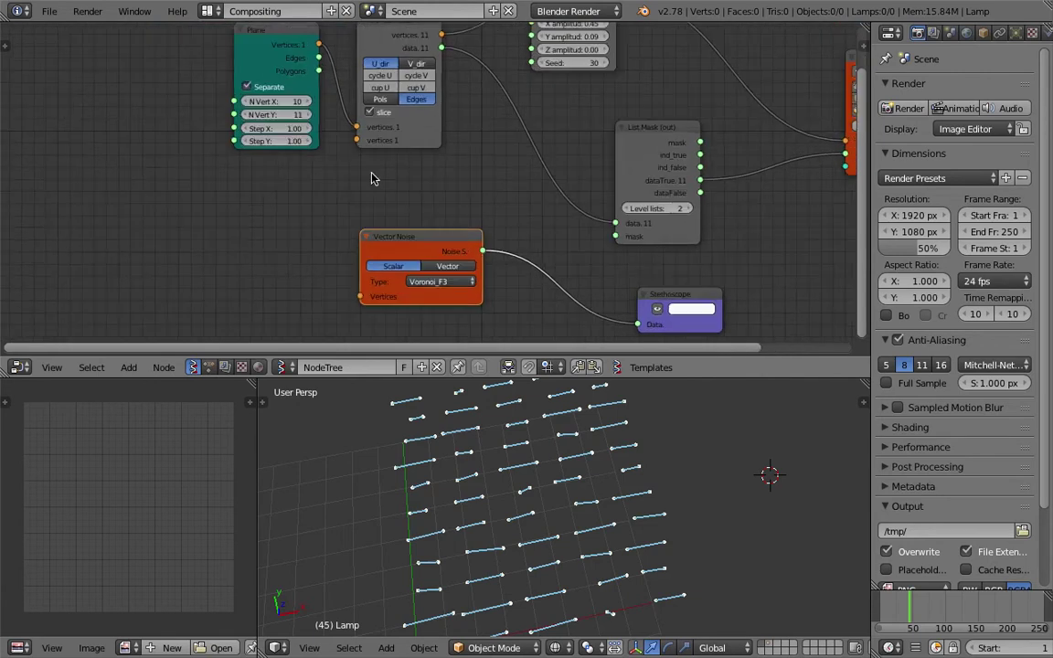
{"action": "left_click_drag", "start_coordinate": [286, 43], "coordinate": [203, 55]}
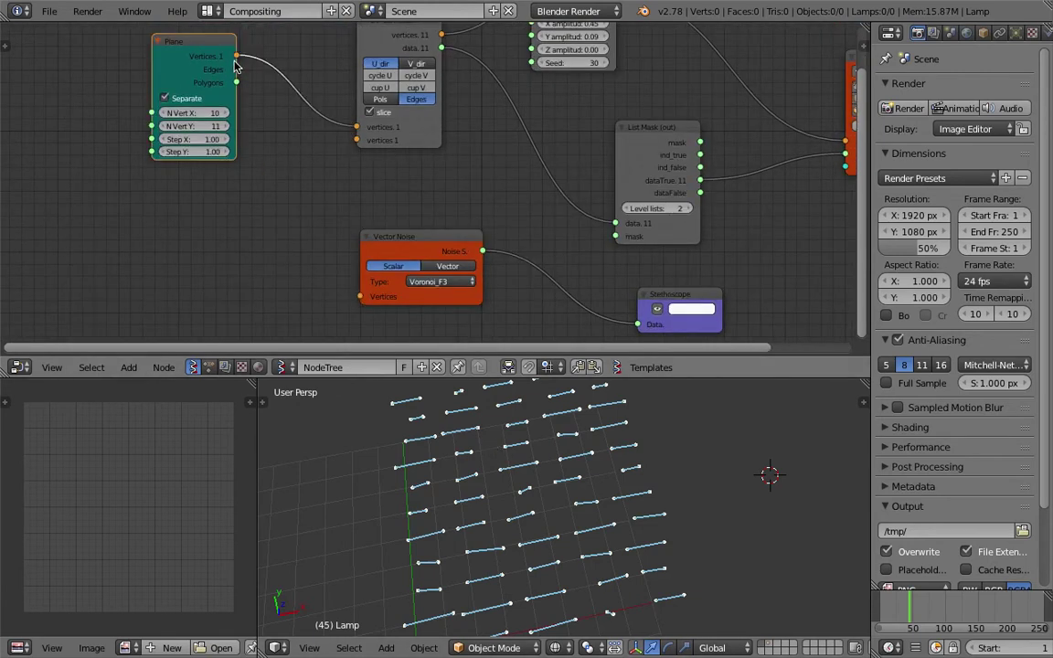
{"action": "left_click_drag", "start_coordinate": [423, 142], "coordinate": [386, 166]}
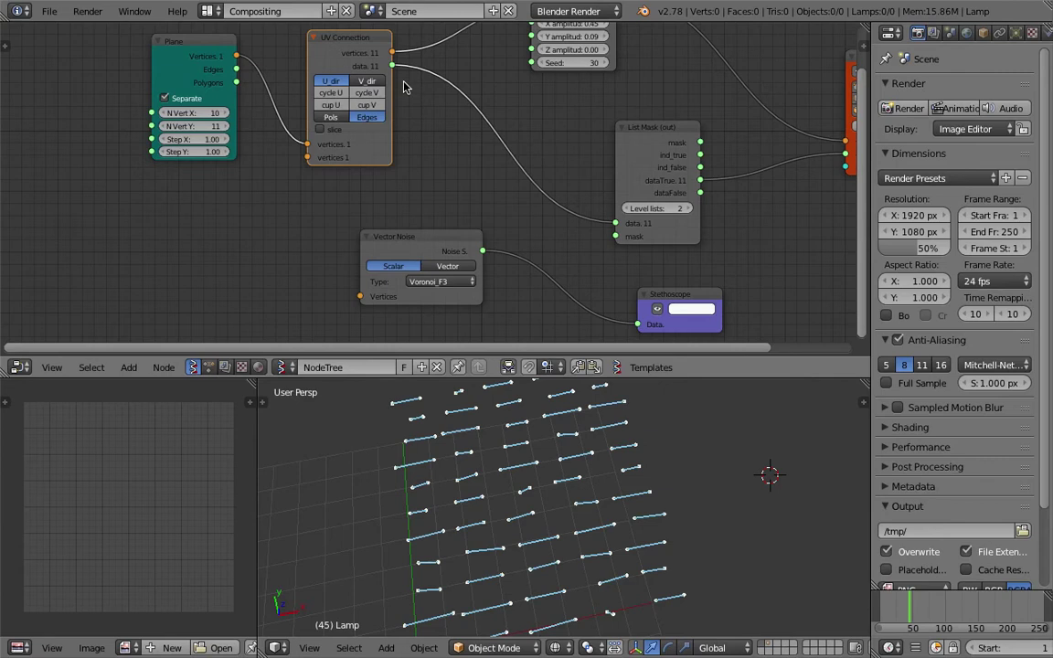
Step: Connect the UV Connection's vertices output to the Vector Noise node's Vertices input and place the noise node just beneath it
{"action": "left_click_drag", "start_coordinate": [395, 57], "coordinate": [430, 176]}
{"action": "left_click_drag", "start_coordinate": [460, 236], "coordinate": [500, 233]}
{"action": "left_click_drag", "start_coordinate": [397, 59], "coordinate": [400, 294]}
{"action": "left_click_drag", "start_coordinate": [465, 252], "coordinate": [435, 206]}
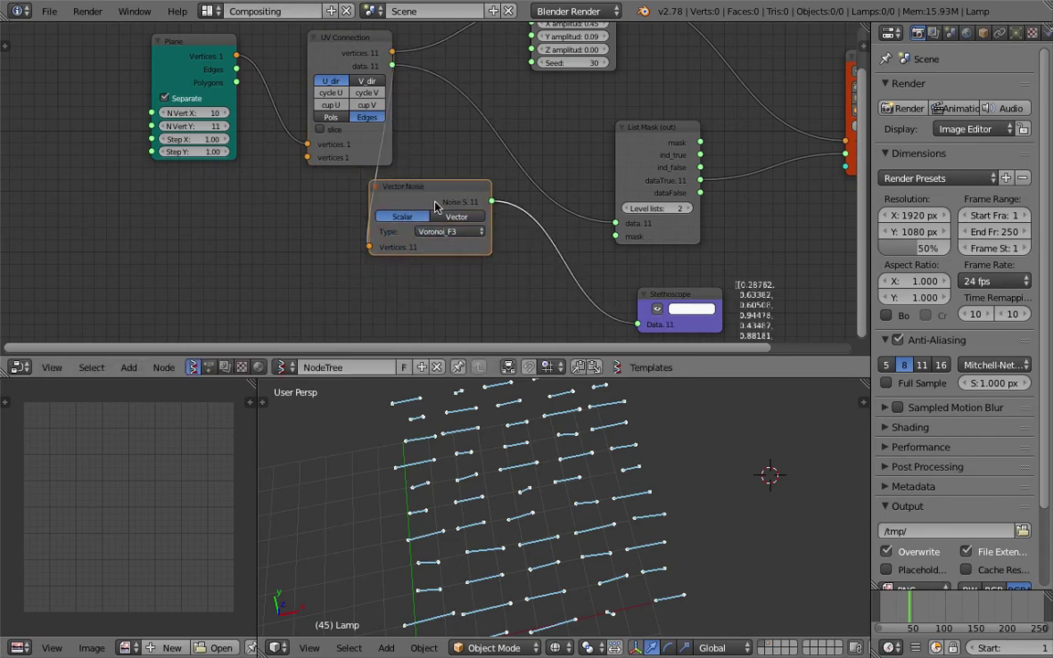
Step: Examine the scalar noise values printed beside the Stethoscope for the rows and reposition that node slightly
{"action": "middle_click_drag", "start_coordinate": [436, 206], "coordinate": [290, 83]}
{"action": "scroll", "coordinate": [448, 179], "scroll_direction": "up", "scroll_amount": 6}
{"action": "middle_click_drag", "start_coordinate": [486, 180], "coordinate": [288, 108]}
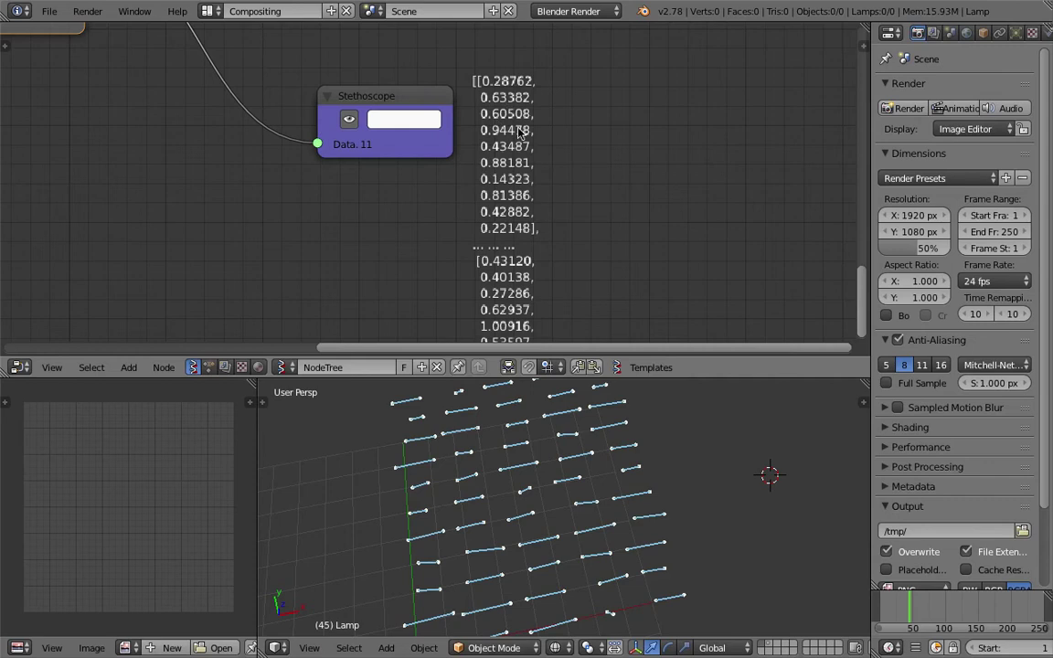
{"action": "scroll", "coordinate": [516, 122], "scroll_direction": "up", "scroll_amount": 1}
{"action": "scroll", "coordinate": [509, 129], "scroll_direction": "down", "scroll_amount": 3}
{"action": "middle_click_drag", "start_coordinate": [504, 186], "coordinate": [467, 36]}
{"action": "middle_click_drag", "start_coordinate": [481, 99], "coordinate": [617, 300]}
{"action": "middle_click_drag", "start_coordinate": [537, 238], "coordinate": [554, 281]}
{"action": "mouse_move", "coordinate": [536, 179]}
{"action": "left_mouse_down"}
{"action": "mouse_move", "coordinate": [607, 185]}
{"action": "mouse_move", "coordinate": [498, 185]}
{"action": "mouse_move", "coordinate": [539, 193]}
{"action": "left_mouse_up"}
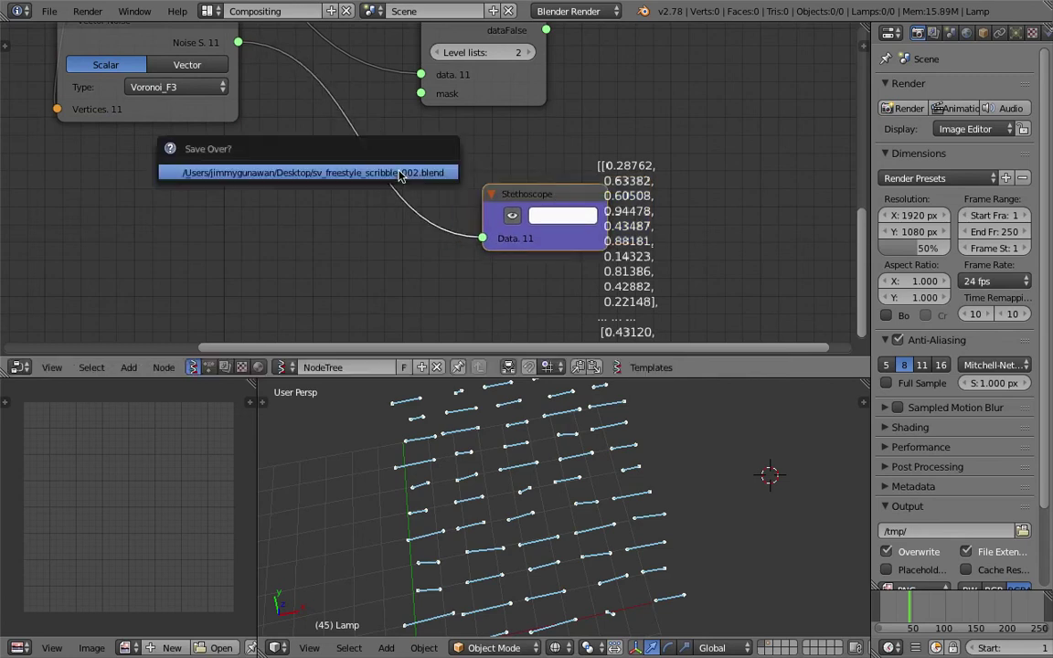
Step: Insert a Math node between the Vector Noise output and the Stethoscope, with its function set to Round
{"action": "key", "text": "shift+a"}
{"action": "left_click", "coordinate": [320, 189]}
{"action": "type", "text": "smo"}
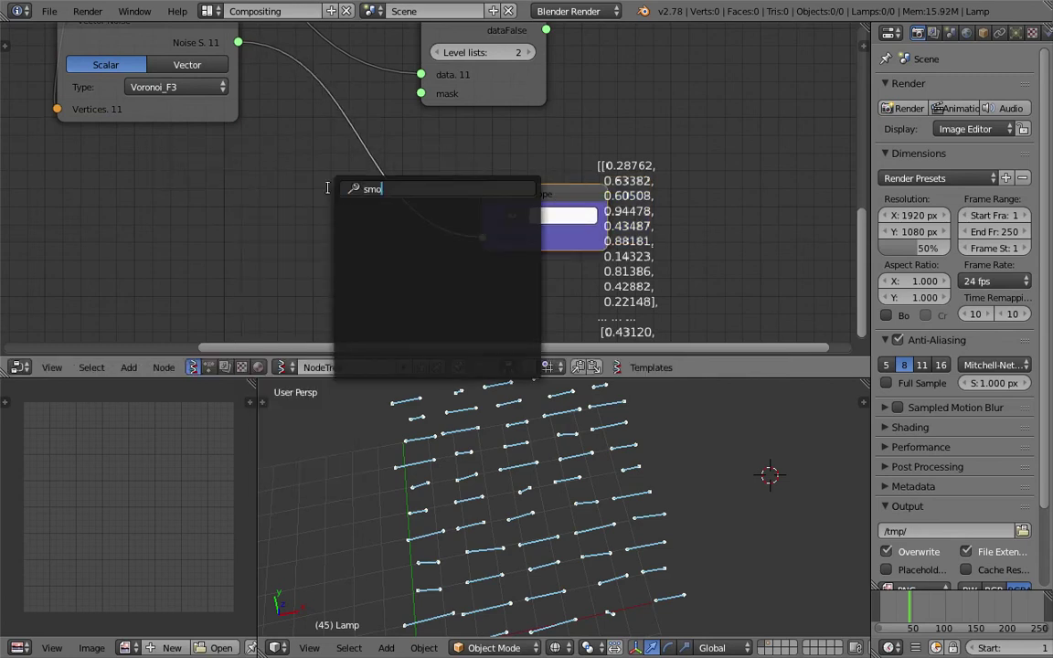
{"action": "type", "text": "math"}
{"action": "key", "text": "Return"}
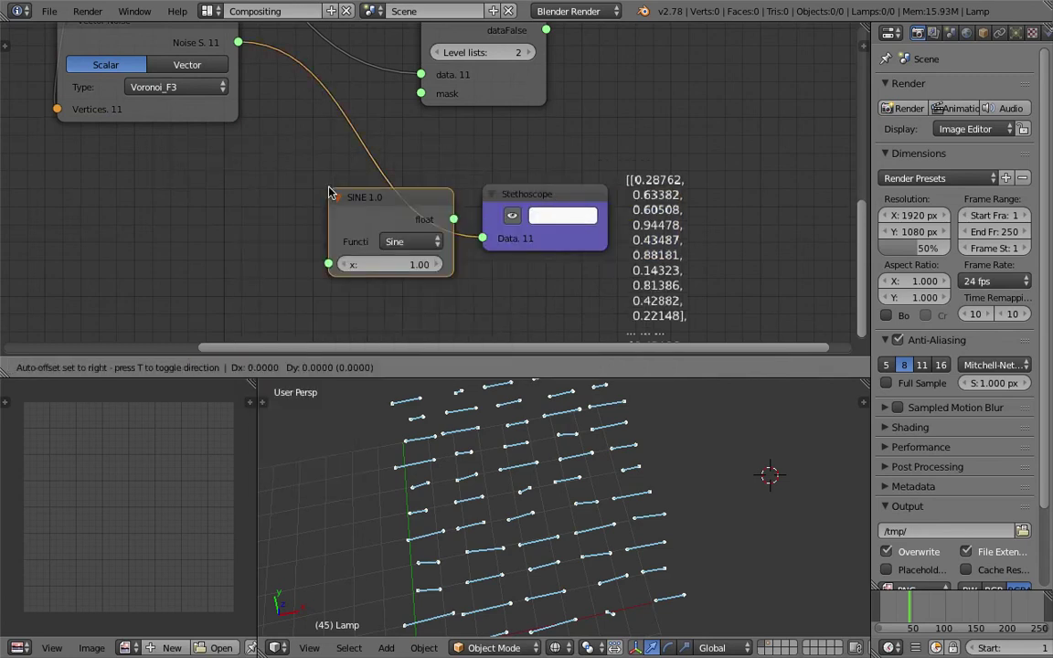
{"action": "left_click", "coordinate": [320, 165]}
{"action": "left_click", "coordinate": [407, 213]}
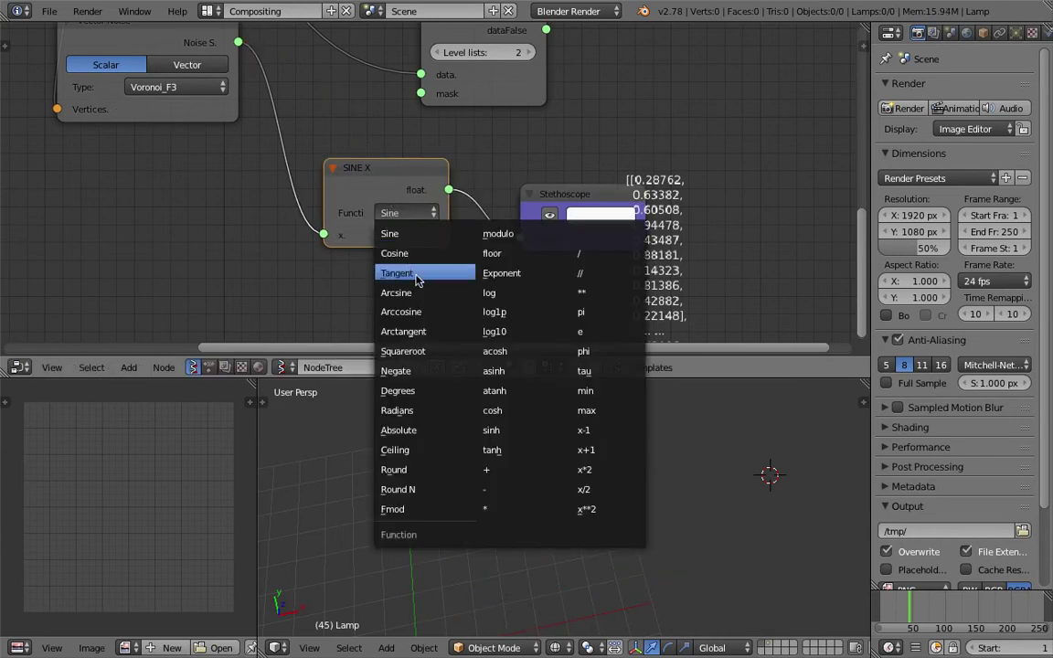
{"action": "left_click", "coordinate": [429, 469]}
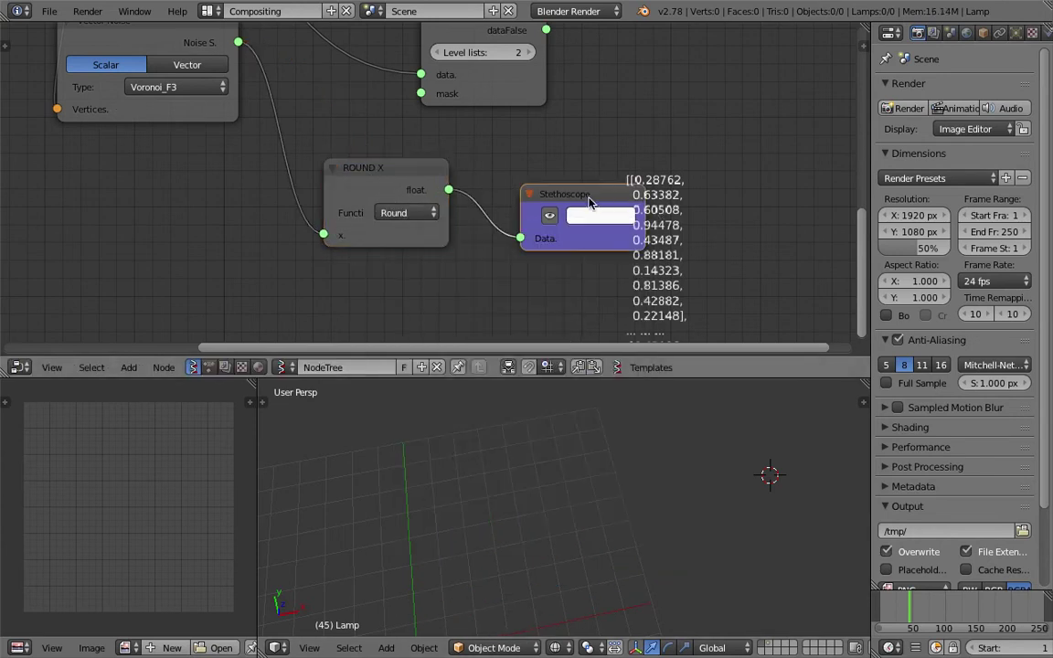
Step: Jump to frame 64 on the timeline and save over sv_freestyle_scribble_002.blend
{"action": "left_click", "coordinate": [921, 610]}
{"action": "middle_click_drag", "start_coordinate": [627, 237], "coordinate": [493, 200]}
{"action": "key", "text": "ctrl+s"}
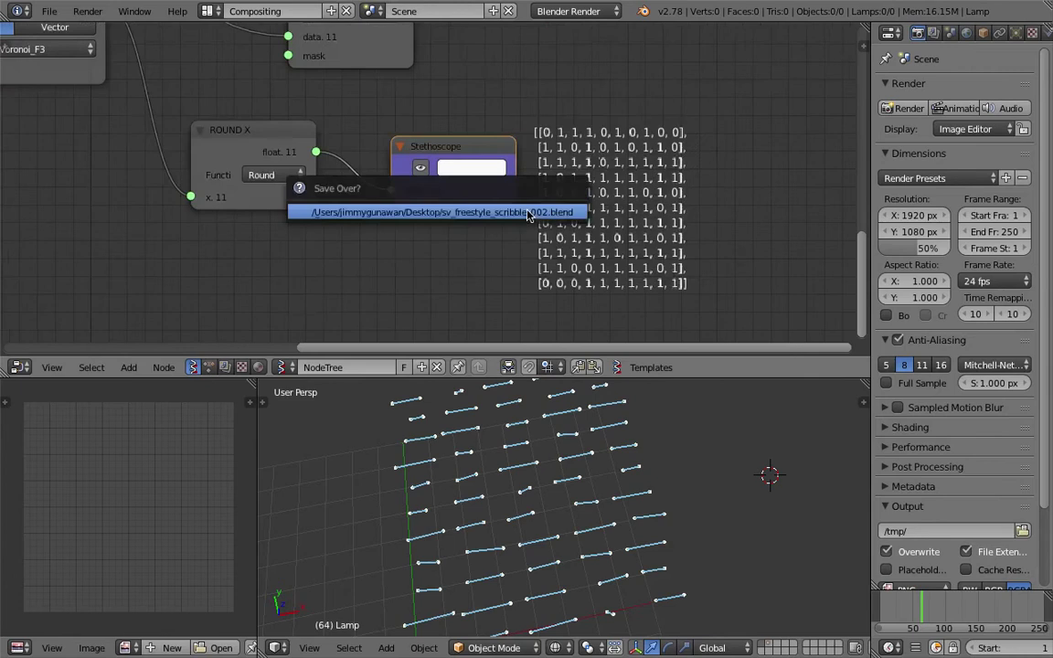
{"action": "left_click", "coordinate": [531, 214]}
Step: Shift the Vector Noise node slightly down, closer to the Round node
{"action": "scroll", "coordinate": [494, 154], "scroll_direction": "up", "scroll_amount": 1}
{"action": "middle_click_drag", "start_coordinate": [567, 145], "coordinate": [532, 147]}
{"action": "scroll", "coordinate": [548, 150], "scroll_direction": "up", "scroll_amount": 1}
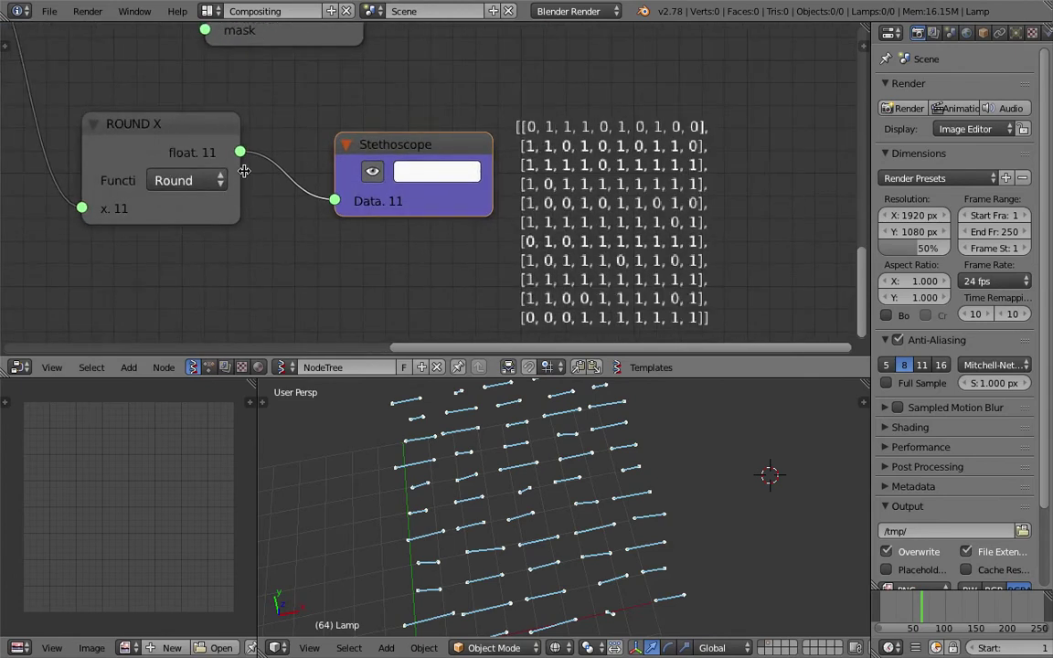
{"action": "middle_click_drag", "start_coordinate": [244, 171], "coordinate": [285, 170]}
{"action": "scroll", "coordinate": [284, 170], "scroll_direction": "down", "scroll_amount": 2}
{"action": "left_click_drag", "start_coordinate": [124, 79], "coordinate": [124, 88]}
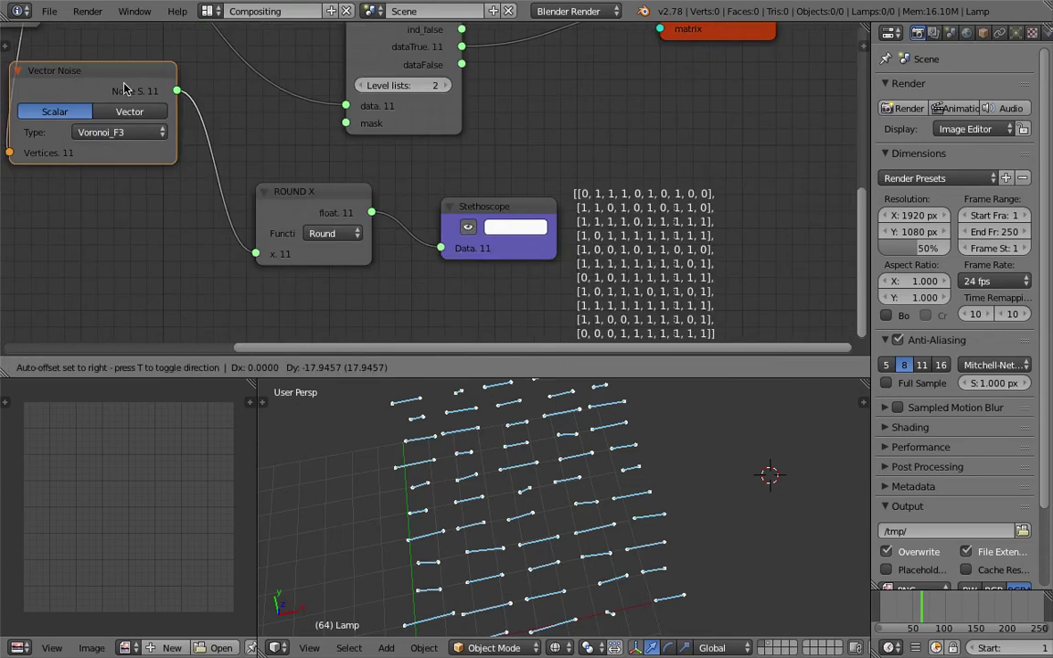
Step: Save the file and connect the Round node's float output to the mask input of List Mask (out)
{"action": "middle_click_drag", "start_coordinate": [544, 246], "coordinate": [447, 197]}
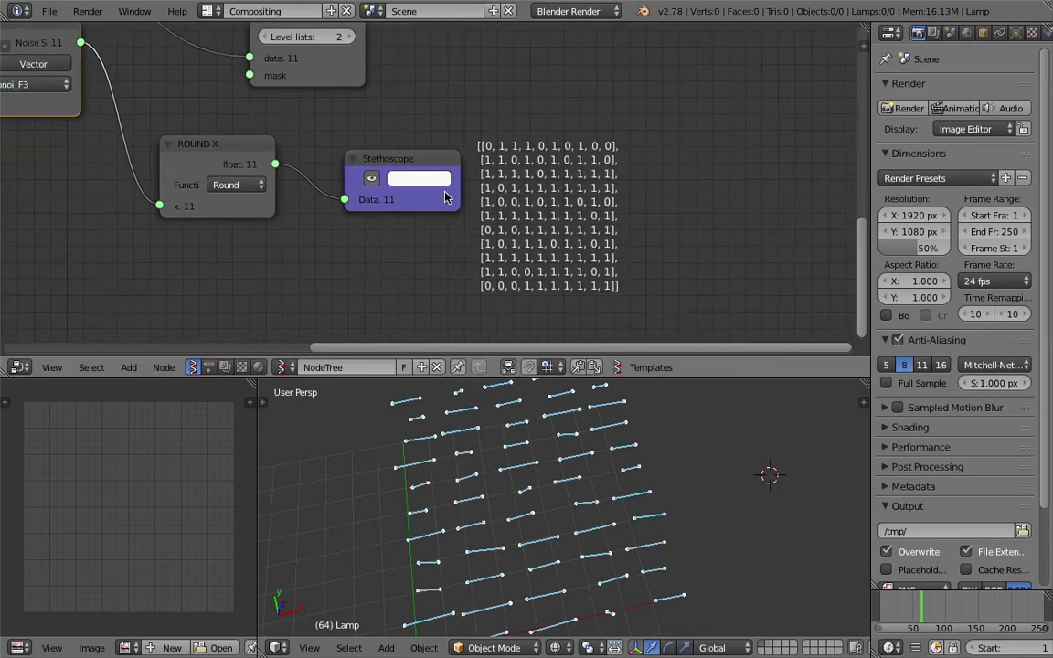
{"action": "middle_click_drag", "start_coordinate": [276, 92], "coordinate": [380, 228]}
{"action": "scroll", "coordinate": [378, 228], "scroll_direction": "down", "scroll_amount": 1}
{"action": "key", "text": "ctrl+s"}
{"action": "left_click", "coordinate": [376, 228]}
{"action": "left_click_drag", "start_coordinate": [373, 265], "coordinate": [366, 206]}
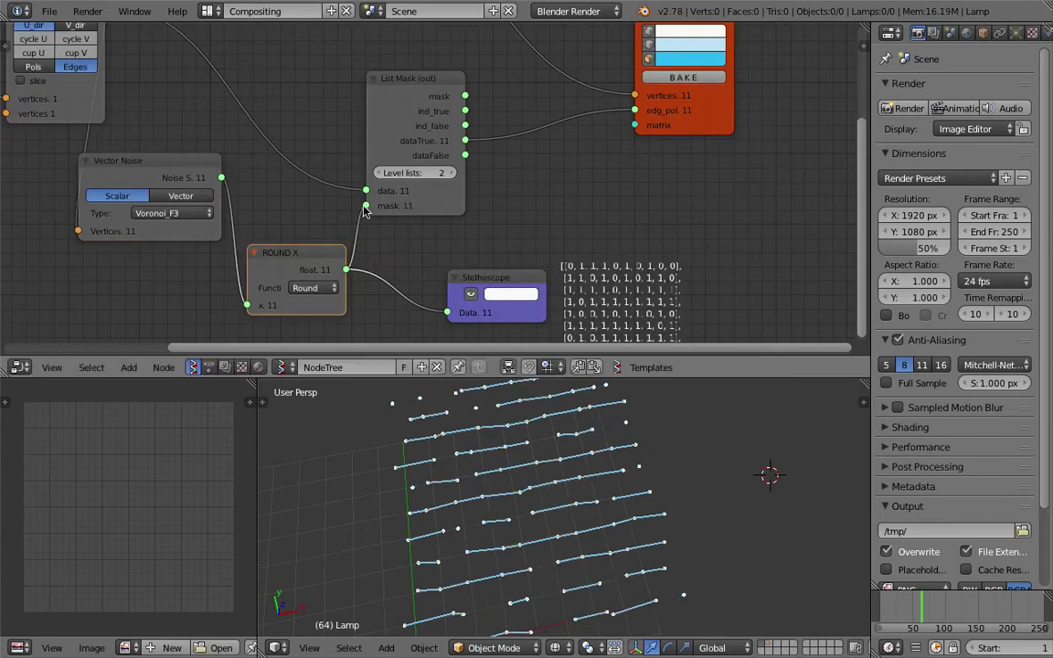
Step: Jump to frame 55 on the timeline and check the masked line pattern in the 3D view
{"action": "left_click", "coordinate": [918, 604]}
{"action": "scroll", "coordinate": [616, 494], "scroll_direction": "down", "scroll_amount": 2}
{"action": "middle_click_drag", "start_coordinate": [616, 493], "coordinate": [519, 498]}
{"action": "middle_click_drag", "start_coordinate": [352, 199], "coordinate": [387, 193]}
{"action": "middle_click_drag", "start_coordinate": [195, 139], "coordinate": [274, 154]}
{"action": "scroll", "coordinate": [254, 146], "scroll_direction": "down", "scroll_amount": 2}
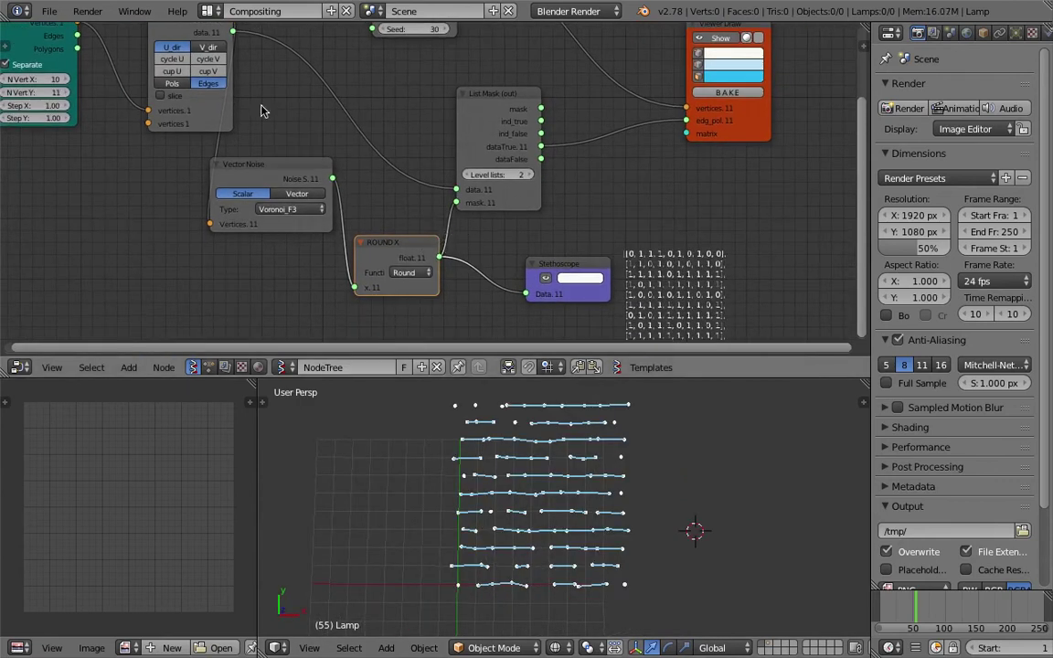
Step: Move the Plane and UV Connection nodes away from Vector Noise to make room for another node
{"action": "middle_click_drag", "start_coordinate": [262, 106], "coordinate": [333, 128]}
{"action": "scroll", "coordinate": [285, 94], "scroll_direction": "down", "scroll_amount": 2}
{"action": "left_click_drag", "start_coordinate": [163, 61], "coordinate": [73, 63]}
{"action": "left_click_drag", "start_coordinate": [283, 58], "coordinate": [218, 63]}
Step: Insert a Vector Math node on the link between the UV Connection vertices and Vector Noise
{"action": "left_click", "coordinate": [217, 67]}
{"action": "key", "text": "space"}
{"action": "type", "text": "vec"}
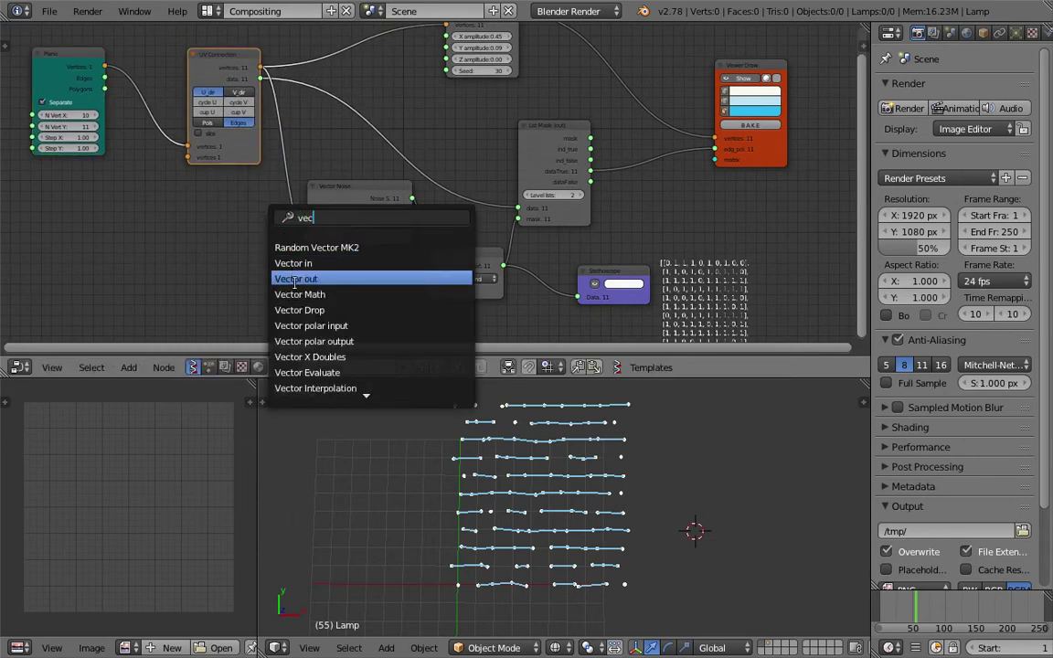
{"action": "left_click", "coordinate": [294, 294]}
{"action": "left_click", "coordinate": [320, 183]}
Step: Add a Vector in node and place it below the UV Connection node
{"action": "key", "text": "shift+a"}
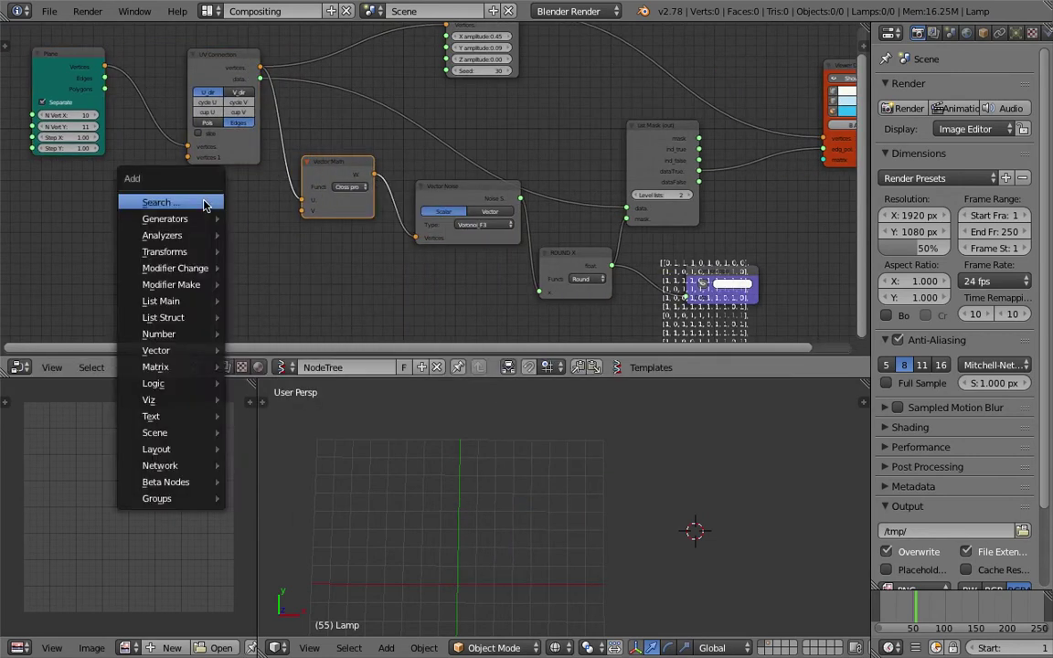
{"action": "left_click", "coordinate": [204, 203]}
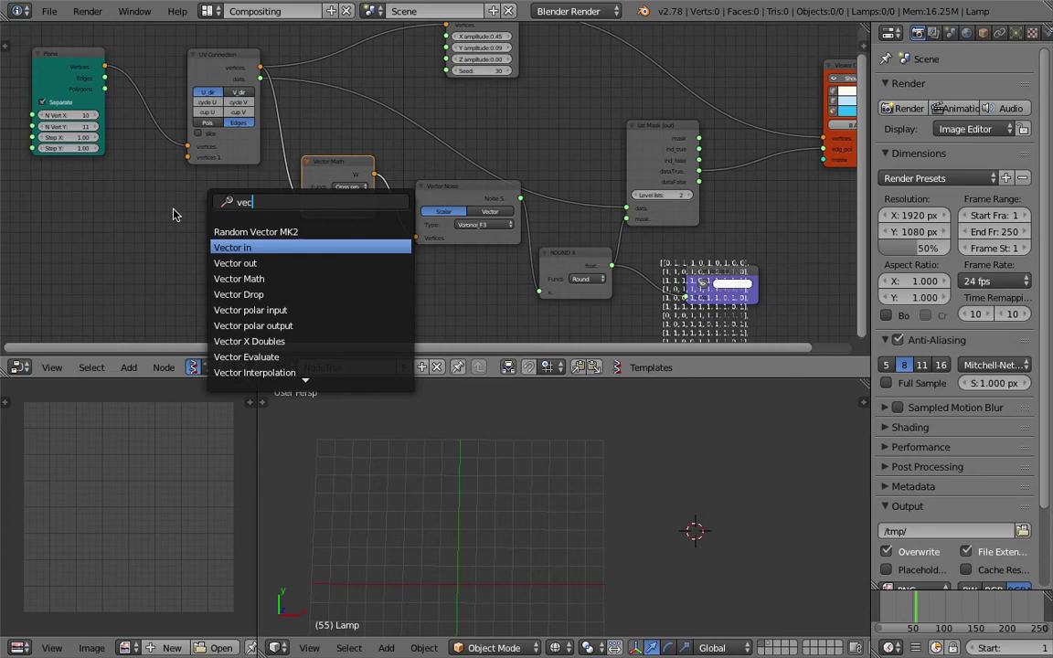
{"action": "key", "text": "Return"}
{"action": "left_click", "coordinate": [219, 209]}
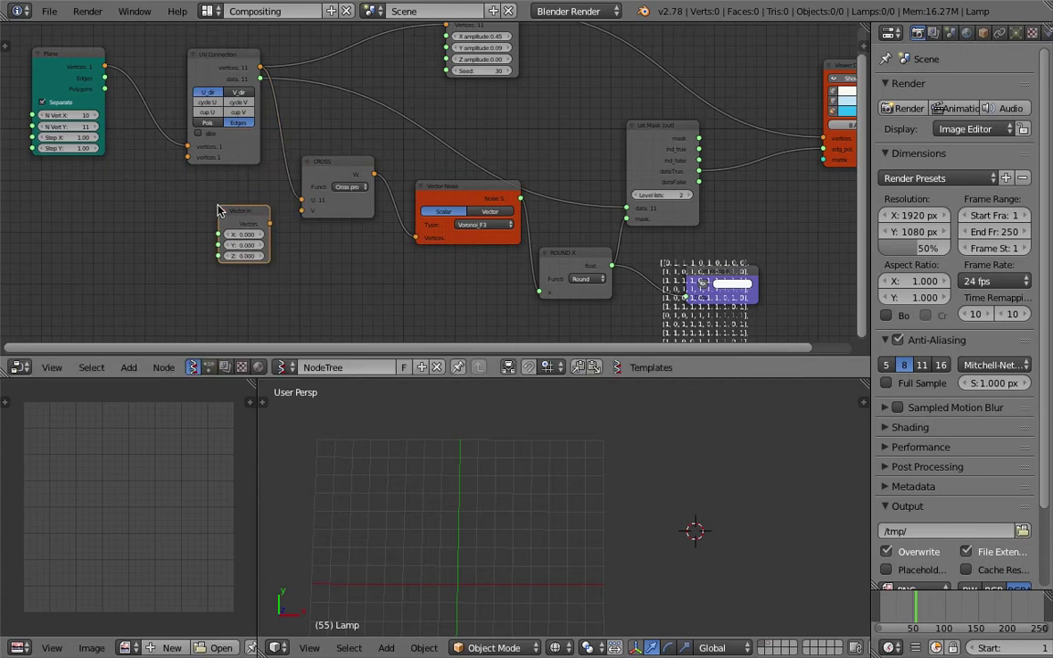
Step: Connect Vector in to the cross product node's V input and set its X to 0.180 and Y to 0.630
{"action": "scroll", "coordinate": [216, 225], "scroll_direction": "up", "scroll_amount": 1}
{"action": "left_click_drag", "start_coordinate": [244, 231], "coordinate": [280, 217]}
{"action": "mouse_move", "coordinate": [215, 248]}
{"action": "left_mouse_down"}
{"action": "mouse_move", "coordinate": [237, 256]}
{"action": "mouse_move", "coordinate": [203, 244]}
{"action": "mouse_move", "coordinate": [208, 256]}
{"action": "left_mouse_up"}
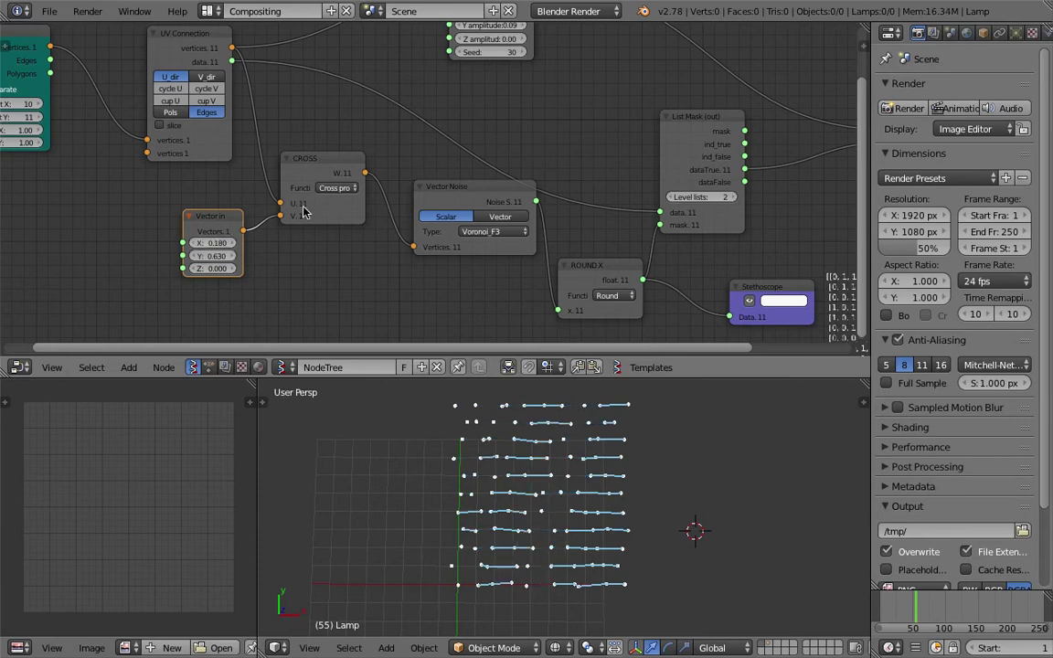
Step: Change the Vector Math node's function from cross product to Add
{"action": "scroll", "coordinate": [304, 212], "scroll_direction": "up", "scroll_amount": 1}
{"action": "left_click", "coordinate": [335, 189]}
{"action": "left_click", "coordinate": [317, 246]}
Step: Set the Vector in node to X 1.980, Y 1.020 and Z -0.870, and save the file
{"action": "middle_click_drag", "start_coordinate": [283, 247], "coordinate": [272, 168]}
{"action": "left_click_drag", "start_coordinate": [164, 175], "coordinate": [210, 190]}
{"action": "left_click_drag", "start_coordinate": [172, 203], "coordinate": [139, 190]}
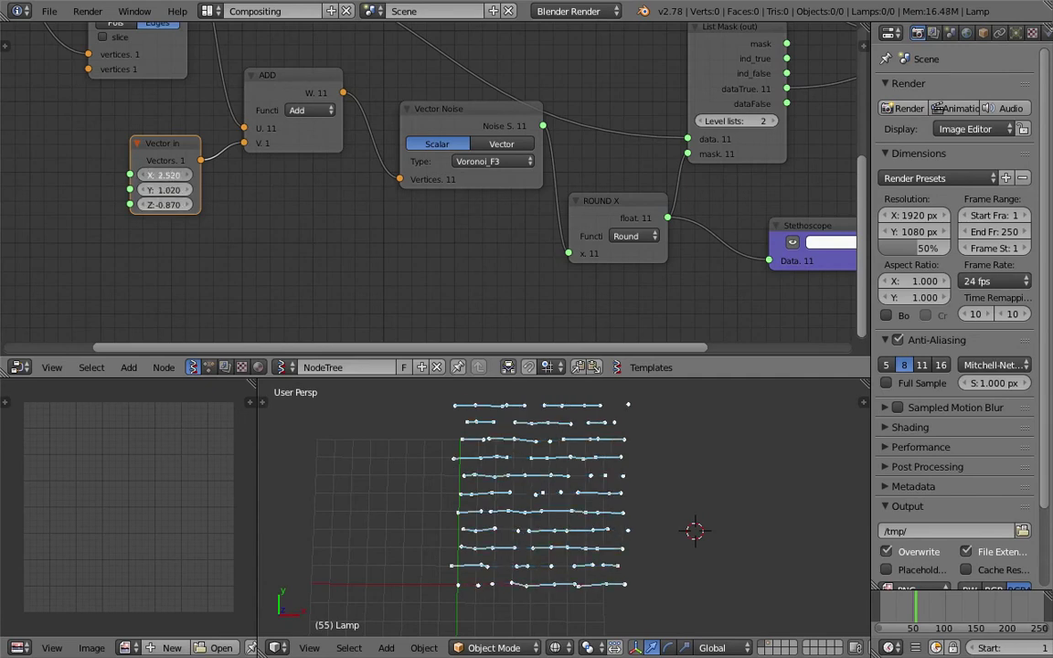
{"action": "key", "text": "ctrl+s"}
{"action": "left_click", "coordinate": [551, 457]}
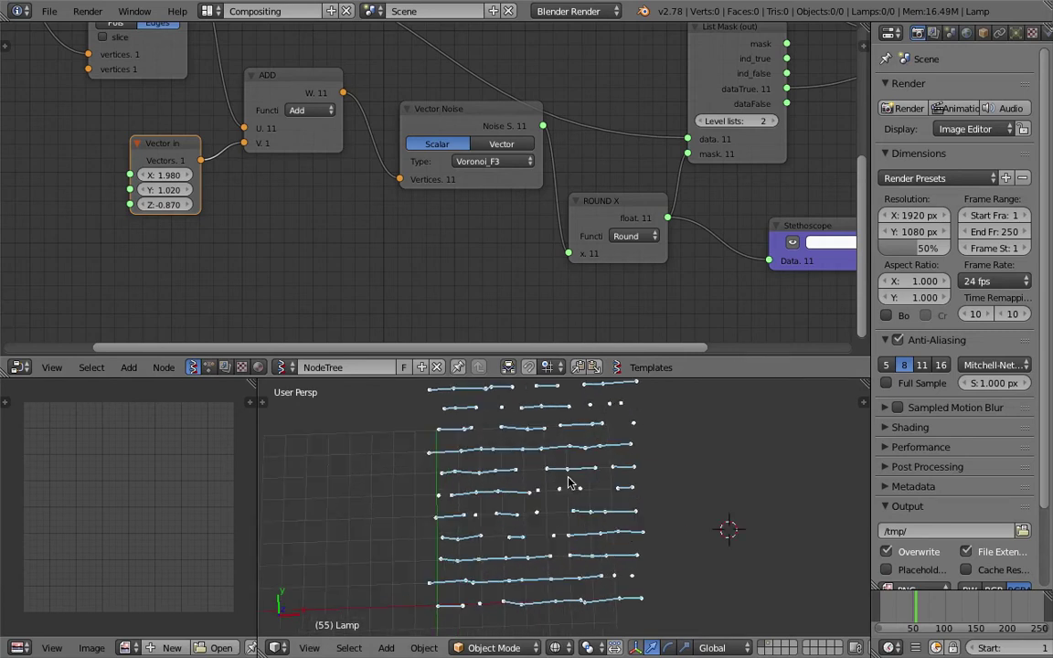
Step: Give the node editor more height and delete the Stethoscope node attached to Round
{"action": "left_click_drag", "start_coordinate": [549, 377], "coordinate": [549, 302]}
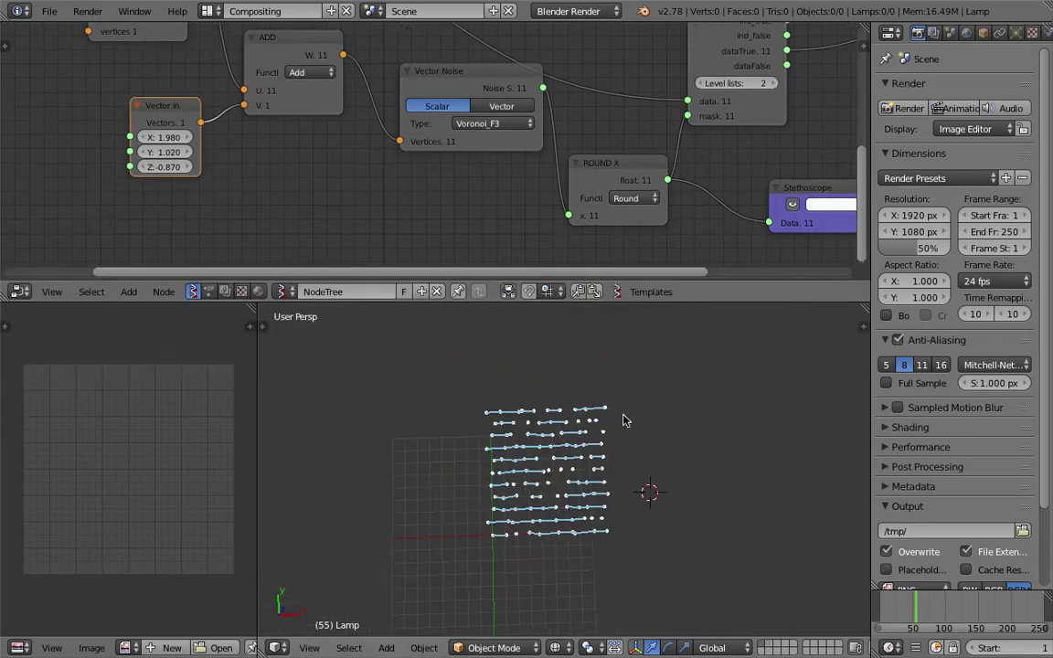
{"action": "middle_click_drag", "start_coordinate": [614, 440], "coordinate": [585, 443]}
{"action": "scroll", "coordinate": [574, 447], "scroll_direction": "down", "scroll_amount": 2}
{"action": "middle_click_drag", "start_coordinate": [669, 191], "coordinate": [436, 226]}
{"action": "left_click_drag", "start_coordinate": [675, 302], "coordinate": [660, 433]}
{"action": "middle_click_drag", "start_coordinate": [628, 364], "coordinate": [610, 355]}
{"action": "left_click", "coordinate": [567, 287]}
{"action": "key", "text": "x"}
Step: Rearrange the List Mask, Viewer Draw and Vector Noise nodes so that the graph is spread out more clearly
{"action": "scroll", "coordinate": [561, 267], "scroll_direction": "down", "scroll_amount": 2}
{"action": "mouse_move", "coordinate": [561, 267]}
{"action": "middle_mouse_down"}
{"action": "mouse_move", "coordinate": [547, 261]}
{"action": "mouse_move", "coordinate": [526, 288]}
{"action": "middle_mouse_up"}
{"action": "left_click_drag", "start_coordinate": [483, 235], "coordinate": [506, 235]}
{"action": "left_click_drag", "start_coordinate": [706, 174], "coordinate": [769, 190]}
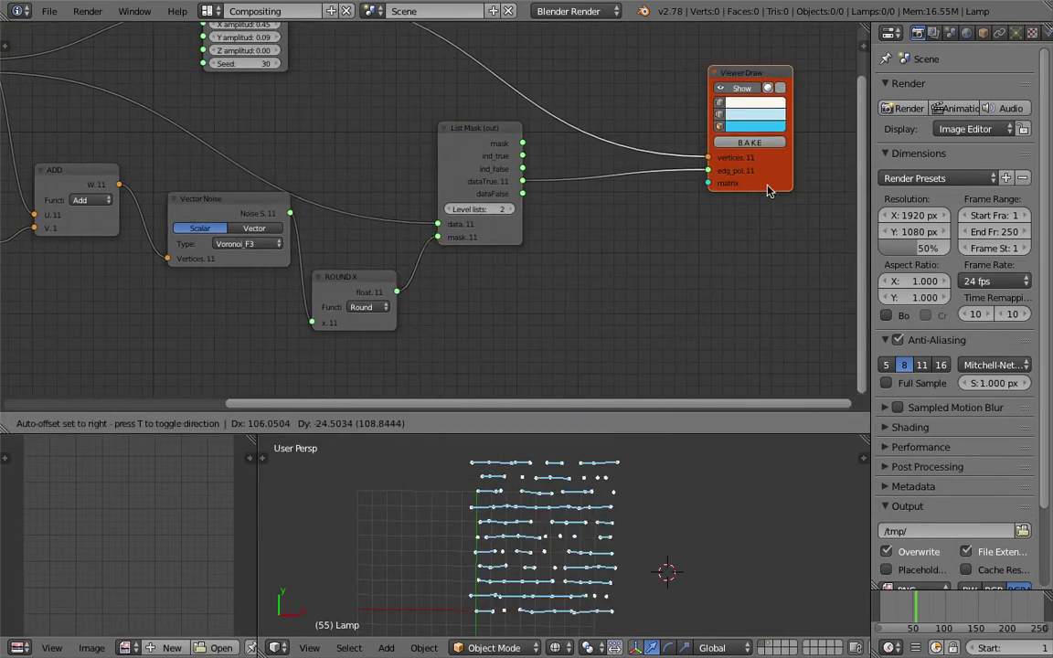
{"action": "scroll", "coordinate": [425, 247], "scroll_direction": "down", "scroll_amount": 2}
{"action": "middle_click_drag", "start_coordinate": [425, 247], "coordinate": [427, 243]}
{"action": "left_click_drag", "start_coordinate": [289, 215], "coordinate": [283, 238]}
{"action": "scroll", "coordinate": [560, 553], "scroll_direction": "up", "scroll_amount": 2}
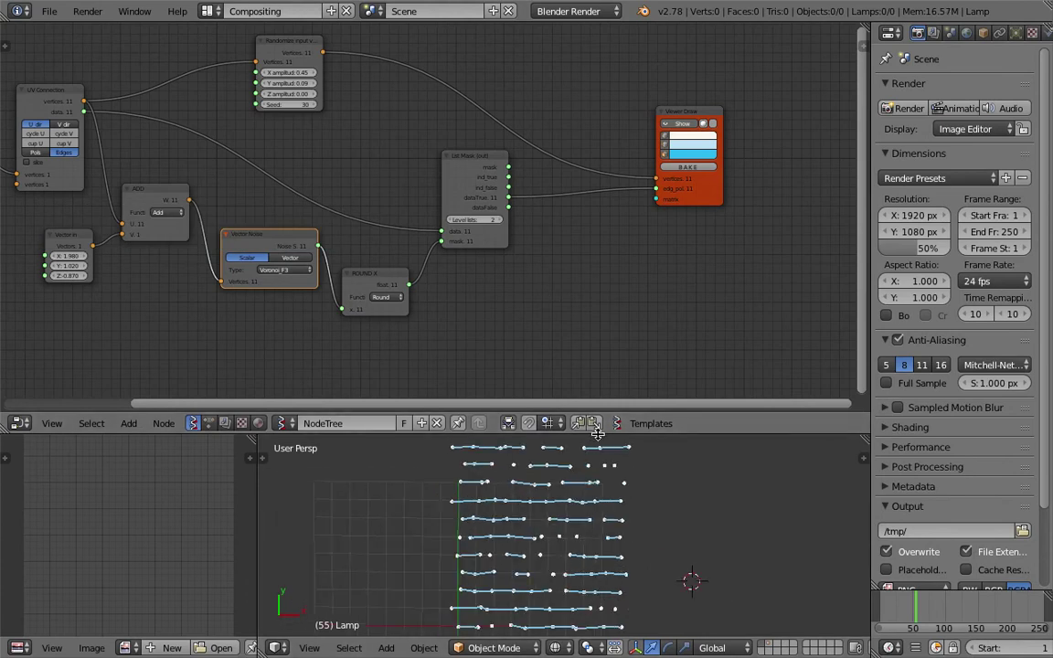
Step: Enlarge the 3D view and move the Viewer Draw node farther from List Mask to free up space
{"action": "left_click_drag", "start_coordinate": [540, 413], "coordinate": [566, 309]}
{"action": "scroll", "coordinate": [553, 422], "scroll_direction": "up", "scroll_amount": 1}
{"action": "scroll", "coordinate": [557, 471], "scroll_direction": "down", "scroll_amount": 3}
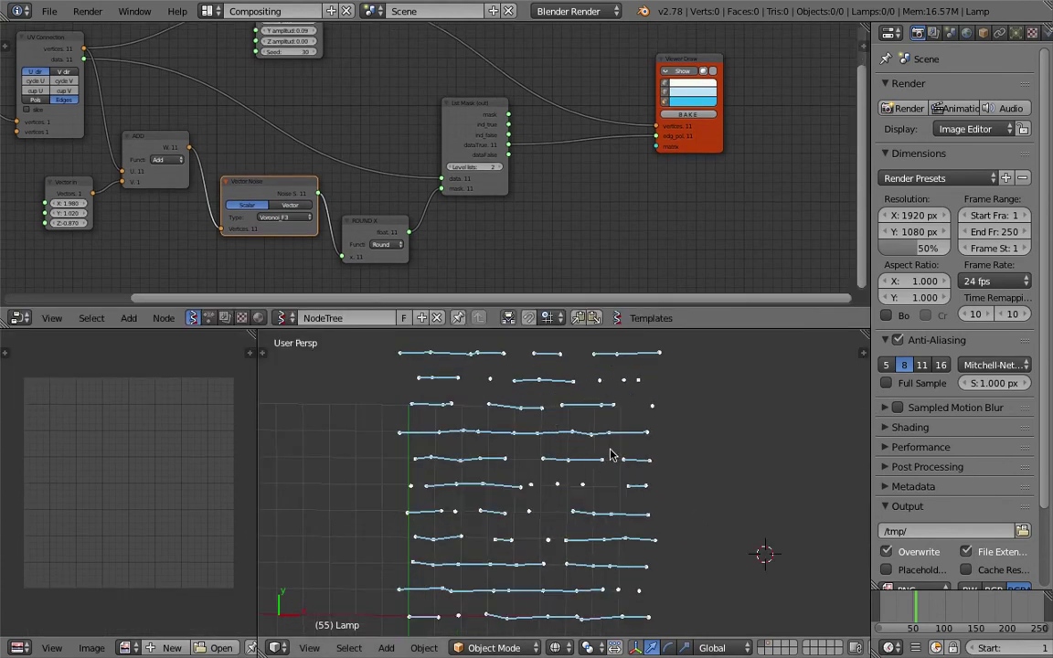
{"action": "middle_click_drag", "start_coordinate": [589, 226], "coordinate": [493, 229]}
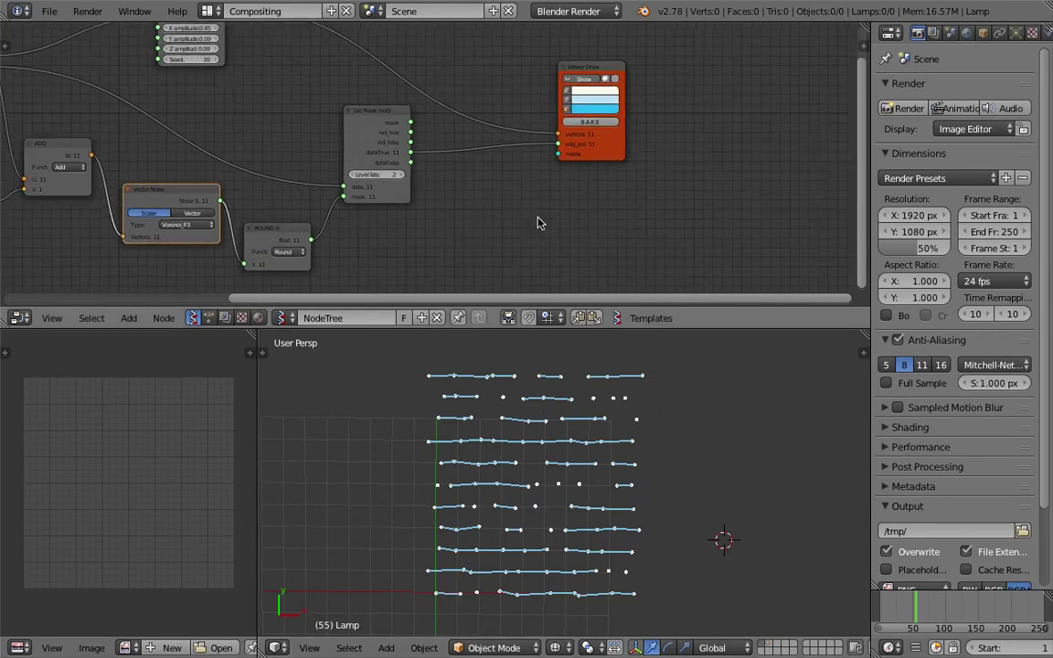
{"action": "left_click_drag", "start_coordinate": [593, 160], "coordinate": [696, 136]}
{"action": "key", "text": "shift+a"}
{"action": "left_click", "coordinate": [572, 180]}
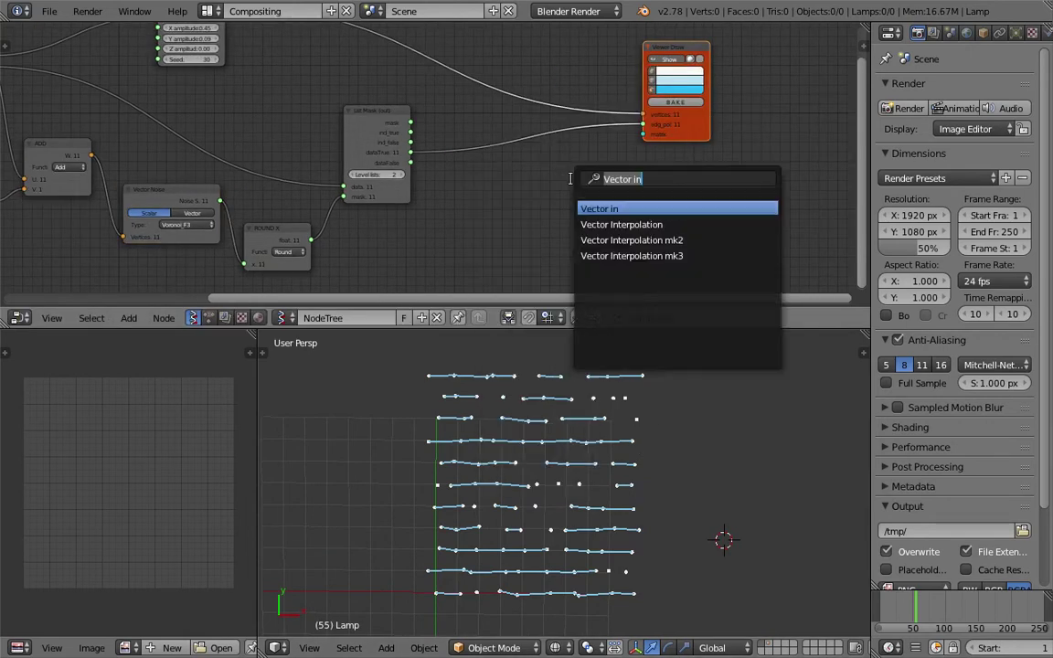
{"action": "key", "text": "Escape"}
Step: Add a Separate Loose Parts node on the vertices link leading into Viewer Draw
{"action": "key", "text": "shift+a"}
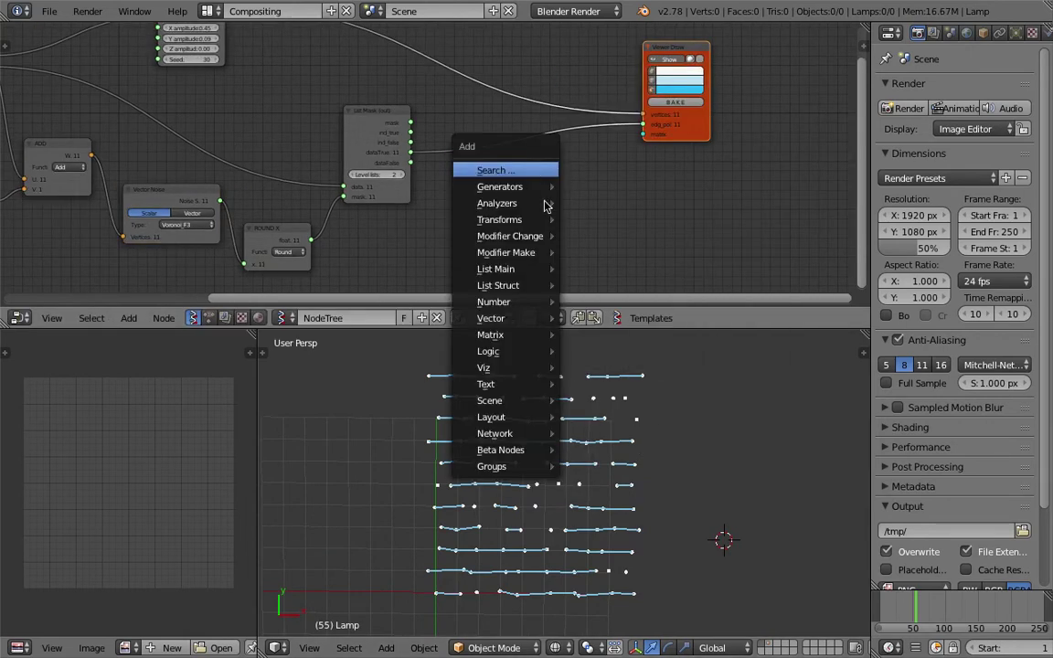
{"action": "mouse_move", "coordinate": [547, 466]}
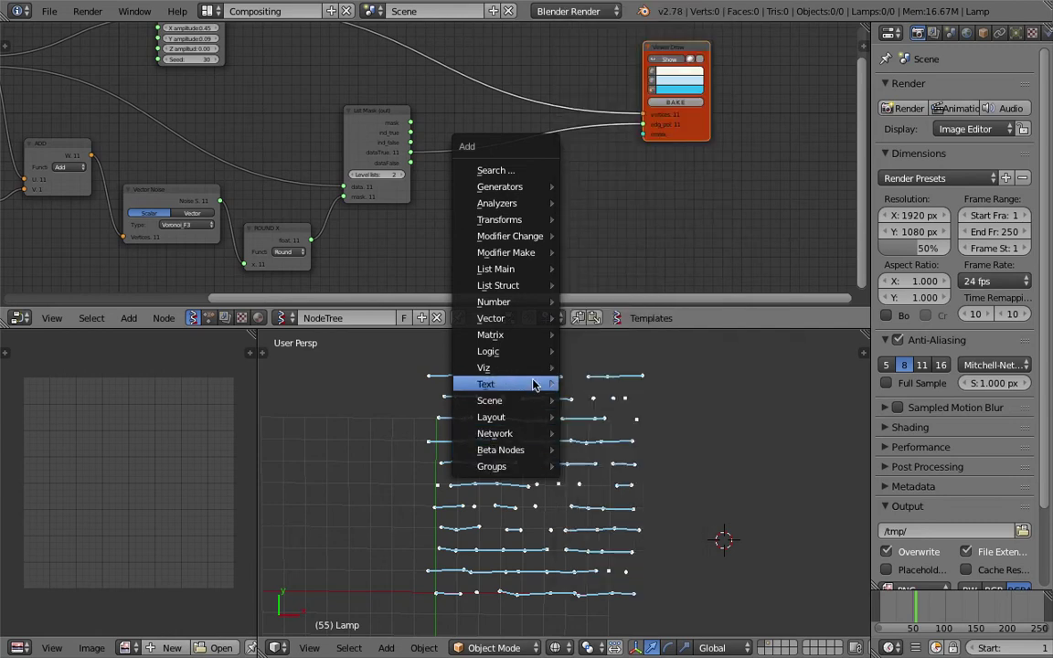
{"action": "mouse_move", "coordinate": [534, 371]}
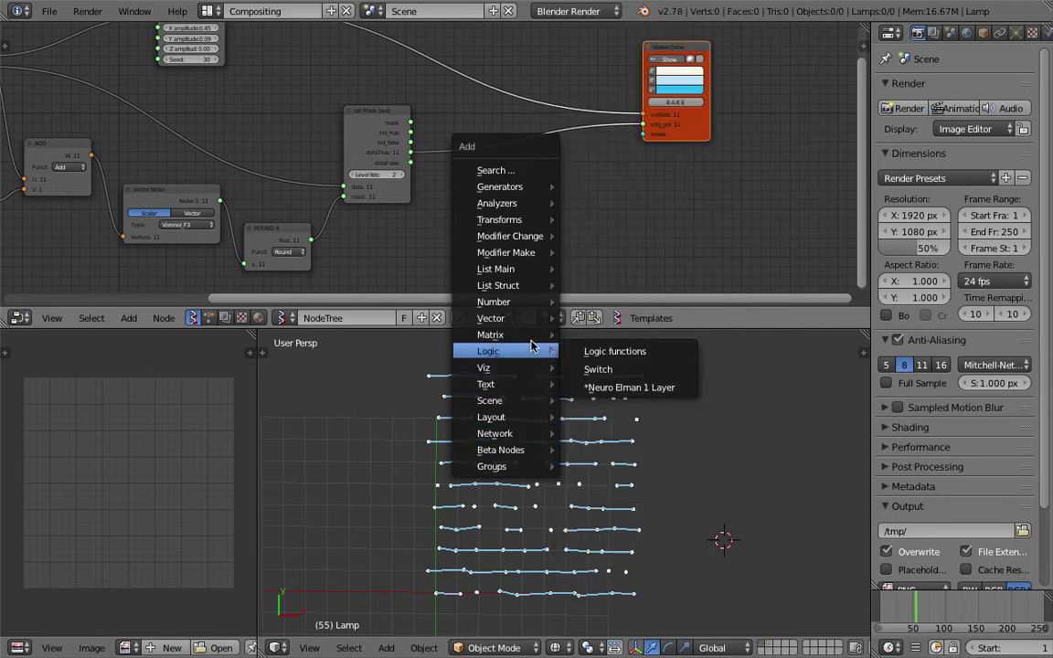
{"action": "mouse_move", "coordinate": [525, 324]}
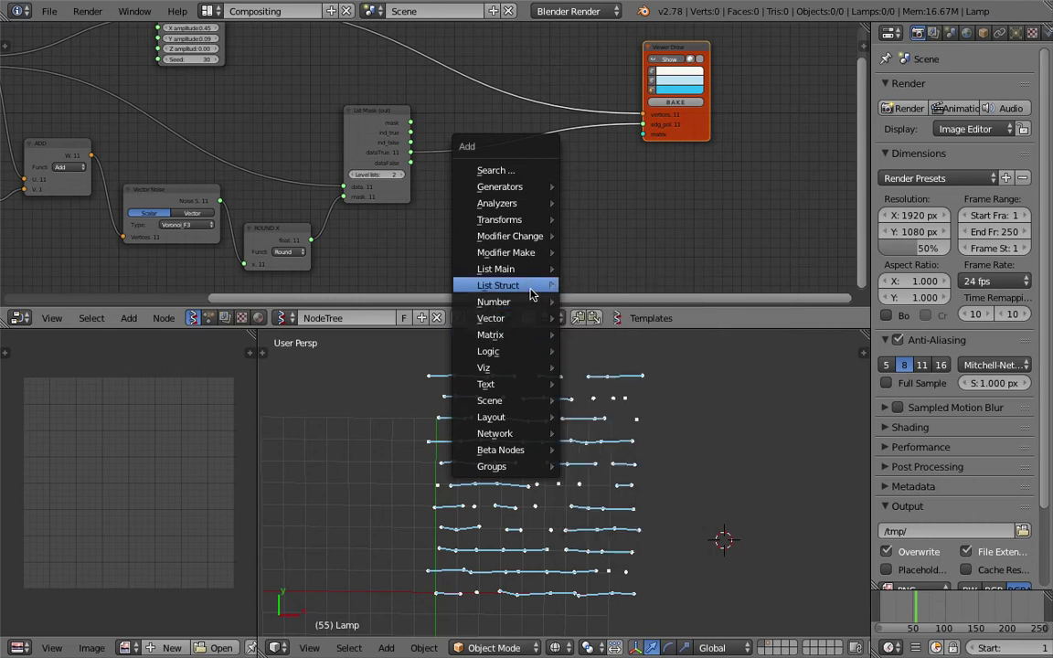
{"action": "mouse_move", "coordinate": [529, 271]}
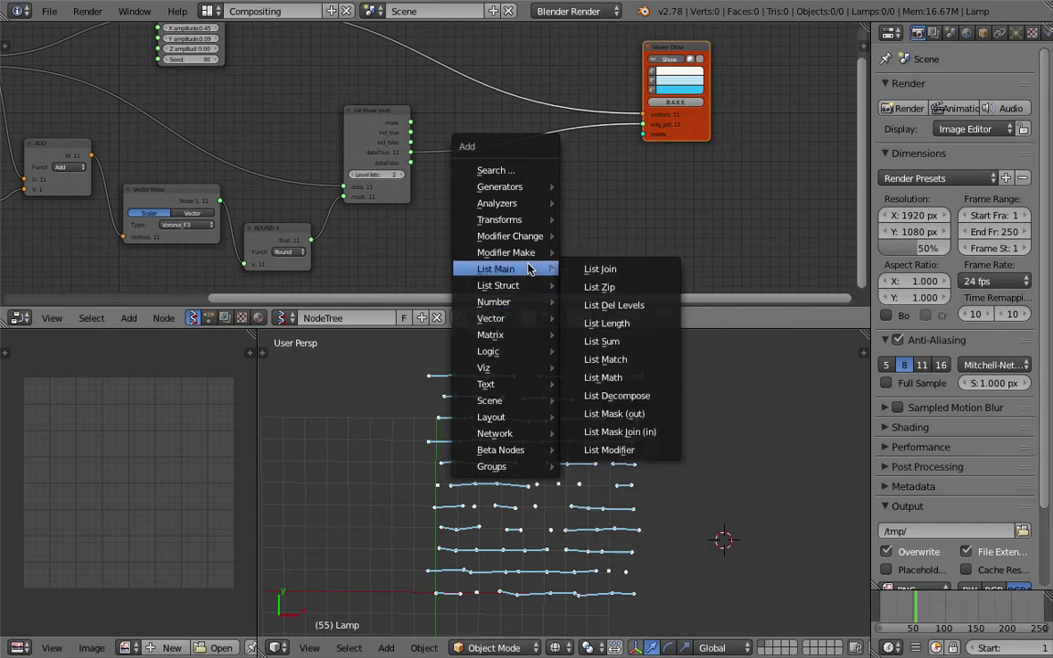
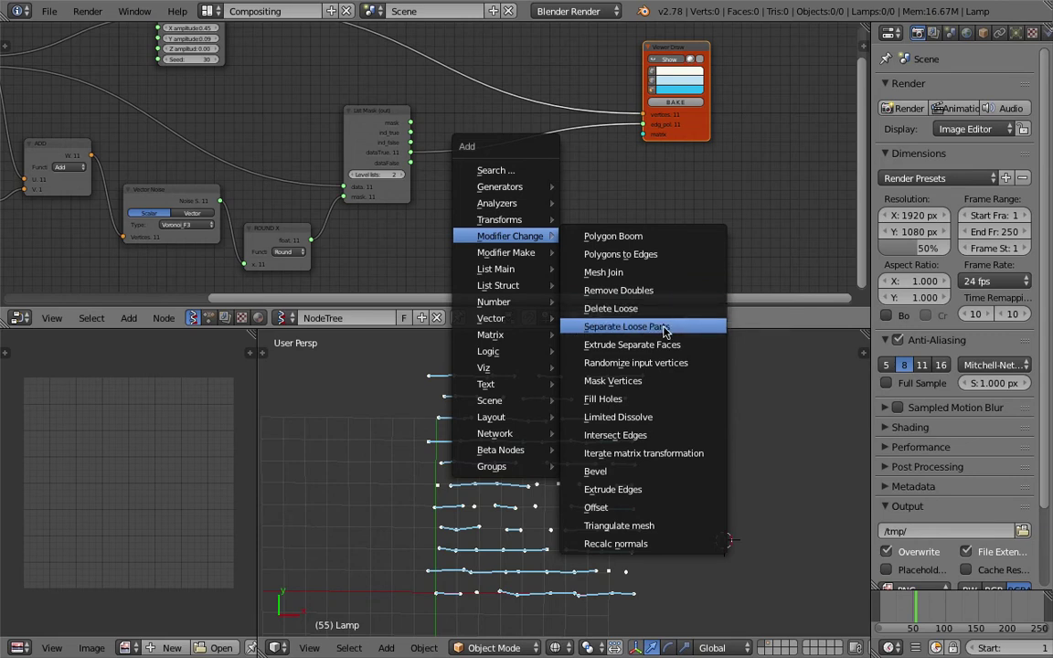
{"action": "left_click", "coordinate": [651, 332]}
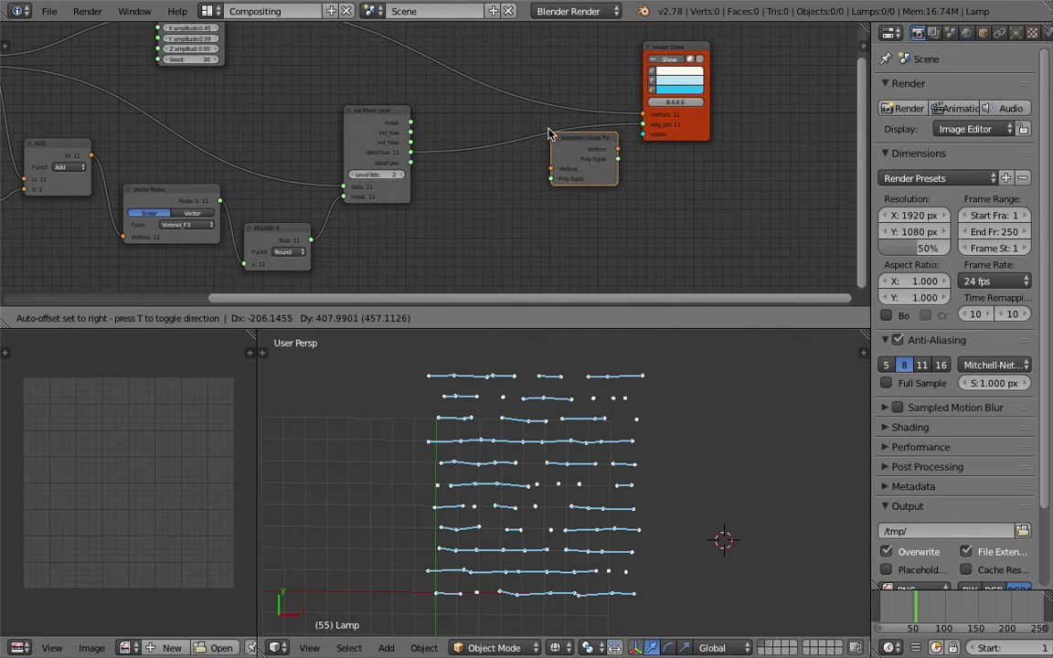
{"action": "left_click", "coordinate": [515, 94]}
Step: Route List Mask's dataTrue output through the Separate Loose Parts poly edge sockets into Viewer Draw's edg_pol input, and save the file
{"action": "middle_click_drag", "start_coordinate": [455, 118], "coordinate": [461, 141]}
{"action": "left_click_drag", "start_coordinate": [420, 175], "coordinate": [543, 146]}
{"action": "mouse_move", "coordinate": [561, 106]}
{"action": "left_mouse_down"}
{"action": "mouse_move", "coordinate": [527, 89]}
{"action": "mouse_move", "coordinate": [650, 147]}
{"action": "left_mouse_up"}
{"action": "key", "text": "ctrl+s"}
{"action": "left_click", "coordinate": [627, 498]}
{"action": "mouse_move", "coordinate": [628, 498]}
{"action": "middle_mouse_down"}
{"action": "mouse_move", "coordinate": [637, 551]}
{"action": "mouse_move", "coordinate": [649, 531]}
{"action": "mouse_move", "coordinate": [640, 512]}
{"action": "middle_mouse_up"}
{"action": "scroll", "coordinate": [637, 539], "scroll_direction": "up", "scroll_amount": 2}
{"action": "scroll", "coordinate": [637, 538], "scroll_direction": "down", "scroll_amount": 2}
{"action": "scroll", "coordinate": [637, 547], "scroll_direction": "up", "scroll_amount": 1}
{"action": "scroll", "coordinate": [637, 546], "scroll_direction": "down", "scroll_amount": 1}
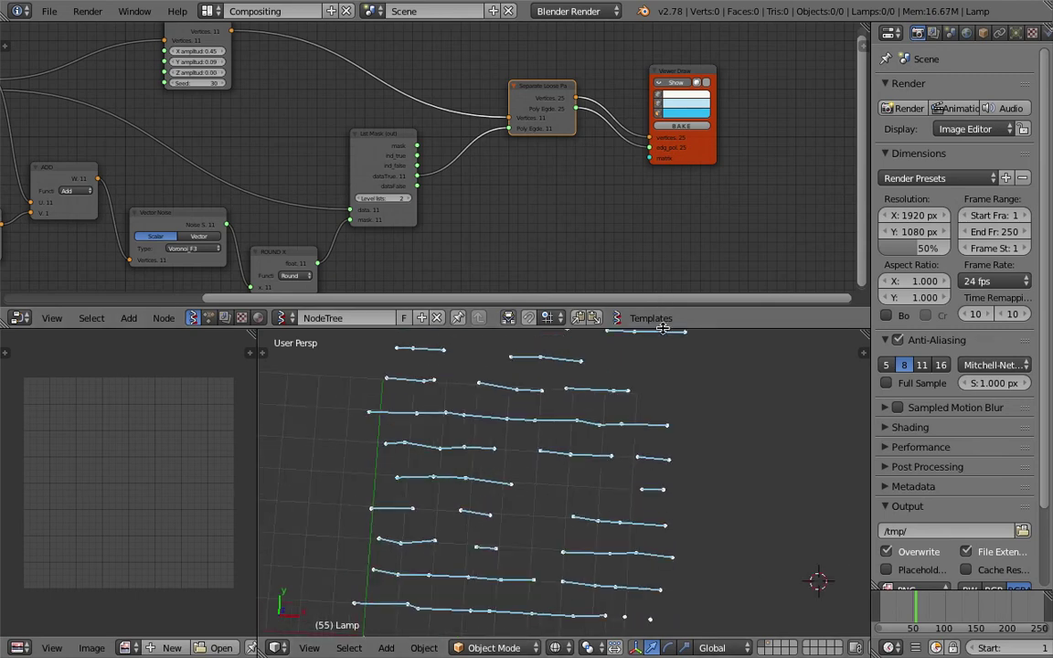
Step: Adjust the height of the node editor and move Viewer Draw farther away from Separate Loose Parts
{"action": "left_click_drag", "start_coordinate": [663, 329], "coordinate": [660, 221]}
{"action": "mouse_move", "coordinate": [645, 404]}
{"action": "middle_mouse_down"}
{"action": "mouse_move", "coordinate": [623, 325]}
{"action": "mouse_move", "coordinate": [616, 442]}
{"action": "mouse_move", "coordinate": [598, 441]}
{"action": "middle_mouse_up"}
{"action": "left_click_drag", "start_coordinate": [671, 107], "coordinate": [738, 96]}
{"action": "middle_click_drag", "start_coordinate": [738, 96], "coordinate": [696, 138]}
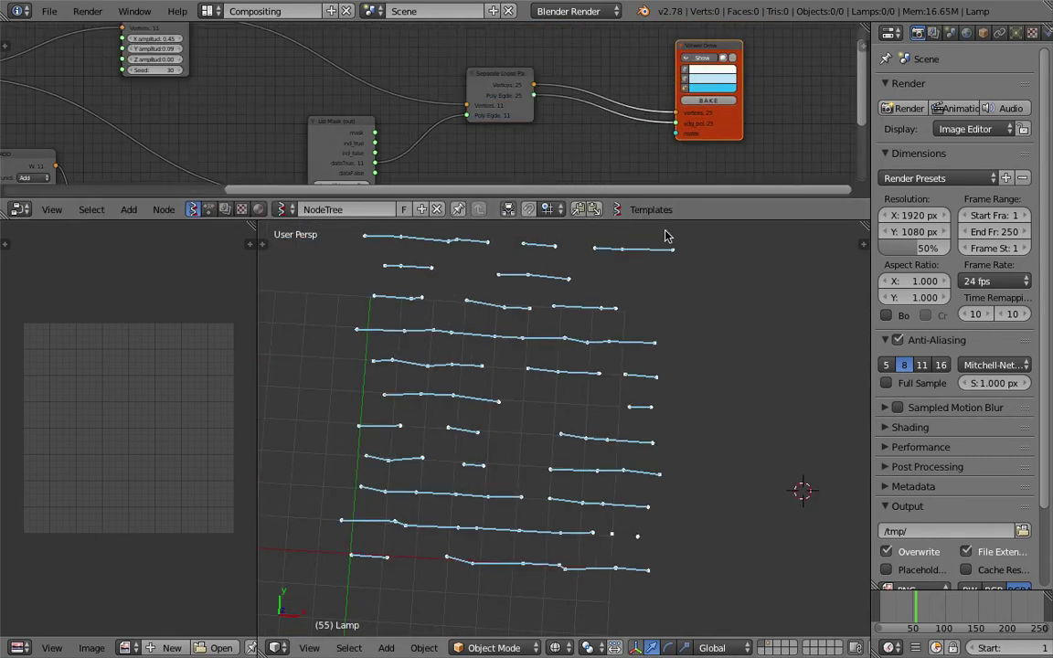
{"action": "left_click_drag", "start_coordinate": [667, 219], "coordinate": [666, 272]}
{"action": "middle_click_drag", "start_coordinate": [600, 193], "coordinate": [537, 162]}
Step: Insert a Delete Loose node on the vertices link between Separate Loose Parts and Viewer Draw
{"action": "key", "text": "shift+a"}
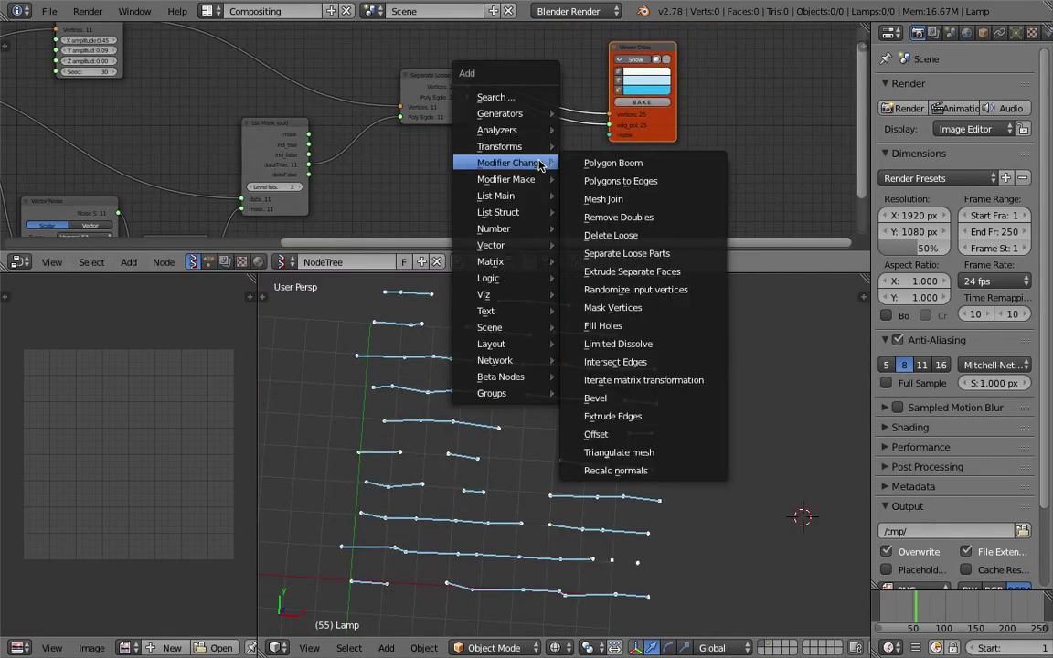
{"action": "left_click", "coordinate": [494, 97]}
{"action": "type", "text": "delete"}
{"action": "key", "text": "Return"}
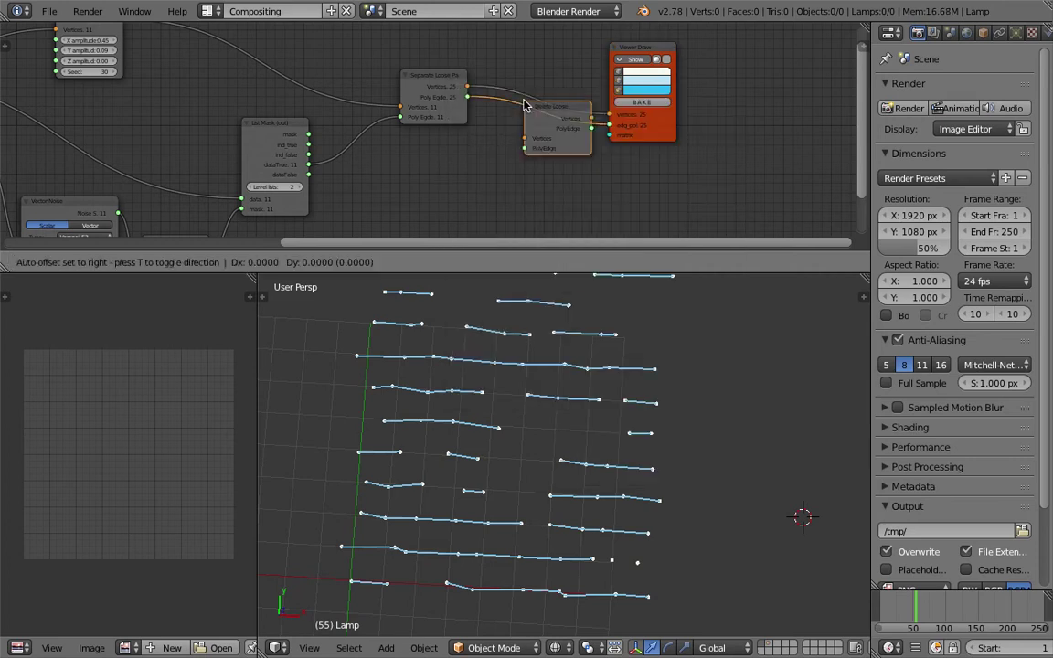
{"action": "left_click", "coordinate": [503, 70]}
Step: Route the poly edges from Separate Loose Parts through Delete Loose into Viewer Draw's edg_pol input, and save the file
{"action": "left_click_drag", "start_coordinate": [468, 97], "coordinate": [506, 114]}
{"action": "left_click_drag", "start_coordinate": [574, 93], "coordinate": [611, 126]}
{"action": "key", "text": "ctrl+s"}
{"action": "key", "text": "ctrl+s"}
{"action": "scroll", "coordinate": [259, 136], "scroll_direction": "down", "scroll_amount": 6}
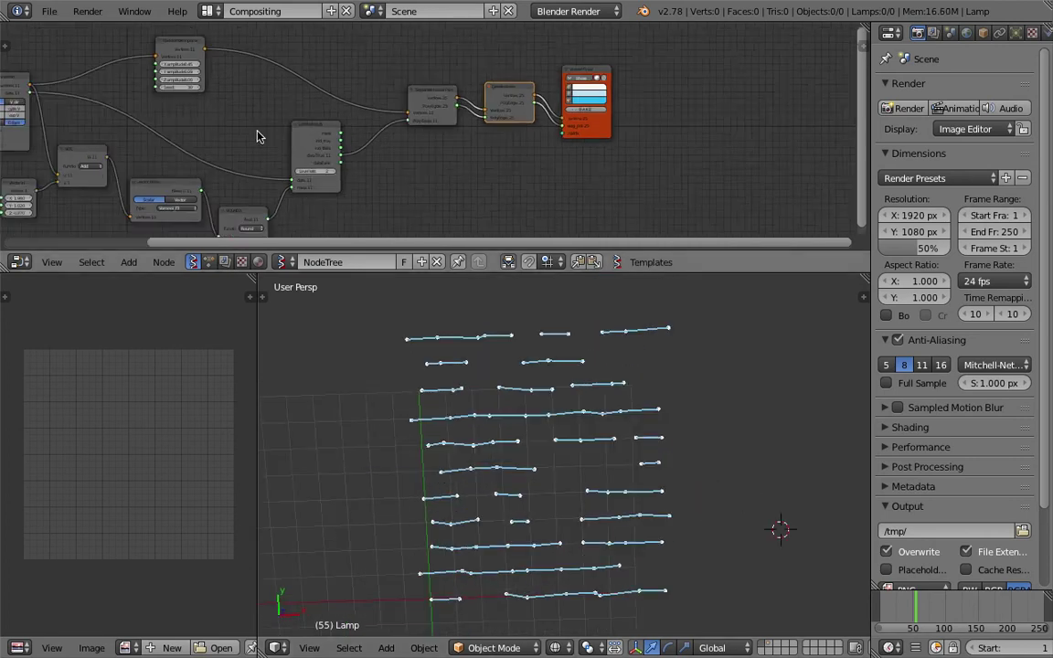
Step: Increase the height of the node editor so the whole node tree fits in it
{"action": "middle_click_drag", "start_coordinate": [489, 177], "coordinate": [594, 183]}
{"action": "middle_click_drag", "start_coordinate": [237, 139], "coordinate": [482, 143]}
{"action": "scroll", "coordinate": [482, 144], "scroll_direction": "up", "scroll_amount": 3}
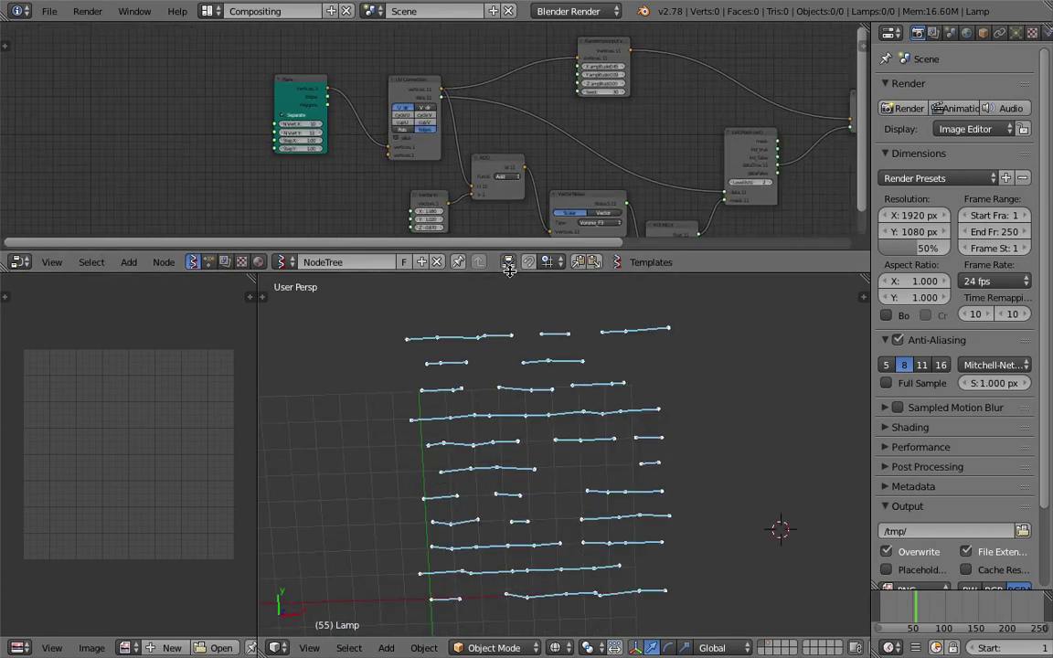
{"action": "left_click_drag", "start_coordinate": [509, 254], "coordinate": [509, 345]}
{"action": "scroll", "coordinate": [400, 267], "scroll_direction": "right", "scroll_amount": 6, "text": "ctrl"}
{"action": "middle_click_drag", "start_coordinate": [650, 120], "coordinate": [616, 134]}
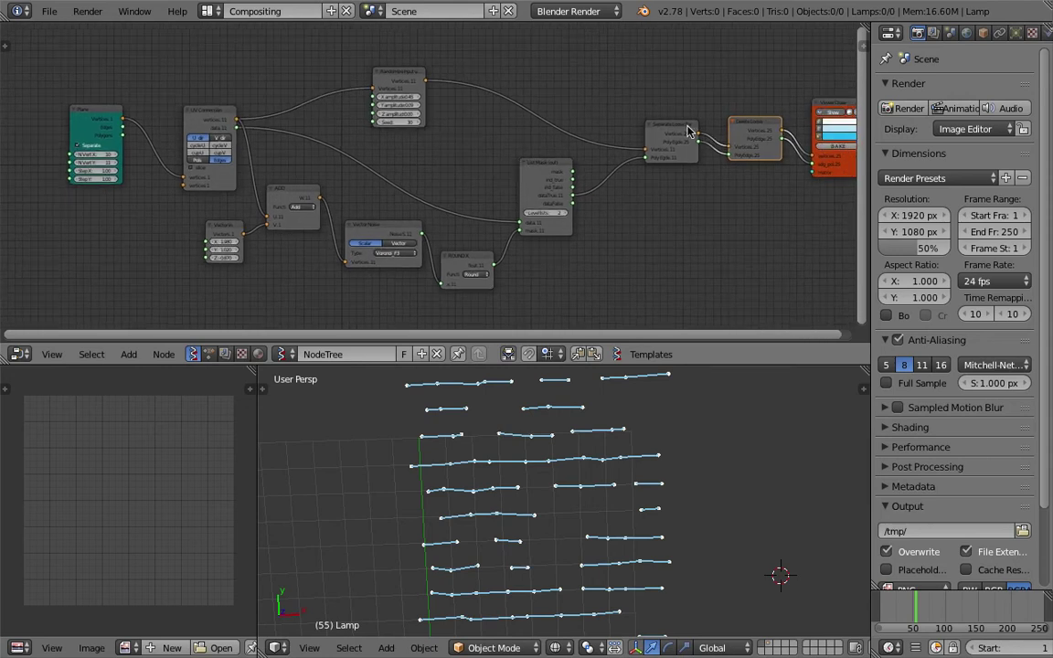
Step: Move Separate Loose Parts, Delete Loose, List Mask and Viewer Draw closer to the rest of the tree, and save the file
{"action": "left_click_drag", "start_coordinate": [683, 126], "coordinate": [661, 118]}
{"action": "left_click_drag", "start_coordinate": [755, 123], "coordinate": [737, 123]}
{"action": "left_click_drag", "start_coordinate": [556, 165], "coordinate": [542, 164]}
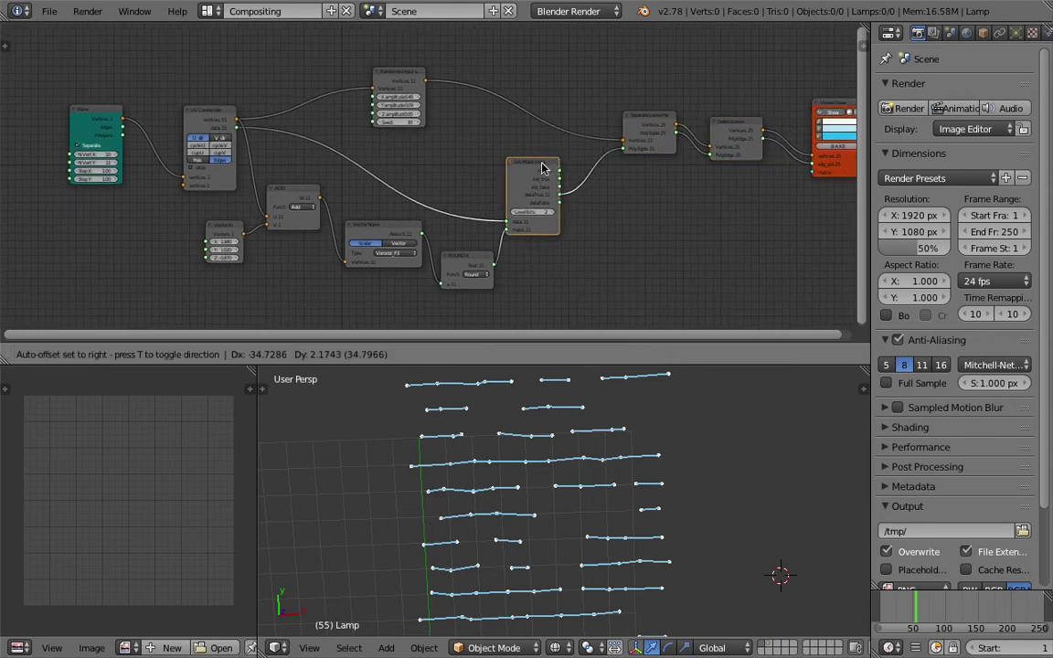
{"action": "left_click_drag", "start_coordinate": [827, 102], "coordinate": [799, 101]}
{"action": "key", "text": "ctrl+s"}
{"action": "left_click", "coordinate": [802, 101]}
Step: Raise the Plane node's N Vert X to 17
{"action": "middle_click_drag", "start_coordinate": [388, 124], "coordinate": [492, 124]}
{"action": "scroll", "coordinate": [492, 124], "scroll_direction": "up", "scroll_amount": 3}
{"action": "scroll", "coordinate": [492, 129], "scroll_direction": "up", "scroll_amount": 1}
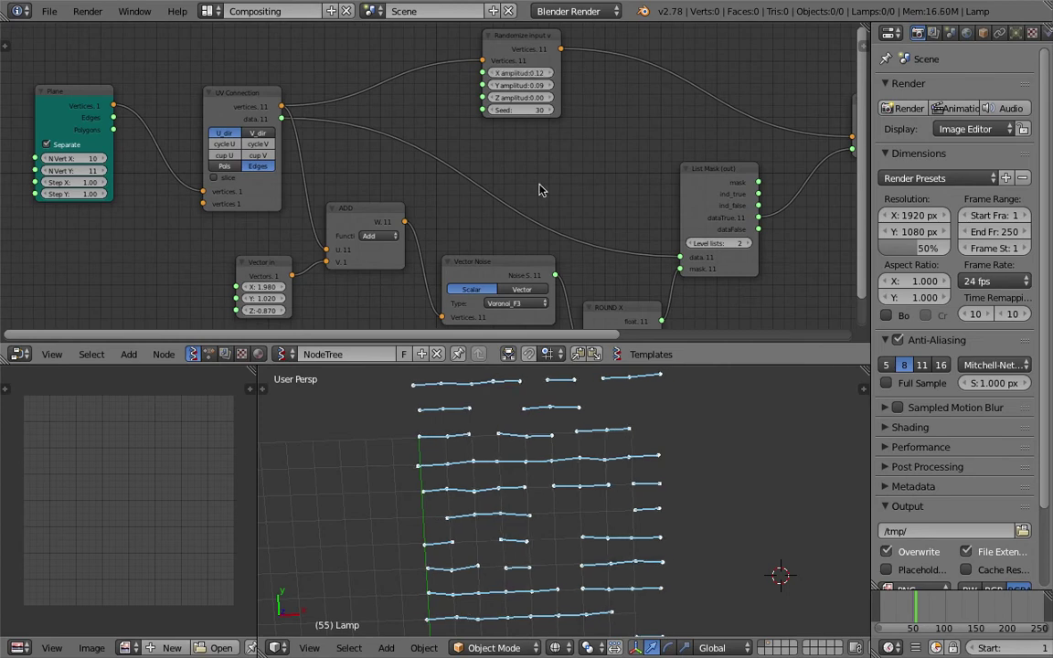
{"action": "key", "text": "Home"}
{"action": "left_click", "coordinate": [207, 148]}
{"action": "left_click", "coordinate": [207, 148]}
{"action": "left_click", "coordinate": [207, 148]}
{"action": "left_click", "coordinate": [206, 148]}
{"action": "left_click", "coordinate": [207, 148]}
{"action": "left_click", "coordinate": [207, 149]}
{"action": "left_click", "coordinate": [207, 148]}
Step: Raise the Plane node's N Vert Y to 16 to add more lines to the grid
{"action": "left_click", "coordinate": [201, 161]}
{"action": "left_click", "coordinate": [201, 161]}
{"action": "left_click", "coordinate": [201, 161]}
{"action": "left_click", "coordinate": [201, 161]}
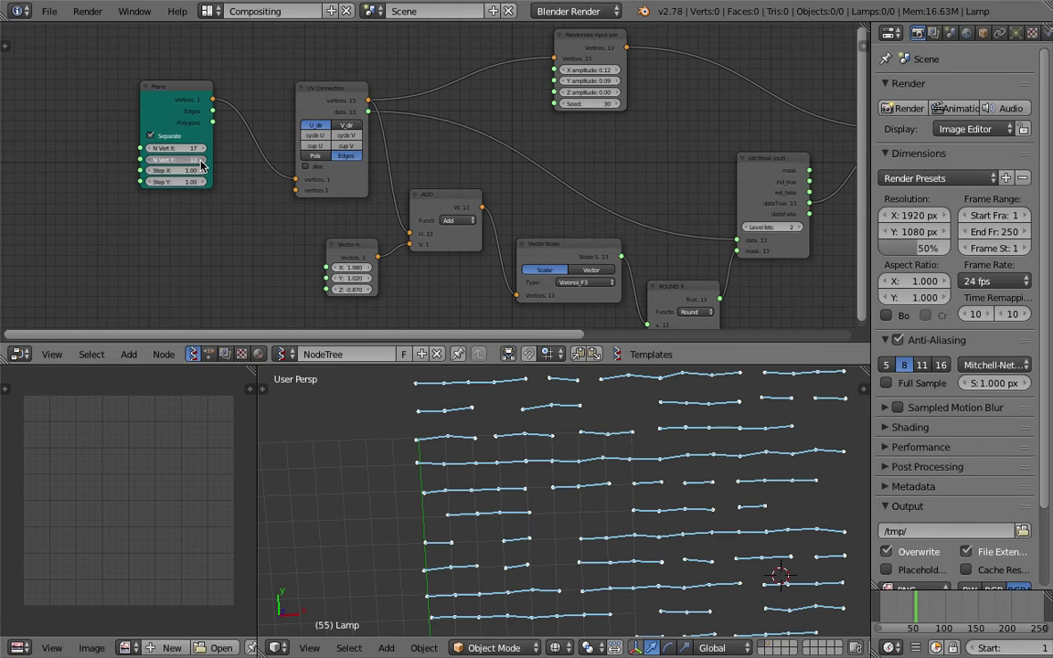
{"action": "scroll", "coordinate": [579, 564], "scroll_direction": "down", "scroll_amount": 5}
{"action": "middle_click_drag", "start_coordinate": [574, 537], "coordinate": [536, 528], "text": "shift"}
{"action": "left_click", "coordinate": [203, 160]}
{"action": "left_click", "coordinate": [203, 160]}
{"action": "left_click", "coordinate": [203, 160]}
{"action": "left_click", "coordinate": [203, 160]}
{"action": "middle_click_drag", "start_coordinate": [539, 452], "coordinate": [535, 493], "text": "shift"}
Step: Reduce the Plane node's N Vert X to 12
{"action": "left_click_drag", "start_coordinate": [202, 149], "coordinate": [165, 161]}
{"action": "scroll", "coordinate": [442, 383], "scroll_direction": "up", "scroll_amount": 1}
{"action": "left_click", "coordinate": [441, 384]}
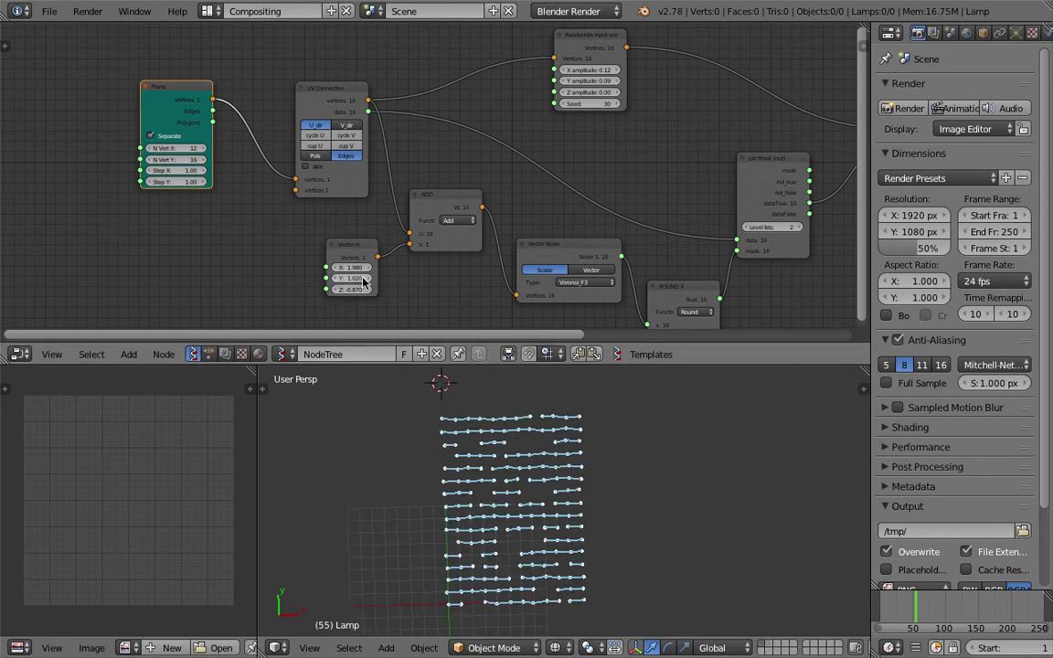
Step: Set the X value of the Vector in node to 4.14 to shift the noise pattern
{"action": "left_click_drag", "start_coordinate": [352, 268], "coordinate": [384, 270]}
{"action": "scroll", "coordinate": [440, 157], "scroll_direction": "up", "scroll_amount": 1}
{"action": "middle_click_drag", "start_coordinate": [479, 257], "coordinate": [267, 162]}
Step: Switch the Vector Noise type to Voronoi_F2F1 after trying Voronoi_F4, and save the file
{"action": "scroll", "coordinate": [270, 163], "scroll_direction": "up", "scroll_amount": 1}
{"action": "left_click", "coordinate": [454, 194]}
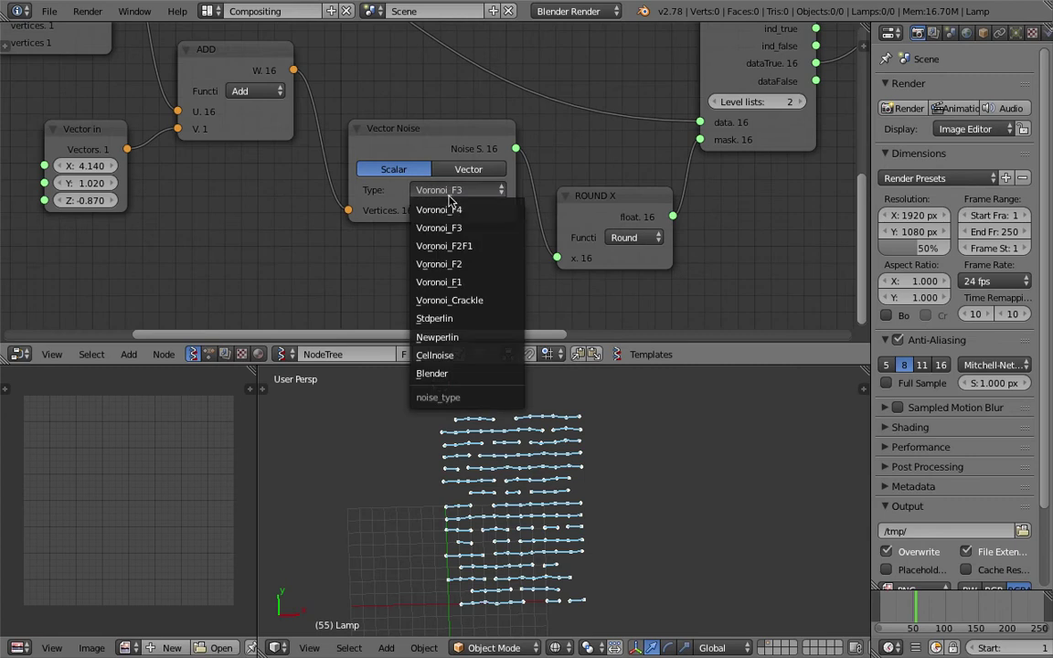
{"action": "left_click", "coordinate": [482, 212]}
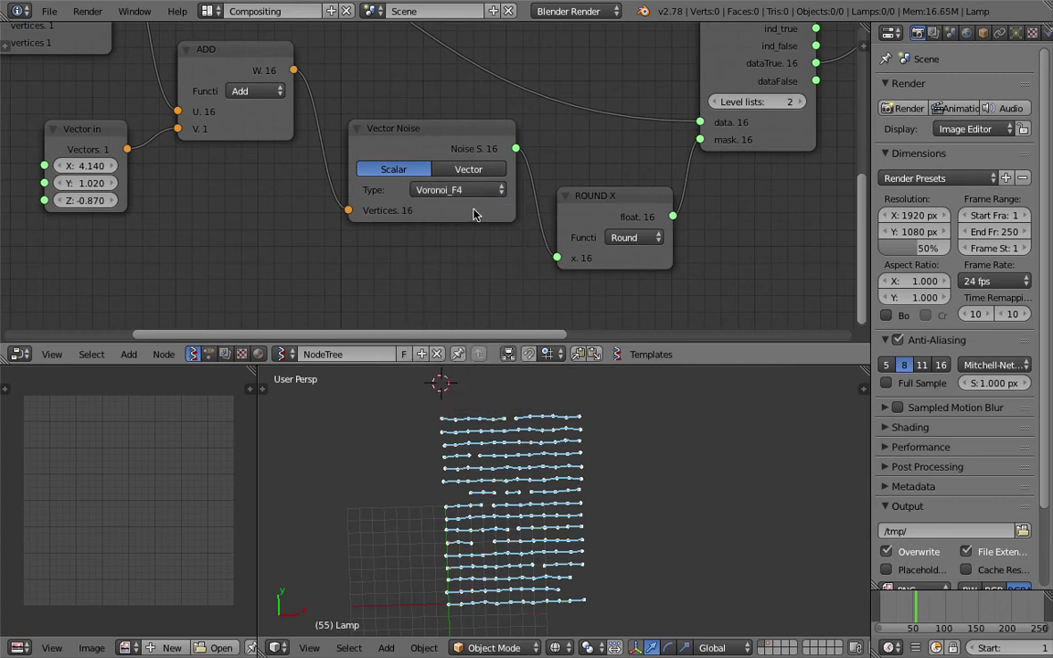
{"action": "left_click", "coordinate": [468, 191]}
{"action": "left_click", "coordinate": [482, 228]}
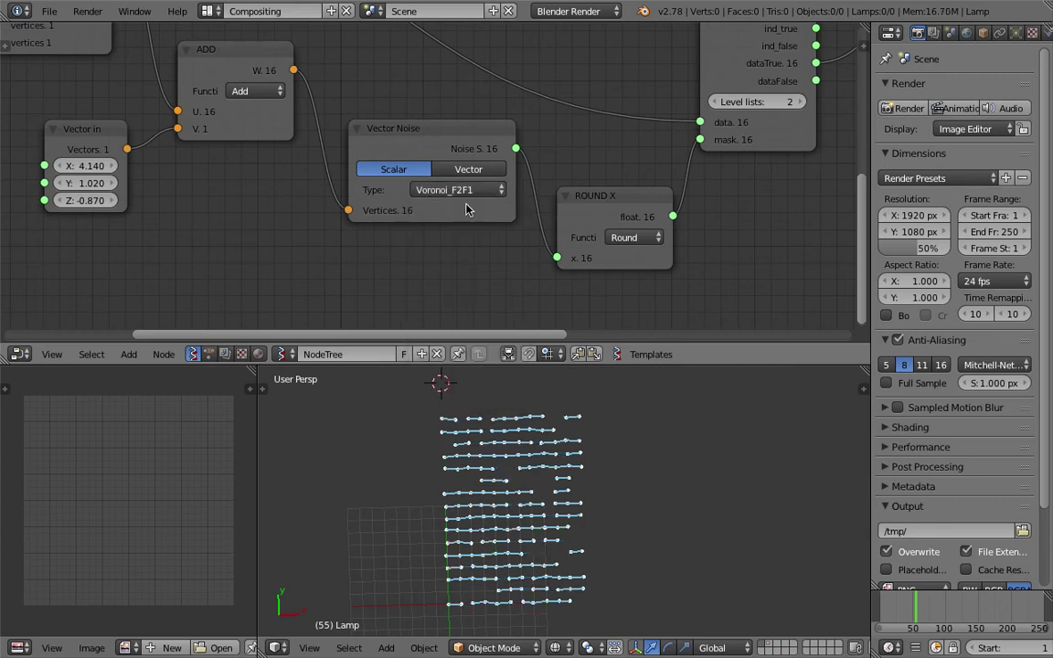
{"action": "key", "text": "ctrl+s"}
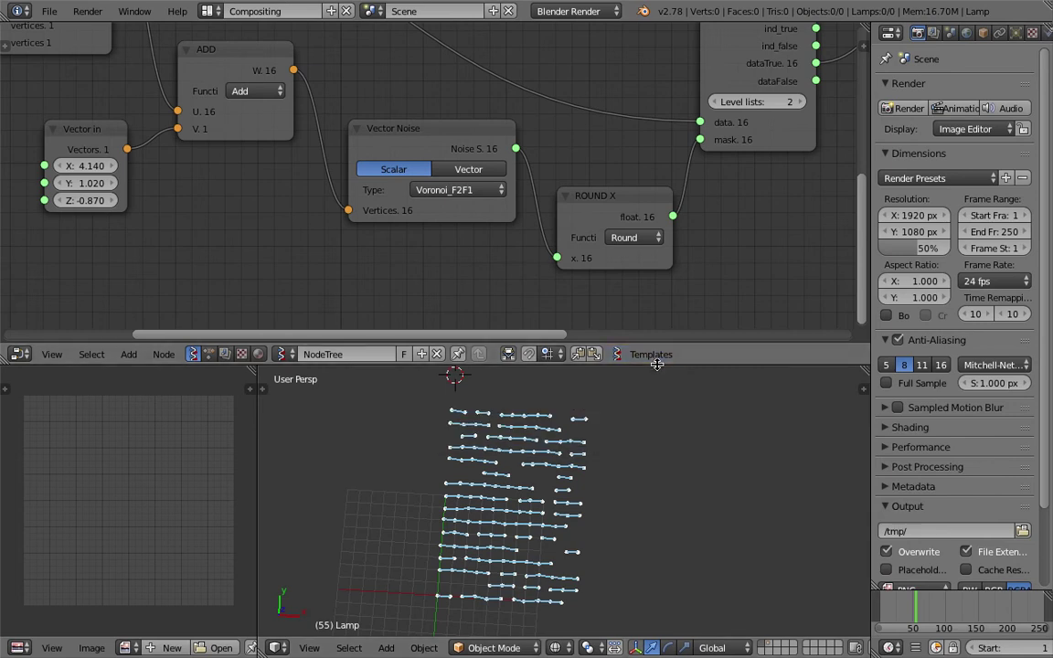
Step: Reduce the node editor's height to enlarge the 3D viewport, and save the file
{"action": "left_click_drag", "start_coordinate": [637, 364], "coordinate": [638, 309]}
{"action": "middle_click_drag", "start_coordinate": [636, 205], "coordinate": [316, 219]}
{"action": "scroll", "coordinate": [468, 214], "scroll_direction": "down", "scroll_amount": 3}
{"action": "middle_click_drag", "start_coordinate": [501, 409], "coordinate": [557, 454]}
{"action": "middle_click_drag", "start_coordinate": [437, 413], "coordinate": [509, 482]}
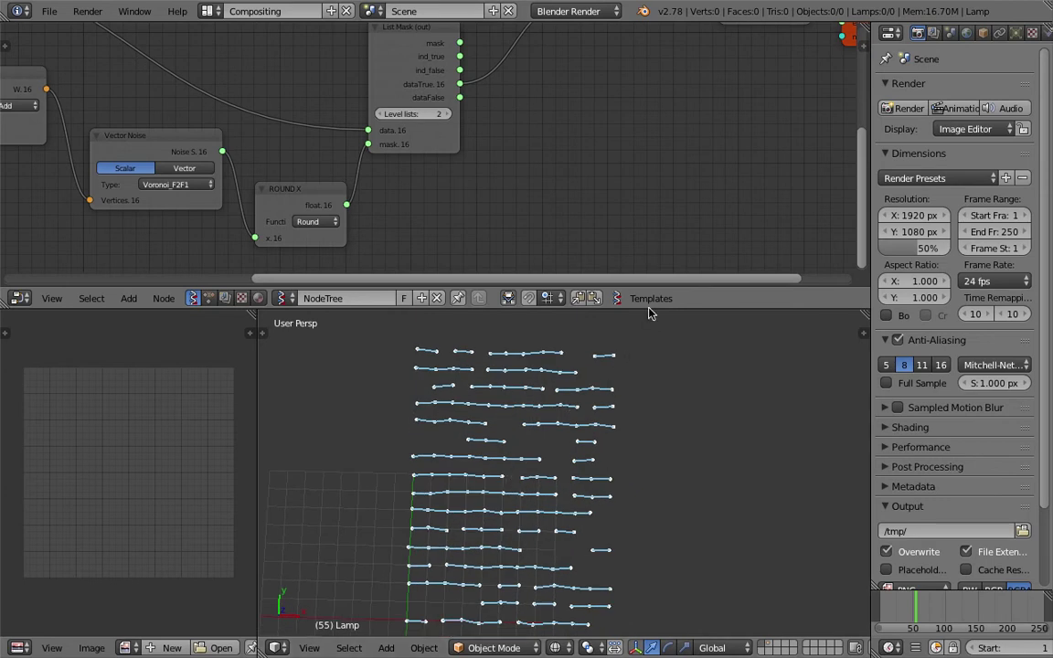
{"action": "left_click_drag", "start_coordinate": [646, 310], "coordinate": [640, 320]}
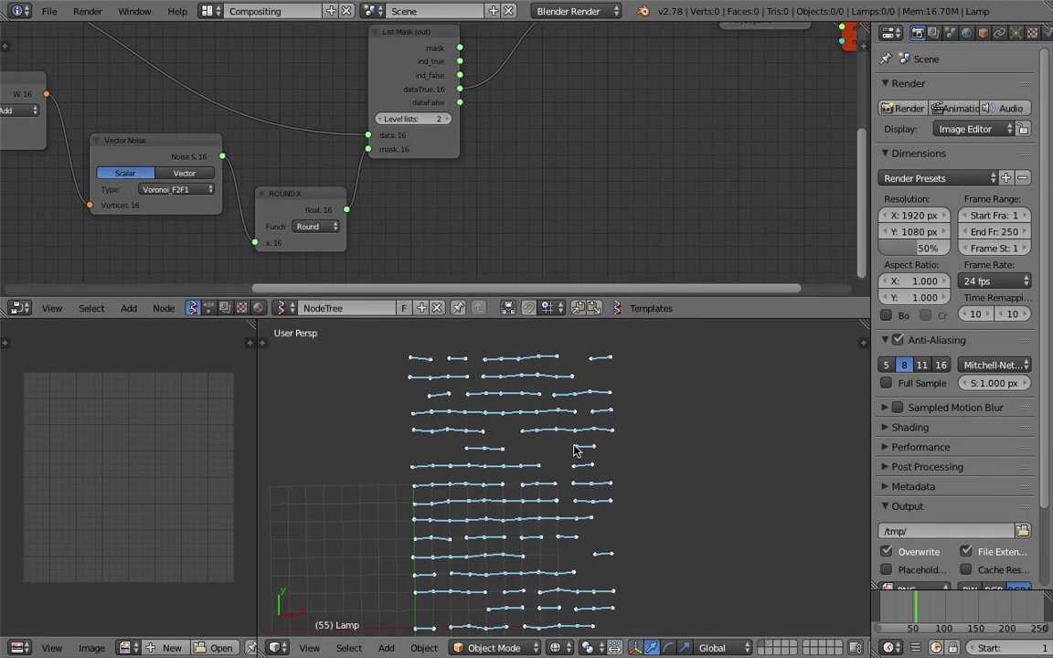
{"action": "scroll", "coordinate": [562, 467], "scroll_direction": "down", "scroll_amount": 1}
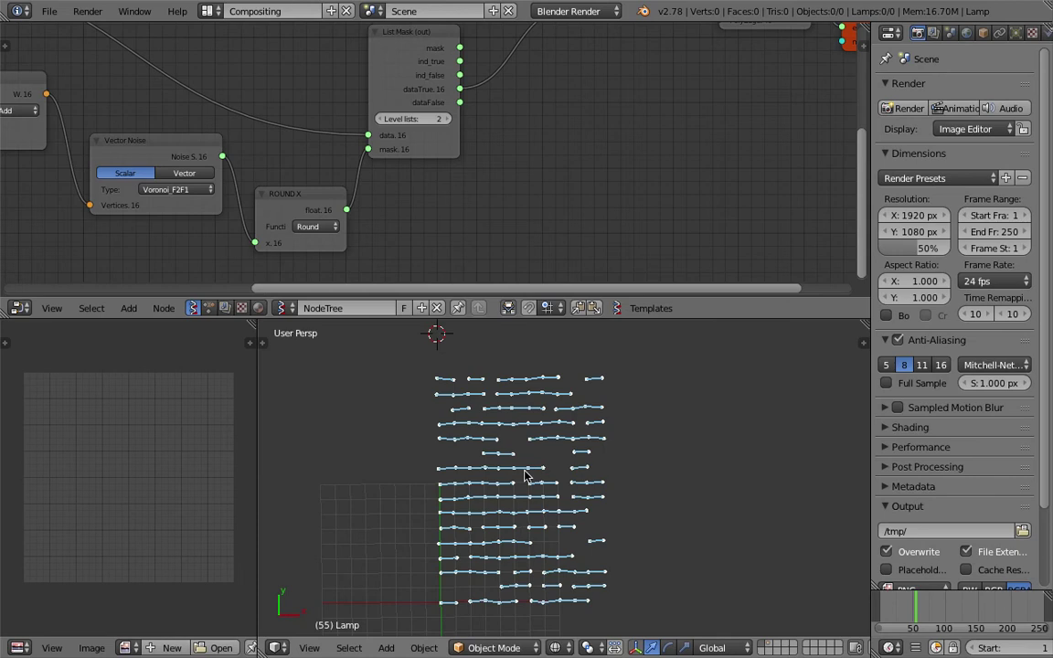
{"action": "scroll", "coordinate": [526, 475], "scroll_direction": "up", "scroll_amount": 1}
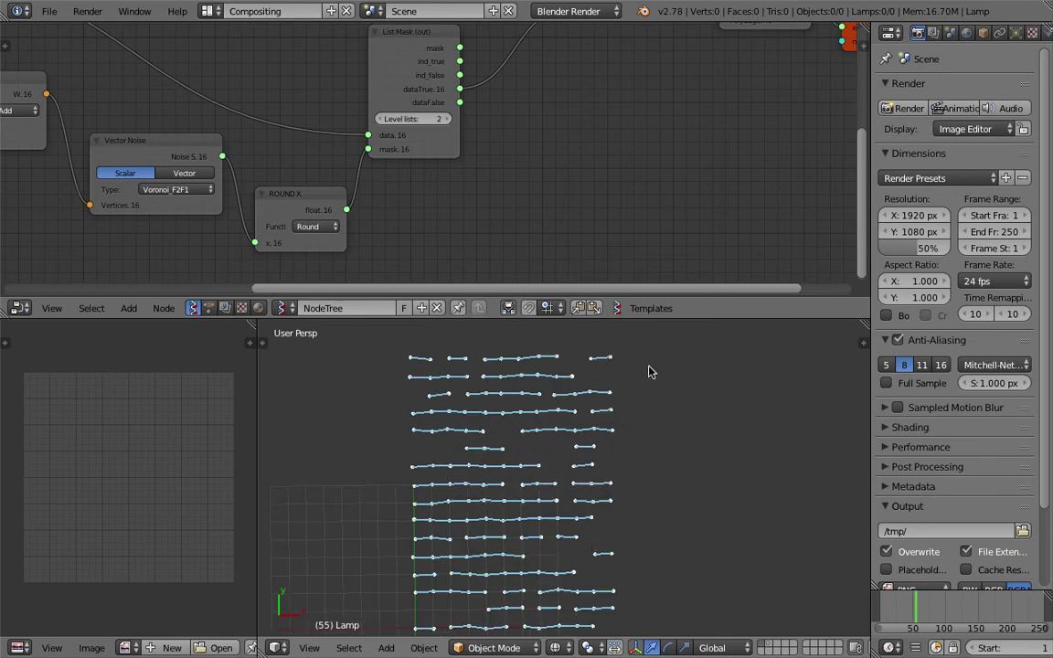
{"action": "key", "text": "ctrl+s"}
{"action": "left_click", "coordinate": [598, 193]}
Step: Scribble Grease Pencil strokes beside the line segments and set the Grease Pencil color's fill opacity to 0
{"action": "middle_click_drag", "start_coordinate": [599, 187], "coordinate": [576, 189]}
{"action": "scroll", "coordinate": [541, 459], "scroll_direction": "up", "scroll_amount": 3}
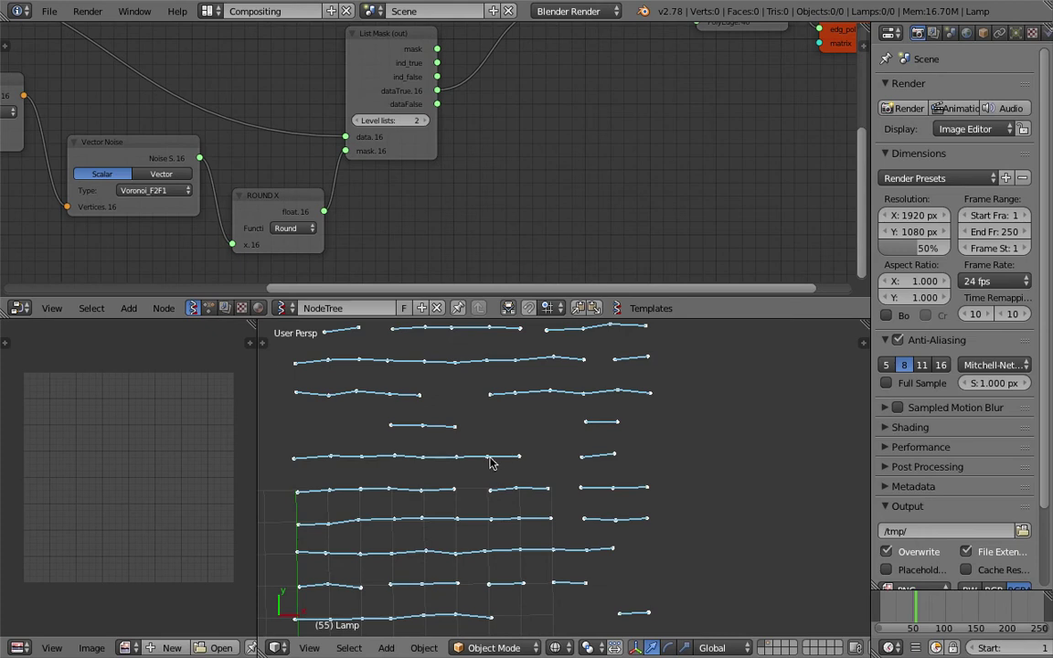
{"action": "middle_click_drag", "start_coordinate": [587, 491], "coordinate": [682, 426]}
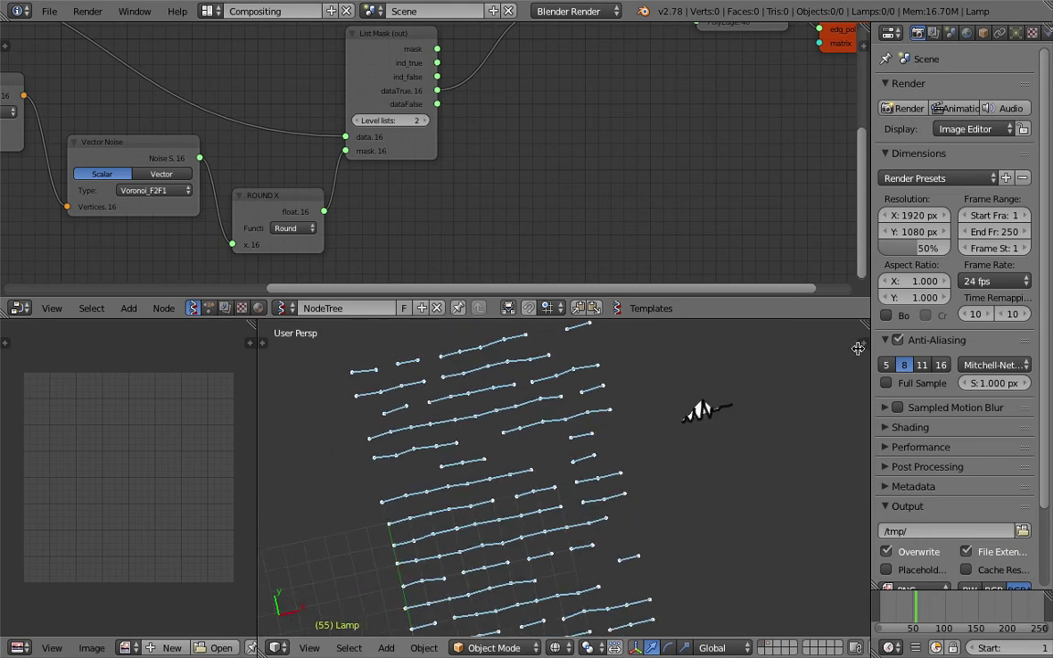
{"action": "key", "text": "n"}
{"action": "scroll", "coordinate": [827, 471], "scroll_direction": "down", "scroll_amount": 15}
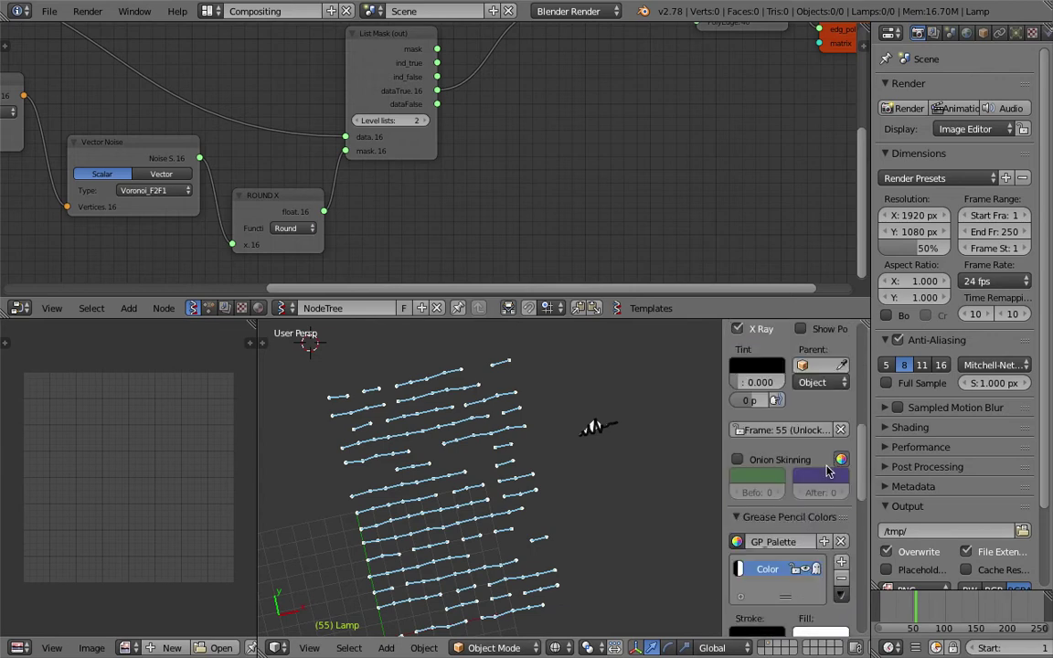
{"action": "scroll", "coordinate": [828, 471], "scroll_direction": "down", "scroll_amount": 5}
{"action": "left_click_drag", "start_coordinate": [826, 495], "coordinate": [750, 443]}
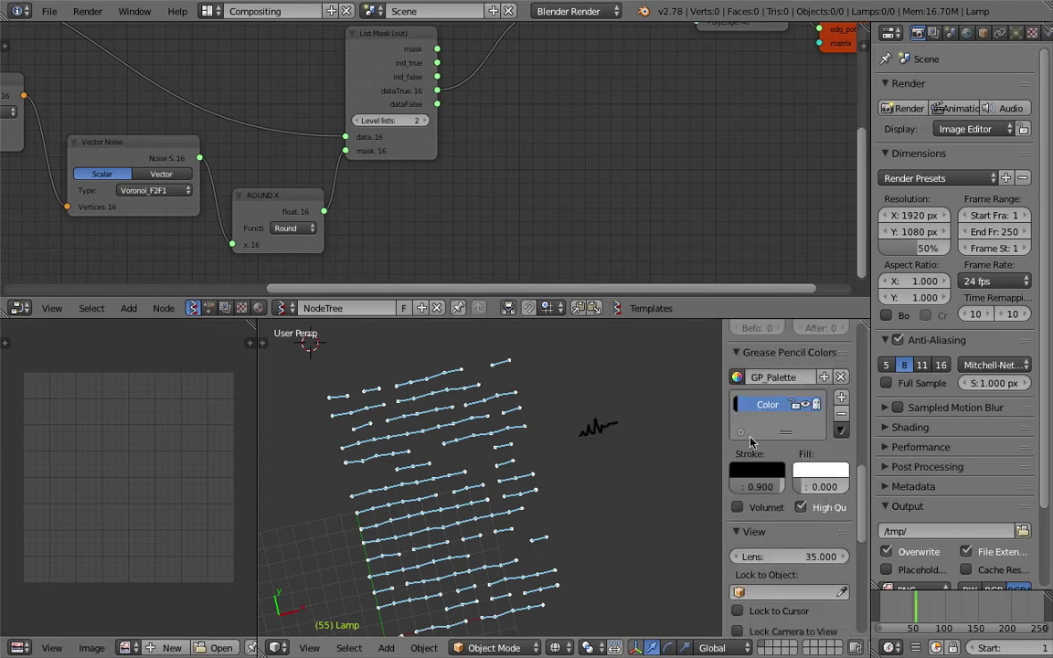
{"action": "key", "text": "n"}
{"action": "middle_click_drag", "start_coordinate": [758, 421], "coordinate": [629, 437]}
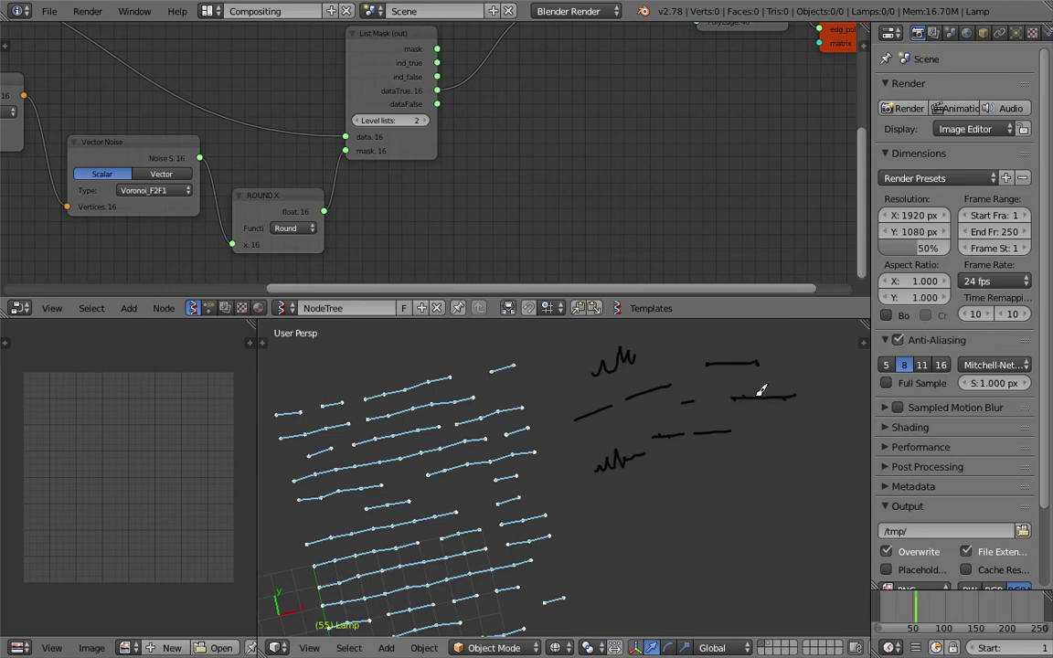
{"action": "middle_click_drag", "start_coordinate": [481, 444], "coordinate": [513, 440]}
{"action": "middle_click_drag", "start_coordinate": [509, 509], "coordinate": [611, 445], "text": "shift"}
Step: Save the file and move Viewer Draw farther away from Delete Loose
{"action": "middle_click_drag", "start_coordinate": [493, 189], "coordinate": [495, 193]}
{"action": "scroll", "coordinate": [494, 193], "scroll_direction": "down", "scroll_amount": 1}
{"action": "middle_click_drag", "start_coordinate": [578, 135], "coordinate": [452, 153]}
{"action": "key", "text": "ctrl+s"}
{"action": "left_click", "coordinate": [458, 156]}
{"action": "left_click_drag", "start_coordinate": [684, 85], "coordinate": [775, 93]}
{"action": "middle_click_drag", "start_coordinate": [642, 168], "coordinate": [579, 234]}
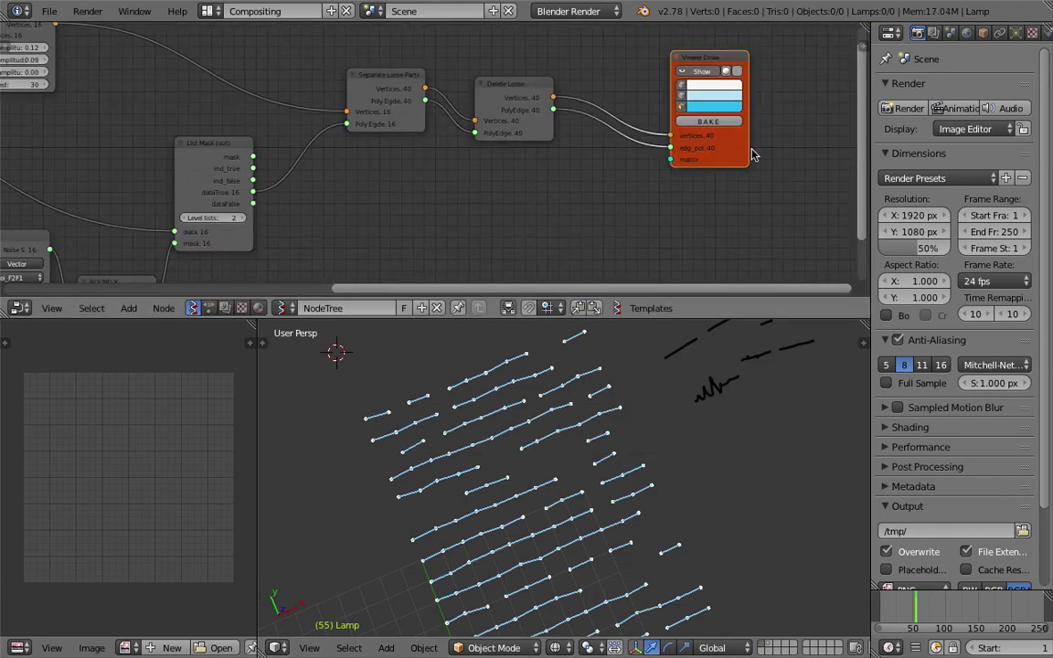
Step: Insert an Adaptive Edges node between Delete Loose and Viewer Draw, linking PolyEdge to EdgeR and Edges to edg_pol
{"action": "middle_click_drag", "start_coordinate": [741, 154], "coordinate": [661, 173]}
{"action": "key", "text": "space"}
{"action": "type", "text": "ada"}
{"action": "key", "text": "Down"}
{"action": "key", "text": "Return"}
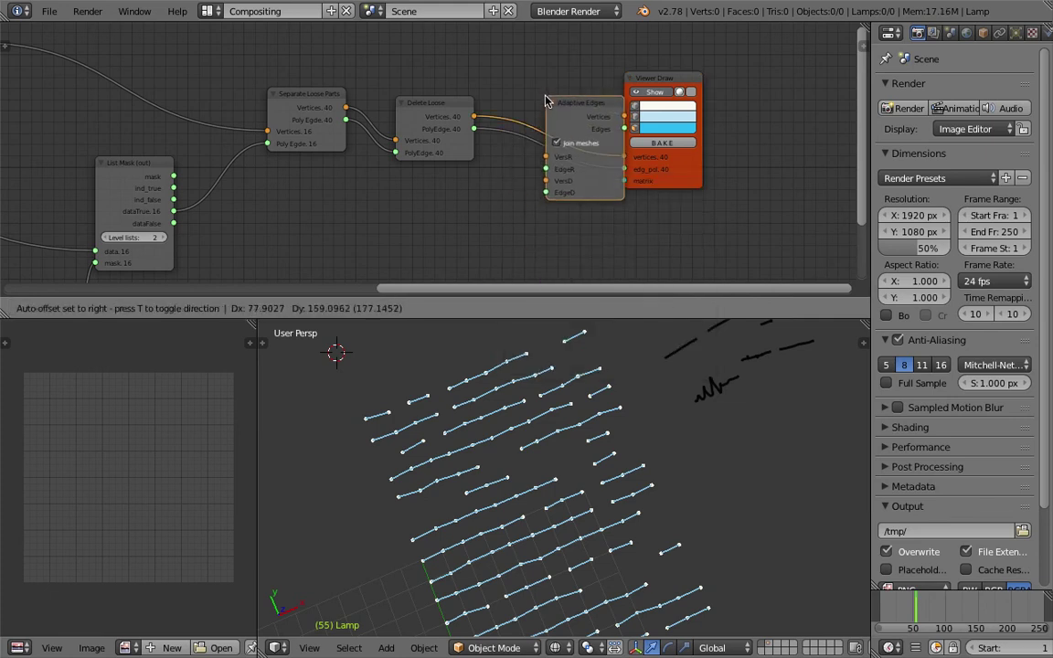
{"action": "left_click", "coordinate": [539, 80]}
{"action": "left_click_drag", "start_coordinate": [474, 129], "coordinate": [534, 144]}
{"action": "left_click_drag", "start_coordinate": [613, 104], "coordinate": [653, 165]}
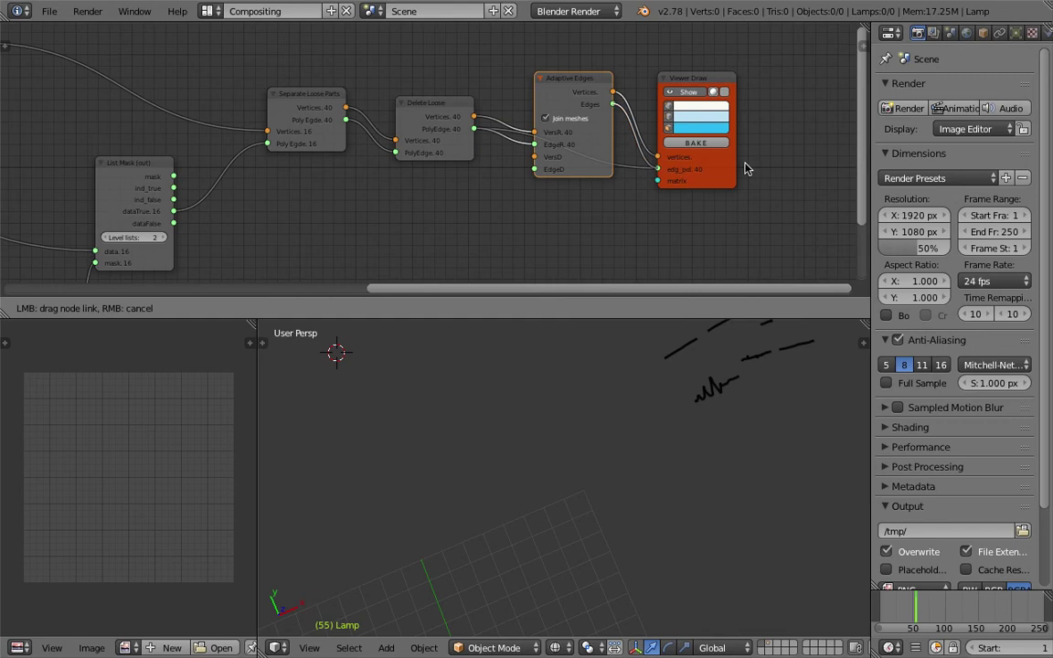
Step: Space out Adaptive Edges and Viewer Draw, and increase the height of the node editor
{"action": "left_click_drag", "start_coordinate": [567, 84], "coordinate": [587, 92]}
{"action": "left_click_drag", "start_coordinate": [688, 81], "coordinate": [720, 76]}
{"action": "left_click_drag", "start_coordinate": [574, 122], "coordinate": [604, 108]}
{"action": "scroll", "coordinate": [588, 144], "scroll_direction": "up", "scroll_amount": 2}
{"action": "middle_click_drag", "start_coordinate": [586, 147], "coordinate": [577, 146]}
{"action": "left_click_drag", "start_coordinate": [619, 318], "coordinate": [620, 371]}
Step: Add a Line node below Delete Loose
{"action": "middle_click_drag", "start_coordinate": [512, 216], "coordinate": [509, 212]}
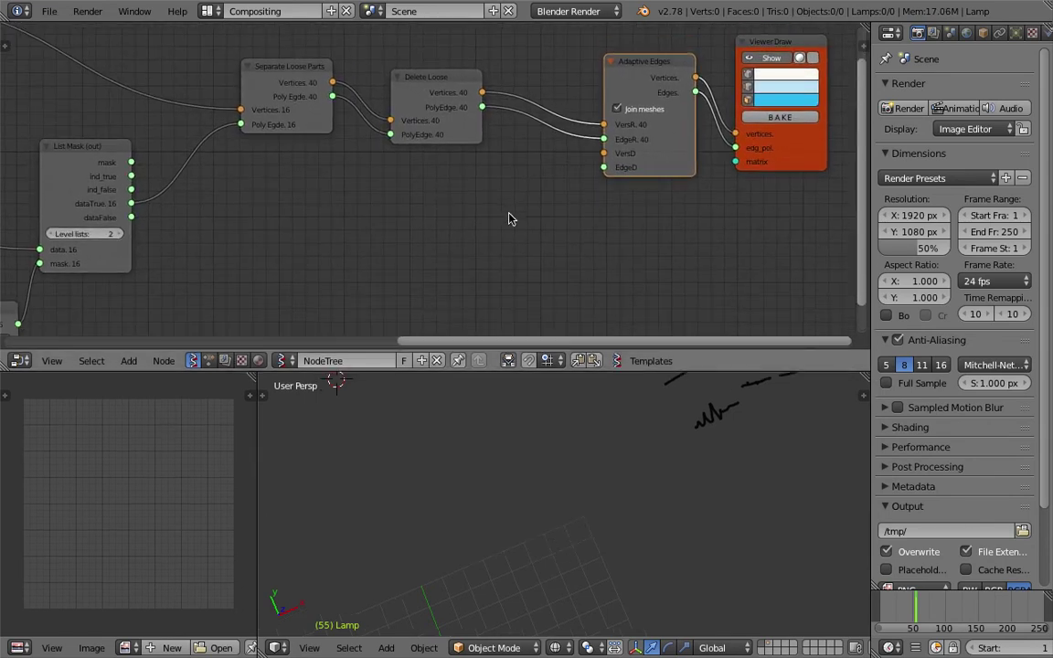
{"action": "key", "text": "shift+a"}
{"action": "left_click", "coordinate": [508, 214]}
{"action": "type", "text": "line"}
{"action": "key", "text": "Return"}
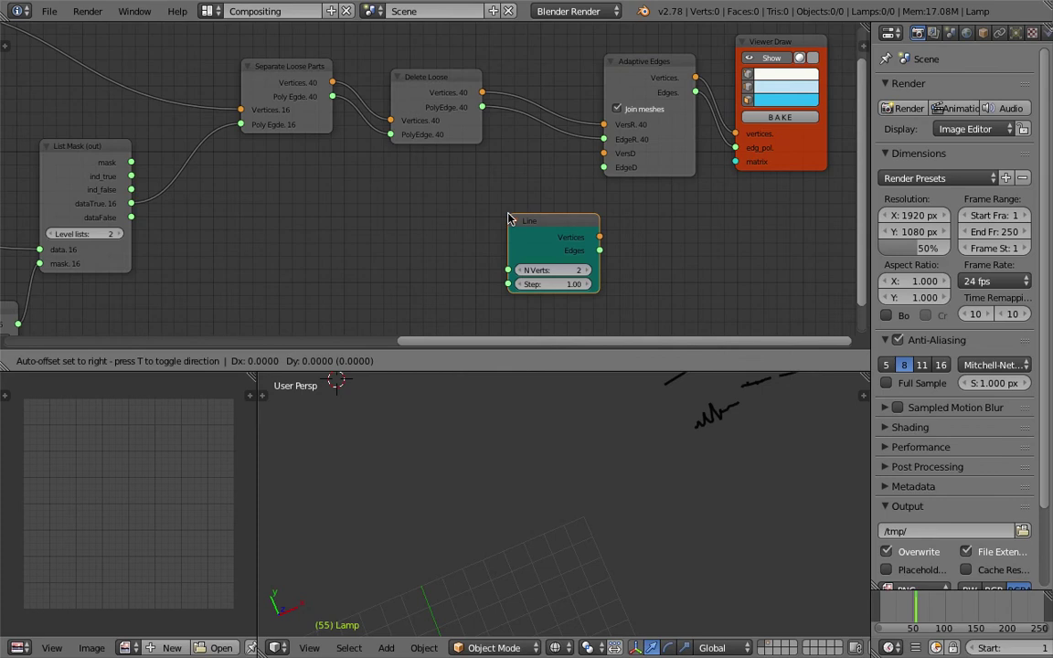
{"action": "left_click", "coordinate": [451, 196]}
Step: Connect the Line node's Vertices to VersD and Edges to EdgeD of Adaptive Edges, and move Line closer to Delete Loose
{"action": "left_click_drag", "start_coordinate": [539, 216], "coordinate": [606, 157]}
{"action": "left_click_drag", "start_coordinate": [540, 229], "coordinate": [567, 217]}
{"action": "left_click_drag", "start_coordinate": [607, 174], "coordinate": [603, 167]}
{"action": "left_click_drag", "start_coordinate": [501, 202], "coordinate": [478, 196]}
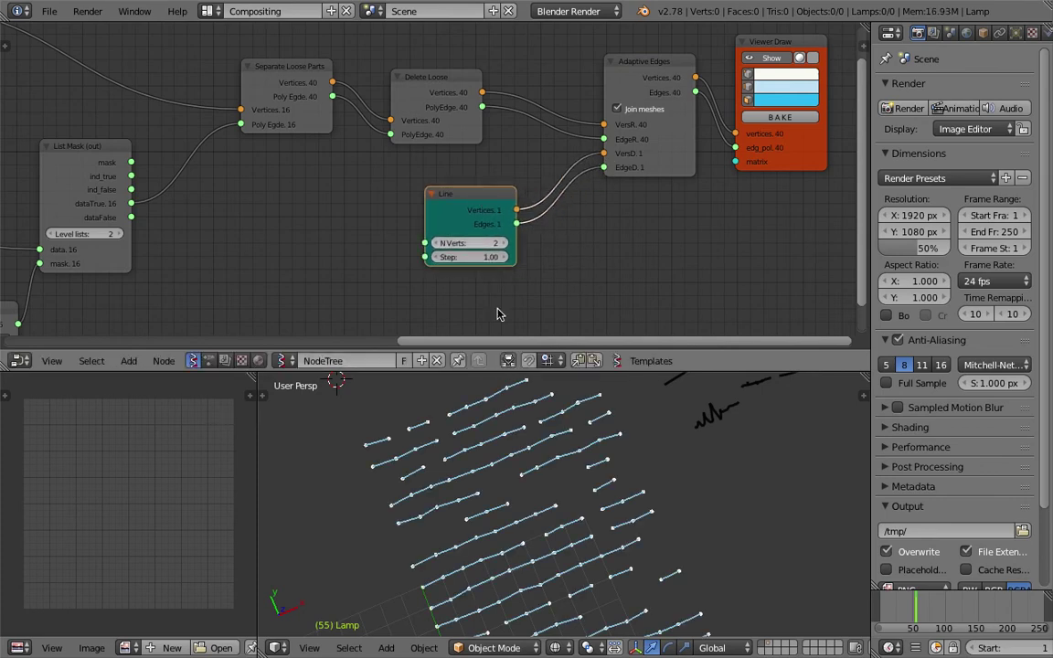
Step: Set the Line node's N Verts to 5 to subdivide each segment edge
{"action": "scroll", "coordinate": [486, 474], "scroll_direction": "up", "scroll_amount": 3}
{"action": "scroll", "coordinate": [524, 485], "scroll_direction": "up", "scroll_amount": 3}
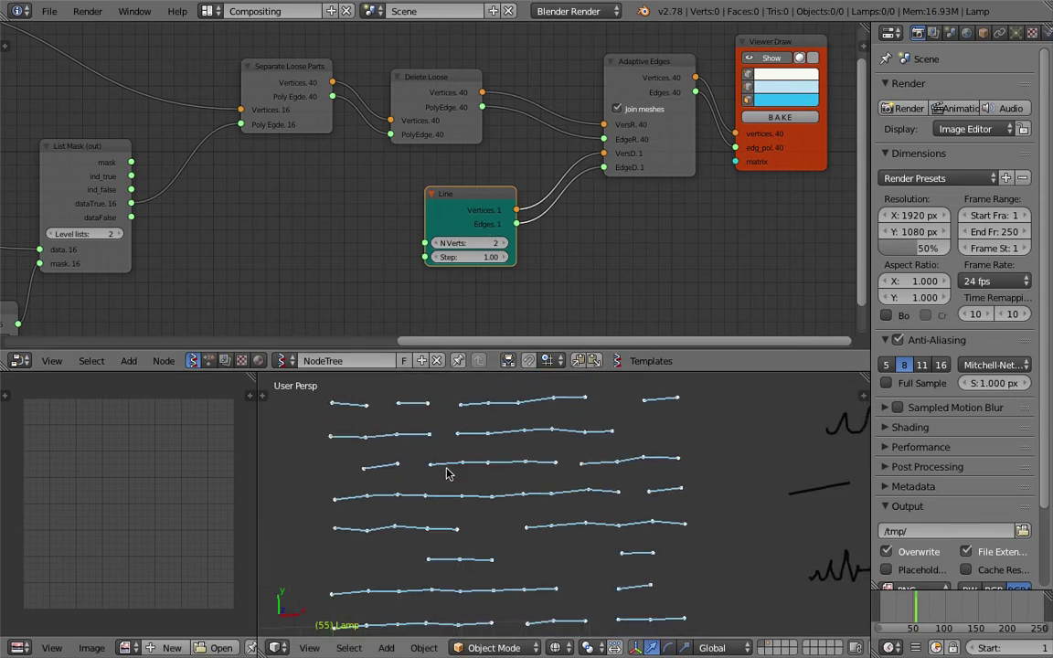
{"action": "middle_click_drag", "start_coordinate": [278, 108], "coordinate": [158, 120]}
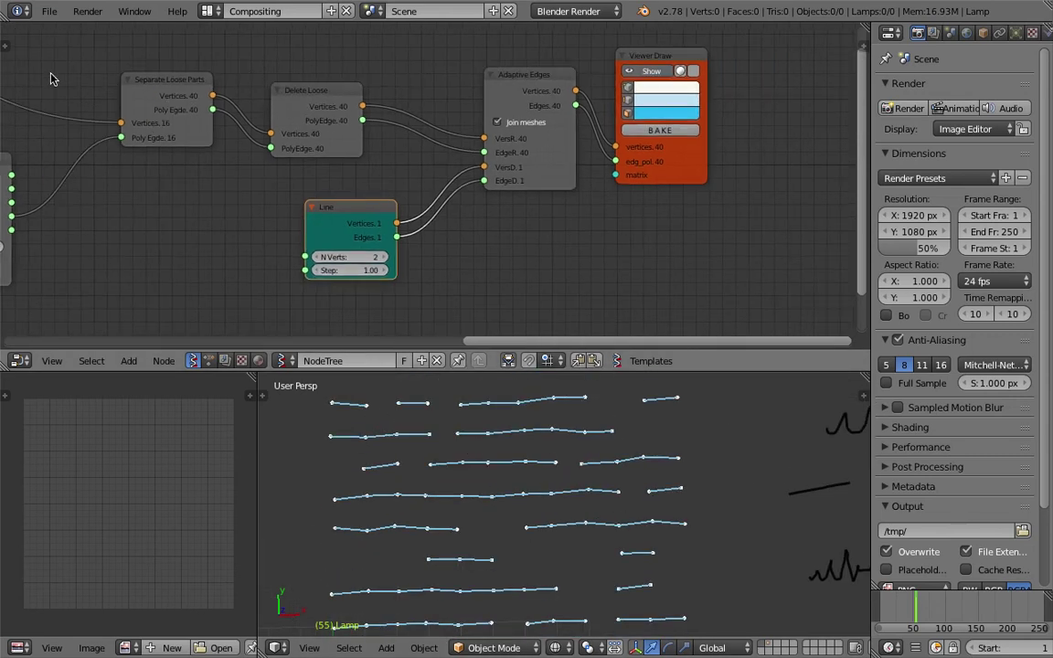
{"action": "middle_click_drag", "start_coordinate": [239, 134], "coordinate": [641, 179]}
{"action": "scroll", "coordinate": [174, 153], "scroll_direction": "down", "scroll_amount": 9}
{"action": "scroll", "coordinate": [471, 170], "scroll_direction": "up", "scroll_amount": 5}
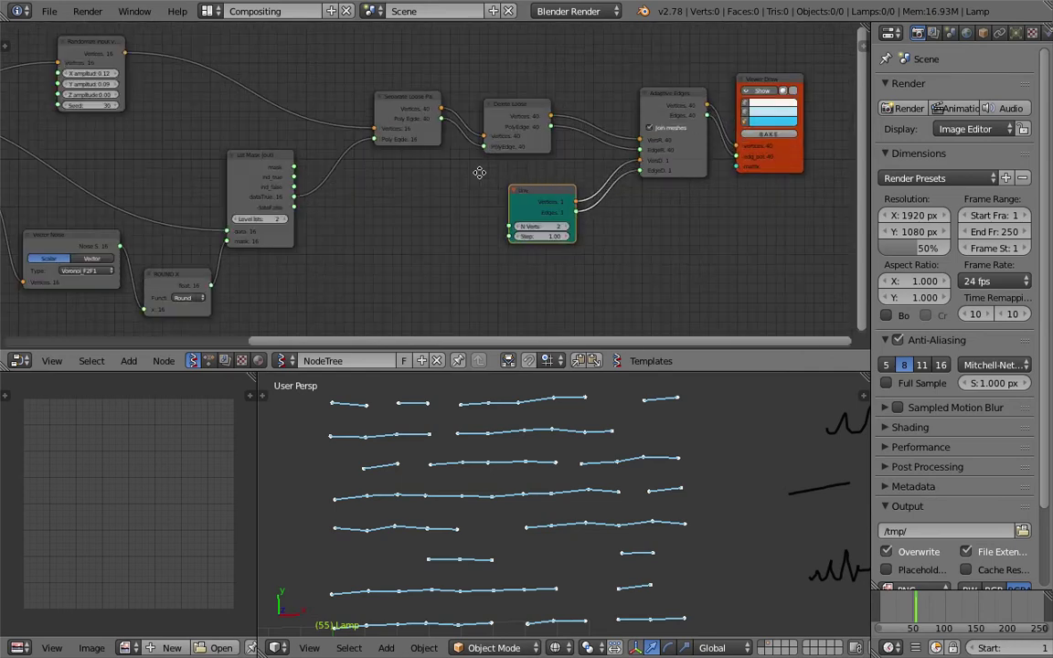
{"action": "left_click", "coordinate": [529, 225]}
{"action": "left_click", "coordinate": [528, 225]}
{"action": "left_click", "coordinate": [528, 225]}
{"action": "left_click", "coordinate": [529, 225]}
{"action": "scroll", "coordinate": [491, 229], "scroll_direction": "down", "scroll_amount": 3, "text": "ctrl"}
{"action": "left_click", "coordinate": [521, 228]}
{"action": "type", "text": "5"}
{"action": "key", "text": "Return"}
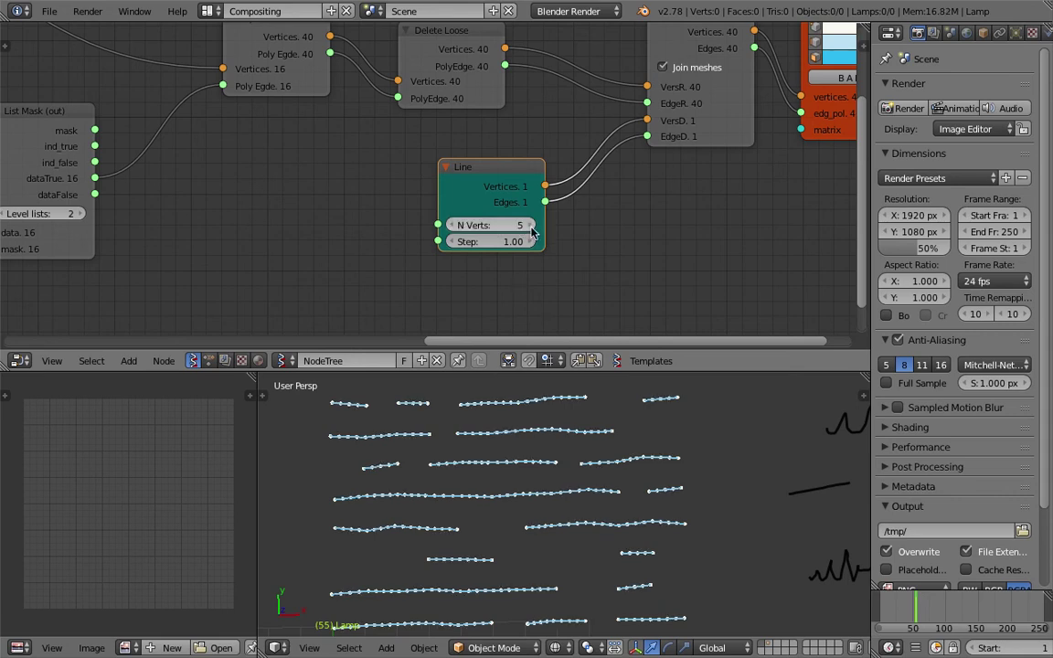
Step: Check the subdivided line segments in the 3D viewport and save the file
{"action": "scroll", "coordinate": [558, 498], "scroll_direction": "up", "scroll_amount": 1}
{"action": "scroll", "coordinate": [543, 480], "scroll_direction": "down", "scroll_amount": 2}
{"action": "middle_click_drag", "start_coordinate": [601, 237], "coordinate": [517, 177]}
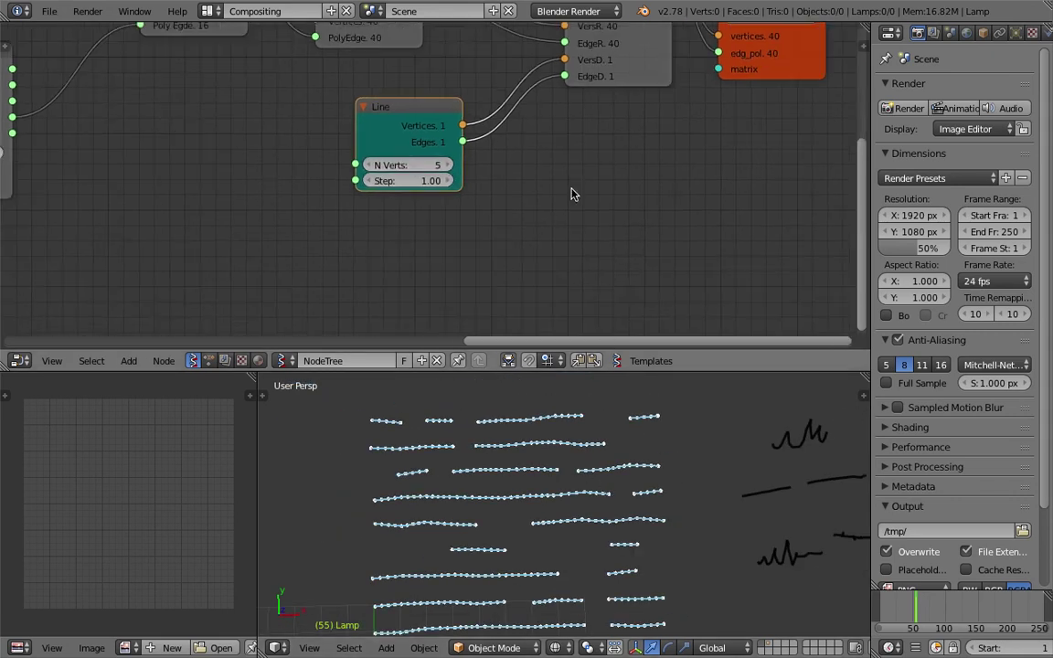
{"action": "scroll", "coordinate": [560, 562], "scroll_direction": "up", "scroll_amount": 5}
{"action": "scroll", "coordinate": [564, 512], "scroll_direction": "down", "scroll_amount": 6}
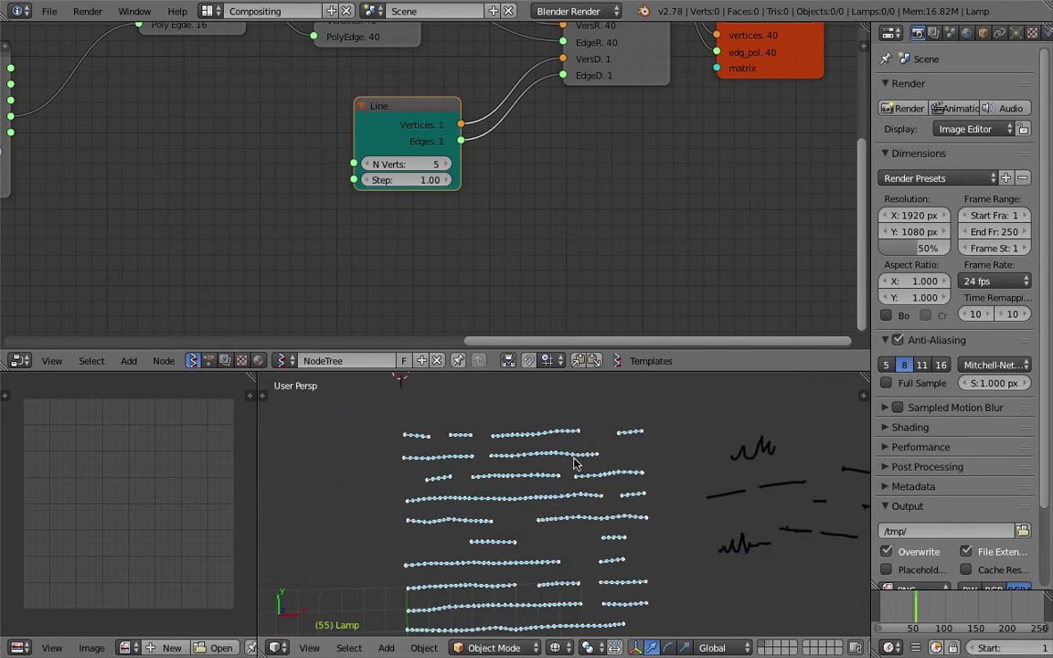
{"action": "scroll", "coordinate": [574, 453], "scroll_direction": "up", "scroll_amount": 2}
{"action": "key", "text": "ctrl+s"}
{"action": "left_click", "coordinate": [578, 464]}
Step: Open up a wide gap between Adaptive Edges and Viewer Draw by moving the two nodes apart
{"action": "middle_click_drag", "start_coordinate": [499, 163], "coordinate": [370, 266]}
{"action": "left_click_drag", "start_coordinate": [654, 175], "coordinate": [757, 182]}
{"action": "middle_click_drag", "start_coordinate": [556, 169], "coordinate": [560, 185]}
{"action": "left_click_drag", "start_coordinate": [526, 178], "coordinate": [539, 198]}
{"action": "middle_click_drag", "start_coordinate": [561, 191], "coordinate": [485, 199]}
{"action": "left_click_drag", "start_coordinate": [651, 62], "coordinate": [713, 59]}
{"action": "left_click_drag", "start_coordinate": [452, 108], "coordinate": [421, 101]}
Step: Bake the Viewer Draw output to mesh objects and move one baked line away from the preview
{"action": "scroll", "coordinate": [682, 514], "scroll_direction": "down", "scroll_amount": 5}
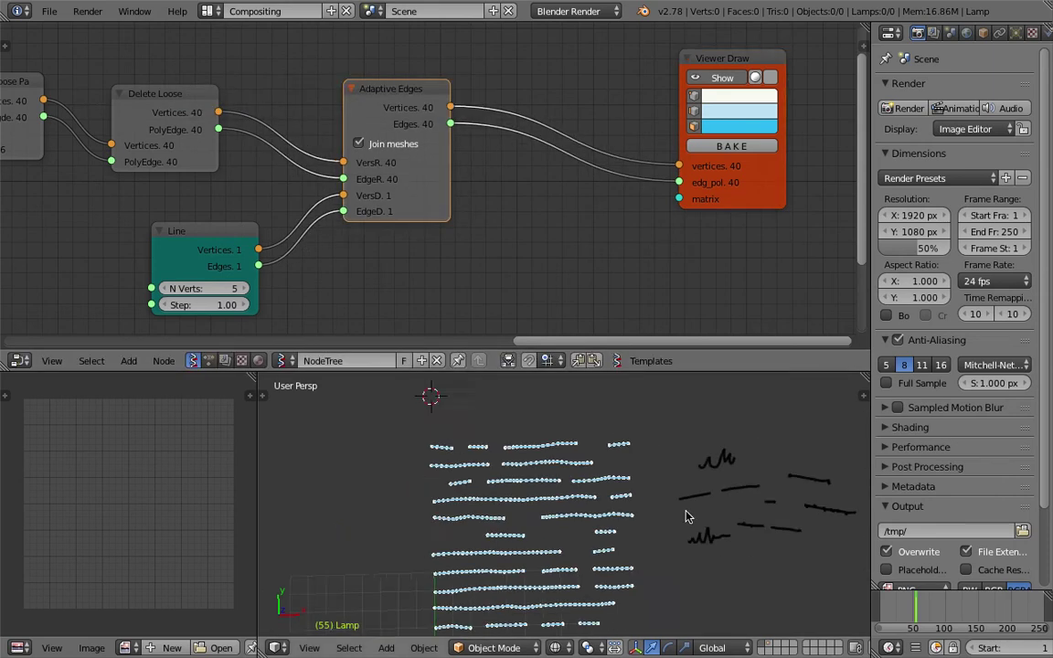
{"action": "left_click", "coordinate": [748, 146]}
{"action": "key", "text": "g"}
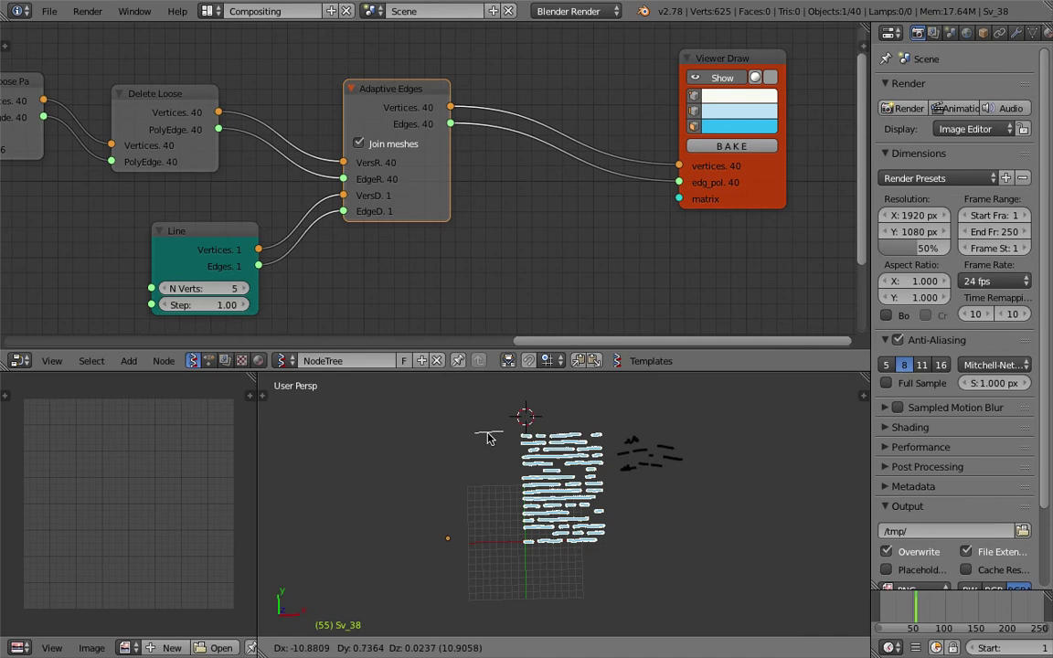
{"action": "left_click", "coordinate": [462, 407]}
Step: Move the baked line objects to an empty area beside the preview lines
{"action": "left_click_drag", "start_coordinate": [501, 418], "coordinate": [605, 560]}
{"action": "key", "text": "g"}
{"action": "left_click", "coordinate": [482, 529]}
Step: Select individual baked lines one after another to check that each is a separate object and where its origin lies
{"action": "scroll", "coordinate": [458, 485], "scroll_direction": "up", "scroll_amount": 3}
{"action": "right_click", "coordinate": [426, 430]}
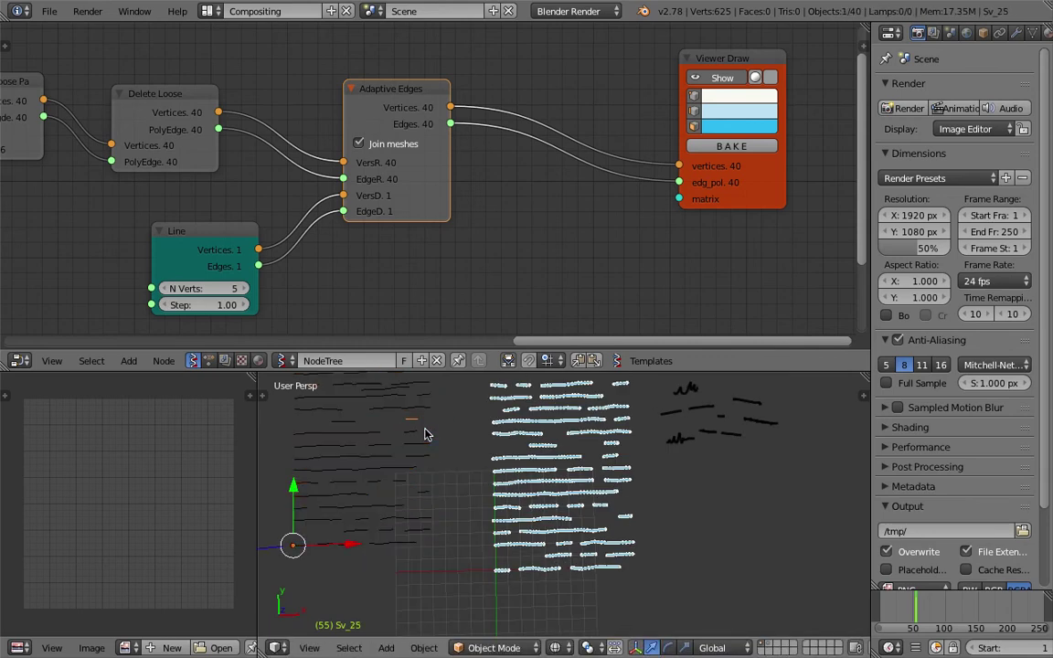
{"action": "middle_click_drag", "start_coordinate": [368, 420], "coordinate": [435, 454], "text": "shift"}
{"action": "right_click", "coordinate": [419, 429]}
{"action": "right_click", "coordinate": [417, 447]}
{"action": "right_click", "coordinate": [421, 476]}
{"action": "right_click", "coordinate": [420, 501]}
{"action": "right_click", "coordinate": [416, 526]}
{"action": "right_click", "coordinate": [416, 549]}
Step: Try scaling one baked line object from its origin to see how it transforms
{"action": "right_click", "coordinate": [433, 568]}
{"action": "scroll", "coordinate": [445, 567], "scroll_direction": "down", "scroll_amount": 3}
{"action": "key", "text": "s"}
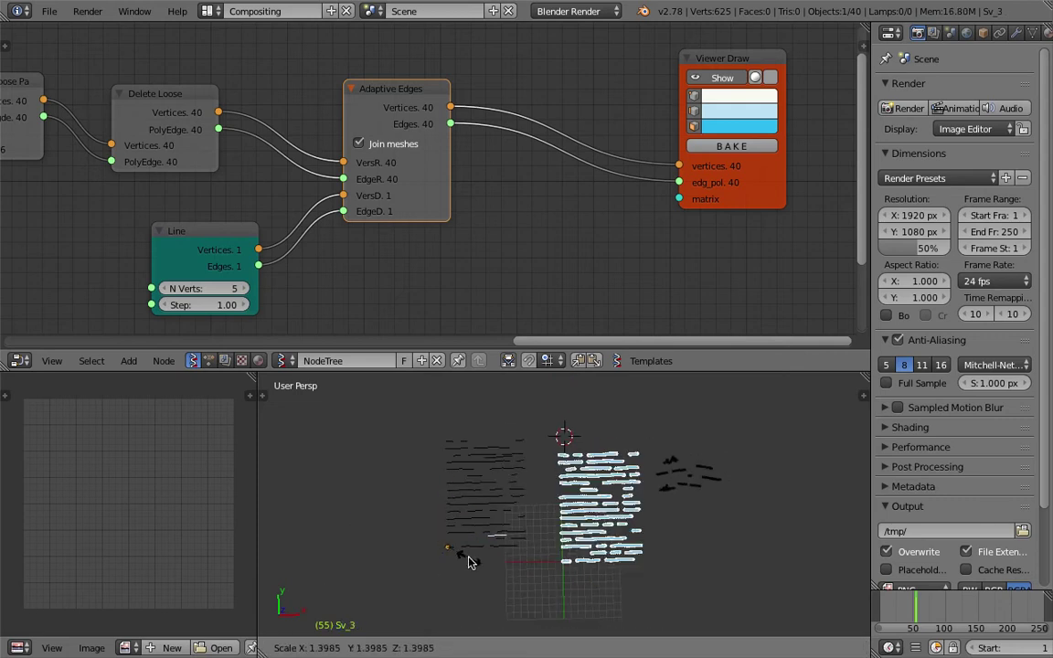
{"action": "left_click", "coordinate": [491, 541]}
{"action": "left_click", "coordinate": [538, 502]}
{"action": "key", "text": "s"}
{"action": "key", "text": "x"}
{"action": "key", "text": "Escape"}
{"action": "key", "text": "s"}
{"action": "key", "text": "Escape"}
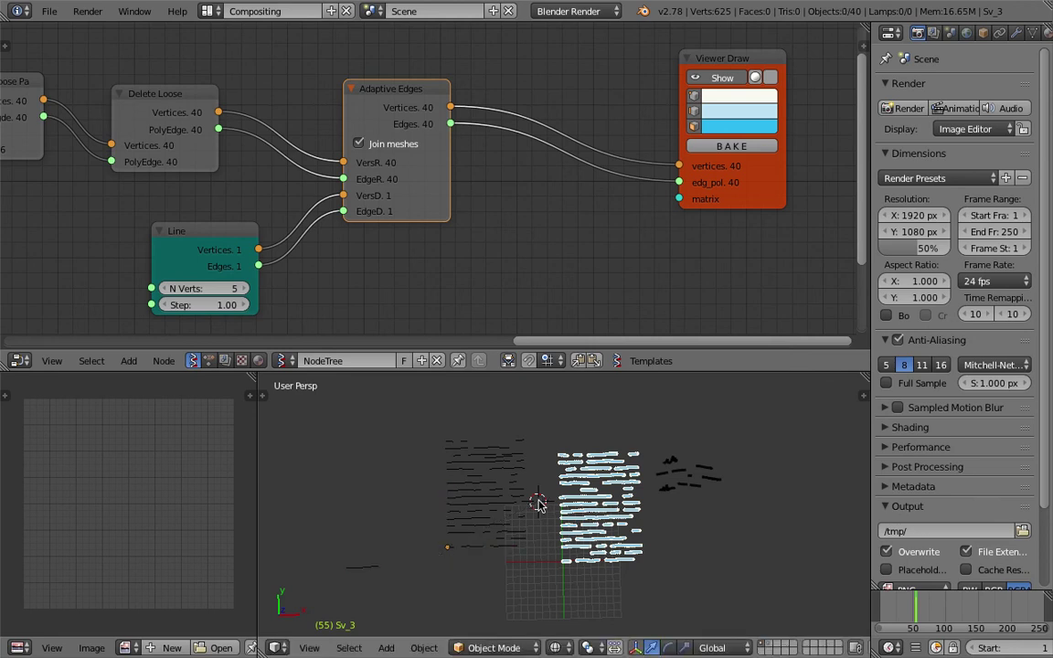
Step: Delete all the baked line objects
{"action": "key", "text": "Delete"}
{"action": "scroll", "coordinate": [536, 469], "scroll_direction": "up", "scroll_amount": 3}
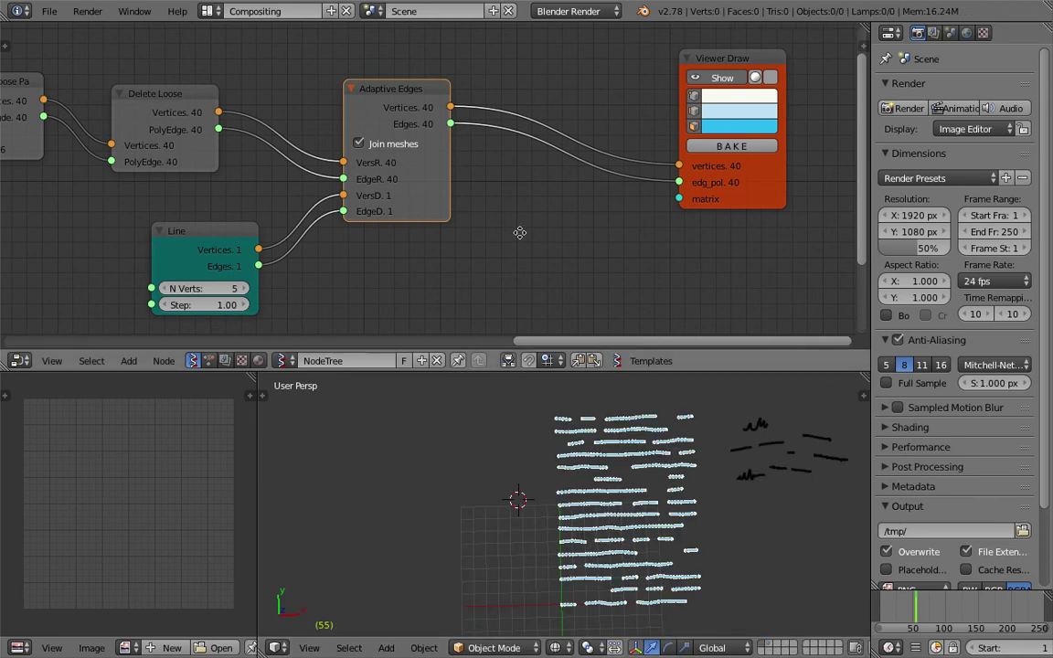
Step: Insert a Randomize input vertices node on the vertices link between Adaptive Edges and Viewer Draw
{"action": "middle_click_drag", "start_coordinate": [520, 233], "coordinate": [473, 256]}
{"action": "left_click_drag", "start_coordinate": [693, 206], "coordinate": [746, 207]}
{"action": "middle_click_drag", "start_coordinate": [535, 213], "coordinate": [544, 172]}
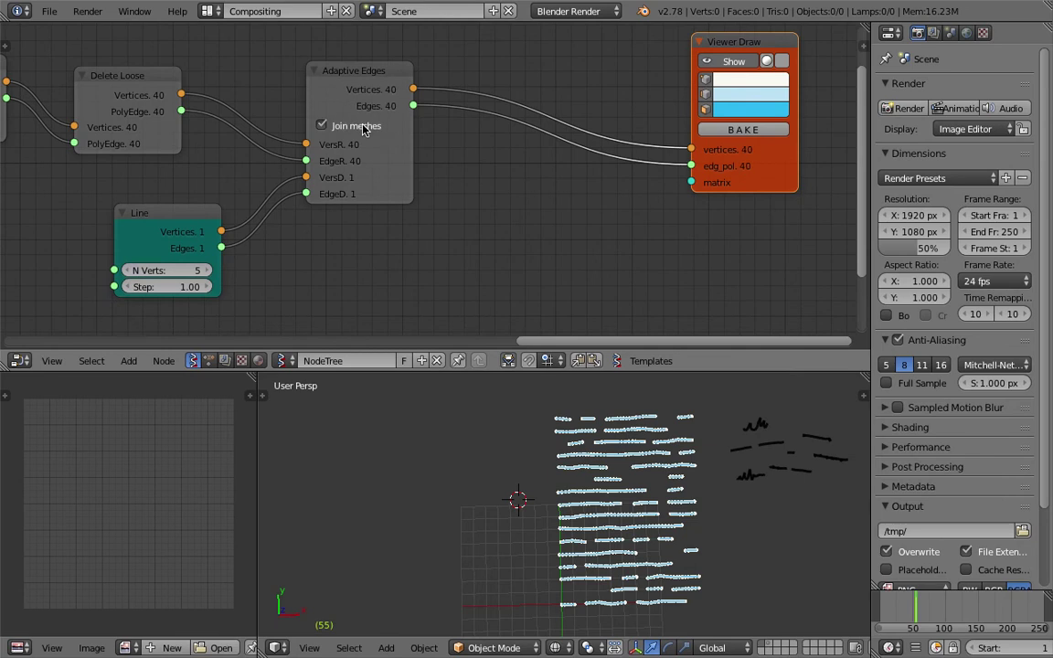
{"action": "middle_click_drag", "start_coordinate": [463, 165], "coordinate": [447, 177]}
{"action": "key", "text": "shift+a"}
{"action": "left_click", "coordinate": [457, 186]}
{"action": "type", "text": "random"}
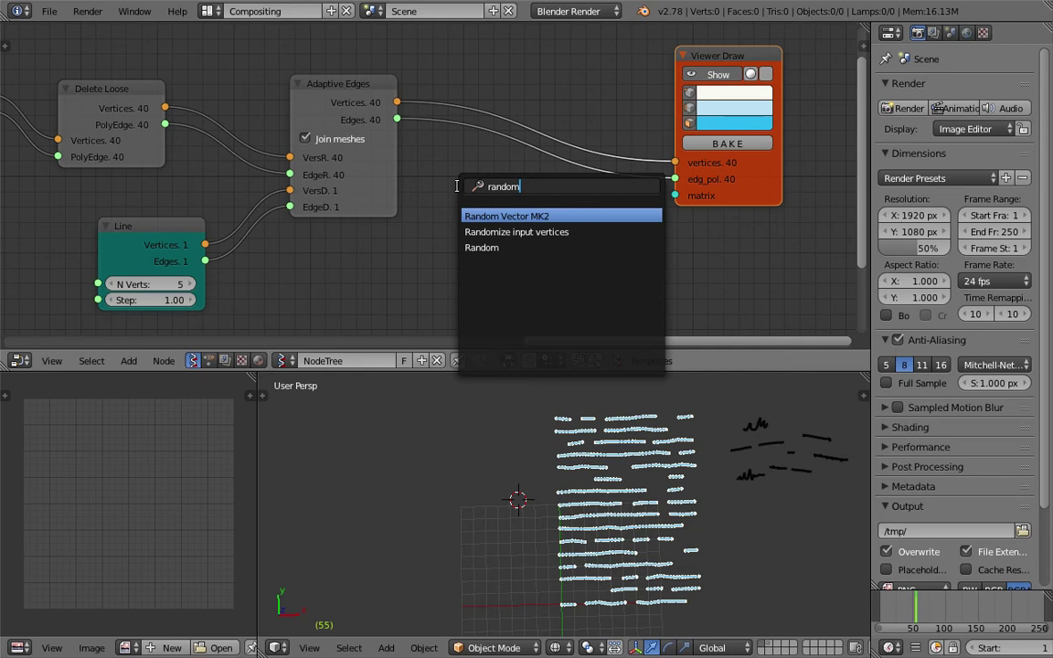
{"action": "key", "text": "Down"}
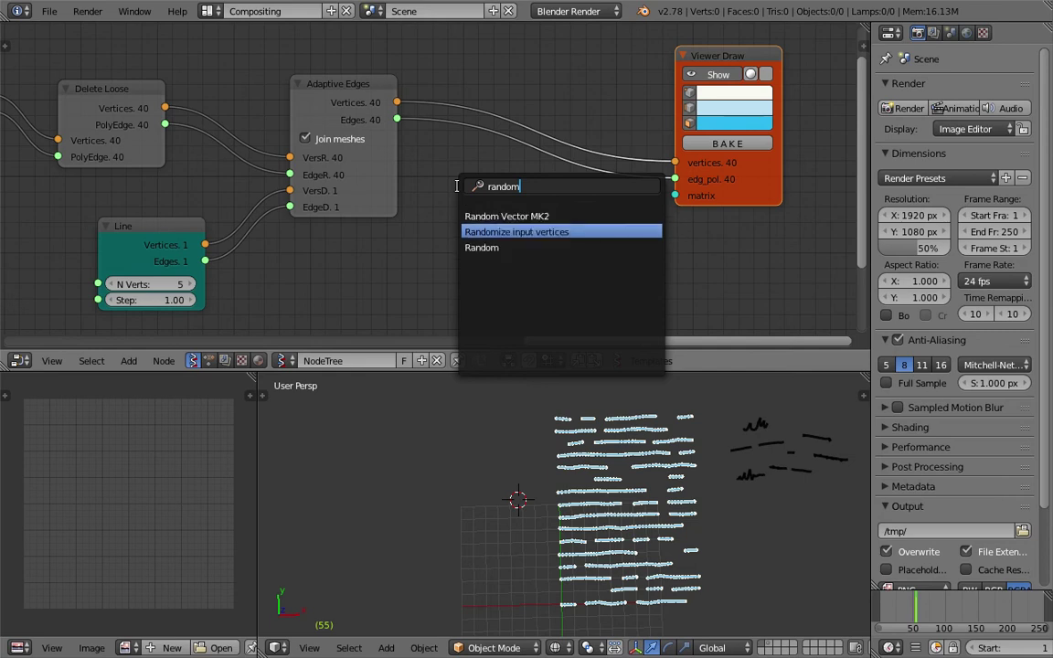
{"action": "key", "text": "Return"}
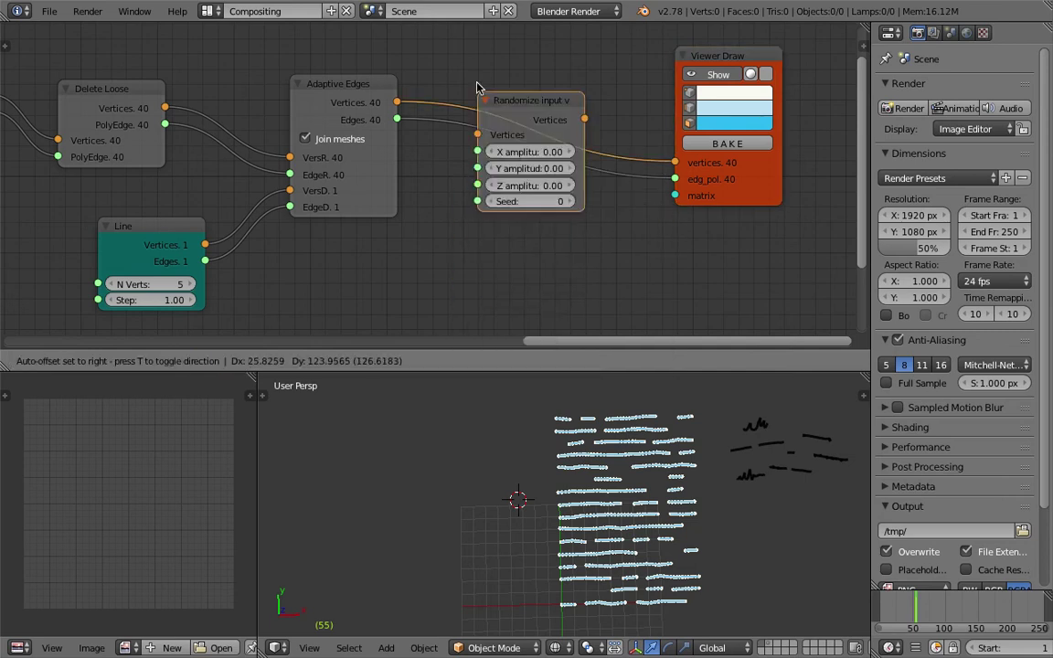
{"action": "left_click", "coordinate": [498, 62]}
{"action": "middle_click_drag", "start_coordinate": [544, 100], "coordinate": [534, 211]}
Step: Set the Randomize node's X amplitude to 0.33 and Y amplitude to 0.24
{"action": "left_click_drag", "start_coordinate": [547, 183], "coordinate": [590, 150]}
{"action": "scroll", "coordinate": [541, 126], "scroll_direction": "up", "scroll_amount": 1}
{"action": "scroll", "coordinate": [651, 453], "scroll_direction": "up", "scroll_amount": 3}
{"action": "middle_click_drag", "start_coordinate": [651, 453], "coordinate": [580, 471], "text": "shift"}
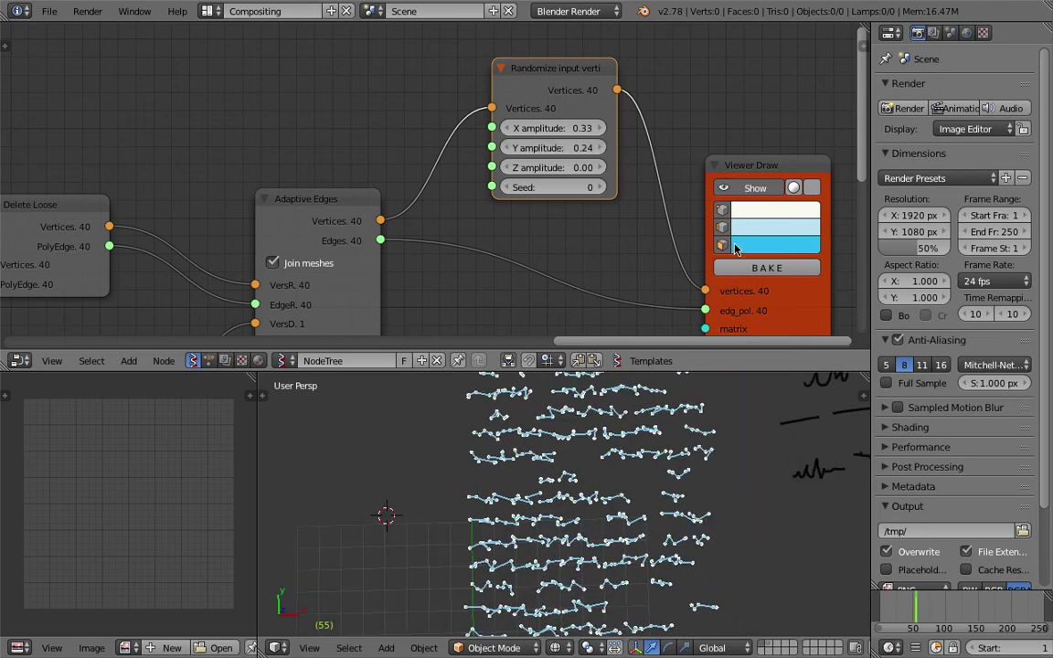
Step: Turn off vertex display in the Viewer Draw node and enlarge the 3D view area
{"action": "left_click_drag", "start_coordinate": [745, 170], "coordinate": [741, 90]}
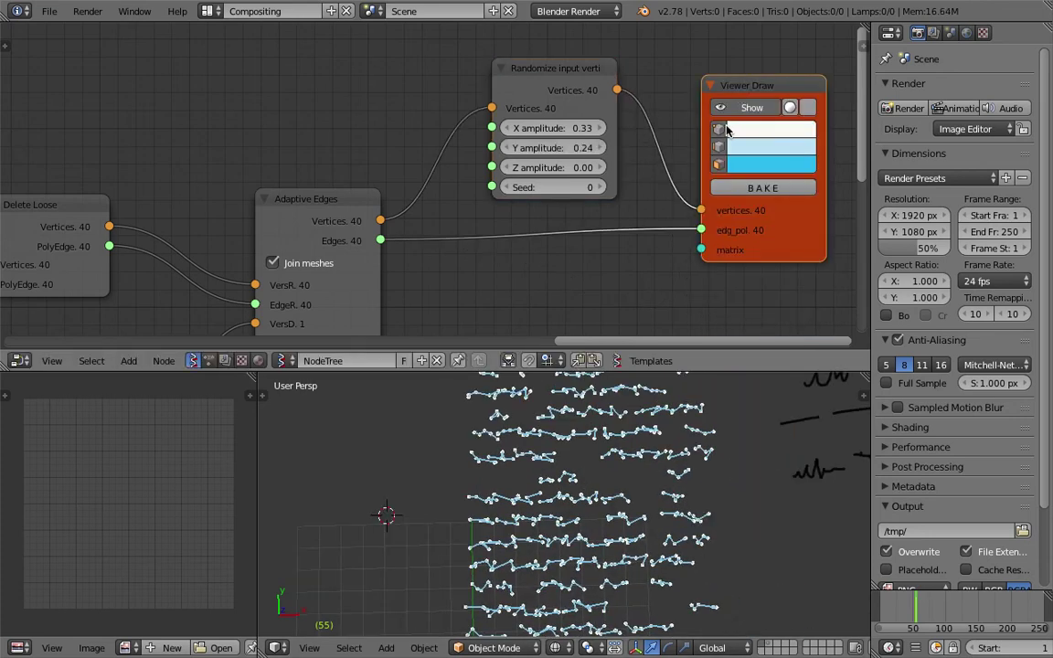
{"action": "left_click", "coordinate": [720, 129]}
{"action": "left_click_drag", "start_coordinate": [640, 372], "coordinate": [640, 287]}
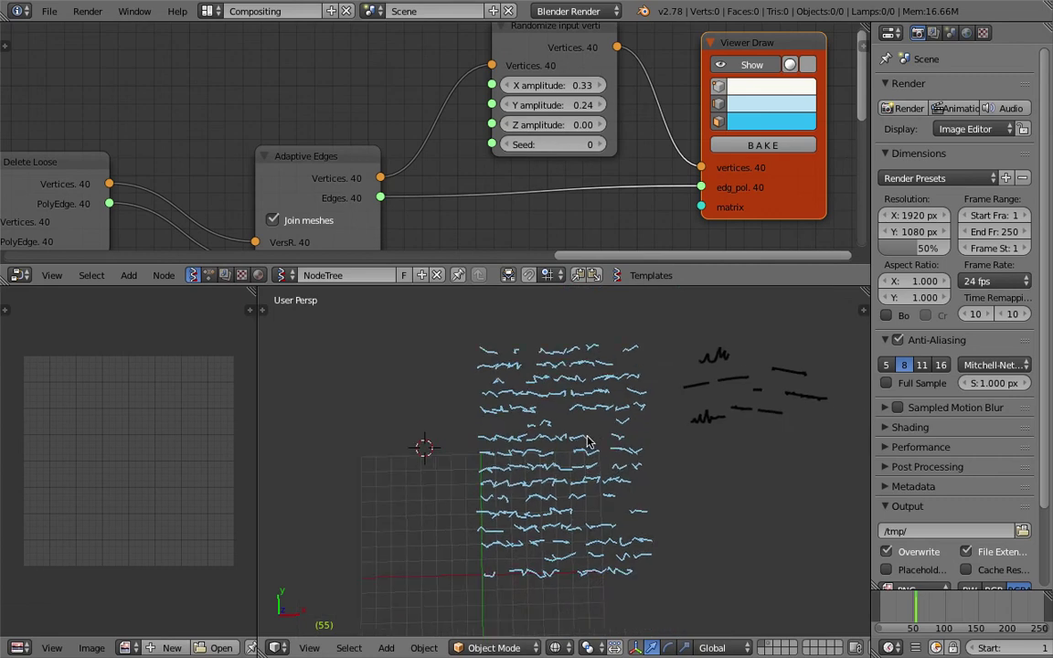
Step: Set the Randomize node's X amplitude to 0.00, Y amplitude to 0.45 and seed to 28
{"action": "middle_click_drag", "start_coordinate": [546, 136], "coordinate": [519, 146]}
{"action": "left_click_drag", "start_coordinate": [531, 97], "coordinate": [576, 155]}
{"action": "left_click", "coordinate": [550, 143]}
{"action": "middle_click_drag", "start_coordinate": [547, 333], "coordinate": [541, 372], "text": "shift"}
{"action": "scroll", "coordinate": [541, 372], "scroll_direction": "up", "scroll_amount": 3}
{"action": "mouse_move", "coordinate": [522, 99]}
{"action": "left_mouse_down"}
{"action": "mouse_move", "coordinate": [482, 99]}
{"action": "mouse_move", "coordinate": [554, 114]}
{"action": "mouse_move", "coordinate": [542, 115]}
{"action": "left_mouse_up"}
{"action": "scroll", "coordinate": [510, 494], "scroll_direction": "down", "scroll_amount": 2}
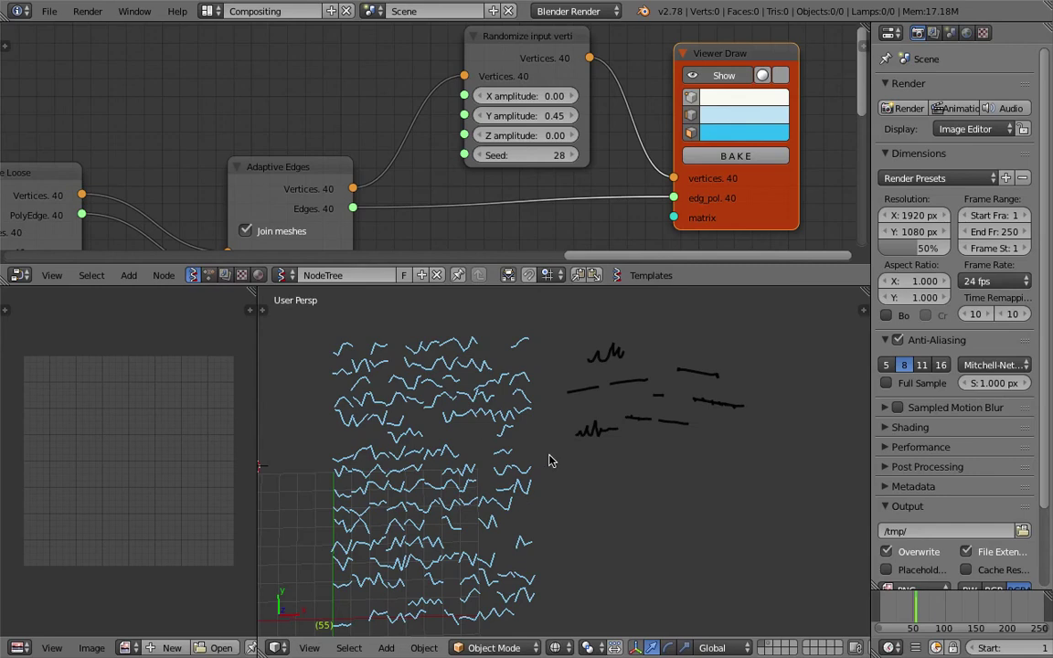
Step: Sketch three short zigzag scribbles and a looping handwritten line with Grease Pencil beside the preview lines
{"action": "middle_click_drag", "start_coordinate": [550, 462], "coordinate": [531, 449], "text": "shift"}
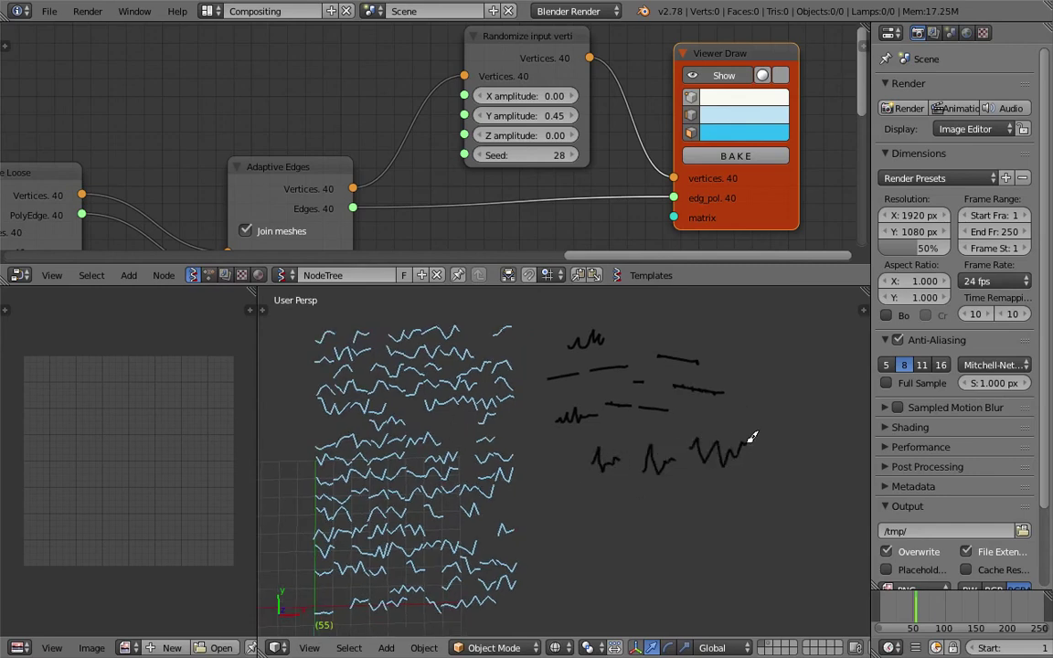
{"action": "middle_click_drag", "start_coordinate": [668, 504], "coordinate": [669, 469], "text": "shift"}
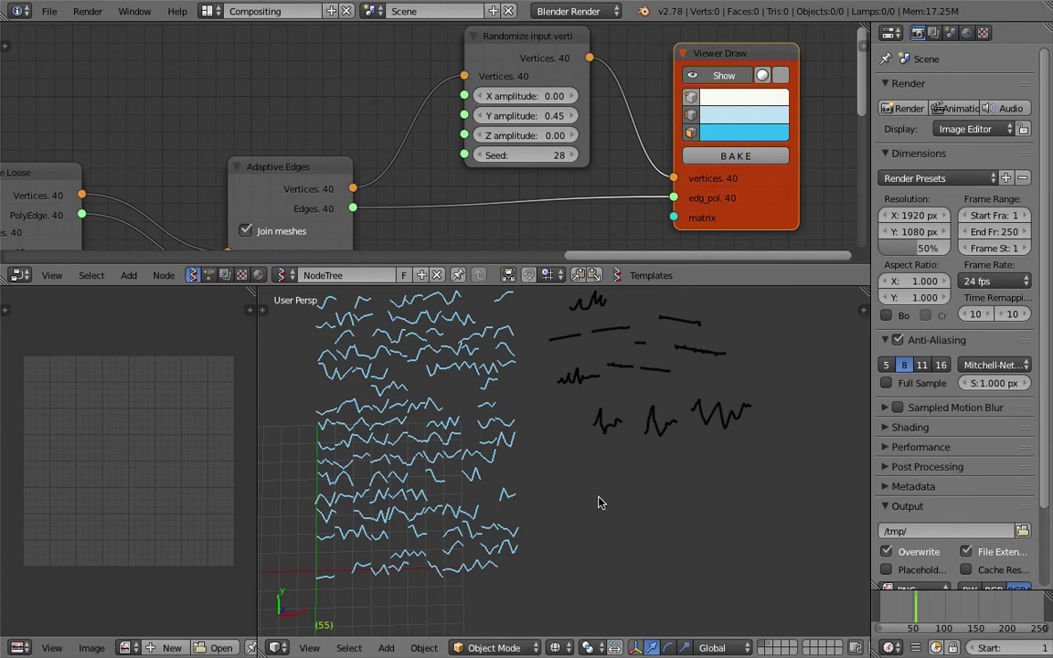
{"action": "left_click_drag", "start_coordinate": [599, 499], "coordinate": [619, 497]}
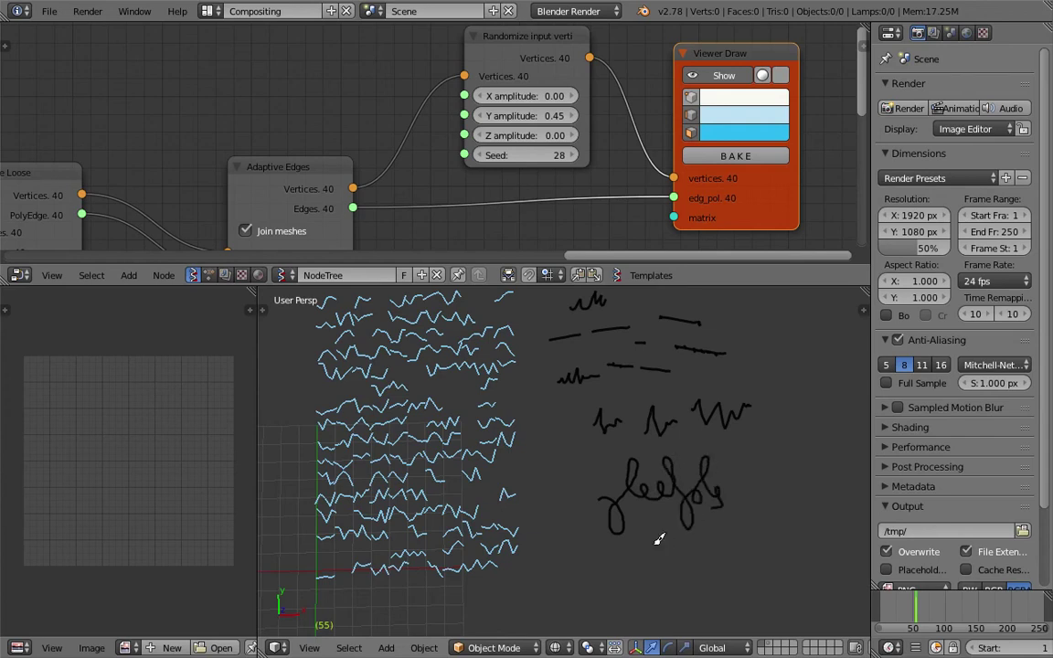
Step: Sketch further curls, character-like glyphs and straight strokes with Grease Pencil around the handwritten line
{"action": "left_click_drag", "start_coordinate": [683, 551], "coordinate": [681, 544]}
{"action": "scroll", "coordinate": [681, 543], "scroll_direction": "right", "scroll_amount": 5, "text": "shift"}
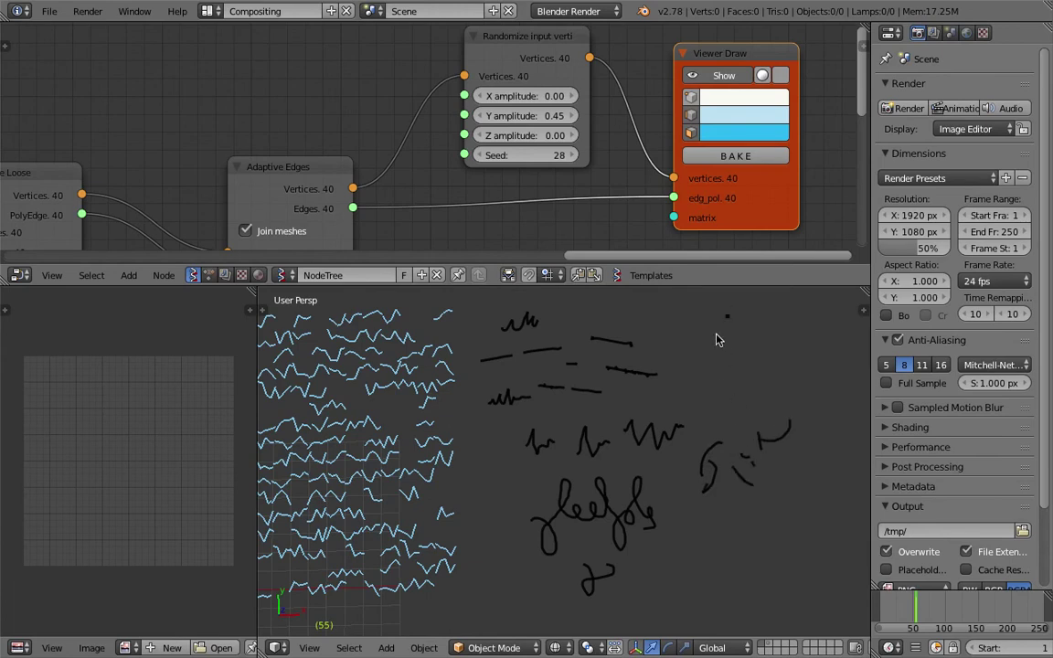
{"action": "mouse_move", "coordinate": [755, 359]}
{"action": "middle_mouse_down", "text": "shift"}
{"action": "mouse_move", "coordinate": [757, 371]}
{"action": "mouse_move", "coordinate": [738, 359]}
{"action": "middle_mouse_up", "text": "shift"}
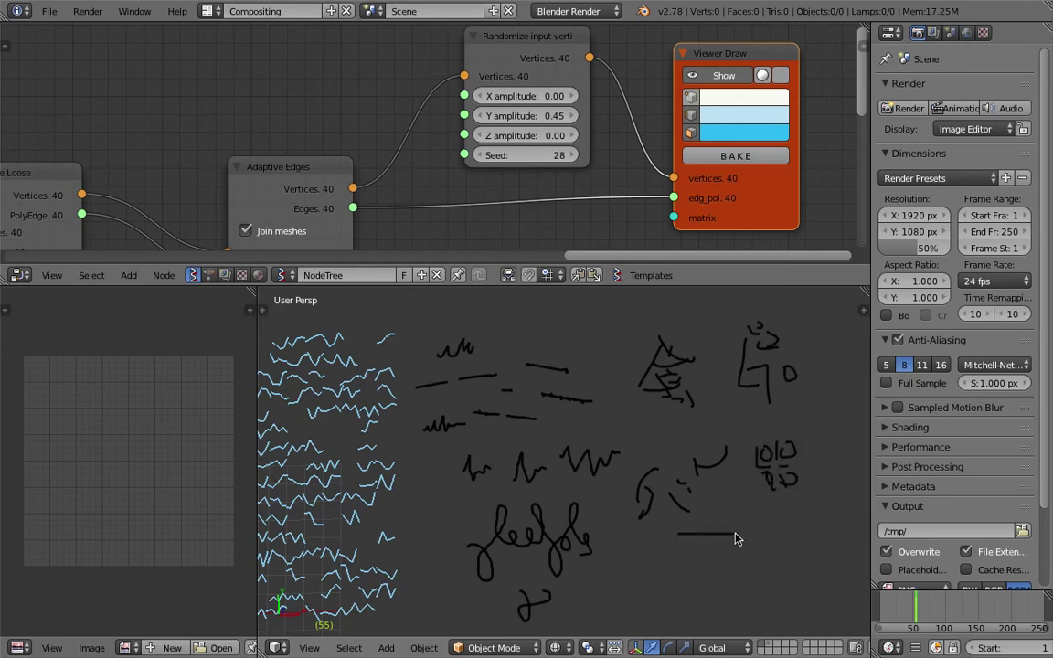
{"action": "mouse_move", "coordinate": [754, 576]}
{"action": "middle_mouse_down"}
{"action": "mouse_move", "coordinate": [757, 512]}
{"action": "mouse_move", "coordinate": [592, 402]}
{"action": "middle_mouse_up"}
{"action": "mouse_move", "coordinate": [672, 482]}
{"action": "middle_mouse_down"}
{"action": "mouse_move", "coordinate": [675, 437]}
{"action": "mouse_move", "coordinate": [666, 440]}
{"action": "mouse_move", "coordinate": [672, 460]}
{"action": "middle_mouse_up"}
{"action": "middle_click_drag", "start_coordinate": [629, 421], "coordinate": [628, 431], "text": "shift"}
{"action": "scroll", "coordinate": [575, 430], "scroll_direction": "up", "scroll_amount": 2}
{"action": "middle_click_drag", "start_coordinate": [370, 335], "coordinate": [466, 375], "text": "shift"}
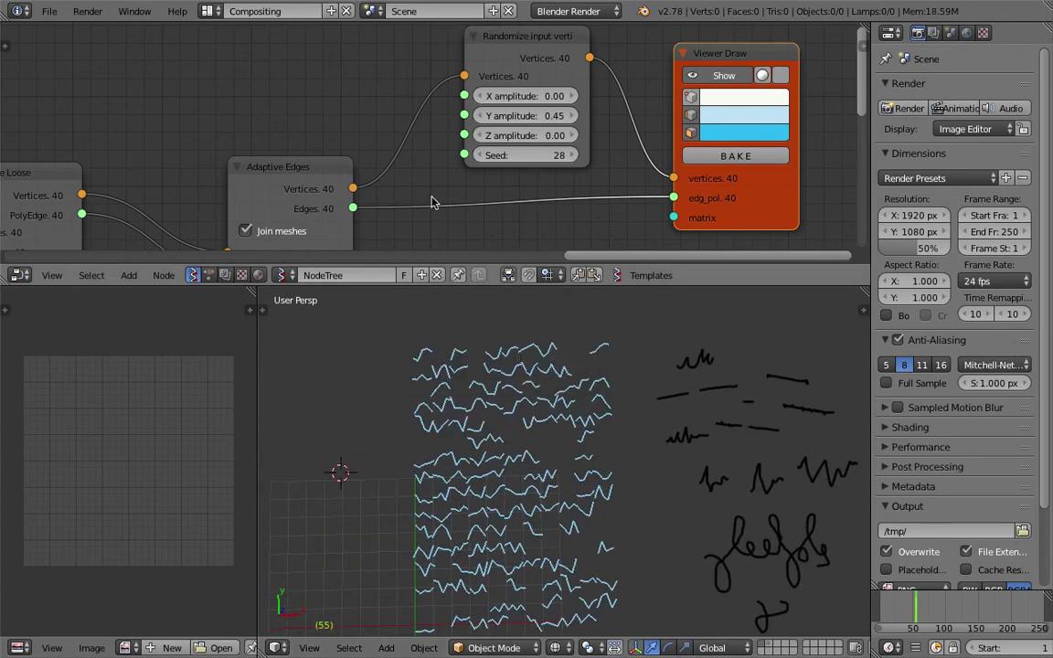
Step: Set the Randomize node's Y amplitude to 0.27
{"action": "left_click_drag", "start_coordinate": [538, 118], "coordinate": [479, 115]}
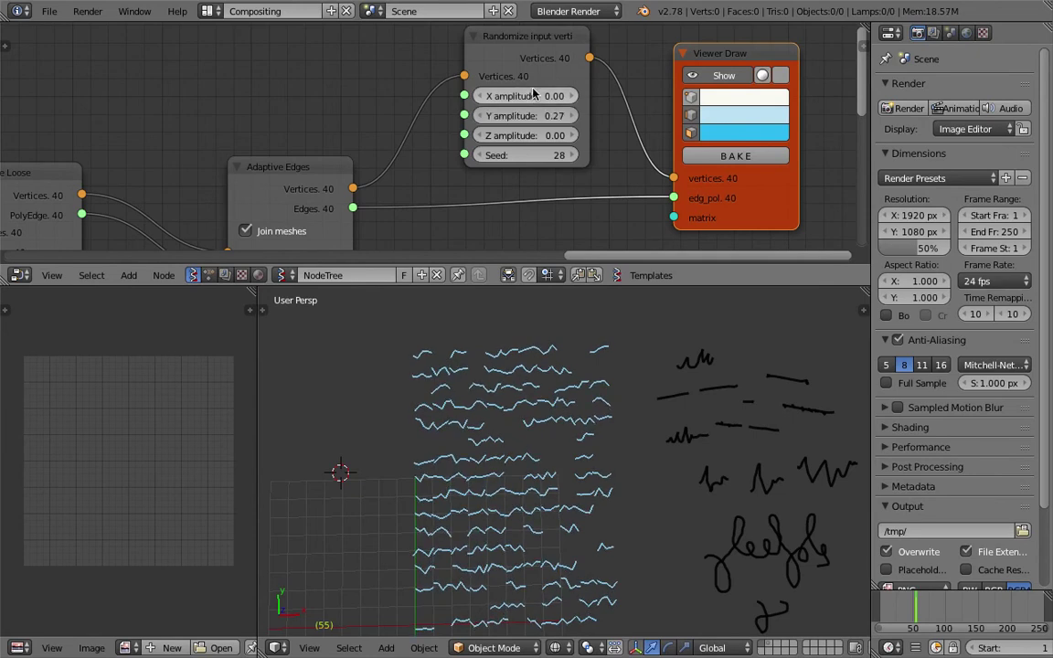
{"action": "scroll", "coordinate": [535, 95], "scroll_direction": "down", "scroll_amount": 1}
{"action": "middle_click_drag", "start_coordinate": [534, 95], "coordinate": [504, 102]}
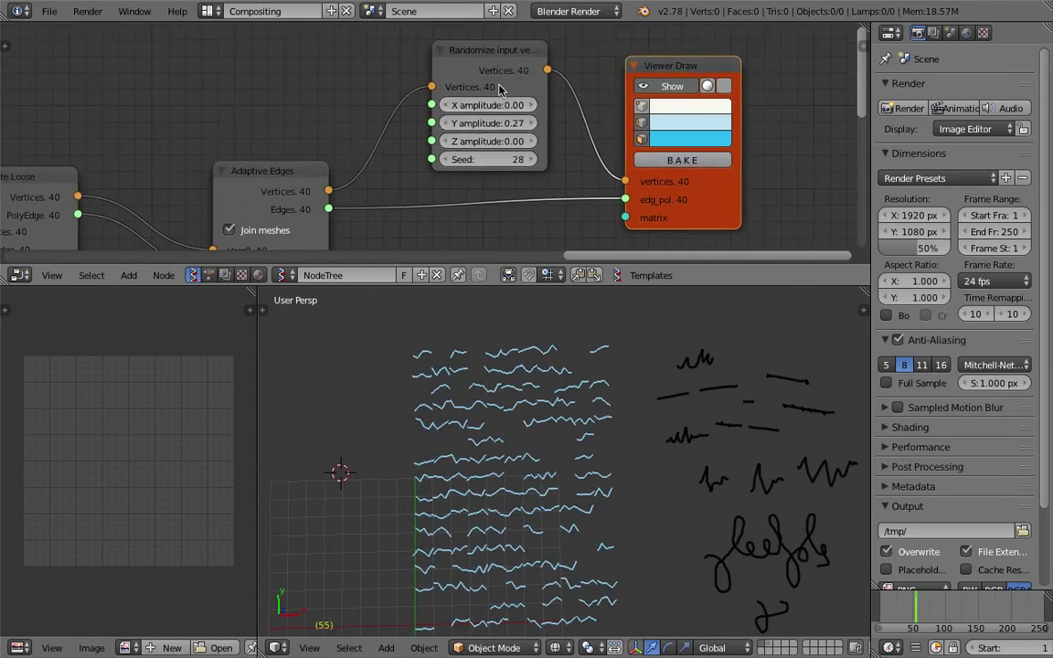
{"action": "left_click_drag", "start_coordinate": [494, 64], "coordinate": [484, 65]}
Step: Enlarge the node editor area and move Viewer Draw farther from the Randomize node
{"action": "left_click_drag", "start_coordinate": [684, 285], "coordinate": [693, 377]}
{"action": "scroll", "coordinate": [393, 211], "scroll_direction": "down", "scroll_amount": 1}
{"action": "middle_click_drag", "start_coordinate": [411, 199], "coordinate": [372, 147]}
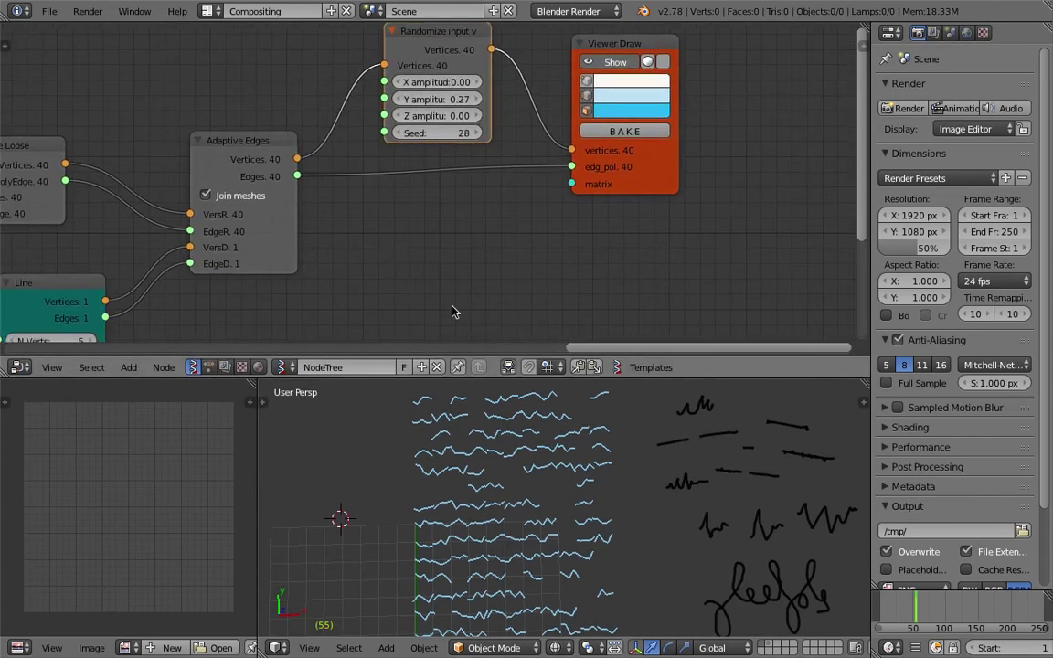
{"action": "scroll", "coordinate": [495, 455], "scroll_direction": "up", "scroll_amount": 1}
{"action": "scroll", "coordinate": [513, 460], "scroll_direction": "down", "scroll_amount": 3}
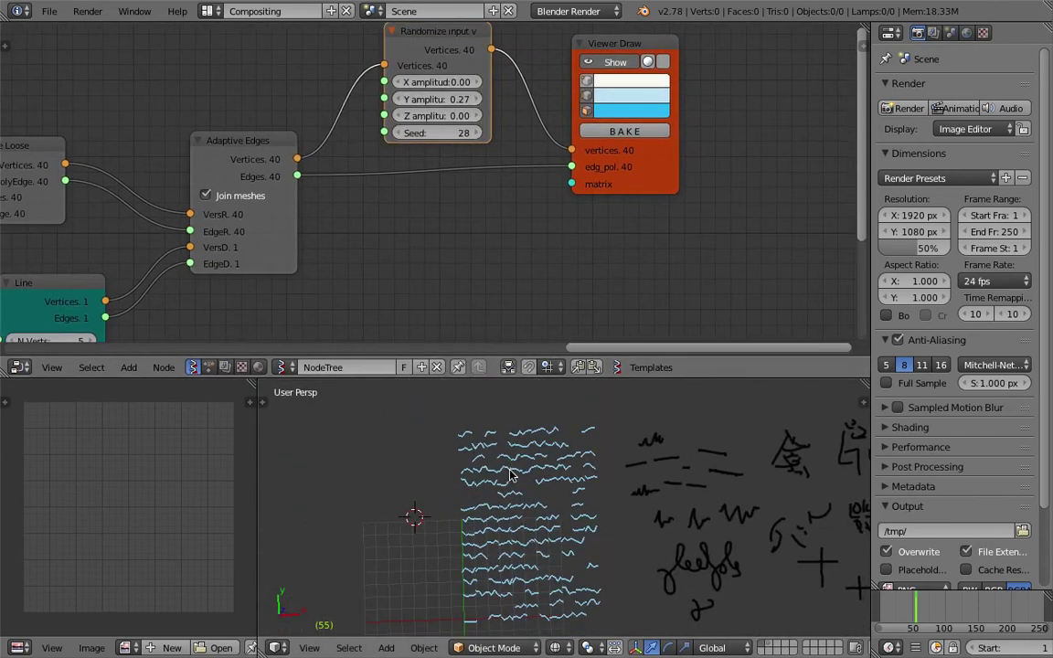
{"action": "middle_click_drag", "start_coordinate": [495, 107], "coordinate": [505, 167]}
{"action": "left_click_drag", "start_coordinate": [669, 219], "coordinate": [732, 242]}
Step: Save the file as a new version, incrementing the number in sv_freestyle_scribble_002.blend
{"action": "key", "text": "super+s"}
{"action": "left_click", "coordinate": [50, 11]}
{"action": "left_click", "coordinate": [107, 154]}
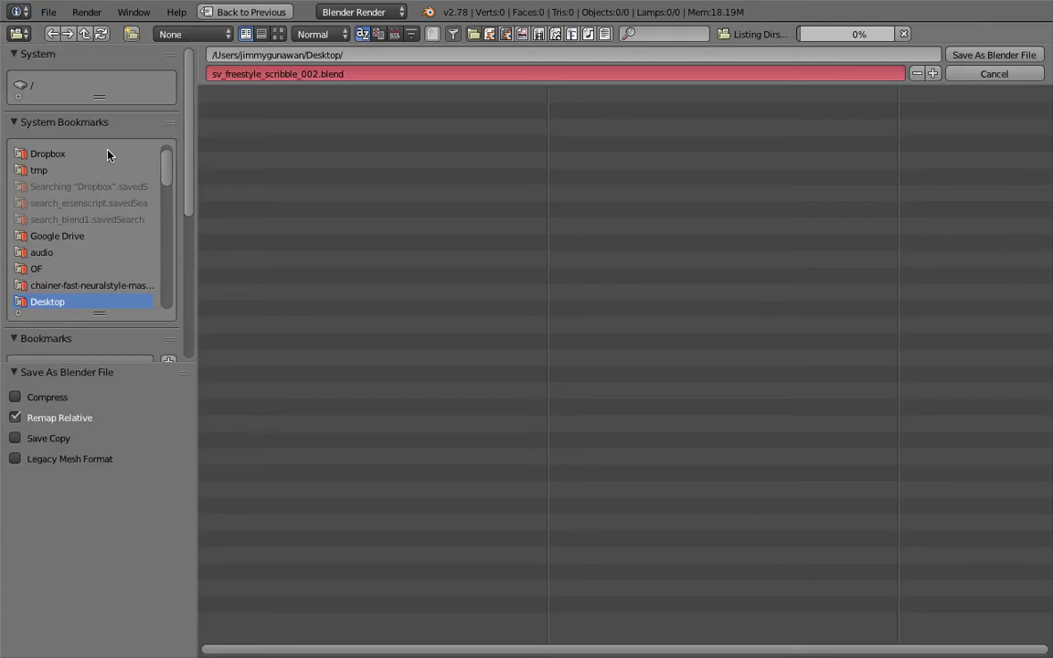
{"action": "left_click", "coordinate": [933, 73]}
{"action": "left_click", "coordinate": [970, 56]}
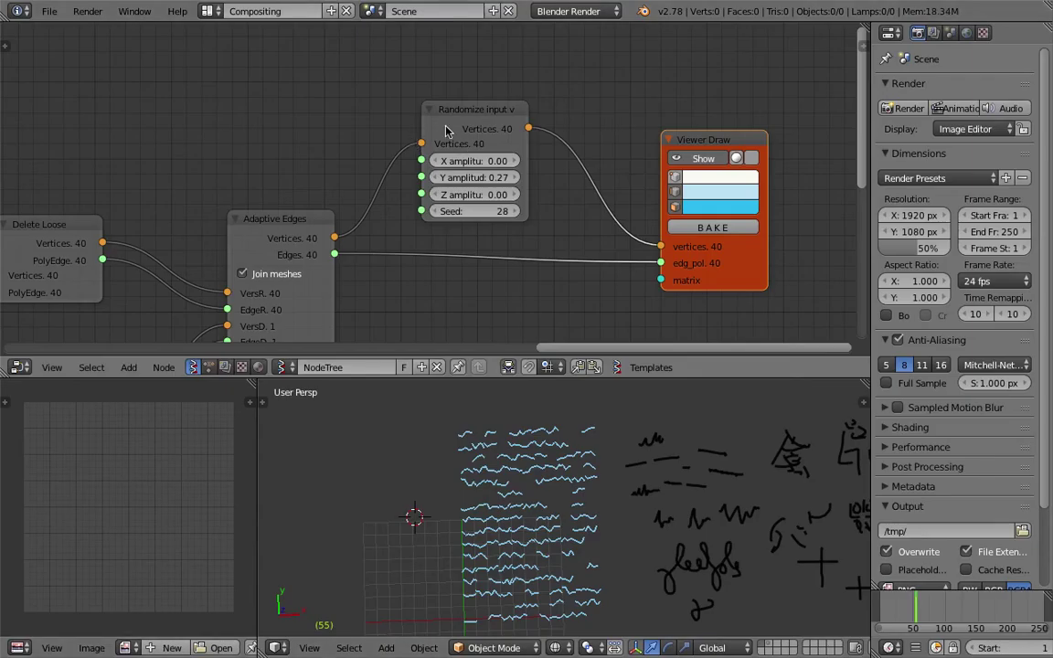
Step: Move the Randomize node closer to Viewer Draw and set its seed to 96
{"action": "left_click", "coordinate": [500, 111]}
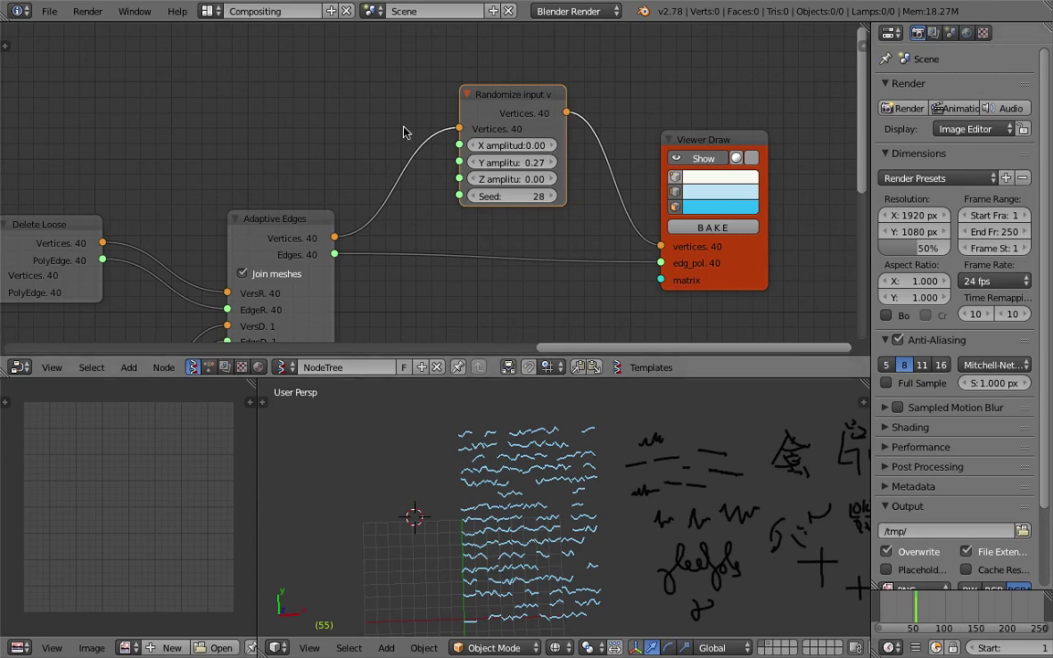
{"action": "scroll", "coordinate": [382, 254], "scroll_direction": "down", "scroll_amount": 4}
{"action": "scroll", "coordinate": [388, 169], "scroll_direction": "down", "scroll_amount": 2}
{"action": "scroll", "coordinate": [419, 165], "scroll_direction": "up", "scroll_amount": 5}
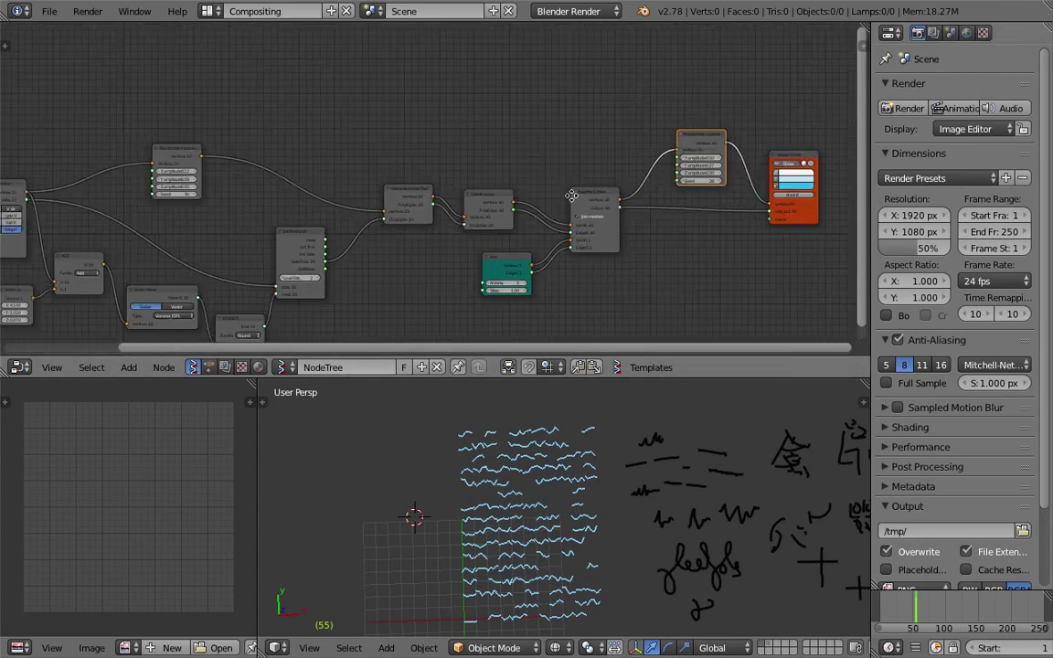
{"action": "scroll", "coordinate": [403, 160], "scroll_direction": "up", "scroll_amount": 2}
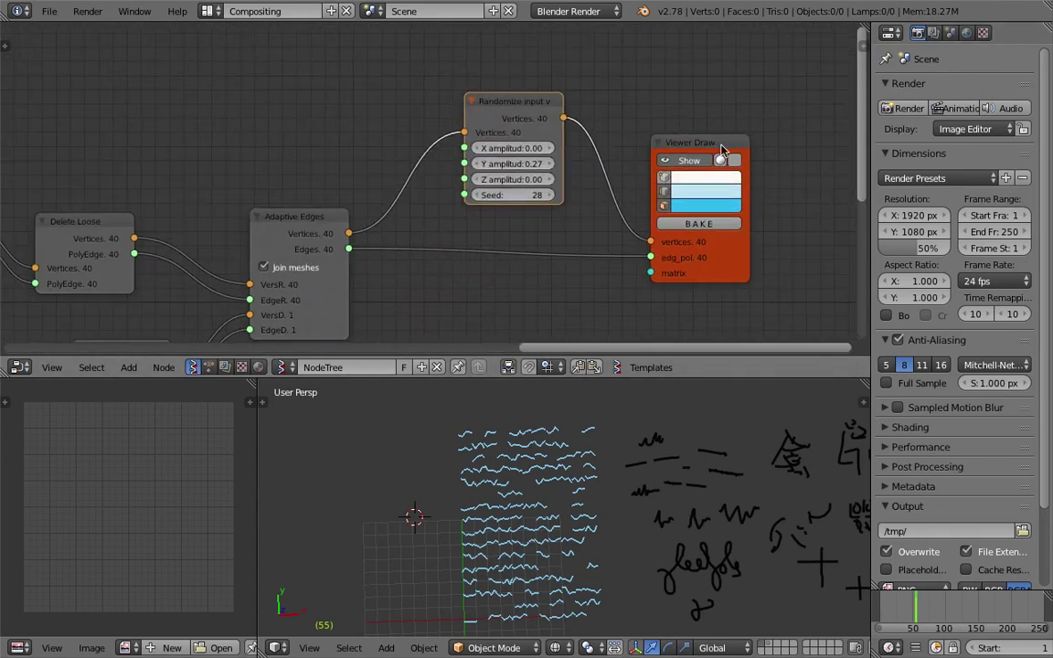
{"action": "left_click_drag", "start_coordinate": [525, 135], "coordinate": [545, 138]}
{"action": "left_click_drag", "start_coordinate": [549, 197], "coordinate": [627, 197]}
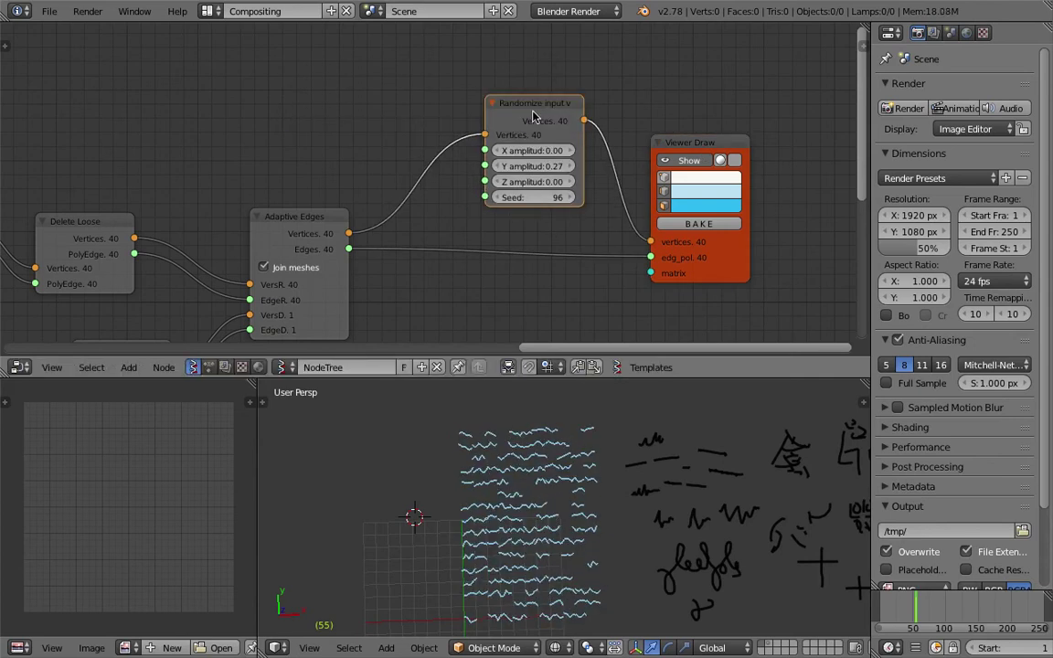
Step: Replace the Randomize node with a Vector Noise node fed by the Adaptive Edges vertices, leaving a gap before Viewer Draw
{"action": "key", "text": "x"}
{"action": "key", "text": "shift+a"}
{"action": "left_click", "coordinate": [460, 115]}
{"action": "type", "text": "vector"}
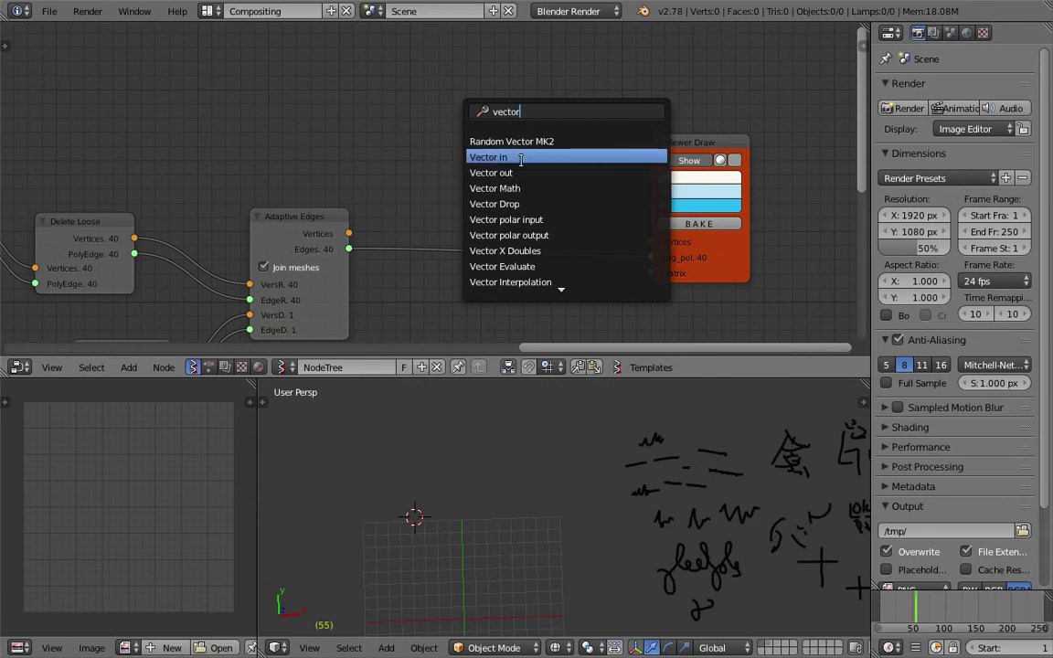
{"action": "type", "text": " no"}
{"action": "key", "text": "Return"}
{"action": "left_click", "coordinate": [488, 115]}
{"action": "mouse_move", "coordinate": [352, 232]}
{"action": "left_mouse_down"}
{"action": "mouse_move", "coordinate": [491, 205]}
{"action": "mouse_move", "coordinate": [490, 189]}
{"action": "left_mouse_up"}
{"action": "left_click_drag", "start_coordinate": [518, 122], "coordinate": [477, 100]}
{"action": "left_click_drag", "start_coordinate": [658, 143], "coordinate": [712, 152]}
{"action": "key", "text": "alt+space"}
{"action": "type", "text": "vev"}
{"action": "key", "text": "Escape"}
{"action": "key", "text": "shift+a"}
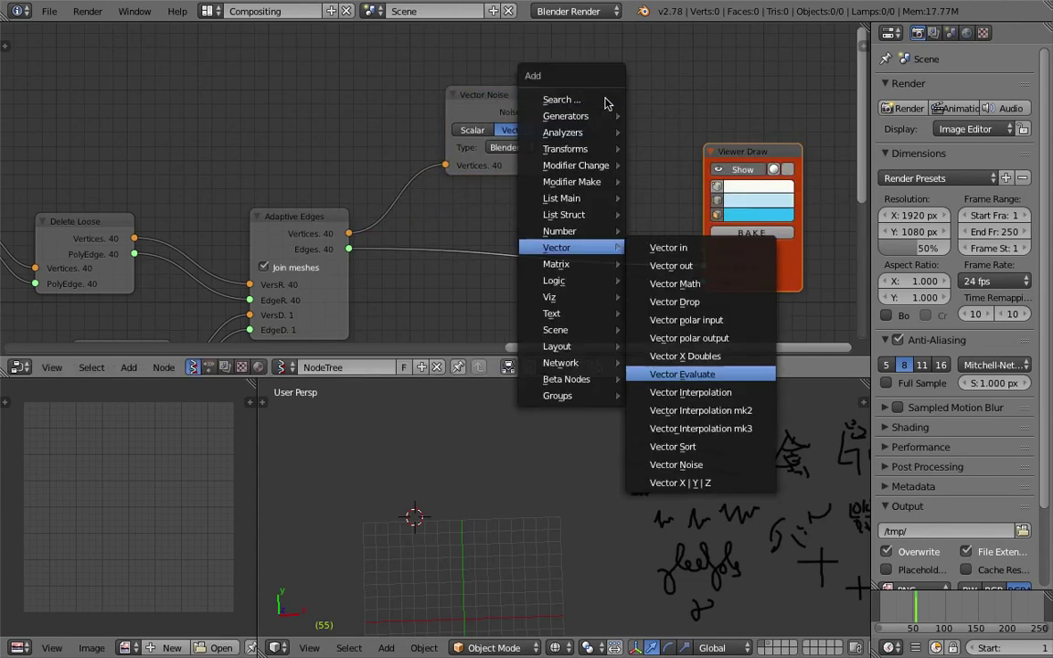
{"action": "left_click", "coordinate": [685, 435]}
{"action": "left_click", "coordinate": [602, 103]}
Step: Add a Vector Math node between Vector Noise and Viewer Draw
{"action": "key", "text": "shift+a"}
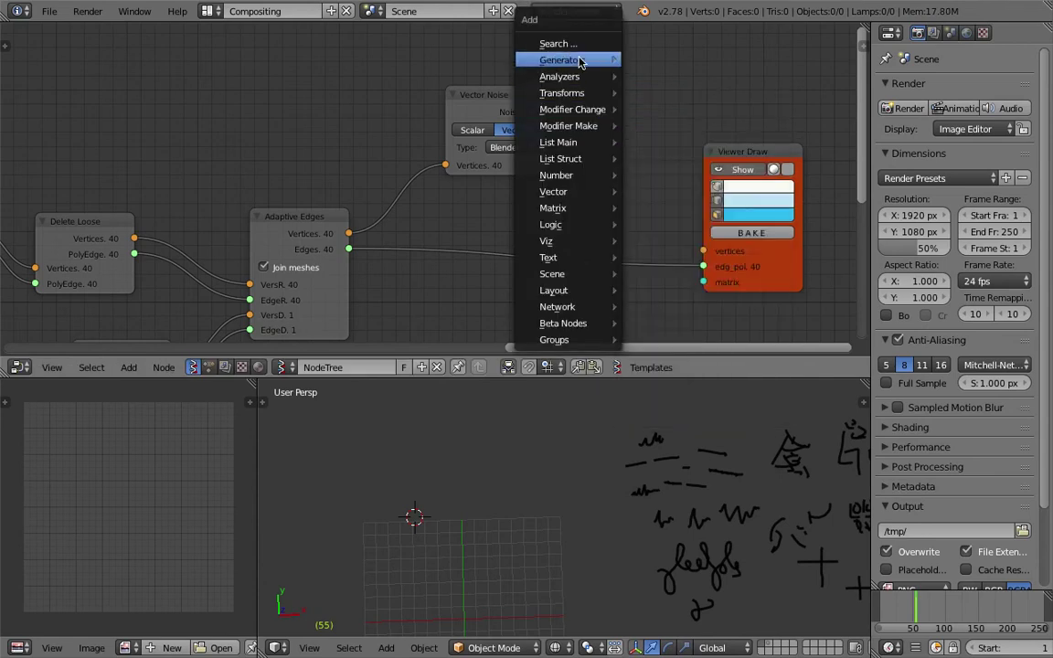
{"action": "left_click", "coordinate": [559, 44]}
{"action": "type", "text": "vec"}
{"action": "left_click", "coordinate": [599, 125]}
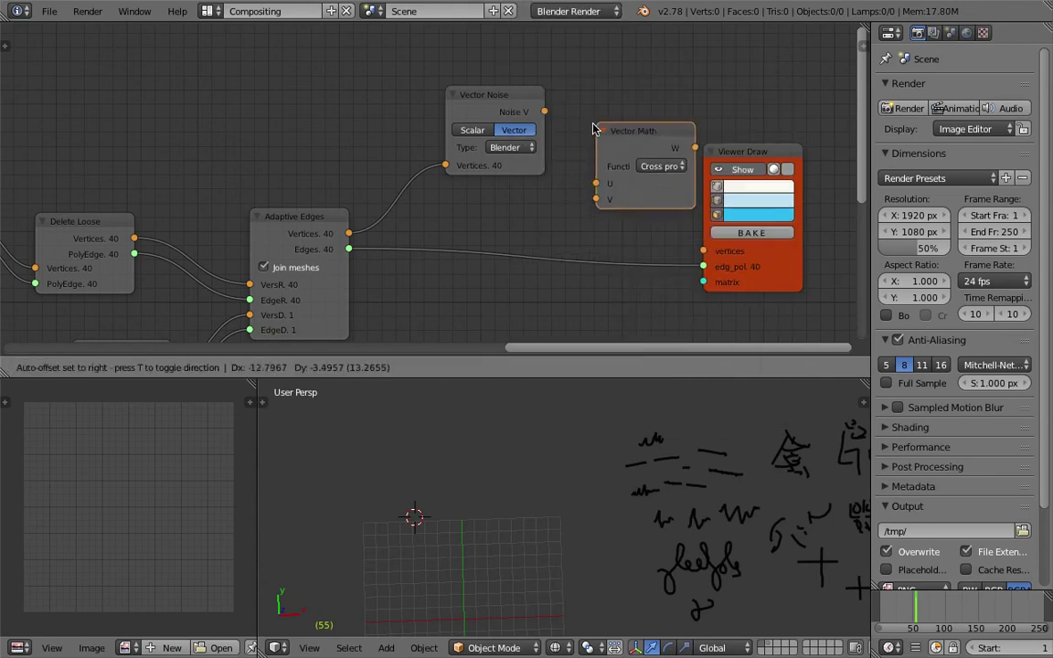
Step: Connect the Vector Noise output to the Vector Math U input and the Adaptive Edges vertices to V
{"action": "mouse_move", "coordinate": [532, 109]}
{"action": "left_mouse_down"}
{"action": "mouse_move", "coordinate": [510, 104]}
{"action": "mouse_move", "coordinate": [529, 111]}
{"action": "left_mouse_up"}
{"action": "left_click_drag", "start_coordinate": [585, 182], "coordinate": [582, 183]}
{"action": "left_click_drag", "start_coordinate": [581, 199], "coordinate": [460, 211]}
{"action": "left_click_drag", "start_coordinate": [352, 237], "coordinate": [350, 235]}
{"action": "middle_click_drag", "start_coordinate": [457, 189], "coordinate": [376, 189]}
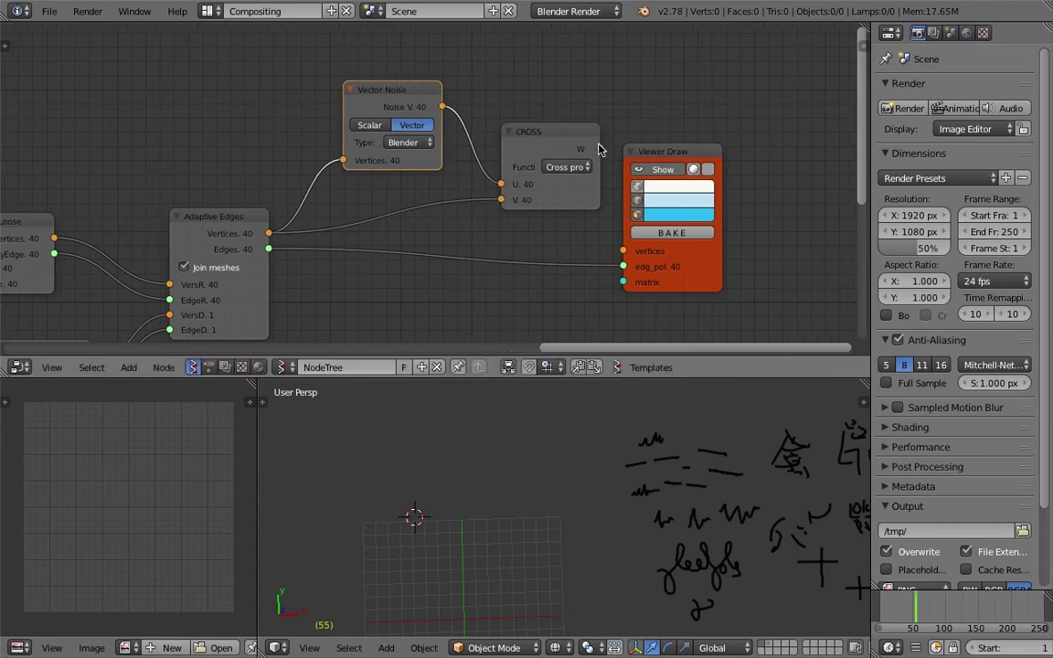
Step: Set the Vector Math function to Add and connect its result to the Viewer Draw vertices
{"action": "left_click", "coordinate": [567, 168]}
{"action": "left_click", "coordinate": [576, 215]}
{"action": "left_click_drag", "start_coordinate": [644, 155], "coordinate": [720, 139]}
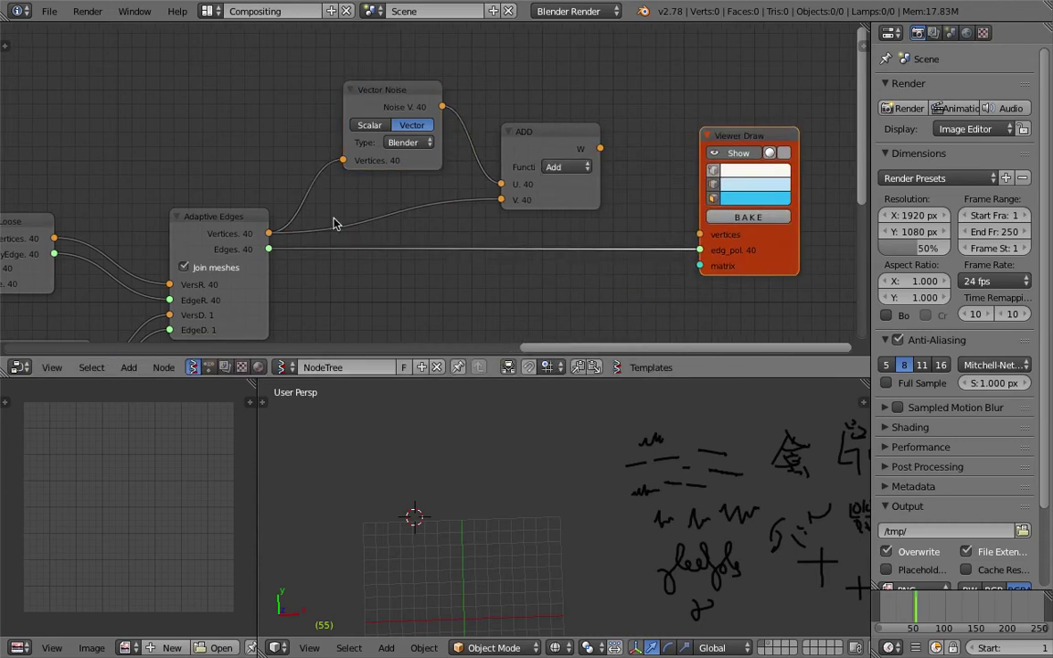
{"action": "left_click_drag", "start_coordinate": [212, 215], "coordinate": [206, 207]}
{"action": "left_click_drag", "start_coordinate": [599, 148], "coordinate": [700, 234]}
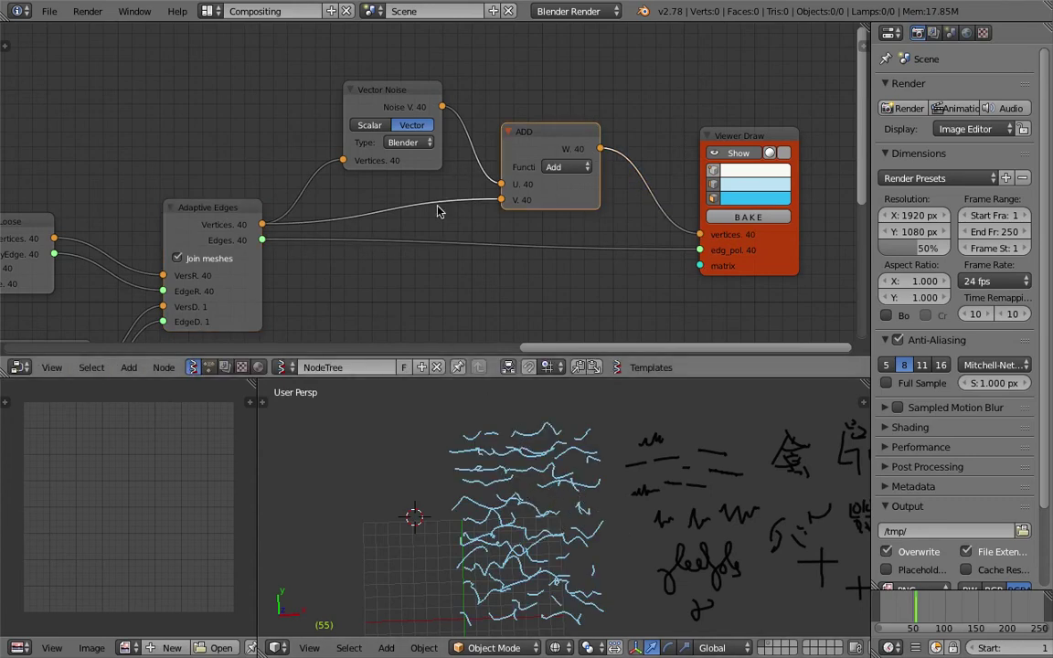
Step: Spread out the Vector Noise and Add nodes to make room after Adaptive Edges, and save the file
{"action": "left_click_drag", "start_coordinate": [393, 91], "coordinate": [387, 82]}
{"action": "key", "text": "ctrl+s"}
{"action": "left_click", "coordinate": [387, 82]}
{"action": "left_click_drag", "start_coordinate": [576, 136], "coordinate": [626, 138]}
{"action": "key", "text": "ctrl+s"}
{"action": "key", "text": "Return"}
Step: Insert a Vector Math node between Adaptive Edges and Vector Noise and set its function to Add
{"action": "key", "text": "space"}
{"action": "type", "text": "vec"}
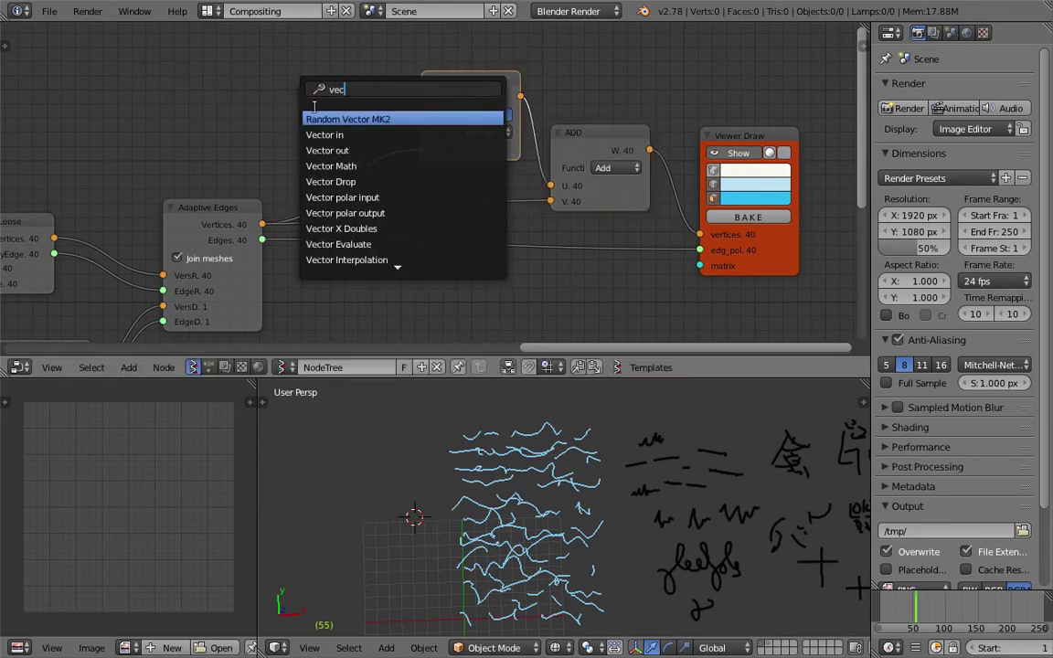
{"action": "left_click", "coordinate": [331, 165]}
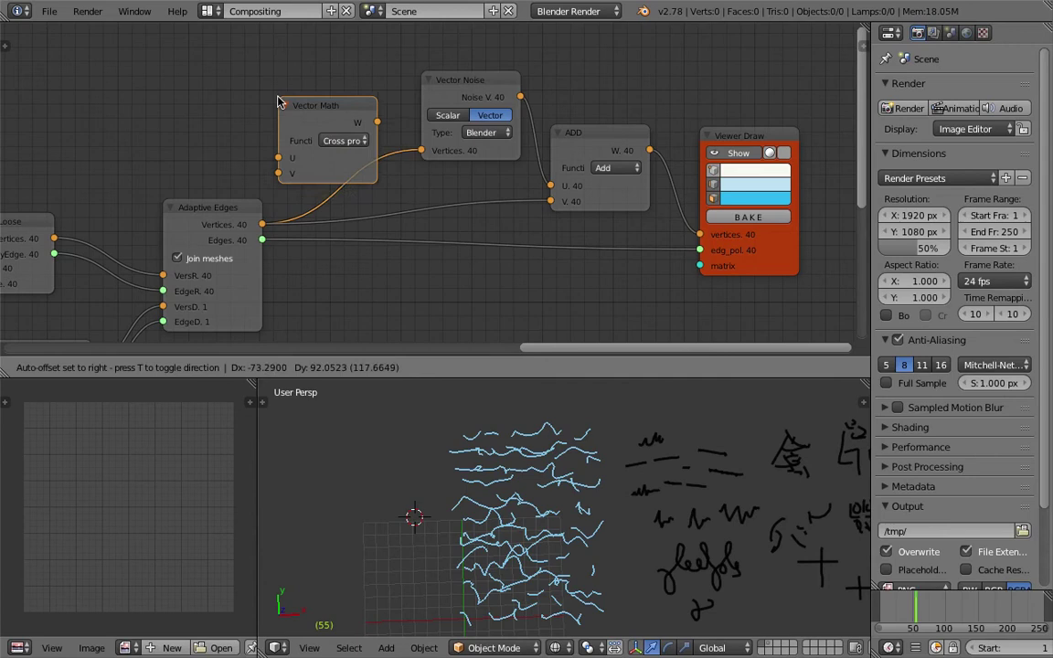
{"action": "left_click", "coordinate": [279, 100]}
{"action": "left_click", "coordinate": [385, 136]}
{"action": "left_click", "coordinate": [346, 170]}
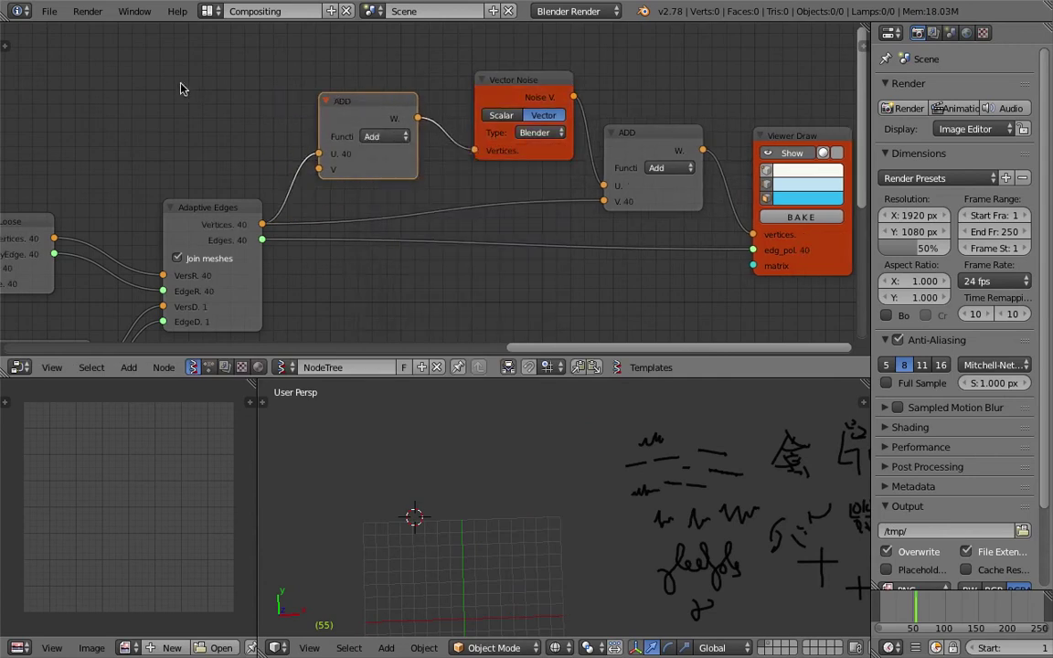
Step: Add a Vector in node and connect its output to the V input of the new Add node
{"action": "key", "text": "space"}
{"action": "type", "text": "vec"}
{"action": "left_click", "coordinate": [201, 129]}
{"action": "left_click", "coordinate": [201, 129]}
{"action": "left_click_drag", "start_coordinate": [232, 112], "coordinate": [317, 169]}
Step: Set the new Vector in node to X 4.080, Y 2.340 and Z 0.030, and save the file
{"action": "left_click_drag", "start_coordinate": [196, 127], "coordinate": [256, 126]}
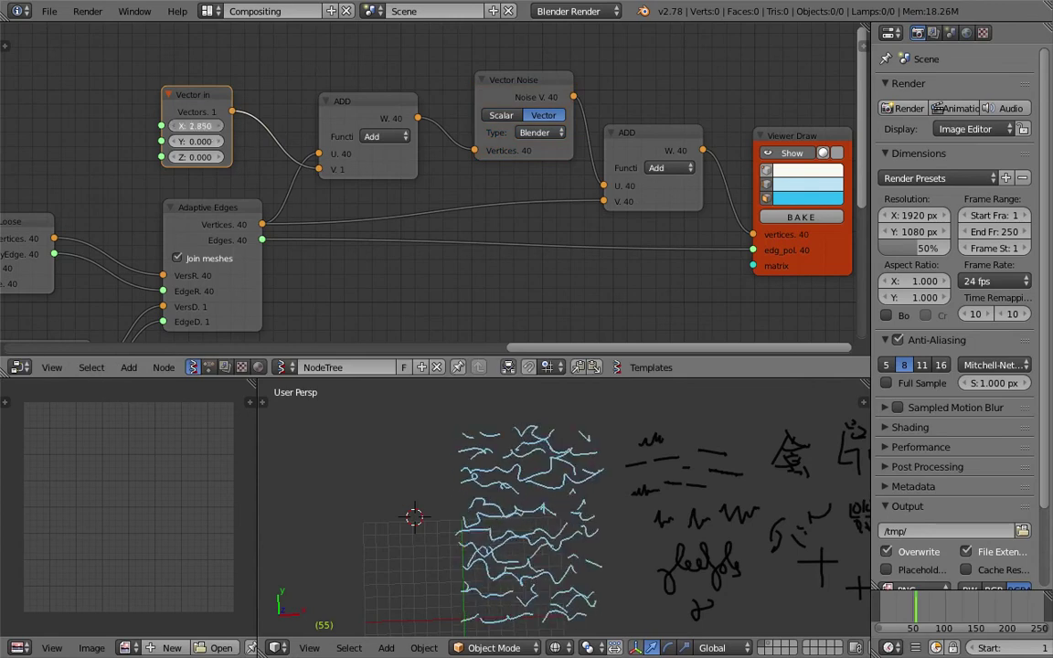
{"action": "left_click_drag", "start_coordinate": [324, 125], "coordinate": [379, 125]}
{"action": "mouse_move", "coordinate": [197, 141]}
{"action": "left_mouse_down"}
{"action": "mouse_move", "coordinate": [308, 141]}
{"action": "mouse_move", "coordinate": [199, 156]}
{"action": "left_mouse_up"}
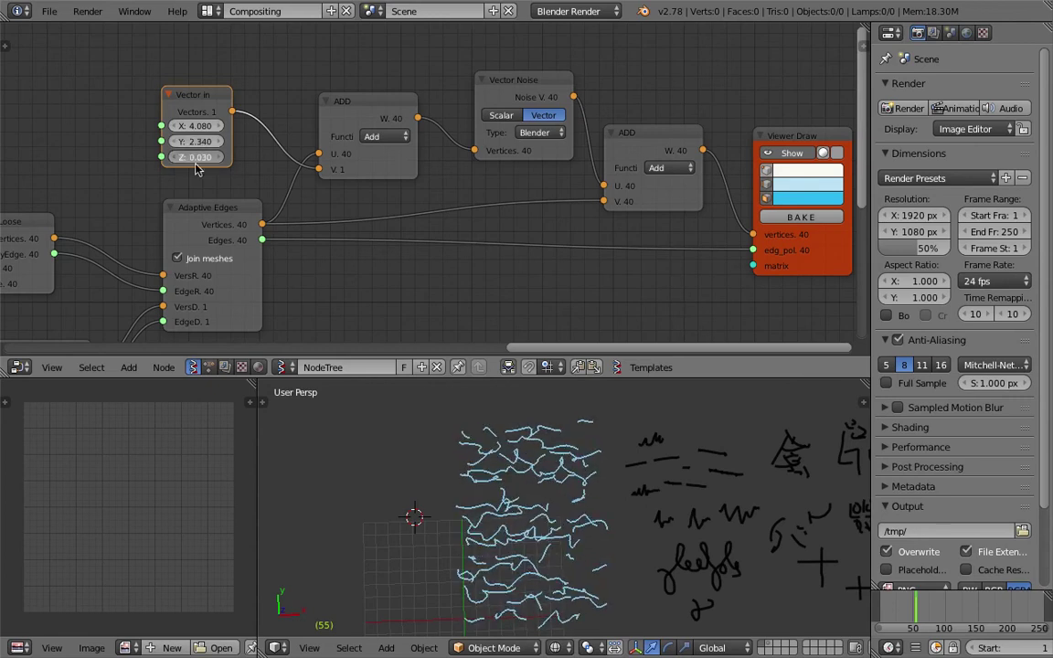
{"action": "scroll", "coordinate": [635, 464], "scroll_direction": "up", "scroll_amount": 3}
{"action": "scroll", "coordinate": [551, 501], "scroll_direction": "up", "scroll_amount": 3}
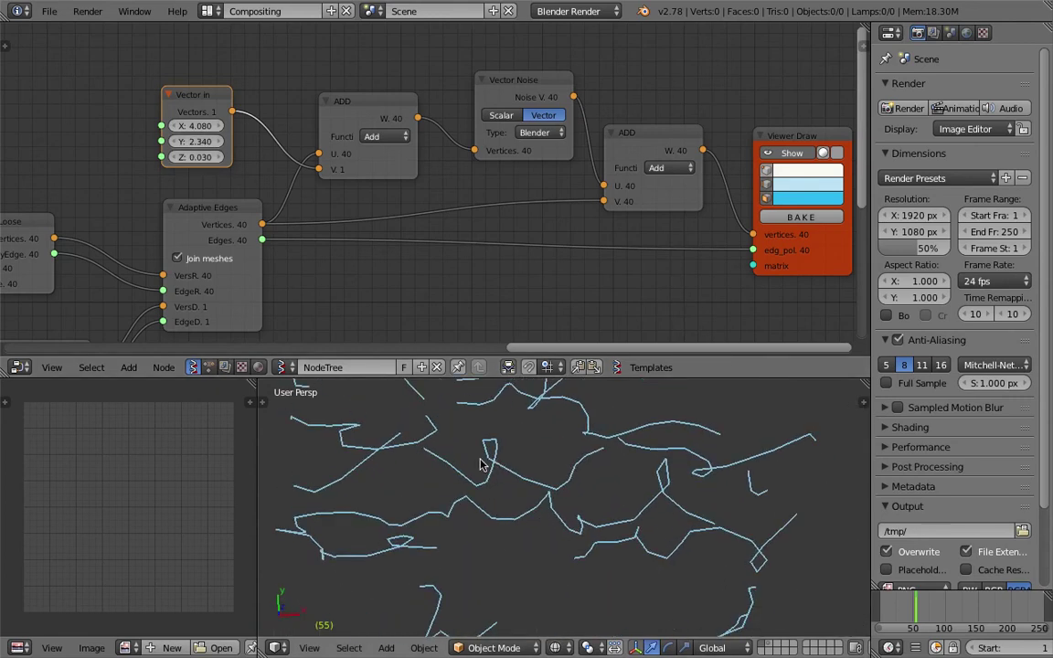
{"action": "scroll", "coordinate": [518, 466], "scroll_direction": "down", "scroll_amount": 4}
{"action": "scroll", "coordinate": [567, 487], "scroll_direction": "down", "scroll_amount": 1}
{"action": "middle_click_drag", "start_coordinate": [567, 488], "coordinate": [528, 478], "text": "shift"}
{"action": "scroll", "coordinate": [560, 503], "scroll_direction": "down", "scroll_amount": 2}
{"action": "key", "text": "ctrl+s"}
{"action": "left_click", "coordinate": [528, 478]}
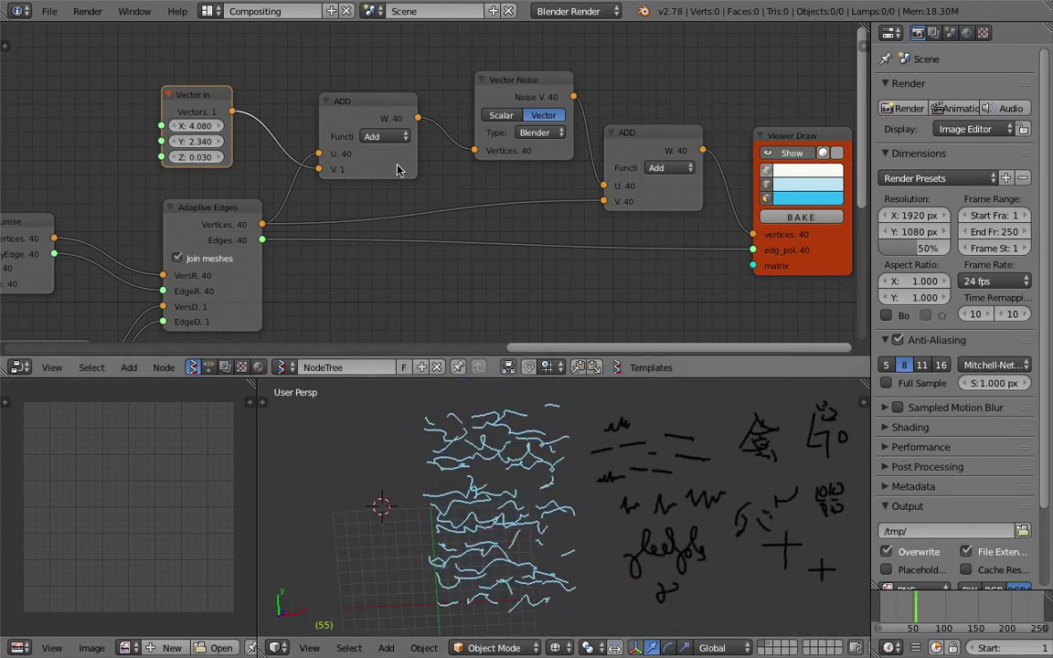
Step: Reposition Vector Noise and Viewer Draw to make room after the last Add node, and save the file
{"action": "left_click_drag", "start_coordinate": [505, 153], "coordinate": [494, 142]}
{"action": "key", "text": "ctrl+s"}
{"action": "left_click", "coordinate": [495, 141]}
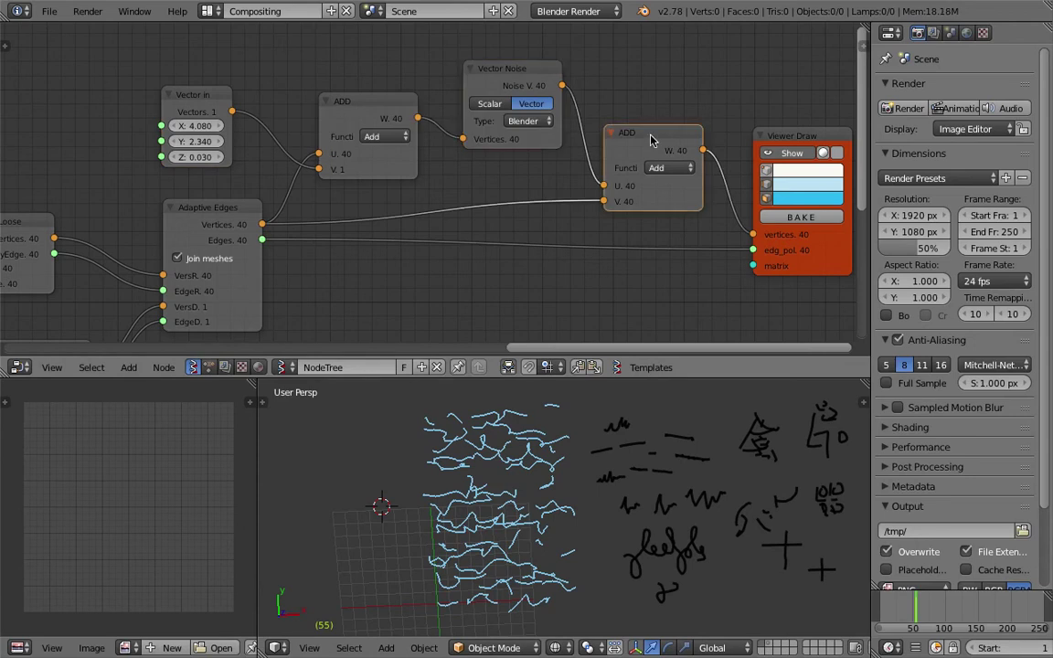
{"action": "left_click", "coordinate": [672, 140]}
{"action": "middle_click_drag", "start_coordinate": [803, 144], "coordinate": [611, 148]}
{"action": "left_click_drag", "start_coordinate": [610, 144], "coordinate": [686, 143]}
{"action": "key", "text": "ctrl+s"}
{"action": "left_click", "coordinate": [702, 144]}
{"action": "left_click_drag", "start_coordinate": [467, 143], "coordinate": [460, 138]}
Step: Try inserting a Vector Math node between the last Add node and Viewer Draw, set to Multiply Scalar
{"action": "key", "text": "shift+a"}
{"action": "left_click", "coordinate": [538, 126]}
{"action": "type", "text": "vec"}
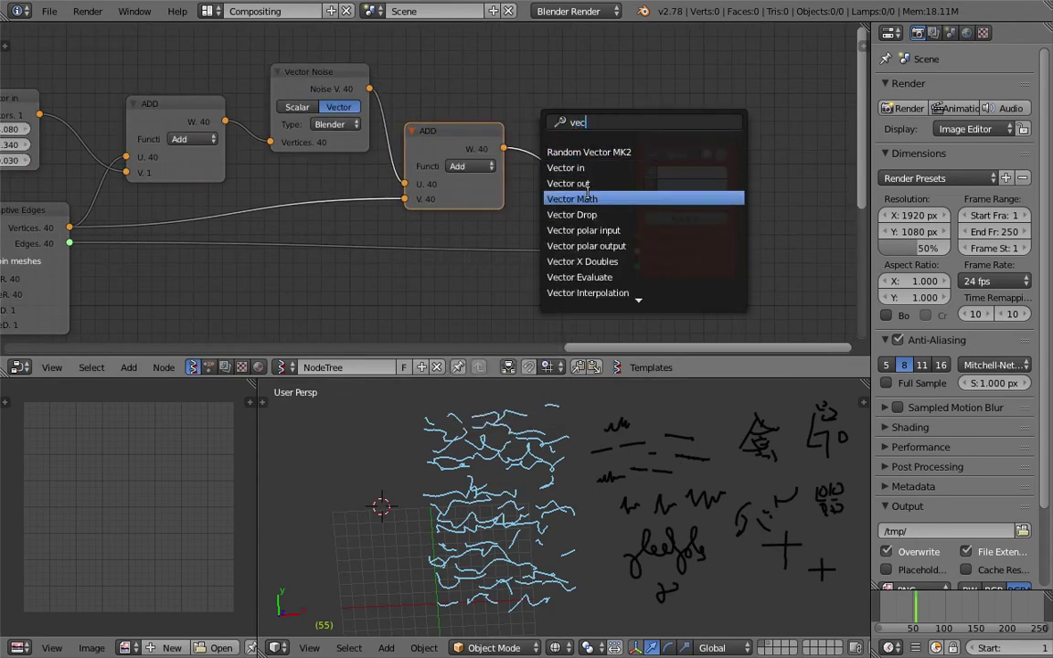
{"action": "left_click", "coordinate": [588, 197]}
{"action": "left_click", "coordinate": [559, 136]}
{"action": "left_click", "coordinate": [626, 175]}
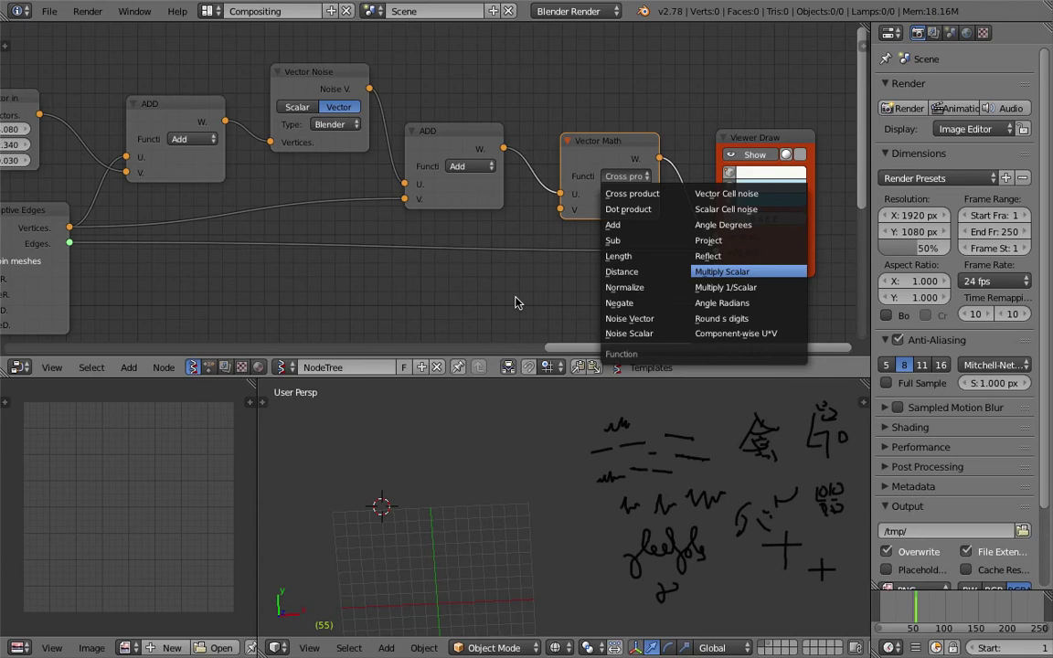
{"action": "key", "text": "Return"}
{"action": "middle_click_drag", "start_coordinate": [588, 161], "coordinate": [588, 209]}
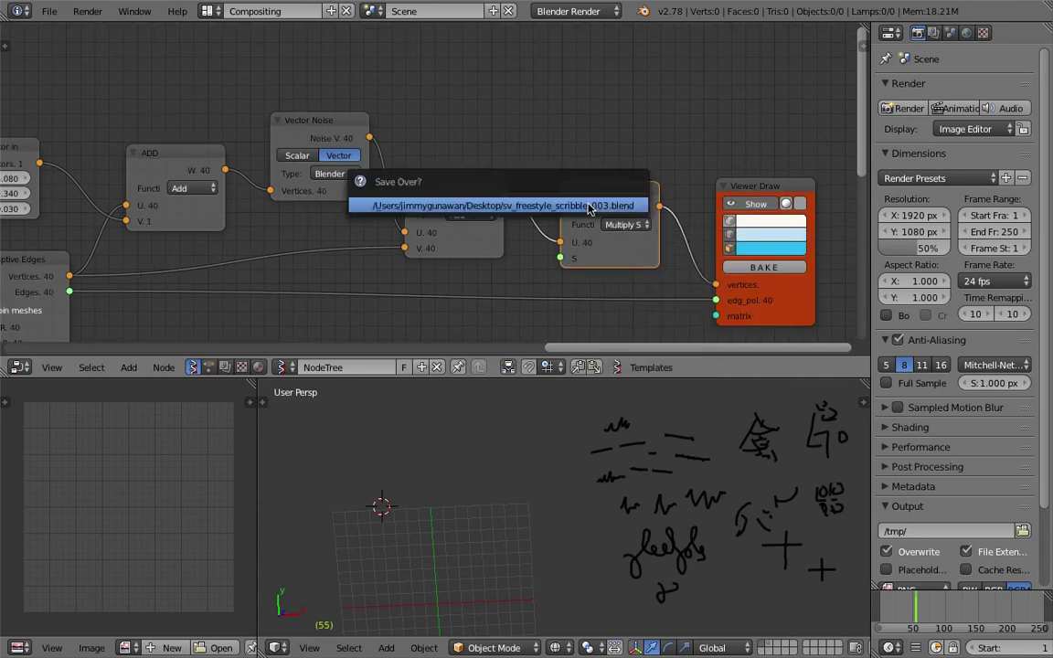
Step: Add a Float node and connect it to the scalar input of the Multiply Scalar node before Viewer Draw
{"action": "key", "text": "space"}
{"action": "type", "text": "float"}
{"action": "key", "text": "Down"}
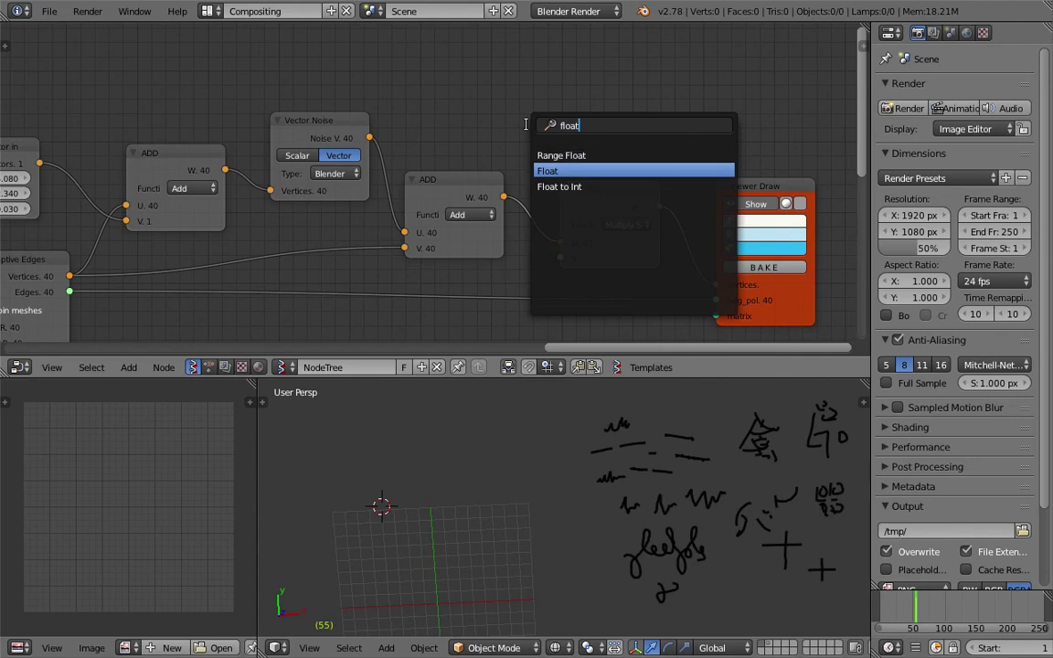
{"action": "key", "text": "Return"}
{"action": "left_click", "coordinate": [501, 88]}
{"action": "left_click_drag", "start_coordinate": [546, 102], "coordinate": [561, 258]}
{"action": "mouse_move", "coordinate": [498, 116]}
{"action": "left_mouse_down"}
{"action": "mouse_move", "coordinate": [557, 116]}
{"action": "mouse_move", "coordinate": [472, 116]}
{"action": "mouse_move", "coordinate": [483, 116]}
{"action": "left_mouse_up"}
{"action": "middle_click_drag", "start_coordinate": [511, 99], "coordinate": [561, 97]}
{"action": "mouse_move", "coordinate": [562, 115]}
{"action": "left_mouse_down"}
{"action": "mouse_move", "coordinate": [576, 115]}
{"action": "mouse_move", "coordinate": [528, 115]}
{"action": "mouse_move", "coordinate": [590, 115]}
{"action": "mouse_move", "coordinate": [538, 115]}
{"action": "mouse_move", "coordinate": [553, 114]}
{"action": "left_mouse_up"}
Step: Delete the Float and Multiply Scalar nodes and reconnect the last Add node to the Viewer Draw vertices
{"action": "key", "text": "x"}
{"action": "left_click_drag", "start_coordinate": [660, 188], "coordinate": [649, 176]}
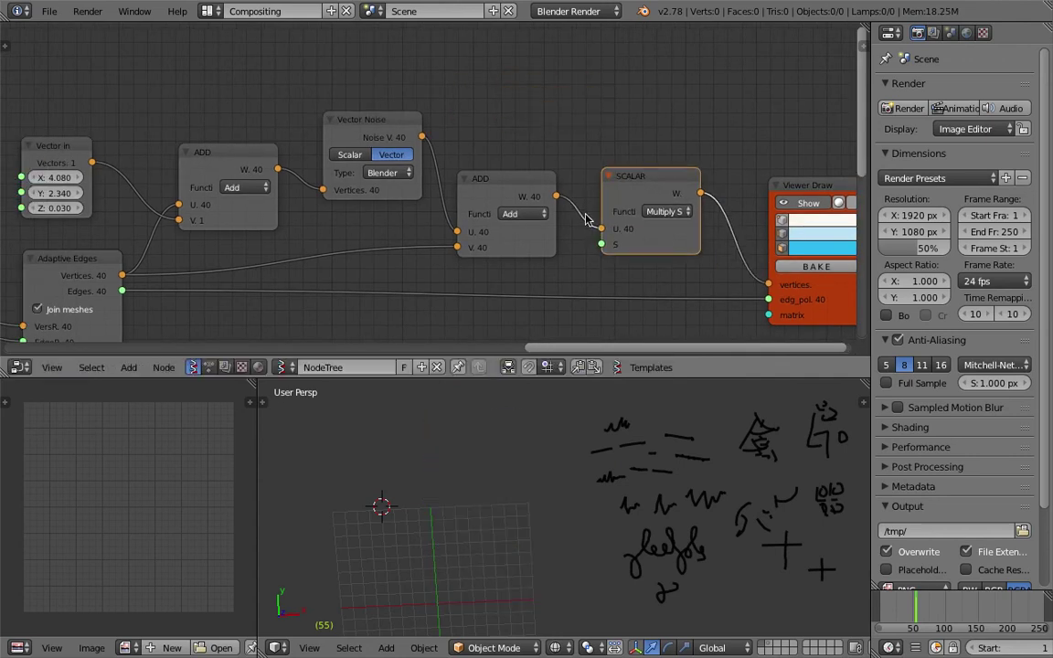
{"action": "key", "text": "x"}
{"action": "left_click_drag", "start_coordinate": [555, 197], "coordinate": [769, 284]}
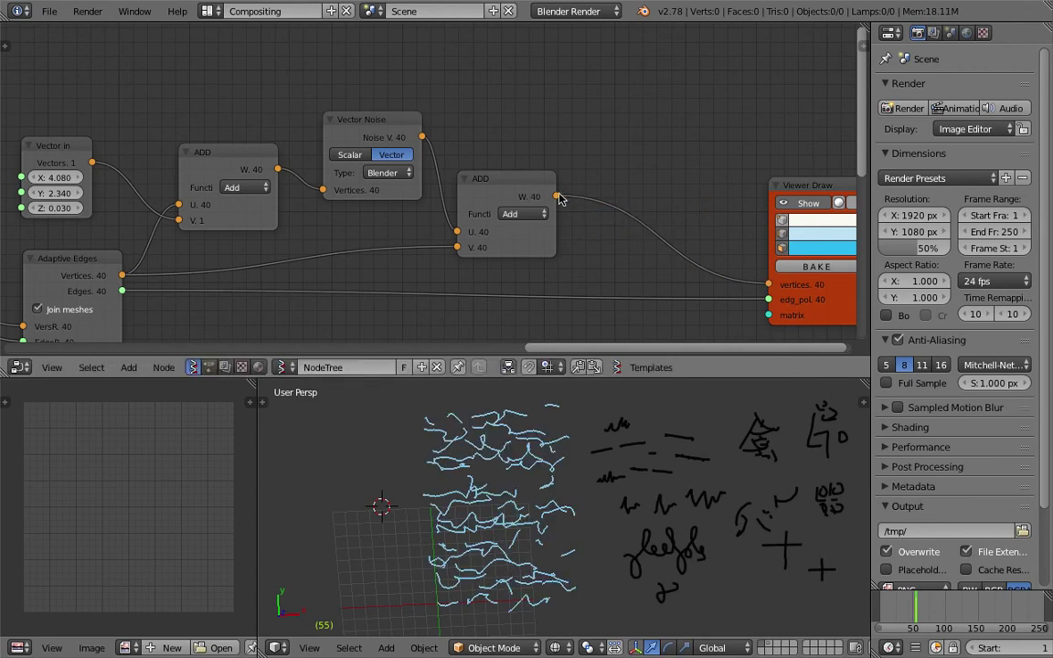
Step: Spread out the Add, Vector Noise, Vector in and Adaptive Edges nodes to free space after Adaptive Edges
{"action": "left_click_drag", "start_coordinate": [518, 184], "coordinate": [561, 184]}
{"action": "middle_click_drag", "start_coordinate": [445, 169], "coordinate": [748, 148]}
{"action": "left_click_drag", "start_coordinate": [556, 140], "coordinate": [543, 130]}
{"action": "left_click_drag", "start_coordinate": [633, 109], "coordinate": [675, 117]}
{"action": "left_click_drag", "start_coordinate": [396, 237], "coordinate": [349, 260]}
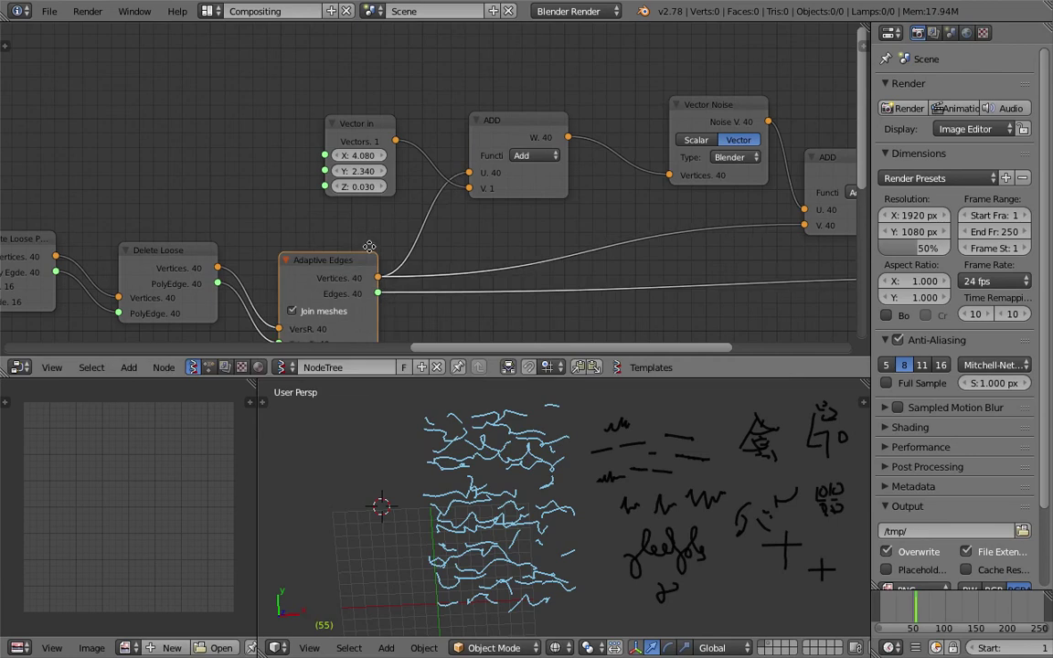
{"action": "middle_click_drag", "start_coordinate": [350, 259], "coordinate": [355, 237]}
{"action": "left_click_drag", "start_coordinate": [383, 101], "coordinate": [376, 92]}
{"action": "left_click_drag", "start_coordinate": [504, 104], "coordinate": [545, 84]}
{"action": "left_click_drag", "start_coordinate": [371, 106], "coordinate": [369, 85]}
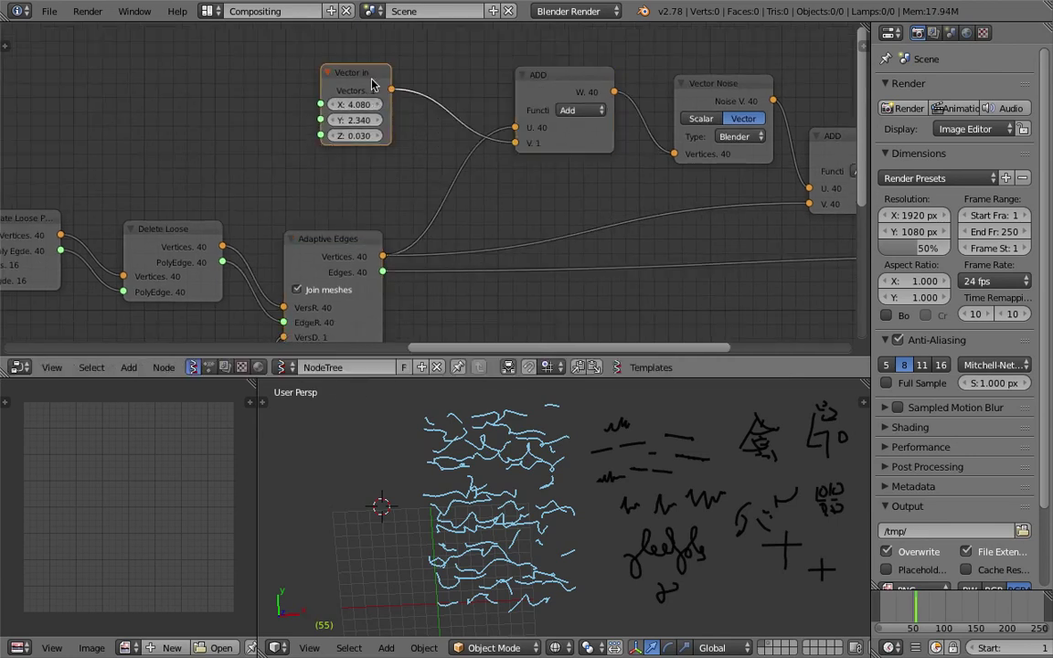
Step: Insert a Vector Math node between Adaptive Edges and the first Add node, with its function set to Multiply Scalar
{"action": "key", "text": "space"}
{"action": "type", "text": "vec"}
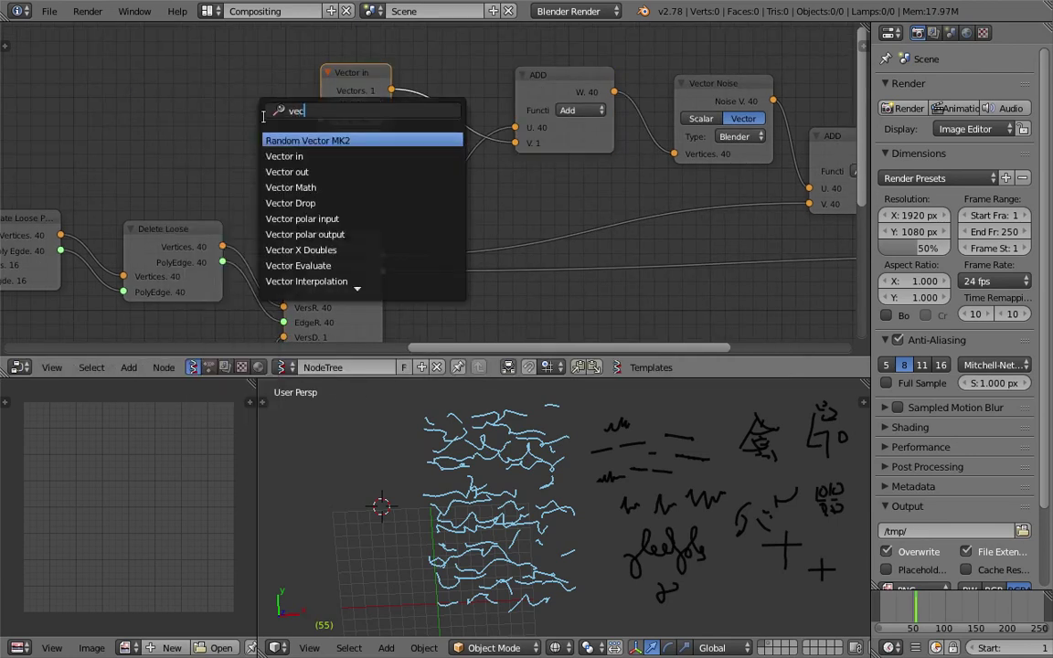
{"action": "left_click", "coordinate": [304, 187]}
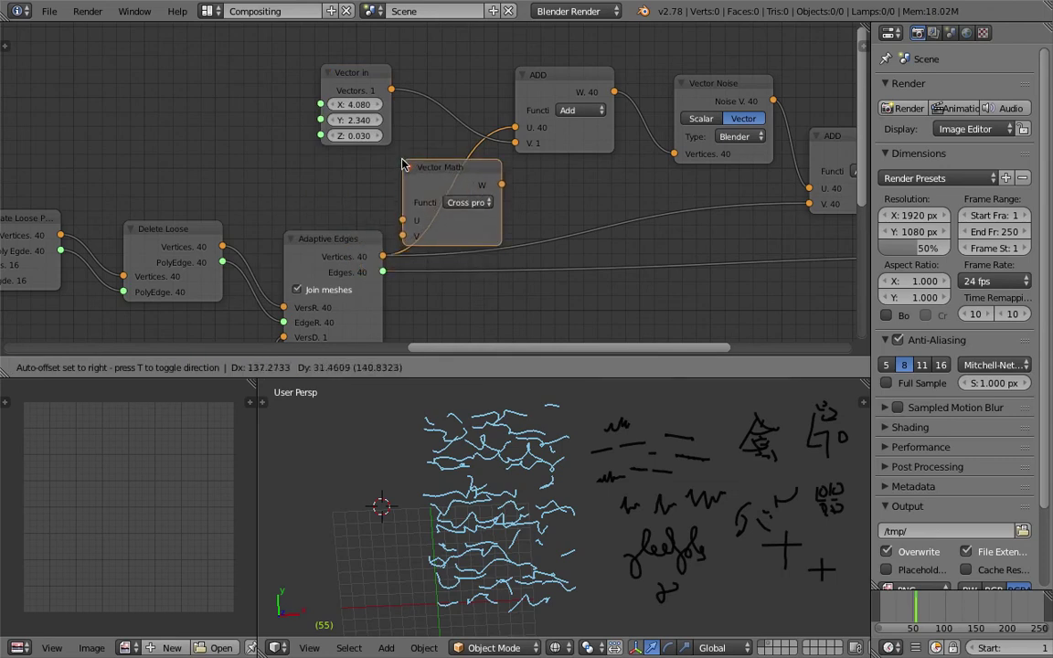
{"action": "left_click", "coordinate": [477, 204]}
{"action": "left_click", "coordinate": [508, 202]}
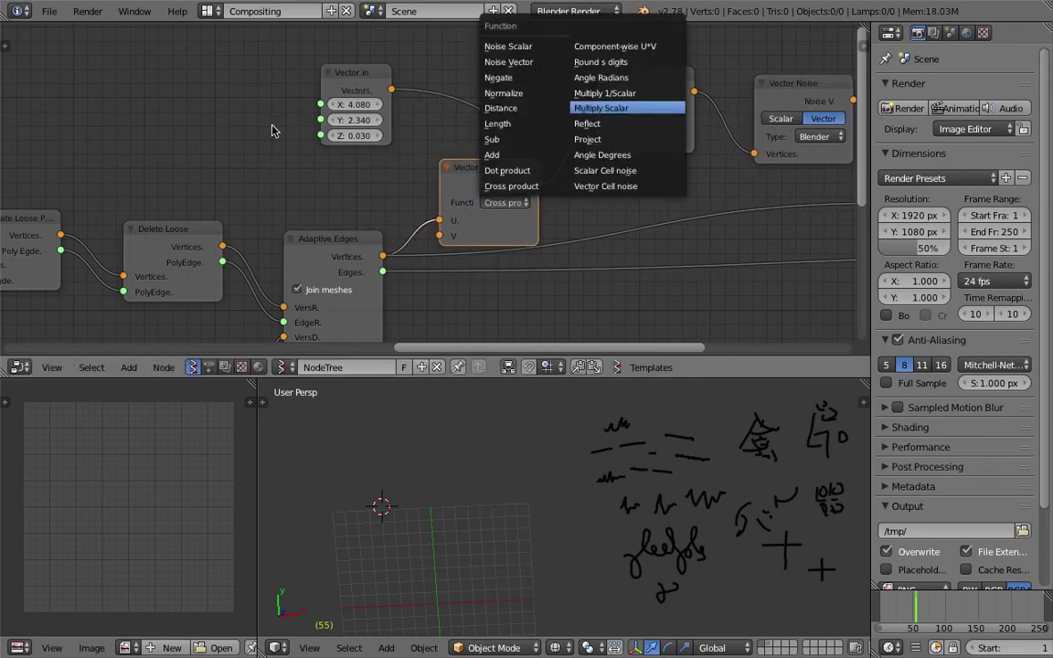
{"action": "key", "text": "Return"}
Step: Add a Float node, connect it to the Multiply Scalar node's S input, and set it to 1.39
{"action": "key", "text": "space"}
{"action": "type", "text": "flo"}
{"action": "key", "text": "Down"}
{"action": "key", "text": "Return"}
{"action": "left_click", "coordinate": [135, 126]}
{"action": "left_click_drag", "start_coordinate": [219, 150], "coordinate": [439, 236]}
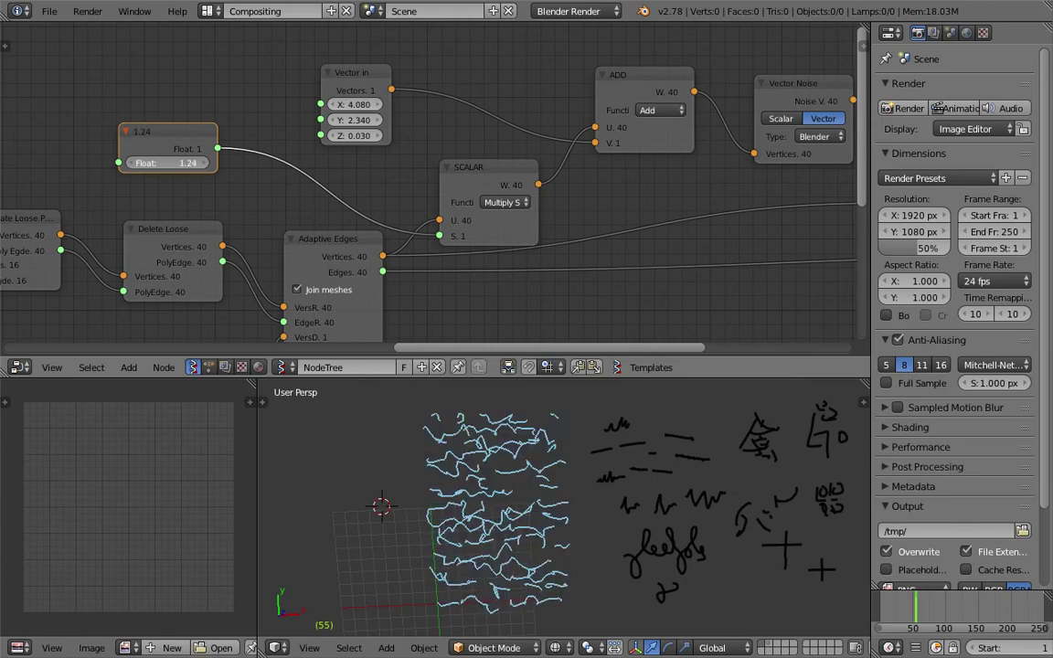
{"action": "middle_click_drag", "start_coordinate": [462, 439], "coordinate": [534, 548]}
{"action": "scroll", "coordinate": [541, 476], "scroll_direction": "up", "scroll_amount": 1}
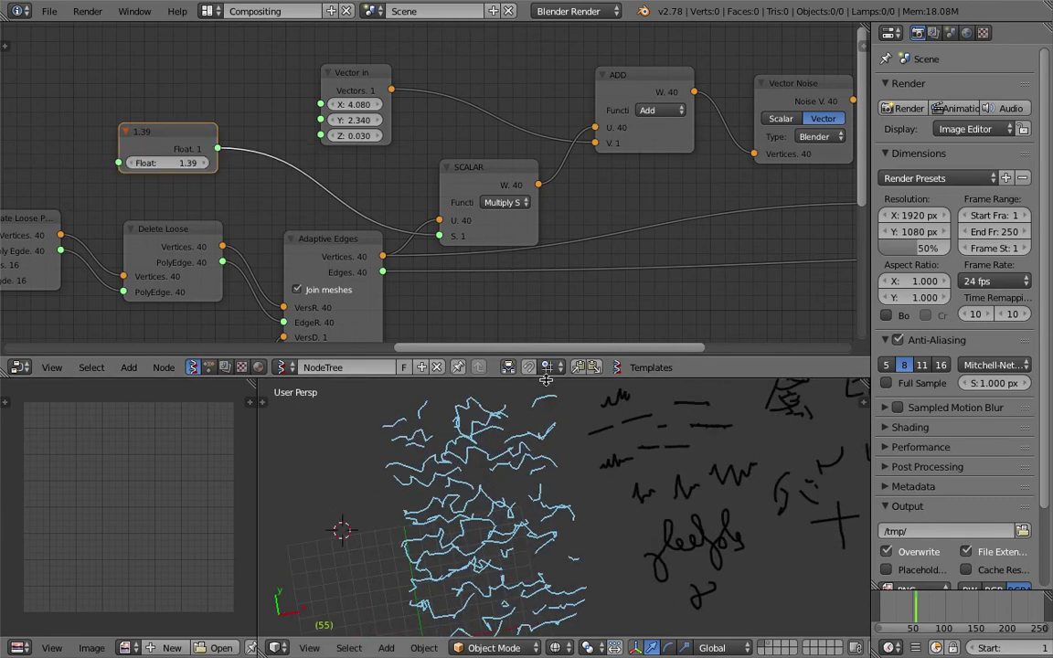
Step: Enlarge the 3D view, set the Vector in node to X 7.140 and Y 4.080, and save the file
{"action": "left_click_drag", "start_coordinate": [546, 378], "coordinate": [546, 300]}
{"action": "middle_click_drag", "start_coordinate": [465, 121], "coordinate": [396, 122]}
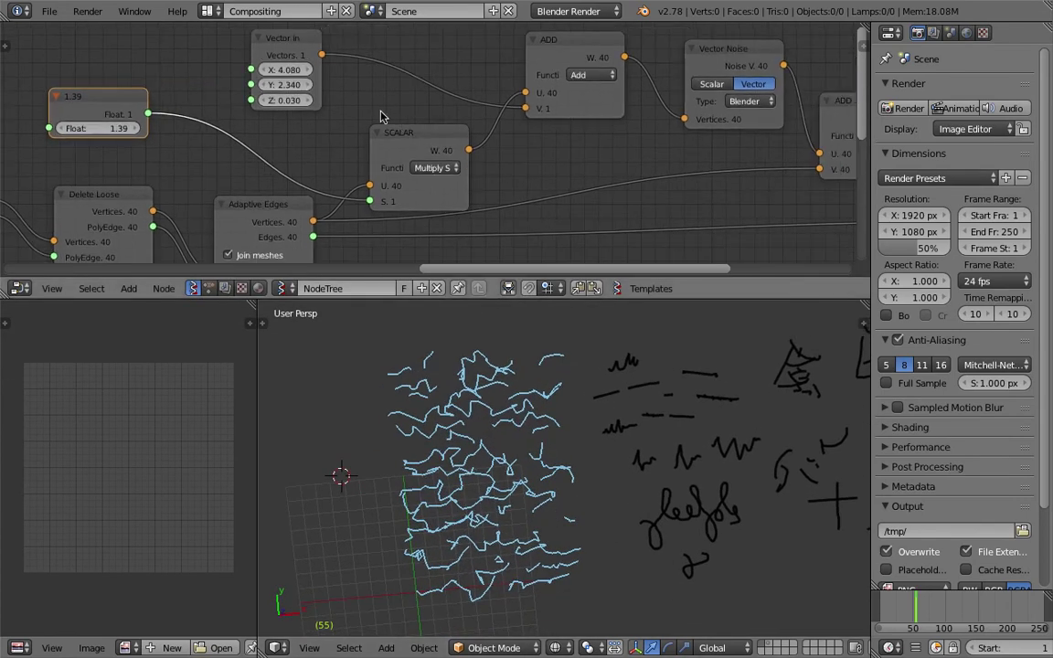
{"action": "left_click_drag", "start_coordinate": [308, 74], "coordinate": [359, 84]}
{"action": "middle_click_drag", "start_coordinate": [401, 388], "coordinate": [424, 398]}
{"action": "scroll", "coordinate": [421, 393], "scroll_direction": "down", "scroll_amount": 1}
{"action": "scroll", "coordinate": [422, 404], "scroll_direction": "down", "scroll_amount": 3}
{"action": "scroll", "coordinate": [538, 457], "scroll_direction": "up", "scroll_amount": 2}
{"action": "key", "text": "ctrl+s"}
{"action": "left_click", "coordinate": [538, 458]}
Step: Save the scene as a new version named sv_freestyle_scribble_004.blend on the Desktop
{"action": "middle_click_drag", "start_coordinate": [471, 198], "coordinate": [735, 133]}
{"action": "scroll", "coordinate": [395, 167], "scroll_direction": "down", "scroll_amount": 1}
{"action": "middle_click_drag", "start_coordinate": [395, 167], "coordinate": [395, 193]}
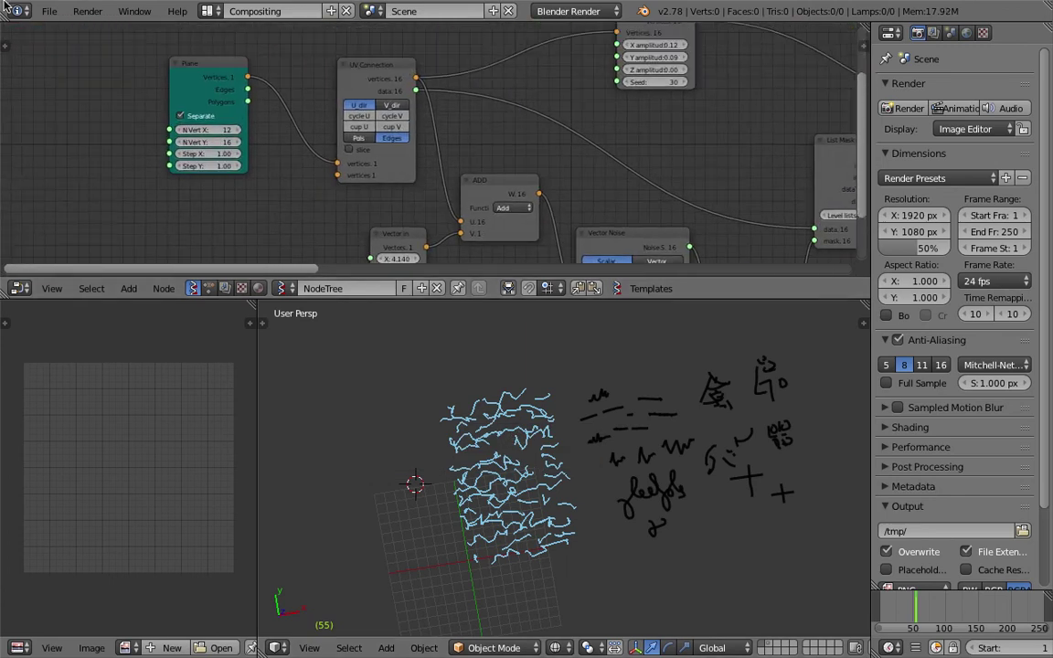
{"action": "left_click", "coordinate": [50, 11]}
{"action": "left_click", "coordinate": [105, 159]}
{"action": "key", "text": "KP_Add"}
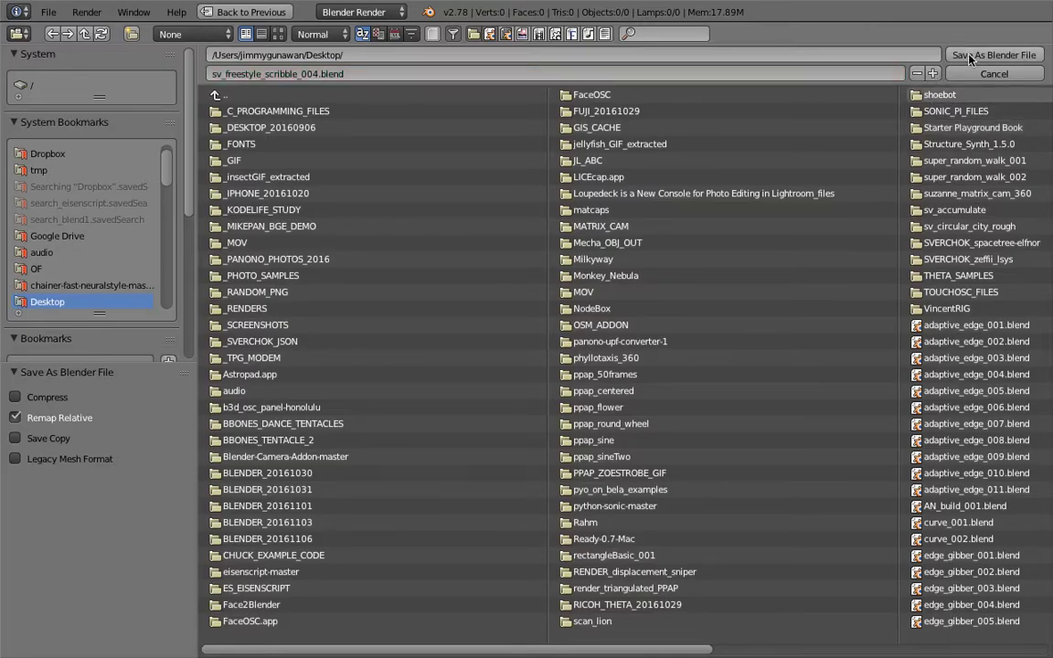
{"action": "left_click", "coordinate": [983, 52]}
Step: Set the Plane node's N Vert X to 18 and N Vert Y to 27, and save the file
{"action": "middle_click_drag", "start_coordinate": [295, 148], "coordinate": [300, 142]}
{"action": "scroll", "coordinate": [300, 142], "scroll_direction": "up", "scroll_amount": 1}
{"action": "left_click", "coordinate": [210, 123]}
{"action": "left_click", "coordinate": [211, 123]}
{"action": "left_click", "coordinate": [211, 123]}
{"action": "left_click", "coordinate": [211, 122]}
{"action": "left_click", "coordinate": [211, 122]}
{"action": "left_click_drag", "start_coordinate": [212, 135], "coordinate": [210, 138]}
{"action": "left_click", "coordinate": [209, 137]}
{"action": "left_click", "coordinate": [209, 137]}
{"action": "left_click", "coordinate": [210, 137]}
{"action": "middle_click_drag", "start_coordinate": [359, 338], "coordinate": [415, 380], "text": "shift"}
{"action": "left_click", "coordinate": [210, 137]}
{"action": "left_click", "coordinate": [211, 137]}
{"action": "left_click", "coordinate": [210, 137]}
{"action": "middle_click_drag", "start_coordinate": [626, 494], "coordinate": [583, 506]}
{"action": "key", "text": "ctrl+s"}
{"action": "left_click", "coordinate": [583, 507]}
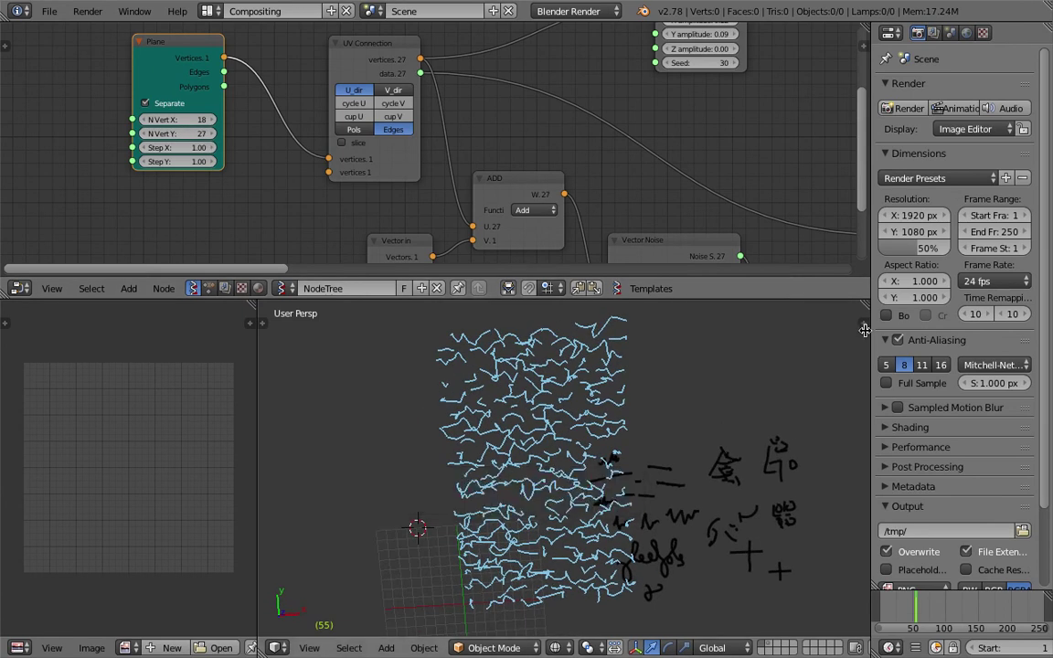
Step: Remove the black color from the grease pencil palette GP_Palette in the 3D view to clear the hand-drawn strokes
{"action": "key", "text": "n"}
{"action": "left_click", "coordinate": [777, 502]}
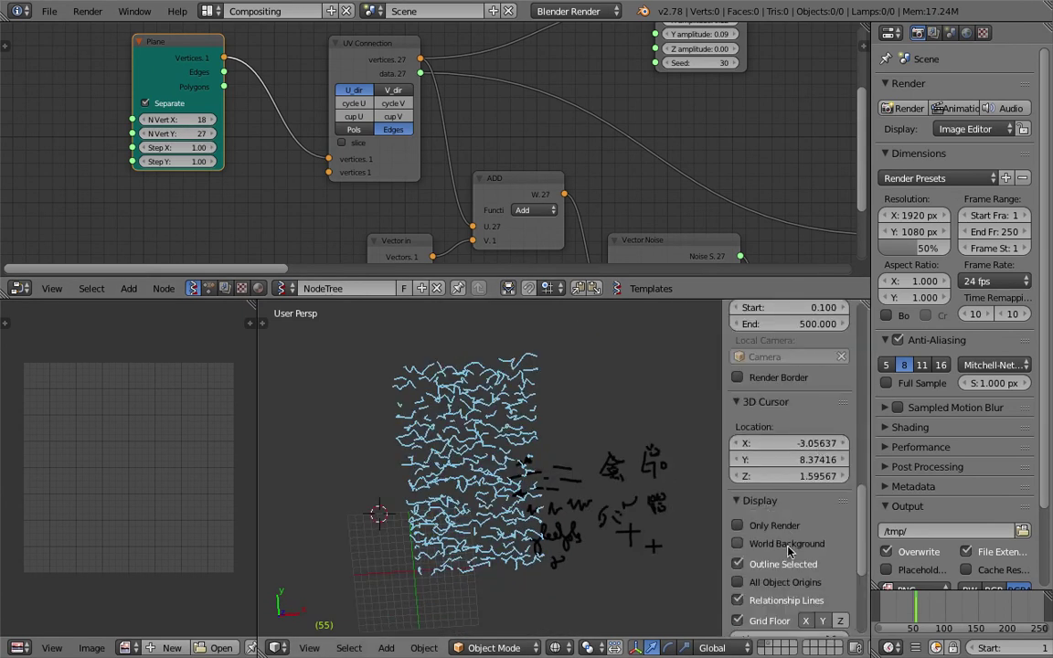
{"action": "scroll", "coordinate": [785, 541], "scroll_direction": "down", "scroll_amount": 2}
{"action": "scroll", "coordinate": [784, 541], "scroll_direction": "down", "scroll_amount": 2}
{"action": "scroll", "coordinate": [774, 423], "scroll_direction": "up", "scroll_amount": 7}
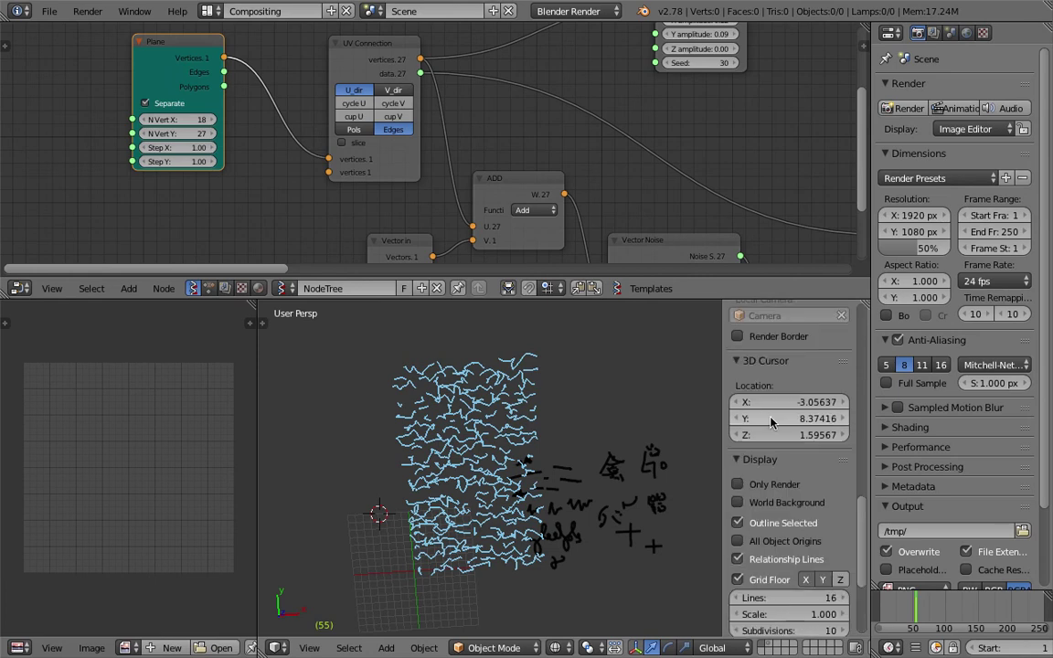
{"action": "scroll", "coordinate": [515, 462], "scroll_direction": "up", "scroll_amount": 2}
{"action": "scroll", "coordinate": [805, 448], "scroll_direction": "down", "scroll_amount": 15}
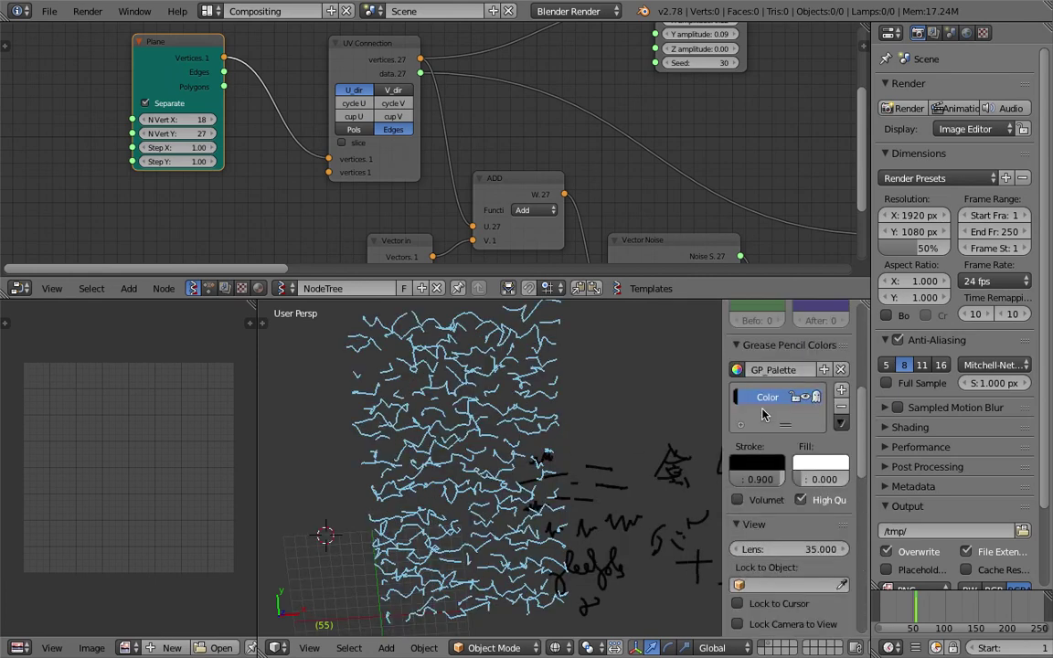
{"action": "left_click", "coordinate": [842, 504]}
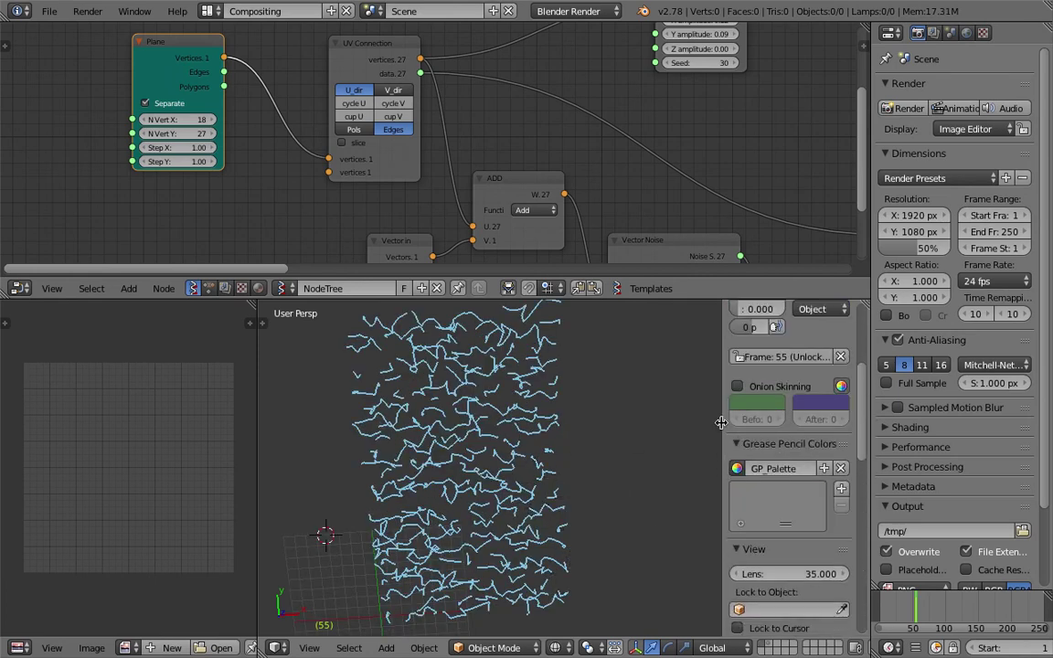
{"action": "key", "text": "n"}
{"action": "scroll", "coordinate": [692, 459], "scroll_direction": "down", "scroll_amount": 2}
{"action": "mouse_move", "coordinate": [615, 444]}
{"action": "middle_mouse_down", "text": "shift"}
{"action": "mouse_move", "coordinate": [582, 445]}
{"action": "mouse_move", "coordinate": [506, 408]}
{"action": "mouse_move", "coordinate": [539, 434]}
{"action": "mouse_move", "coordinate": [571, 371]}
{"action": "mouse_move", "coordinate": [549, 429]}
{"action": "mouse_move", "coordinate": [498, 479]}
{"action": "mouse_move", "coordinate": [511, 510]}
{"action": "mouse_move", "coordinate": [521, 475]}
{"action": "mouse_move", "coordinate": [512, 439]}
{"action": "mouse_move", "coordinate": [531, 412]}
{"action": "middle_mouse_up", "text": "shift"}
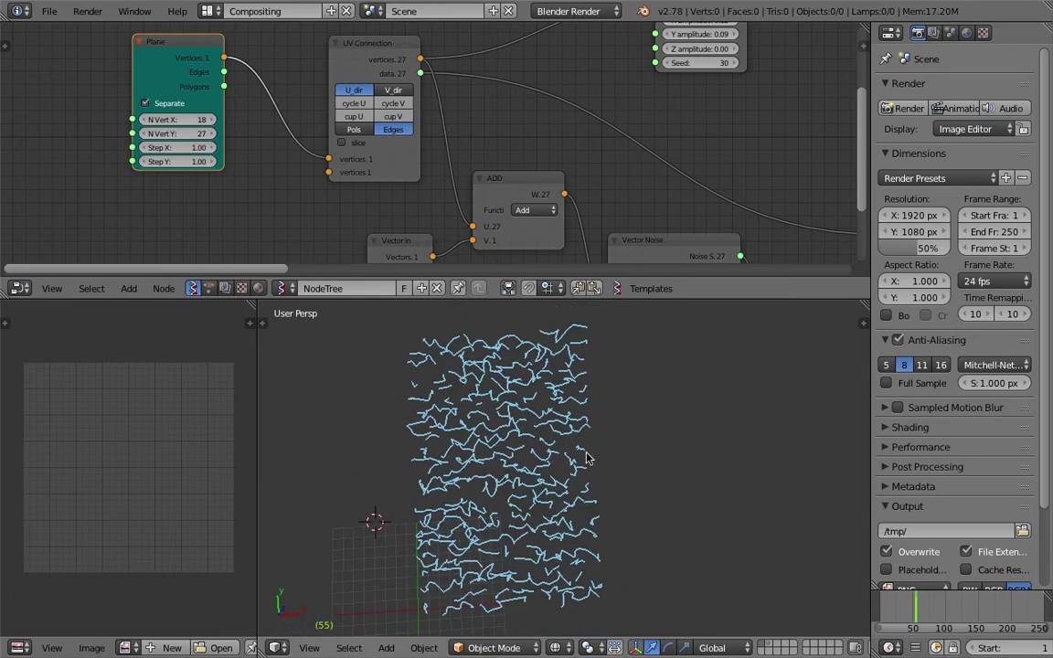
Step: Enlarge the node editor again and space out Viewer Draw and the last Add node at the end of the tree
{"action": "scroll", "coordinate": [639, 213], "scroll_direction": "down", "scroll_amount": 2}
{"action": "middle_click_drag", "start_coordinate": [813, 169], "coordinate": [454, 198]}
{"action": "middle_click_drag", "start_coordinate": [791, 146], "coordinate": [388, 173]}
{"action": "left_click_drag", "start_coordinate": [667, 300], "coordinate": [670, 382]}
{"action": "scroll", "coordinate": [585, 270], "scroll_direction": "down", "scroll_amount": 3, "text": "ctrl"}
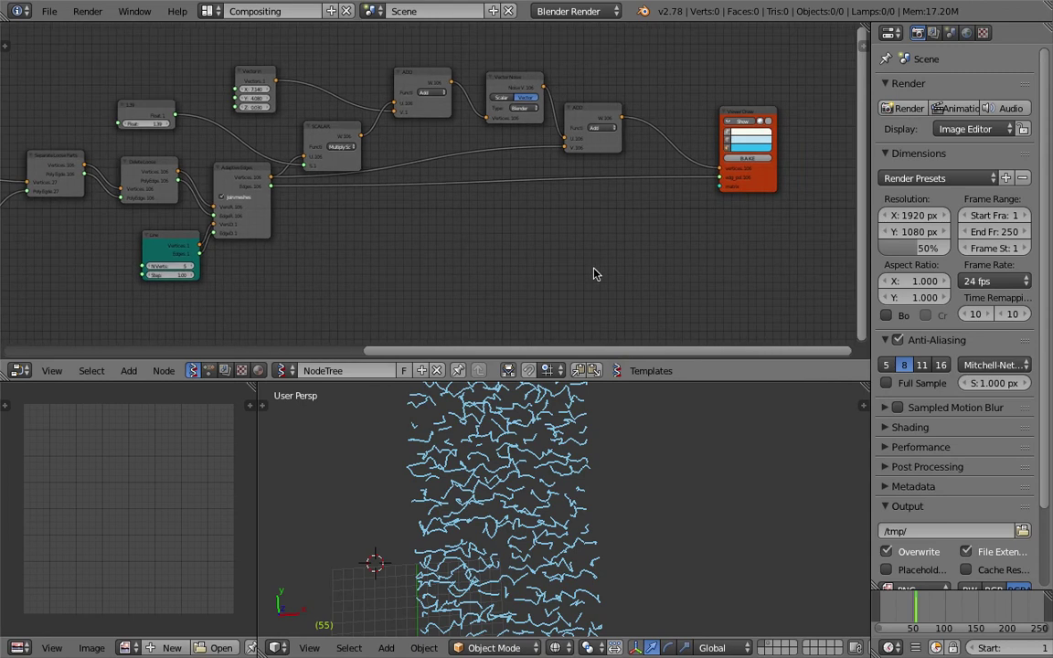
{"action": "scroll", "coordinate": [586, 248], "scroll_direction": "down", "scroll_amount": 8, "text": "ctrl"}
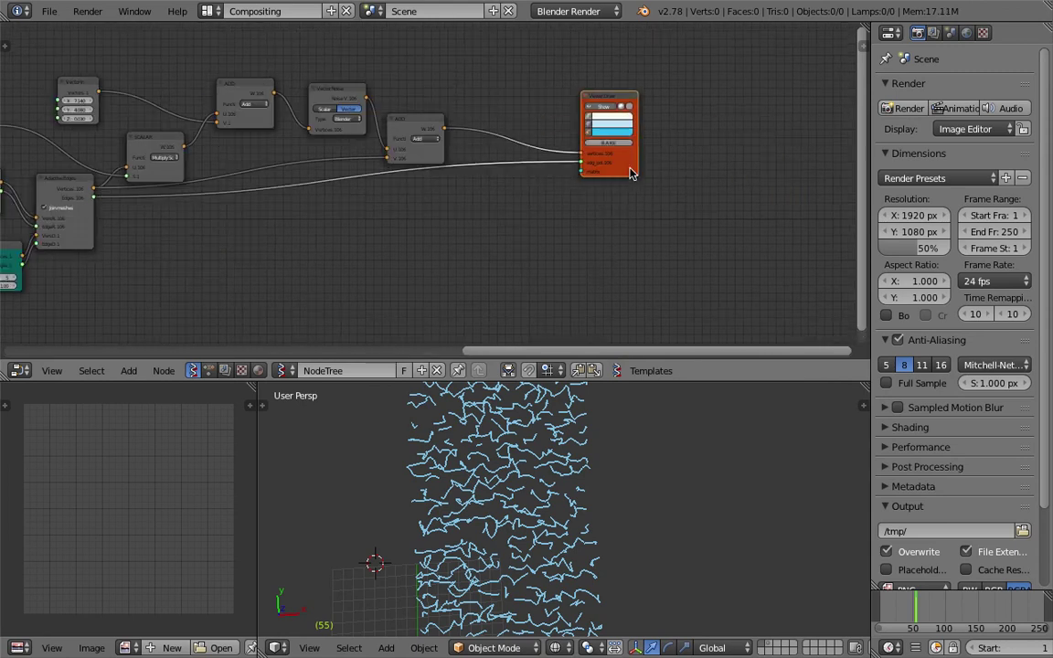
{"action": "scroll", "coordinate": [479, 141], "scroll_direction": "up", "scroll_amount": 1}
{"action": "left_click_drag", "start_coordinate": [430, 122], "coordinate": [437, 90]}
{"action": "scroll", "coordinate": [594, 485], "scroll_direction": "down", "scroll_amount": 2}
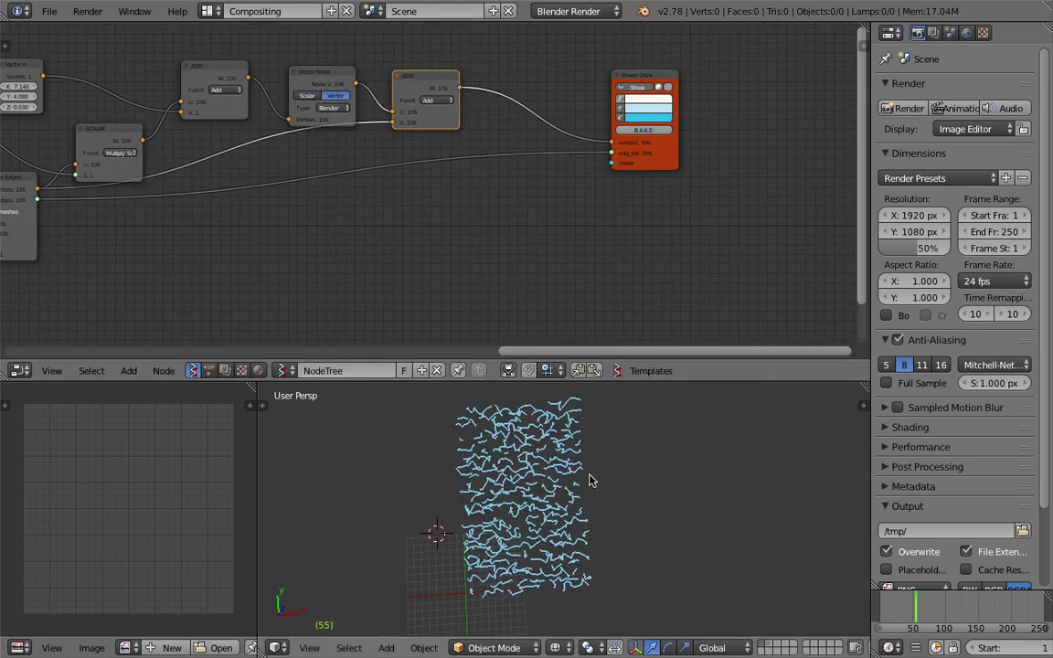
{"action": "scroll", "coordinate": [517, 482], "scroll_direction": "up", "scroll_amount": 2}
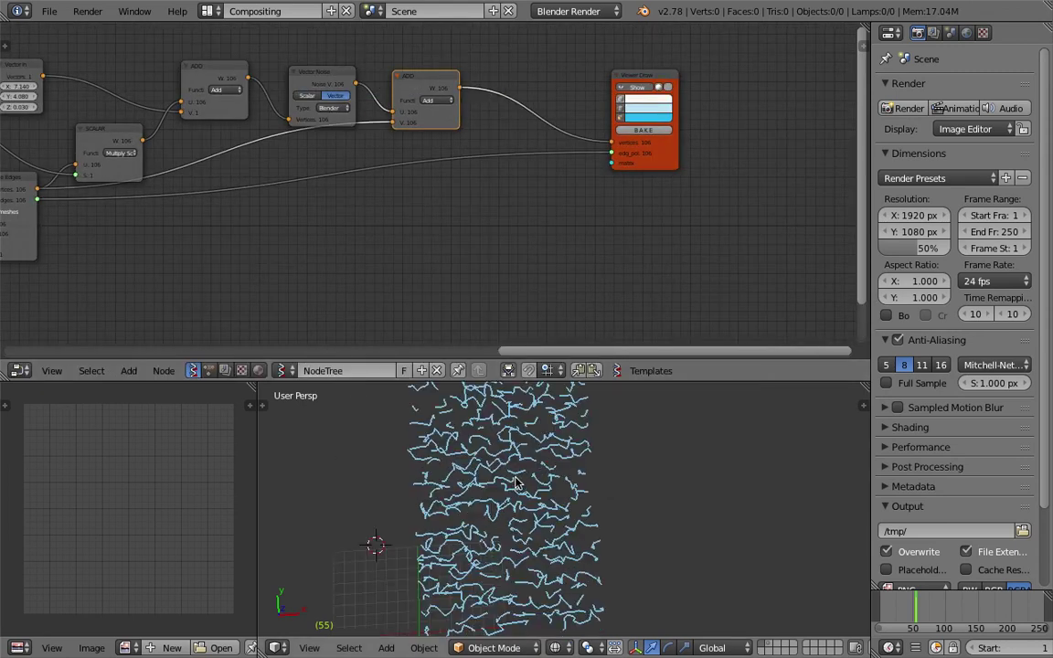
Step: Bake the Viewer Draw output to mesh objects and move all of them beside the preview lines
{"action": "left_click", "coordinate": [643, 131]}
{"action": "scroll", "coordinate": [587, 534], "scroll_direction": "down", "scroll_amount": 3}
{"action": "key", "text": "a"}
{"action": "key", "text": "g"}
{"action": "left_click", "coordinate": [702, 517]}
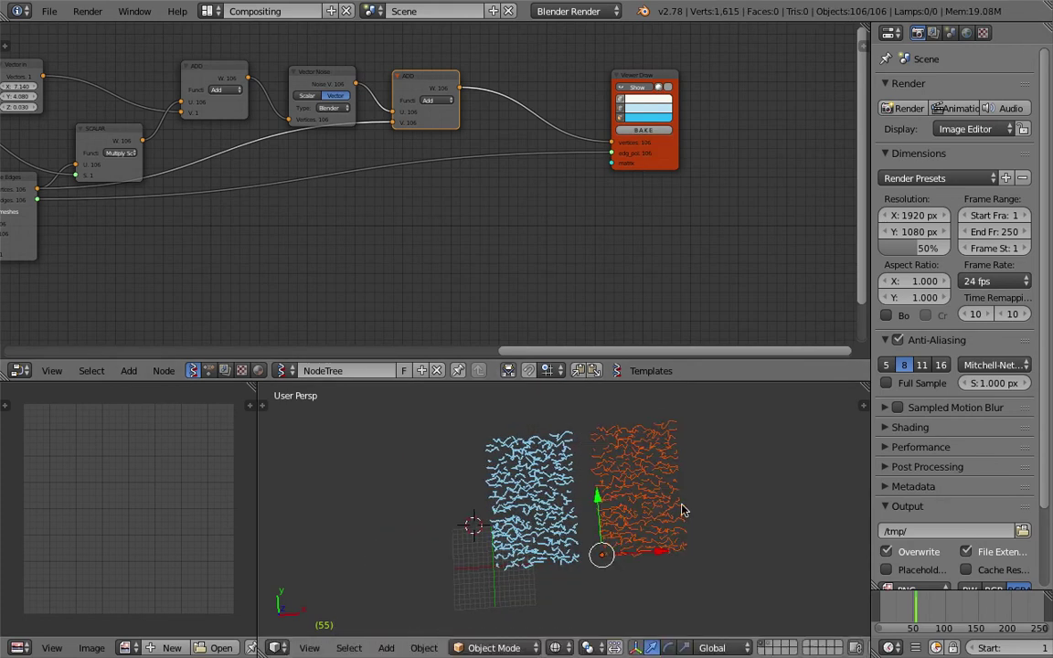
Step: Try moving two individual baked scribbles sideways, away from the rest of the baked set
{"action": "middle_click_drag", "start_coordinate": [702, 517], "coordinate": [645, 544], "text": "shift"}
{"action": "scroll", "coordinate": [601, 501], "scroll_direction": "up", "scroll_amount": 4}
{"action": "right_click", "coordinate": [602, 500]}
{"action": "key", "text": "g"}
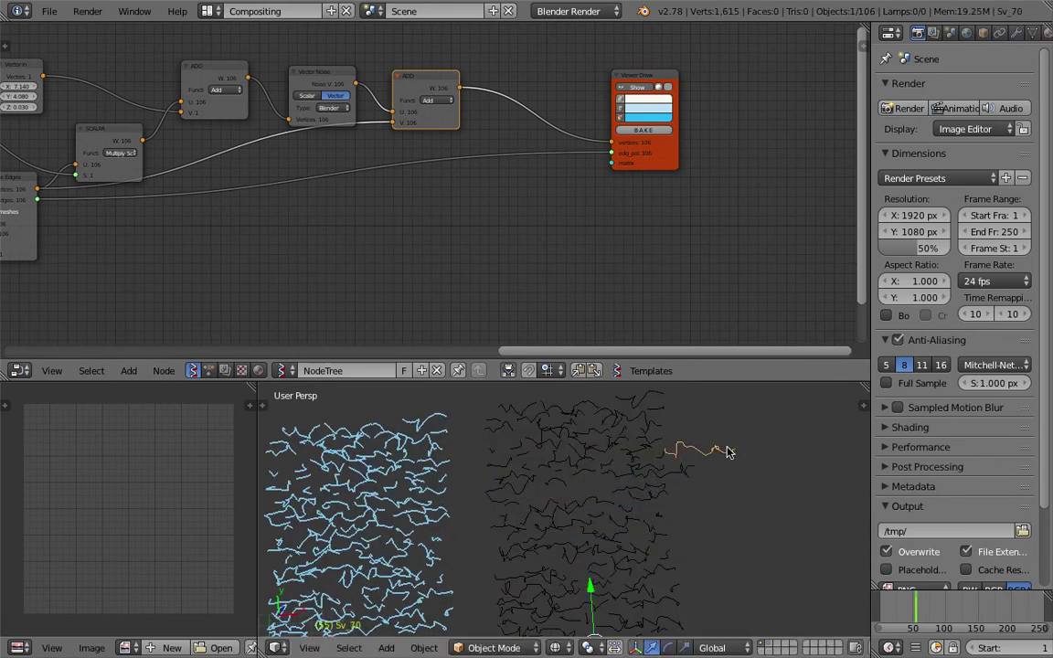
{"action": "left_click", "coordinate": [741, 459]}
{"action": "right_click", "coordinate": [623, 513]}
{"action": "key", "text": "g"}
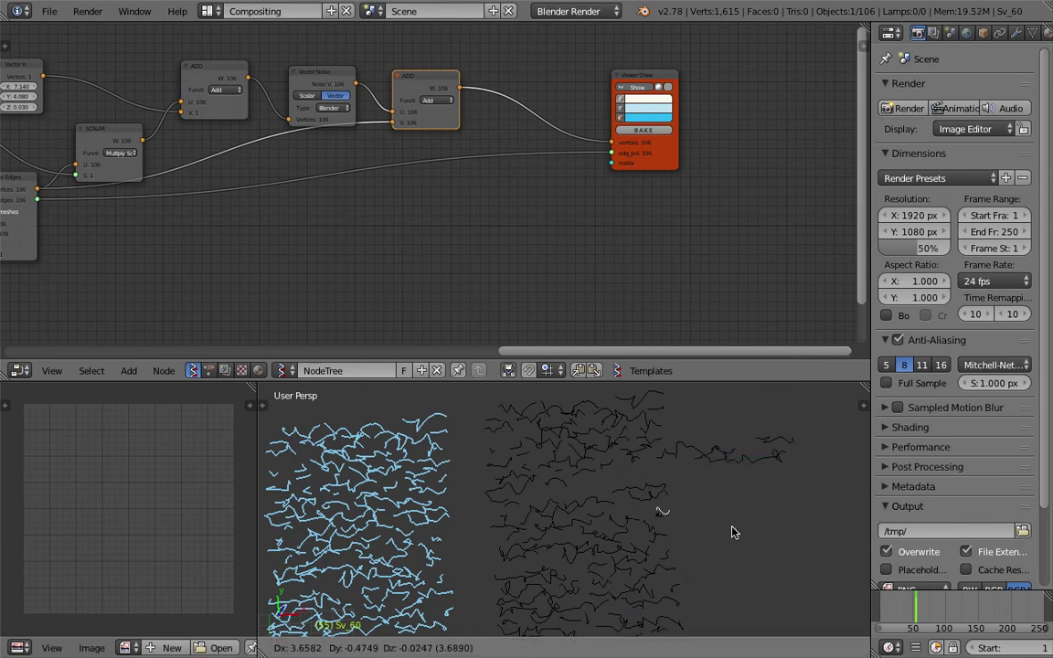
{"action": "left_click", "coordinate": [722, 527]}
Step: Select all the baked scribble objects in the 3D view and delete them
{"action": "scroll", "coordinate": [667, 534], "scroll_direction": "down", "scroll_amount": 4}
{"action": "key", "text": "a"}
{"action": "key", "text": "a"}
{"action": "key", "text": "a"}
{"action": "key", "text": "b"}
{"action": "left_click_drag", "start_coordinate": [509, 430], "coordinate": [640, 548]}
{"action": "key", "text": "x"}
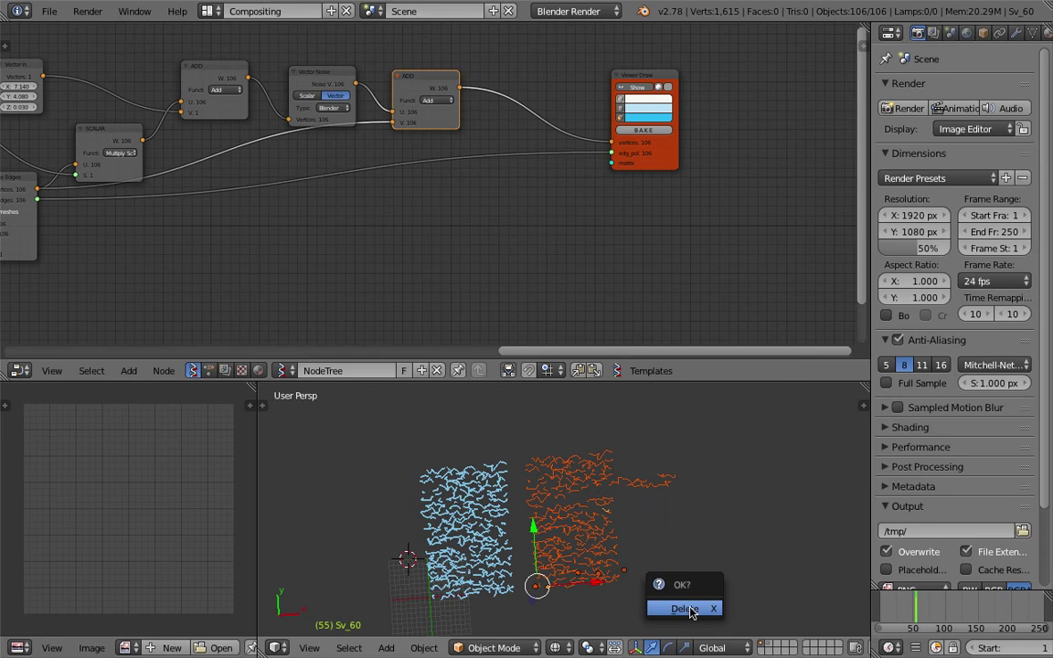
{"action": "left_click", "coordinate": [632, 553]}
{"action": "scroll", "coordinate": [616, 518], "scroll_direction": "up", "scroll_amount": 2}
Step: Add a Viewer BMeshMK2 node to the node tree, placed below Viewer Draw
{"action": "key", "text": "shift+a"}
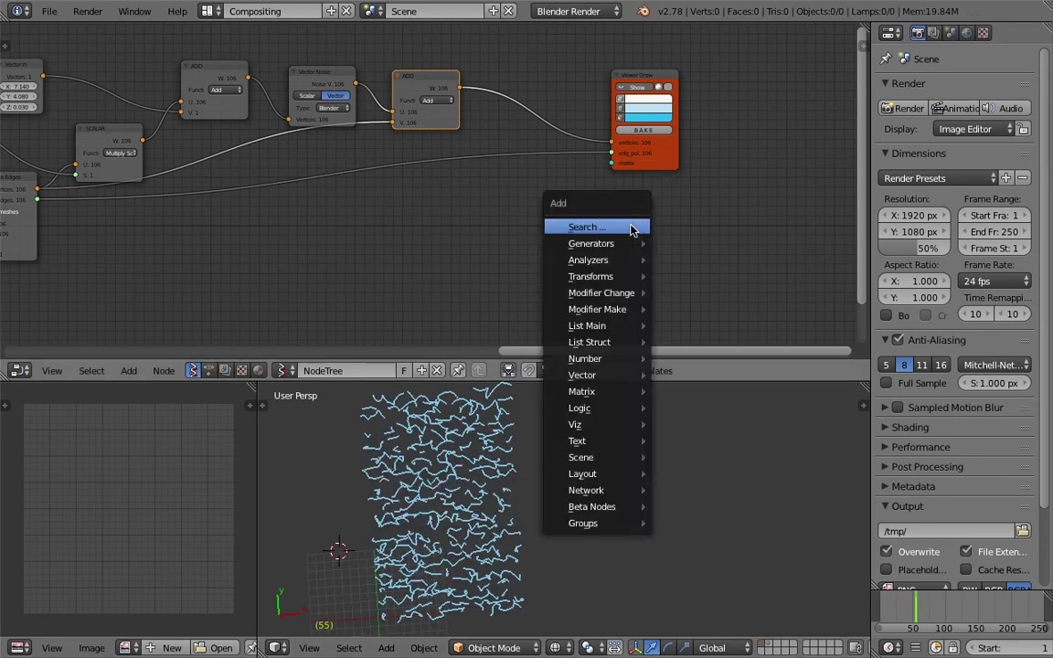
{"action": "left_click", "coordinate": [629, 225]}
{"action": "type", "text": "bm"}
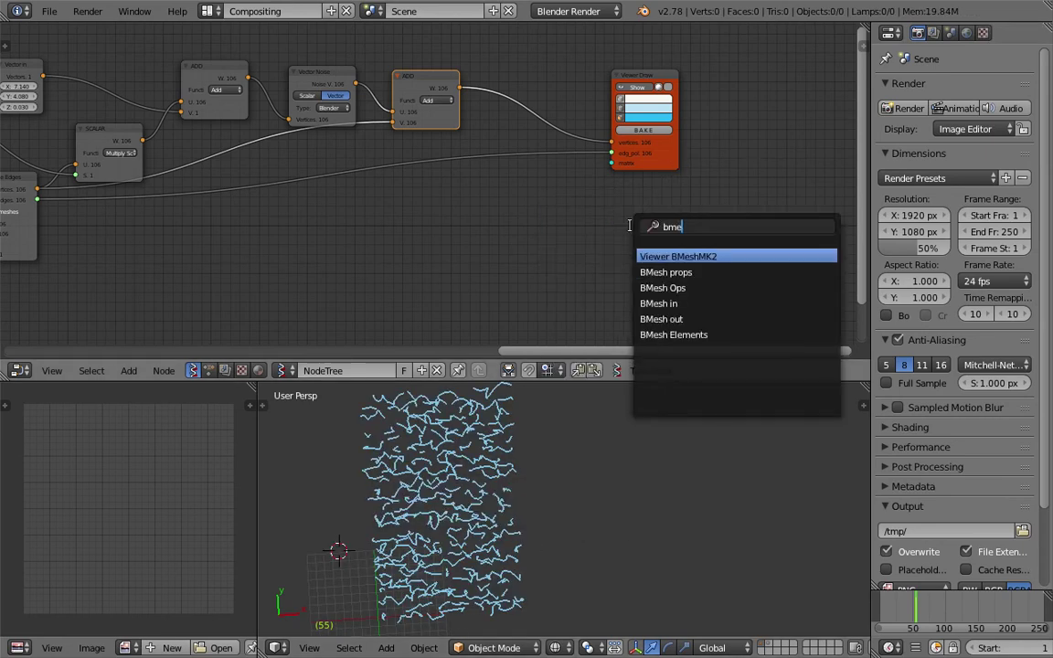
{"action": "type", "text": "e"}
{"action": "key", "text": "Return"}
{"action": "left_click", "coordinate": [597, 207]}
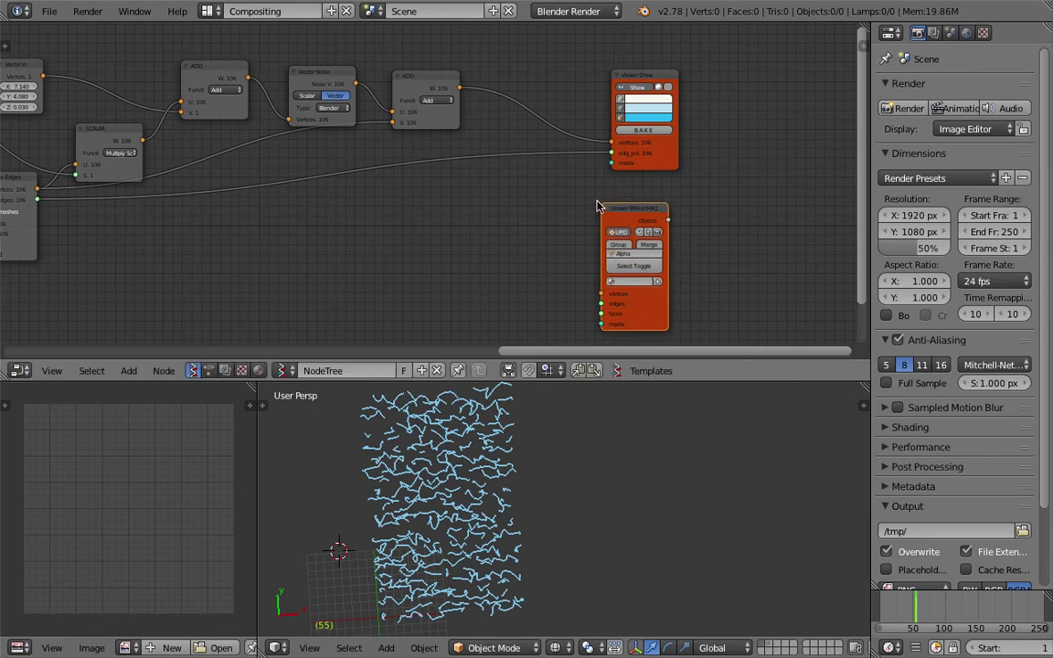
Step: Connect the last Add node's output to Viewer BMeshMK2's vertices and the Adaptive Edges node's edges to its edges input
{"action": "left_click_drag", "start_coordinate": [460, 89], "coordinate": [601, 293]}
{"action": "middle_click_drag", "start_coordinate": [443, 272], "coordinate": [505, 264]}
{"action": "scroll", "coordinate": [441, 155], "scroll_direction": "down", "scroll_amount": 1}
{"action": "middle_click_drag", "start_coordinate": [369, 222], "coordinate": [463, 190]}
{"action": "left_click_drag", "start_coordinate": [222, 145], "coordinate": [730, 247]}
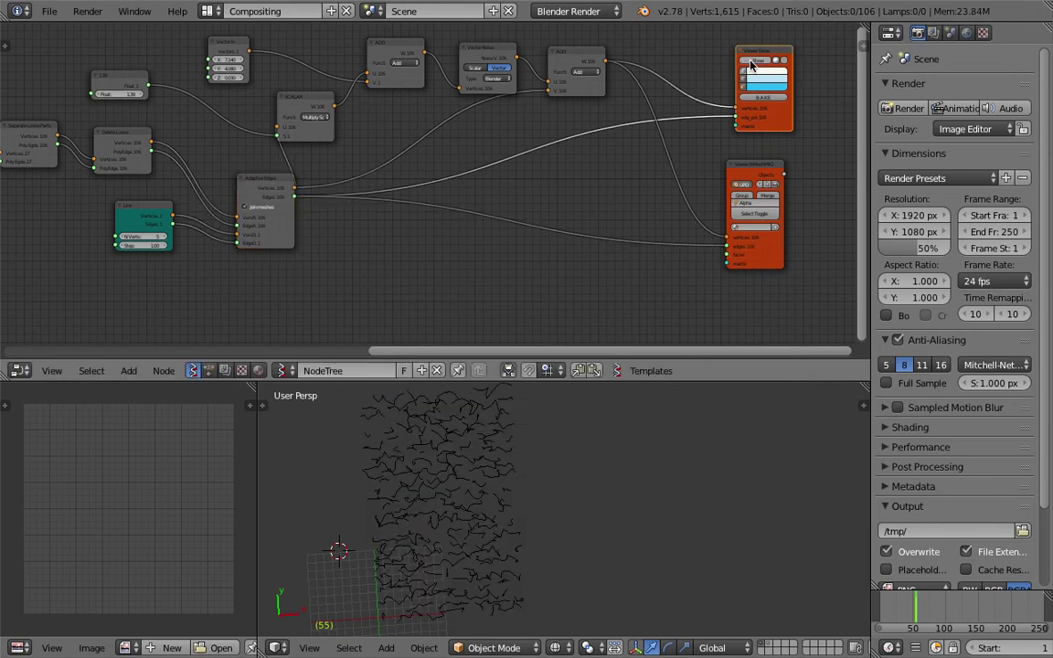
Step: Try moving one generated scribble aside and select another to check that they are separate objects
{"action": "right_click", "coordinate": [506, 474]}
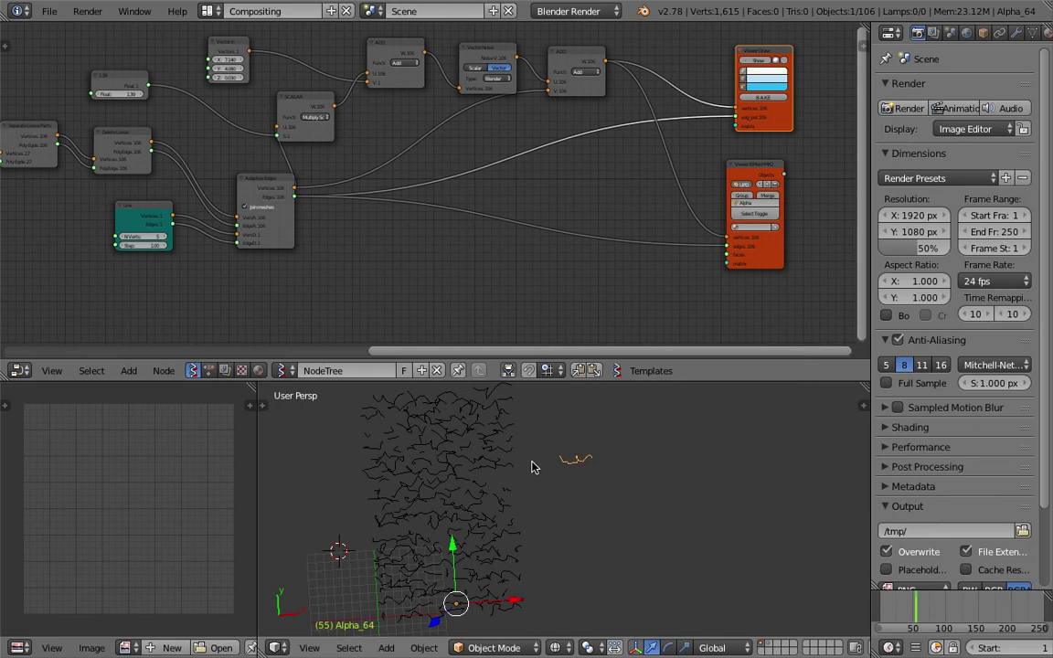
{"action": "scroll", "coordinate": [549, 463], "scroll_direction": "up", "scroll_amount": 2}
{"action": "middle_click_drag", "start_coordinate": [495, 460], "coordinate": [680, 530], "text": "shift"}
{"action": "right_click", "coordinate": [651, 519]}
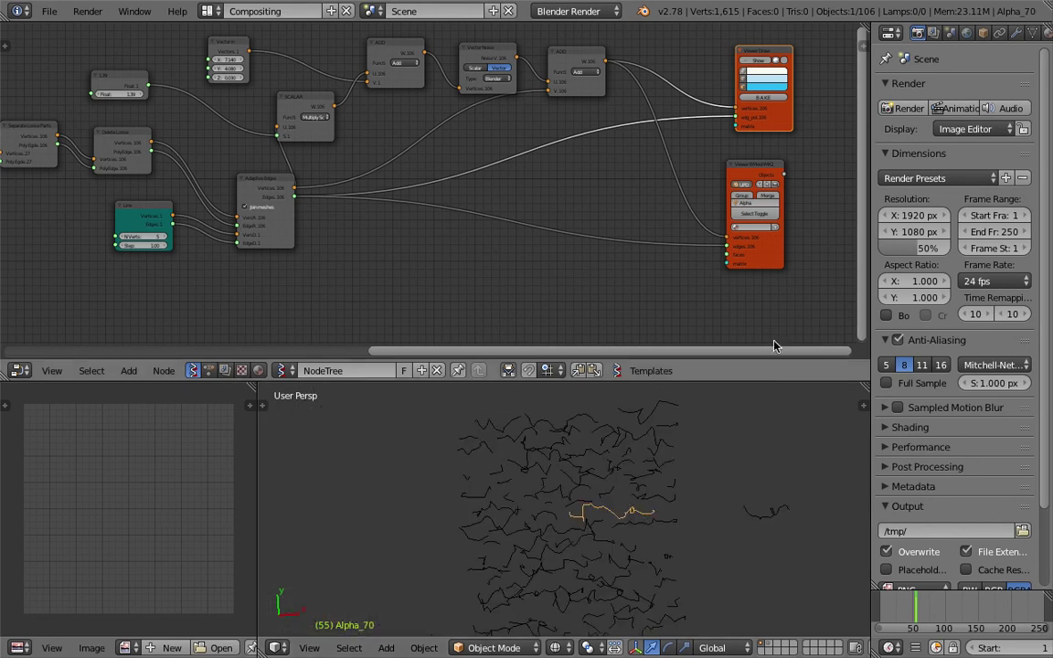
Step: Enable Merge on the Viewer BMeshMK2 node so the scribbles form a single mesh object
{"action": "scroll", "coordinate": [440, 239], "scroll_direction": "up", "scroll_amount": 3}
{"action": "middle_click_drag", "start_coordinate": [715, 238], "coordinate": [402, 218]}
{"action": "scroll", "coordinate": [402, 223], "scroll_direction": "up", "scroll_amount": 2}
{"action": "left_click", "coordinate": [608, 179]}
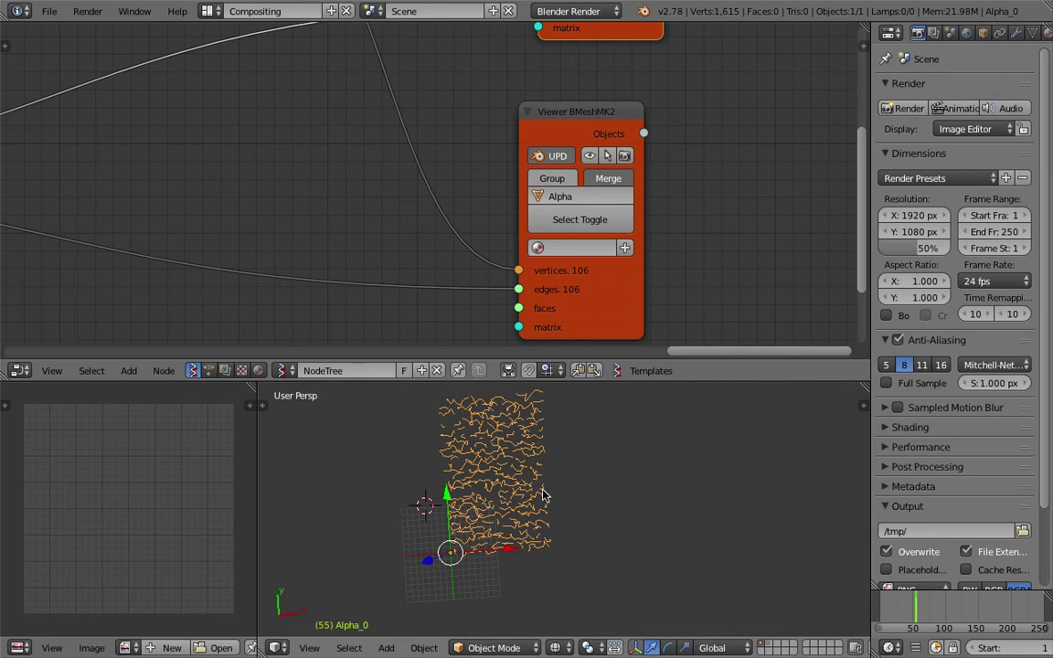
Step: Save over the current file and delete the Viewer BMeshMK2 node, leaving the merged scribble mesh in the scene
{"action": "key", "text": "Tab"}
{"action": "key", "text": "Tab"}
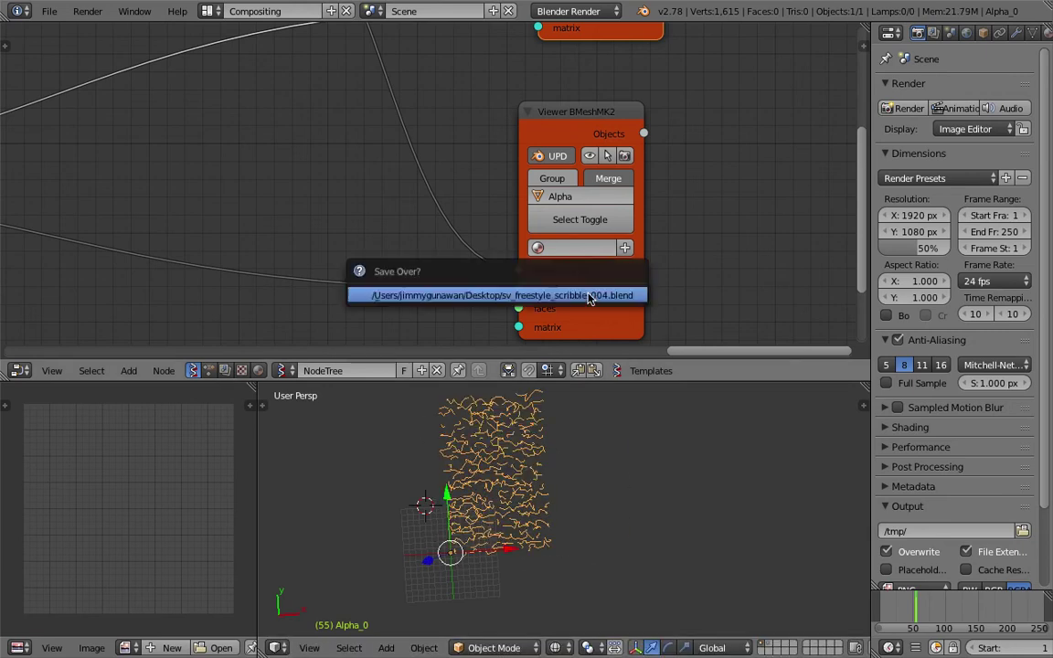
{"action": "left_click", "coordinate": [600, 114]}
{"action": "key", "text": "x"}
{"action": "scroll", "coordinate": [525, 498], "scroll_direction": "down", "scroll_amount": 2}
{"action": "middle_click_drag", "start_coordinate": [514, 502], "coordinate": [491, 503], "text": "shift"}
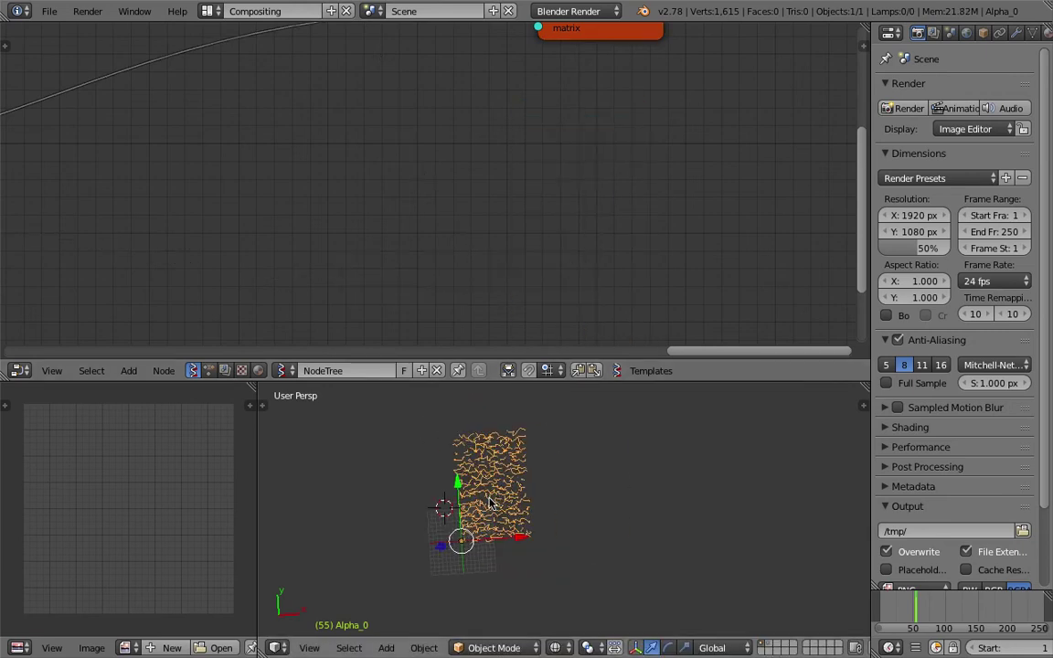
Step: Shrink the node editor to give the 3D view more height, and save the file
{"action": "left_click_drag", "start_coordinate": [520, 360], "coordinate": [519, 110]}
{"action": "scroll", "coordinate": [590, 386], "scroll_direction": "up", "scroll_amount": 4}
{"action": "middle_click_drag", "start_coordinate": [589, 386], "coordinate": [576, 392]}
{"action": "key", "text": "ctrl+s"}
{"action": "left_click", "coordinate": [576, 393]}
{"action": "mouse_move", "coordinate": [800, 202]}
{"action": "middle_mouse_down"}
{"action": "mouse_move", "coordinate": [696, 277]}
{"action": "mouse_move", "coordinate": [755, 193]}
{"action": "middle_mouse_up"}
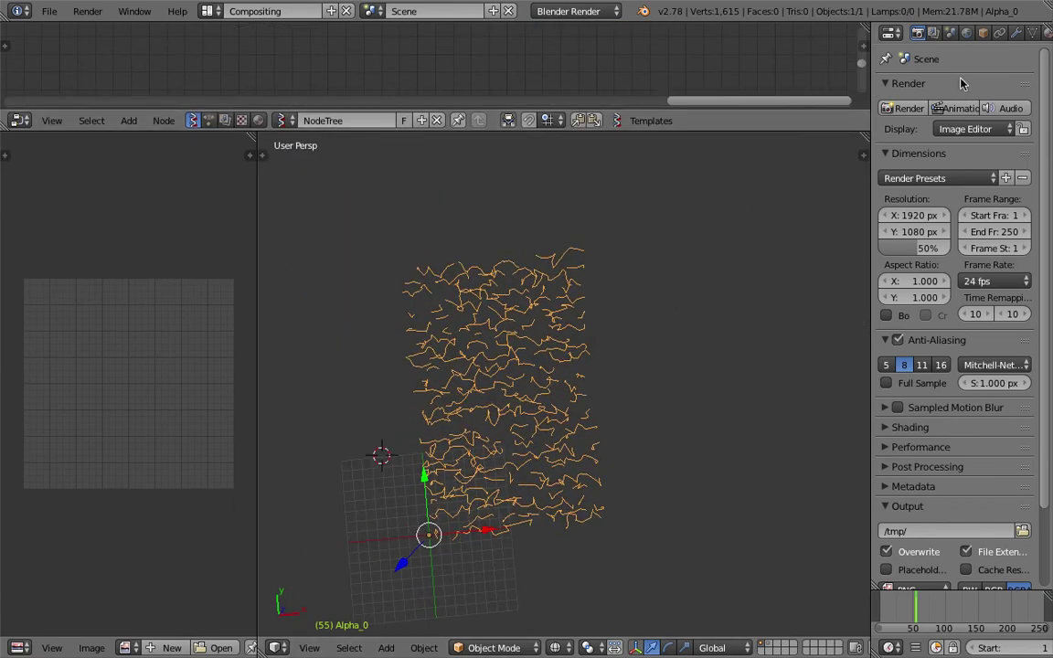
Step: Add a Subdivision Surface modifier to the merged scribble mesh with View subdivisions set to 2
{"action": "left_click", "coordinate": [1016, 34]}
{"action": "left_click", "coordinate": [937, 94]}
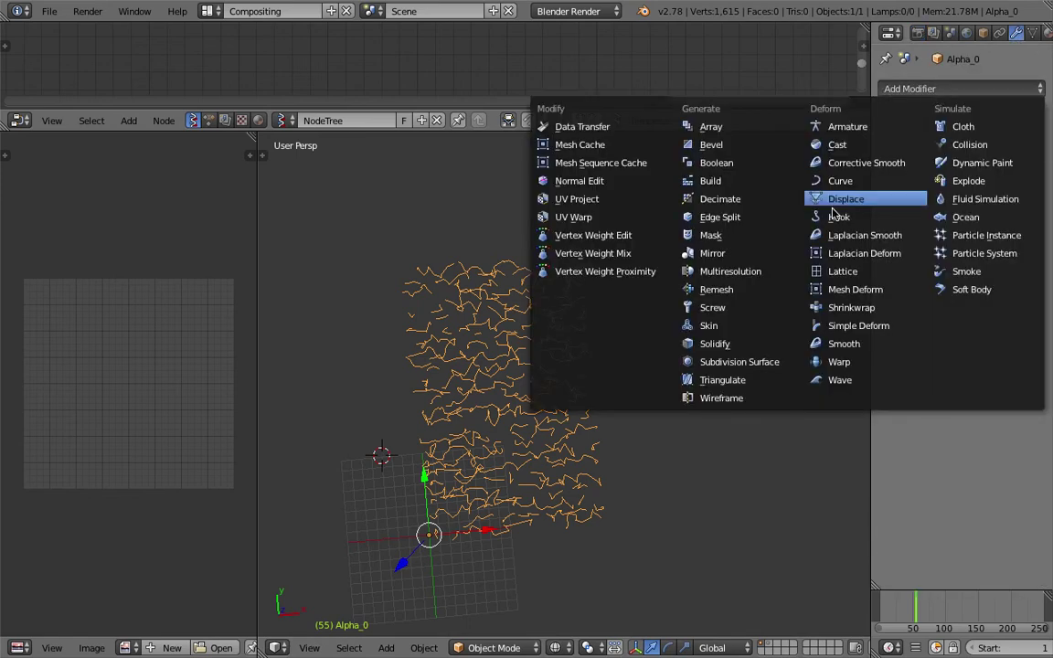
{"action": "left_click", "coordinate": [752, 364]}
{"action": "scroll", "coordinate": [651, 357], "scroll_direction": "up", "scroll_amount": 2}
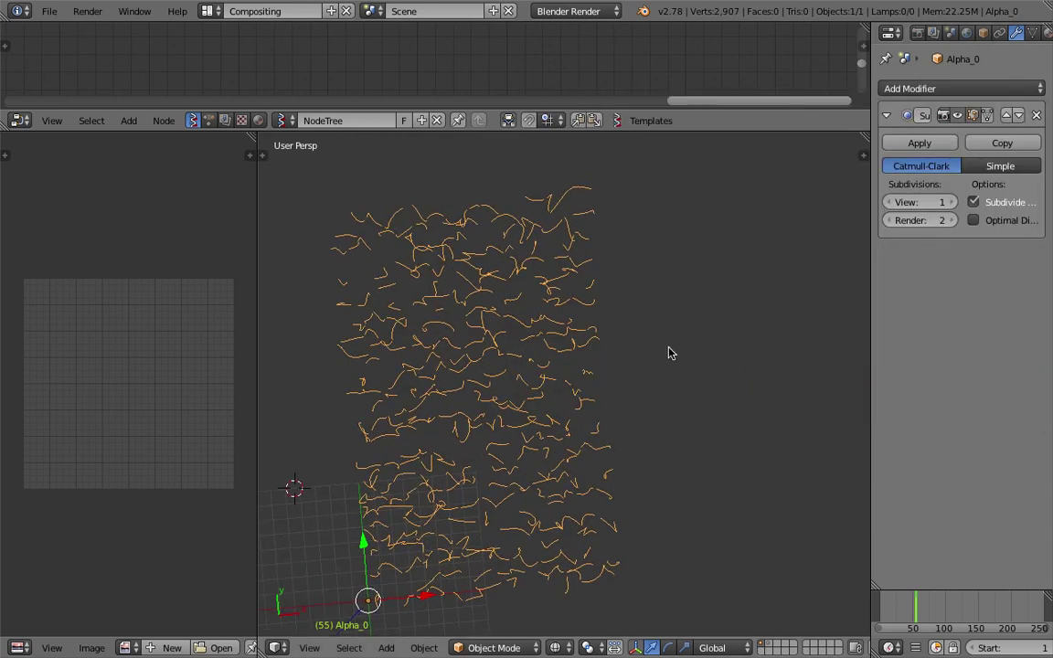
{"action": "left_click", "coordinate": [953, 203]}
{"action": "middle_click_drag", "start_coordinate": [645, 353], "coordinate": [633, 355]}
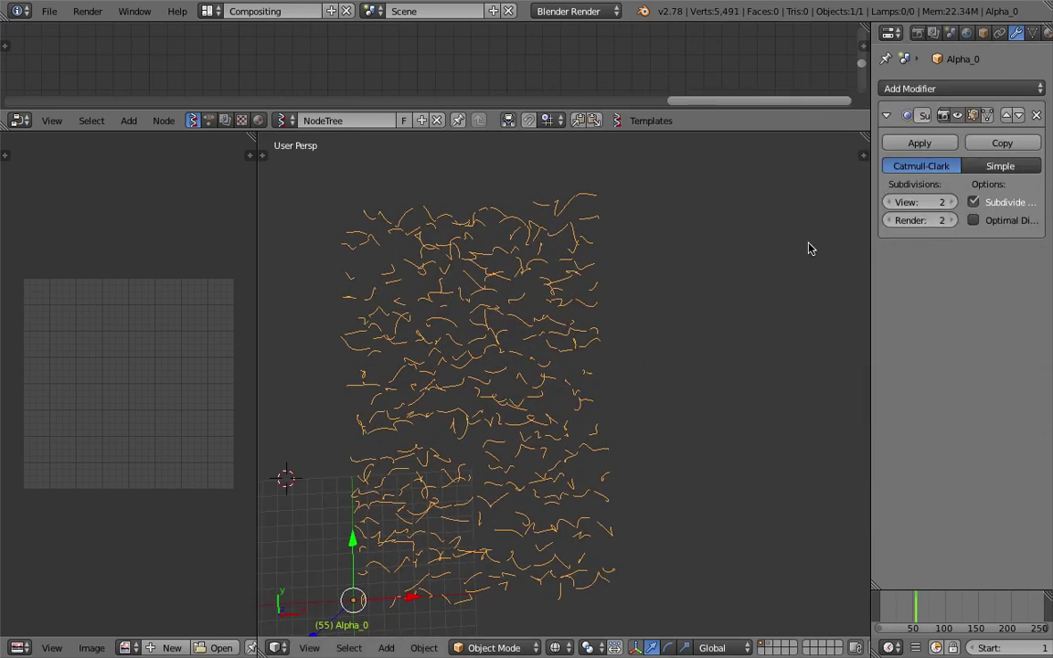
Step: Try a Smooth modifier on top of the Subdivision Surface modifier, and remove both modifiers
{"action": "left_click", "coordinate": [923, 88]}
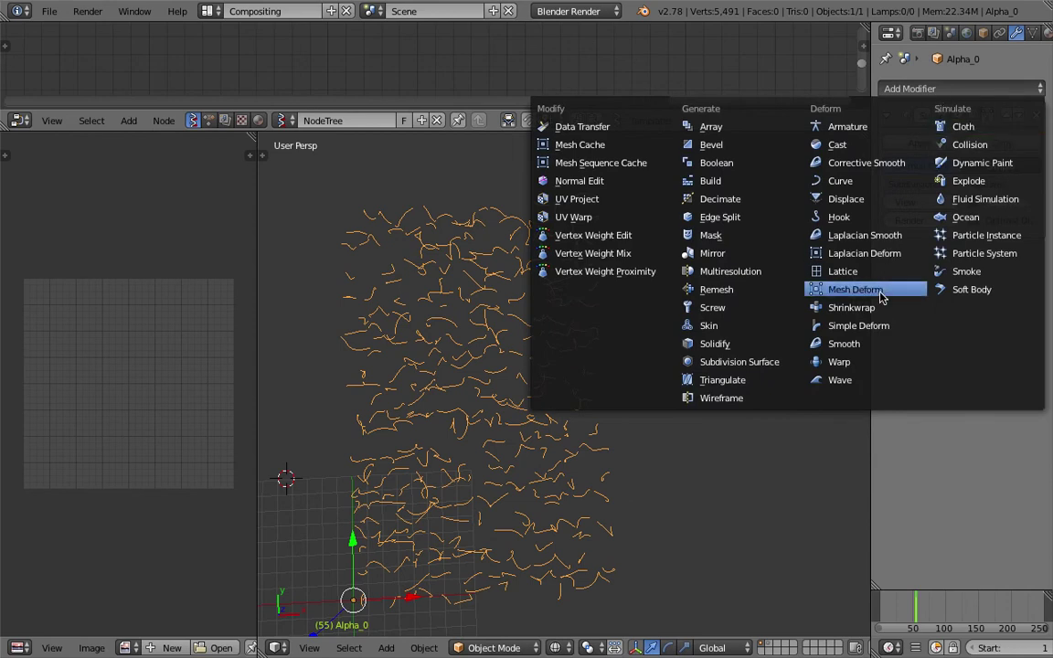
{"action": "left_click", "coordinate": [845, 343]}
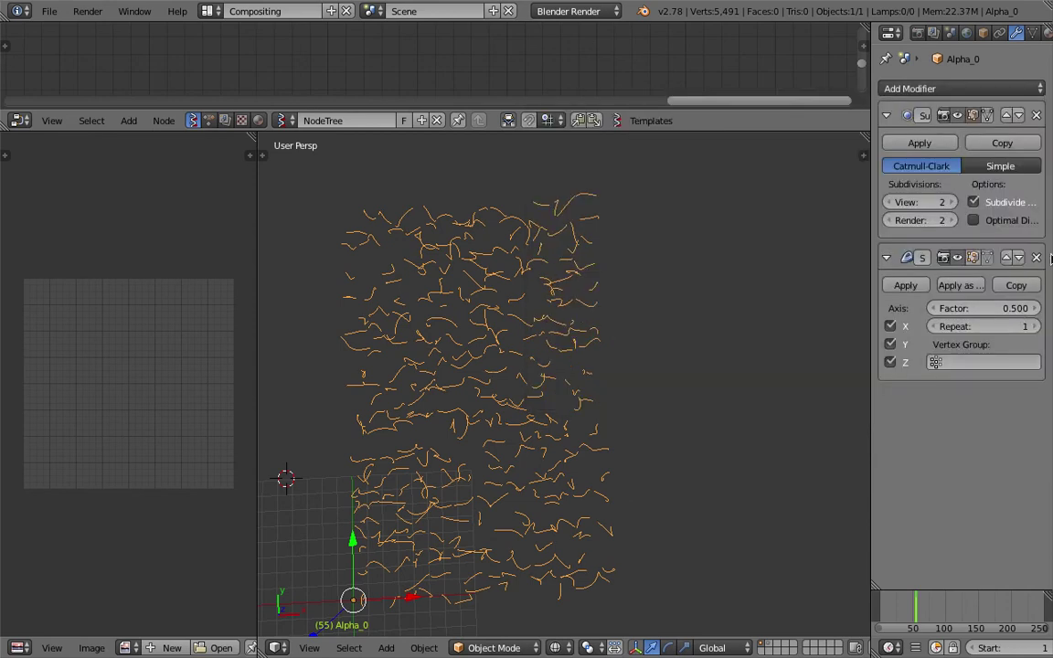
{"action": "left_click", "coordinate": [1037, 256]}
{"action": "left_click", "coordinate": [1037, 116]}
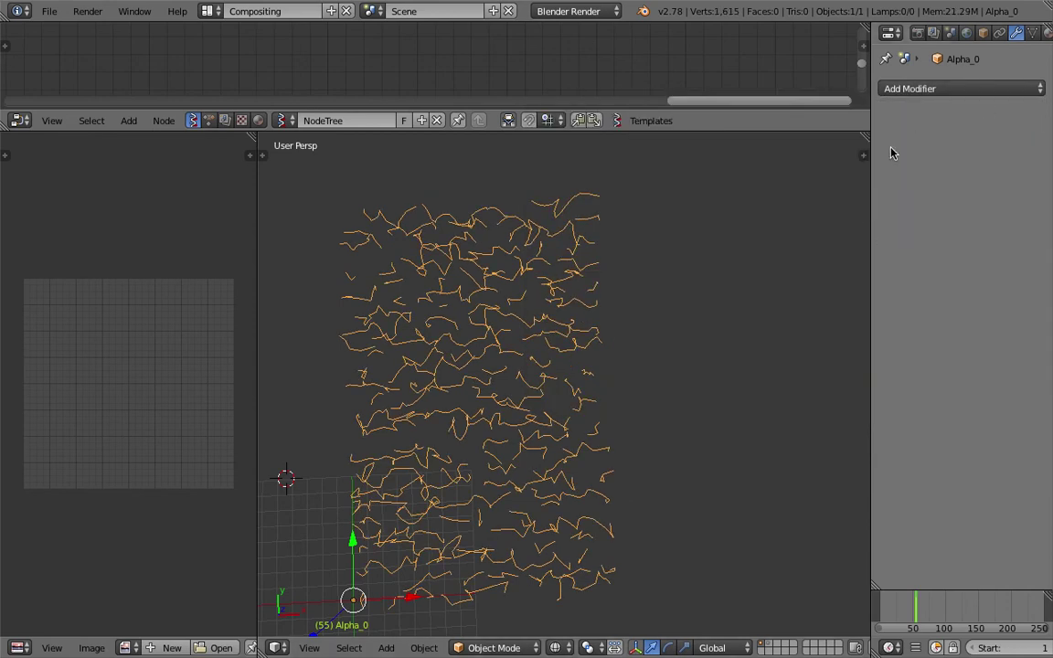
Step: Try a Smooth modifier alone on the scribble mesh with Repeat set to 6, and remove it
{"action": "left_click", "coordinate": [896, 89]}
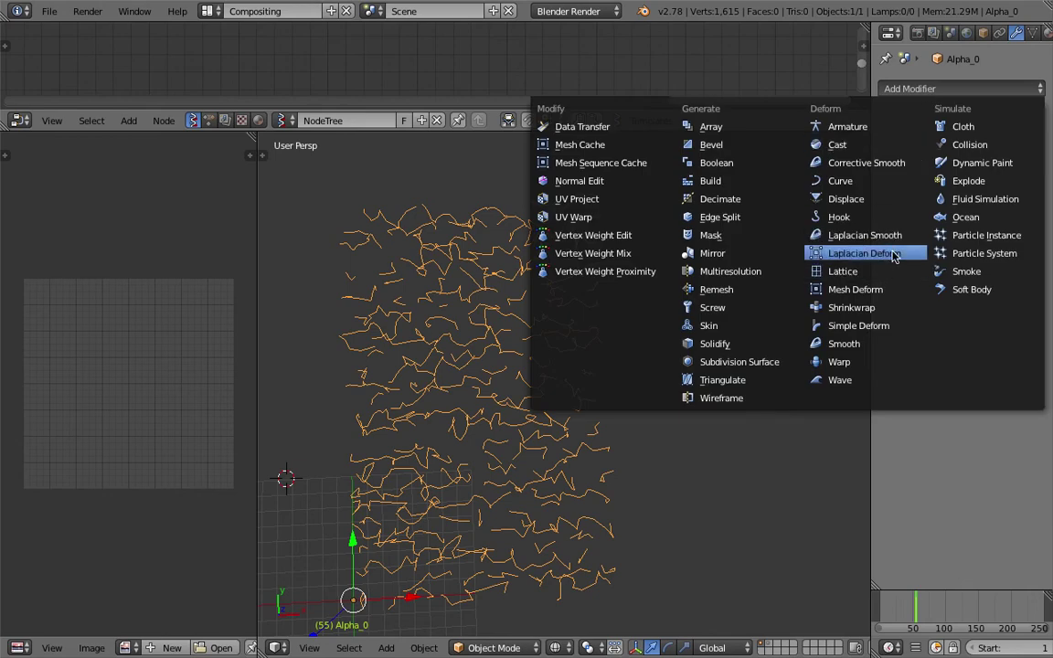
{"action": "left_click", "coordinate": [871, 344]}
{"action": "left_click_drag", "start_coordinate": [1029, 185], "coordinate": [1049, 184]}
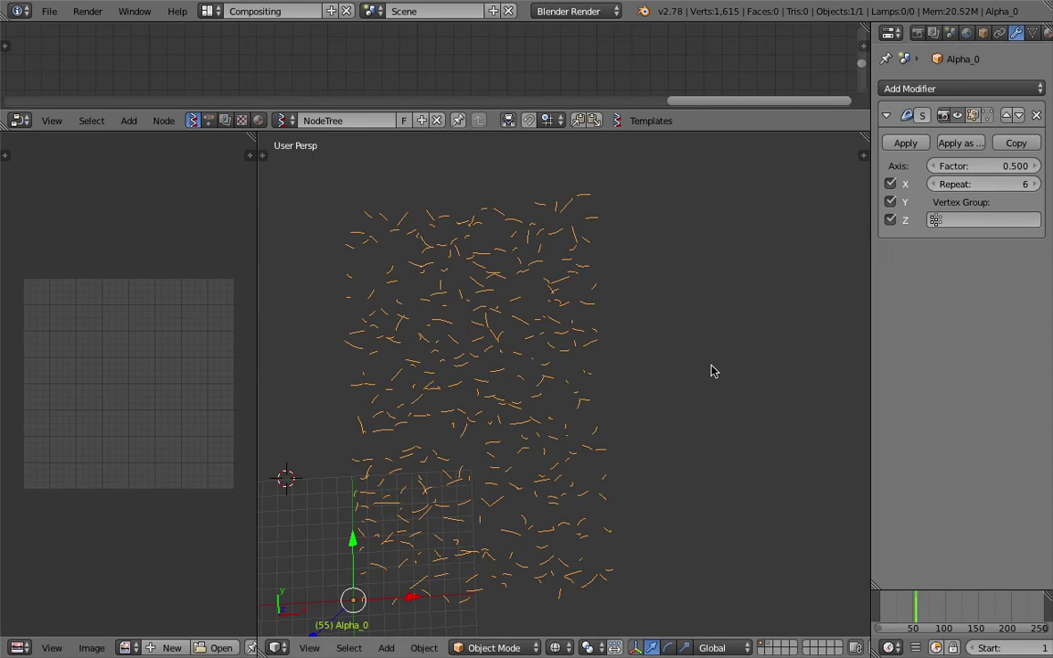
{"action": "scroll", "coordinate": [519, 381], "scroll_direction": "up", "scroll_amount": 3}
{"action": "scroll", "coordinate": [515, 391], "scroll_direction": "down", "scroll_amount": 3}
{"action": "left_click", "coordinate": [1037, 118]}
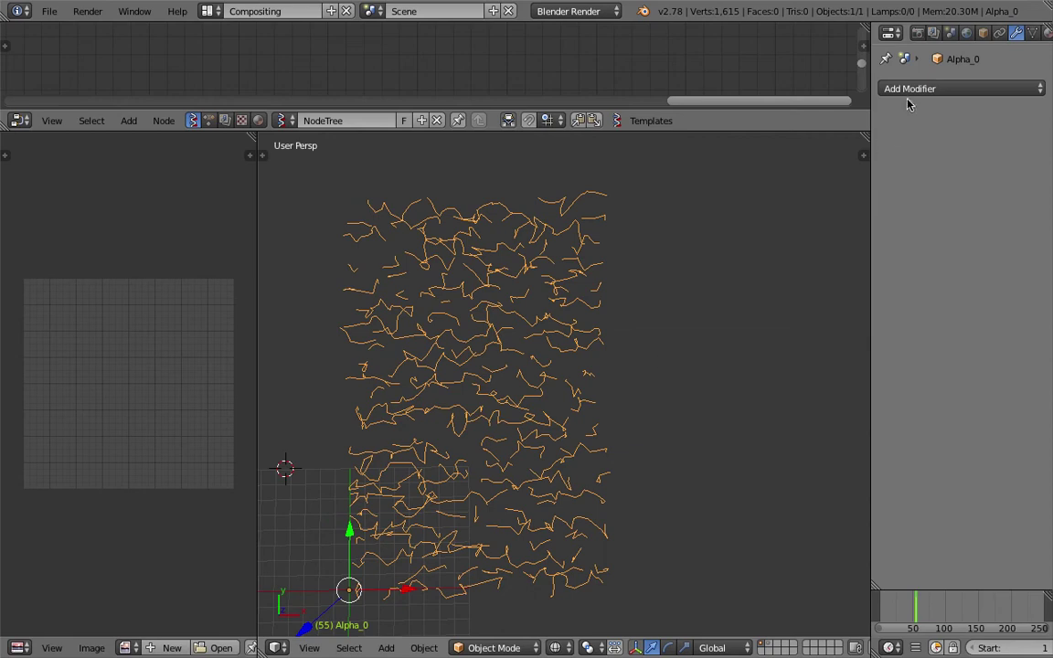
Step: Enter Edit Mode on the merged scribble mesh and select all of its geometry
{"action": "scroll", "coordinate": [518, 395], "scroll_direction": "up", "scroll_amount": 5}
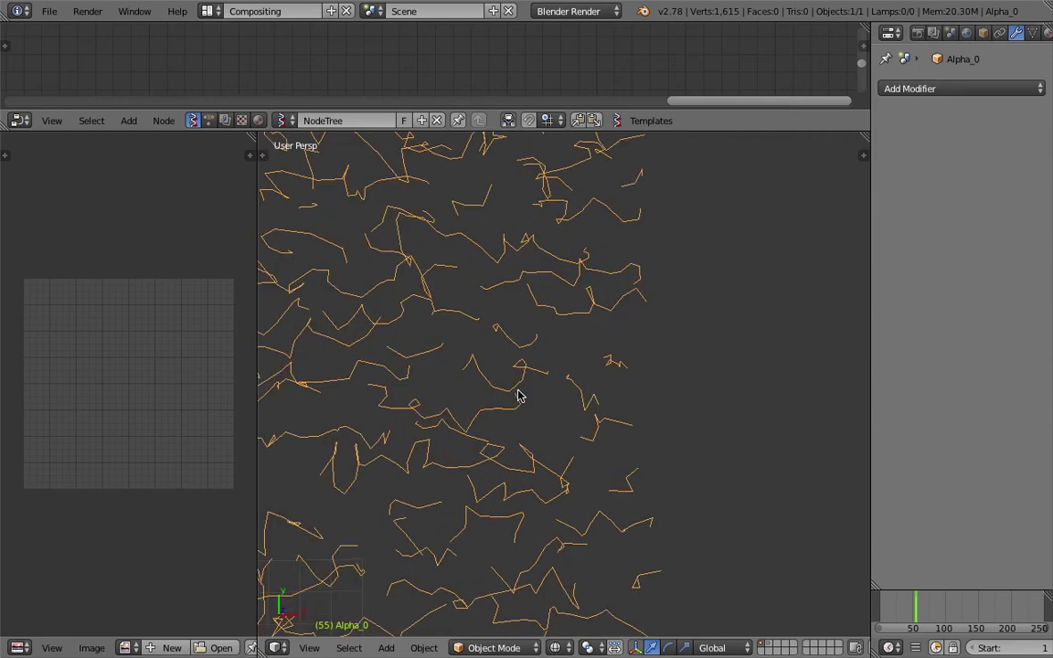
{"action": "scroll", "coordinate": [578, 407], "scroll_direction": "up", "scroll_amount": 2}
{"action": "key", "text": "Tab"}
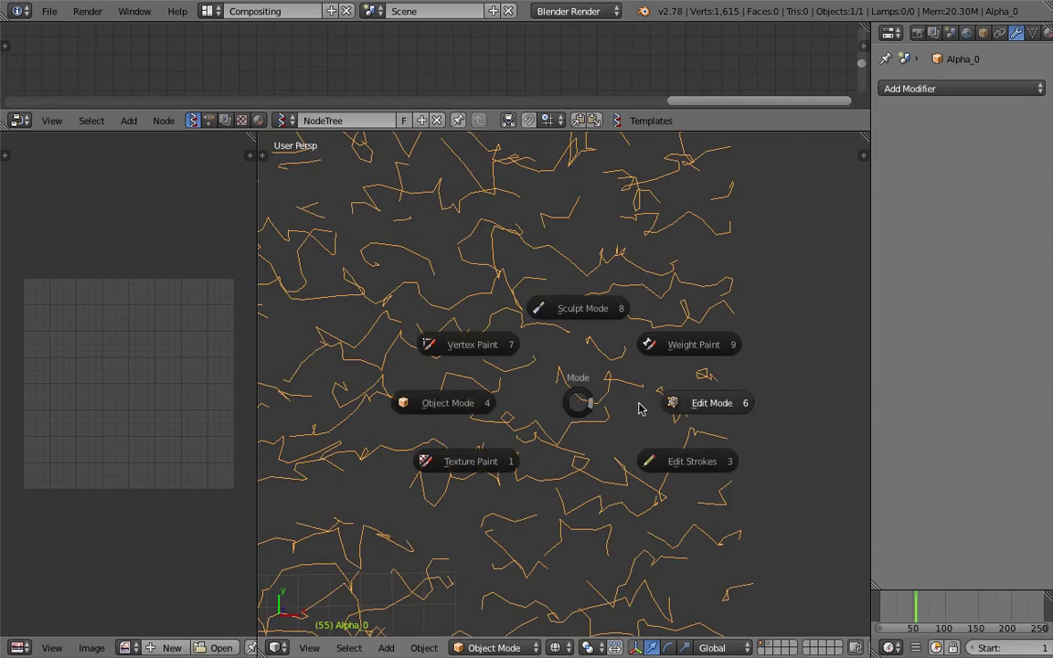
{"action": "left_click", "coordinate": [625, 414]}
{"action": "scroll", "coordinate": [587, 407], "scroll_direction": "down", "scroll_amount": 6}
{"action": "scroll", "coordinate": [594, 408], "scroll_direction": "up", "scroll_amount": 3}
{"action": "key", "text": "a"}
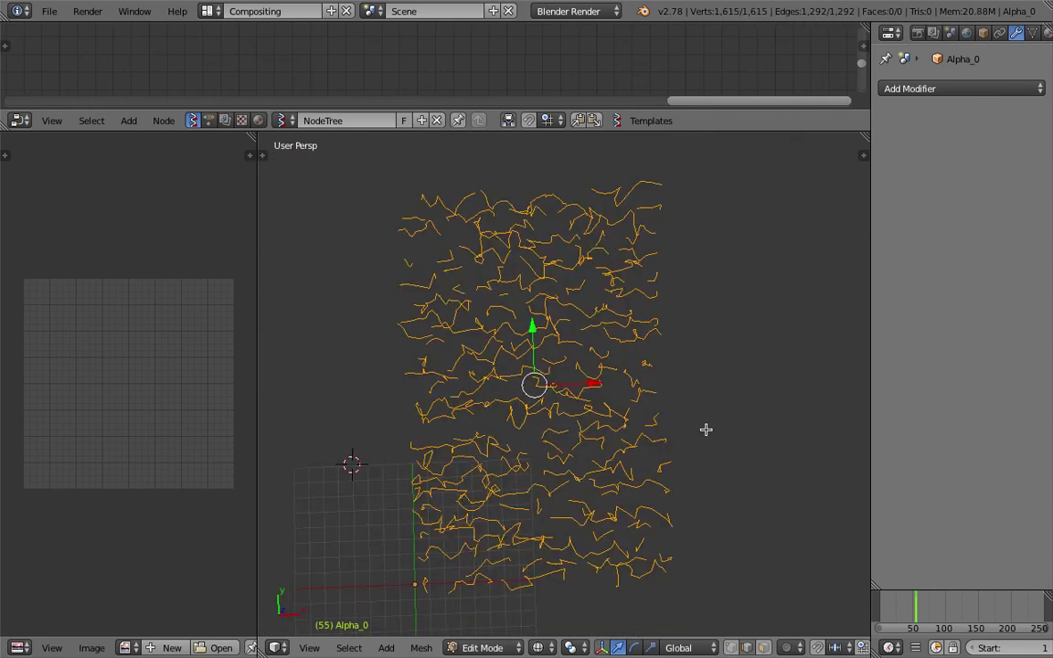
{"action": "key", "text": "space"}
{"action": "type", "text": "remove dp"}
{"action": "key", "text": "BackSpace"}
{"action": "key", "text": "BackSpace"}
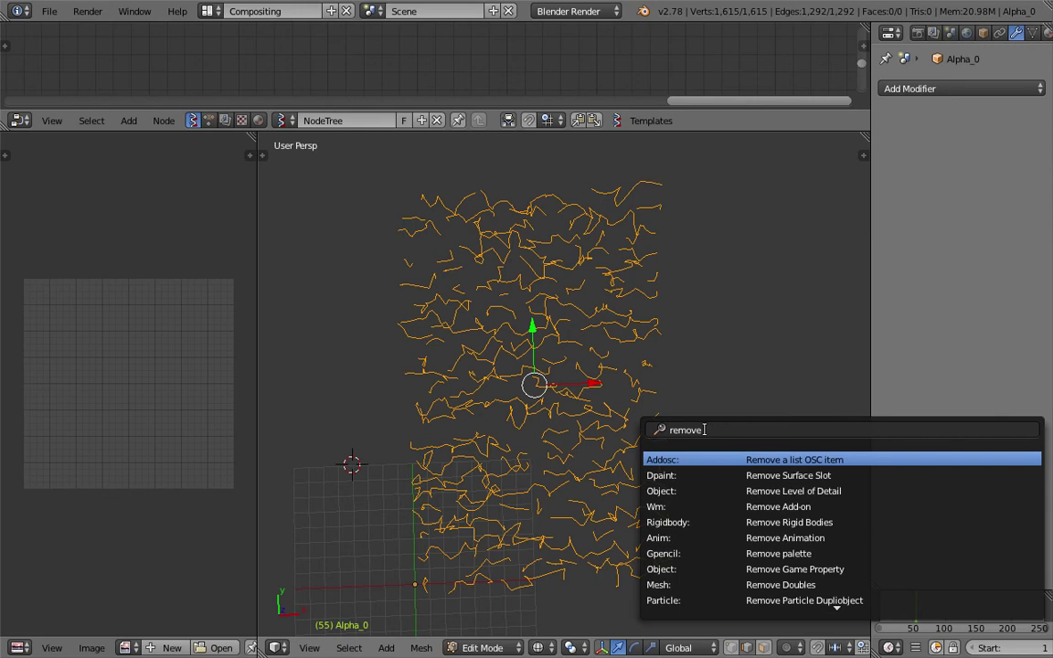
{"action": "key", "text": "Escape"}
{"action": "key", "text": "Tab"}
{"action": "left_click", "coordinate": [717, 366]}
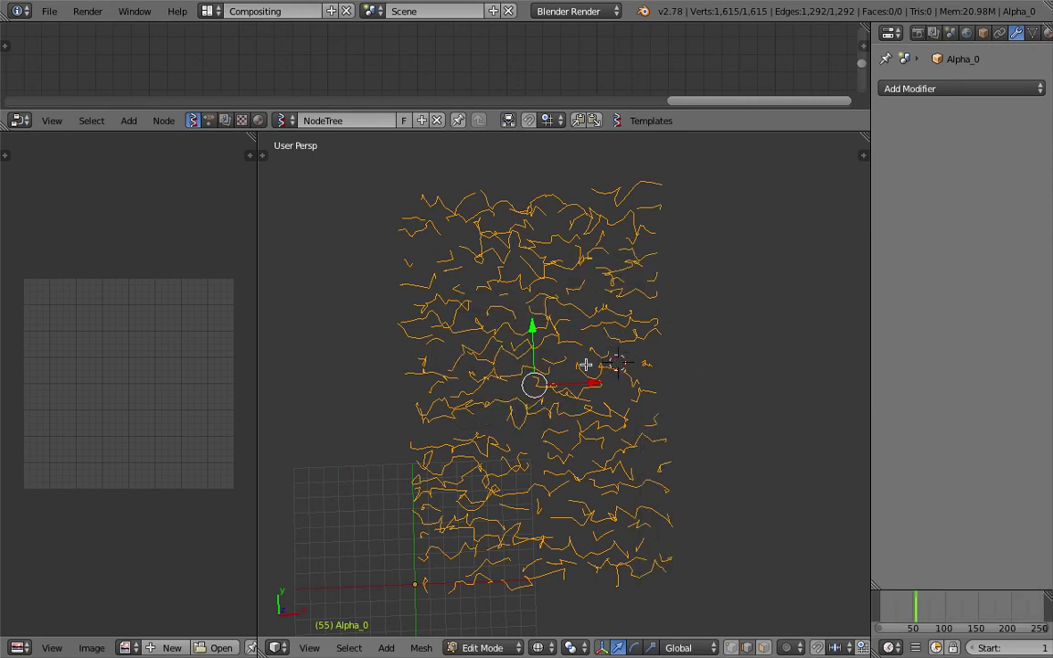
Step: Switch the scribble mesh to vertex selection in Edit Mode
{"action": "middle_click_drag", "start_coordinate": [585, 365], "coordinate": [582, 357]}
{"action": "key", "text": "Tab"}
{"action": "left_click", "coordinate": [631, 360]}
{"action": "left_click", "coordinate": [730, 650]}
{"action": "middle_click_drag", "start_coordinate": [622, 516], "coordinate": [634, 504], "text": "shift"}
Step: Select all vertices of the scribble mesh and merge the overlapping ones with Remove Doubles
{"action": "key", "text": "a"}
{"action": "key", "text": "a"}
{"action": "key", "text": "space"}
{"action": "type", "text": "remove do"}
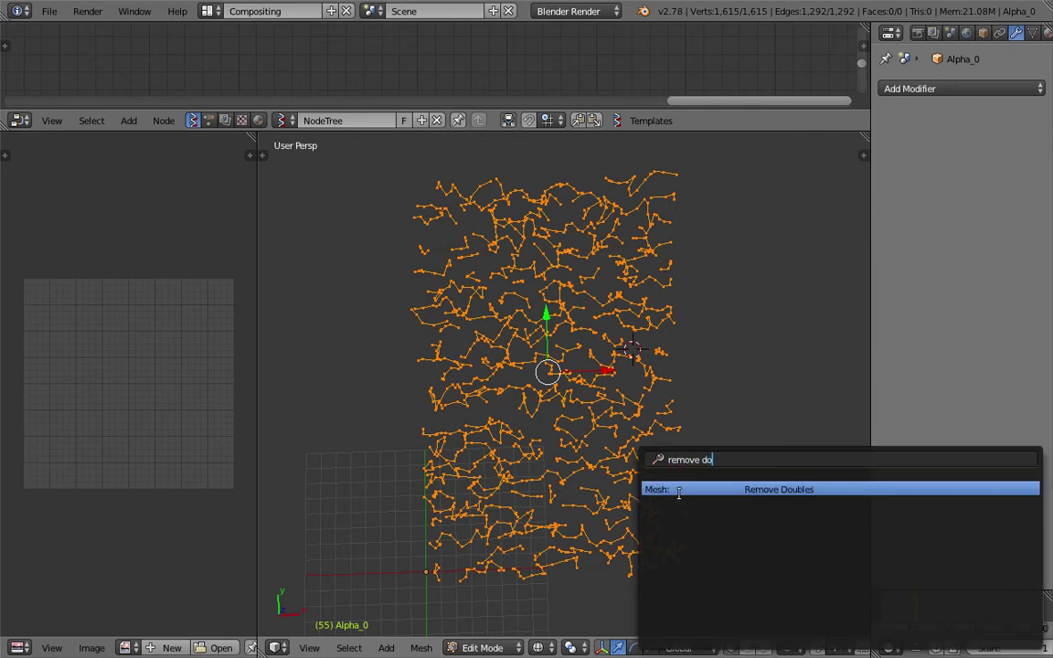
{"action": "left_click", "coordinate": [678, 491]}
Step: Return the scribble mesh to Object Mode and save the file
{"action": "key", "text": "Tab"}
{"action": "left_click", "coordinate": [510, 395]}
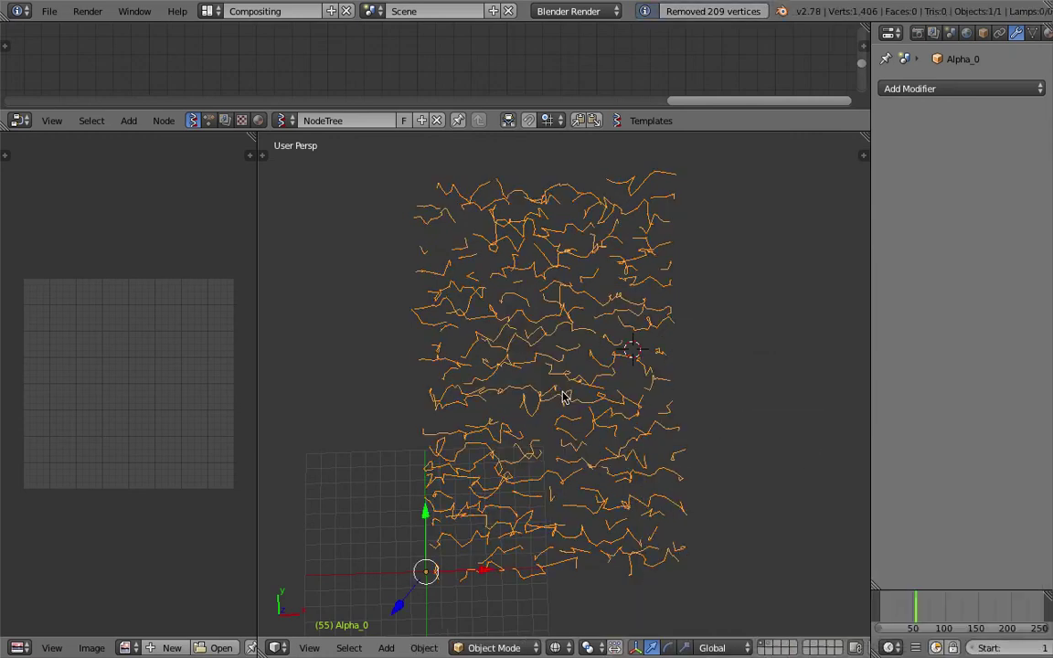
{"action": "middle_click_drag", "start_coordinate": [564, 395], "coordinate": [590, 394]}
{"action": "key", "text": "ctrl+s"}
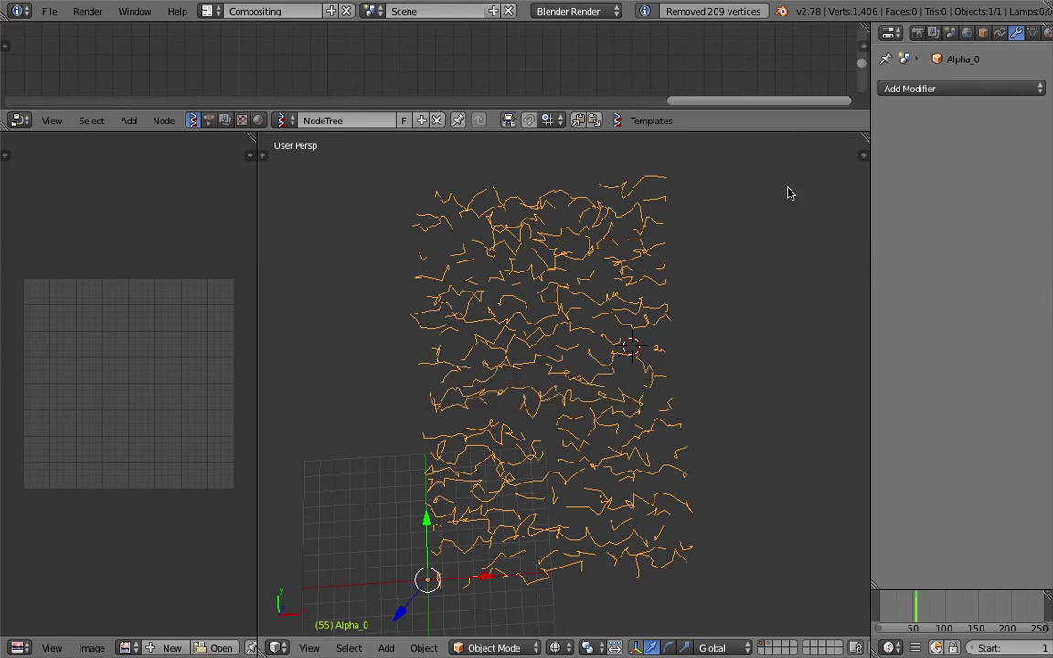
Step: Add Subdivision Surface and Smooth modifiers to the cleaned scribble mesh, with the Smooth Repeat set to 4
{"action": "left_click", "coordinate": [921, 89]}
{"action": "left_click", "coordinate": [666, 325]}
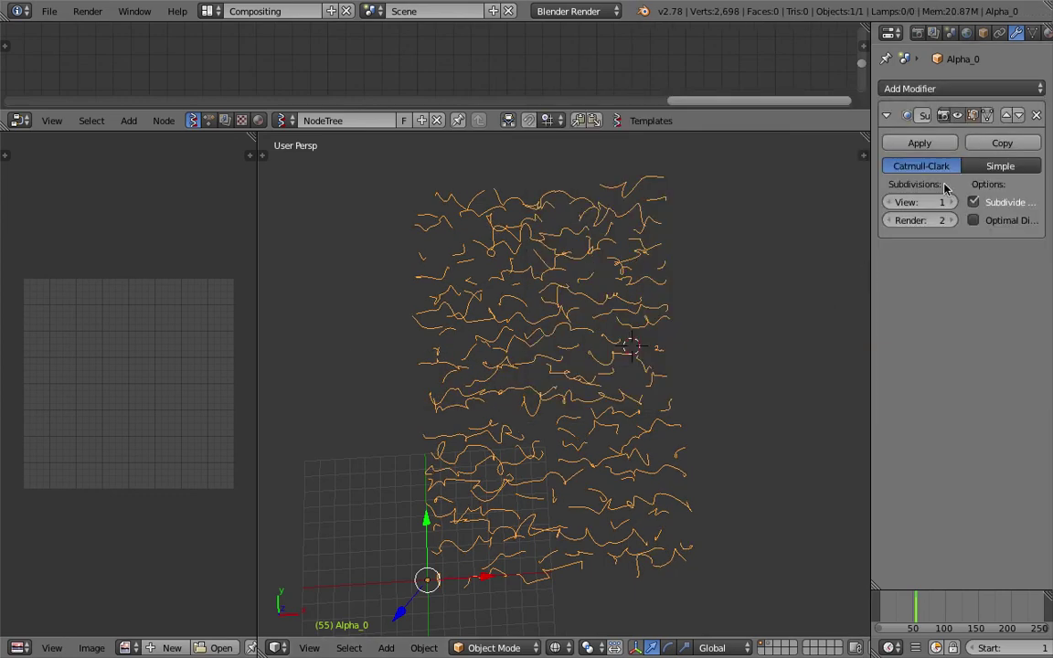
{"action": "left_click", "coordinate": [959, 90]}
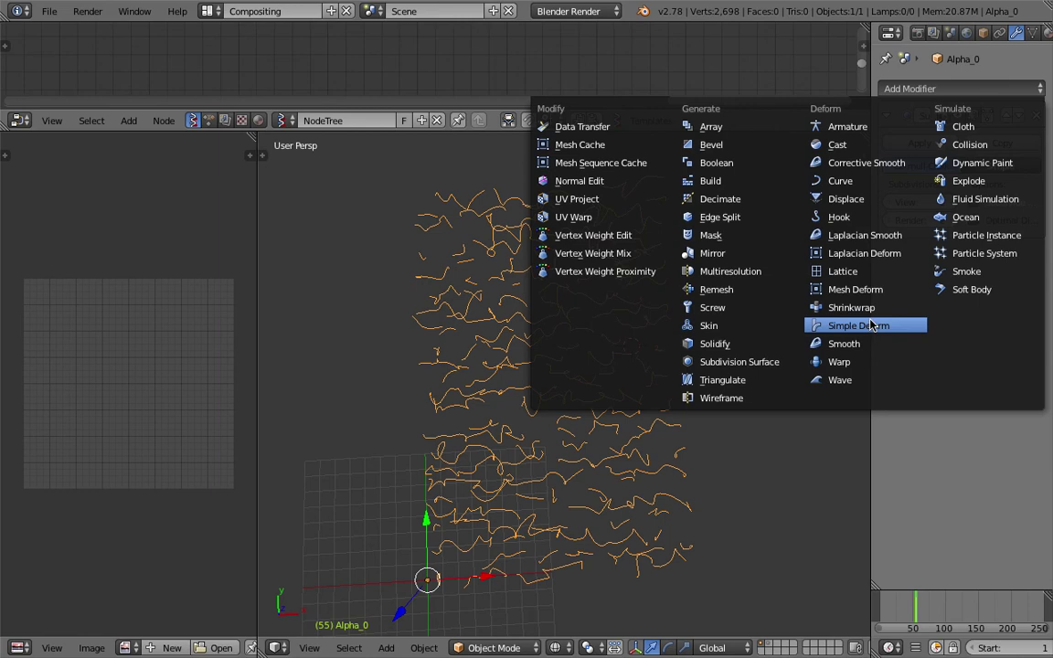
{"action": "left_click", "coordinate": [844, 343]}
{"action": "left_click", "coordinate": [1034, 326]}
{"action": "left_click", "coordinate": [1034, 327]}
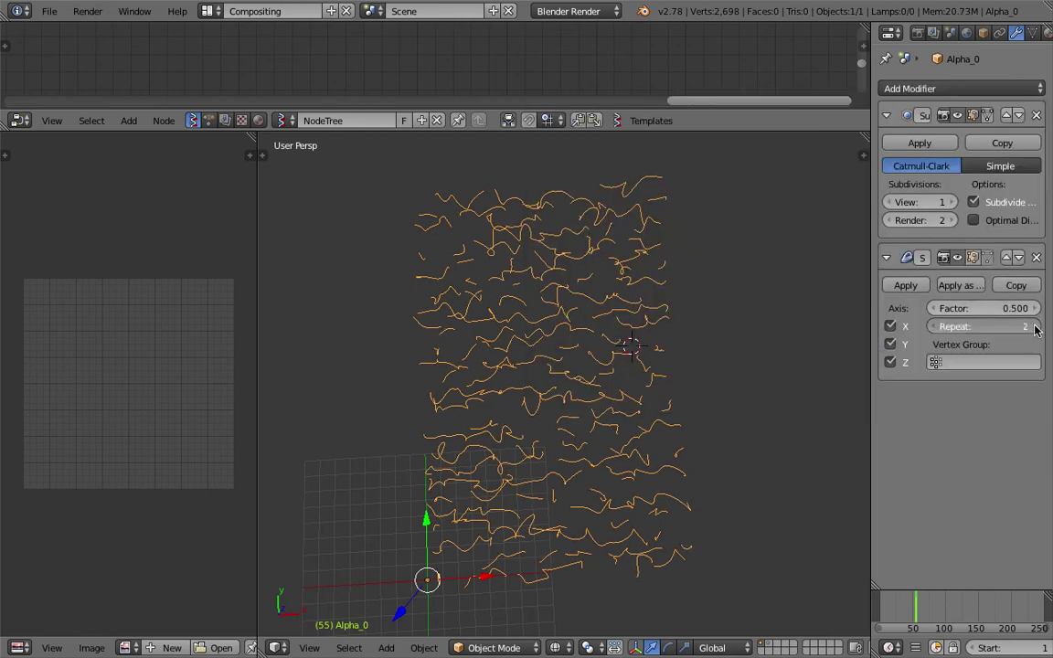
{"action": "left_click", "coordinate": [1034, 326]}
Step: Inspect the smoothed scribbles, remove both the Smooth and Subdivision Surface modifiers, and select the scribble mesh again
{"action": "scroll", "coordinate": [586, 365], "scroll_direction": "up", "scroll_amount": 3}
{"action": "middle_click_drag", "start_coordinate": [590, 370], "coordinate": [631, 402]}
{"action": "scroll", "coordinate": [631, 403], "scroll_direction": "down", "scroll_amount": 3}
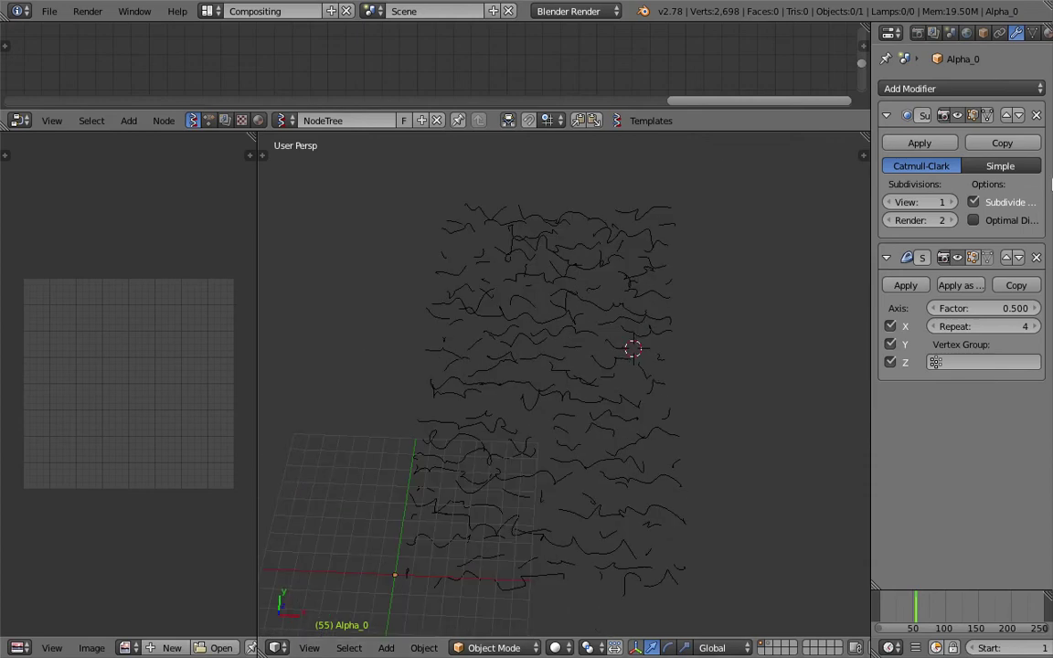
{"action": "left_click", "coordinate": [1036, 260]}
{"action": "left_click", "coordinate": [1036, 115]}
{"action": "right_click", "coordinate": [638, 307]}
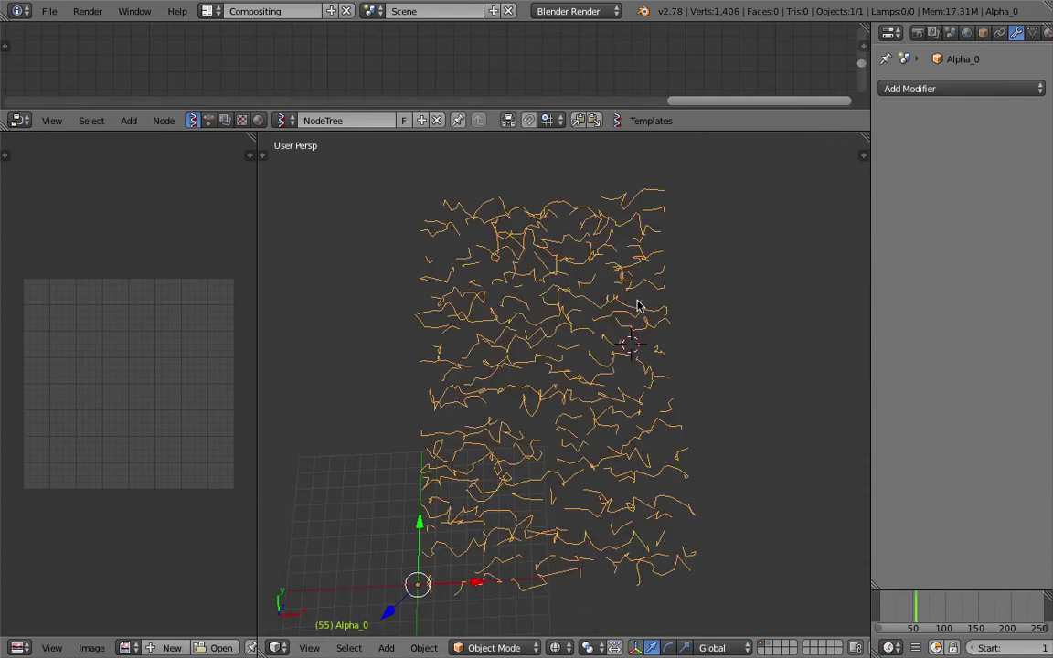
Step: Add a Skin modifier to the scribble mesh
{"action": "middle_click_drag", "start_coordinate": [639, 306], "coordinate": [569, 317]}
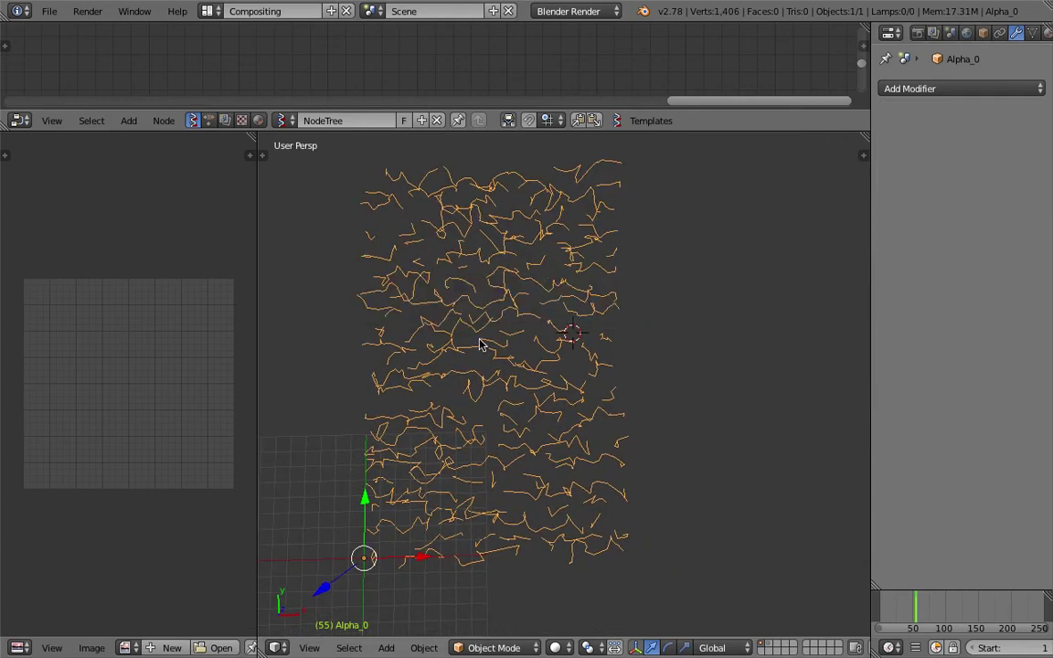
{"action": "middle_click_drag", "start_coordinate": [459, 378], "coordinate": [543, 335]}
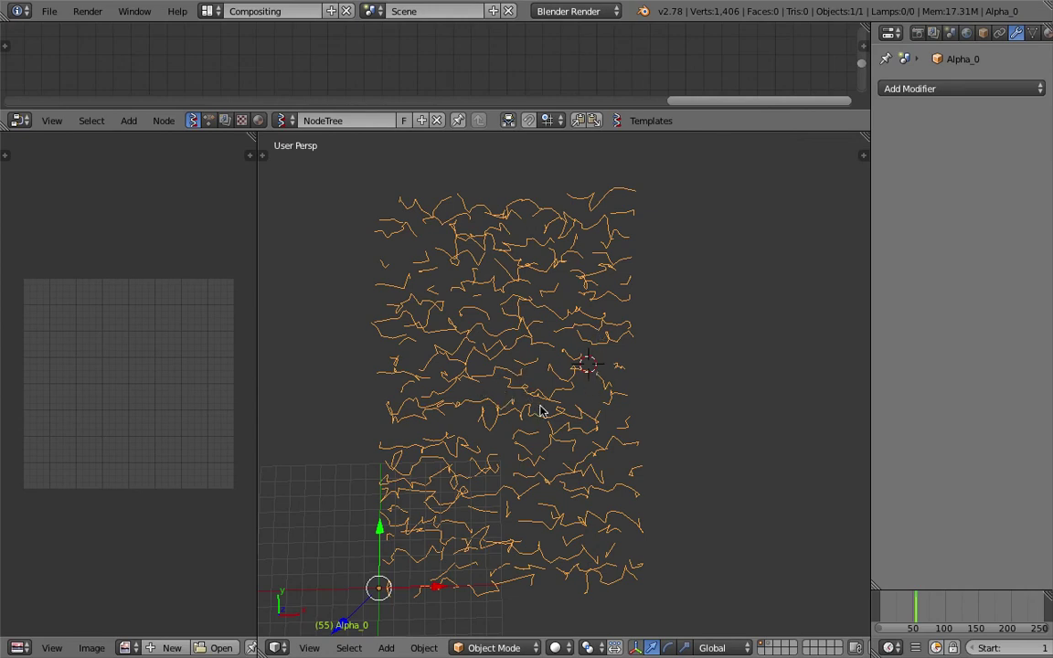
{"action": "left_click", "coordinate": [924, 89]}
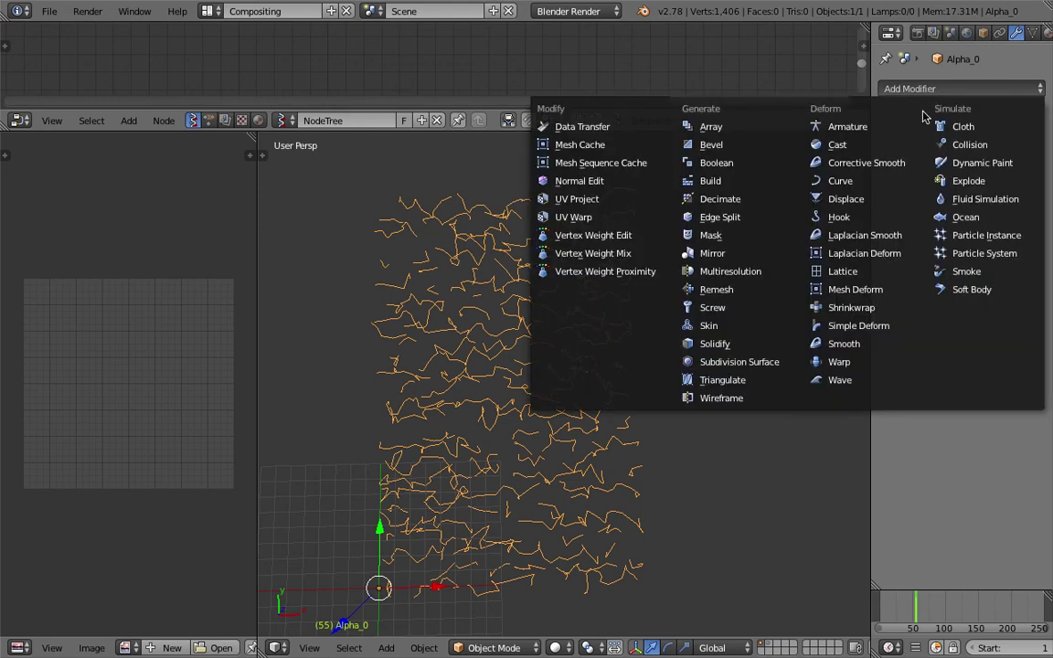
{"action": "left_click", "coordinate": [734, 326]}
{"action": "scroll", "coordinate": [589, 382], "scroll_direction": "up", "scroll_amount": 5}
{"action": "scroll", "coordinate": [590, 382], "scroll_direction": "down", "scroll_amount": 6}
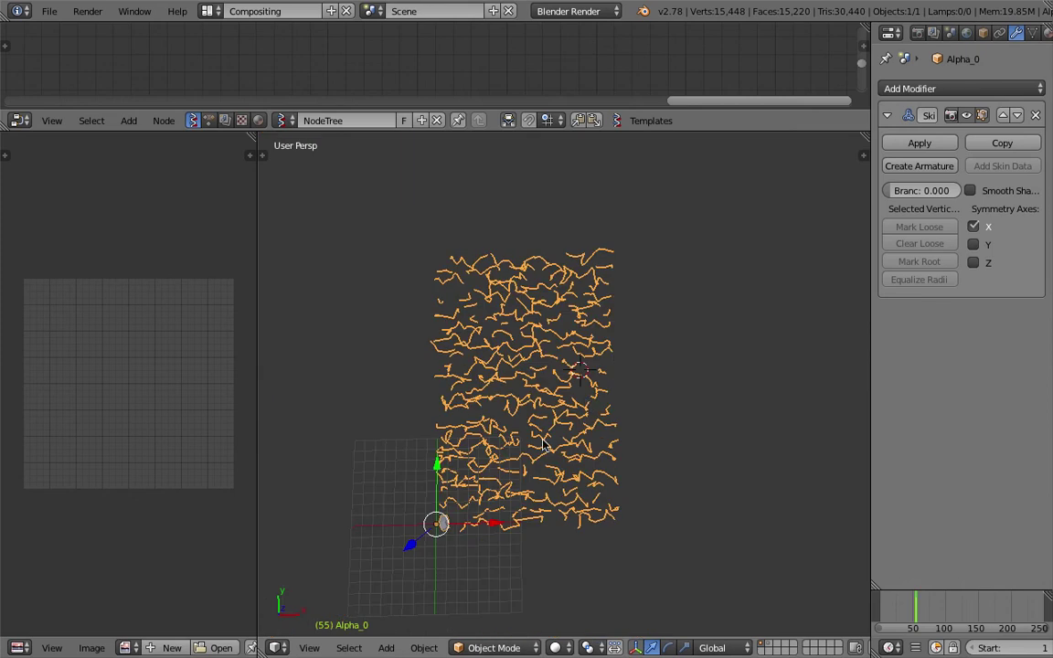
{"action": "scroll", "coordinate": [590, 395], "scroll_direction": "up", "scroll_amount": 2}
{"action": "middle_click_drag", "start_coordinate": [508, 452], "coordinate": [609, 350], "text": "shift"}
{"action": "scroll", "coordinate": [608, 350], "scroll_direction": "up", "scroll_amount": 3}
{"action": "middle_click_drag", "start_coordinate": [638, 412], "coordinate": [620, 372], "text": "shift"}
{"action": "middle_click_drag", "start_coordinate": [686, 342], "coordinate": [584, 350]}
{"action": "scroll", "coordinate": [584, 350], "scroll_direction": "down", "scroll_amount": 4}
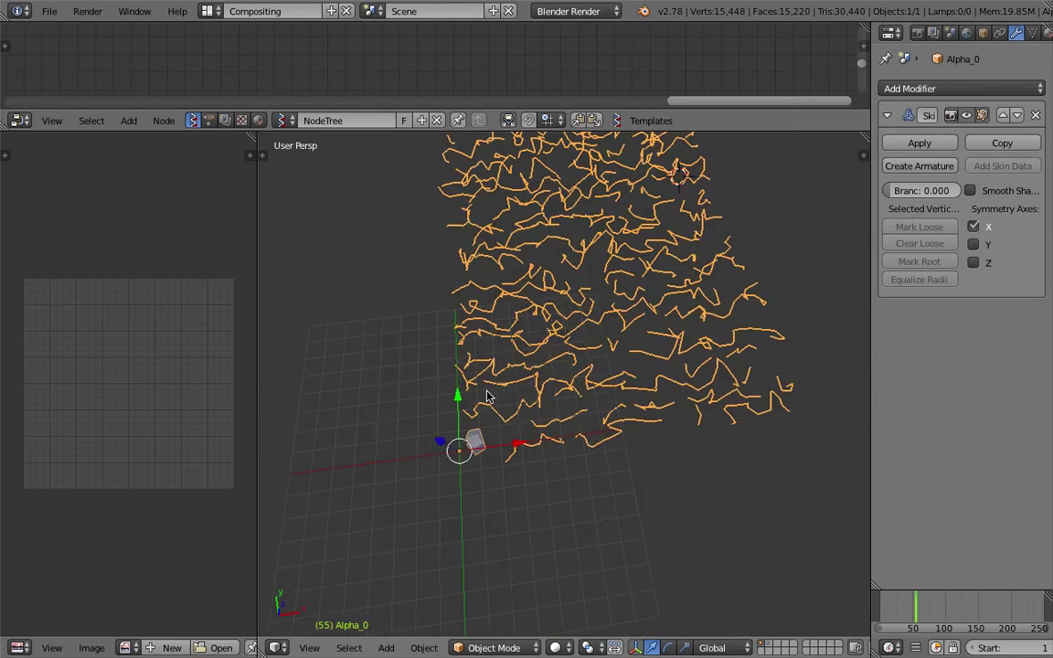
Step: Select all vertices of the scribble mesh in Edit Mode, scale down their skin radius, and return to Object Mode
{"action": "middle_click_drag", "start_coordinate": [489, 421], "coordinate": [576, 369], "text": "shift"}
{"action": "scroll", "coordinate": [576, 370], "scroll_direction": "up", "scroll_amount": 4}
{"action": "key", "text": "ctrl+Tab"}
{"action": "left_click", "coordinate": [585, 366]}
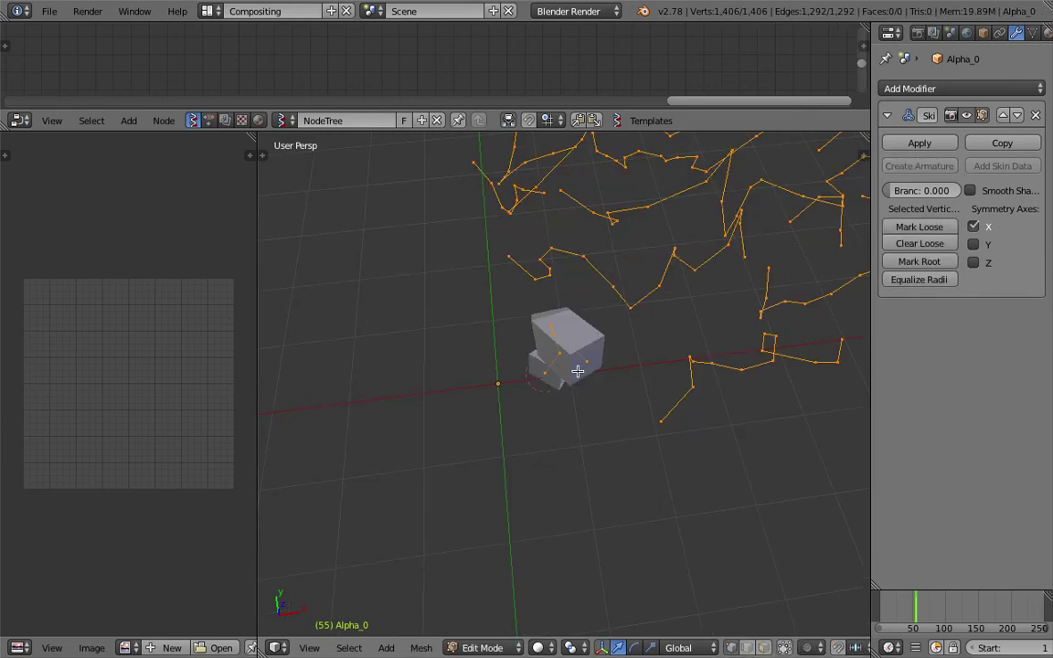
{"action": "key", "text": "a"}
{"action": "key", "text": "a"}
{"action": "key", "text": "a"}
{"action": "key", "text": "a"}
{"action": "key", "text": "s"}
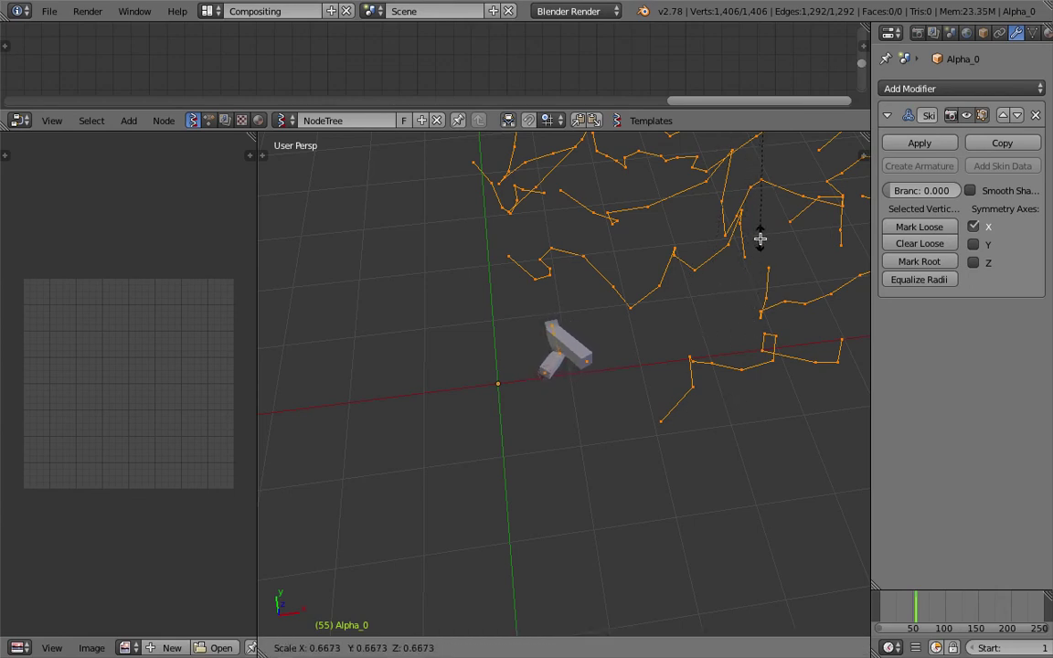
{"action": "left_click", "coordinate": [637, 326]}
{"action": "key", "text": "Tab"}
{"action": "middle_click_drag", "start_coordinate": [615, 347], "coordinate": [544, 449], "text": "shift"}
{"action": "left_click", "coordinate": [528, 390]}
Step: Reopen the scribble mesh in Edit Mode and equalize the skin radii of all its vertices
{"action": "scroll", "coordinate": [556, 407], "scroll_direction": "down", "scroll_amount": 11}
{"action": "scroll", "coordinate": [600, 370], "scroll_direction": "up", "scroll_amount": 5}
{"action": "key", "text": "a"}
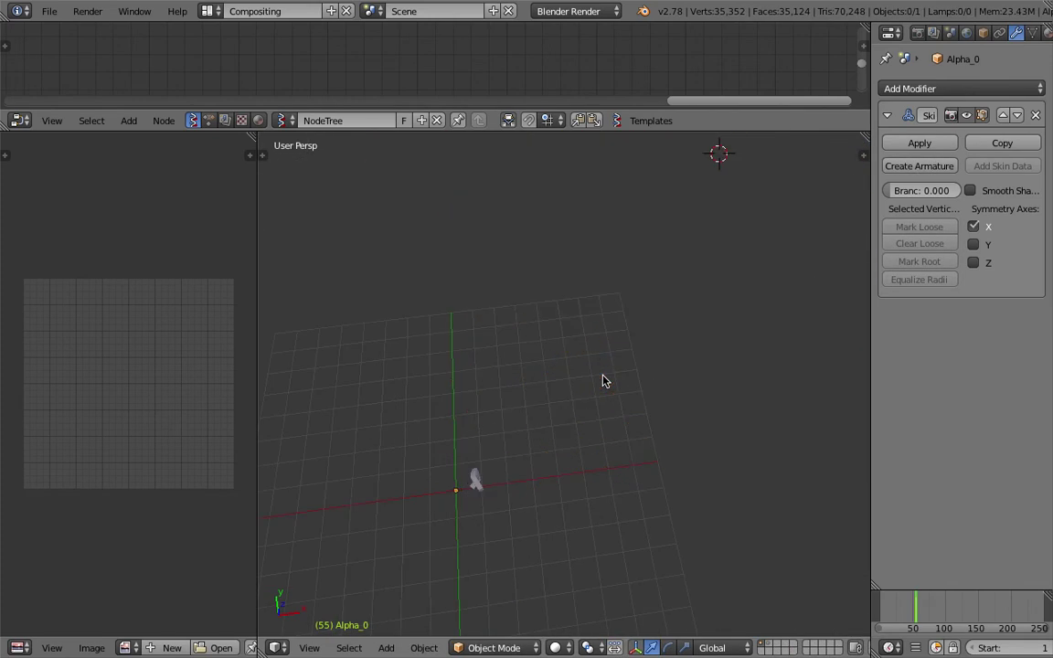
{"action": "key", "text": "a"}
{"action": "key", "text": "Tab"}
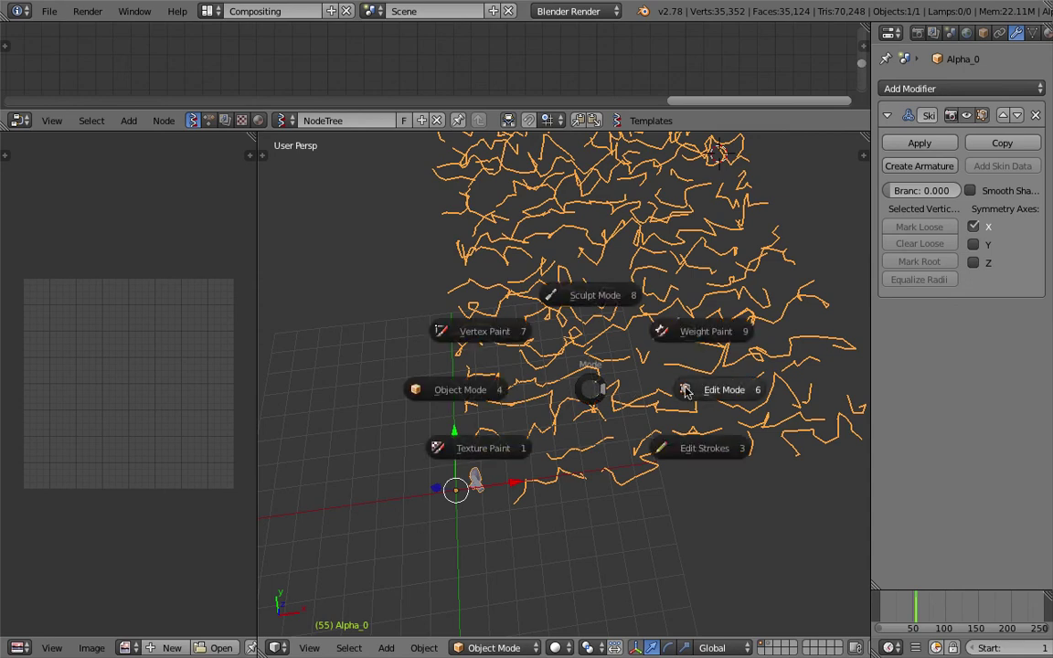
{"action": "left_click", "coordinate": [657, 368]}
{"action": "middle_click_drag", "start_coordinate": [657, 368], "coordinate": [645, 380], "text": "shift"}
{"action": "key", "text": "a"}
{"action": "key", "text": "a"}
{"action": "key", "text": "a"}
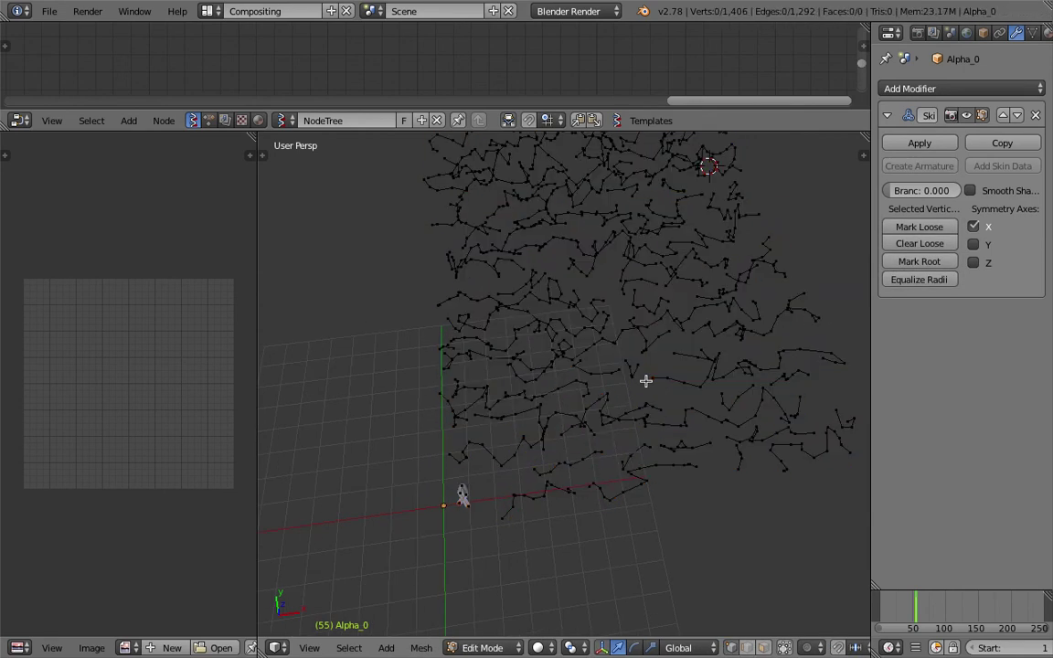
{"action": "key", "text": "a"}
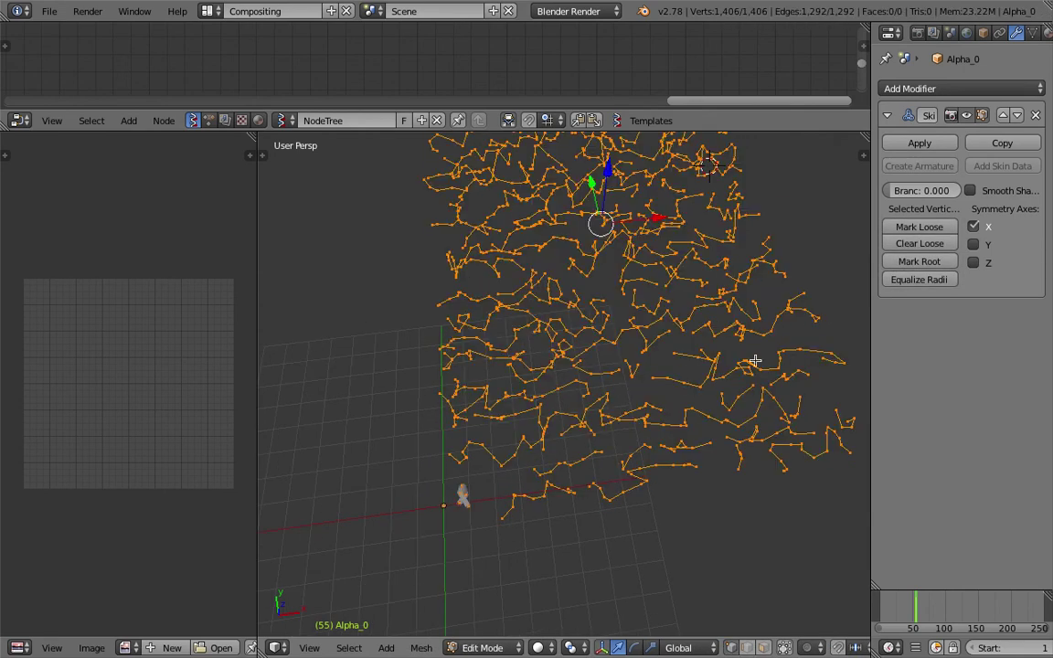
{"action": "left_click", "coordinate": [919, 279]}
Step: Return the scribble mesh to Object Mode and enlarge the 3D view vertically by shrinking the node editor
{"action": "middle_click_drag", "start_coordinate": [632, 337], "coordinate": [590, 436], "text": "shift"}
{"action": "scroll", "coordinate": [588, 428], "scroll_direction": "down", "scroll_amount": 2}
{"action": "scroll", "coordinate": [579, 384], "scroll_direction": "up", "scroll_amount": 1}
{"action": "key", "text": "Tab"}
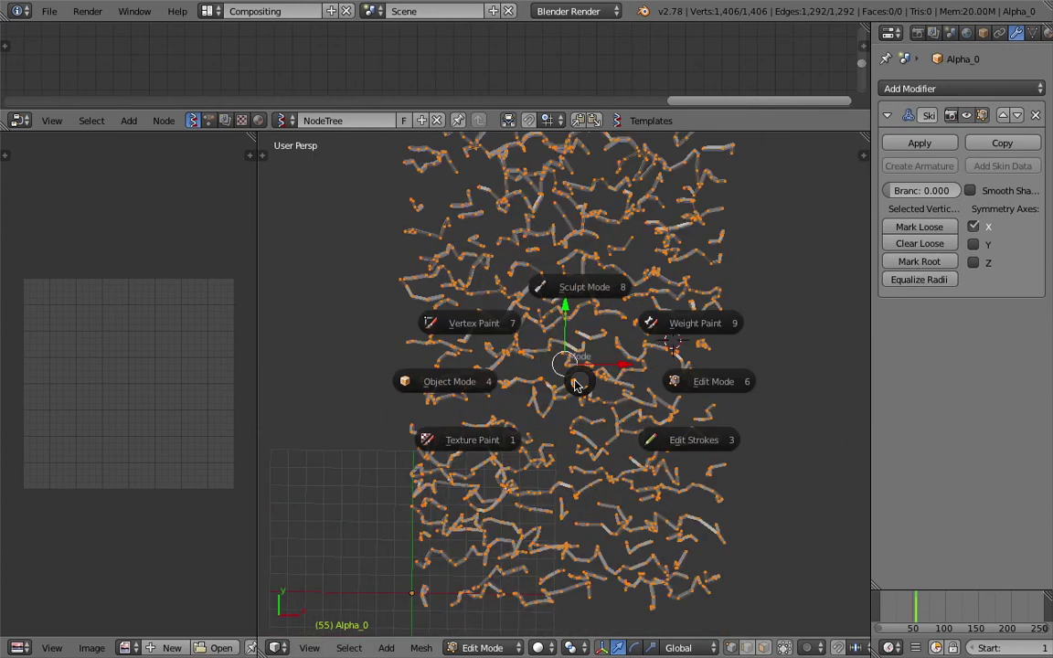
{"action": "left_click", "coordinate": [574, 382]}
{"action": "scroll", "coordinate": [655, 209], "scroll_direction": "up", "scroll_amount": 2}
{"action": "left_click_drag", "start_coordinate": [671, 133], "coordinate": [681, 57]}
{"action": "scroll", "coordinate": [651, 265], "scroll_direction": "down", "scroll_amount": 3}
{"action": "middle_click_drag", "start_coordinate": [633, 317], "coordinate": [626, 335], "text": "shift"}
{"action": "scroll", "coordinate": [626, 335], "scroll_direction": "up", "scroll_amount": 2}
{"action": "scroll", "coordinate": [730, 309], "scroll_direction": "down", "scroll_amount": 2}
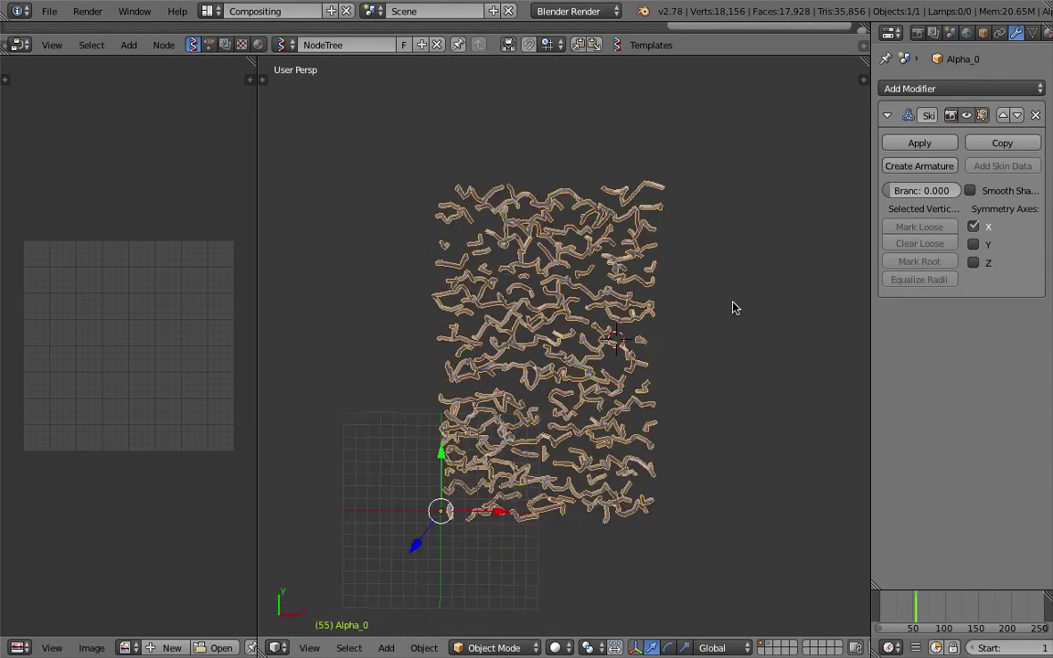
{"action": "scroll", "coordinate": [734, 308], "scroll_direction": "up", "scroll_amount": 1}
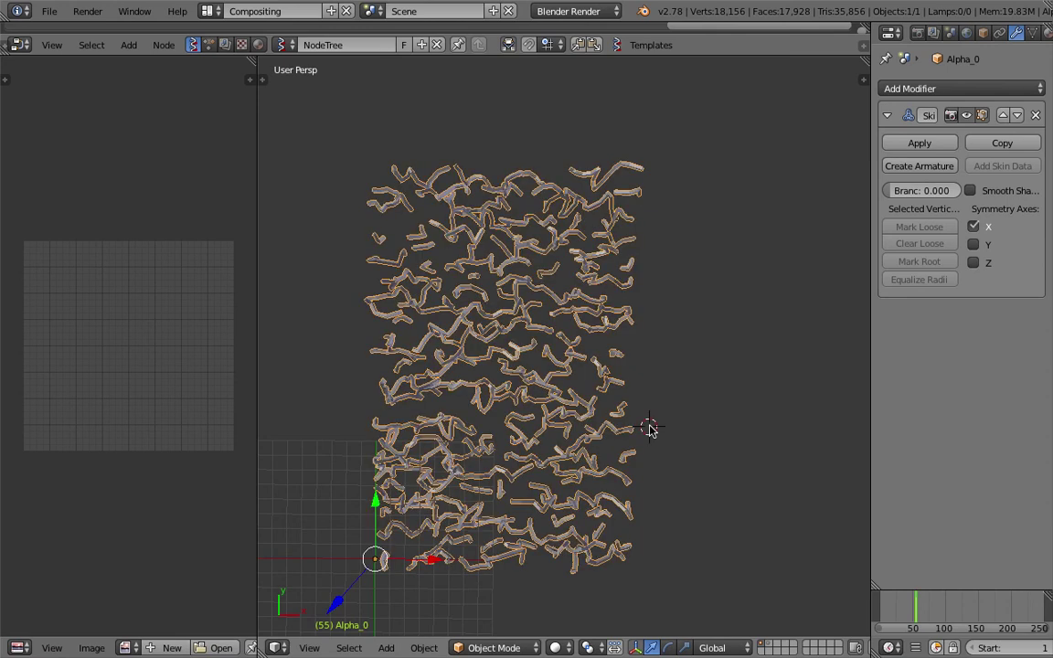
Step: Save the file over the existing version and keep the skinned scribble mesh selected
{"action": "key", "text": "a"}
{"action": "middle_click_drag", "start_coordinate": [648, 426], "coordinate": [586, 478]}
{"action": "key", "text": "ctrl+s"}
{"action": "left_click", "coordinate": [603, 474]}
{"action": "key", "text": "a"}
{"action": "scroll", "coordinate": [586, 478], "scroll_direction": "up", "scroll_amount": 3}
{"action": "scroll", "coordinate": [586, 478], "scroll_direction": "up", "scroll_amount": 2}
{"action": "scroll", "coordinate": [548, 429], "scroll_direction": "down", "scroll_amount": 6}
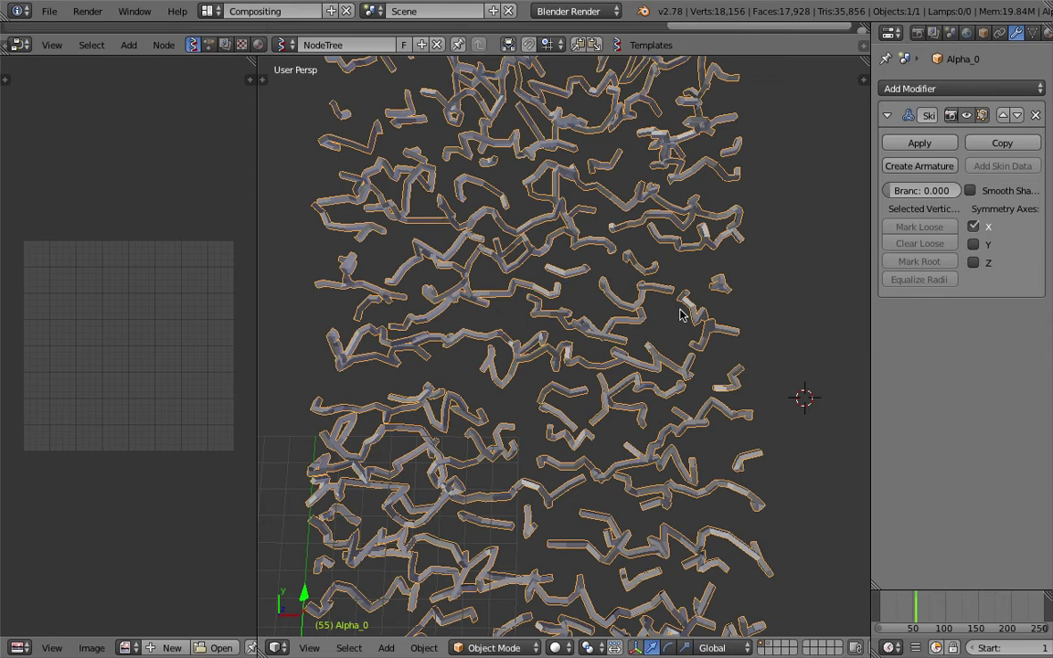
{"action": "scroll", "coordinate": [686, 313], "scroll_direction": "down", "scroll_amount": 3}
Step: Thin the skin on all scribble vertices with Skin Resize in Edit Mode and return to Object Mode
{"action": "key", "text": "ctrl+Tab"}
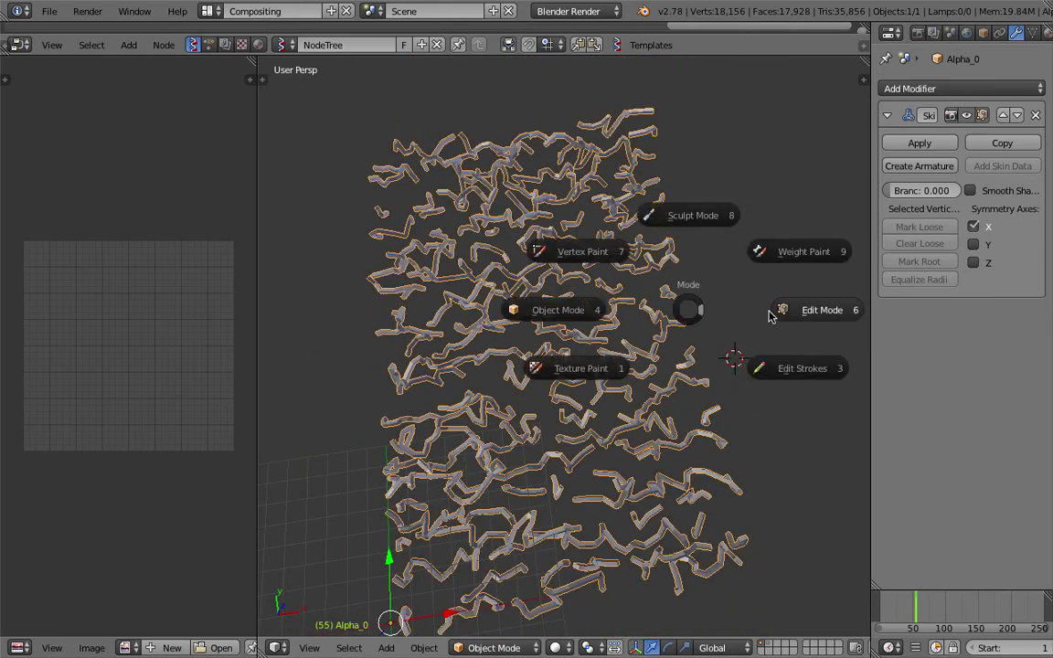
{"action": "left_click", "coordinate": [769, 308]}
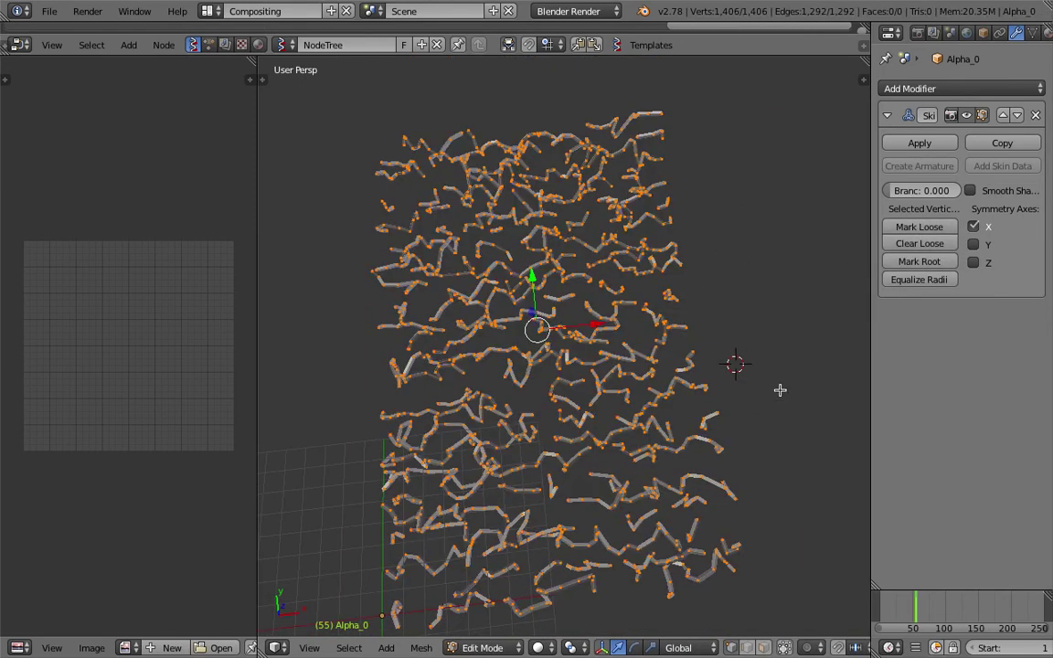
{"action": "key", "text": "ctrl+a"}
{"action": "left_click", "coordinate": [691, 361]}
{"action": "key", "text": "ctrl+Tab"}
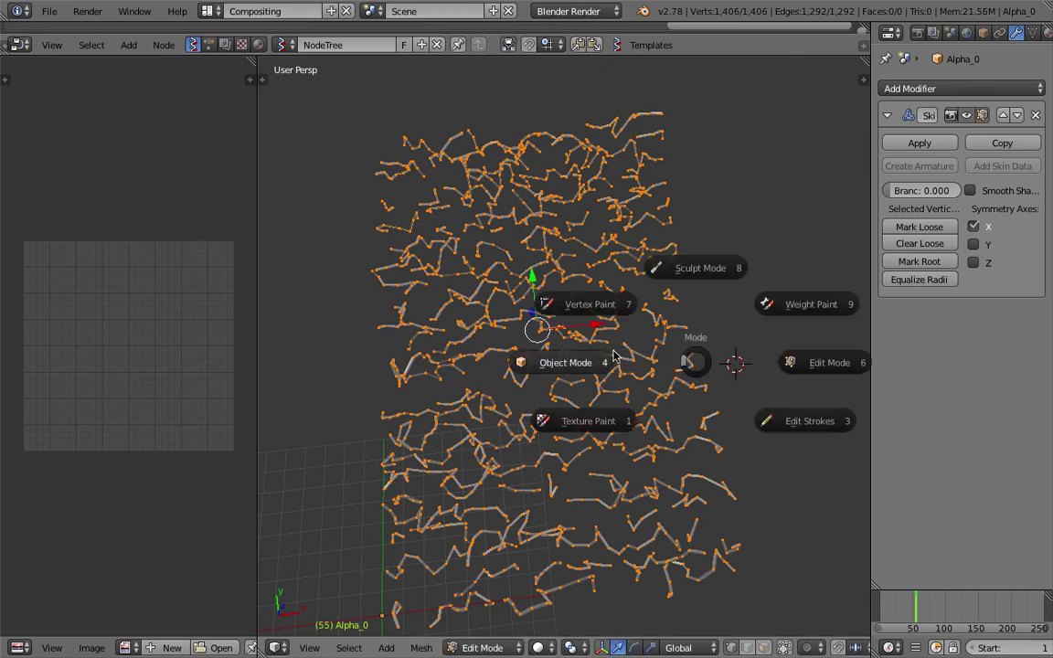
{"action": "left_click", "coordinate": [580, 356]}
{"action": "middle_click_drag", "start_coordinate": [596, 360], "coordinate": [527, 360], "text": "shift"}
{"action": "scroll", "coordinate": [615, 353], "scroll_direction": "down", "scroll_amount": 2}
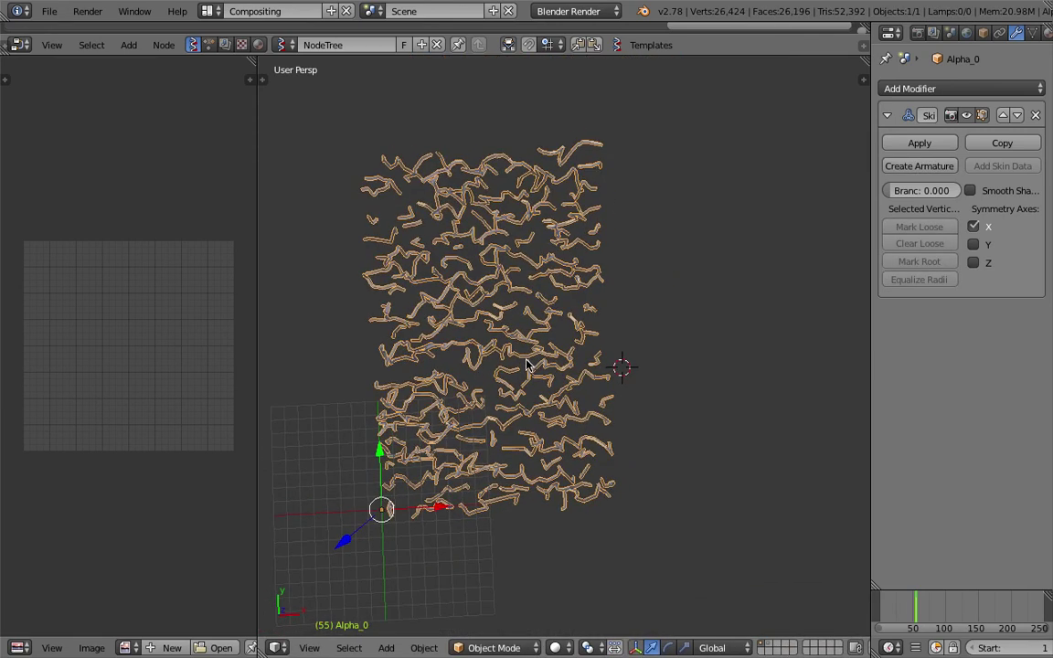
Step: Widen the 3D view and duplicate the skinned scribbles along the X axis, placing the copy beside the original
{"action": "scroll", "coordinate": [527, 366], "scroll_direction": "down", "scroll_amount": 3}
{"action": "left_click_drag", "start_coordinate": [259, 64], "coordinate": [191, 62]}
{"action": "scroll", "coordinate": [361, 256], "scroll_direction": "up", "scroll_amount": 3}
{"action": "key", "text": "shift+d"}
{"action": "key", "text": "x"}
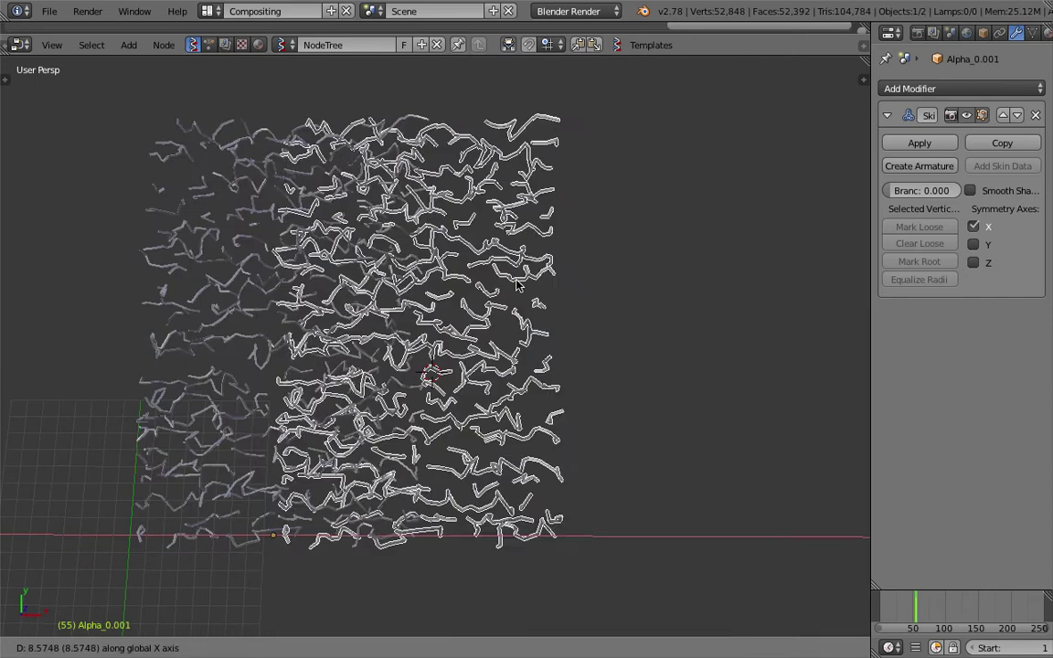
{"action": "left_click", "coordinate": [651, 339]}
{"action": "middle_click_drag", "start_coordinate": [651, 339], "coordinate": [626, 323]}
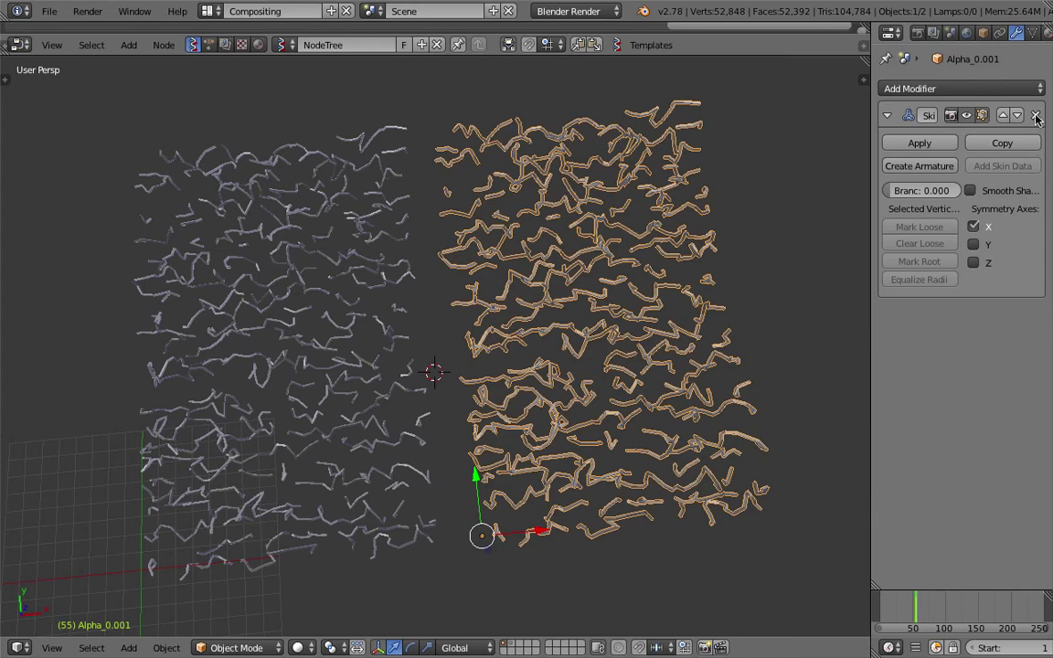
Step: Remove the Skin modifier from the duplicated scribbles and convert the duplicate from a mesh to a curve
{"action": "left_click", "coordinate": [1036, 115]}
{"action": "key", "text": "space"}
{"action": "type", "text": "conve"}
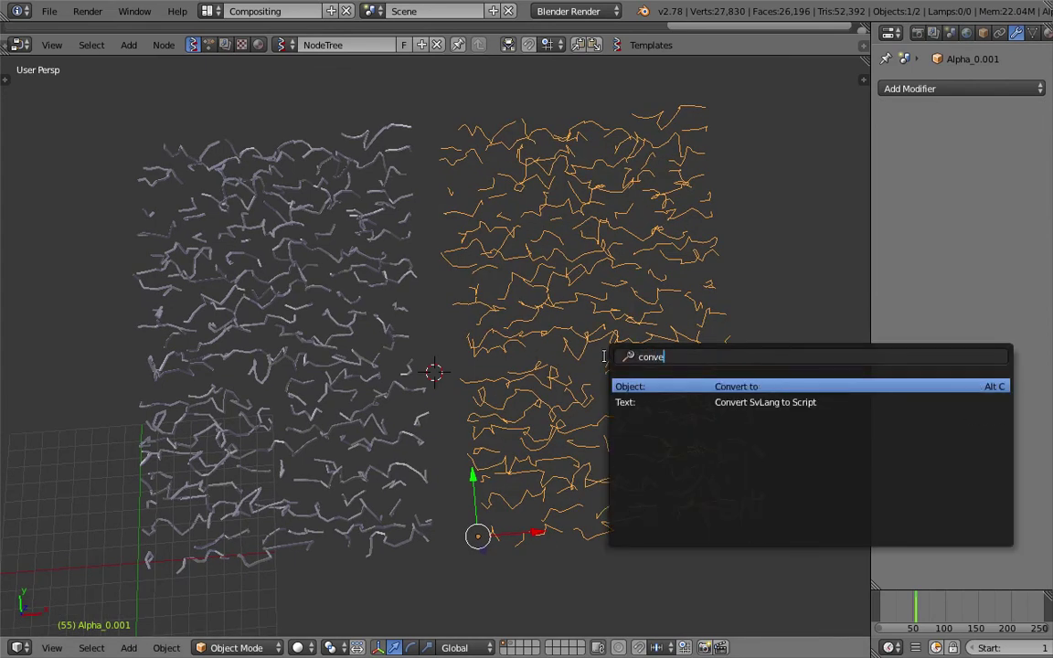
{"action": "key", "text": "Return"}
{"action": "left_click", "coordinate": [607, 359]}
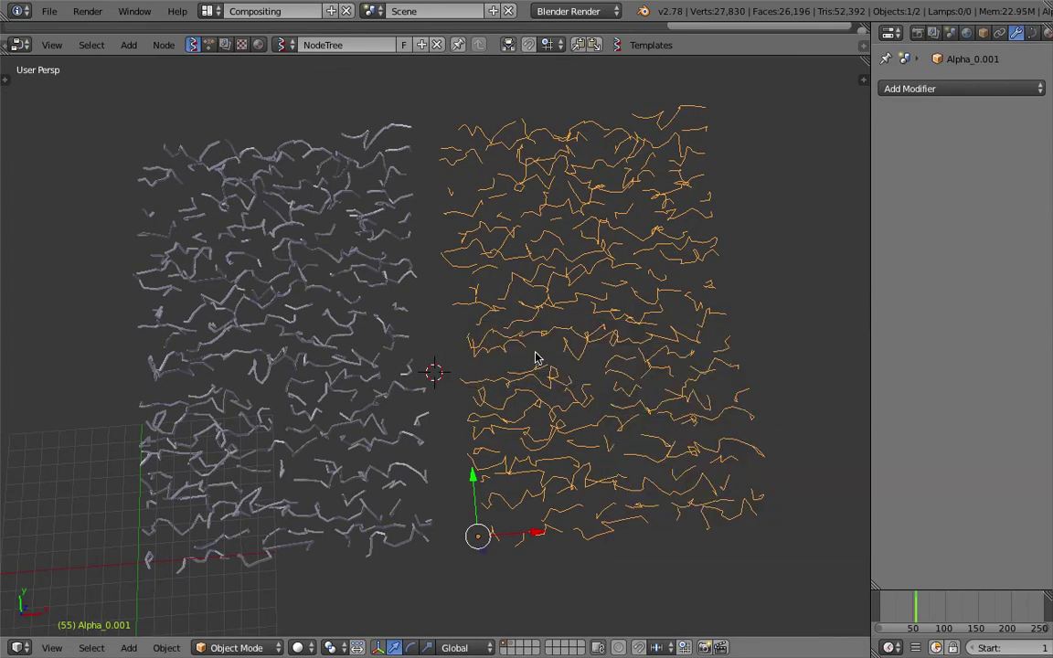
Step: Open the curve data settings of the converted scribbles and widen the properties area
{"action": "key", "text": "Tab"}
{"action": "middle_click_drag", "start_coordinate": [626, 280], "coordinate": [621, 292]}
{"action": "left_click", "coordinate": [1032, 34]}
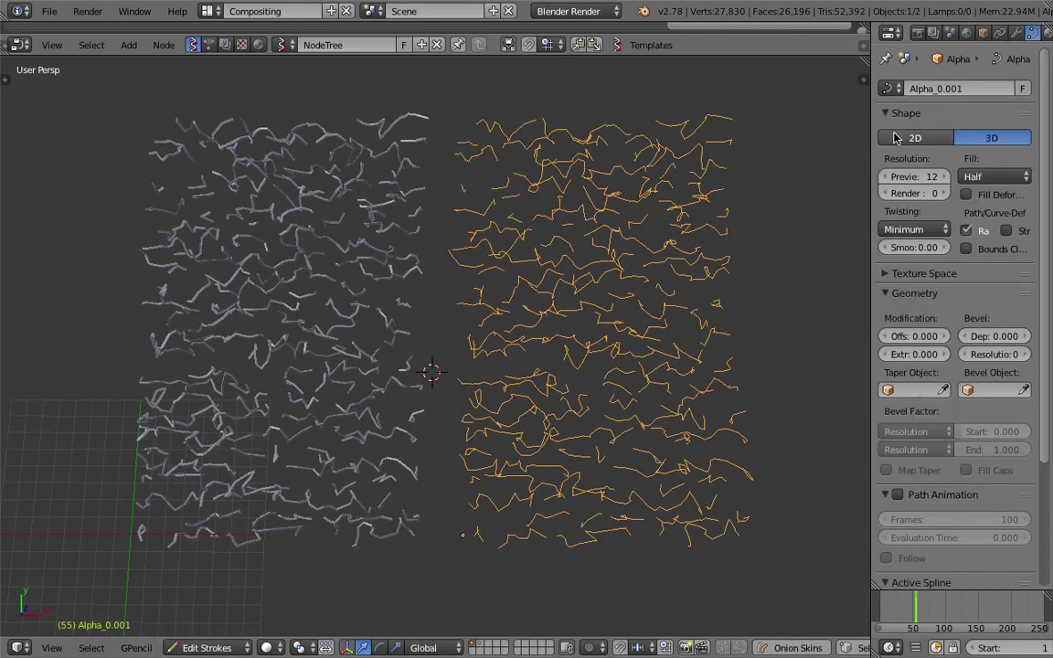
{"action": "left_click_drag", "start_coordinate": [870, 115], "coordinate": [830, 116]}
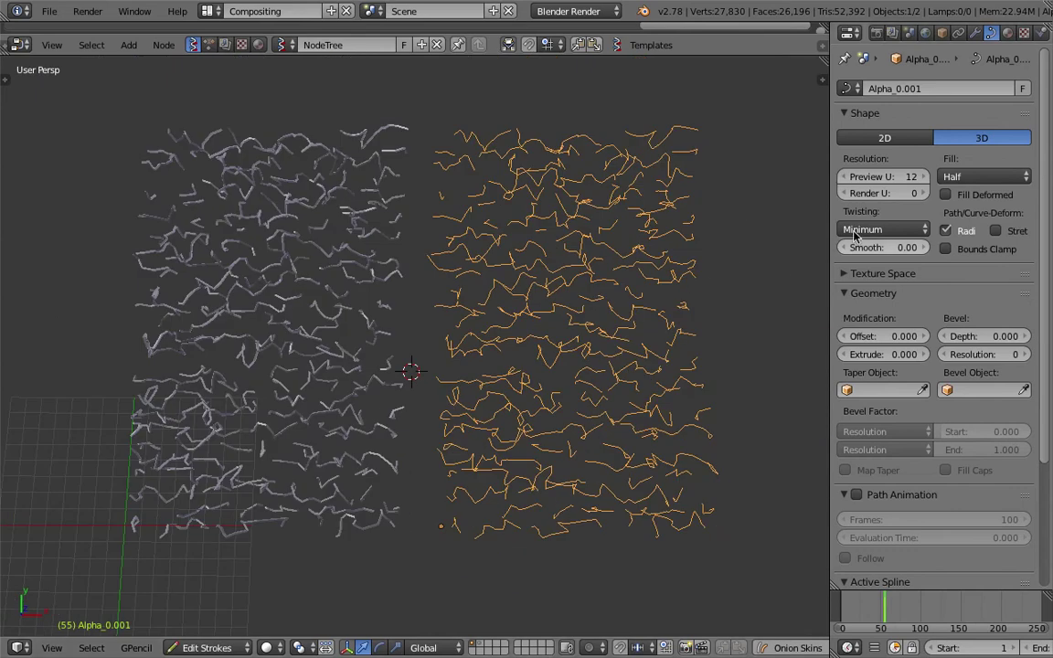
{"action": "mouse_move", "coordinate": [631, 253]}
{"action": "middle_mouse_down"}
{"action": "mouse_move", "coordinate": [594, 338]}
{"action": "mouse_move", "coordinate": [645, 304]}
{"action": "mouse_move", "coordinate": [680, 311]}
{"action": "middle_mouse_up"}
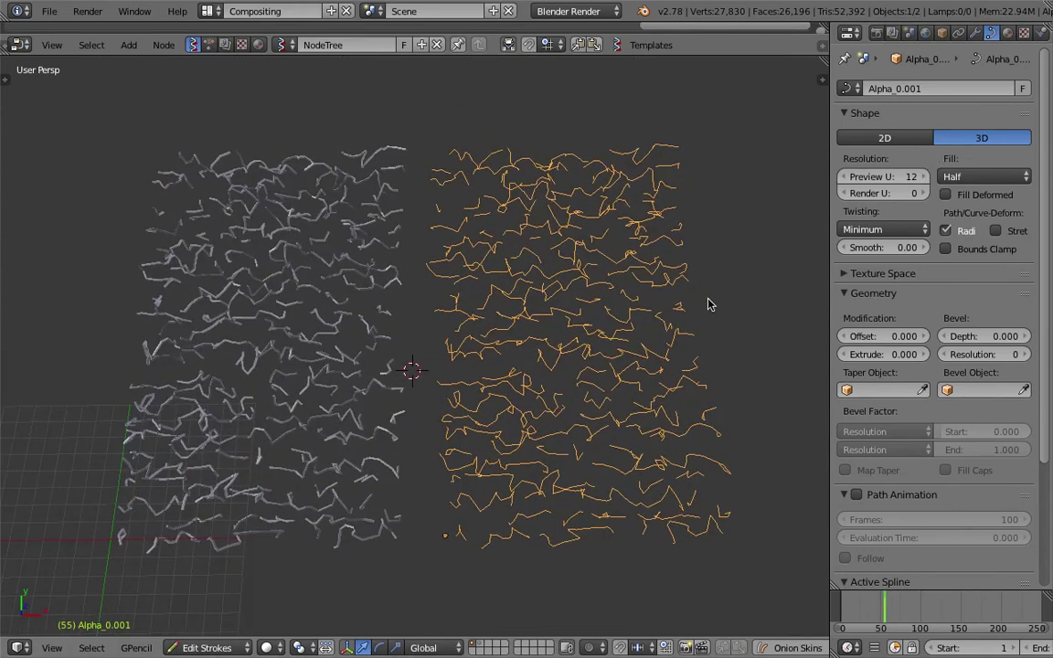
{"action": "scroll", "coordinate": [646, 346], "scroll_direction": "up", "scroll_amount": 1}
Step: Set the scribble curve's Extrude to 0.119 and its bevel Resolution to 2
{"action": "left_click_drag", "start_coordinate": [873, 354], "coordinate": [914, 353]}
{"action": "middle_click_drag", "start_coordinate": [526, 361], "coordinate": [547, 346]}
{"action": "left_click_drag", "start_coordinate": [898, 356], "coordinate": [875, 355]}
{"action": "mouse_move", "coordinate": [983, 336]}
{"action": "left_mouse_down"}
{"action": "mouse_move", "coordinate": [1040, 337]}
{"action": "mouse_move", "coordinate": [978, 337]}
{"action": "left_mouse_up"}
{"action": "left_click", "coordinate": [1027, 356]}
{"action": "left_click", "coordinate": [1027, 355]}
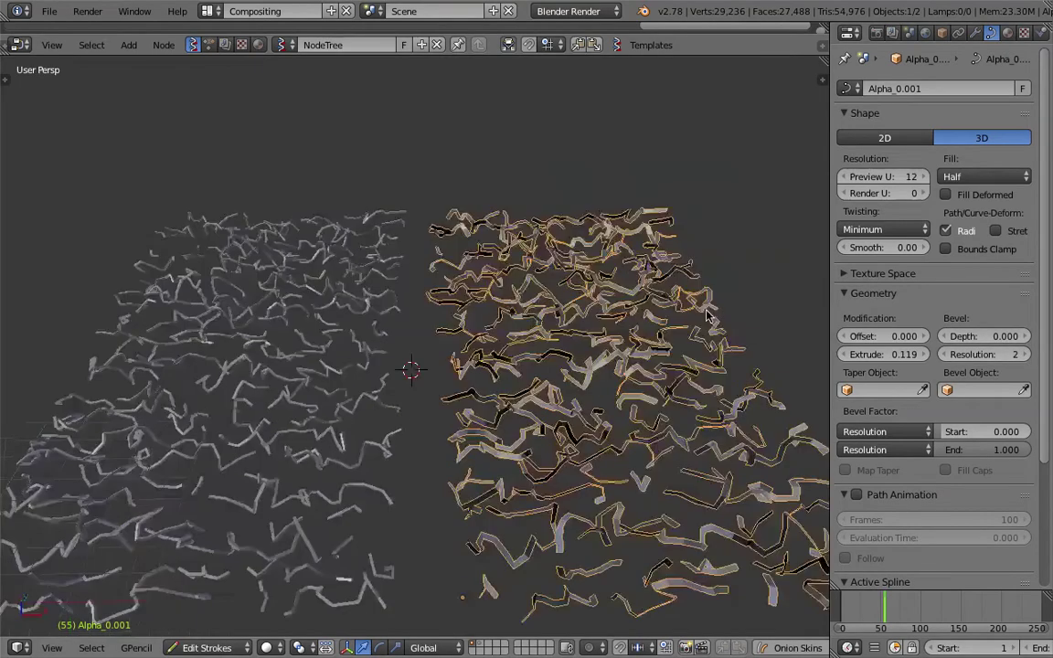
Step: Set the scribble curve's geometry Offset to -0.443
{"action": "left_click", "coordinate": [887, 336]}
{"action": "left_click", "coordinate": [901, 347]}
{"action": "left_click_drag", "start_coordinate": [896, 339], "coordinate": [864, 336]}
{"action": "scroll", "coordinate": [511, 405], "scroll_direction": "down", "scroll_amount": 3}
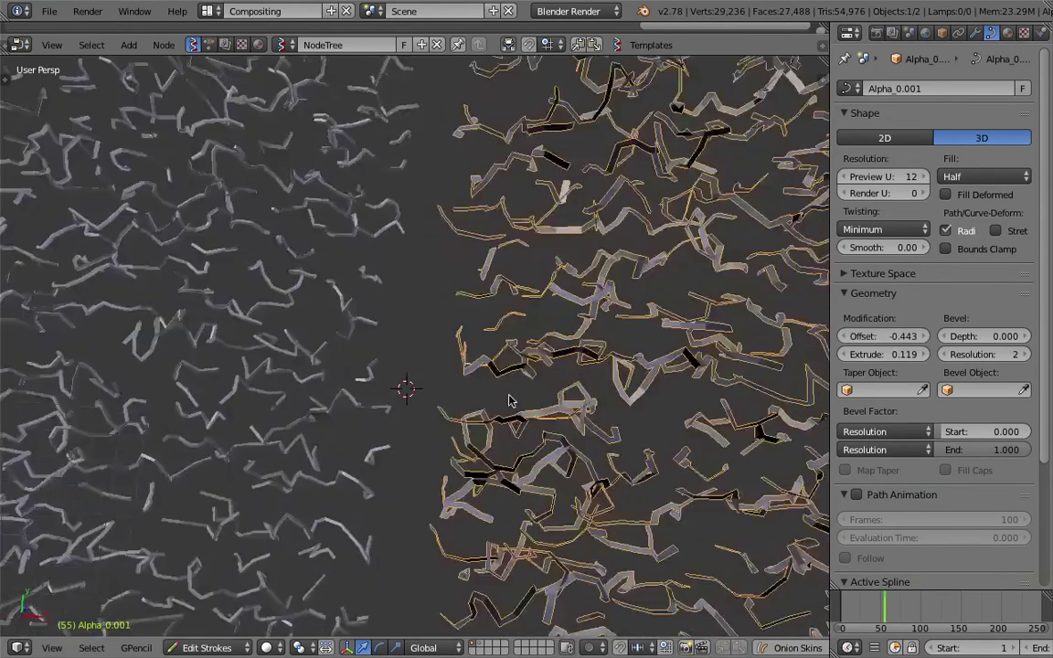
{"action": "middle_click_drag", "start_coordinate": [508, 403], "coordinate": [425, 347]}
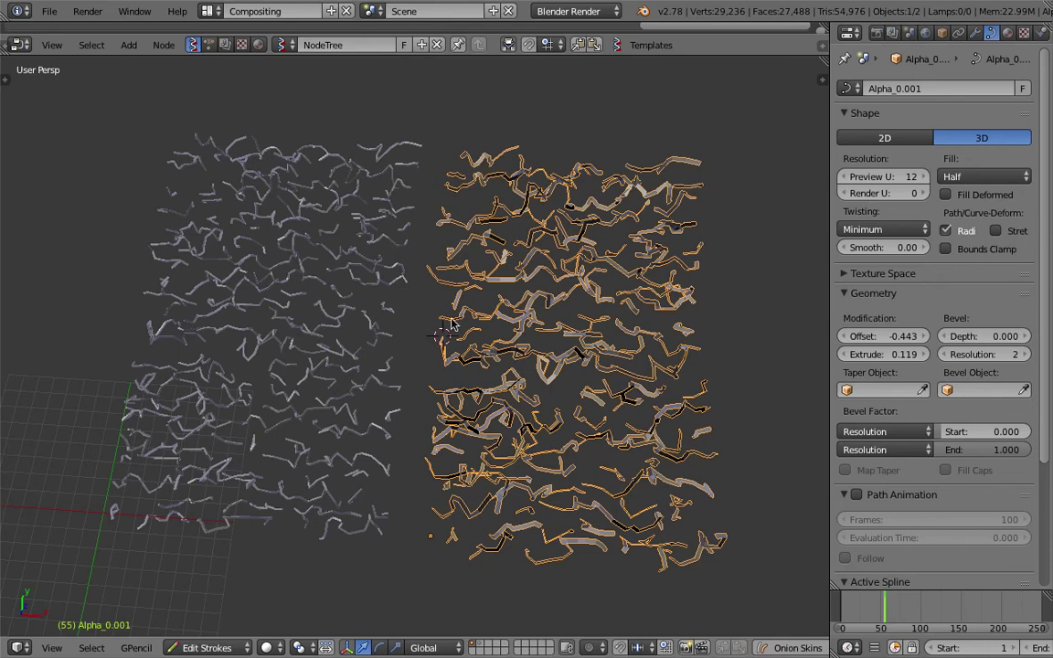
{"action": "scroll", "coordinate": [480, 338], "scroll_direction": "down", "scroll_amount": 2}
{"action": "scroll", "coordinate": [640, 328], "scroll_direction": "up", "scroll_amount": 3}
{"action": "left_click", "coordinate": [752, 309]}
{"action": "scroll", "coordinate": [714, 315], "scroll_direction": "down", "scroll_amount": 3}
{"action": "scroll", "coordinate": [673, 319], "scroll_direction": "up", "scroll_amount": 2}
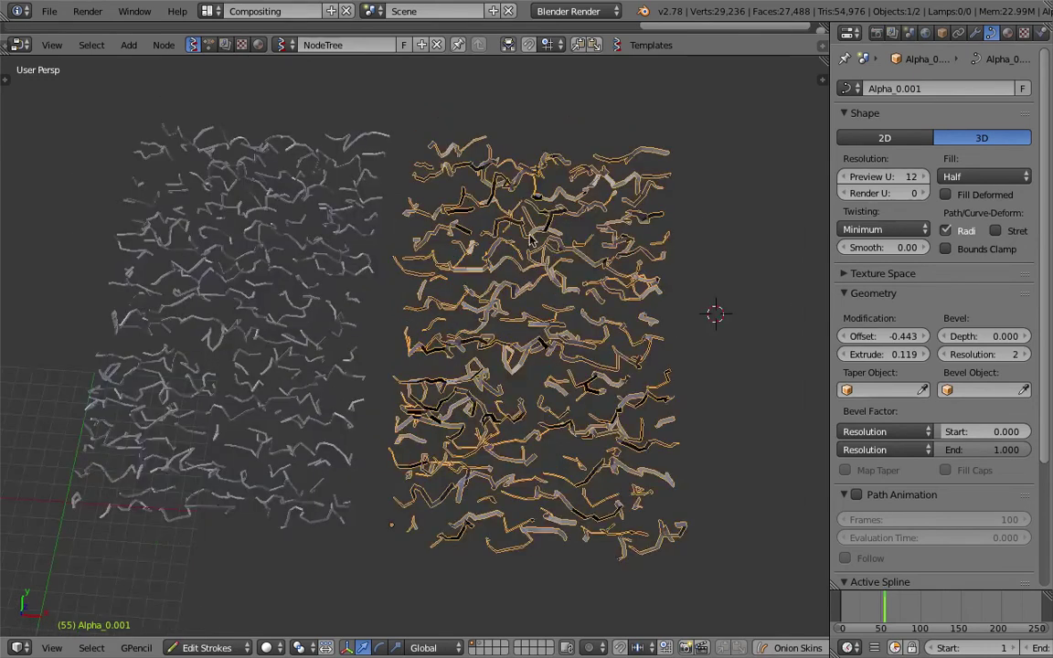
Step: Check which modifiers are available for the scribble curve and examine the ribbon-like strokes in the viewport
{"action": "left_click", "coordinate": [976, 33]}
{"action": "left_click", "coordinate": [869, 89]}
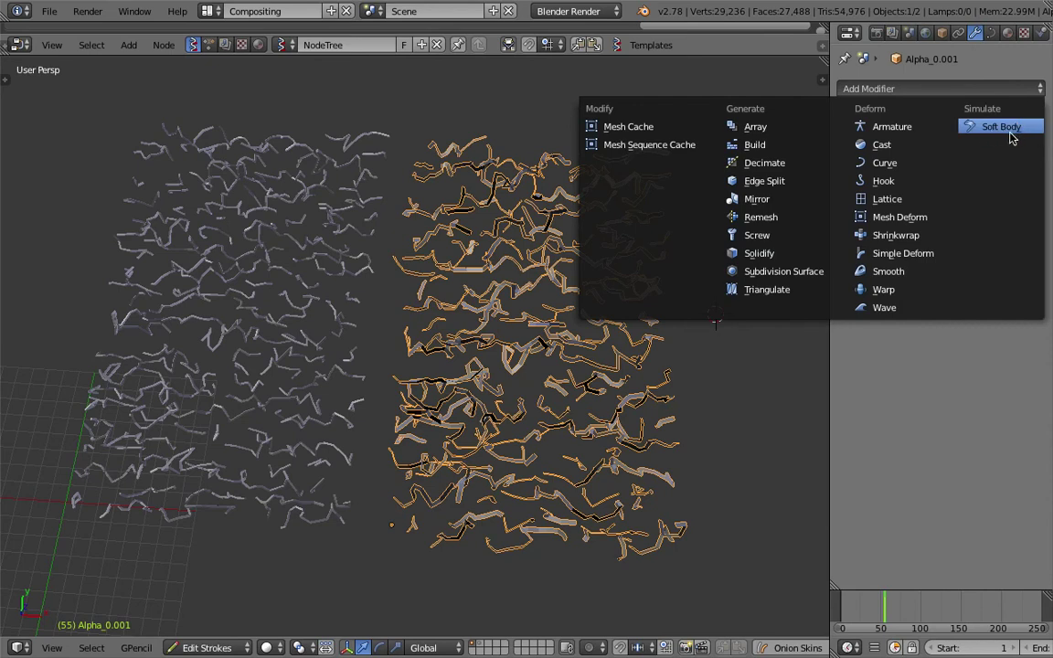
{"action": "mouse_move", "coordinate": [543, 304]}
{"action": "middle_mouse_down"}
{"action": "mouse_move", "coordinate": [543, 327]}
{"action": "mouse_move", "coordinate": [534, 322]}
{"action": "middle_mouse_up"}
{"action": "scroll", "coordinate": [388, 325], "scroll_direction": "up", "scroll_amount": 2}
{"action": "scroll", "coordinate": [376, 332], "scroll_direction": "down", "scroll_amount": 3}
{"action": "scroll", "coordinate": [371, 322], "scroll_direction": "up", "scroll_amount": 2}
{"action": "scroll", "coordinate": [368, 316], "scroll_direction": "down", "scroll_amount": 3}
{"action": "mouse_move", "coordinate": [418, 342]}
{"action": "middle_mouse_down"}
{"action": "mouse_move", "coordinate": [448, 305]}
{"action": "mouse_move", "coordinate": [479, 308]}
{"action": "mouse_move", "coordinate": [454, 306]}
{"action": "mouse_move", "coordinate": [494, 284]}
{"action": "middle_mouse_up"}
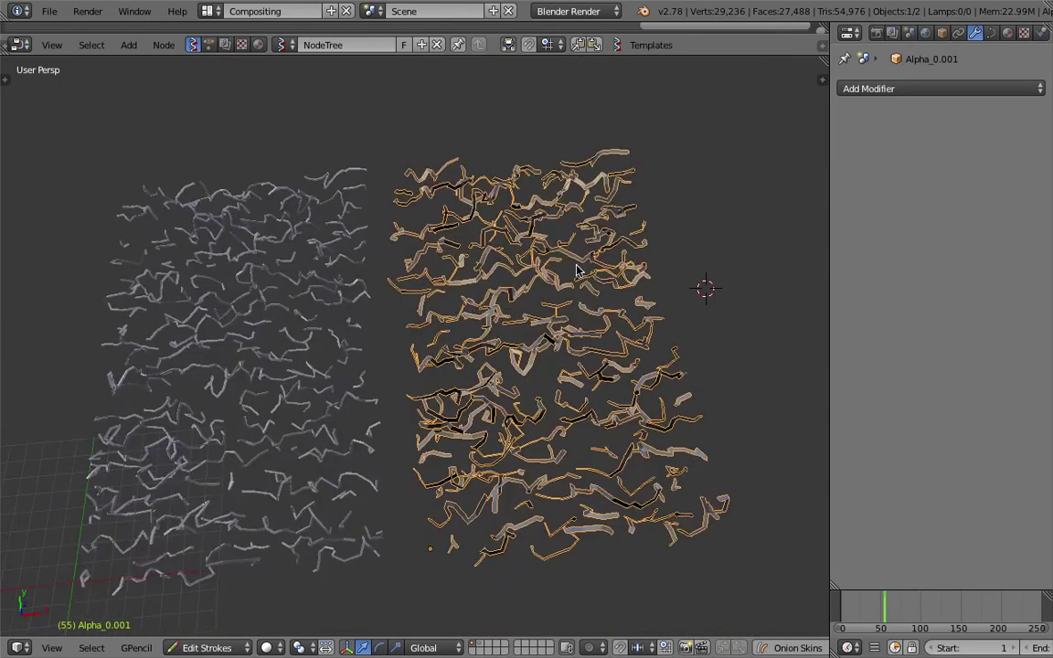
Step: Add a new material to the scribble curve and enable Shadeless shading
{"action": "left_click", "coordinate": [1007, 33]}
{"action": "left_click", "coordinate": [921, 142]}
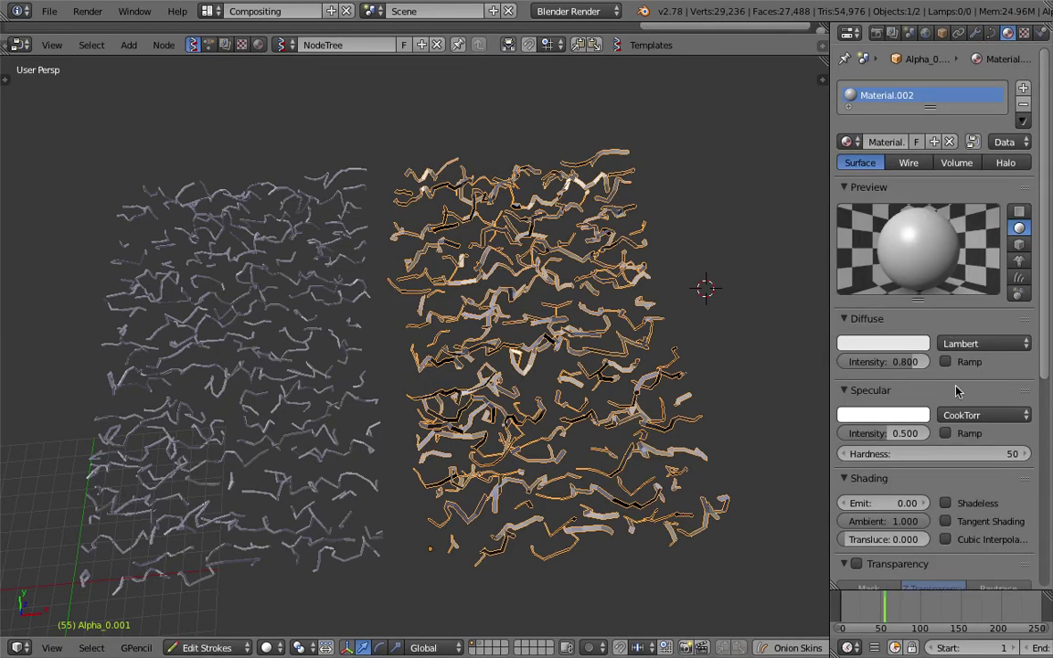
{"action": "left_click", "coordinate": [945, 503]}
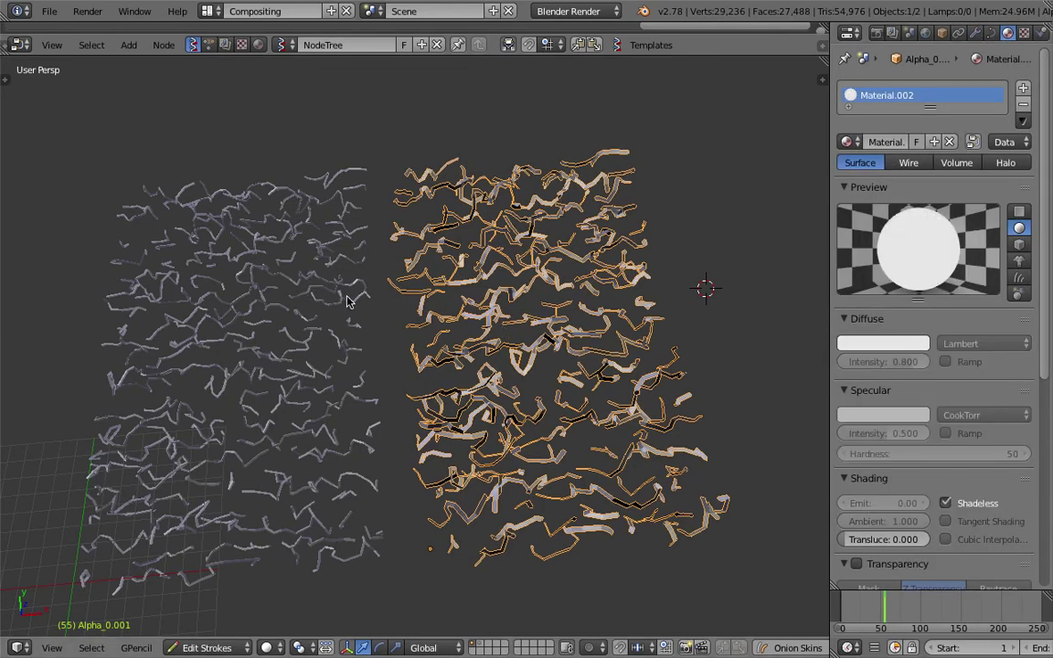
Step: Return to Object Mode and assign the existing Material.002 to the skinned scribble mesh
{"action": "middle_click_drag", "start_coordinate": [390, 286], "coordinate": [440, 308]}
{"action": "scroll", "coordinate": [413, 298], "scroll_direction": "down", "scroll_amount": 2}
{"action": "scroll", "coordinate": [432, 303], "scroll_direction": "up", "scroll_amount": 2}
{"action": "key", "text": "Tab"}
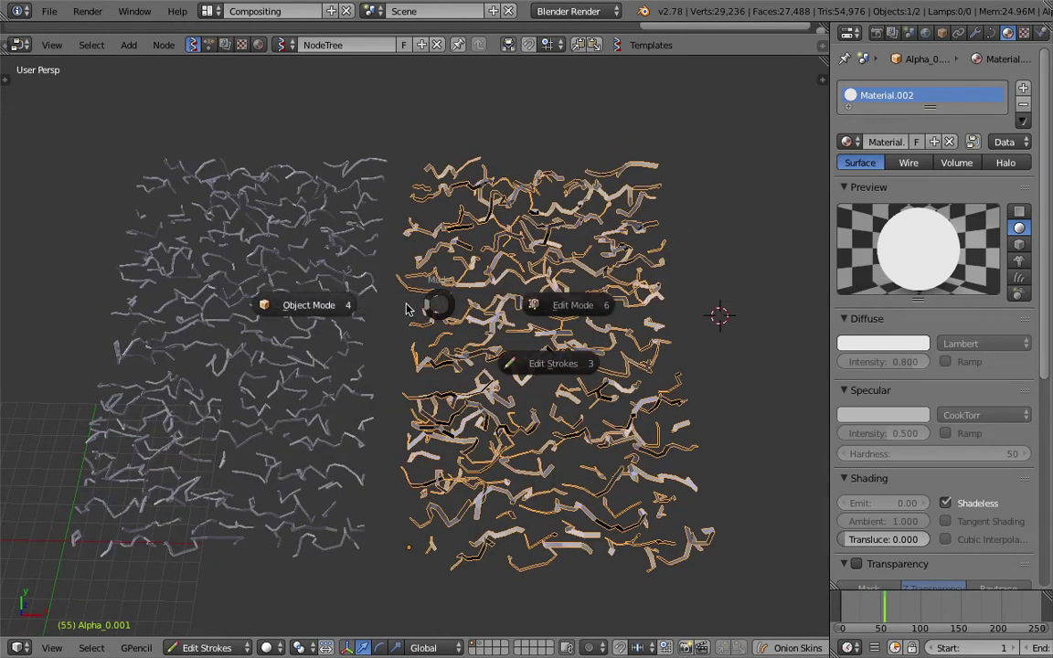
{"action": "left_click", "coordinate": [347, 308]}
{"action": "right_click", "coordinate": [339, 302]}
{"action": "left_click", "coordinate": [848, 141]}
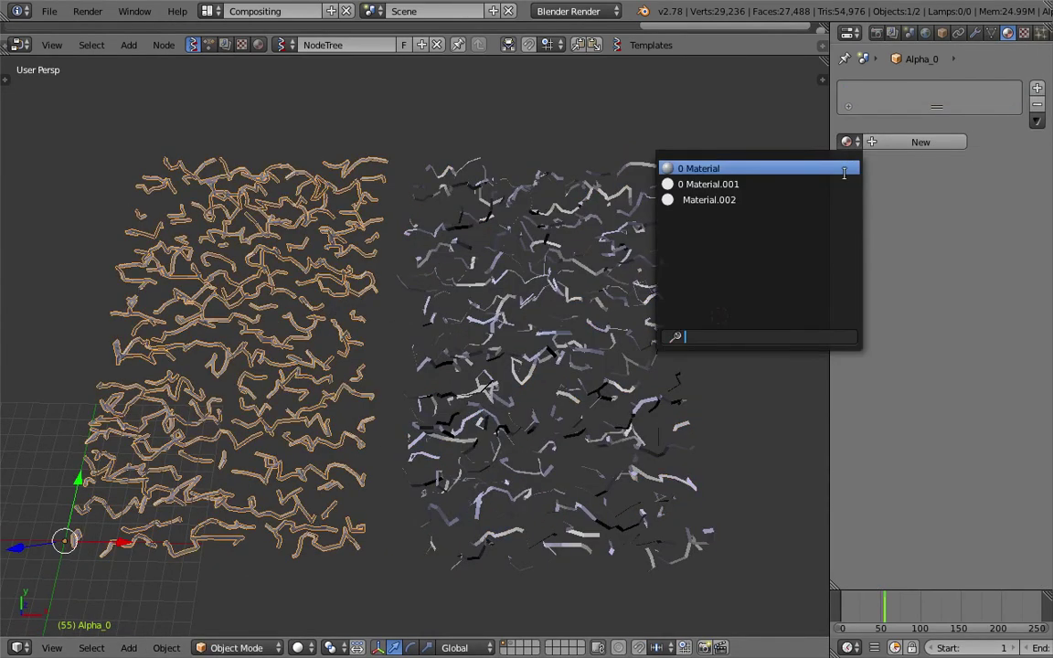
{"action": "left_click", "coordinate": [753, 179]}
{"action": "middle_click_drag", "start_coordinate": [713, 214], "coordinate": [648, 255]}
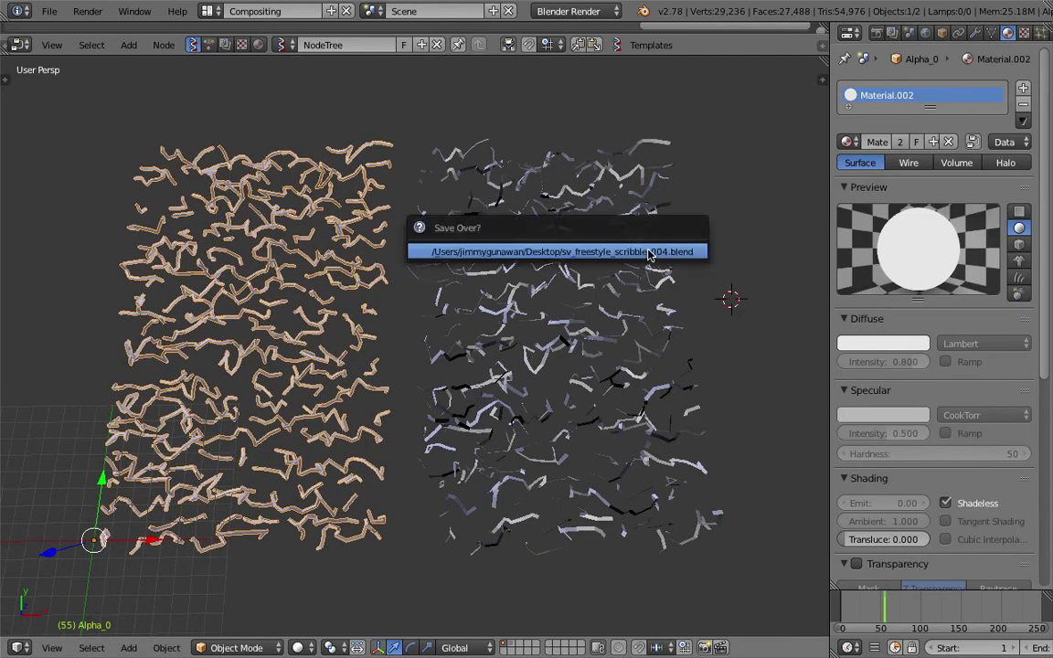
{"action": "middle_click_drag", "start_coordinate": [640, 391], "coordinate": [372, 572]}
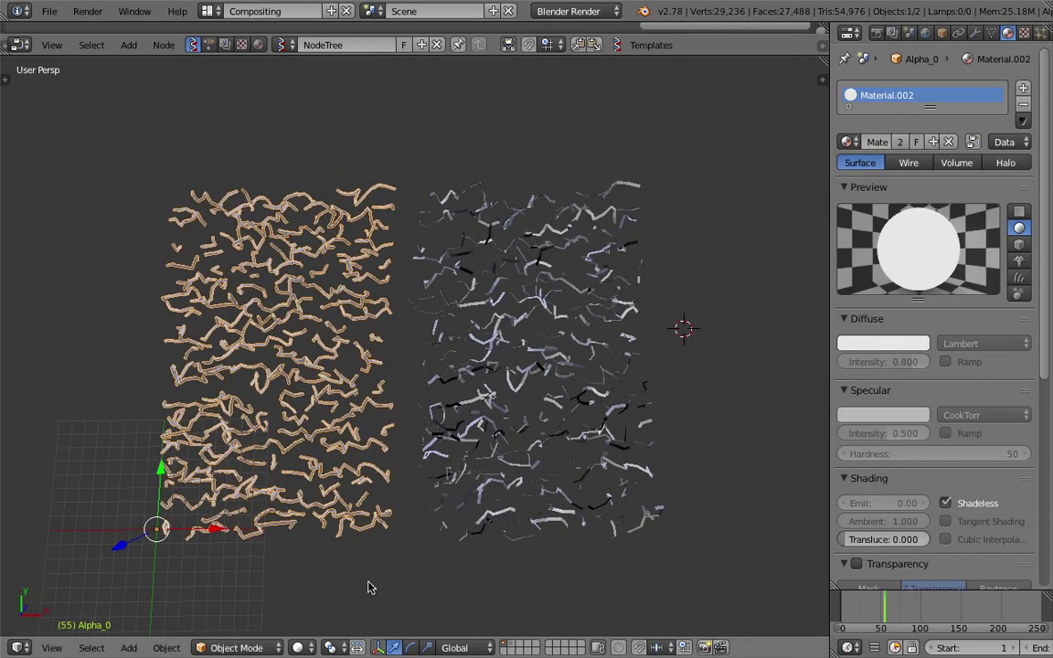
Step: Preview both scribble objects in Rendered viewport shading and compare their white strokes from overview and close-up
{"action": "left_click", "coordinate": [302, 647]}
{"action": "left_click", "coordinate": [299, 536]}
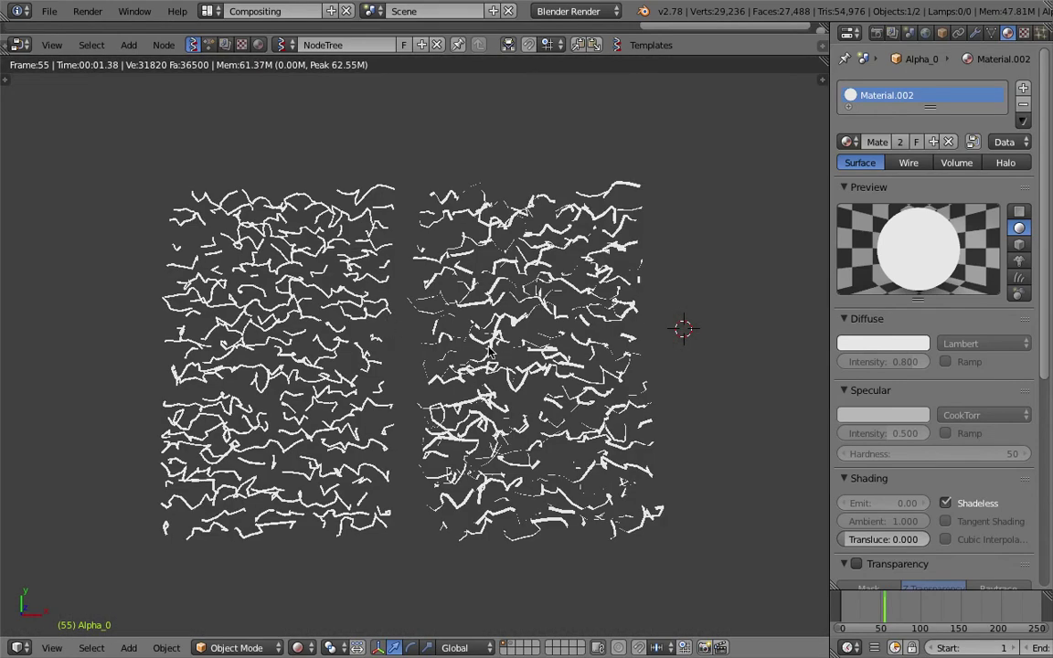
{"action": "key", "text": "KP_5"}
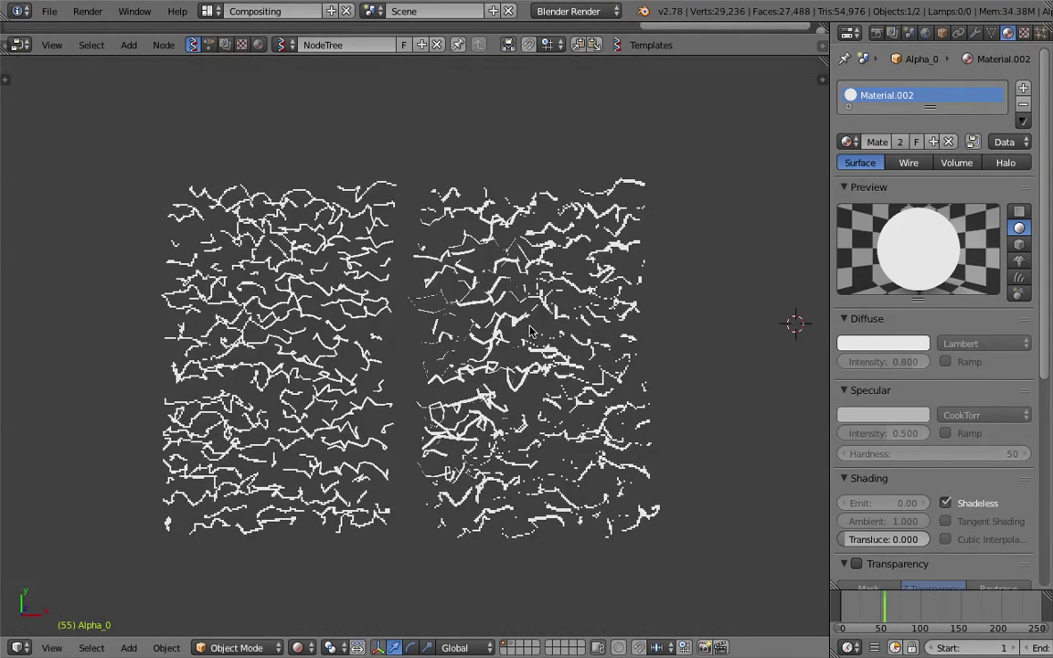
{"action": "scroll", "coordinate": [530, 331], "scroll_direction": "up", "scroll_amount": 5}
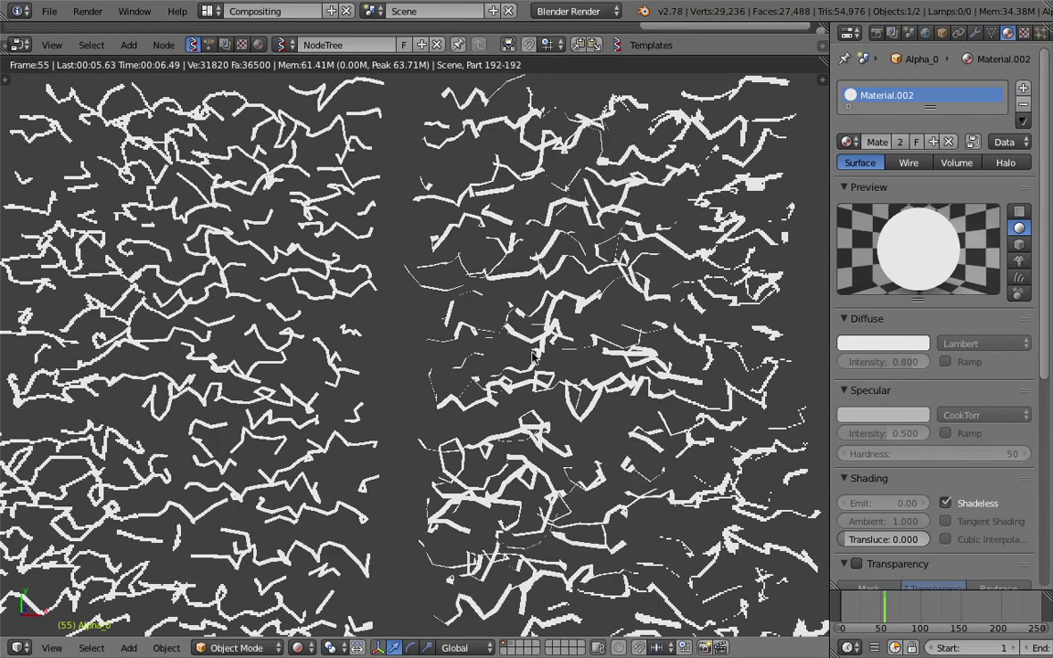
{"action": "scroll", "coordinate": [533, 356], "scroll_direction": "down", "scroll_amount": 3}
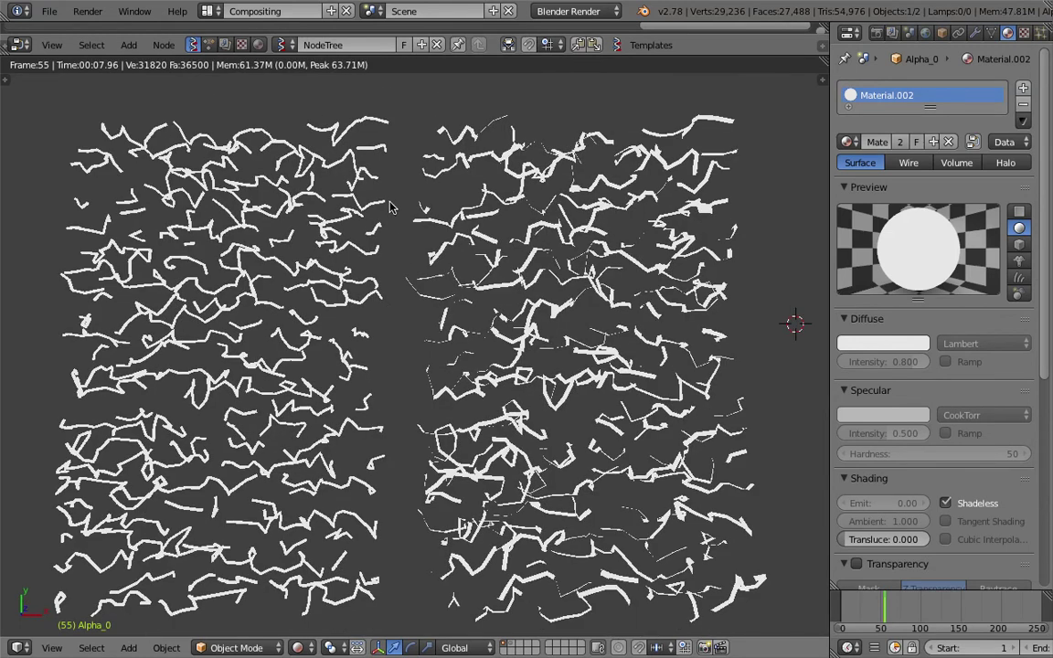
{"action": "left_click", "coordinate": [423, 263]}
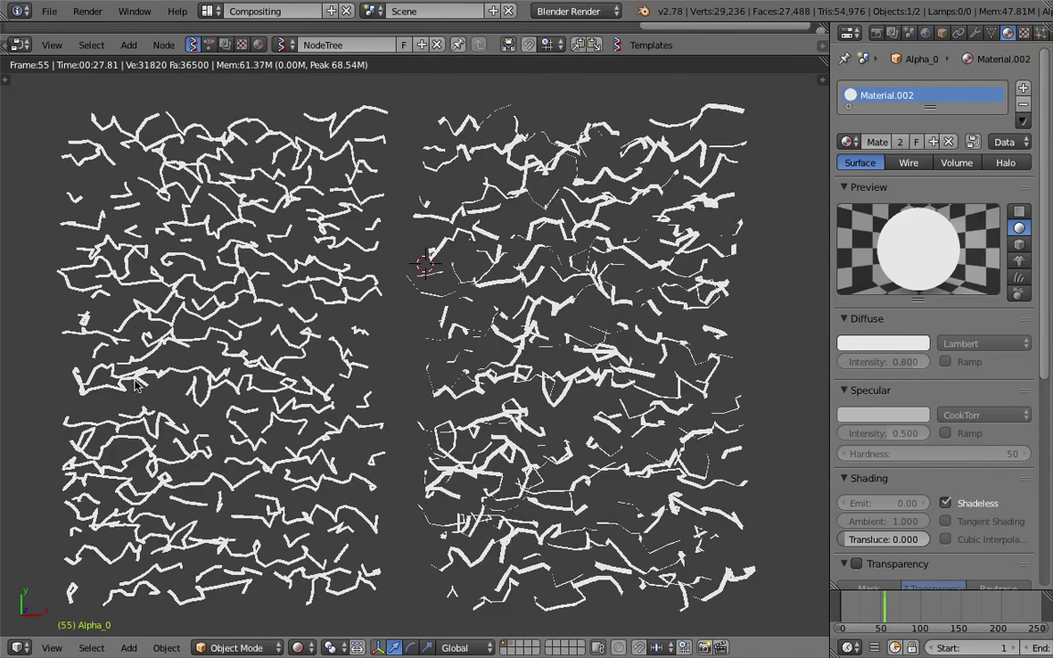
Step: Return the viewport to Solid shading and add a Subdivision Surface modifier with View level 1 to the skinned scribble mesh
{"action": "left_click", "coordinate": [302, 647]}
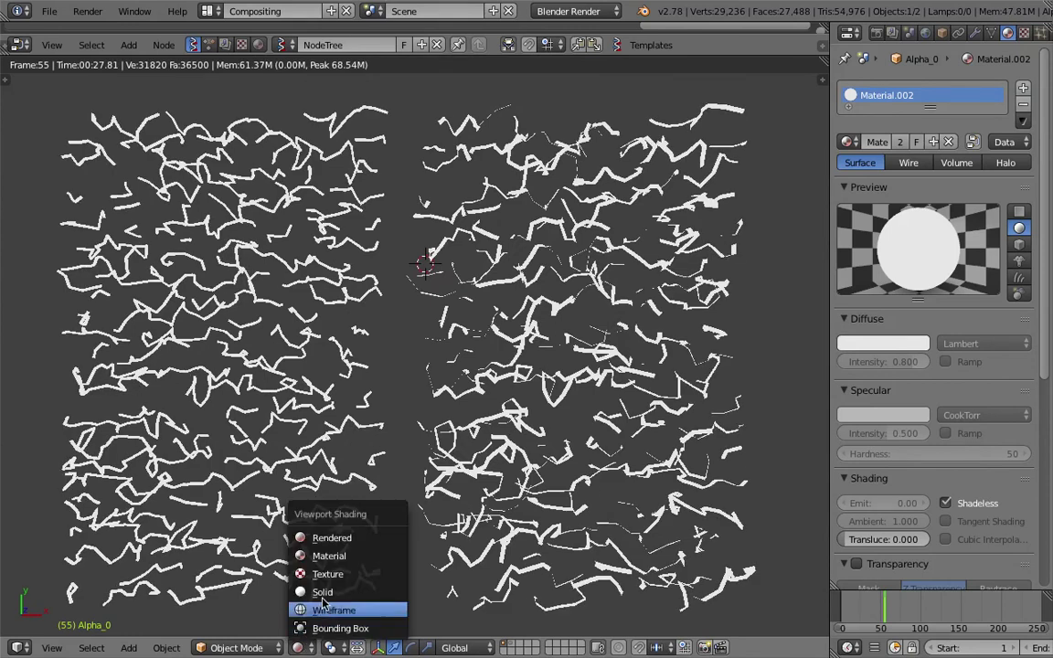
{"action": "left_click", "coordinate": [320, 579]}
{"action": "scroll", "coordinate": [501, 320], "scroll_direction": "up", "scroll_amount": 4}
{"action": "scroll", "coordinate": [501, 320], "scroll_direction": "up", "scroll_amount": 4}
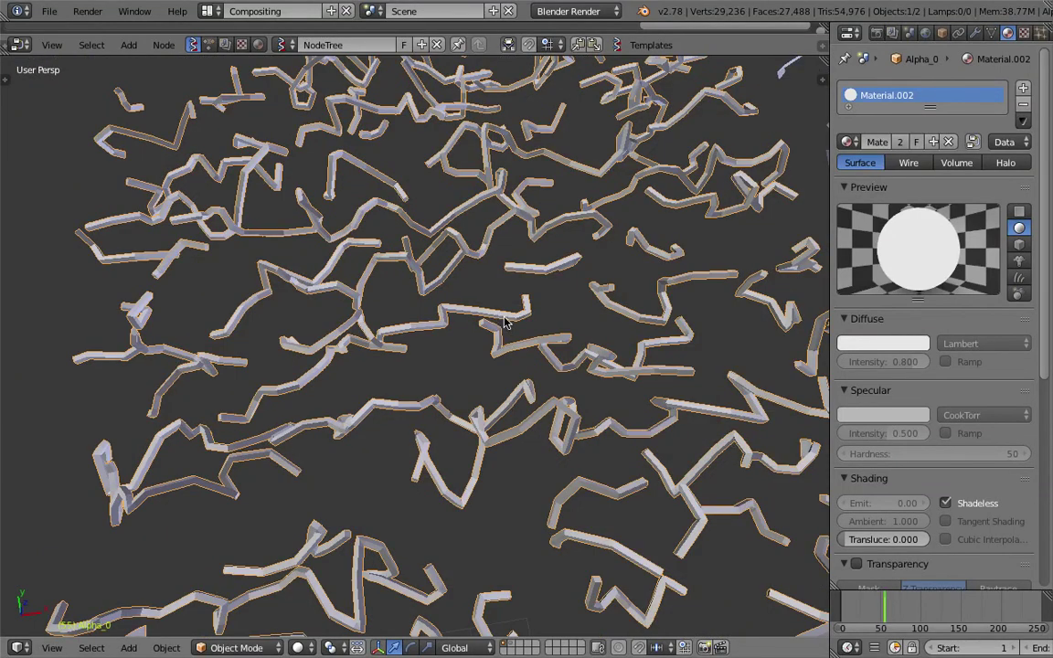
{"action": "key", "text": "ctrl+3"}
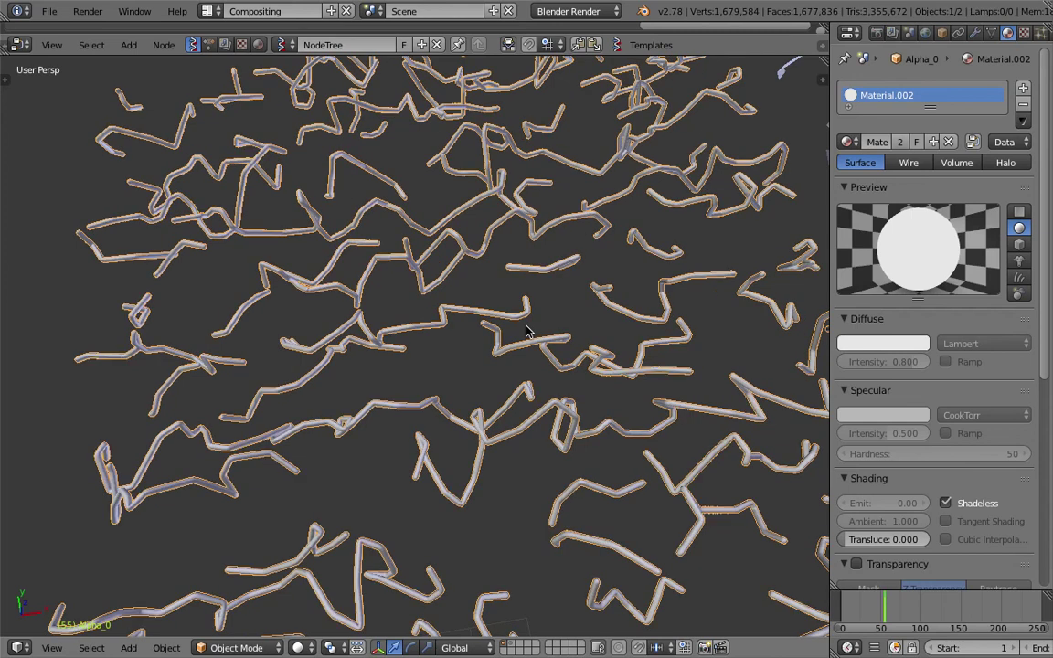
{"action": "key", "text": "ctrl+1"}
Step: Apply Shade Smooth to the skinned scribble mesh and enable Smooth Shading in its Skin modifier
{"action": "middle_click_drag", "start_coordinate": [562, 343], "coordinate": [543, 346]}
{"action": "scroll", "coordinate": [543, 346], "scroll_direction": "up", "scroll_amount": 2}
{"action": "key", "text": "space"}
{"action": "type", "text": "smoo"}
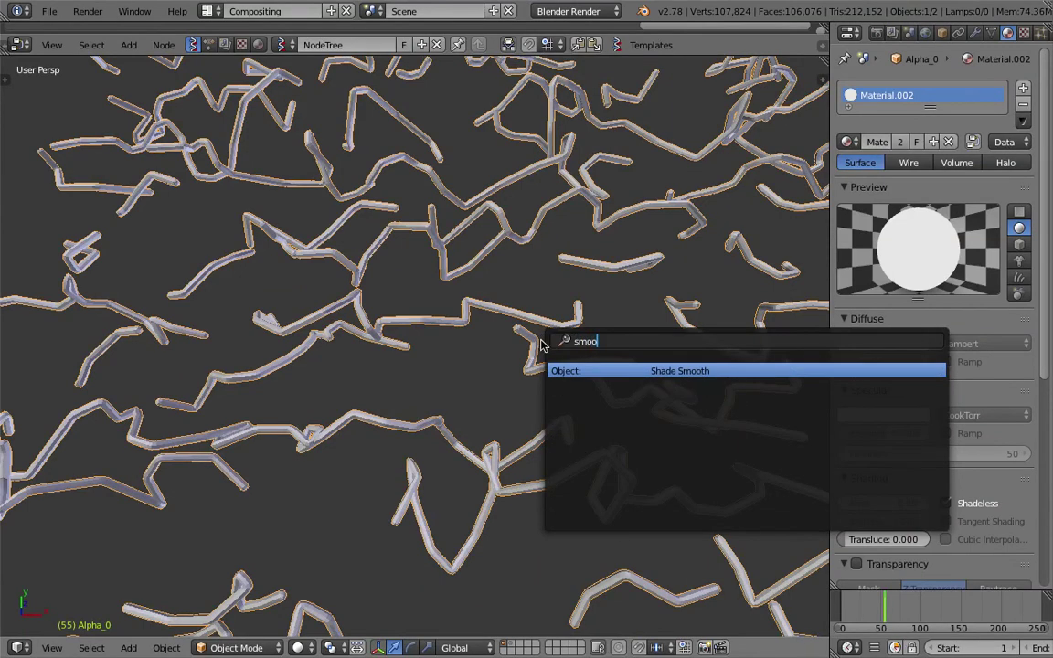
{"action": "key", "text": "Return"}
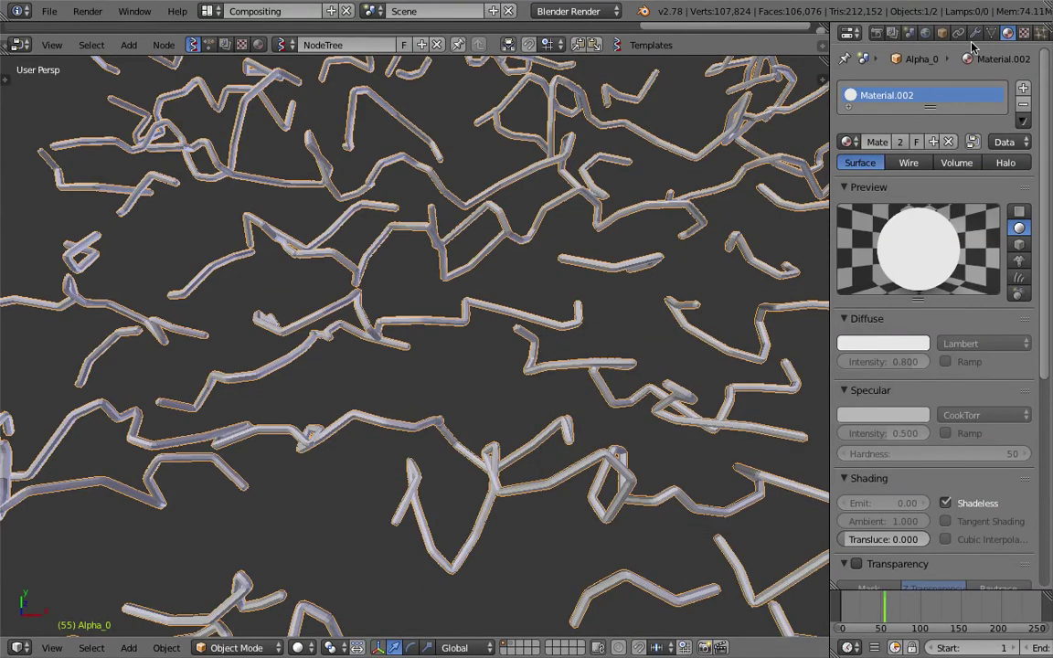
{"action": "left_click", "coordinate": [975, 34]}
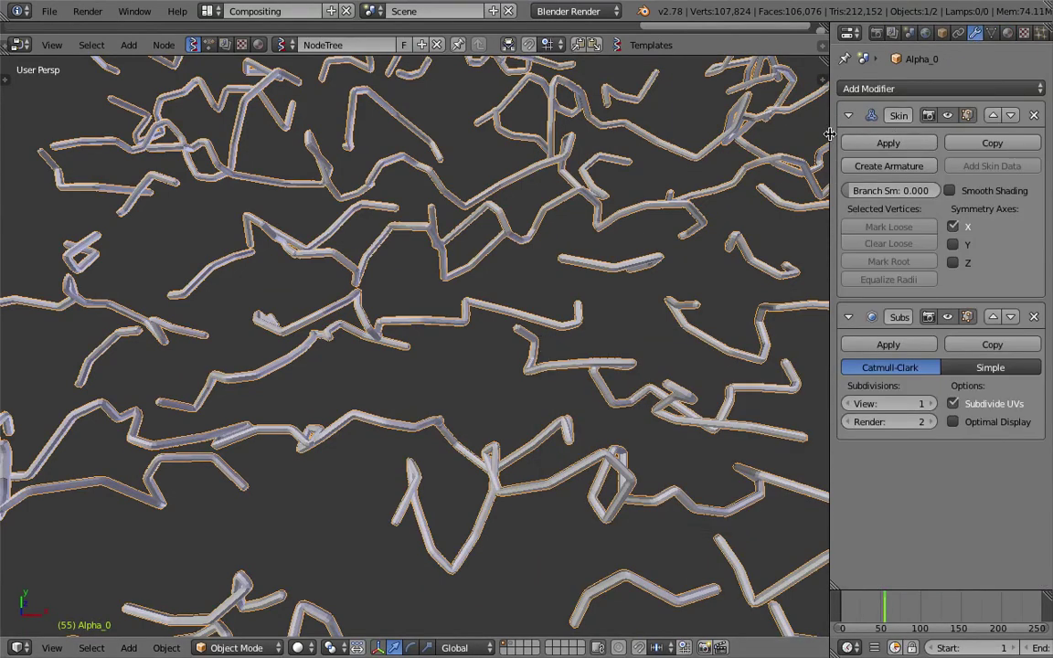
{"action": "left_click_drag", "start_coordinate": [829, 134], "coordinate": [718, 135]}
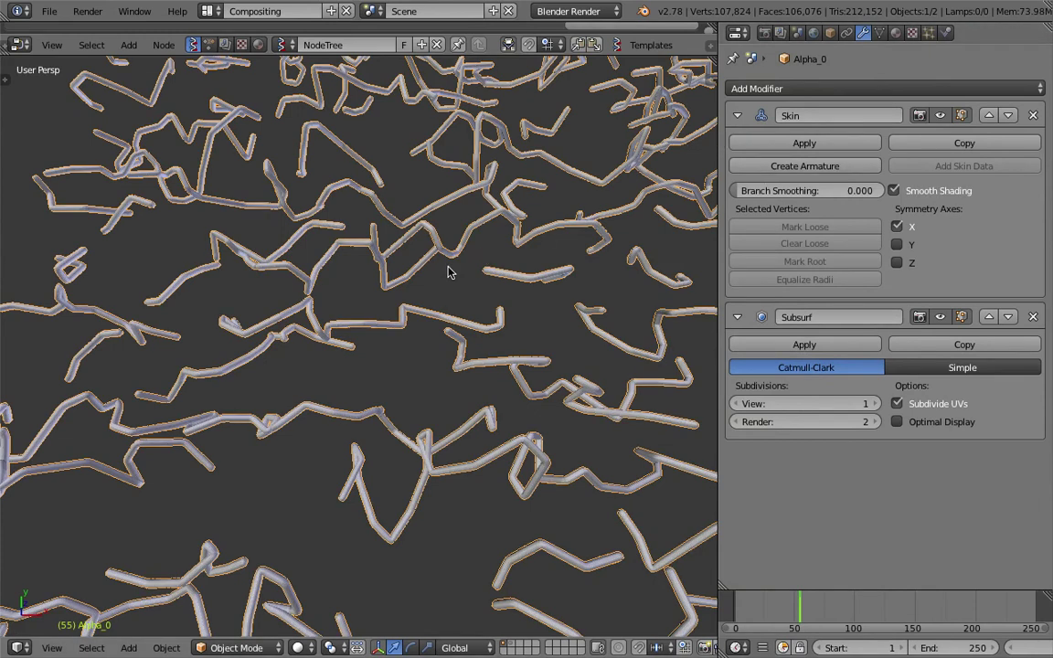
Step: Deselect all objects and widen the 3D viewport so there is empty space beside both scribble sets
{"action": "scroll", "coordinate": [449, 271], "scroll_direction": "down", "scroll_amount": 8}
{"action": "middle_click_drag", "start_coordinate": [393, 320], "coordinate": [365, 311]}
{"action": "key", "text": "a"}
{"action": "mouse_move", "coordinate": [494, 379]}
{"action": "middle_mouse_down"}
{"action": "mouse_move", "coordinate": [505, 404]}
{"action": "mouse_move", "coordinate": [571, 244]}
{"action": "mouse_move", "coordinate": [645, 263]}
{"action": "middle_mouse_up"}
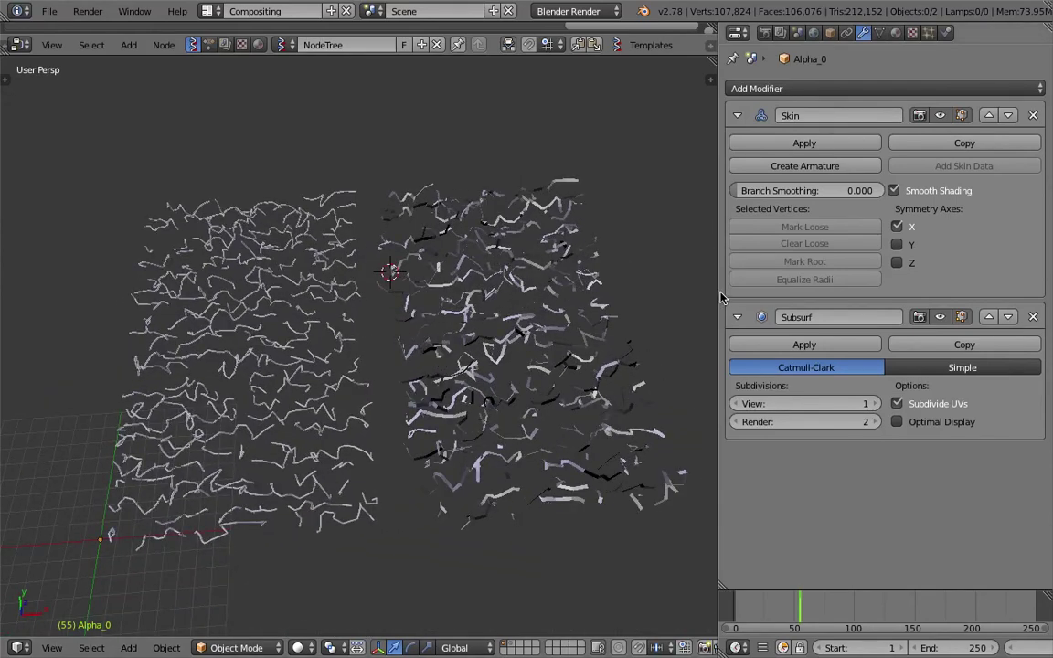
{"action": "left_click_drag", "start_coordinate": [719, 297], "coordinate": [1006, 311]}
{"action": "middle_click_drag", "start_coordinate": [870, 306], "coordinate": [620, 301], "text": "shift"}
{"action": "scroll", "coordinate": [621, 301], "scroll_direction": "down", "scroll_amount": 3}
{"action": "scroll", "coordinate": [621, 315], "scroll_direction": "up", "scroll_amount": 3}
{"action": "scroll", "coordinate": [631, 316], "scroll_direction": "down", "scroll_amount": 2}
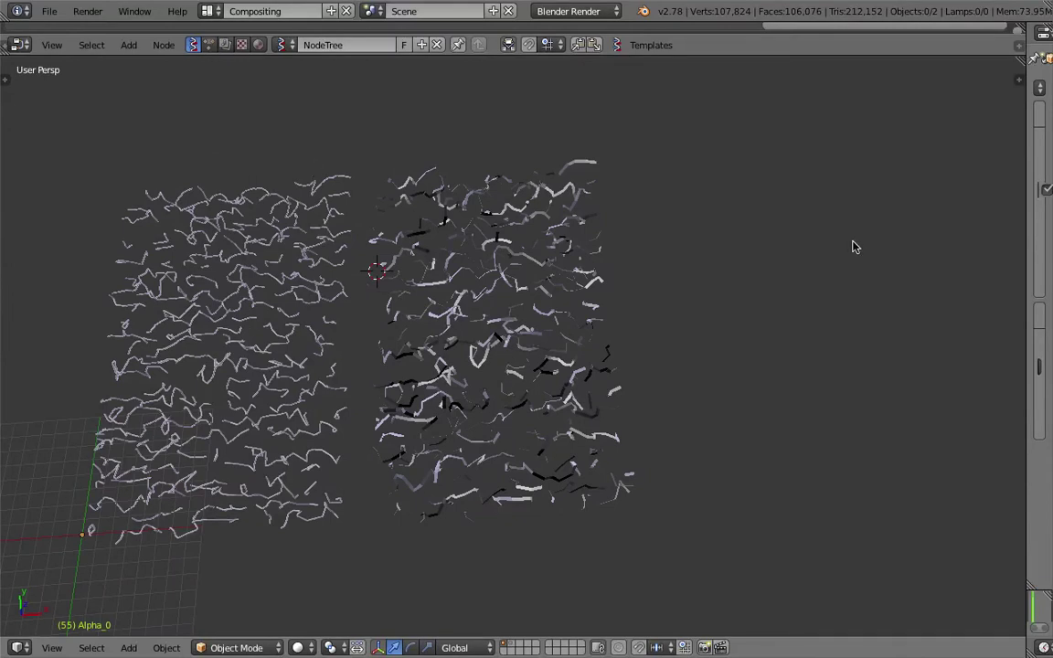
Step: Draw a looping Grease Pencil stroke beside the scribbles and bring up the Grease Pencil layer and brush settings
{"action": "mouse_move", "coordinate": [764, 177]}
{"action": "left_mouse_down"}
{"action": "mouse_move", "coordinate": [863, 223]}
{"action": "mouse_move", "coordinate": [799, 376]}
{"action": "mouse_move", "coordinate": [768, 363]}
{"action": "left_mouse_up"}
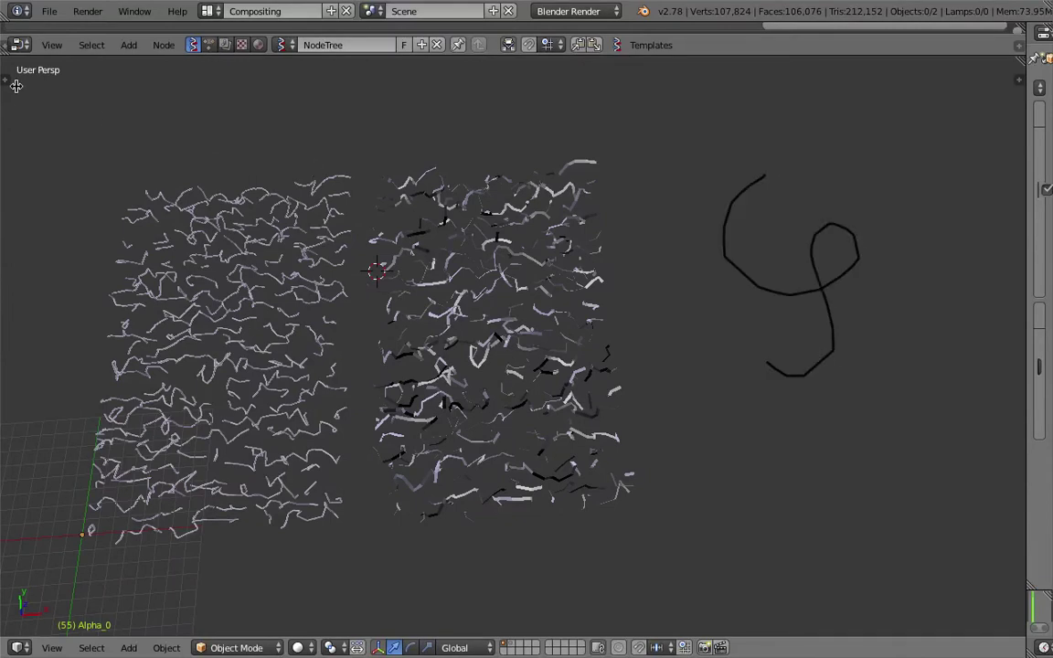
{"action": "left_click", "coordinate": [16, 85]}
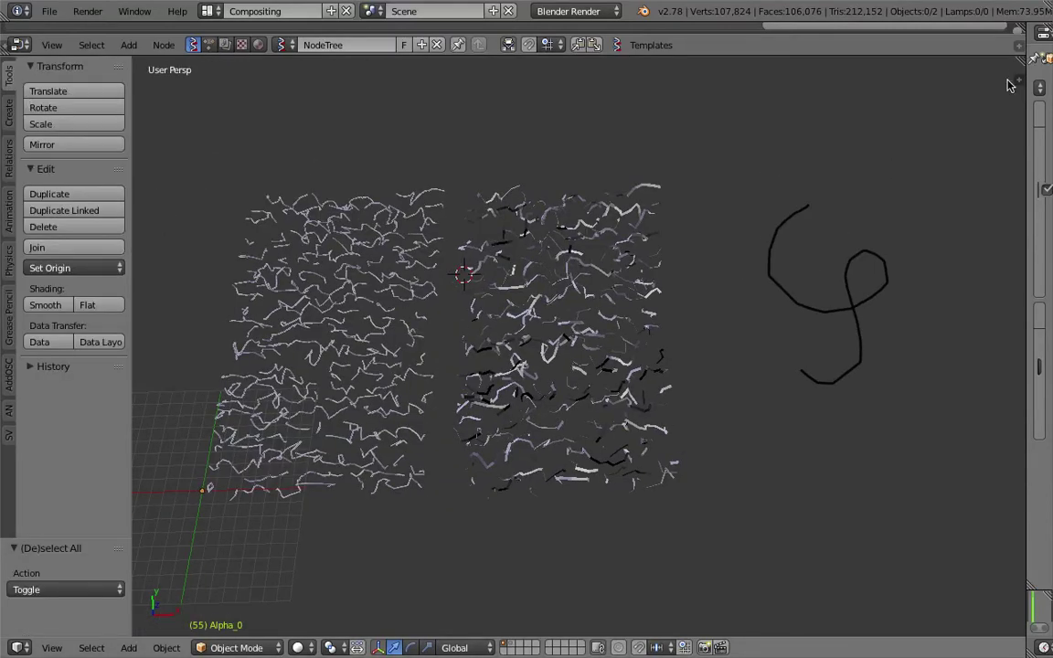
{"action": "key", "text": "n"}
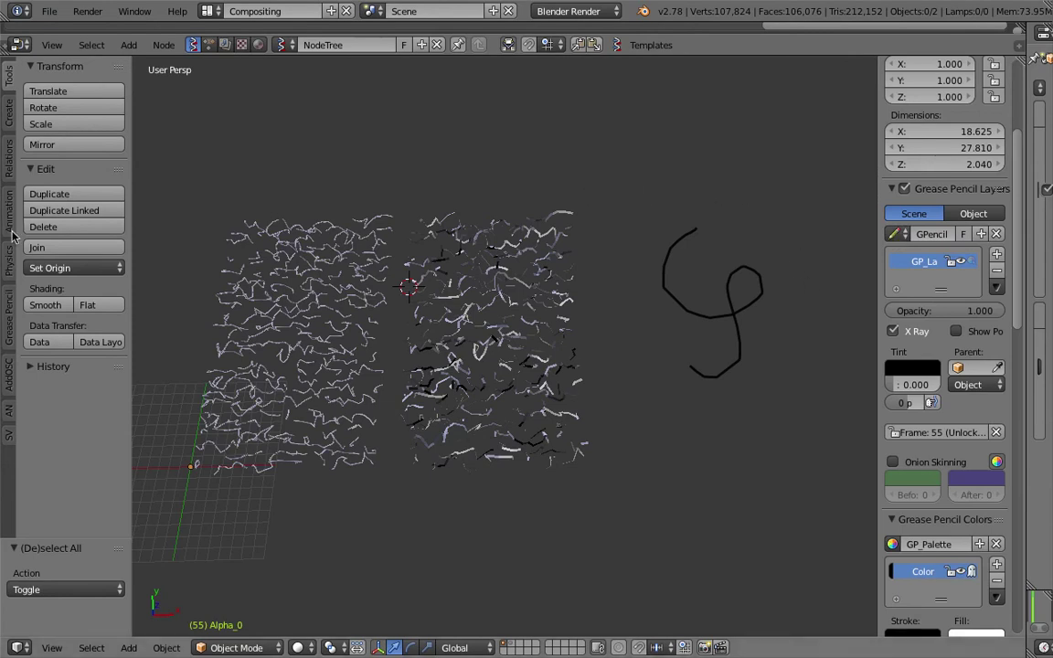
{"action": "left_click", "coordinate": [9, 320]}
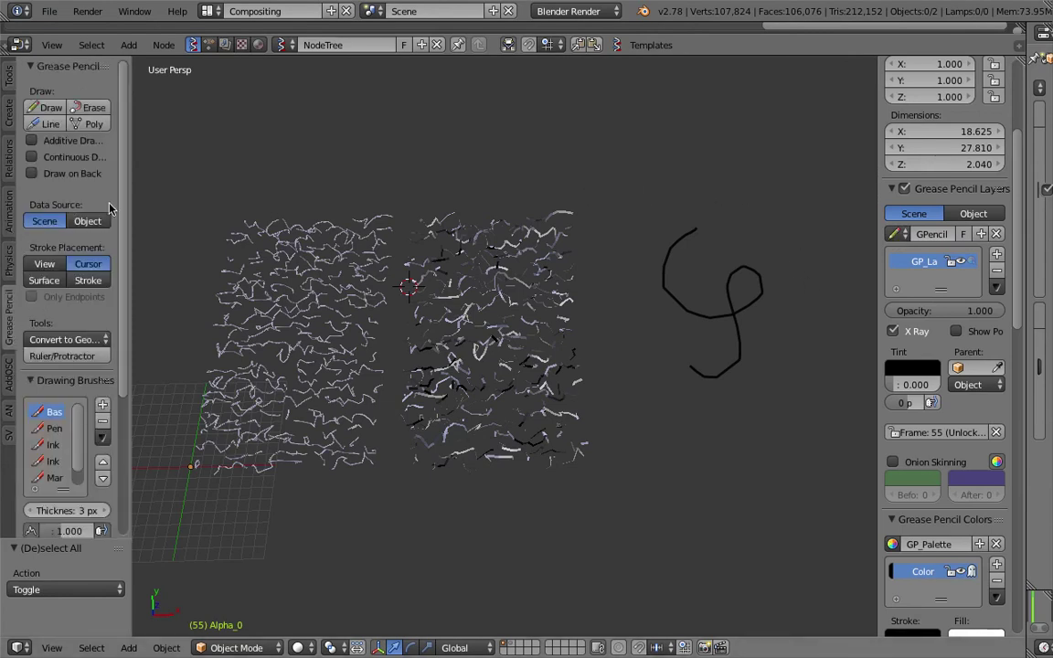
{"action": "left_click_drag", "start_coordinate": [129, 201], "coordinate": [211, 203]}
{"action": "scroll", "coordinate": [132, 314], "scroll_direction": "down", "scroll_amount": 5}
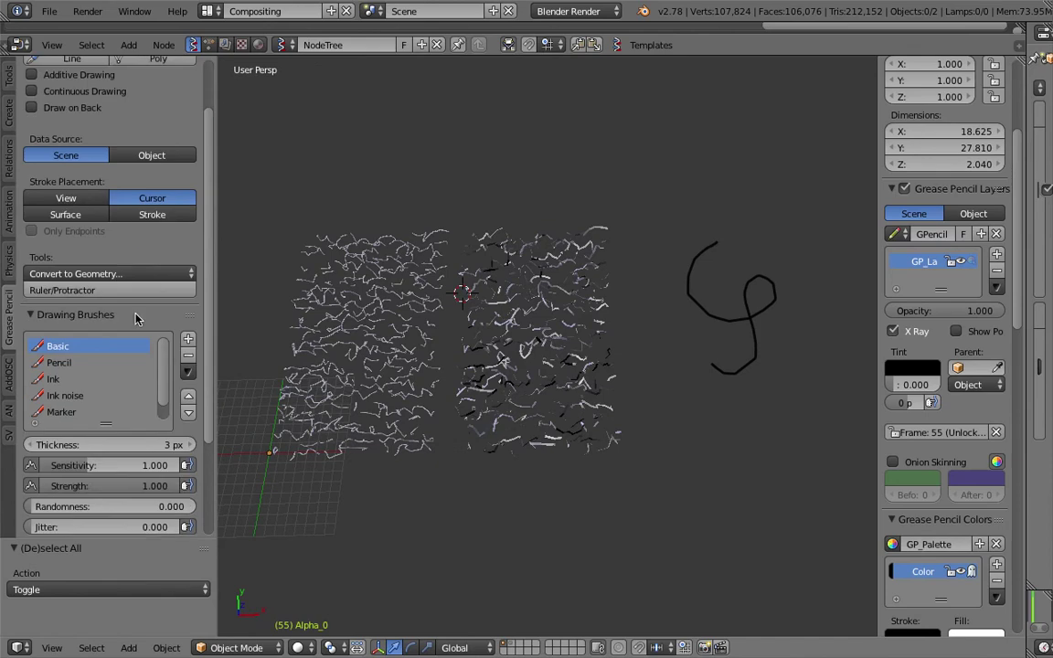
Step: Choose the Crayon drawing brush and draw two looping strokes shaped like a 6 and an 8 above the first stroke
{"action": "left_click", "coordinate": [77, 316]}
{"action": "left_click", "coordinate": [73, 330]}
{"action": "left_click", "coordinate": [135, 378]}
{"action": "middle_click_drag", "start_coordinate": [681, 169], "coordinate": [640, 209], "text": "shift"}
{"action": "mouse_move", "coordinate": [647, 158]}
{"action": "left_mouse_down"}
{"action": "mouse_move", "coordinate": [670, 211]}
{"action": "mouse_move", "coordinate": [698, 239]}
{"action": "left_mouse_up"}
{"action": "mouse_move", "coordinate": [759, 151]}
{"action": "left_mouse_down"}
{"action": "mouse_move", "coordinate": [721, 239]}
{"action": "mouse_move", "coordinate": [763, 155]}
{"action": "left_mouse_up"}
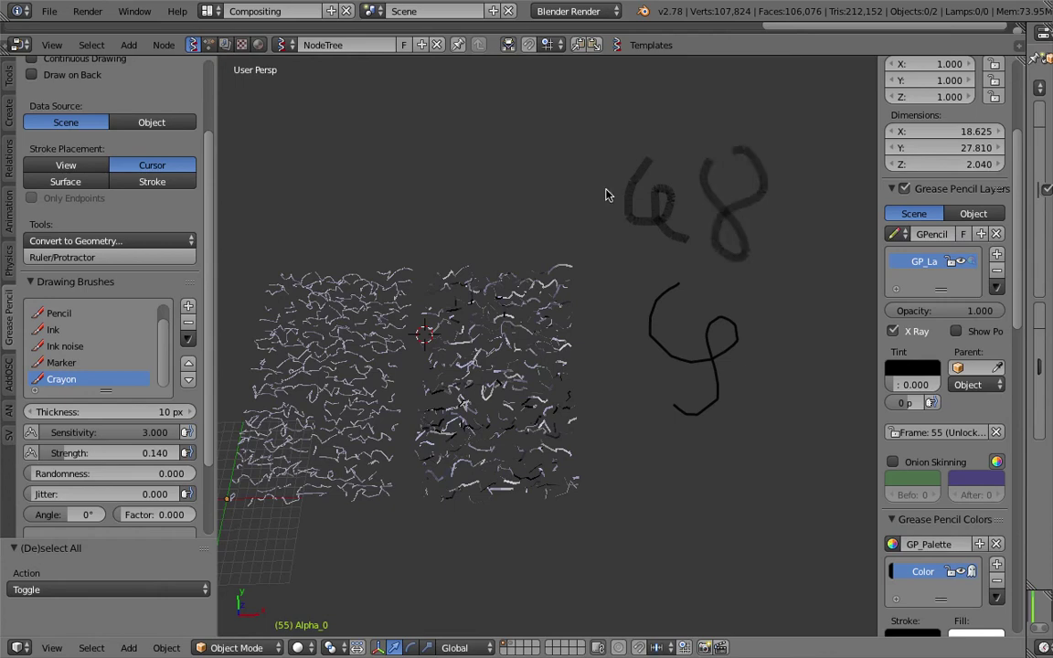
Step: Choose the Ink drawing brush and draw several thick wavy strokes around the crayon loops and beside them
{"action": "left_click", "coordinate": [114, 331]}
{"action": "mouse_move", "coordinate": [585, 117]}
{"action": "left_mouse_down"}
{"action": "mouse_move", "coordinate": [623, 164]}
{"action": "mouse_move", "coordinate": [630, 136]}
{"action": "mouse_move", "coordinate": [794, 228]}
{"action": "mouse_move", "coordinate": [785, 316]}
{"action": "left_mouse_up"}
{"action": "left_click_drag", "start_coordinate": [768, 322], "coordinate": [766, 336]}
{"action": "left_click_drag", "start_coordinate": [738, 479], "coordinate": [783, 488]}
{"action": "middle_click_drag", "start_coordinate": [790, 487], "coordinate": [726, 461], "text": "shift"}
{"action": "mouse_move", "coordinate": [750, 447]}
{"action": "left_mouse_down"}
{"action": "mouse_move", "coordinate": [764, 294]}
{"action": "mouse_move", "coordinate": [757, 258]}
{"action": "left_mouse_up"}
{"action": "left_click_drag", "start_coordinate": [810, 154], "coordinate": [820, 328]}
{"action": "middle_click_drag", "start_coordinate": [820, 328], "coordinate": [695, 329], "text": "shift"}
{"action": "left_click_drag", "start_coordinate": [777, 207], "coordinate": [766, 423]}
{"action": "middle_click_drag", "start_coordinate": [632, 358], "coordinate": [623, 361], "text": "shift"}
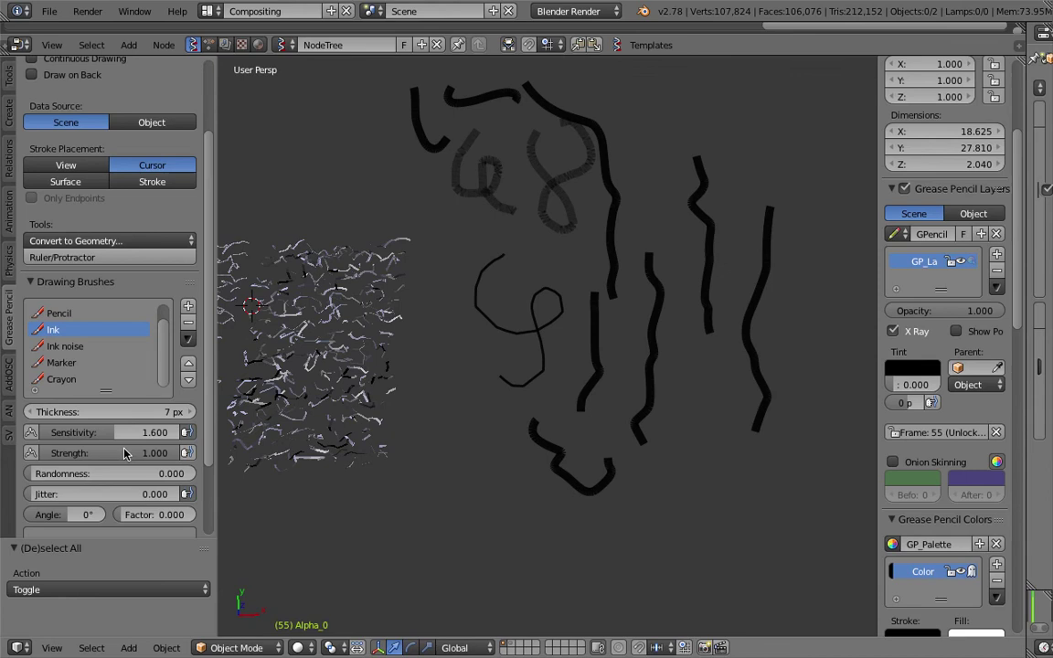
Step: Set the Ink brush's Randomness to 0.527 and draw two short vertical test strokes among the ink strokes
{"action": "scroll", "coordinate": [99, 375], "scroll_direction": "down", "scroll_amount": 3}
{"action": "left_click_drag", "start_coordinate": [92, 409], "coordinate": [110, 409]}
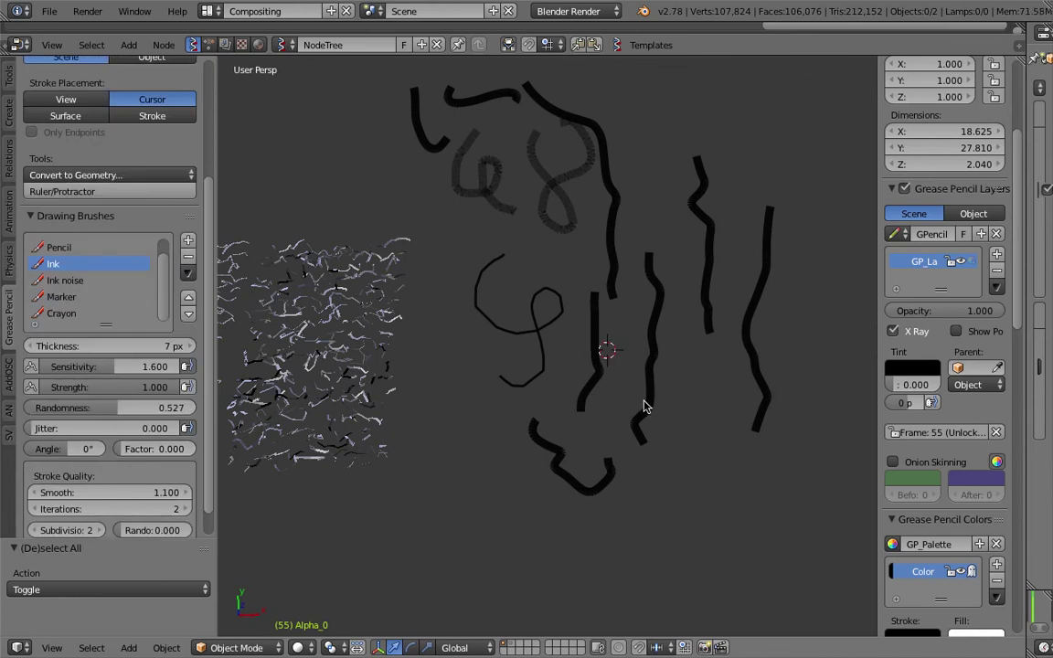
{"action": "left_click_drag", "start_coordinate": [680, 360], "coordinate": [686, 433]}
{"action": "left_click_drag", "start_coordinate": [705, 377], "coordinate": [706, 491]}
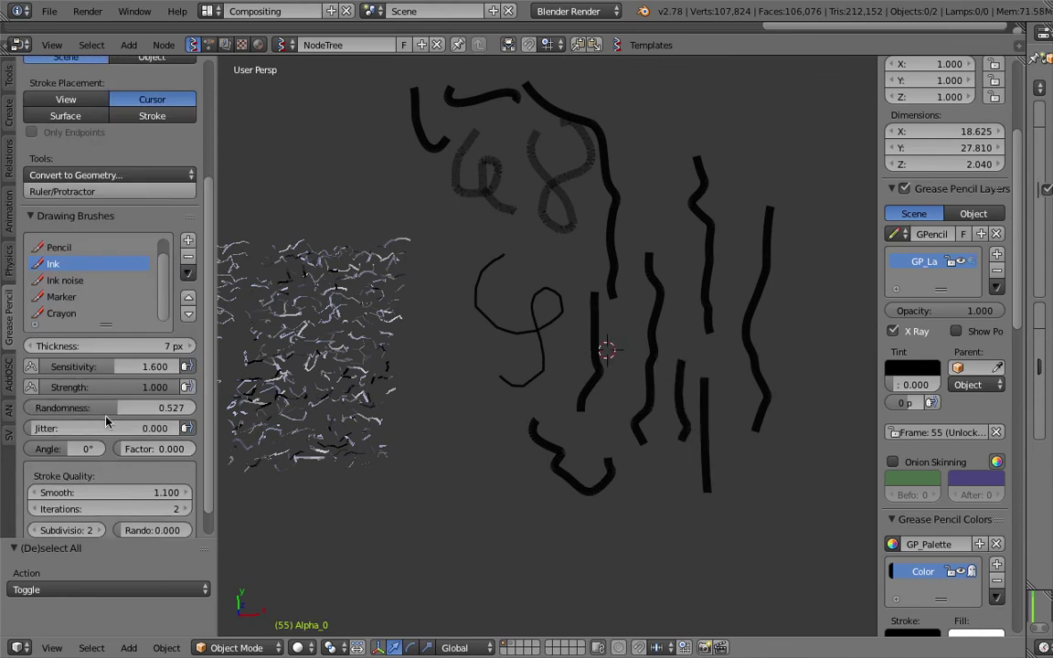
Step: Set the Ink brush's Sensitivity to 1.780, Angle to 9.89° and smoothing Iterations to 3, and draw short test strokes
{"action": "left_click_drag", "start_coordinate": [116, 371], "coordinate": [125, 372]}
{"action": "left_click_drag", "start_coordinate": [73, 449], "coordinate": [84, 449]}
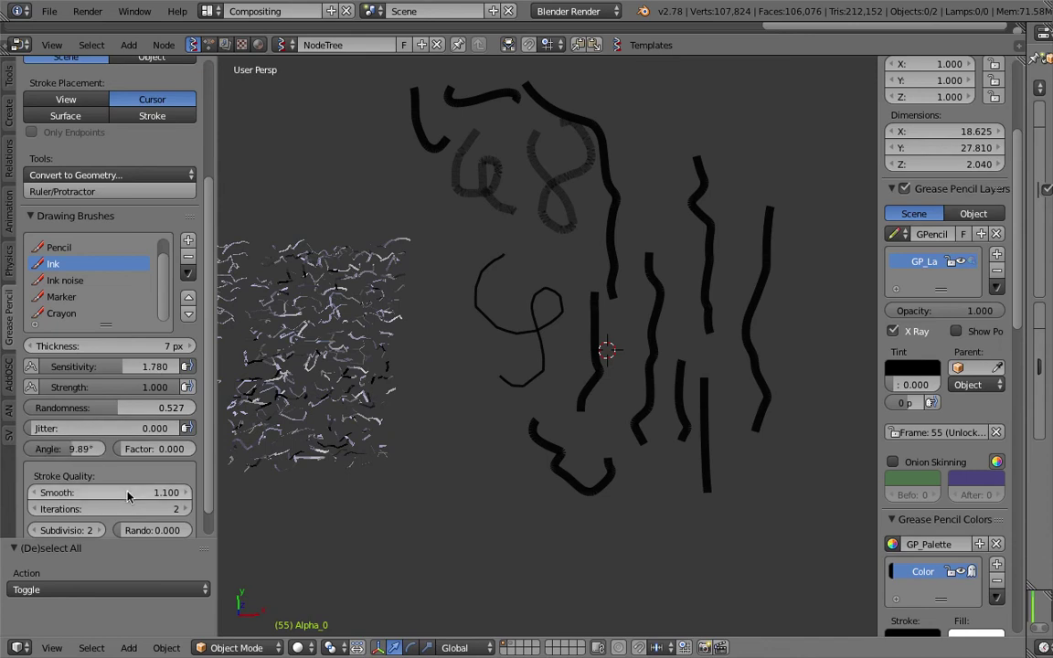
{"action": "scroll", "coordinate": [123, 492], "scroll_direction": "down", "scroll_amount": 2}
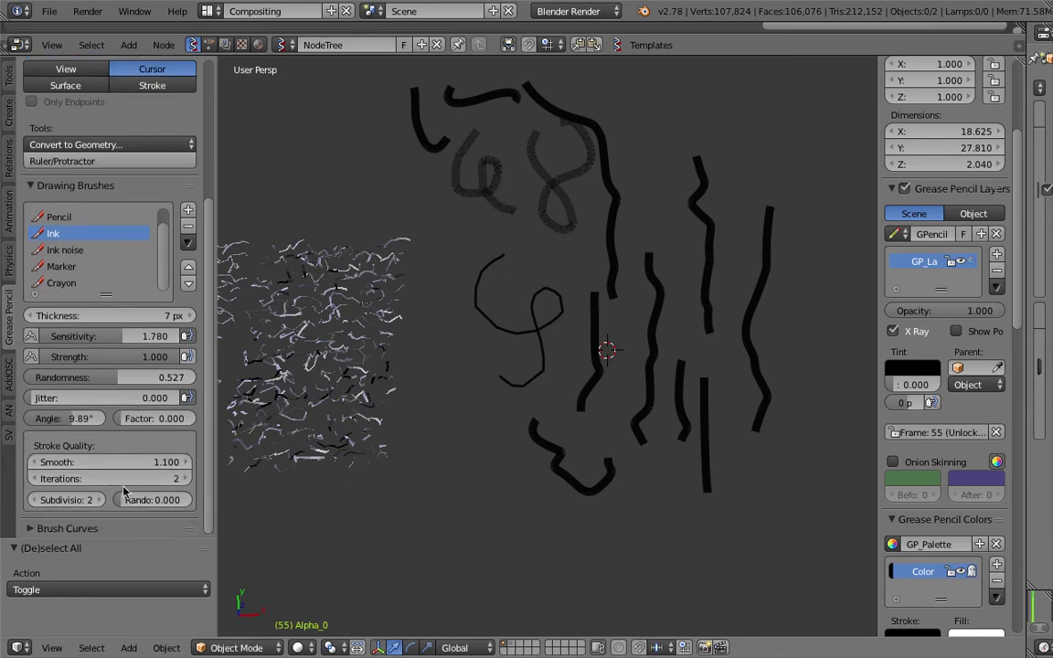
{"action": "left_click", "coordinate": [195, 485]}
{"action": "left_click", "coordinate": [186, 479]}
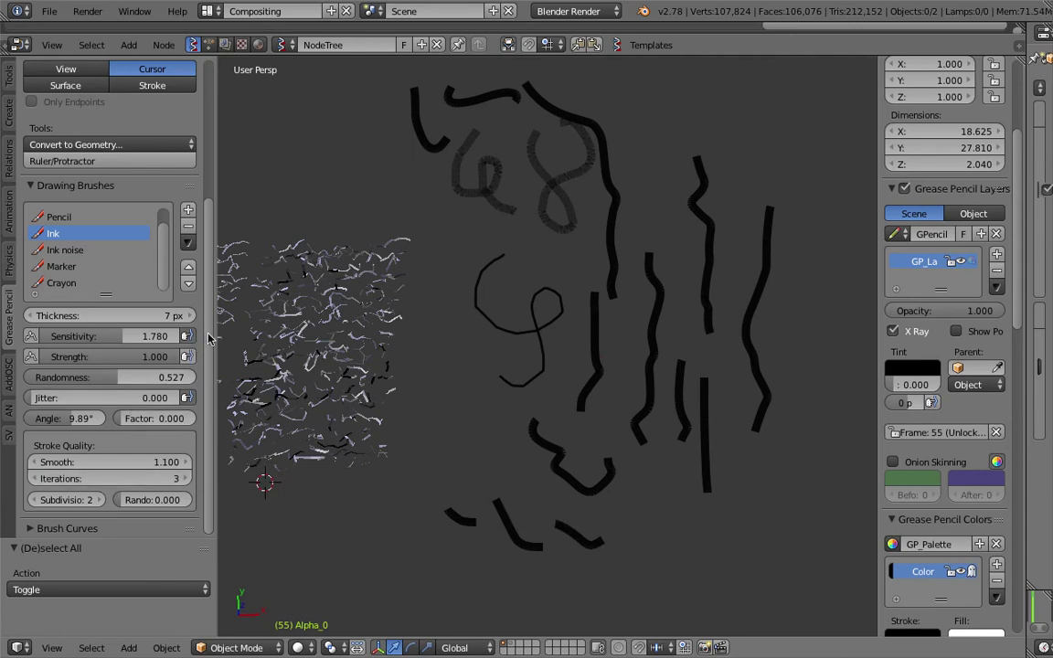
{"action": "left_click_drag", "start_coordinate": [468, 380], "coordinate": [493, 427]}
Step: Choose the Ink noise drawing brush and draw several curved strokes of uneven width near the ink strokes
{"action": "left_click", "coordinate": [119, 252]}
{"action": "left_click_drag", "start_coordinate": [559, 491], "coordinate": [605, 506]}
{"action": "middle_click_drag", "start_coordinate": [620, 480], "coordinate": [529, 465], "text": "shift"}
{"action": "left_click_drag", "start_coordinate": [535, 532], "coordinate": [716, 469]}
{"action": "left_click_drag", "start_coordinate": [717, 395], "coordinate": [706, 189]}
{"action": "mouse_move", "coordinate": [612, 291]}
{"action": "middle_mouse_down", "text": "shift"}
{"action": "mouse_move", "coordinate": [438, 349]}
{"action": "mouse_move", "coordinate": [358, 356]}
{"action": "middle_mouse_up", "text": "shift"}
{"action": "mouse_move", "coordinate": [452, 234]}
{"action": "left_mouse_down"}
{"action": "mouse_move", "coordinate": [458, 298]}
{"action": "mouse_move", "coordinate": [481, 349]}
{"action": "left_mouse_up"}
Step: Set the Ink noise brush's Jitter to 0.254 and draw loops, spirals and a long winding stroke in the empty area
{"action": "left_click_drag", "start_coordinate": [109, 401], "coordinate": [103, 388]}
{"action": "left_click_drag", "start_coordinate": [362, 146], "coordinate": [500, 218]}
{"action": "left_click_drag", "start_coordinate": [459, 146], "coordinate": [574, 194]}
{"action": "left_click_drag", "start_coordinate": [555, 206], "coordinate": [576, 297]}
{"action": "left_click_drag", "start_coordinate": [635, 153], "coordinate": [694, 274]}
{"action": "mouse_move", "coordinate": [659, 346]}
{"action": "left_mouse_down"}
{"action": "mouse_move", "coordinate": [696, 353]}
{"action": "mouse_move", "coordinate": [633, 407]}
{"action": "mouse_move", "coordinate": [606, 293]}
{"action": "mouse_move", "coordinate": [667, 465]}
{"action": "mouse_move", "coordinate": [735, 327]}
{"action": "left_mouse_up"}
{"action": "middle_click_drag", "start_coordinate": [723, 315], "coordinate": [625, 315], "text": "shift"}
{"action": "mouse_move", "coordinate": [683, 146]}
{"action": "left_mouse_down"}
{"action": "mouse_move", "coordinate": [740, 308]}
{"action": "mouse_move", "coordinate": [721, 171]}
{"action": "mouse_move", "coordinate": [737, 221]}
{"action": "left_mouse_up"}
{"action": "middle_click_drag", "start_coordinate": [773, 268], "coordinate": [686, 268], "text": "shift"}
{"action": "mouse_move", "coordinate": [736, 115]}
{"action": "left_mouse_down"}
{"action": "mouse_move", "coordinate": [693, 301]}
{"action": "mouse_move", "coordinate": [781, 244]}
{"action": "mouse_move", "coordinate": [823, 270]}
{"action": "mouse_move", "coordinate": [700, 374]}
{"action": "mouse_move", "coordinate": [670, 431]}
{"action": "mouse_move", "coordinate": [517, 468]}
{"action": "left_mouse_up"}
Step: Inspect the jittered strokes up close and add short strokes beside the large spiral
{"action": "scroll", "coordinate": [540, 512], "scroll_direction": "down", "scroll_amount": 1}
{"action": "scroll", "coordinate": [535, 499], "scroll_direction": "up", "scroll_amount": 5}
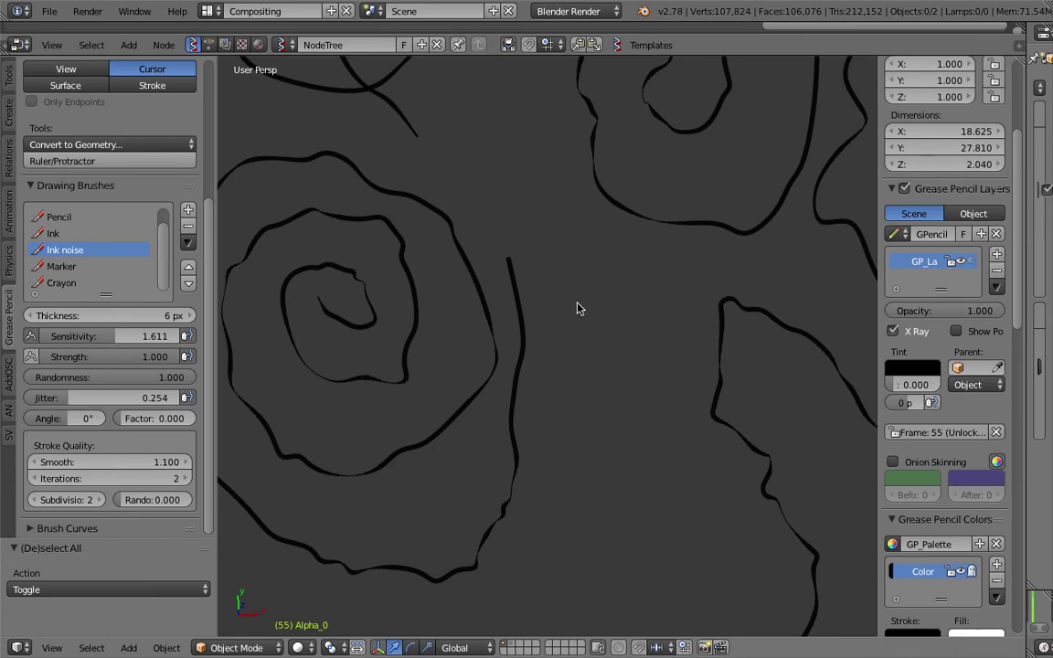
{"action": "left_click_drag", "start_coordinate": [523, 342], "coordinate": [518, 437]}
{"action": "scroll", "coordinate": [512, 476], "scroll_direction": "down", "scroll_amount": 6}
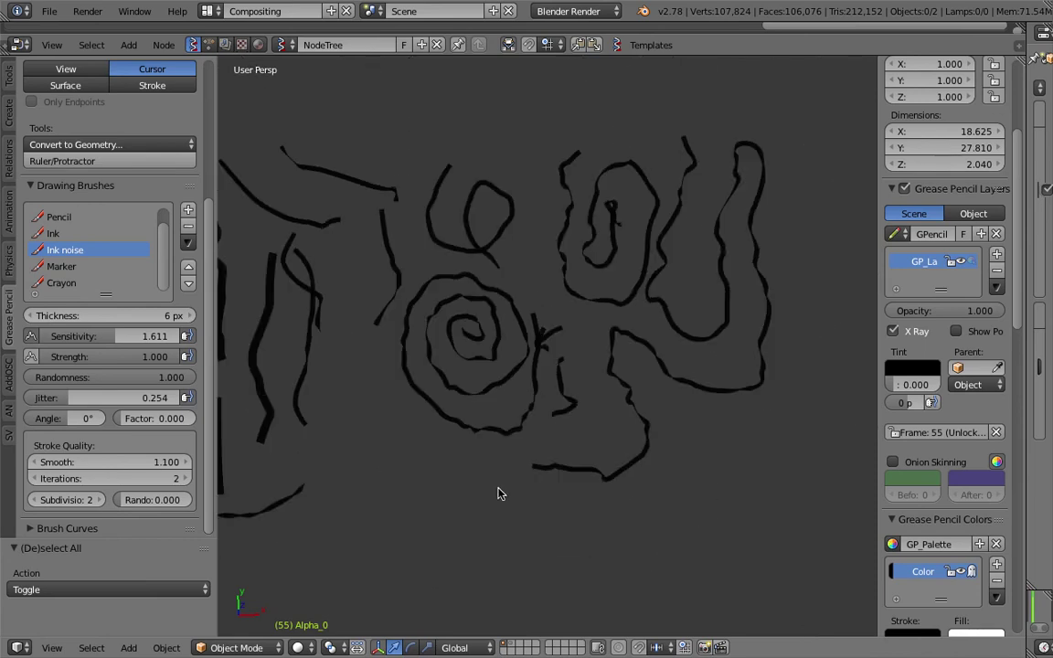
Step: Draw a long horizontal wavy Ink noise stroke above the two scribble sets
{"action": "mouse_move", "coordinate": [529, 334]}
{"action": "middle_mouse_down"}
{"action": "mouse_move", "coordinate": [682, 365]}
{"action": "mouse_move", "coordinate": [701, 305]}
{"action": "mouse_move", "coordinate": [564, 254]}
{"action": "mouse_move", "coordinate": [641, 344]}
{"action": "middle_mouse_up"}
{"action": "scroll", "coordinate": [503, 321], "scroll_direction": "up", "scroll_amount": 4}
{"action": "middle_click_drag", "start_coordinate": [503, 320], "coordinate": [553, 379]}
{"action": "scroll", "coordinate": [539, 311], "scroll_direction": "up", "scroll_amount": 4}
{"action": "scroll", "coordinate": [599, 370], "scroll_direction": "down", "scroll_amount": 3}
{"action": "scroll", "coordinate": [606, 359], "scroll_direction": "up", "scroll_amount": 3}
{"action": "scroll", "coordinate": [531, 123], "scroll_direction": "down", "scroll_amount": 2}
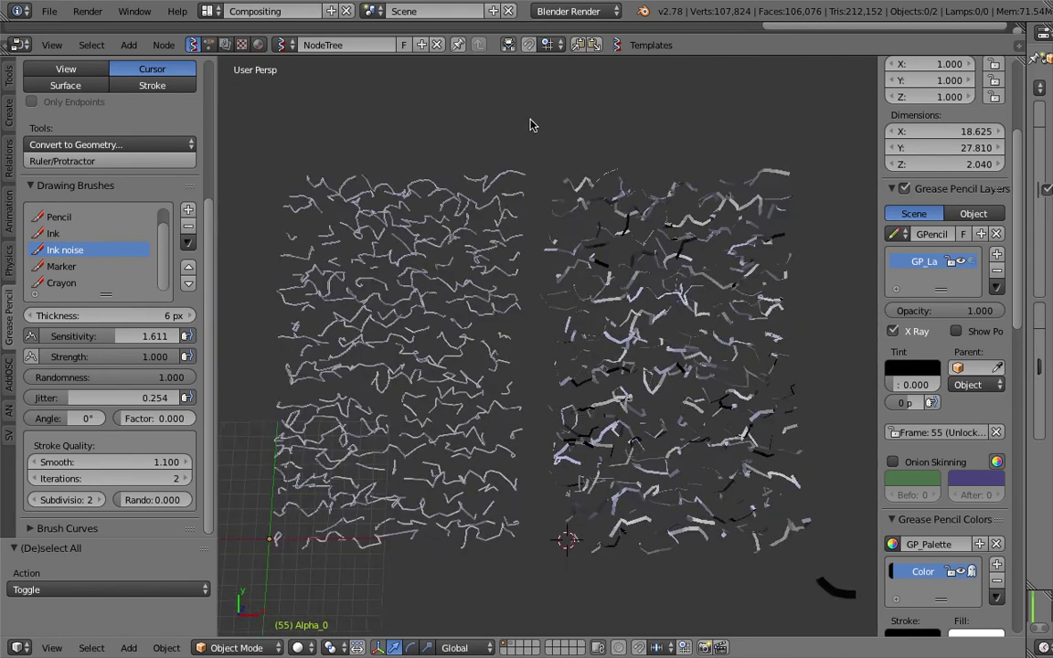
{"action": "left_click_drag", "start_coordinate": [349, 111], "coordinate": [666, 124]}
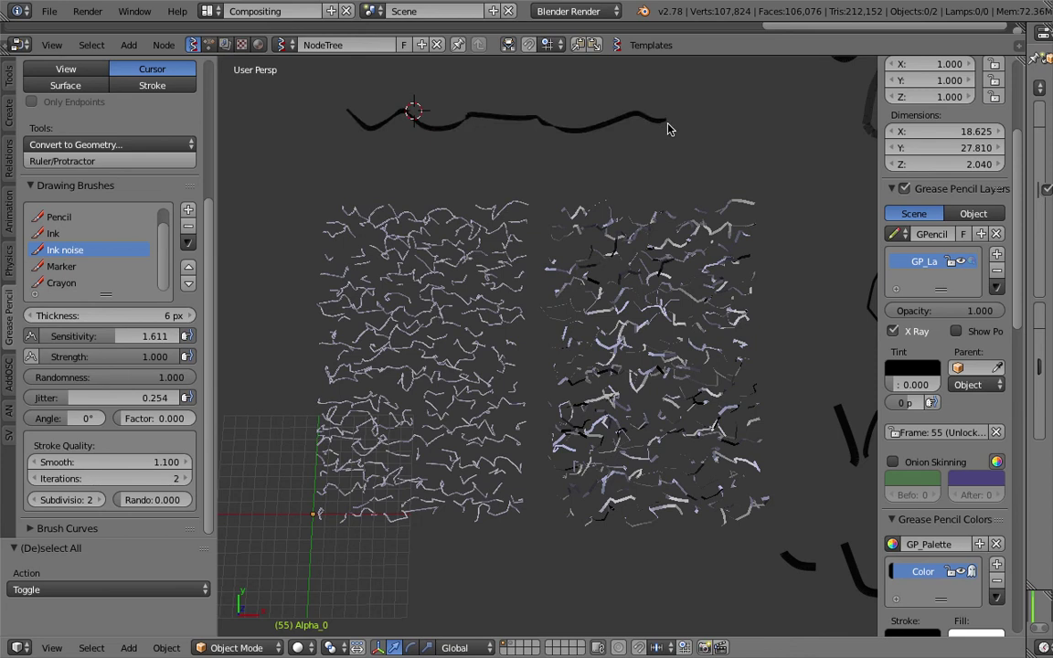
Step: Enlarge the node editor above the 3D viewport and frame the complete Sverchok node tree
{"action": "left_click_drag", "start_coordinate": [620, 193], "coordinate": [627, 386]}
{"action": "scroll", "coordinate": [507, 187], "scroll_direction": "down", "scroll_amount": 10}
{"action": "middle_click_drag", "start_coordinate": [495, 196], "coordinate": [757, 215]}
{"action": "scroll", "coordinate": [777, 251], "scroll_direction": "down", "scroll_amount": 1}
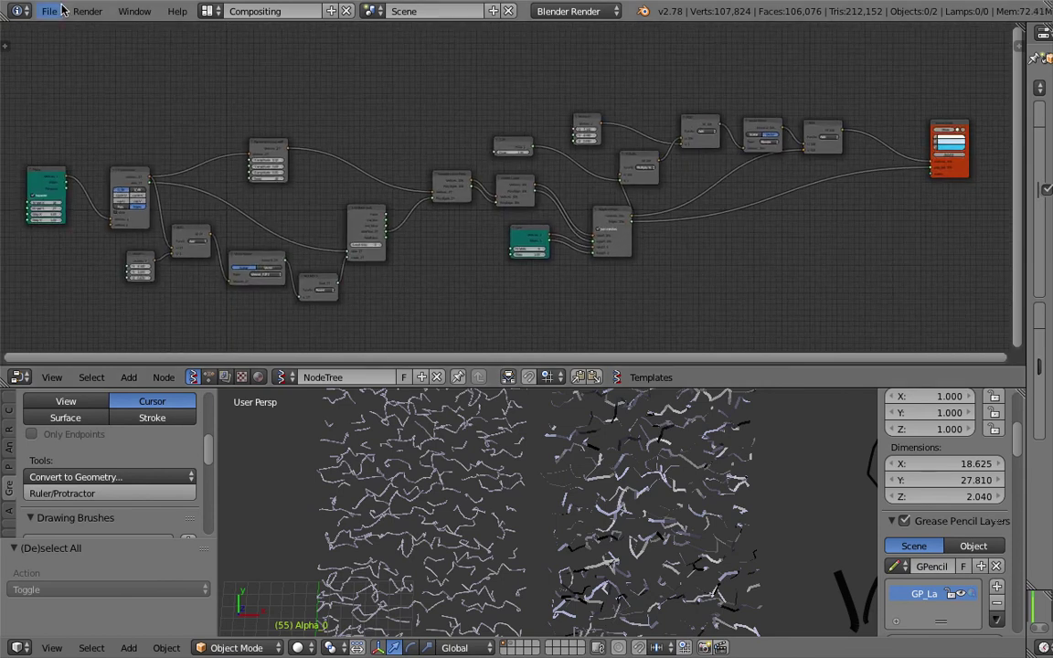
Step: Save the current file as sv_freestyle_scribble_005.blend on the Desktop
{"action": "left_click", "coordinate": [49, 11]}
{"action": "left_click", "coordinate": [55, 133]}
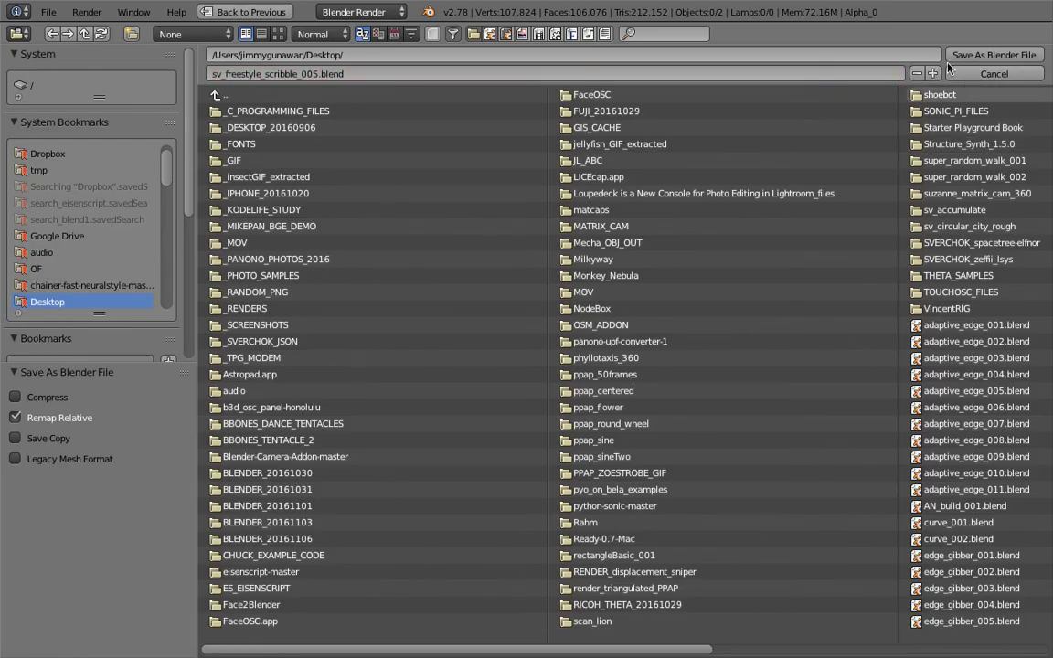
{"action": "left_click", "coordinate": [948, 71]}
Step: Open the recent file edge_gibber_005.blend and enlarge the node editor above the 3D viewport
{"action": "left_click", "coordinate": [49, 11]}
{"action": "mouse_move", "coordinate": [82, 65]}
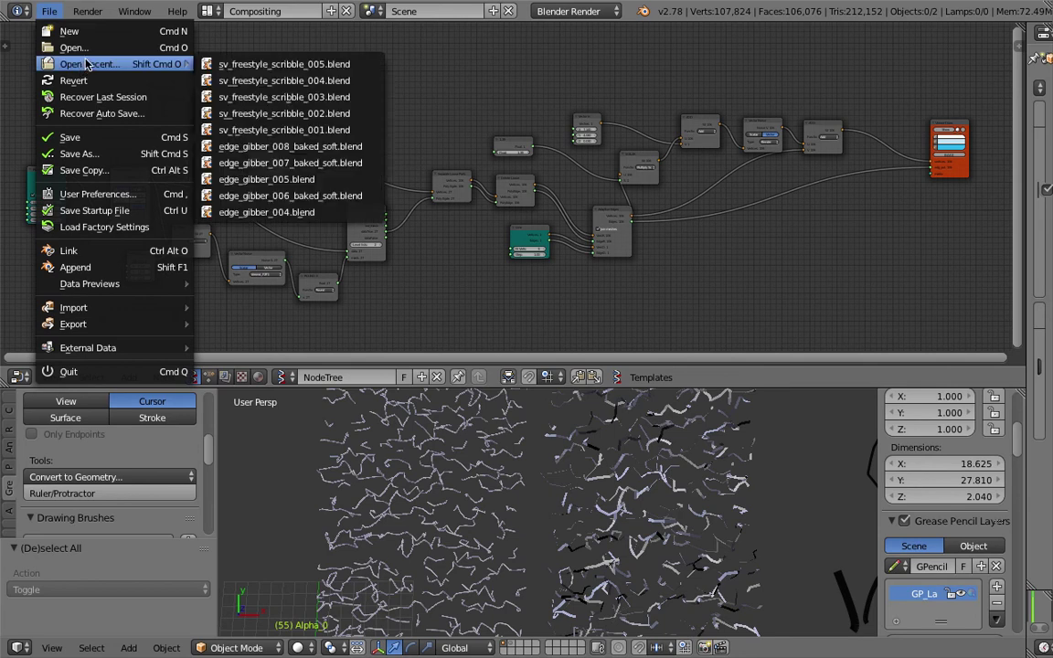
{"action": "left_click", "coordinate": [293, 180]}
{"action": "scroll", "coordinate": [430, 553], "scroll_direction": "up", "scroll_amount": 4}
{"action": "scroll", "coordinate": [303, 395], "scroll_direction": "up", "scroll_amount": 4}
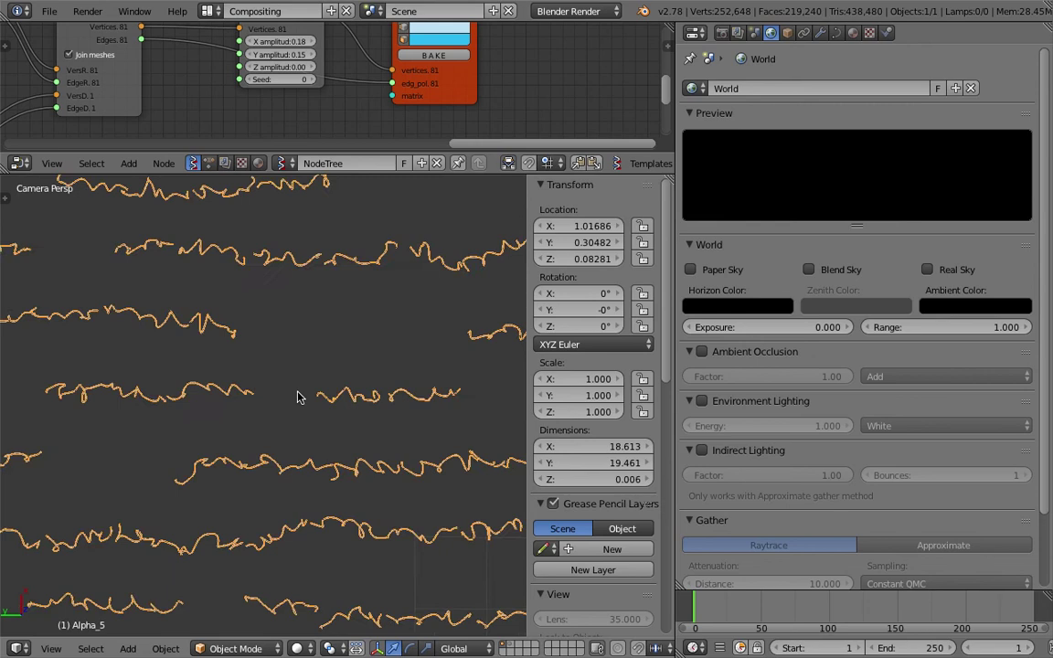
{"action": "left_click_drag", "start_coordinate": [409, 153], "coordinate": [402, 279]}
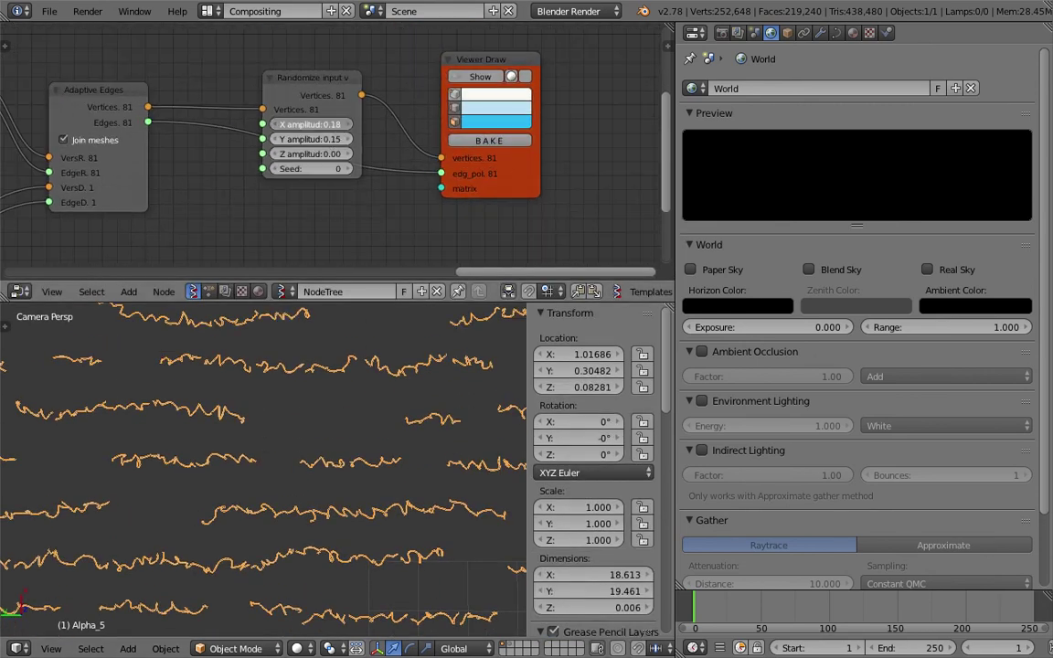
Step: Show the Viewer Draw output and set the Randomize node's X amplitude to 1.23 and Y amplitude to 0.69
{"action": "left_click_drag", "start_coordinate": [334, 131], "coordinate": [341, 137]}
{"action": "left_click", "coordinate": [457, 77]}
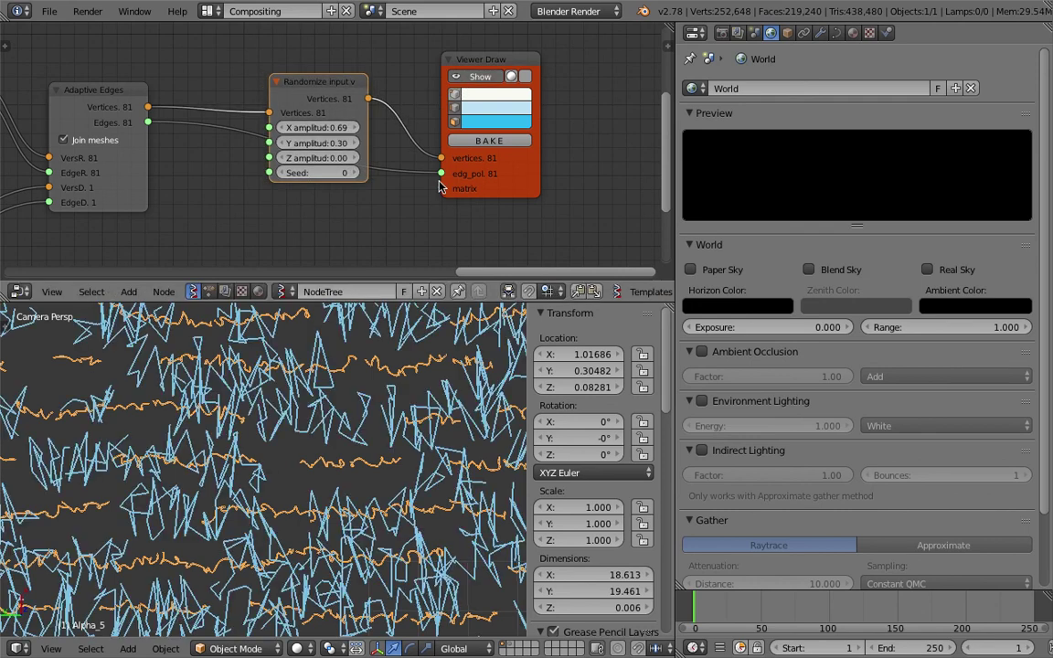
{"action": "left_click_drag", "start_coordinate": [326, 128], "coordinate": [376, 129]}
{"action": "left_click_drag", "start_coordinate": [327, 142], "coordinate": [374, 144]}
Step: Bake the randomized Viewer Draw strokes into mesh objects
{"action": "key", "text": "n"}
{"action": "scroll", "coordinate": [368, 472], "scroll_direction": "down", "scroll_amount": 4}
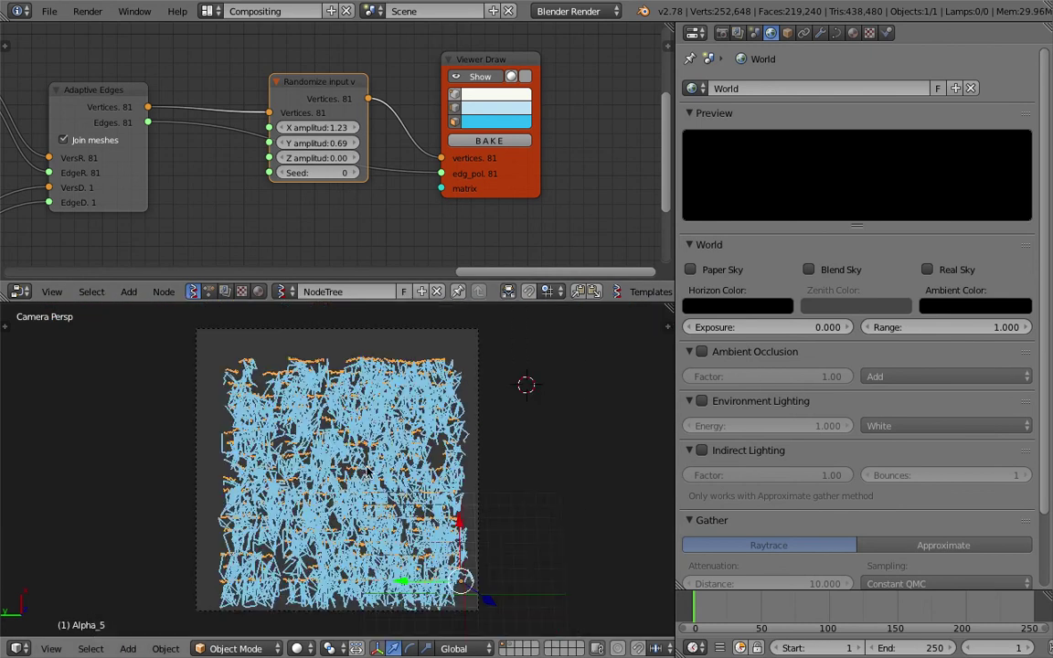
{"action": "middle_click_drag", "start_coordinate": [389, 463], "coordinate": [343, 437]}
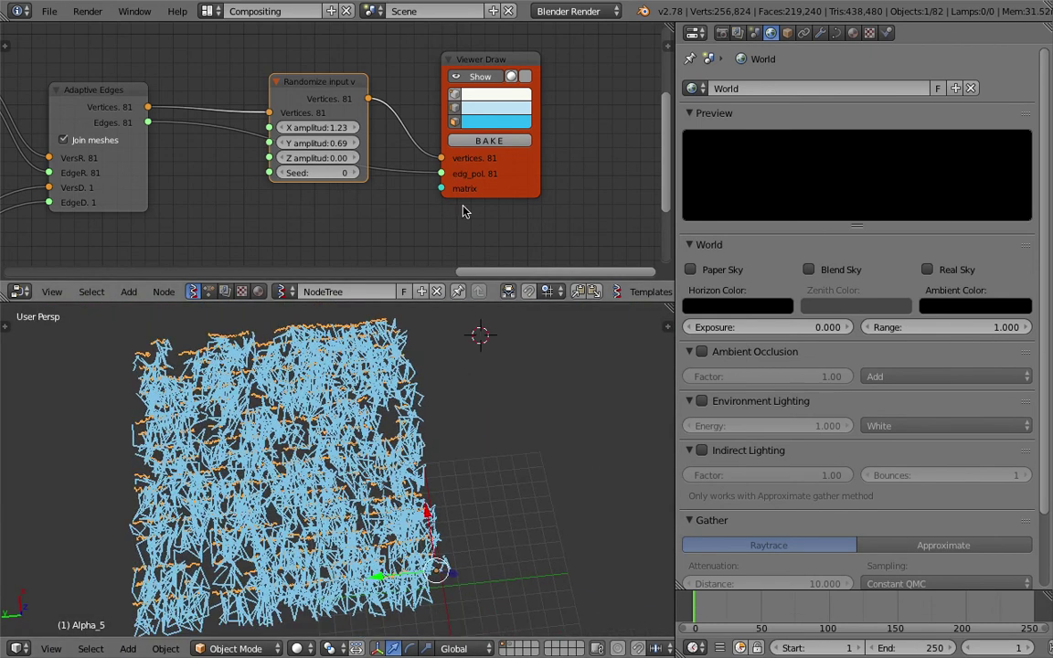
{"action": "scroll", "coordinate": [348, 420], "scroll_direction": "down", "scroll_amount": 3}
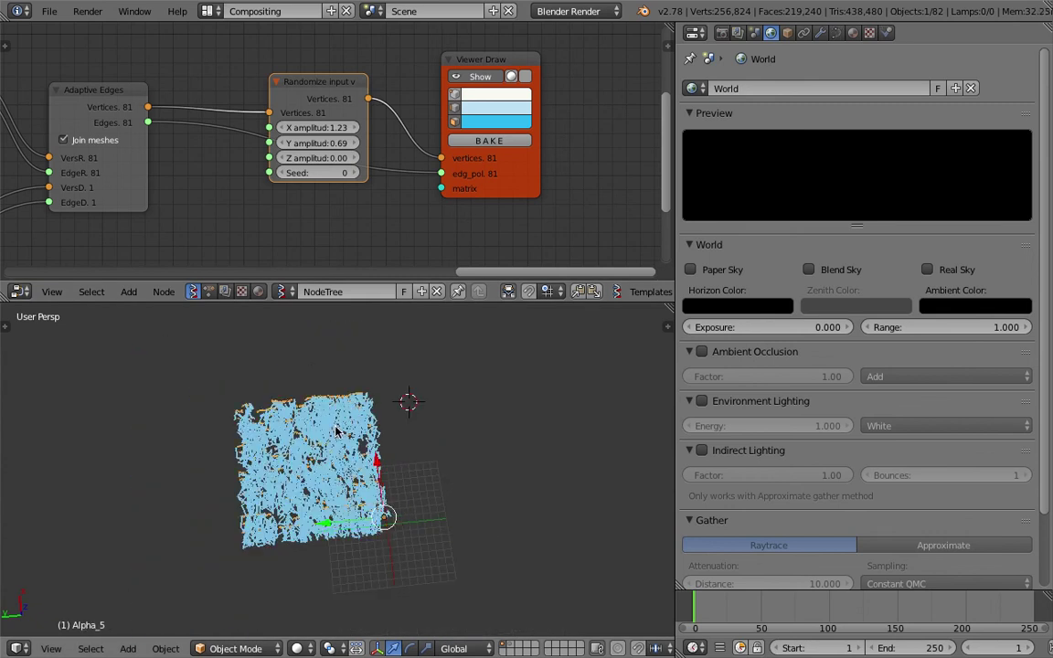
Step: Move the baked strokes away from the blue Viewer Draw preview into the empty area beside it
{"action": "key", "text": "a"}
{"action": "key", "text": "g"}
{"action": "left_click", "coordinate": [495, 411]}
{"action": "right_click", "coordinate": [479, 410]}
{"action": "key", "text": "g"}
{"action": "left_click", "coordinate": [412, 420]}
Step: Separate the original wavy-line mesh from the baked strokes by moving it to the opposite side of the preview
{"action": "right_click", "coordinate": [514, 401]}
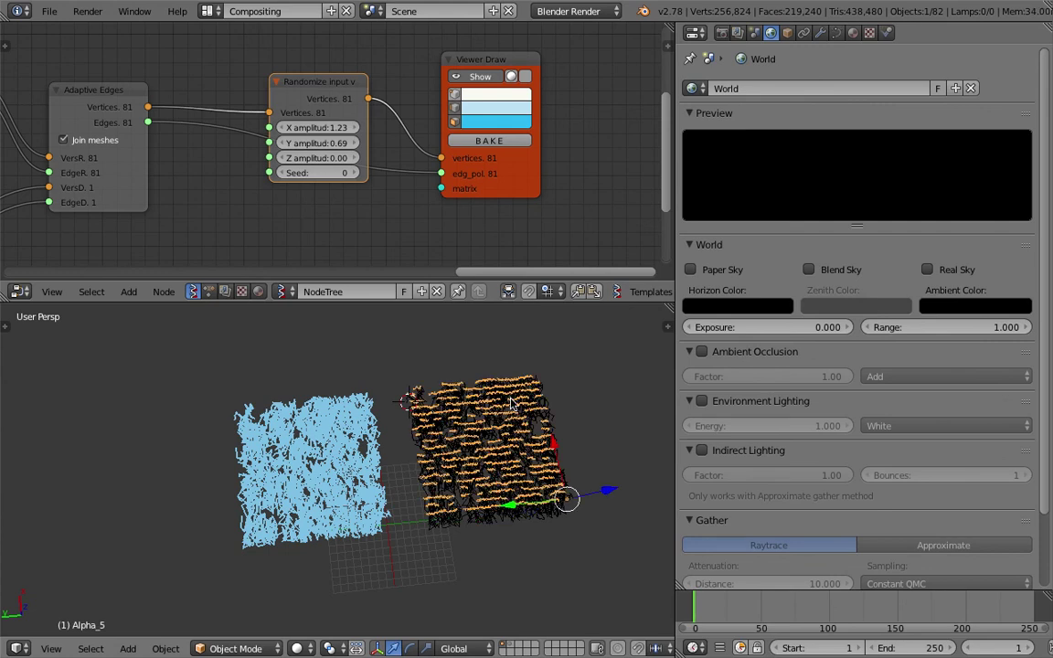
{"action": "key", "text": "g"}
{"action": "left_click", "coordinate": [125, 412]}
{"action": "right_click", "coordinate": [418, 438]}
Step: Box-select all the baked stroke meshes and join them into a single object
{"action": "middle_click_drag", "start_coordinate": [437, 404], "coordinate": [417, 421]}
{"action": "key", "text": "a"}
{"action": "key", "text": "a"}
{"action": "key", "text": "a"}
{"action": "key", "text": "b"}
{"action": "left_click_drag", "start_coordinate": [365, 344], "coordinate": [574, 546]}
{"action": "key", "text": "ctrl+j"}
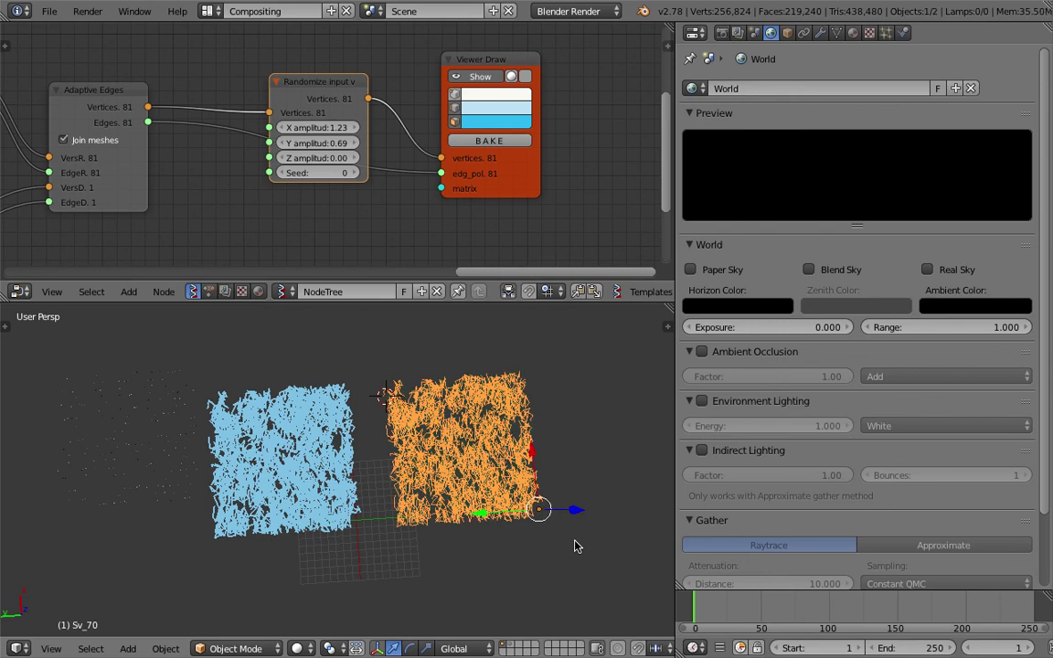
Step: Add a Smooth modifier to the joined stroke mesh
{"action": "scroll", "coordinate": [434, 469], "scroll_direction": "up", "scroll_amount": 3}
{"action": "left_click", "coordinate": [820, 33]}
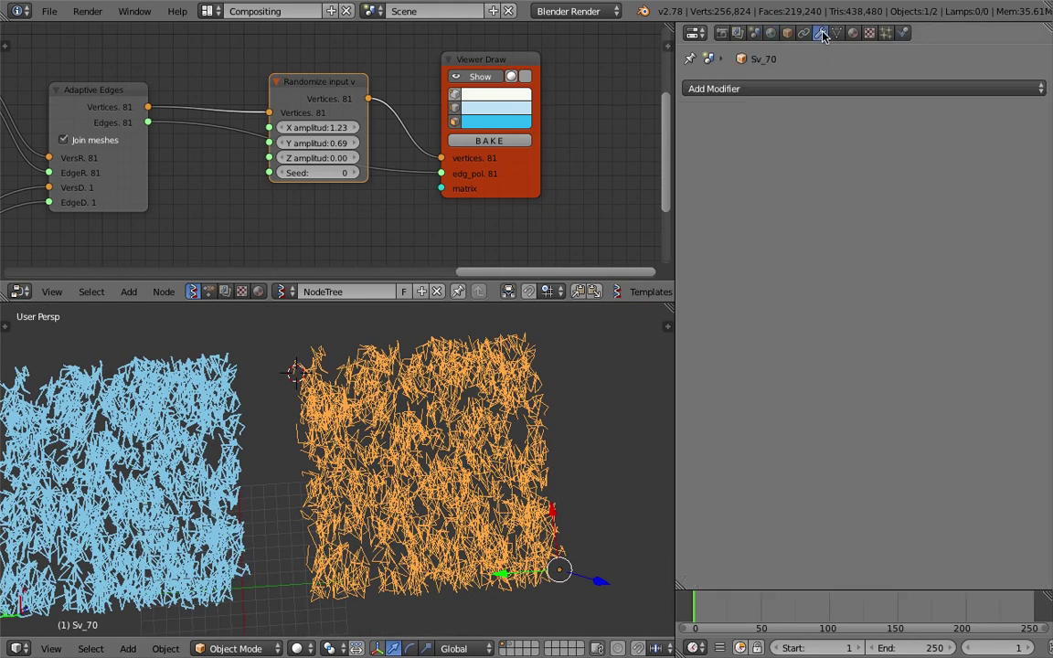
{"action": "left_click", "coordinate": [816, 88]}
{"action": "left_click", "coordinate": [842, 343]}
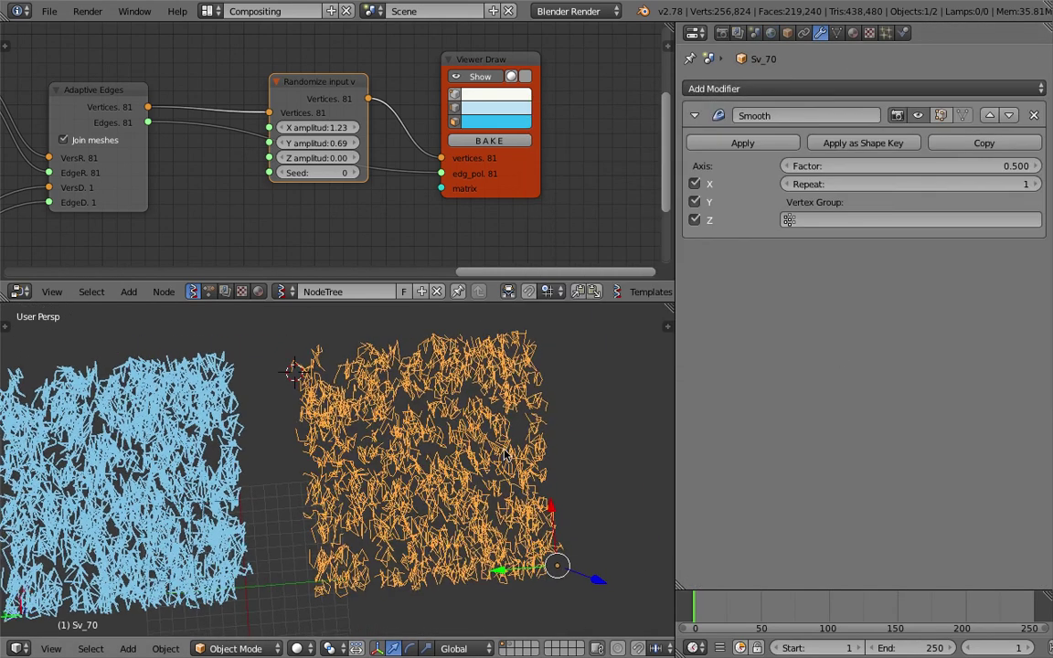
Step: Raise the Smooth modifier's Repeat to 14
{"action": "left_click", "coordinate": [1039, 187]}
{"action": "left_click", "coordinate": [1038, 187]}
{"action": "left_click", "coordinate": [1039, 187]}
{"action": "left_click", "coordinate": [1038, 188]}
{"action": "left_click", "coordinate": [1039, 189]}
{"action": "left_click", "coordinate": [1040, 188]}
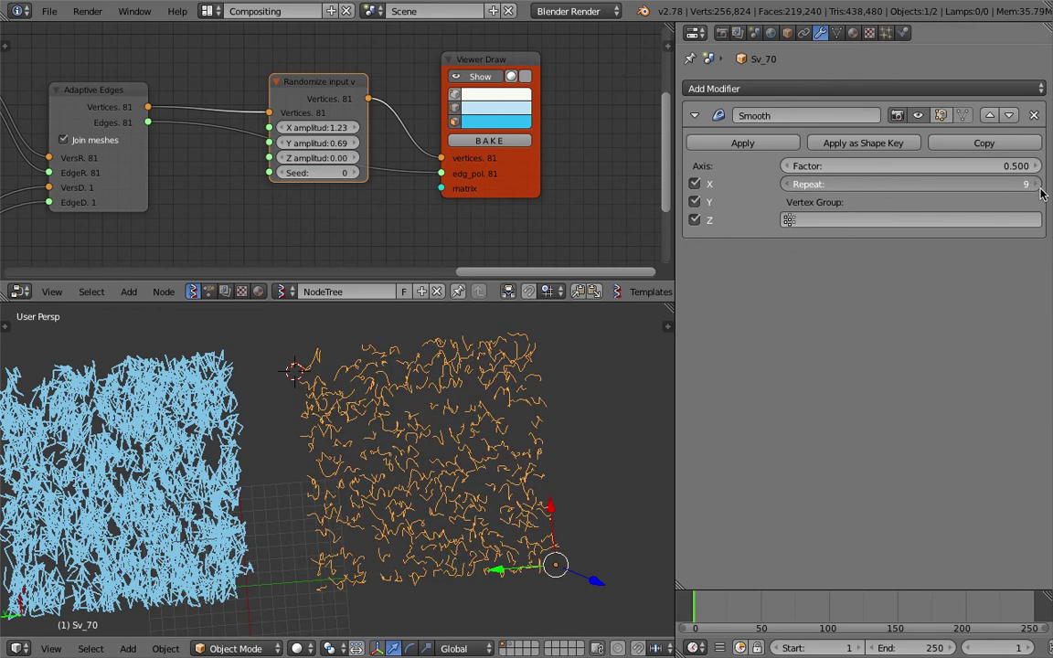
{"action": "left_click", "coordinate": [1040, 190]}
{"action": "left_click", "coordinate": [1039, 189]}
Step: Inspect the smoothed strokes up close and compare them with the unsmoothed Viewer Draw preview
{"action": "scroll", "coordinate": [1042, 187], "scroll_direction": "up", "scroll_amount": 1, "text": "ctrl"}
{"action": "scroll", "coordinate": [430, 470], "scroll_direction": "up", "scroll_amount": 8}
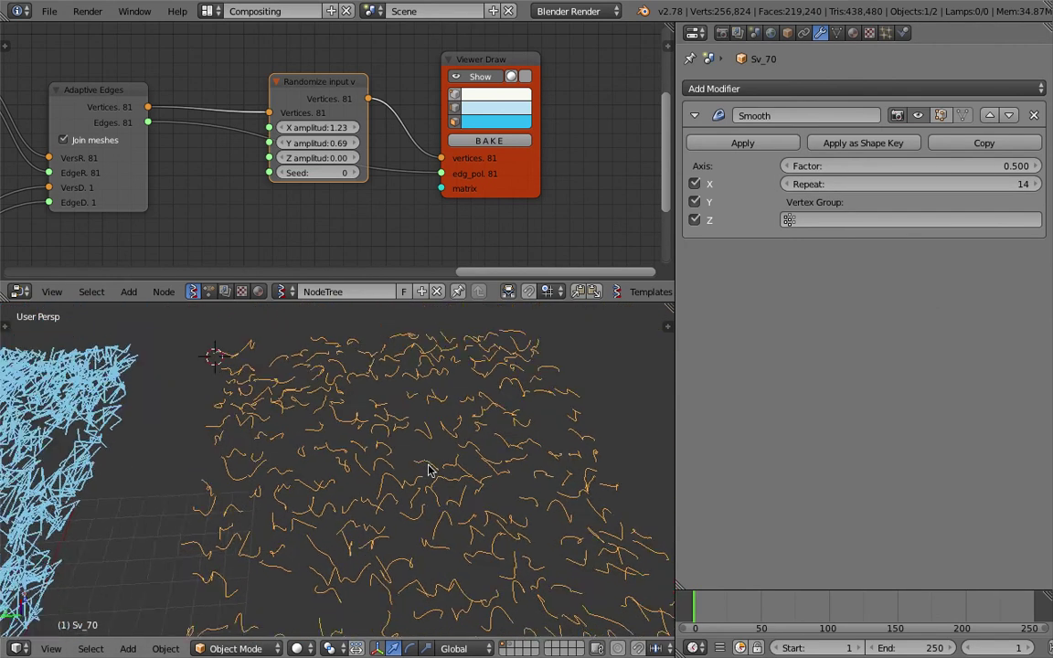
{"action": "middle_click_drag", "start_coordinate": [409, 430], "coordinate": [312, 435]}
{"action": "scroll", "coordinate": [411, 499], "scroll_direction": "down", "scroll_amount": 4}
{"action": "key", "text": "a"}
{"action": "key", "text": "a"}
{"action": "key", "text": "a"}
{"action": "scroll", "coordinate": [416, 488], "scroll_direction": "up", "scroll_amount": 4}
{"action": "key", "text": "a"}
{"action": "scroll", "coordinate": [322, 430], "scroll_direction": "down", "scroll_amount": 4}
{"action": "middle_click_drag", "start_coordinate": [311, 393], "coordinate": [409, 449], "text": "shift"}
{"action": "middle_click_drag", "start_coordinate": [339, 429], "coordinate": [357, 457]}
{"action": "middle_click_drag", "start_coordinate": [356, 457], "coordinate": [400, 448], "text": "shift"}
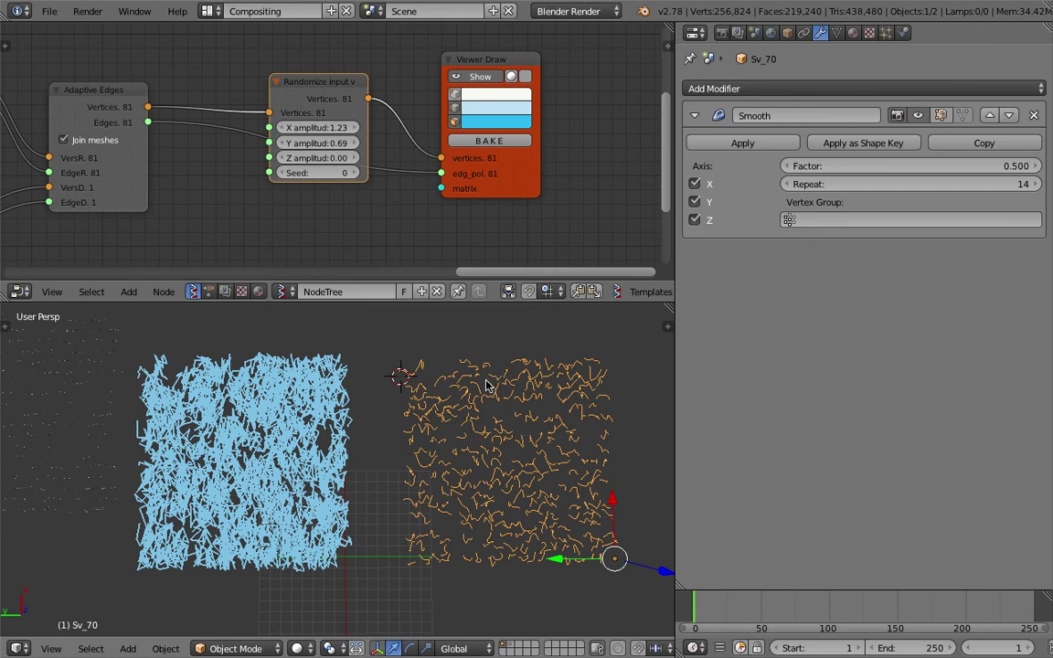
{"action": "middle_click_drag", "start_coordinate": [489, 430], "coordinate": [477, 427], "text": "shift"}
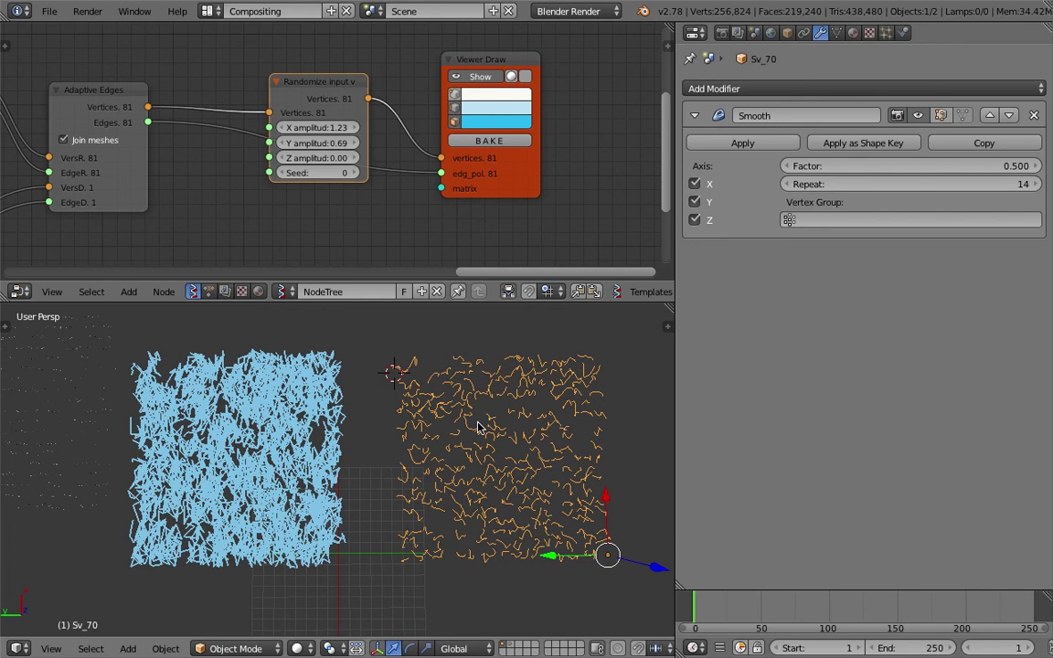